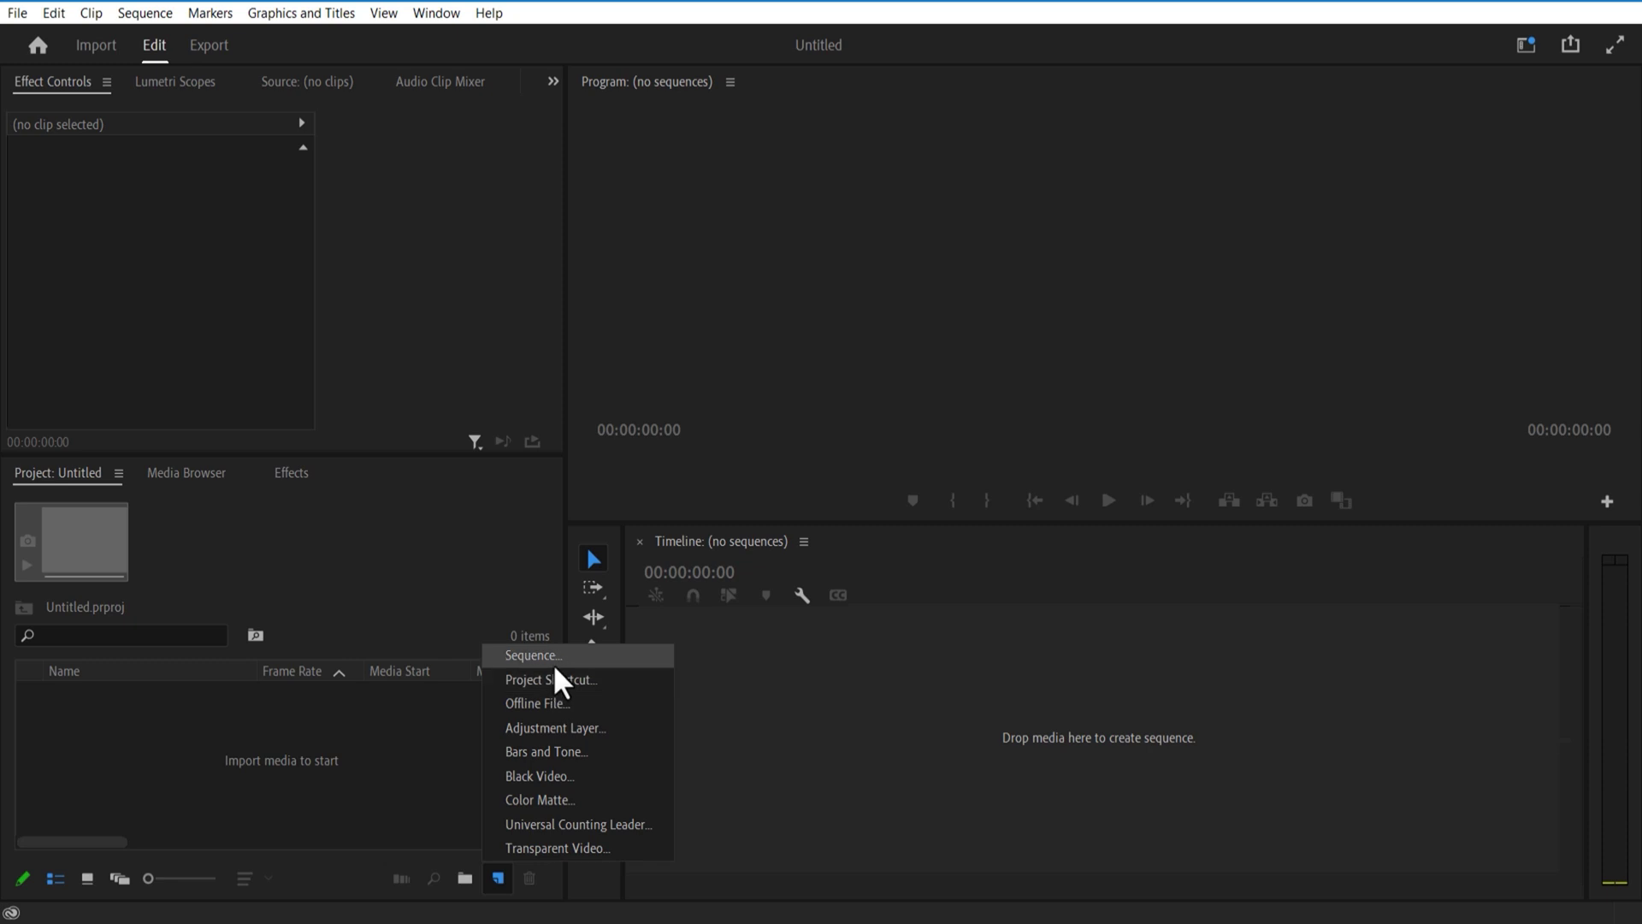
# - Create a new sequence with a 1080 by 1920 frame size and add the clip 8134925-hd_1080_1920_25fps.mp4 to V1
pyautogui.click(513, 656)
pyautogui.click(611, 71)
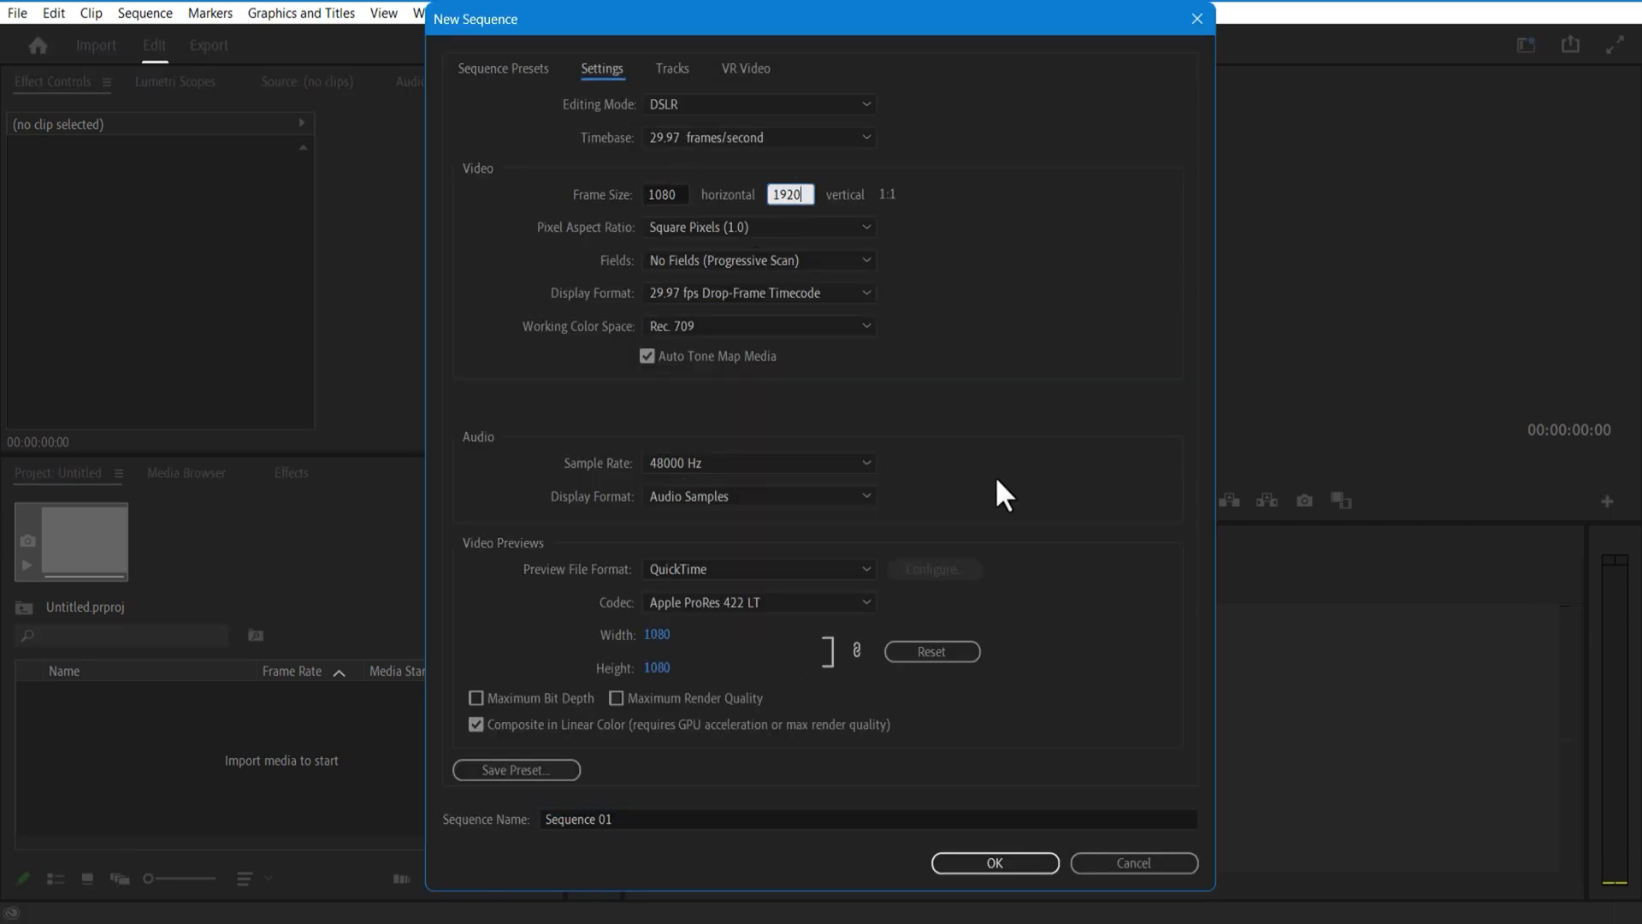
pyautogui.click(994, 863)
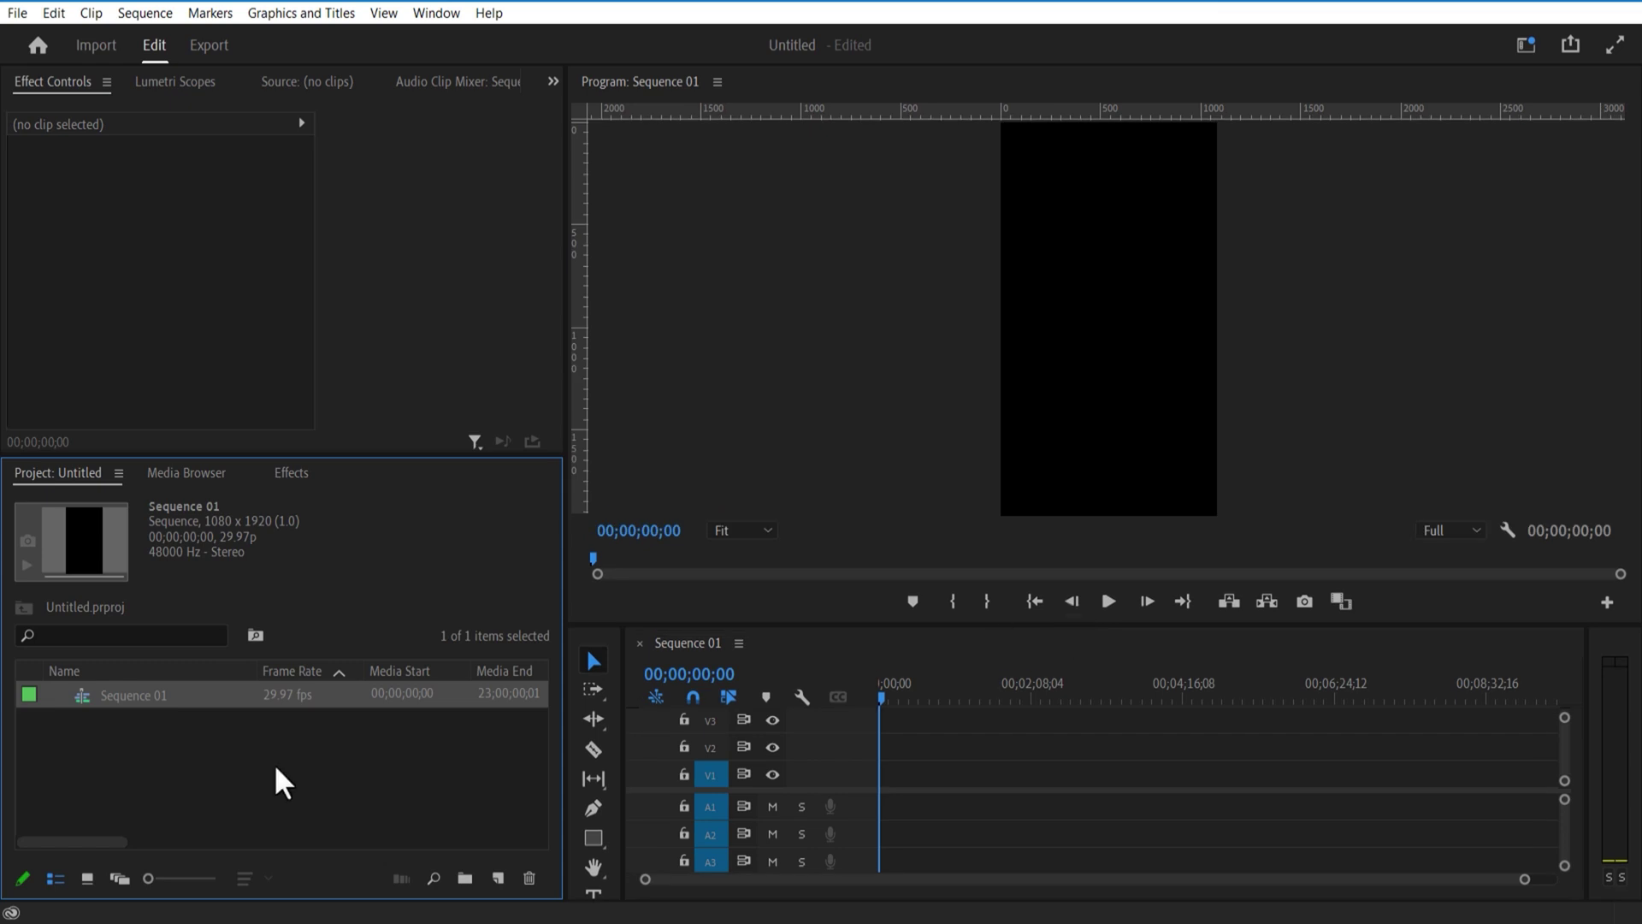
pyautogui.rightClick(275, 764)
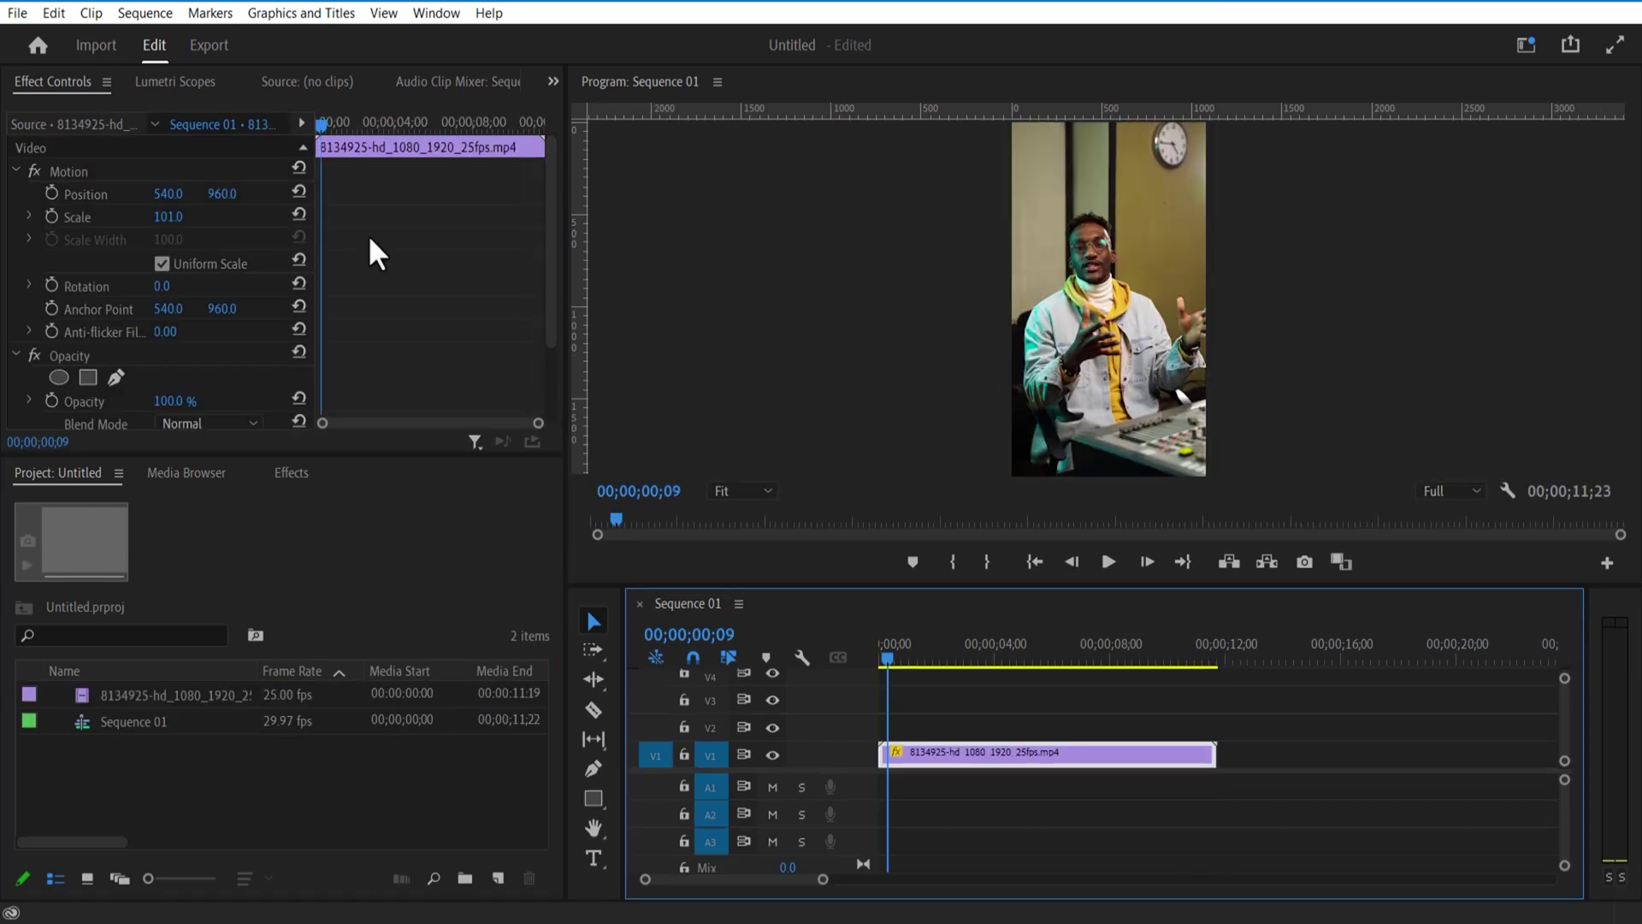
# - Open the Premiere Composer extension
pyautogui.click(439, 12)
pyautogui.moveTo(500, 73)
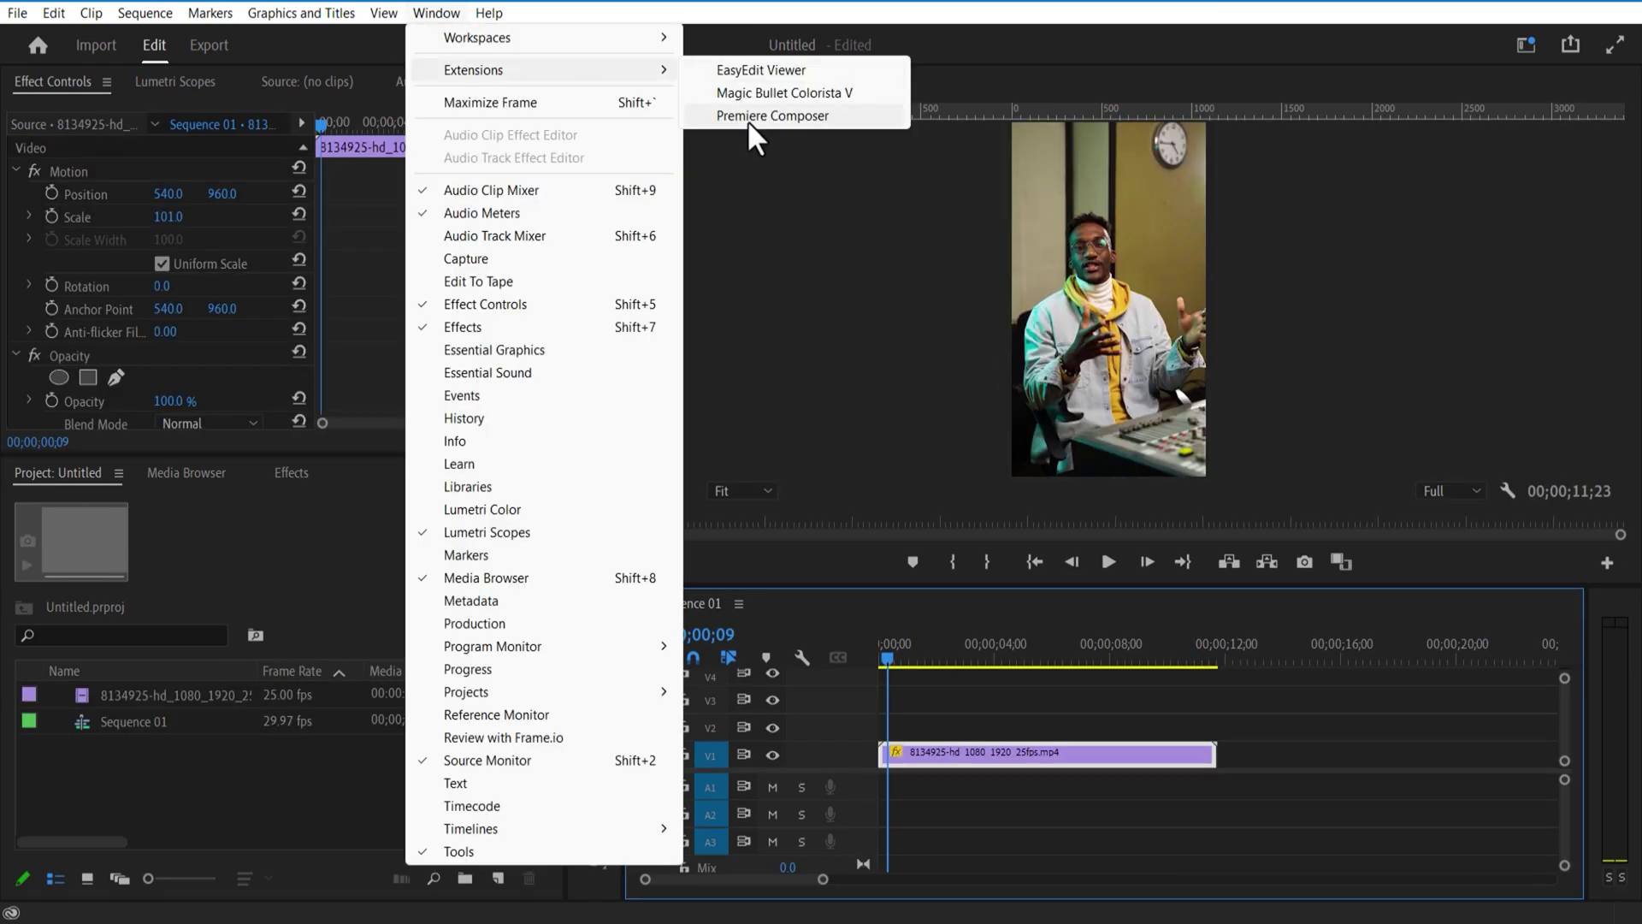
pyautogui.click(747, 121)
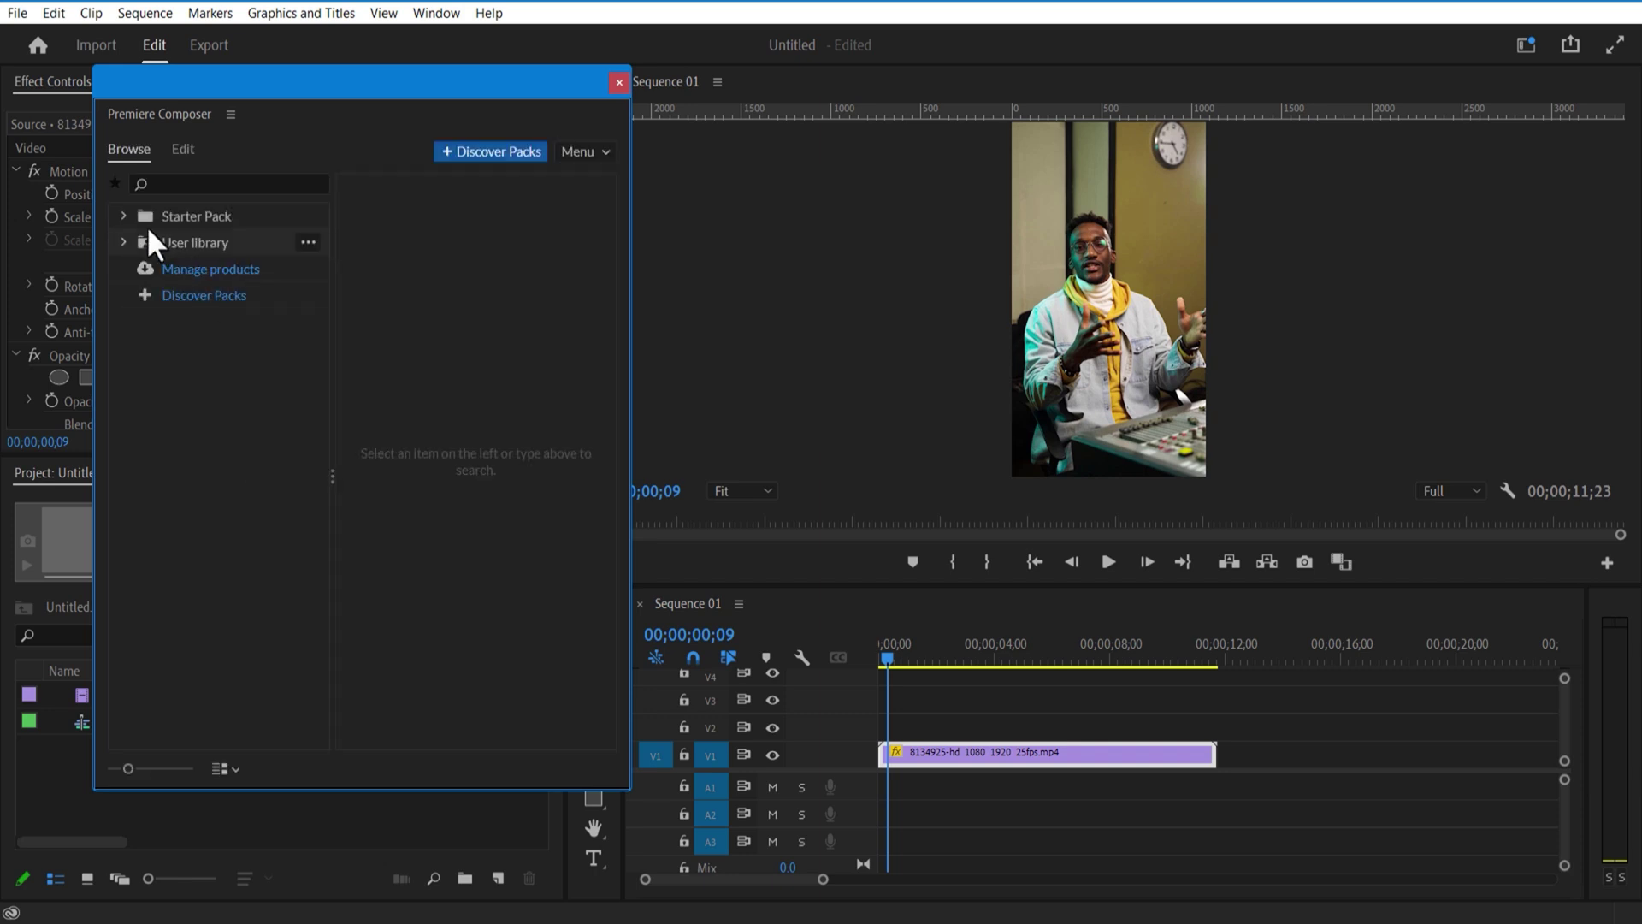
# - Add the Starter Pack text preset Position & Mask Ease In - Bottom to the sequence above the footage
pyautogui.click(123, 217)
pyautogui.click(141, 268)
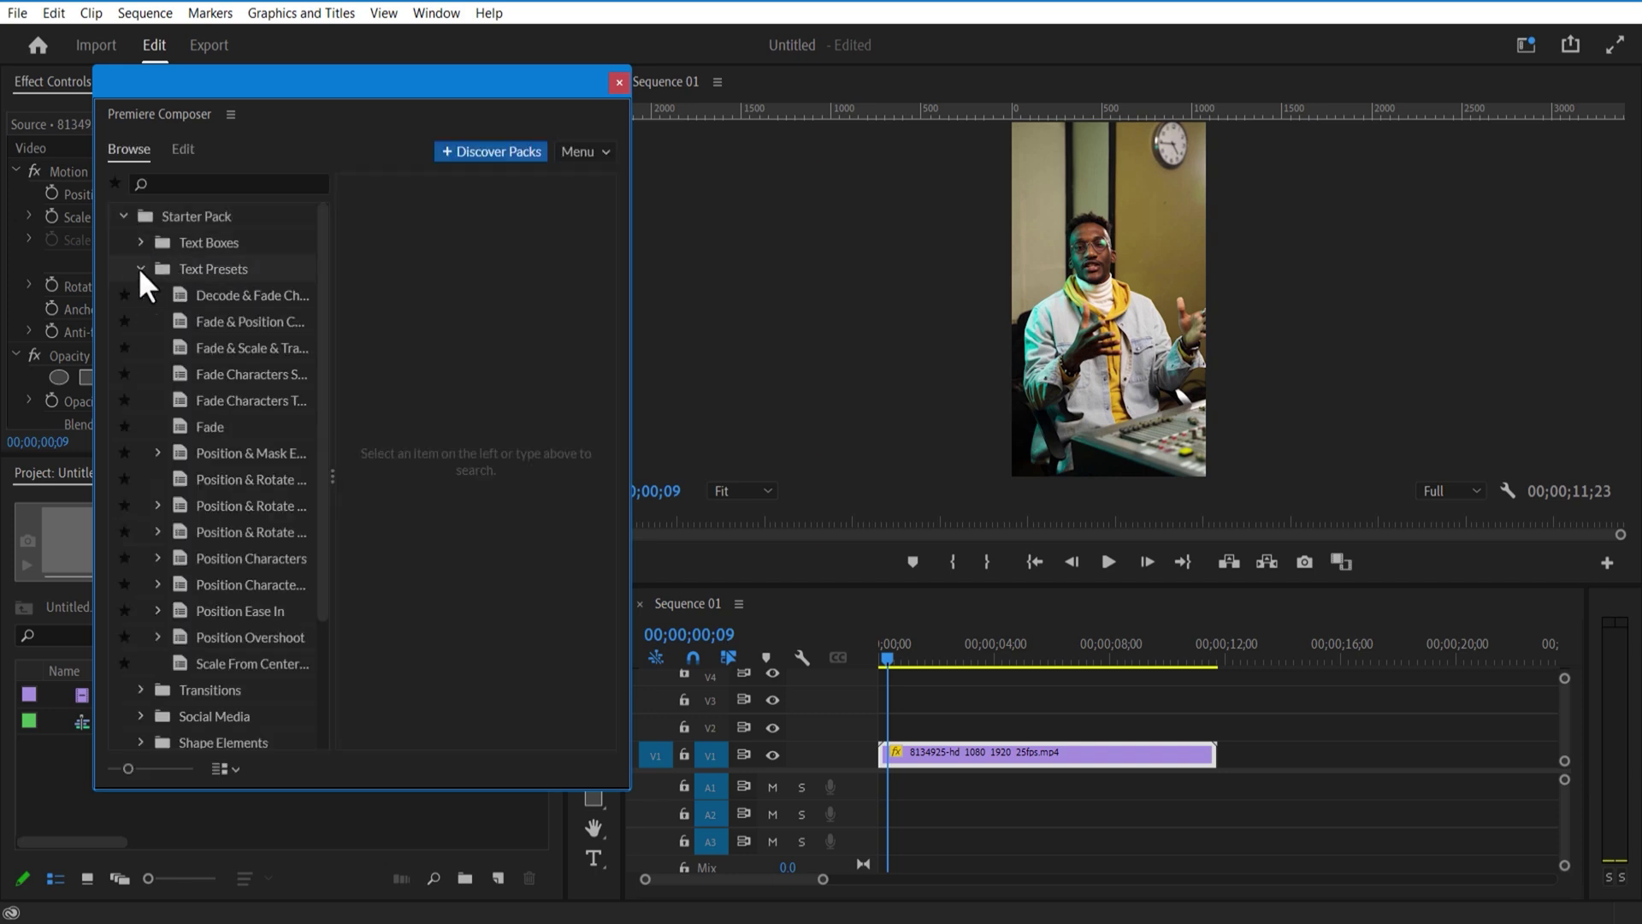
pyautogui.click(216, 424)
pyautogui.click(219, 450)
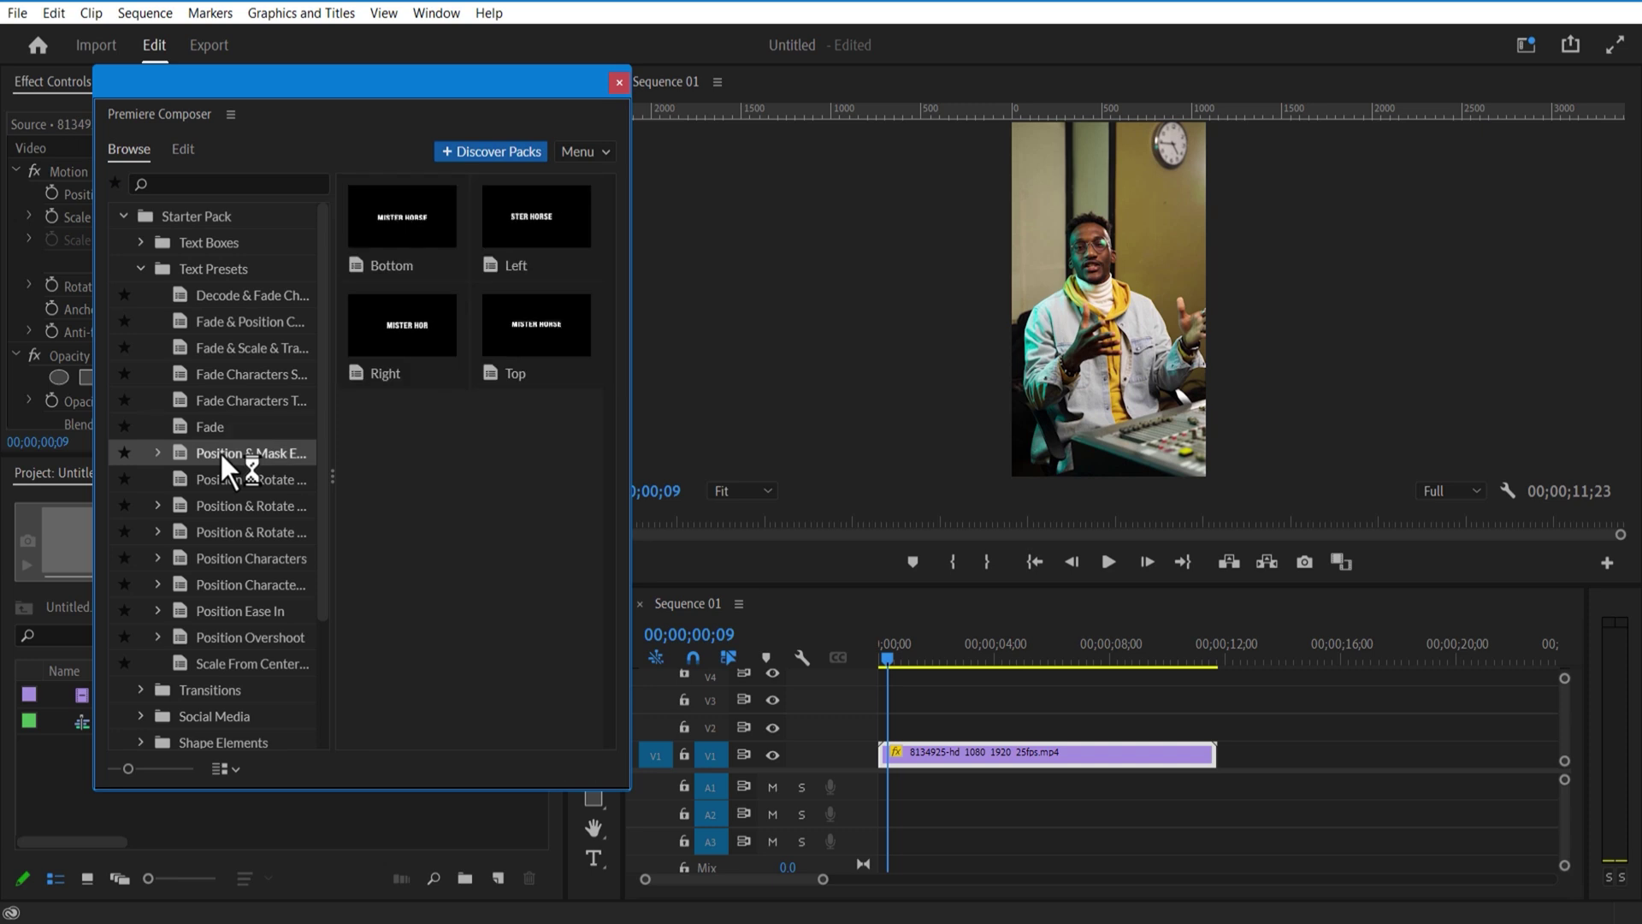
pyautogui.click(219, 450)
pyautogui.click(233, 479)
pyautogui.click(590, 767)
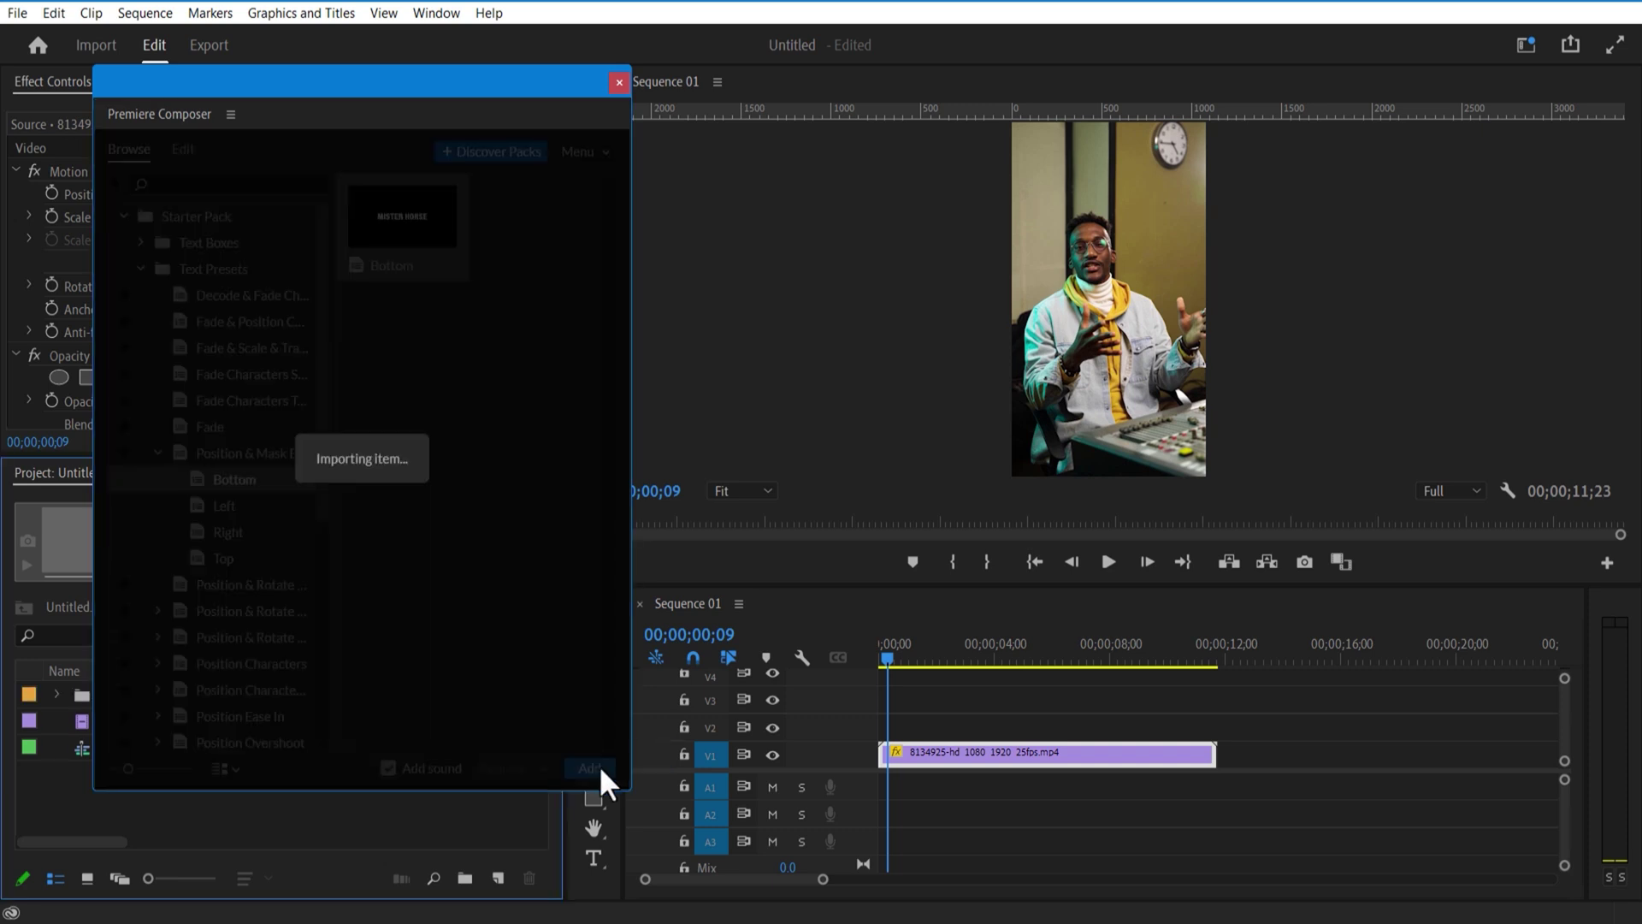
# - Change the preset title's text to GOING VIRAL WILL and close Premiere Composer
pyautogui.click(146, 345)
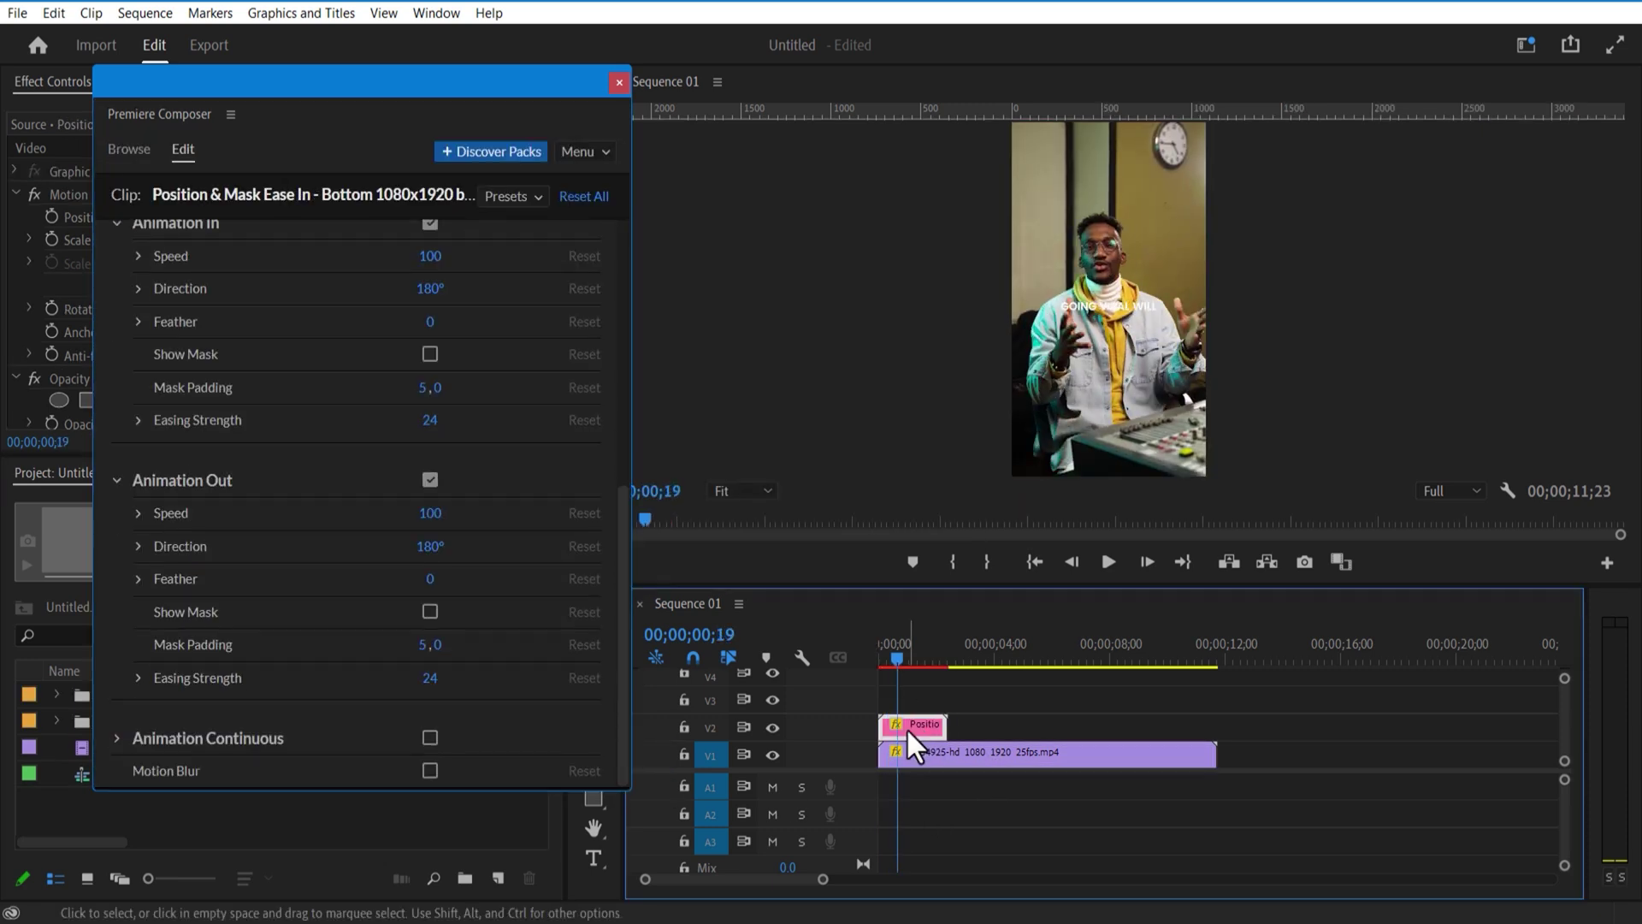
pyautogui.scroll(5, 440, 564)
pyautogui.click(618, 83)
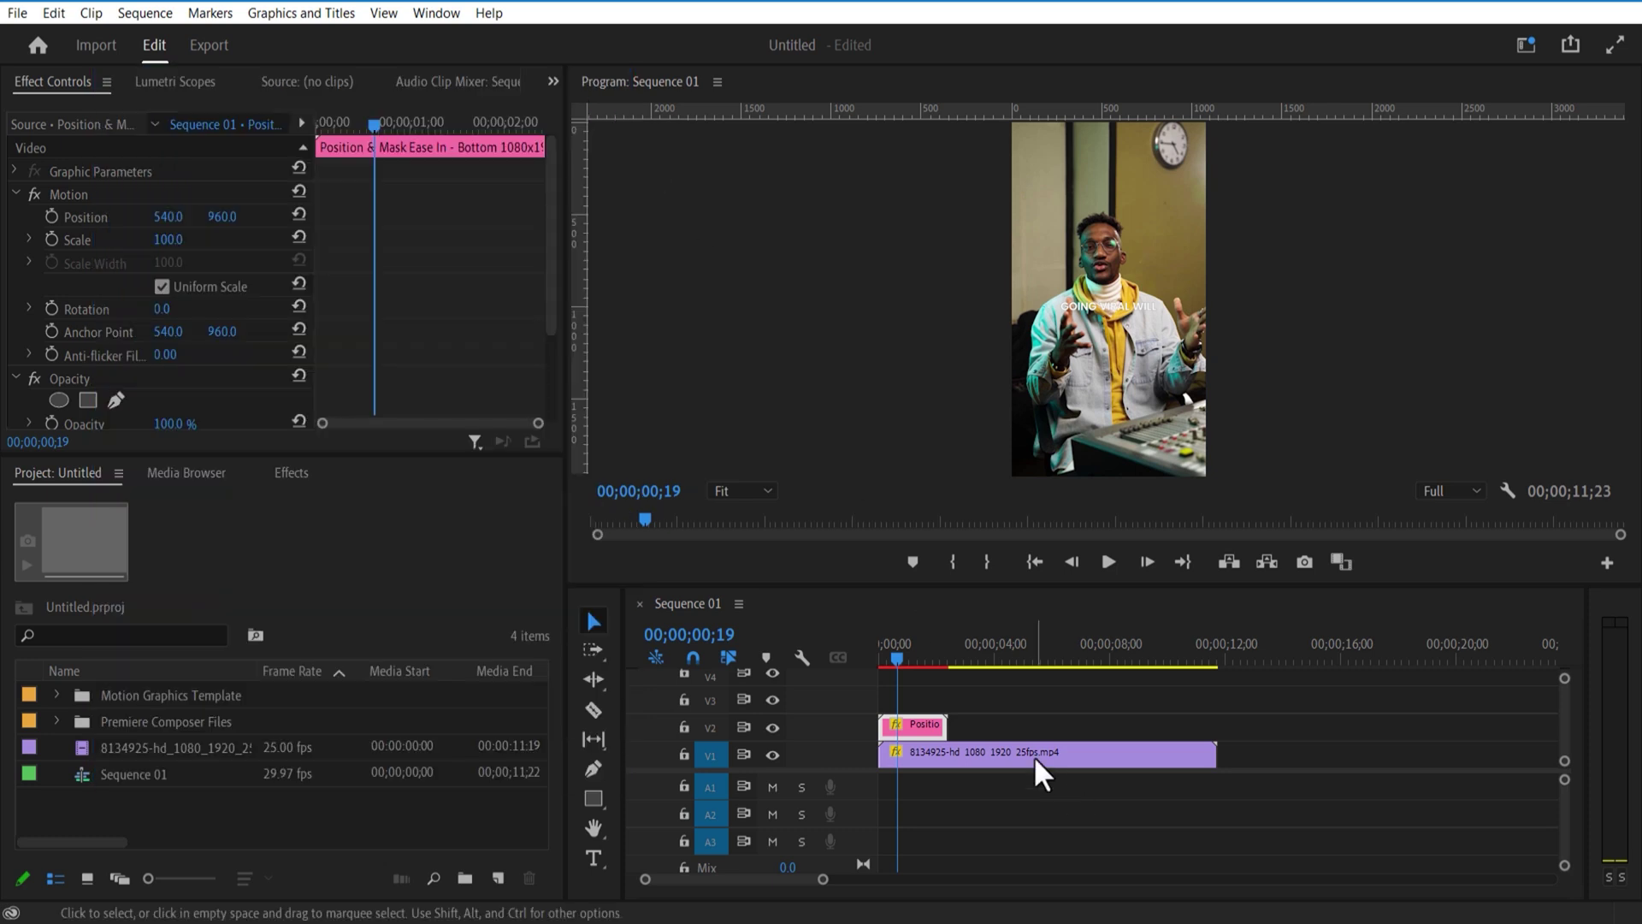
# - Move the title and the footage clip up one track each, to V3 and V2
pyautogui.keyDown('shift'); pyautogui.click(938, 757); pyautogui.keyUp('shift')
pyautogui.moveTo(952, 764)
pyautogui.mouseDown()
pyautogui.moveTo(971, 751)
pyautogui.moveTo(957, 737)
pyautogui.mouseUp()
# - Create a Black Video item, place it on V1 beneath the footage, and extend it to the footage's full length
pyautogui.click(500, 871)
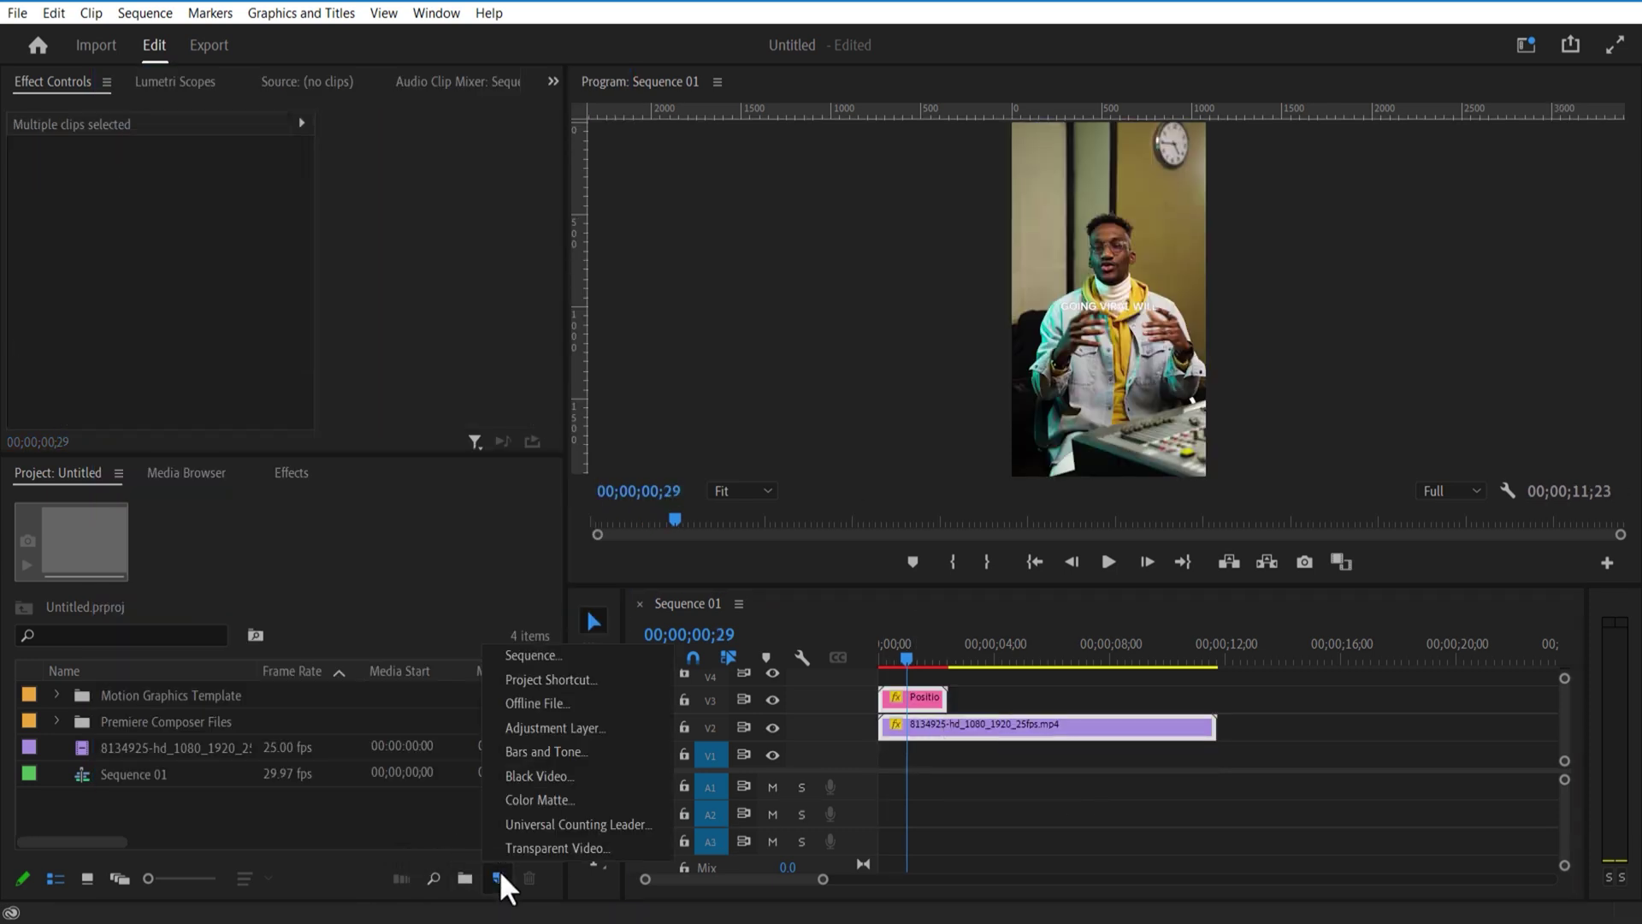
pyautogui.click(540, 772)
pyautogui.click(857, 537)
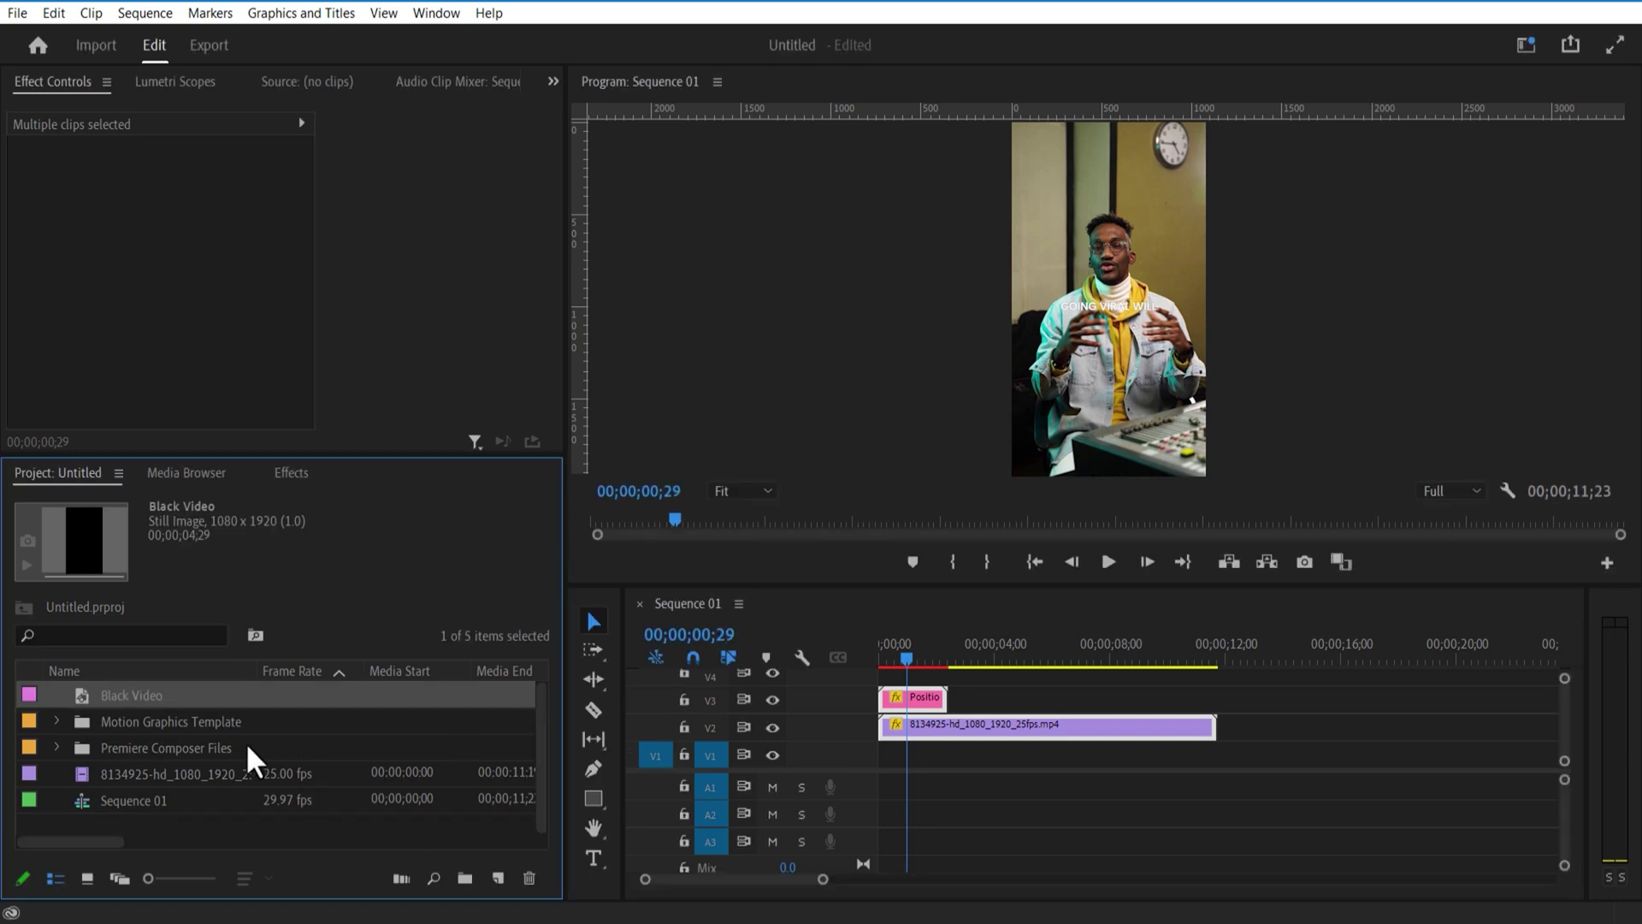
pyautogui.moveTo(176, 696); pyautogui.dragTo(855, 757)
pyautogui.moveTo(1021, 753); pyautogui.dragTo(1215, 754)
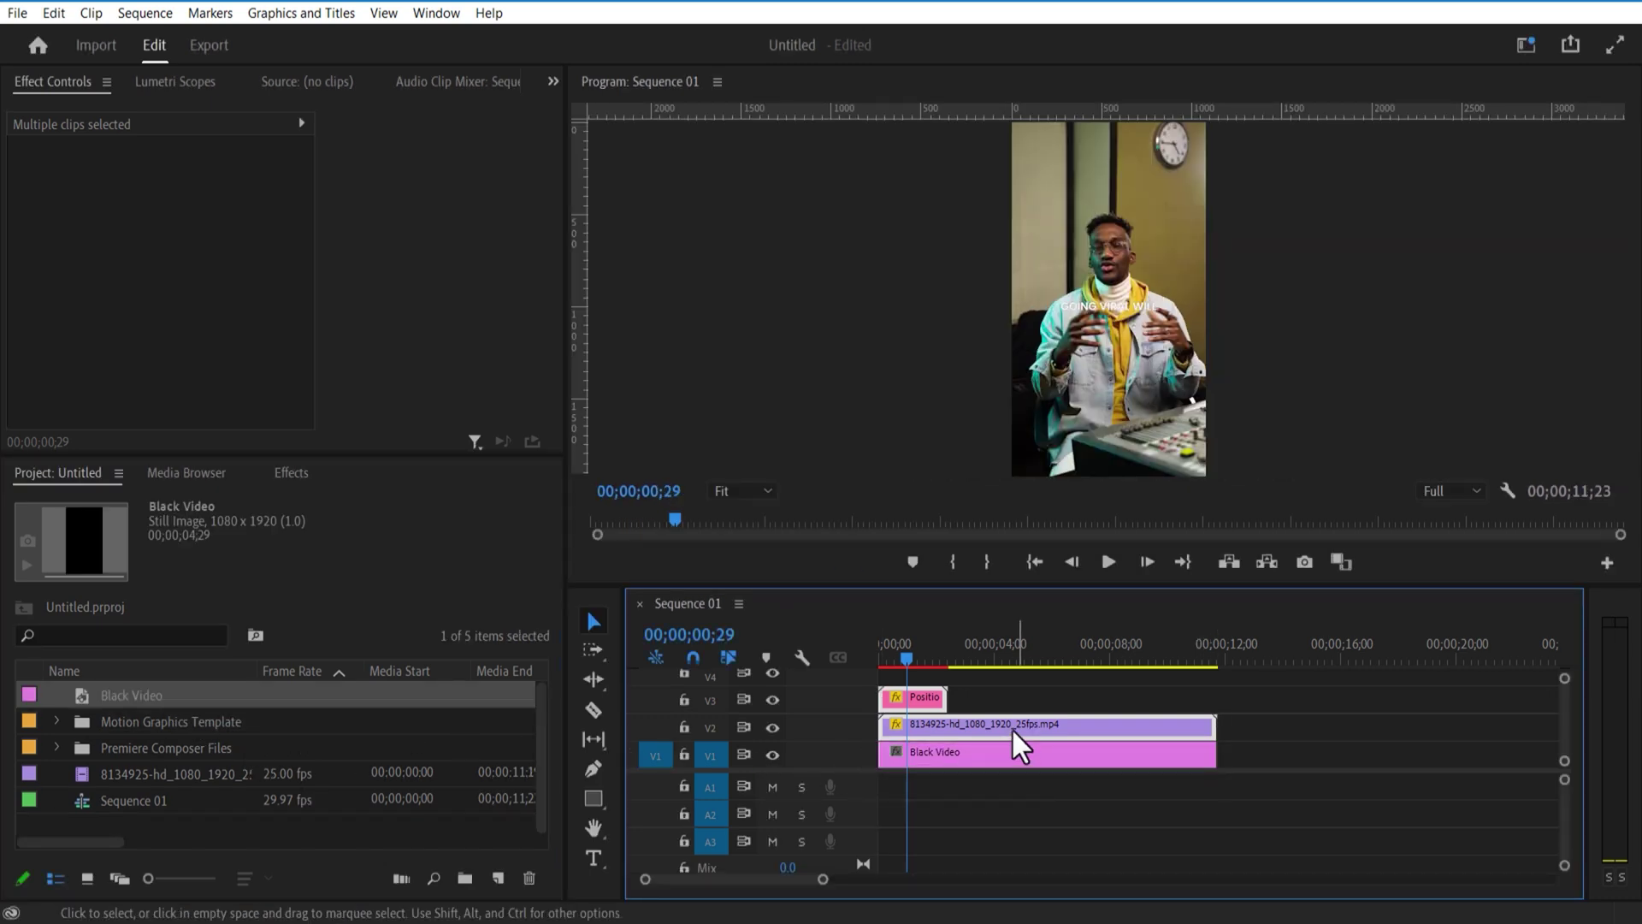
# - Darken the footage clip on V2 by setting its opacity to 43%
pyautogui.click(978, 792)
pyautogui.click(957, 730)
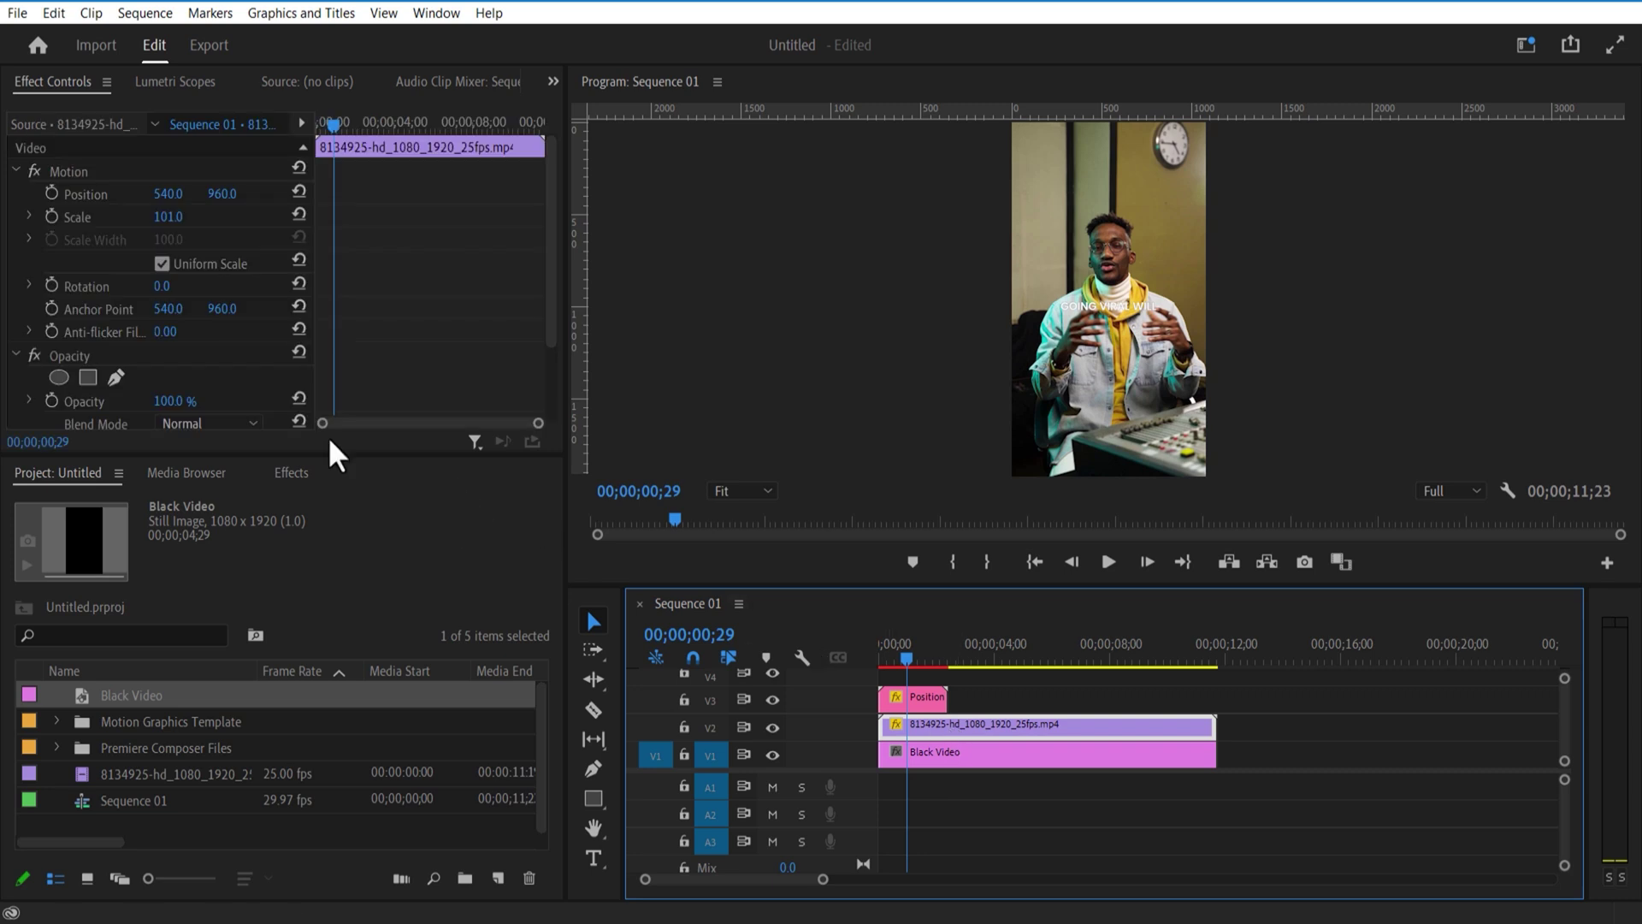
pyautogui.moveTo(166, 400); pyautogui.dragTo(137, 400)
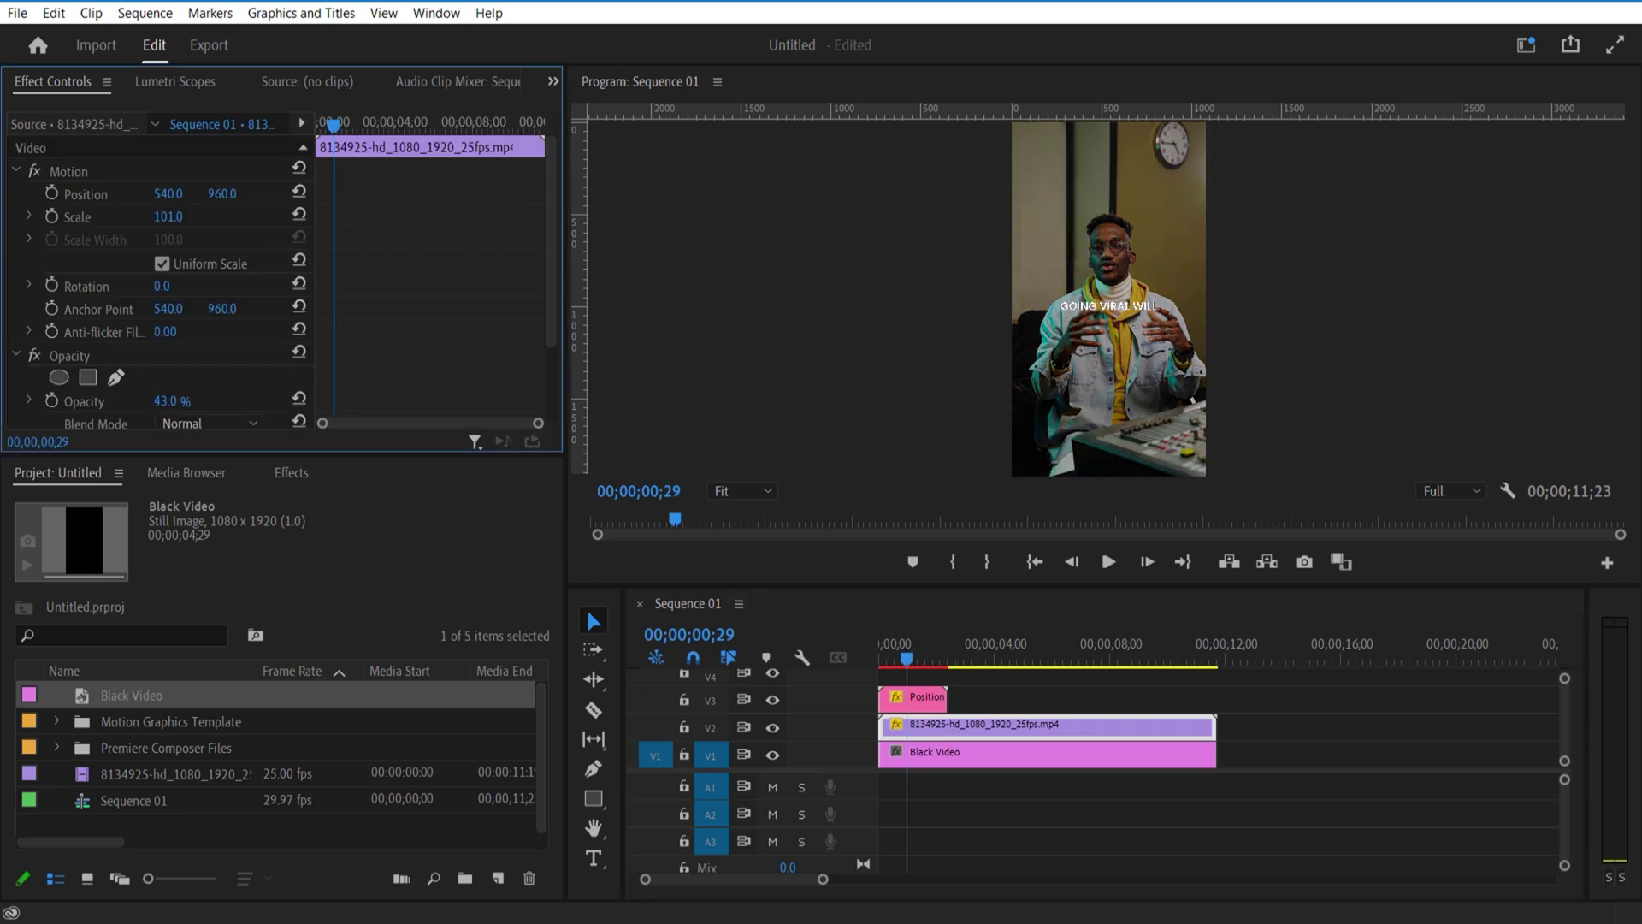
# - Duplicate the title clip onto V4 and change the copy's text to MAKE YOU BROKE
pyautogui.click(939, 697)
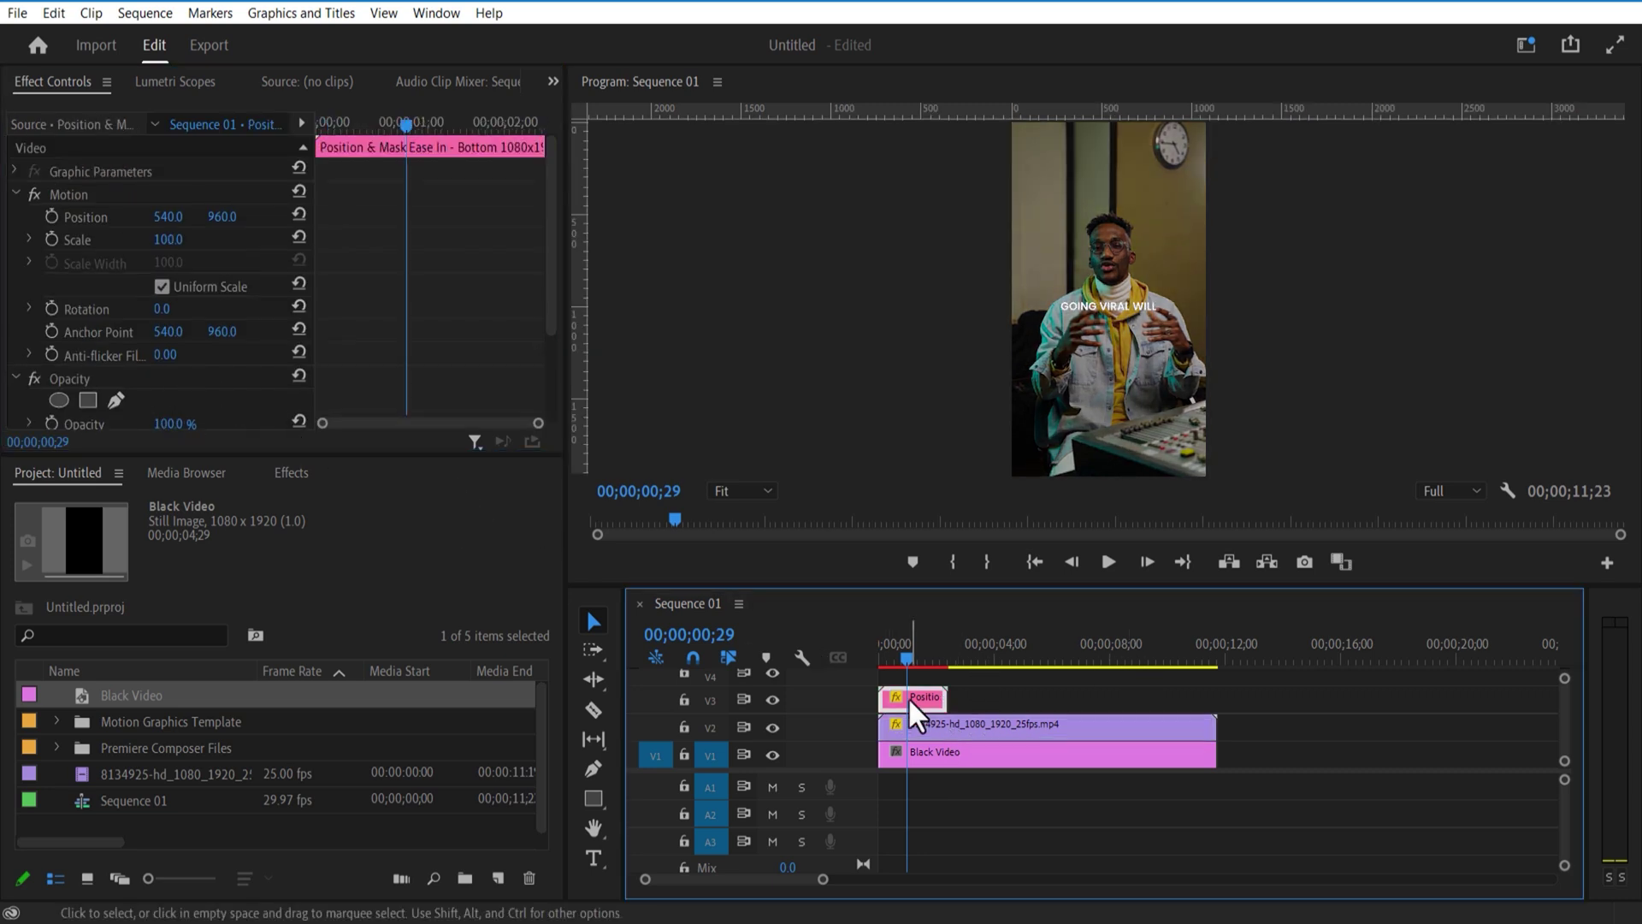
pyautogui.moveTo(936, 699); pyautogui.dragTo(928, 676)
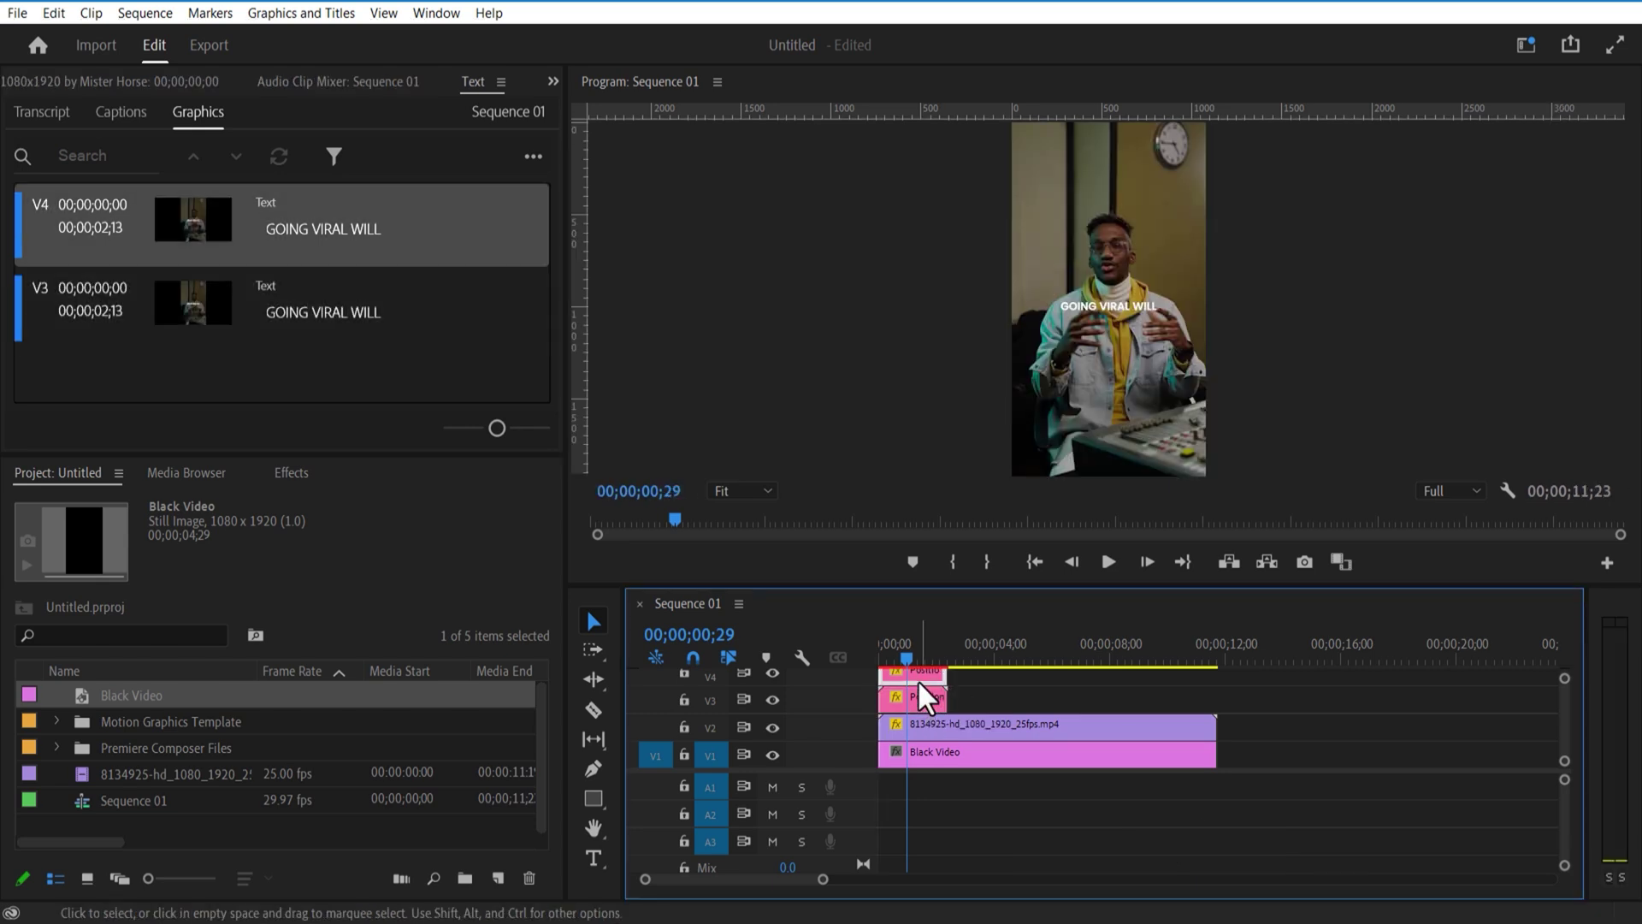
pyautogui.doubleClick(922, 695)
pyautogui.moveTo(827, 480); pyautogui.dragTo(839, 780)
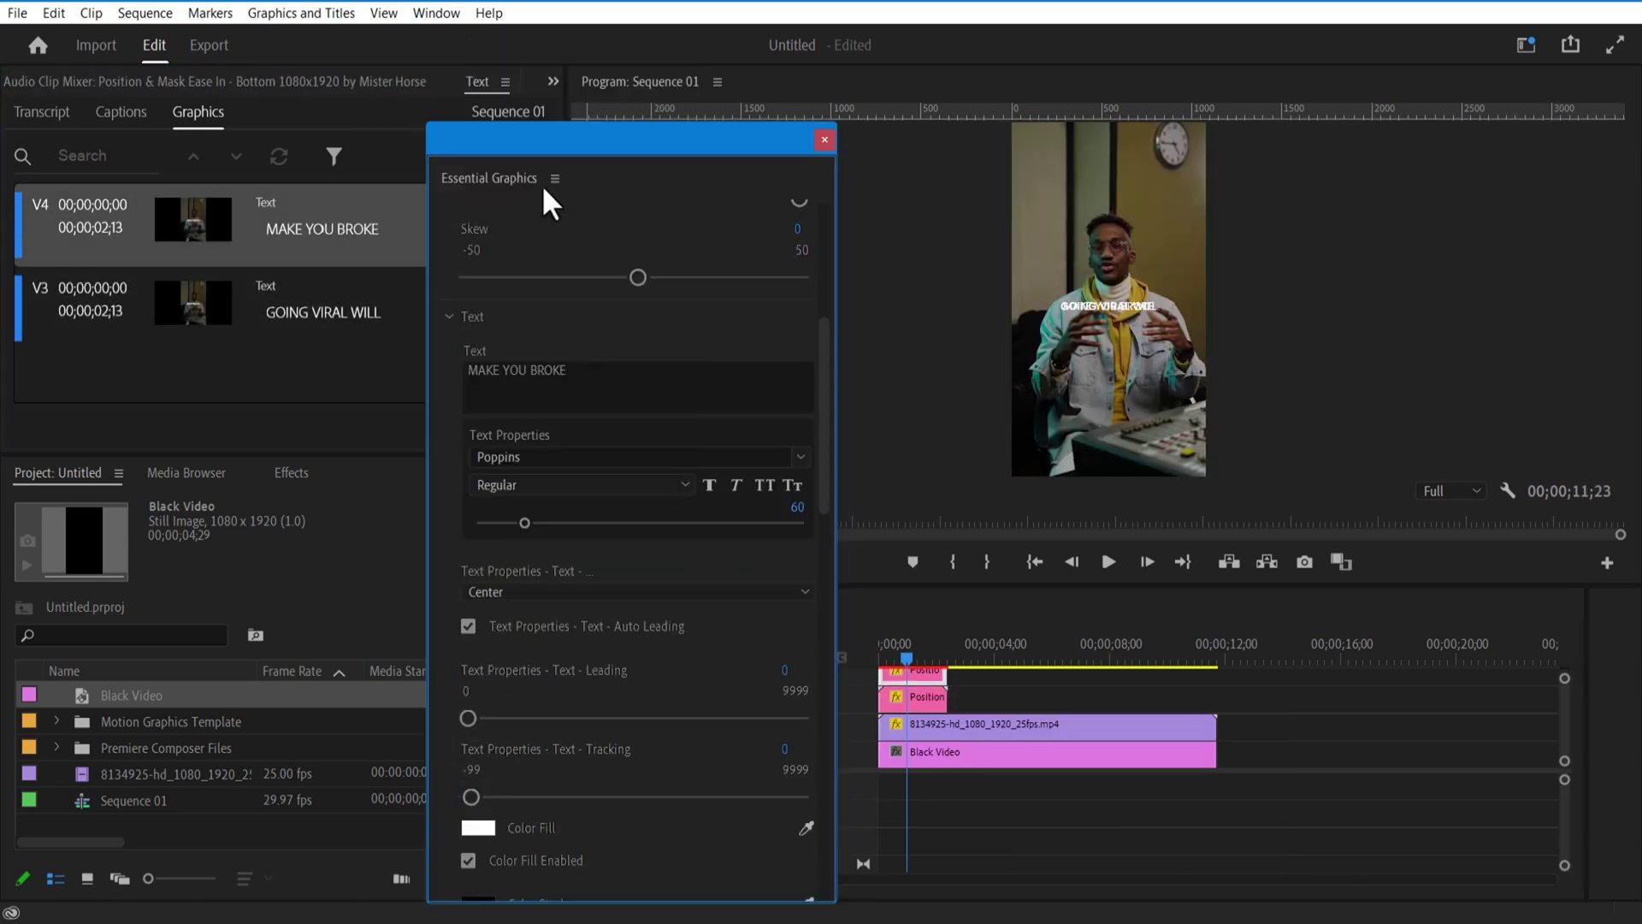
pyautogui.click(824, 139)
# - Set the V4 title's vertical position to 1029 and shift its start to about 18 frames, and play back the two titles
pyautogui.click(155, 83)
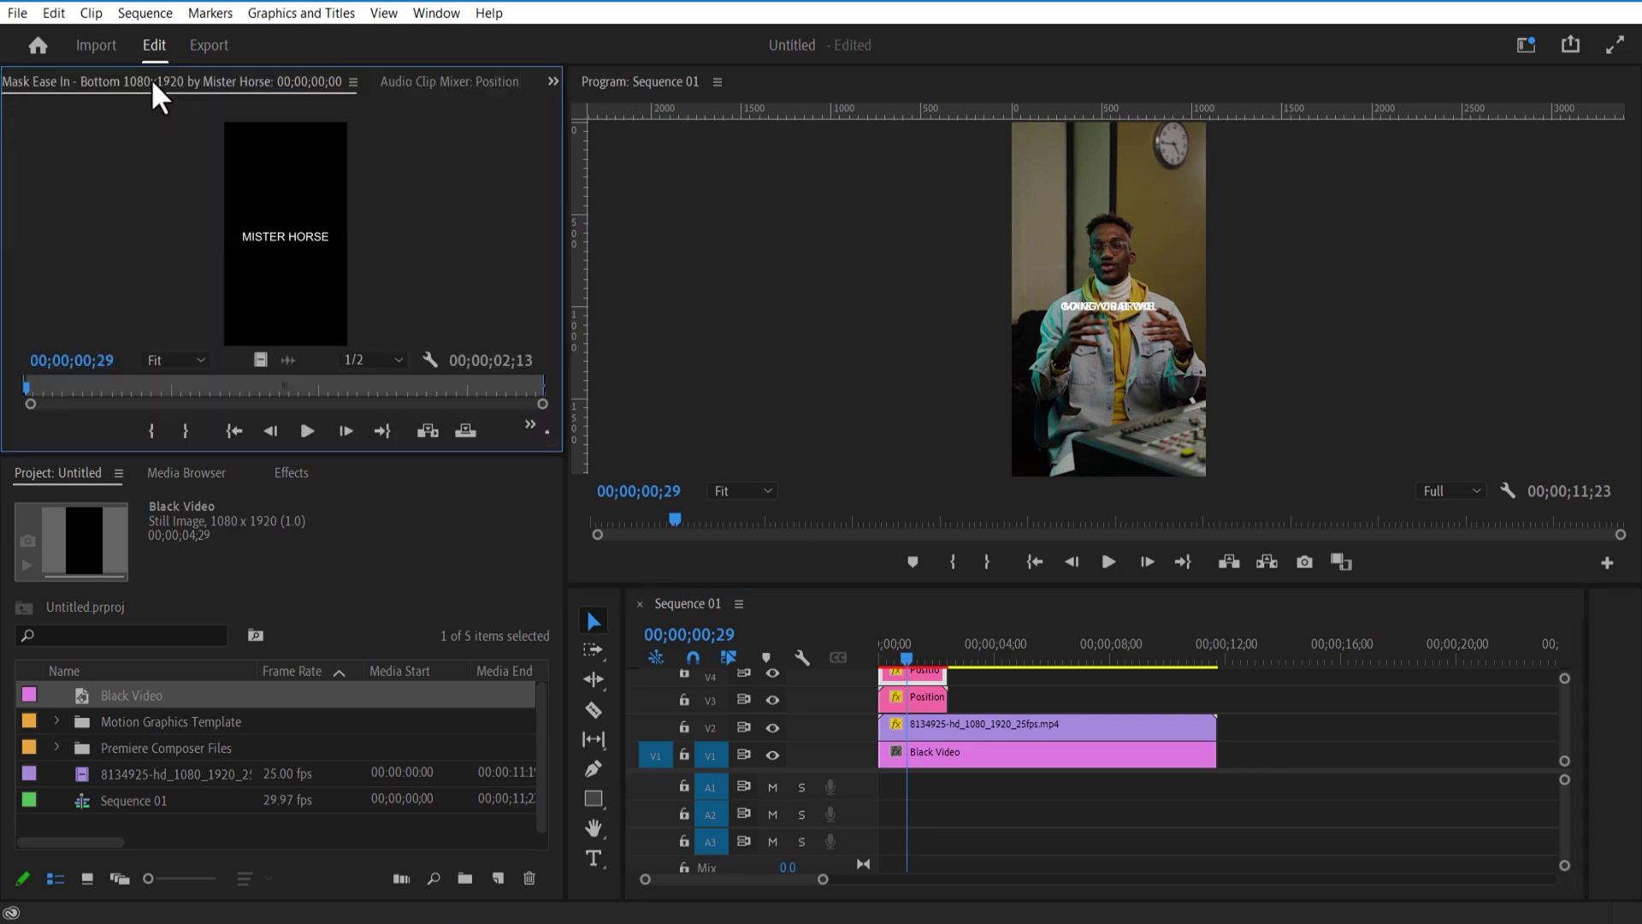
pyautogui.hotkey('shift', '5')
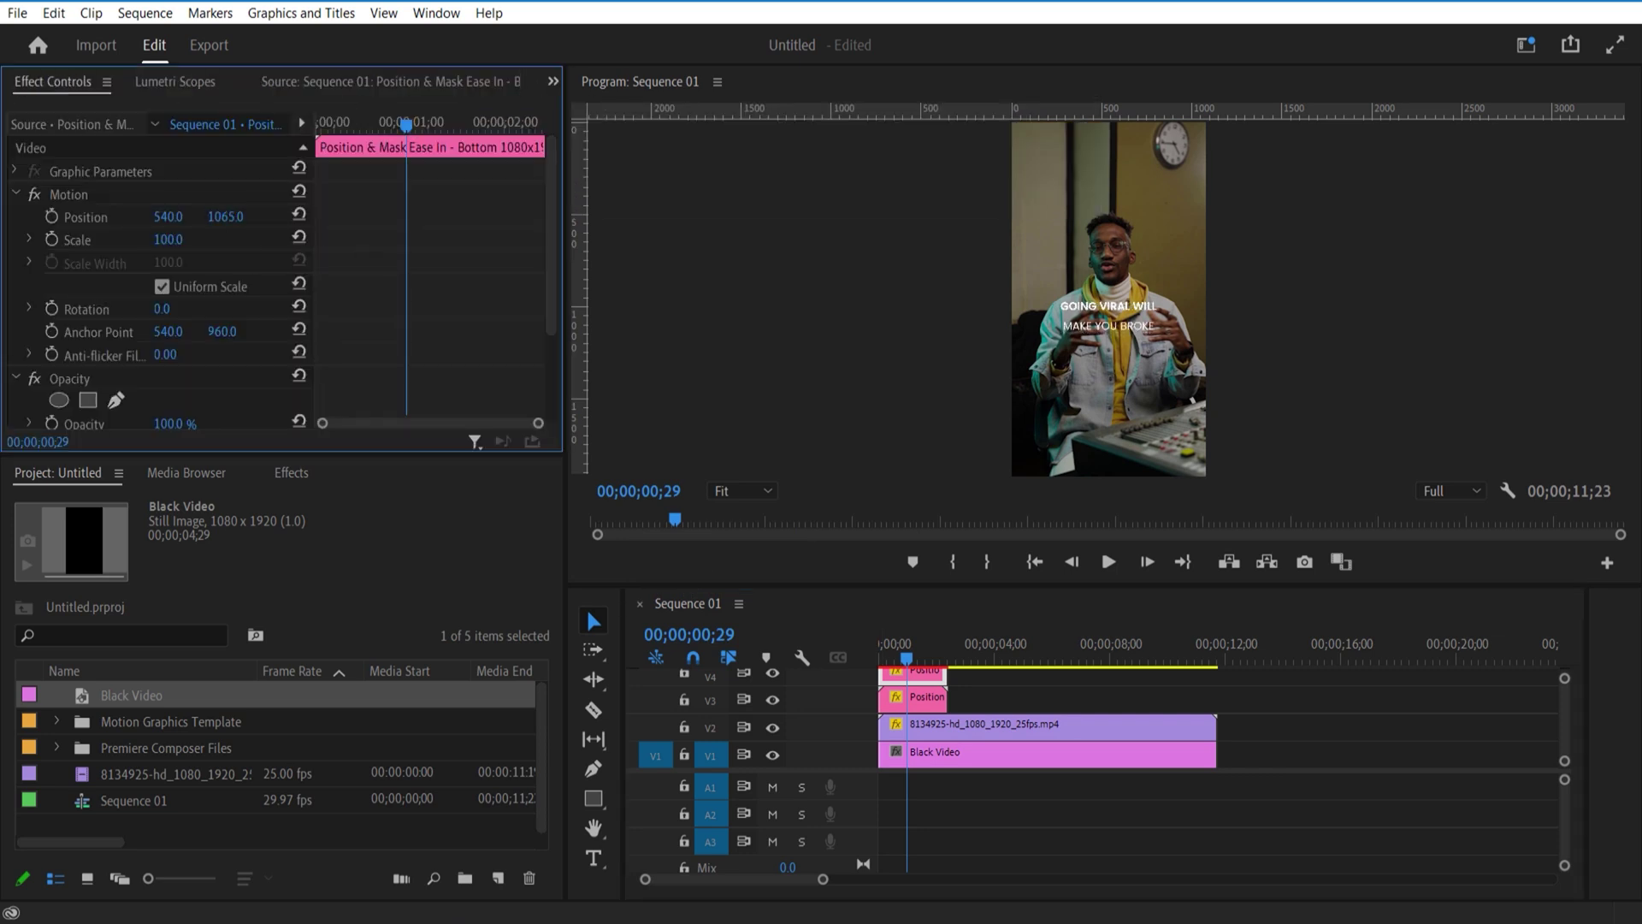
pyautogui.moveTo(907, 658); pyautogui.dragTo(881, 660)
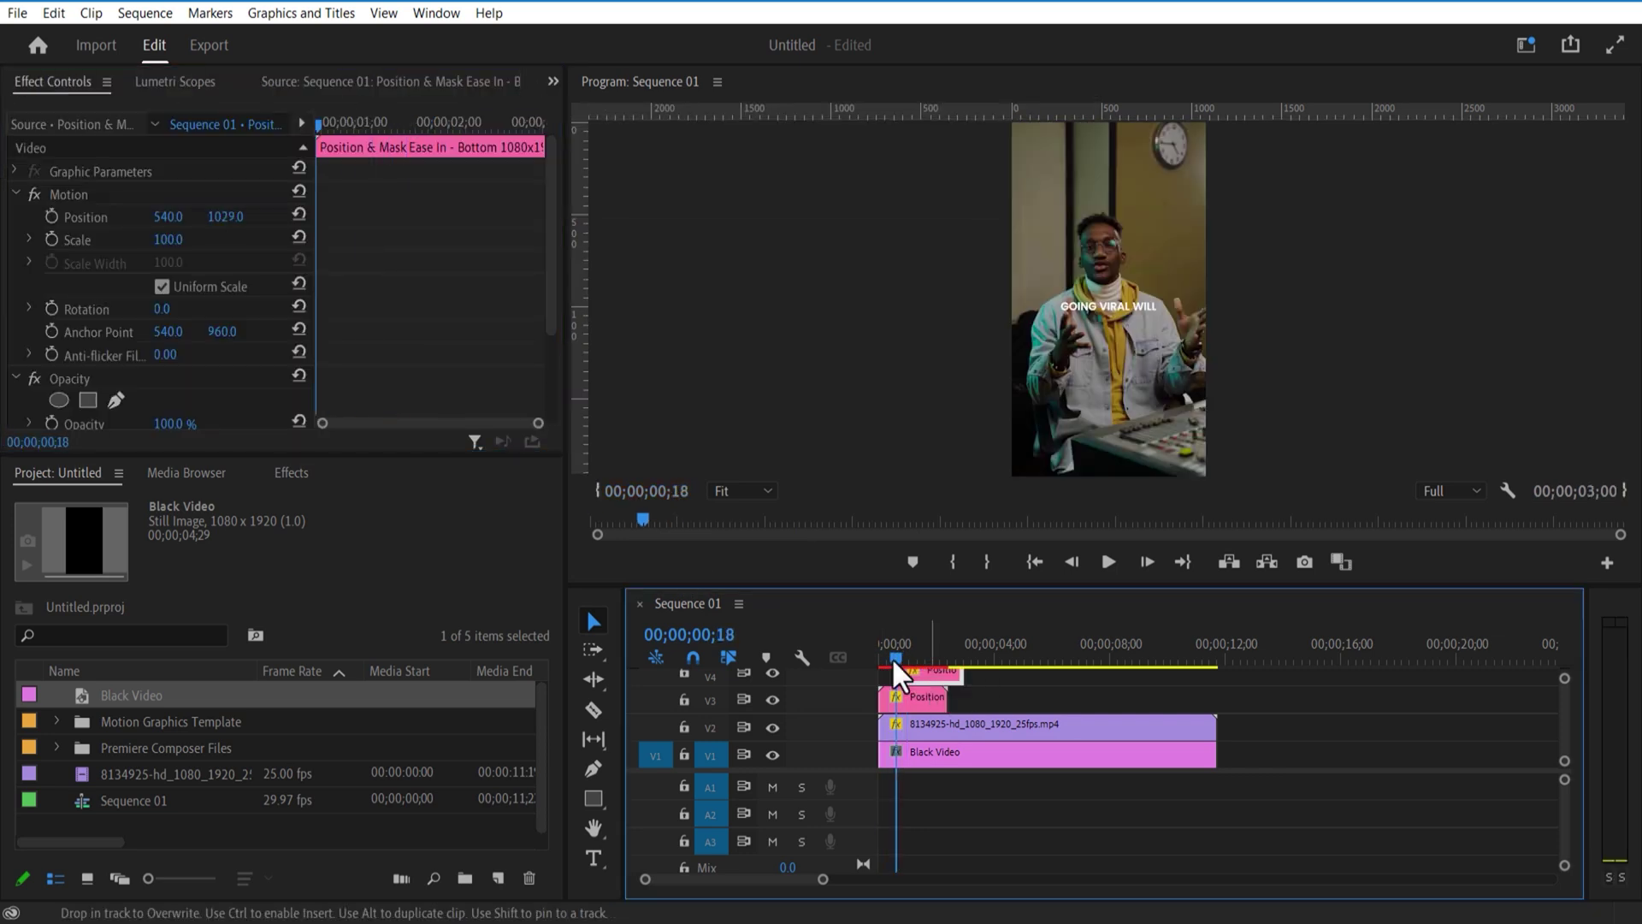
pyautogui.click(1111, 565)
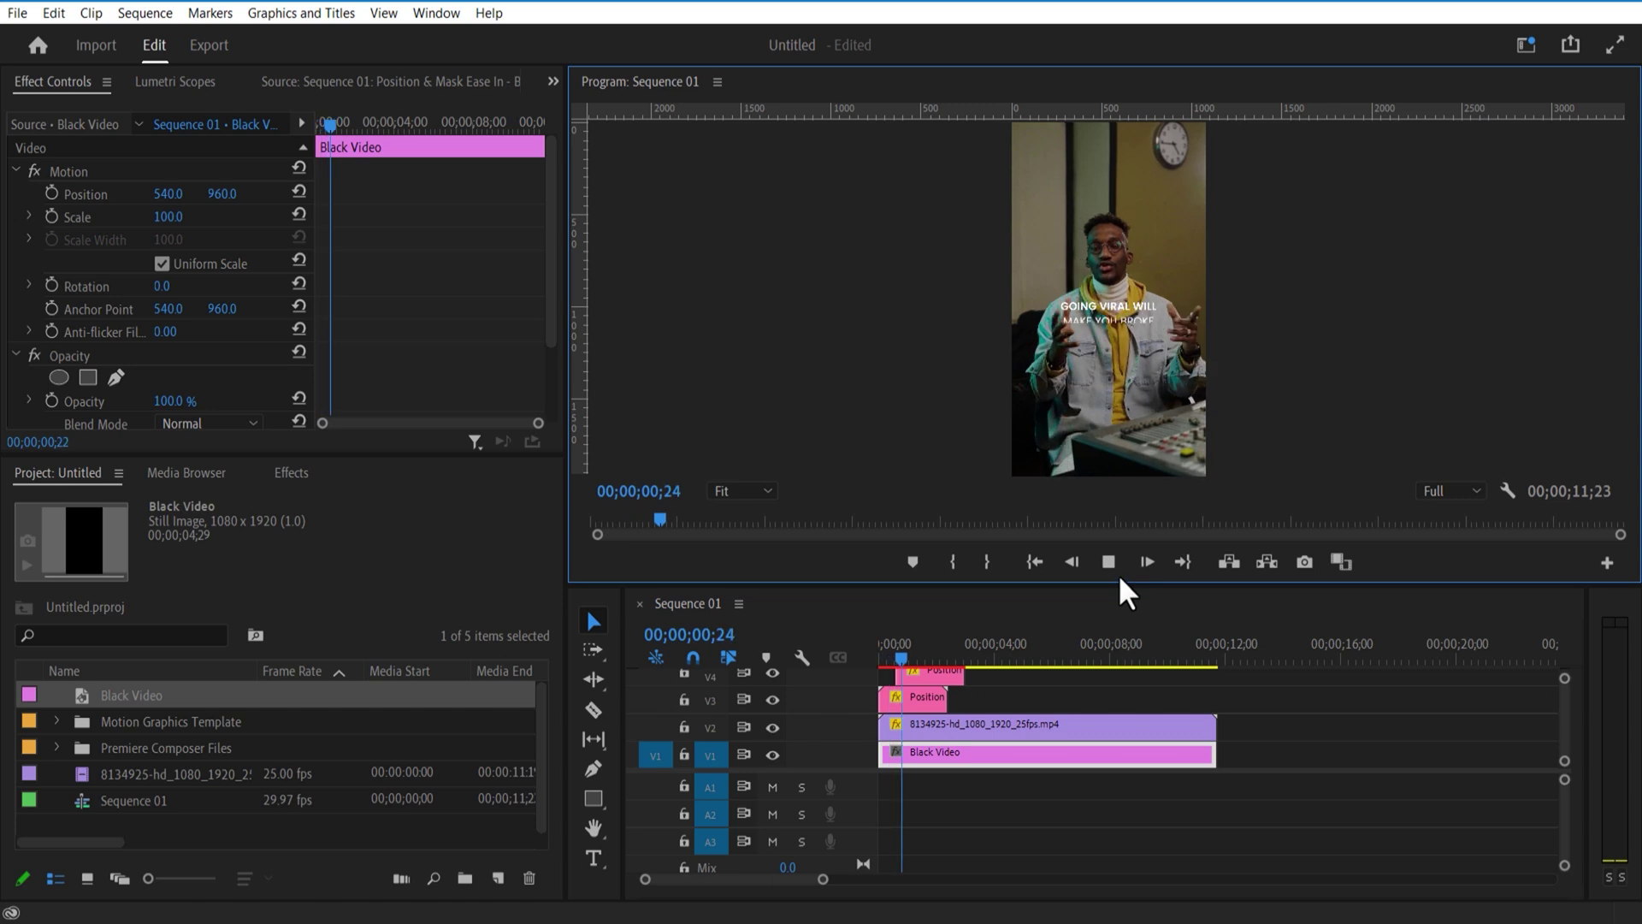
# - Import 112339-694236300.mp4 onto V2 after the footage, and fill the vertical frame with it using a rotation of 90° and a scale of 98
pyautogui.moveTo(1126, 590); pyautogui.dragTo(184, 731)
pyautogui.moveTo(316, 774); pyautogui.dragTo(1310, 726)
pyautogui.rightClick(1334, 727)
pyautogui.click(1360, 650)
pyautogui.press('\\')
pyautogui.click(1058, 727)
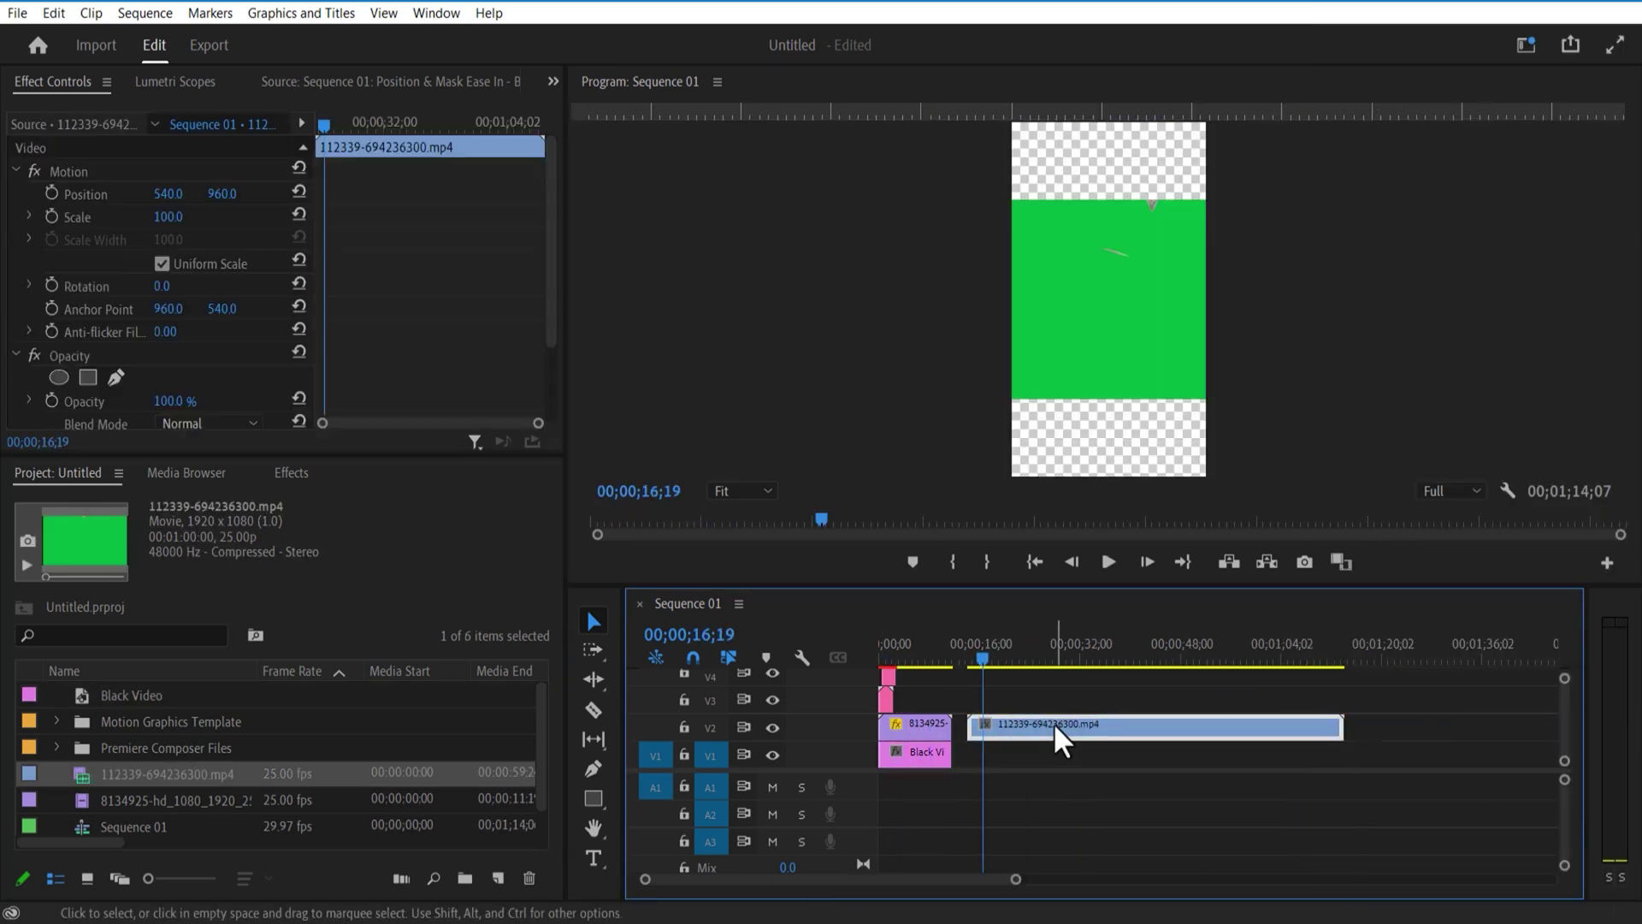
pyautogui.click(974, 657)
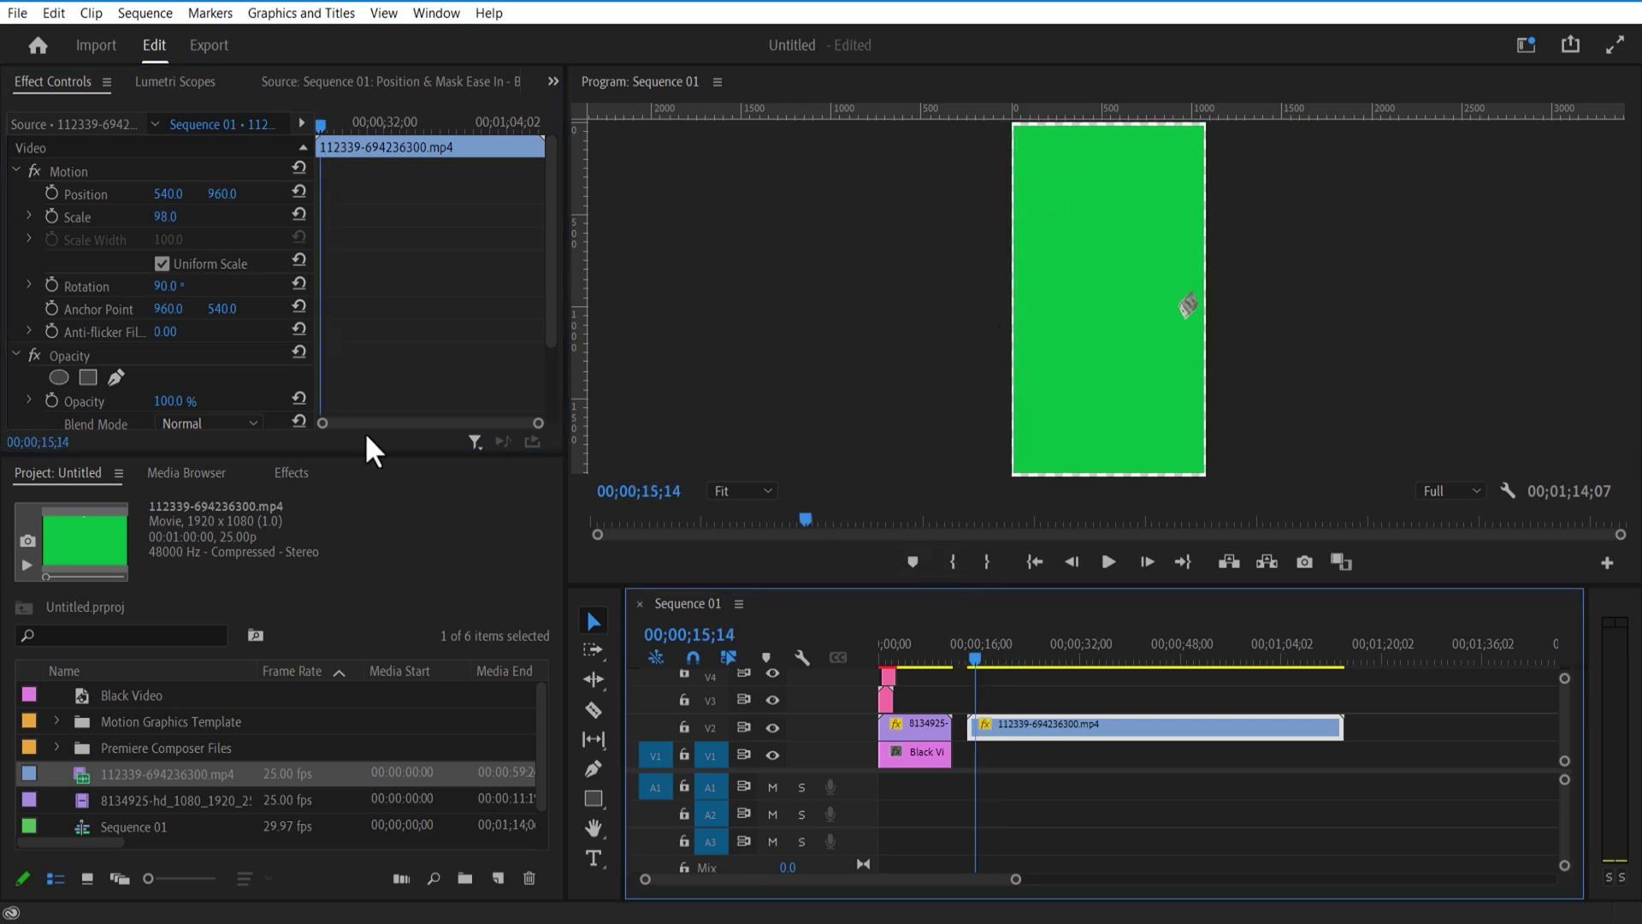
# - Add a rectangular opacity mask to the green-screen clip, place it over the object at the frame's right edge, and set the scale to 100
pyautogui.click(88, 377)
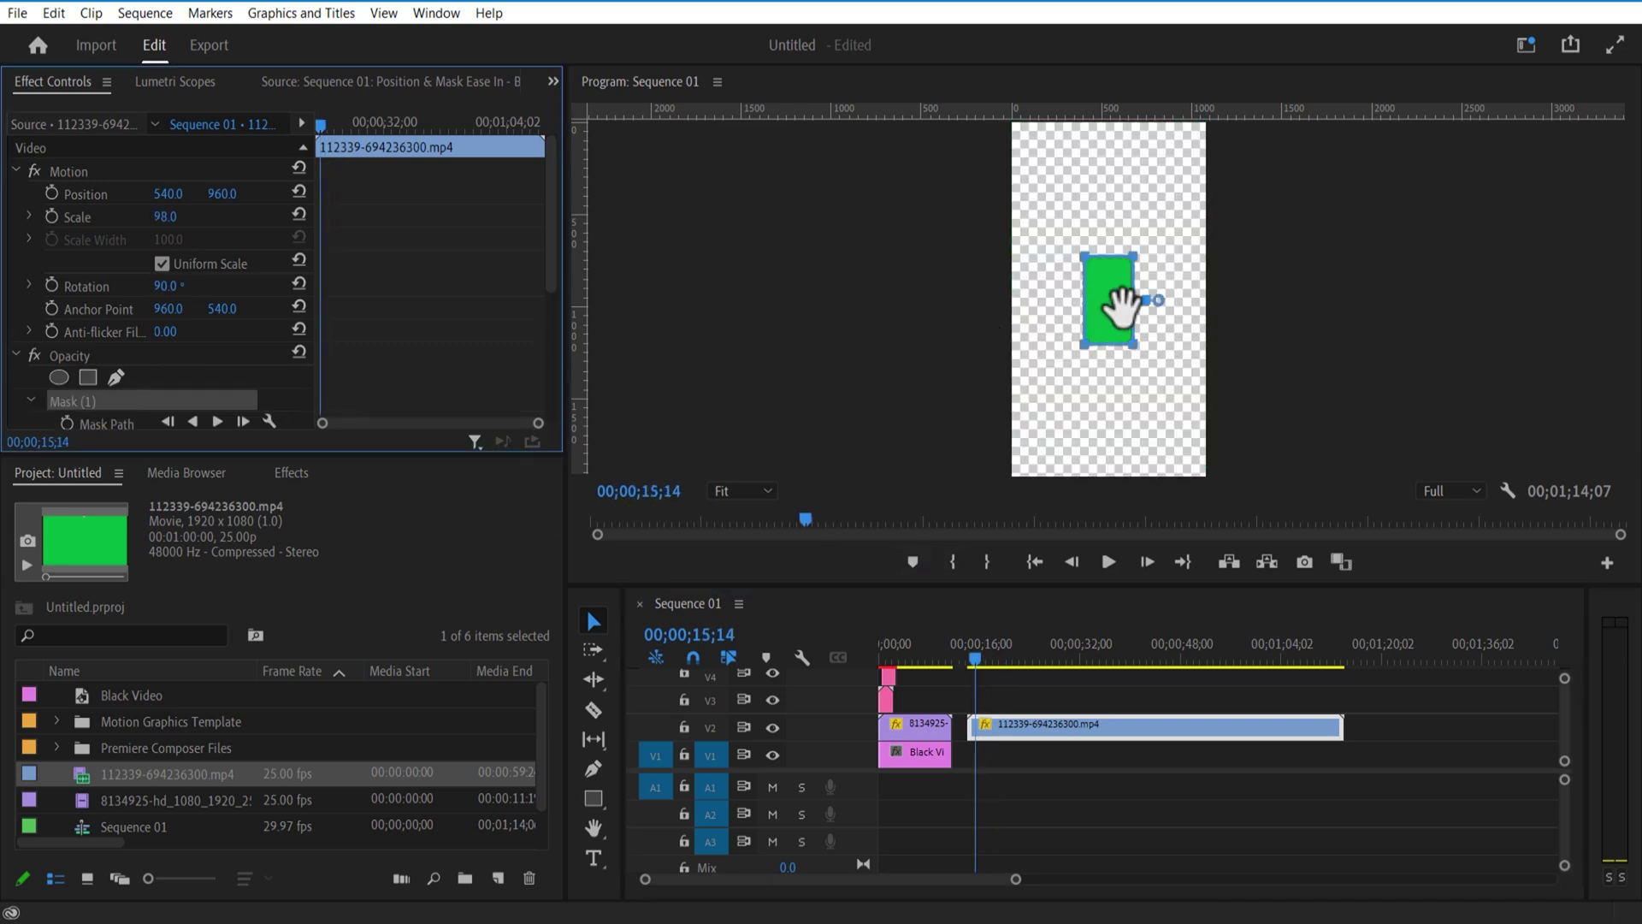
pyautogui.moveTo(1120, 304); pyautogui.dragTo(1193, 315)
pyautogui.click(325, 145)
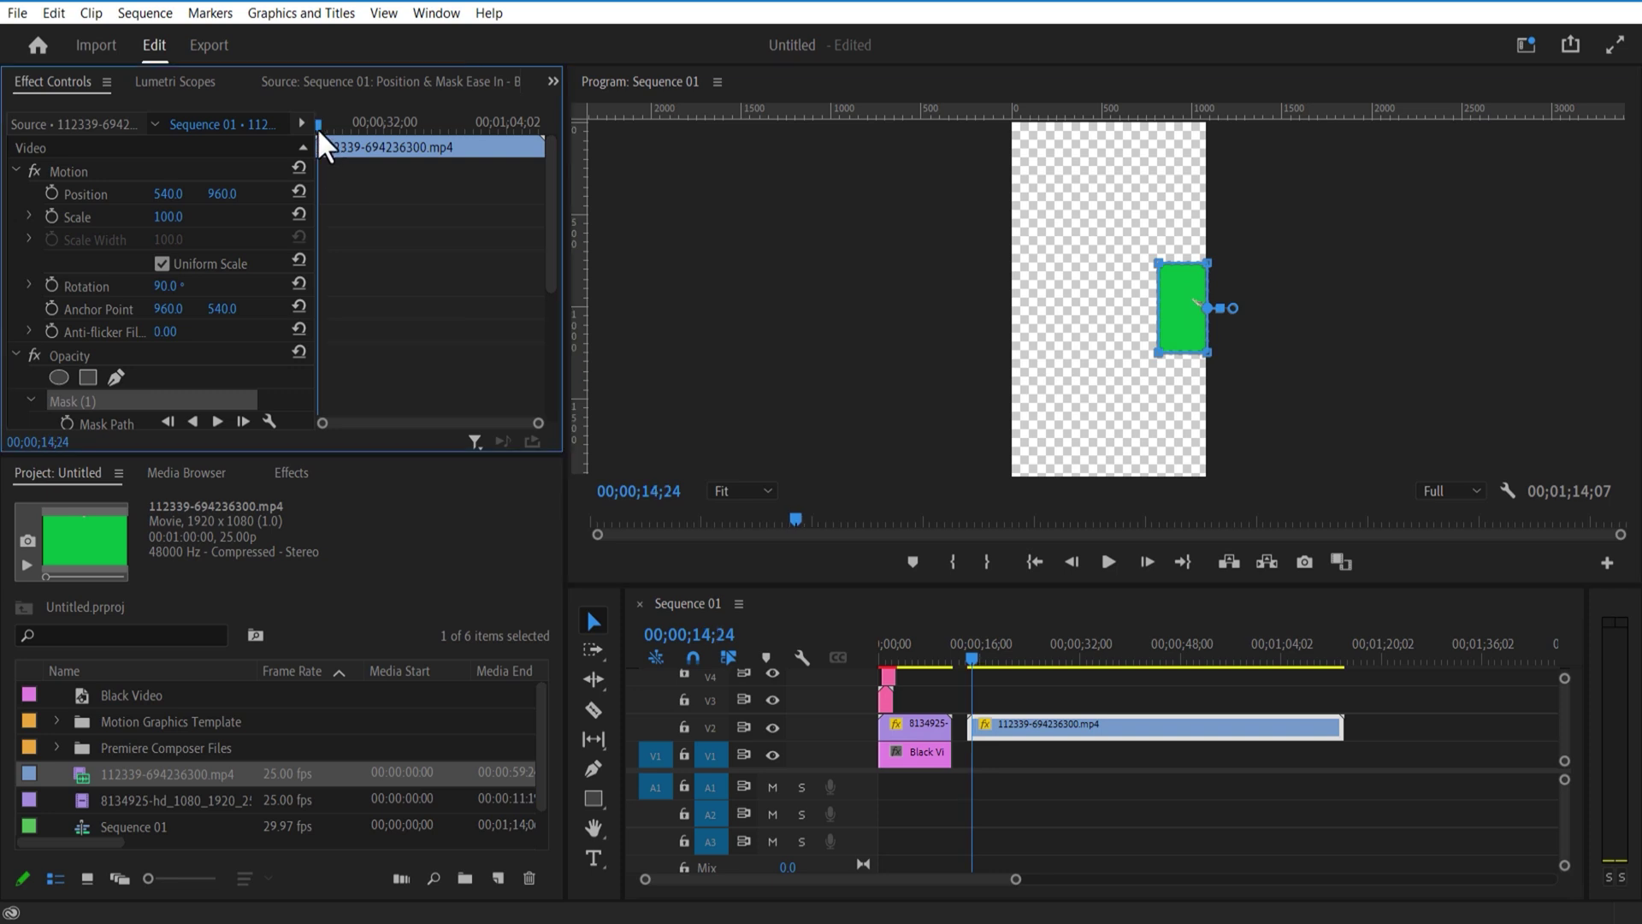
# - Keyframe the Mask Path from the clip's start at 00;00;14;07 so the rectangle follows the moving object across the frame, and scrub through the result
pyautogui.click(316, 125)
pyautogui.click(67, 422)
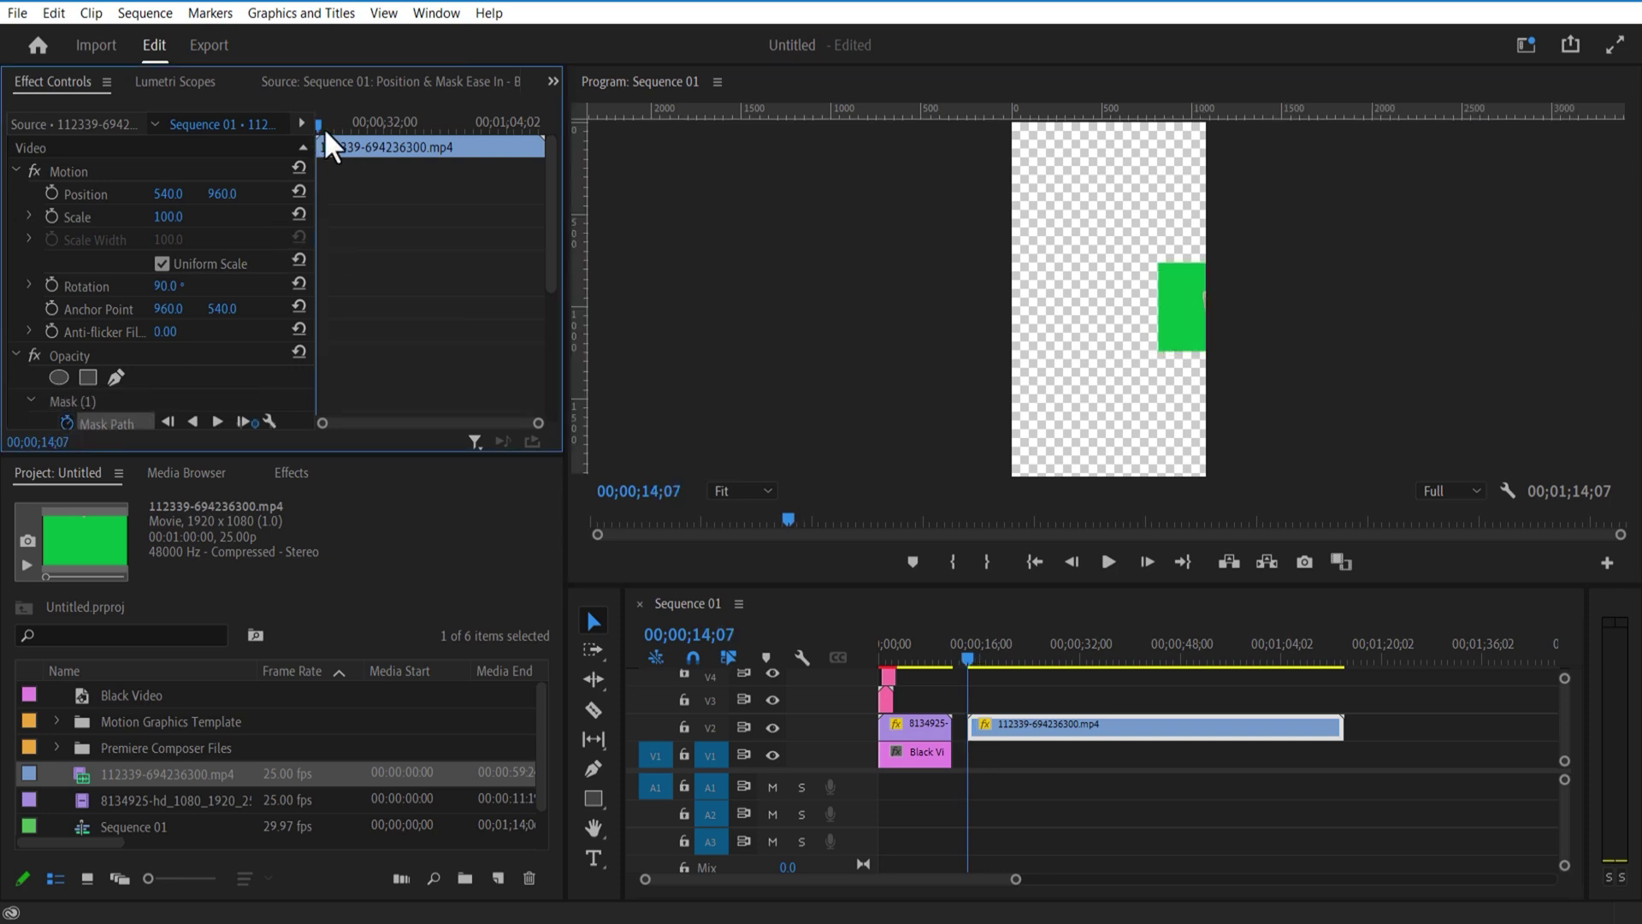
pyautogui.moveTo(326, 132); pyautogui.dragTo(329, 134)
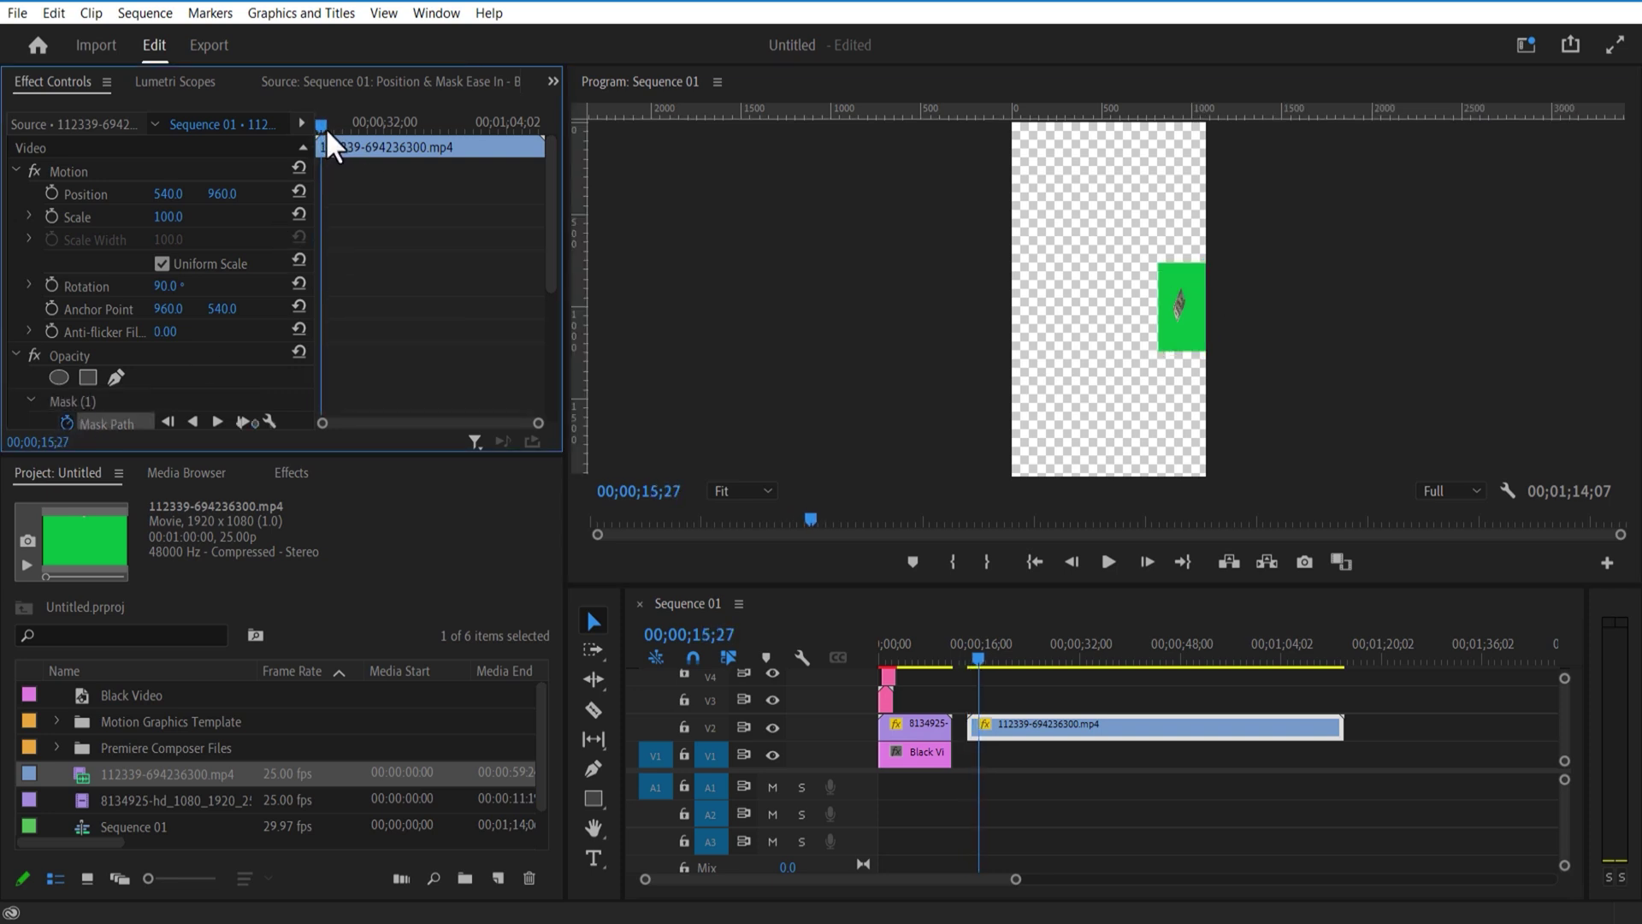
pyautogui.click(149, 402)
pyautogui.scroll(-2, 551, 300)
pyautogui.moveTo(1180, 291); pyautogui.dragTo(1116, 282)
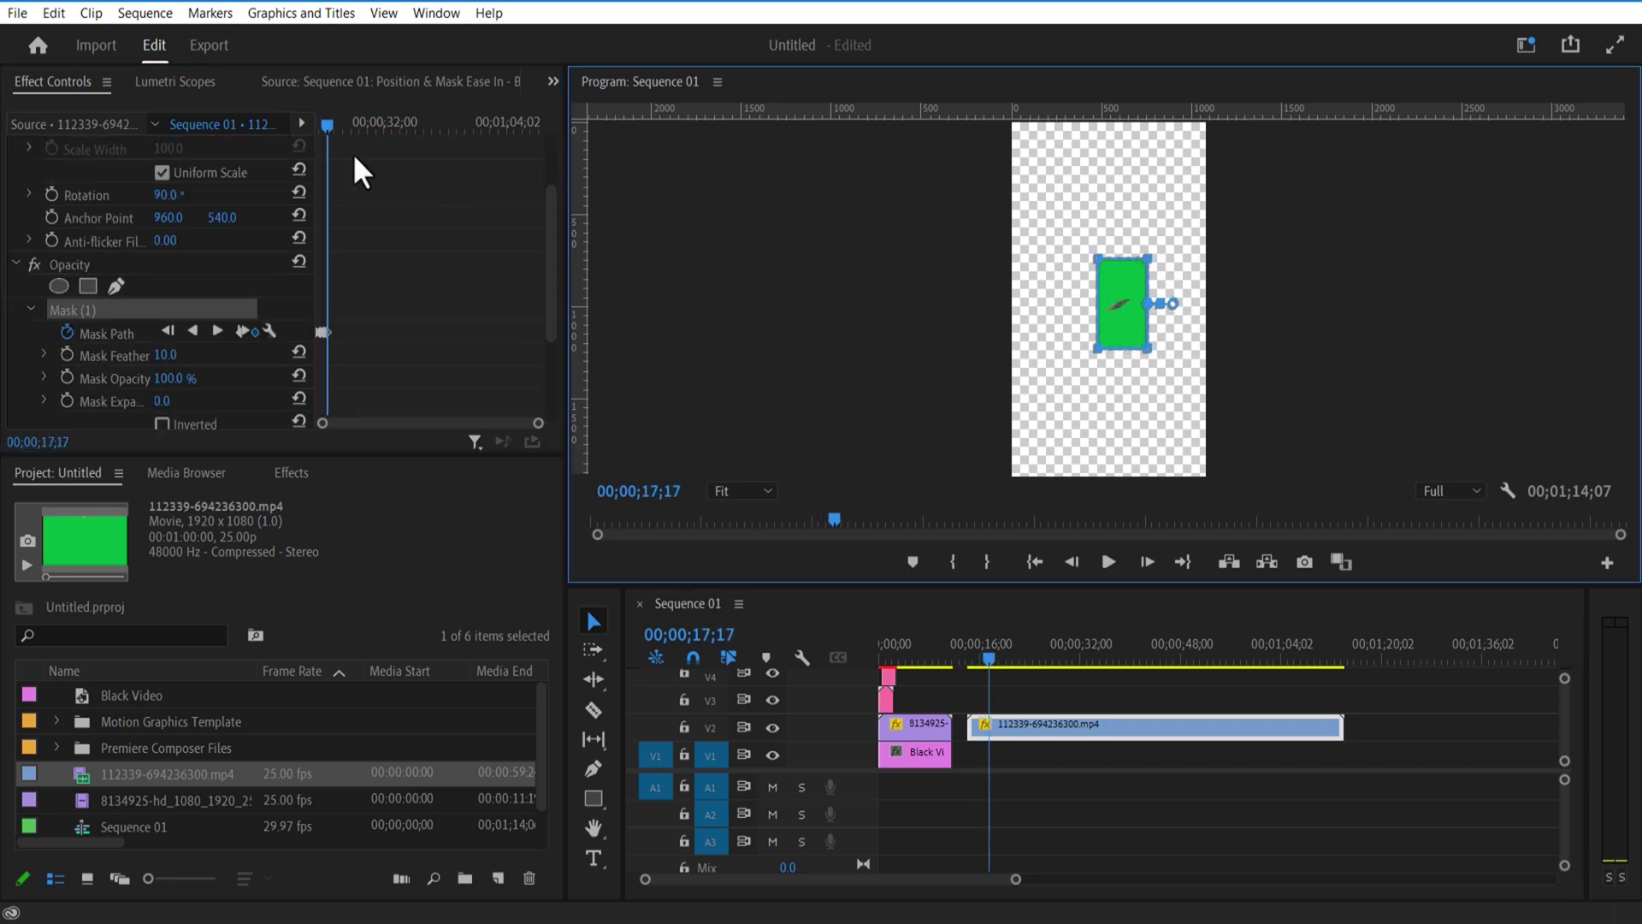
pyautogui.click(347, 129)
pyautogui.click(971, 666)
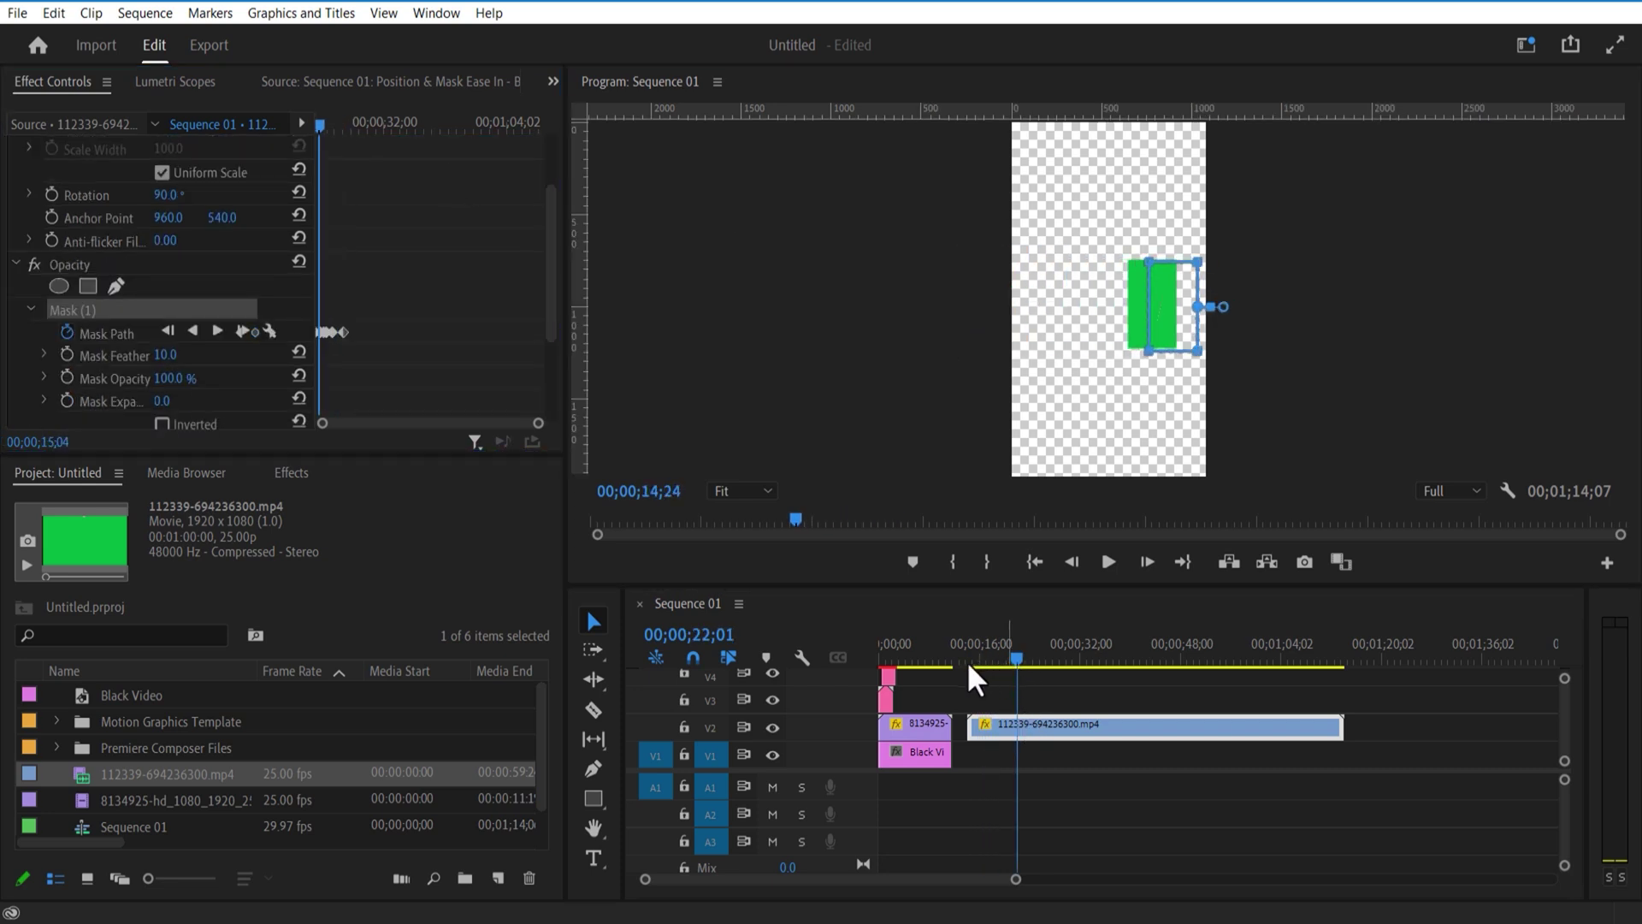
pyautogui.moveTo(975, 680); pyautogui.dragTo(998, 681)
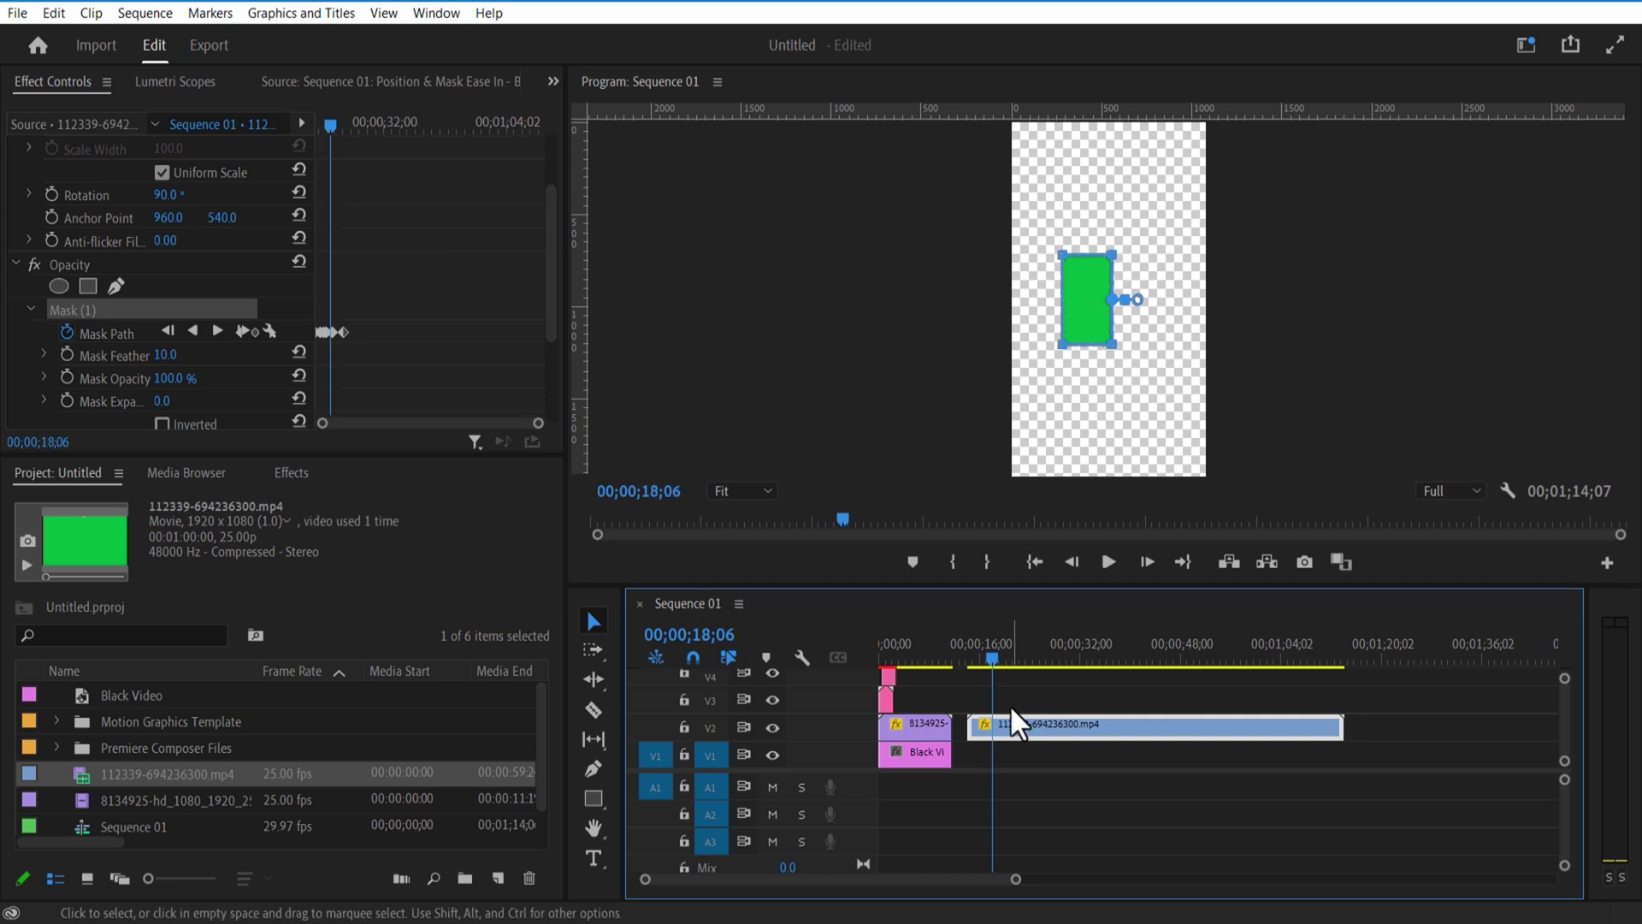
# - Apply the Ultra Key effect to the masked green-screen clip and sample its green background as the key color
pyautogui.click(295, 477)
pyautogui.click(128, 501)
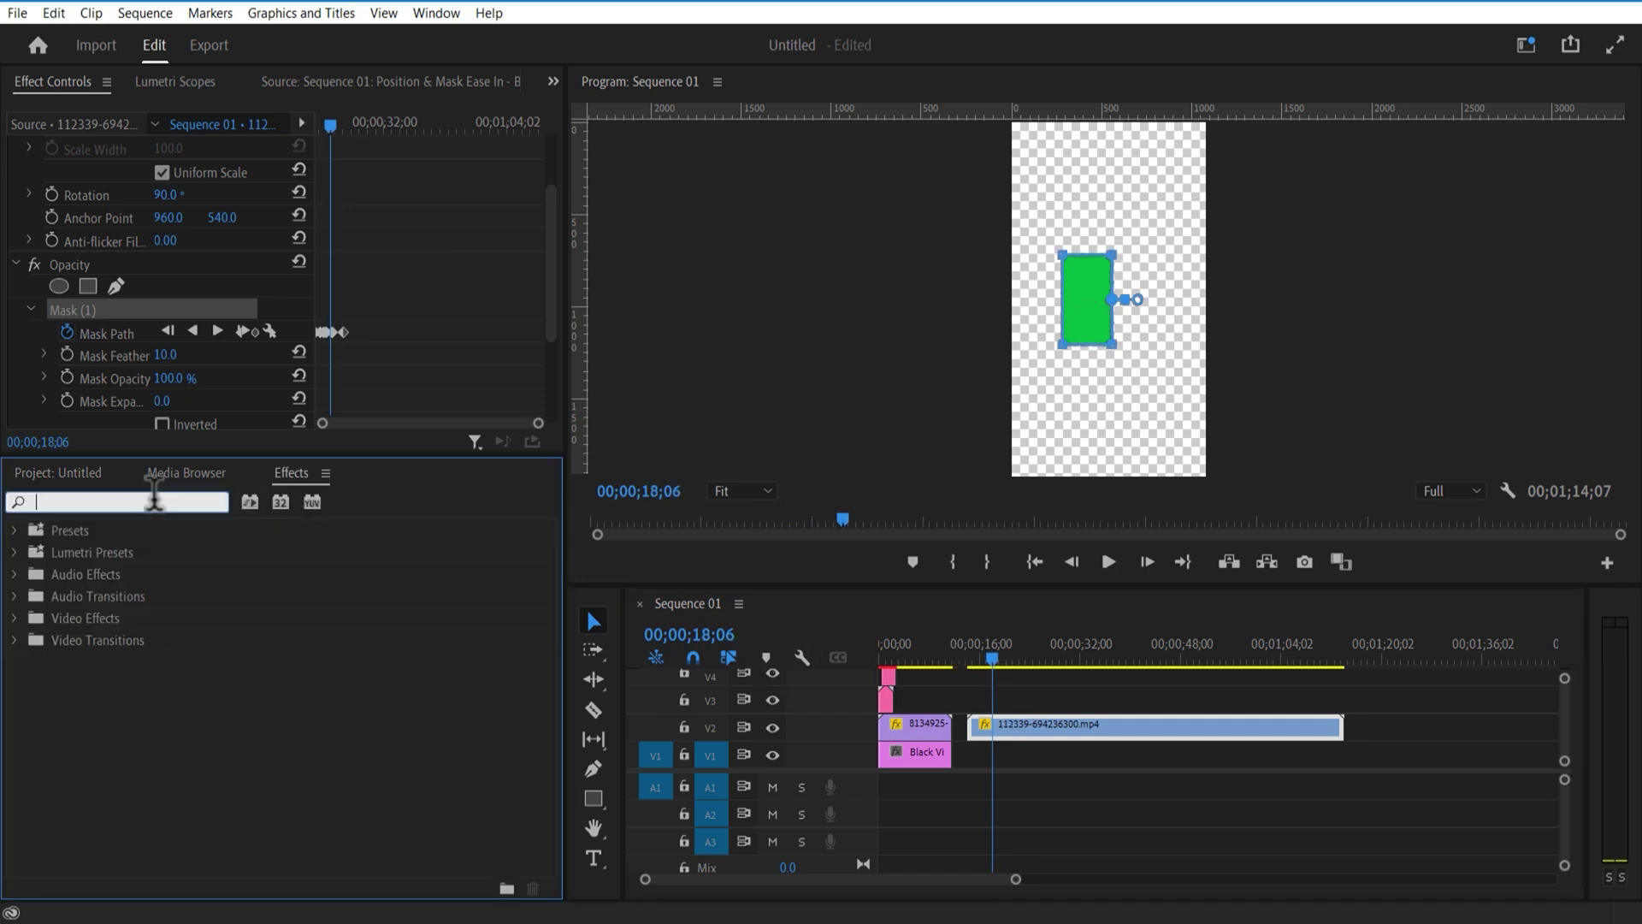
pyautogui.write('ULTRA')
pyautogui.moveTo(98, 661); pyautogui.dragTo(989, 726)
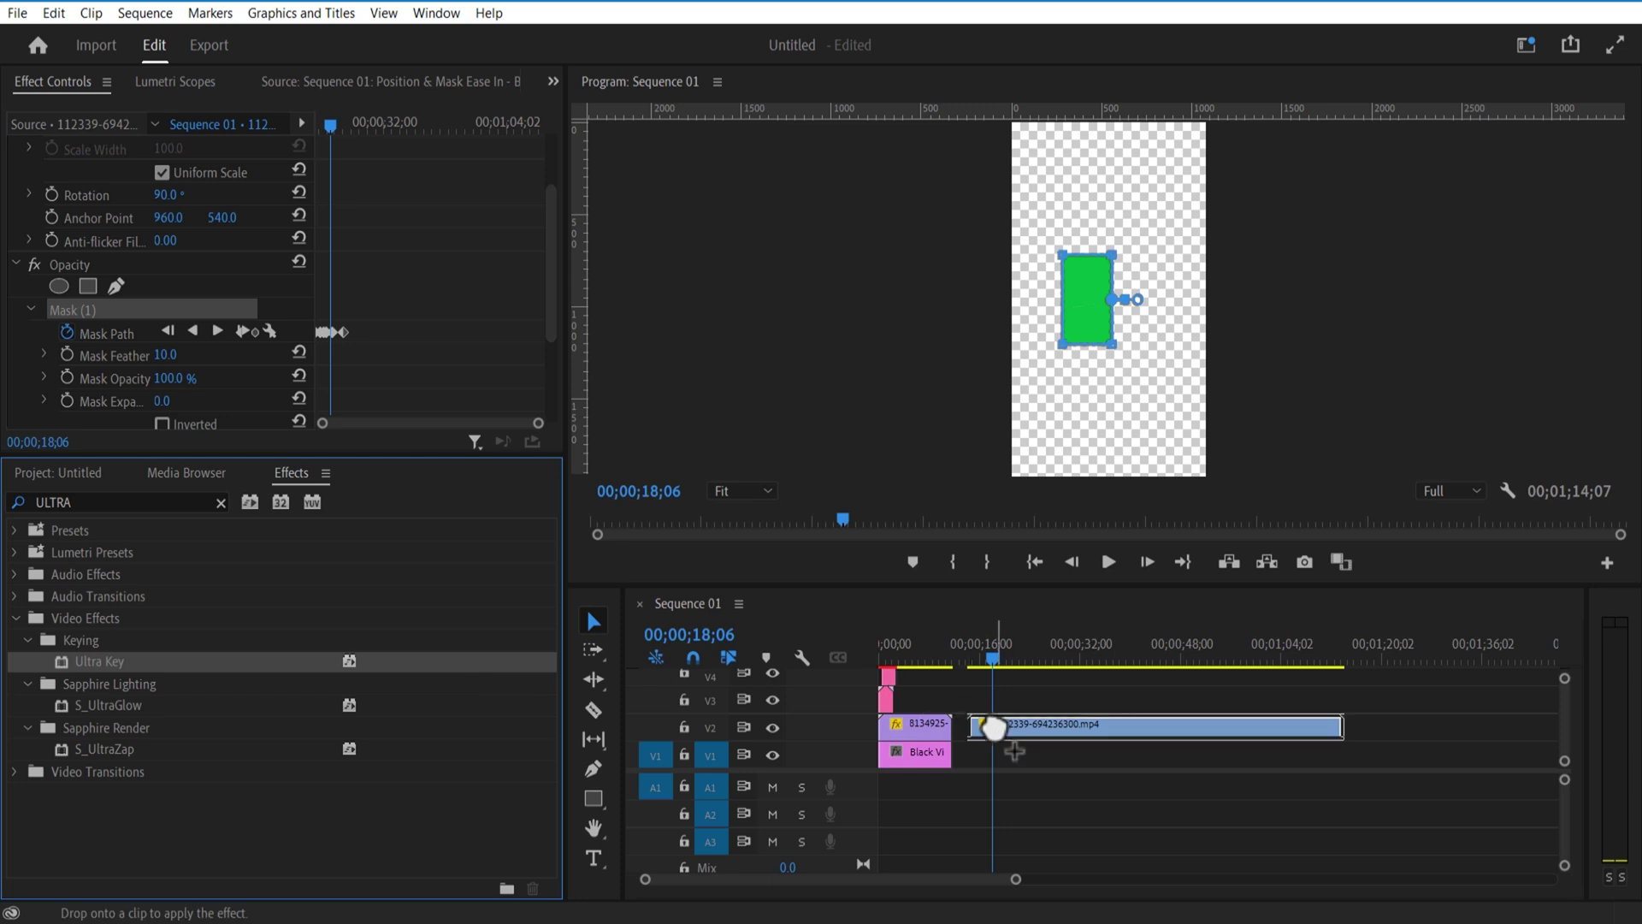
pyautogui.moveTo(552, 257); pyautogui.dragTo(548, 427)
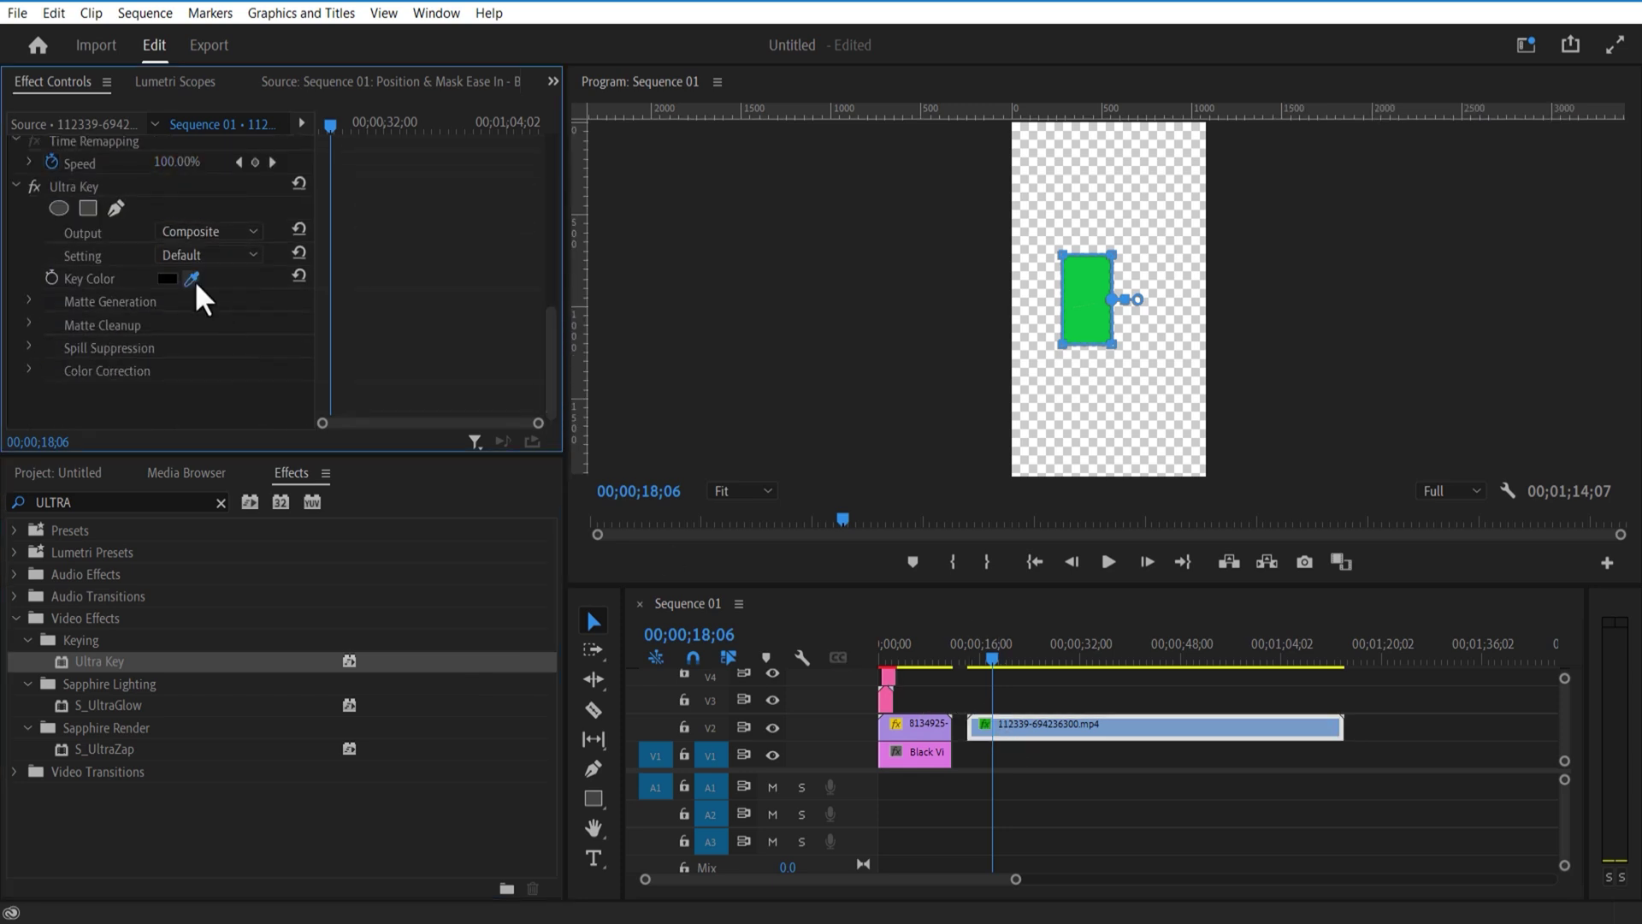
pyautogui.click(1087, 275)
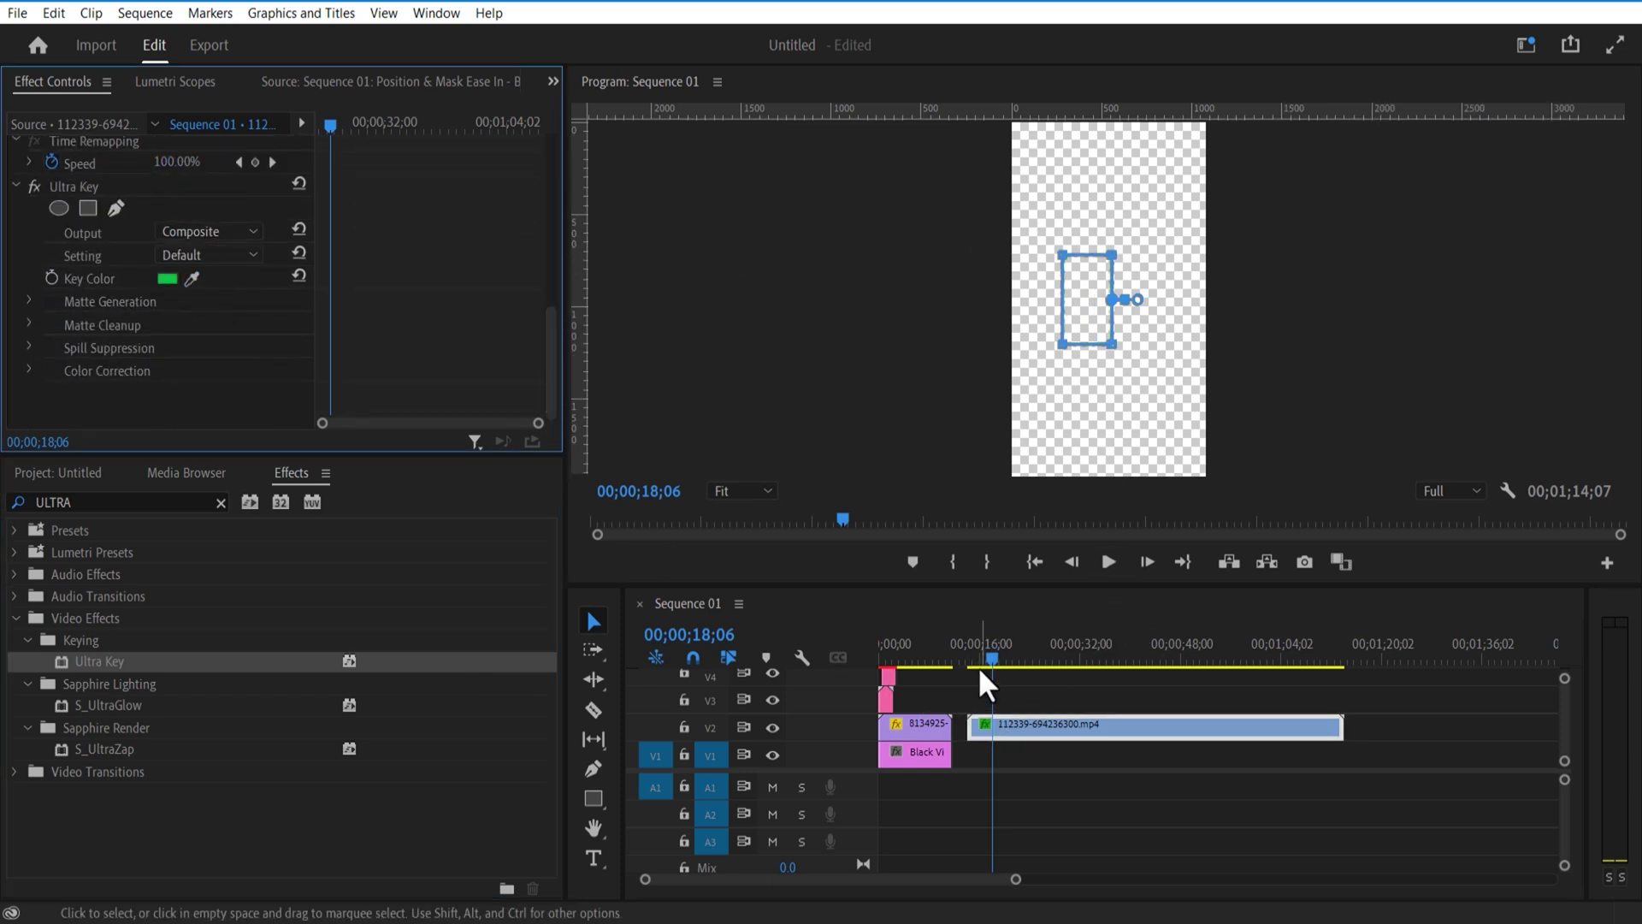
# - Move the keyed green-screen clip to V5 at the sequence start and set its vertical position to 1284
pyautogui.moveTo(982, 589); pyautogui.dragTo(946, 524)
pyautogui.moveTo(985, 697); pyautogui.dragTo(895, 614)
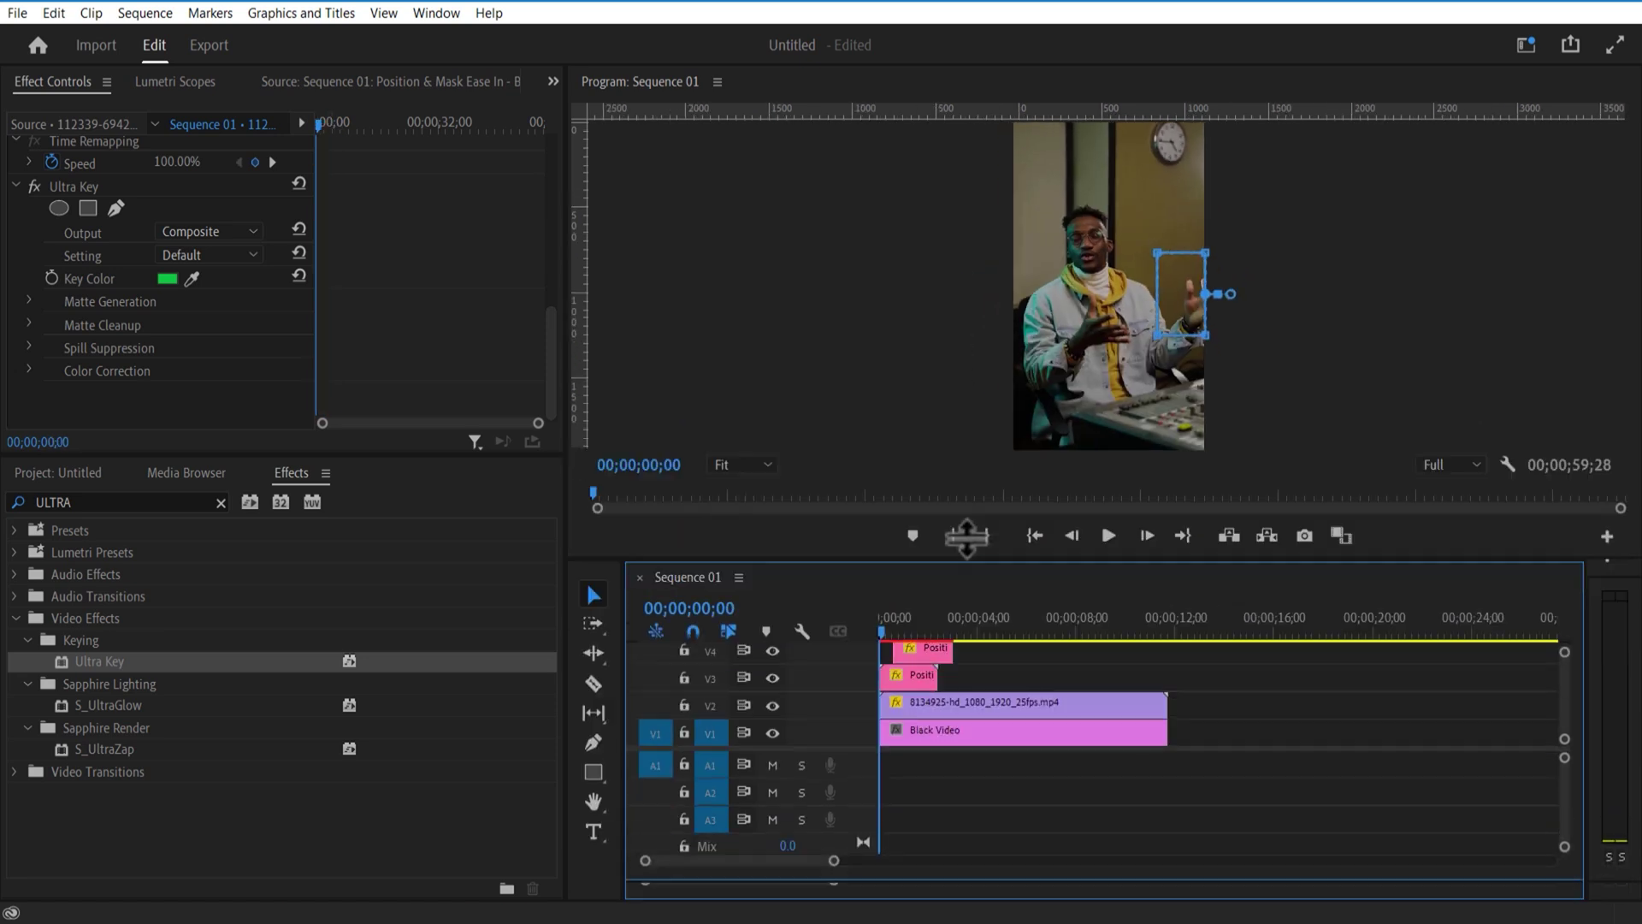
pyautogui.click(925, 598)
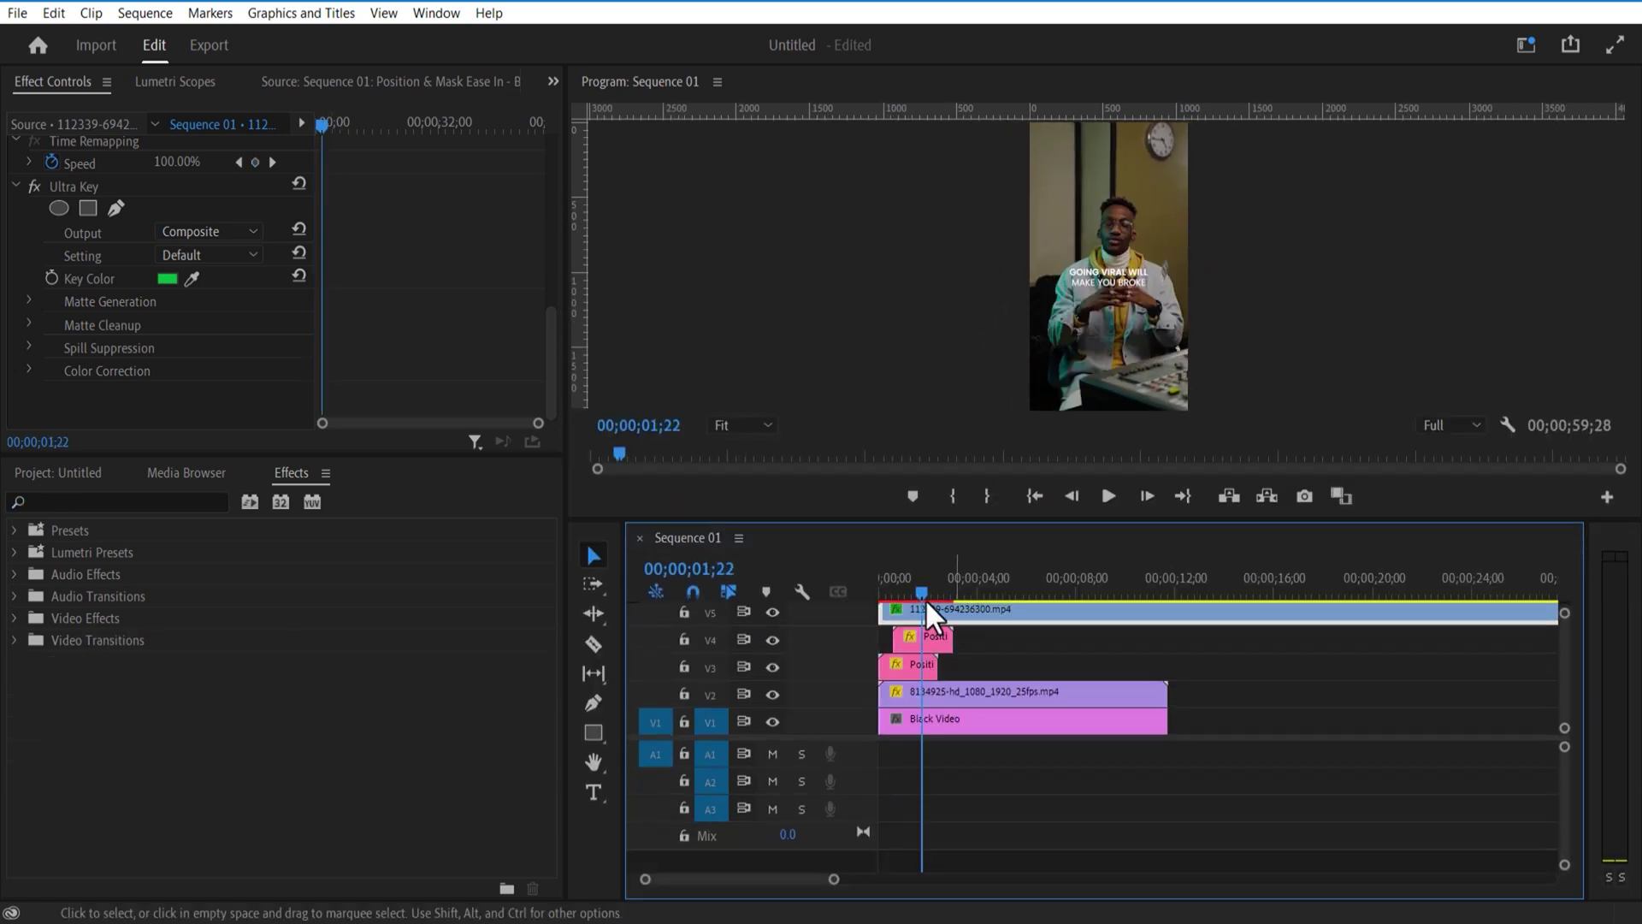
pyautogui.moveTo(552, 323); pyautogui.dragTo(560, 227)
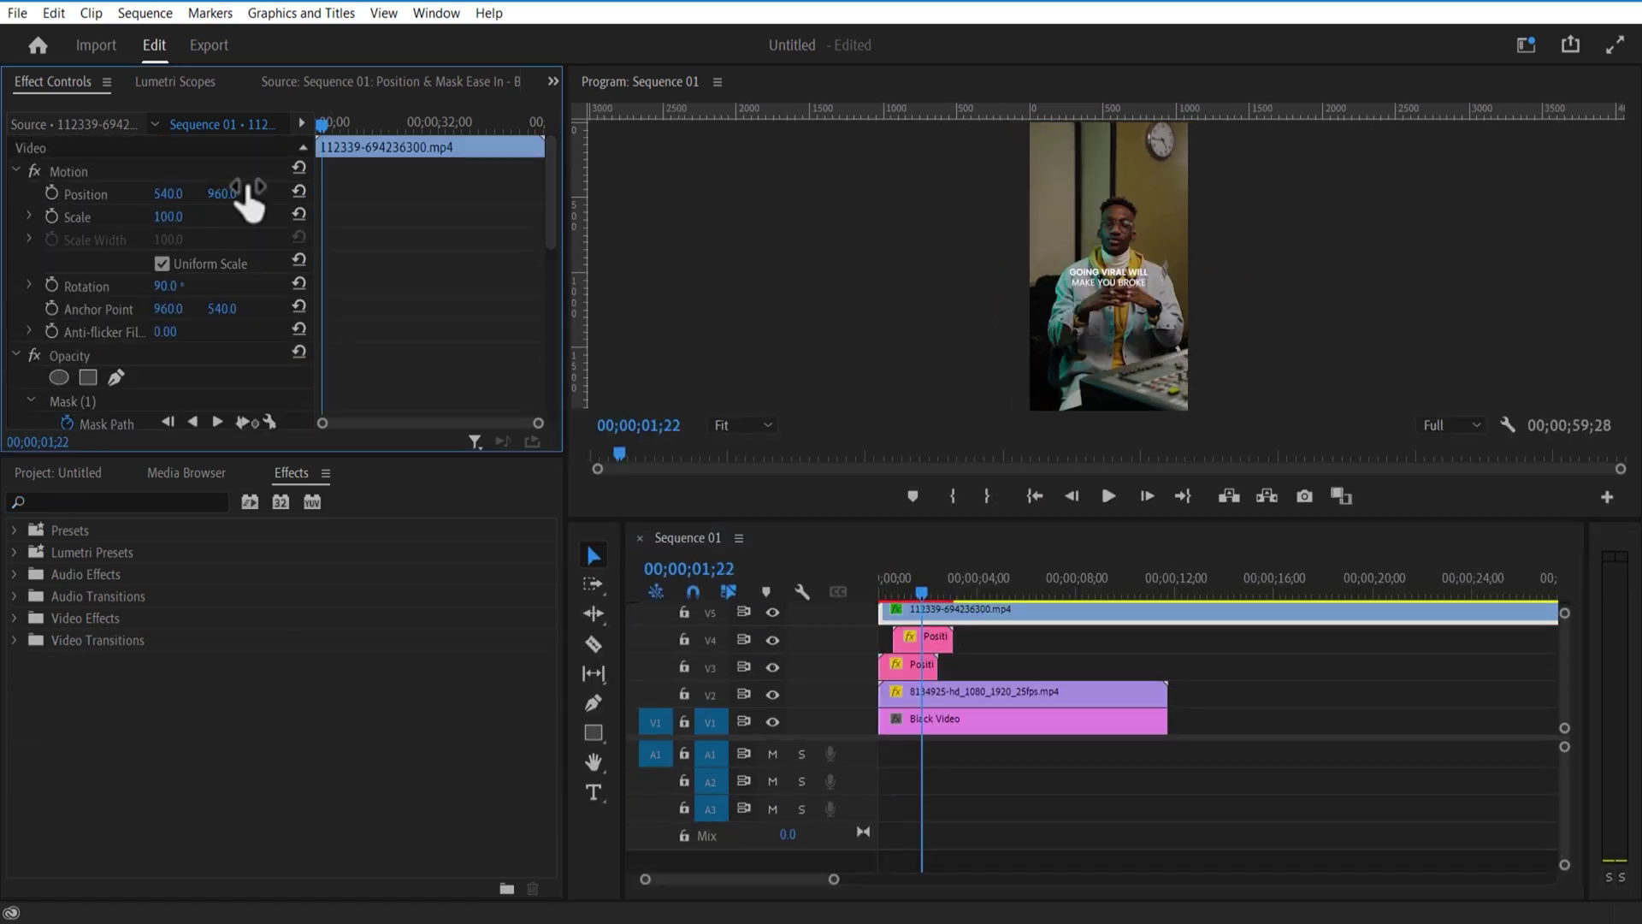
# - Split the green-screen clip on V5 at 00;00;05;12 and delete the remainder after the cut
pyautogui.moveTo(975, 590); pyautogui.dragTo(1013, 603)
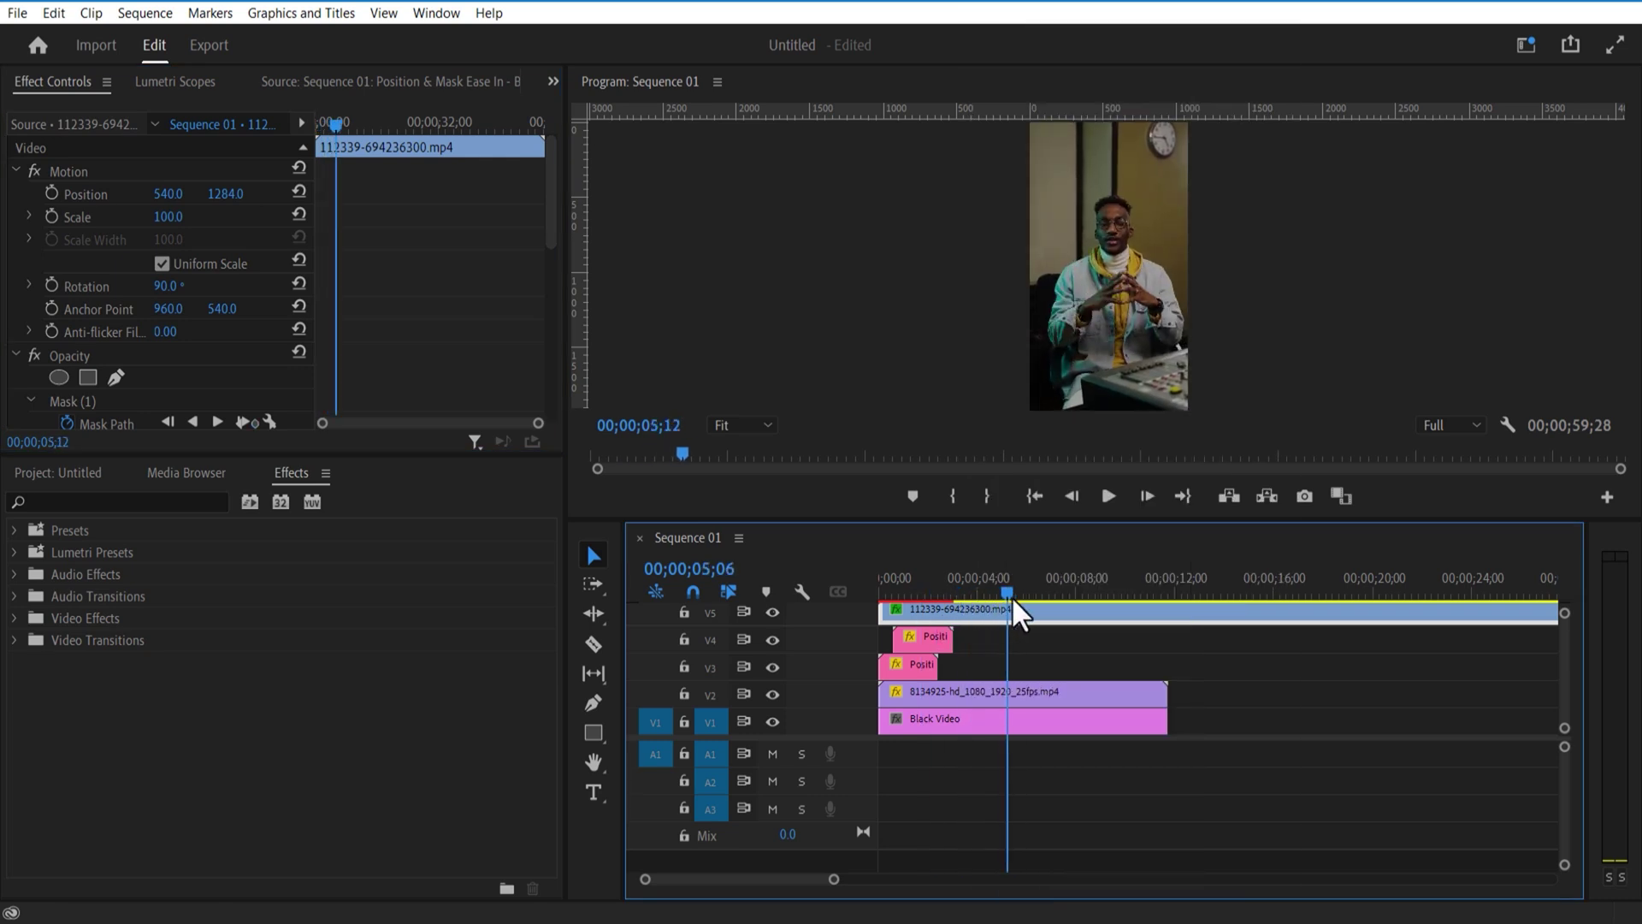
pyautogui.click(597, 652)
pyautogui.hotkey('ctrl', 'k')
pyautogui.click(1066, 614)
pyautogui.press('Delete')
pyautogui.press('Up')
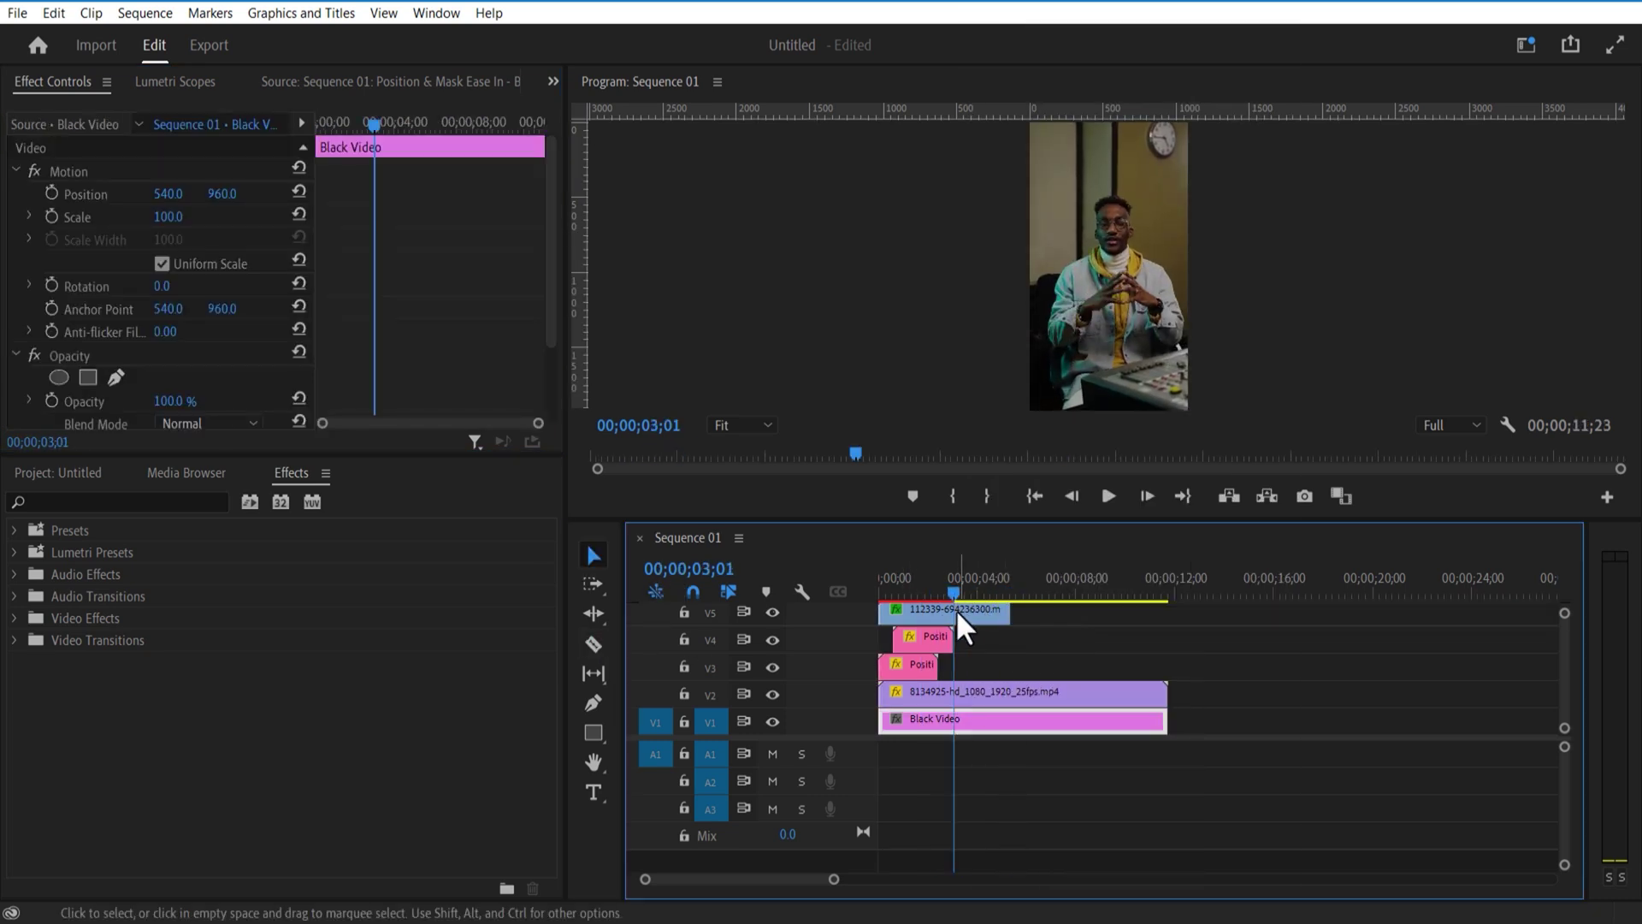
# - Rename the green-screen clip on V5 to MONEY and reverse its playback direction
pyautogui.click(966, 612)
pyautogui.rightClick(978, 613)
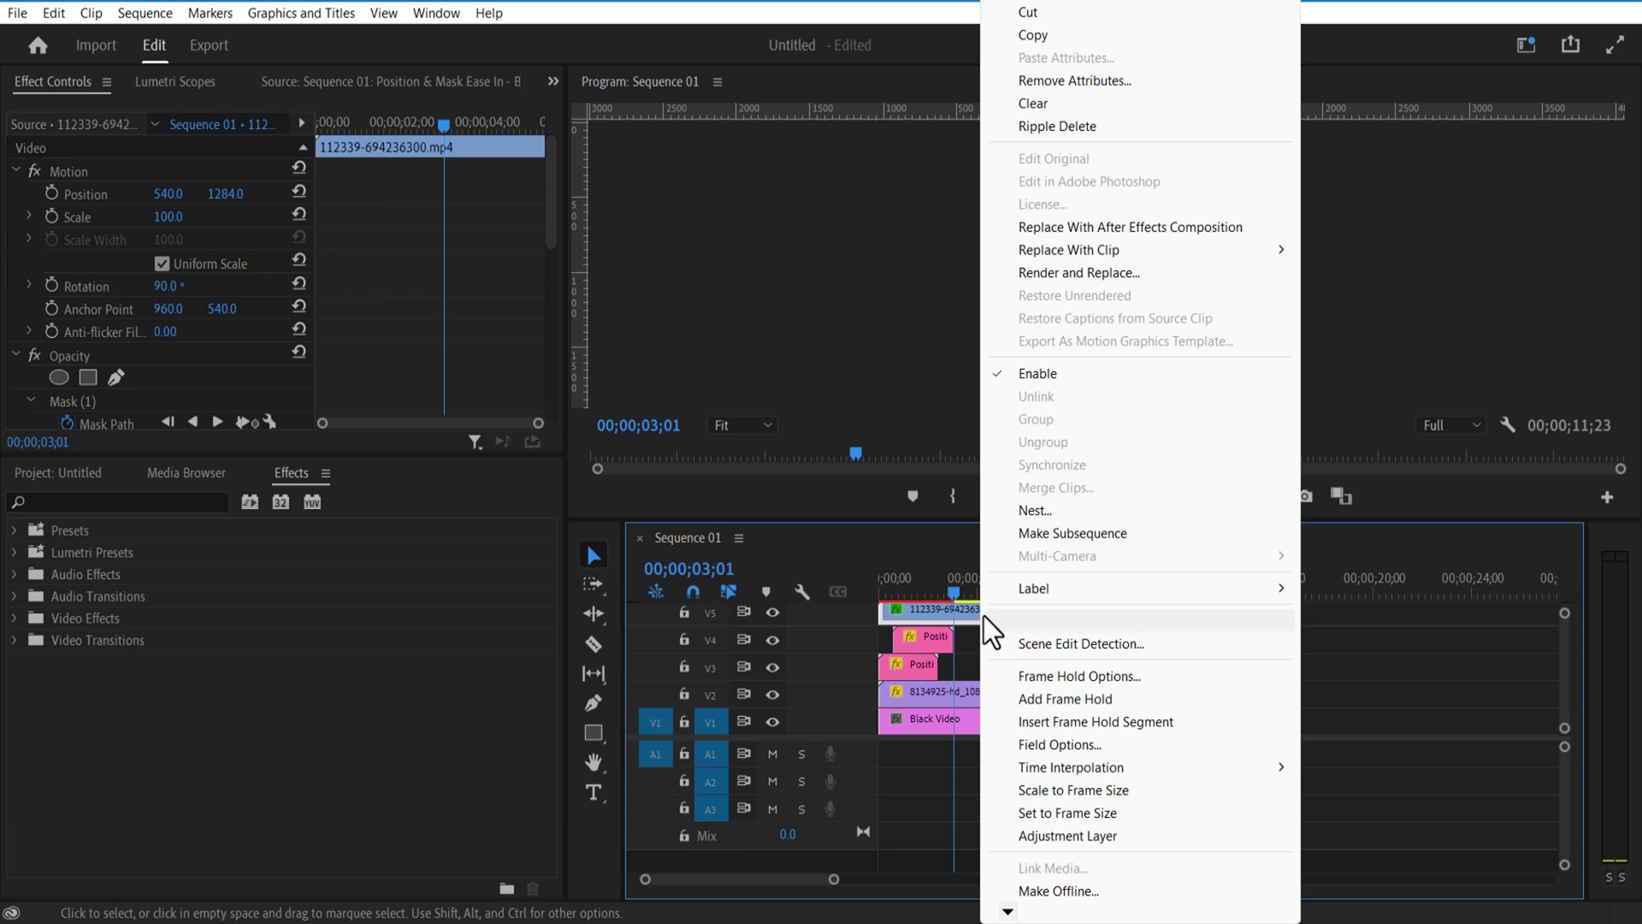
pyautogui.click(984, 617)
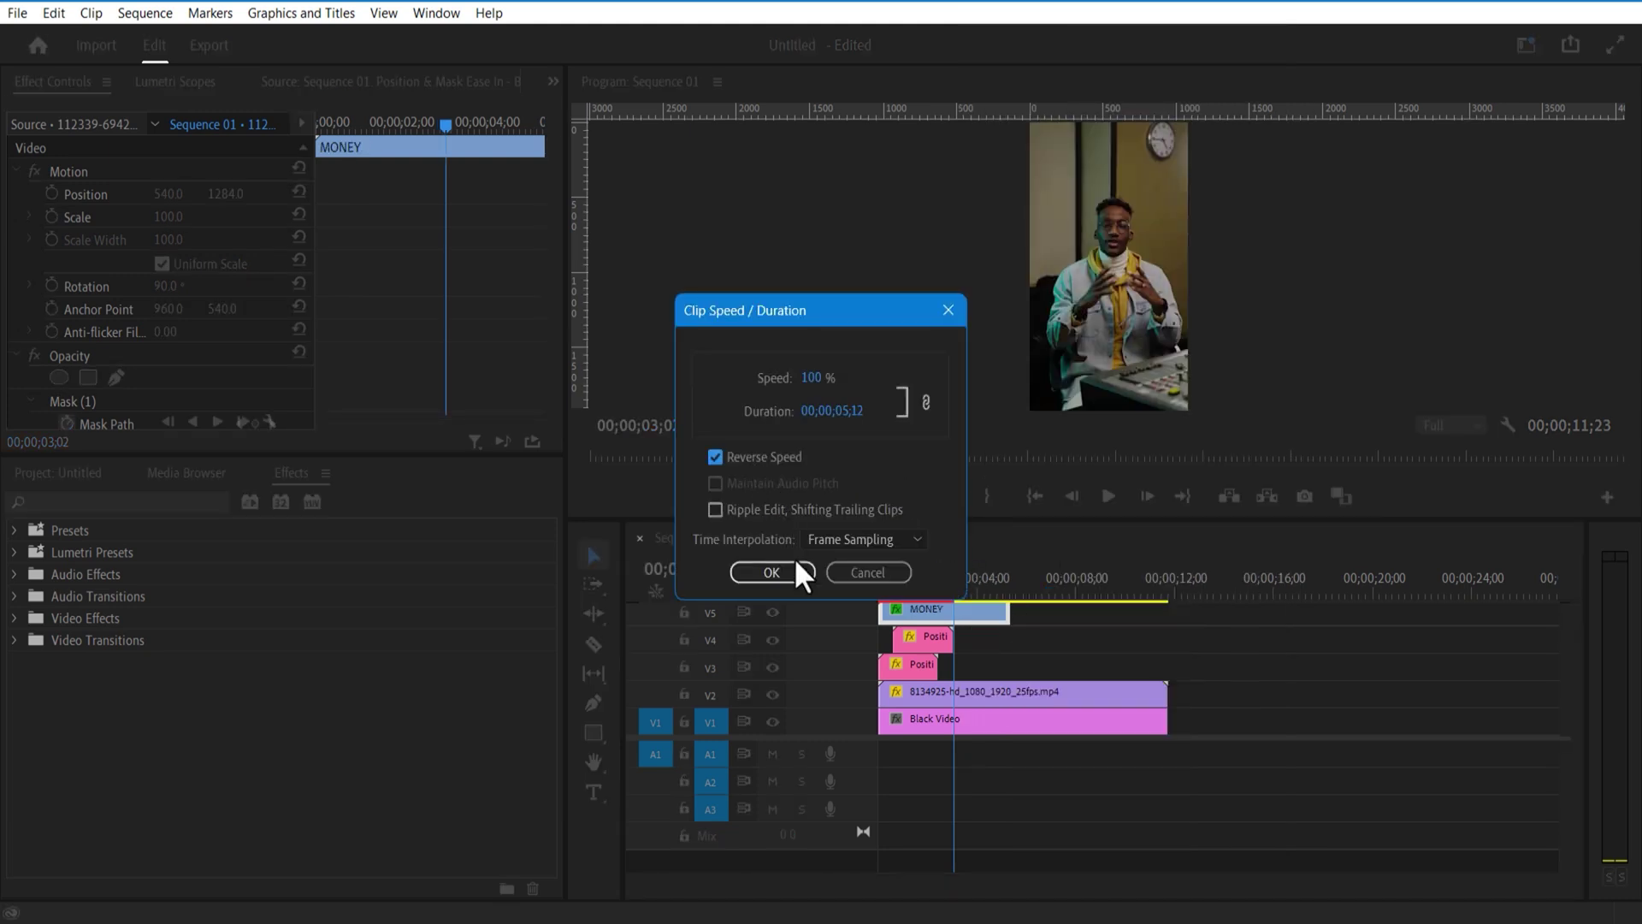
pyautogui.click(788, 573)
# - Shorten the reversed MONEY clip to end with the V4 title at about 00;00;03;00 by setting its speed to 174.3%
pyautogui.moveTo(935, 583); pyautogui.dragTo(958, 614)
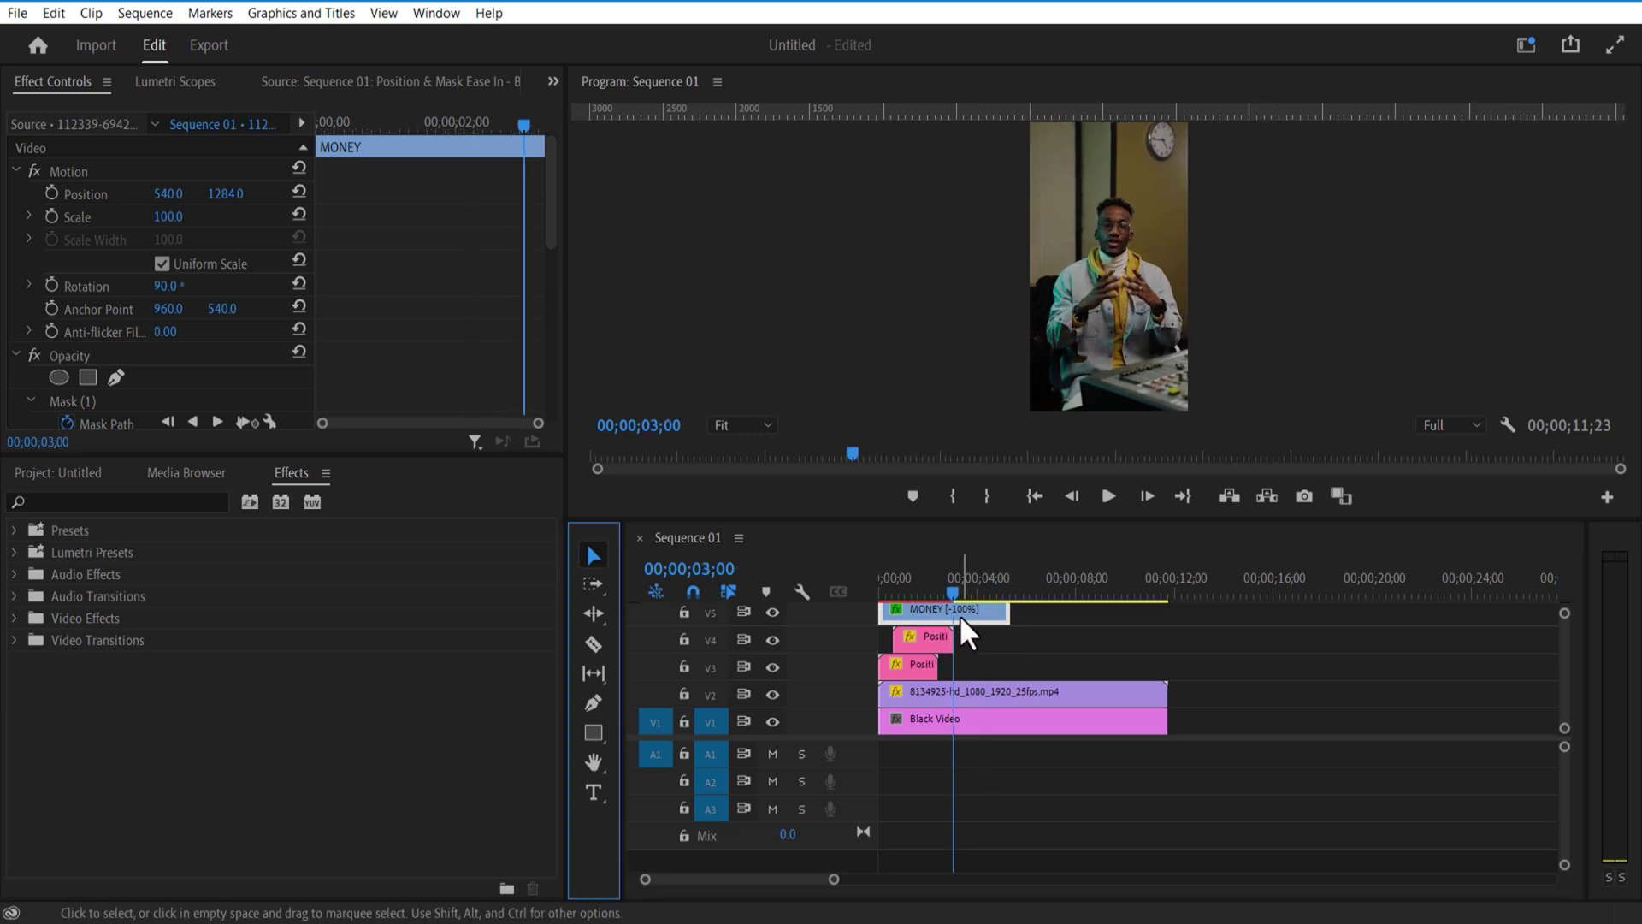
pyautogui.rightClick(957, 614)
pyautogui.click(1026, 619)
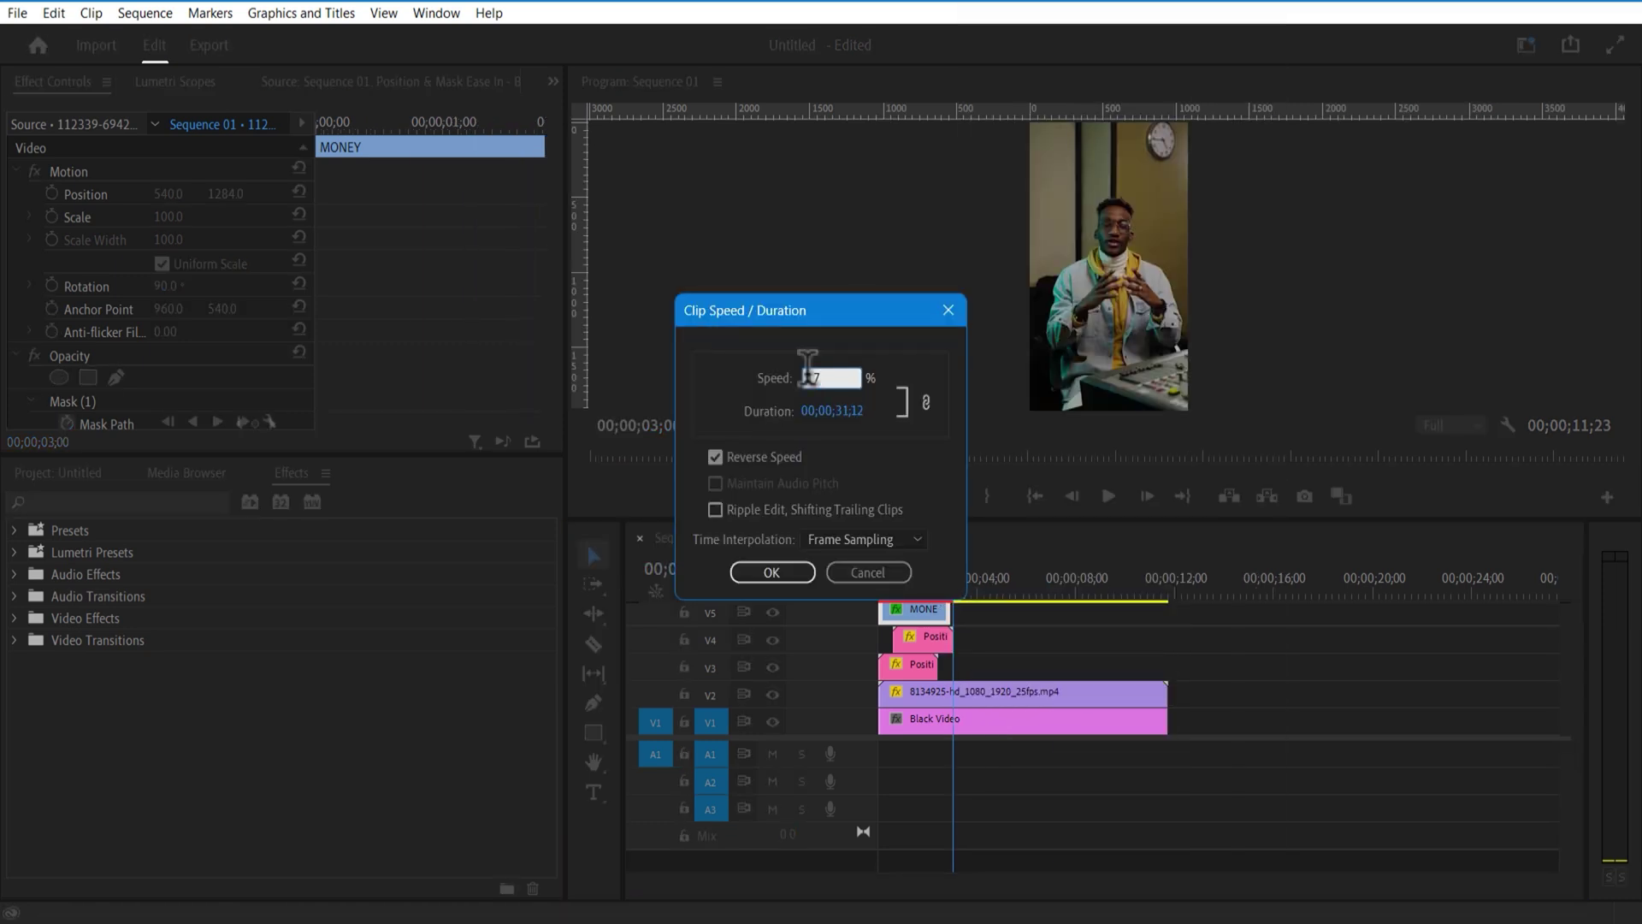
pyautogui.click(775, 572)
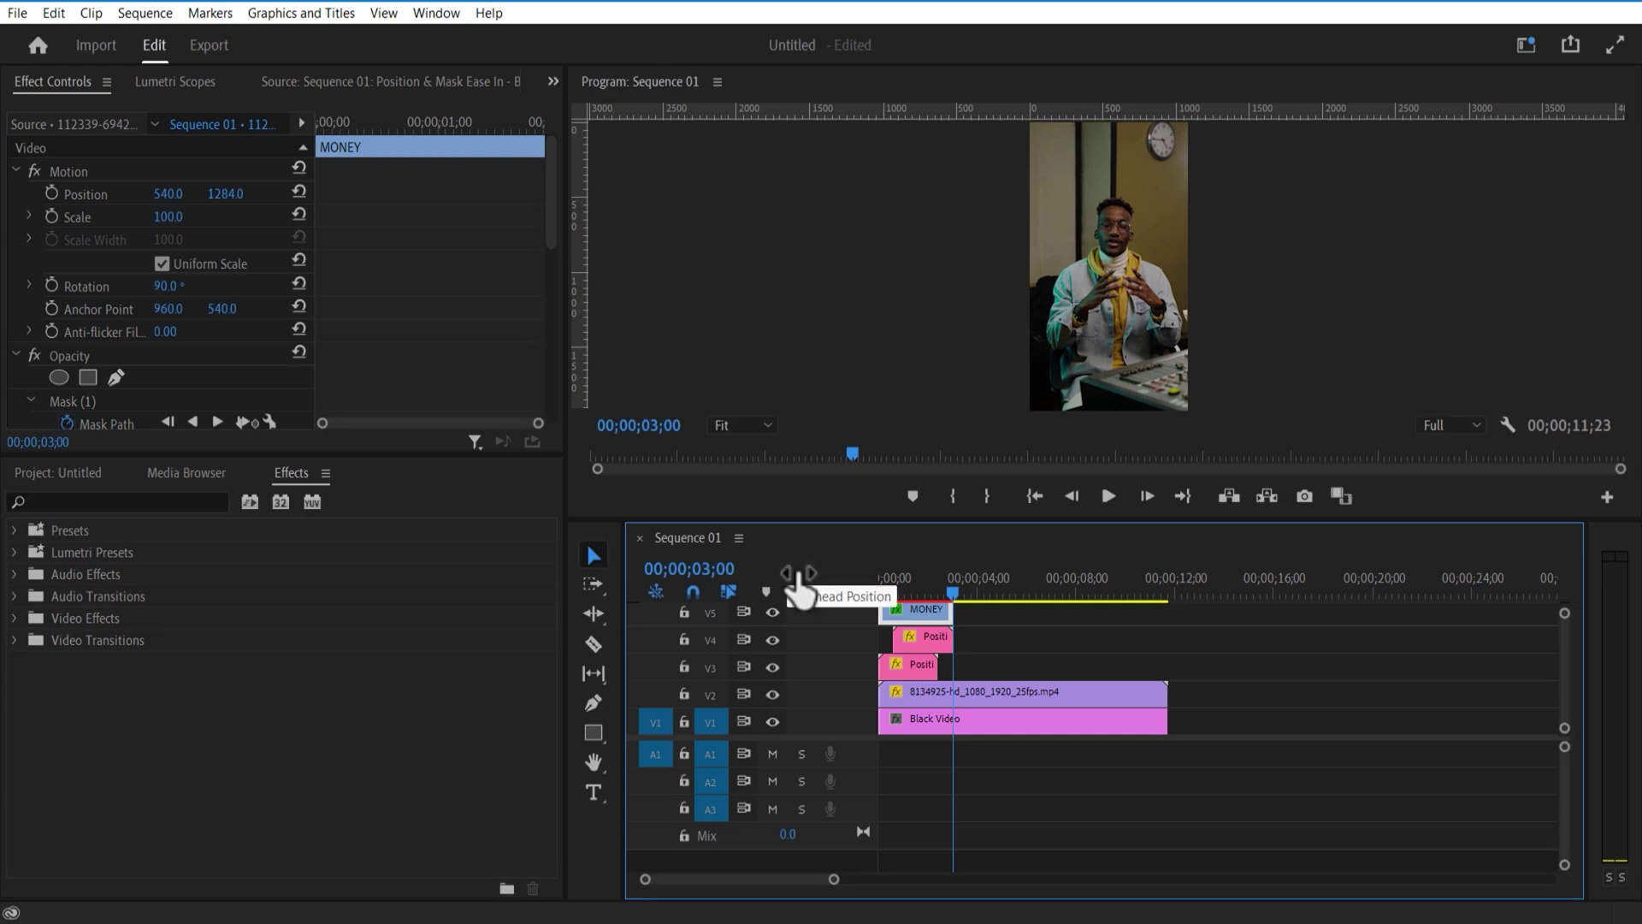
pyautogui.click(951, 588)
pyautogui.moveTo(882, 596); pyautogui.dragTo(886, 597)
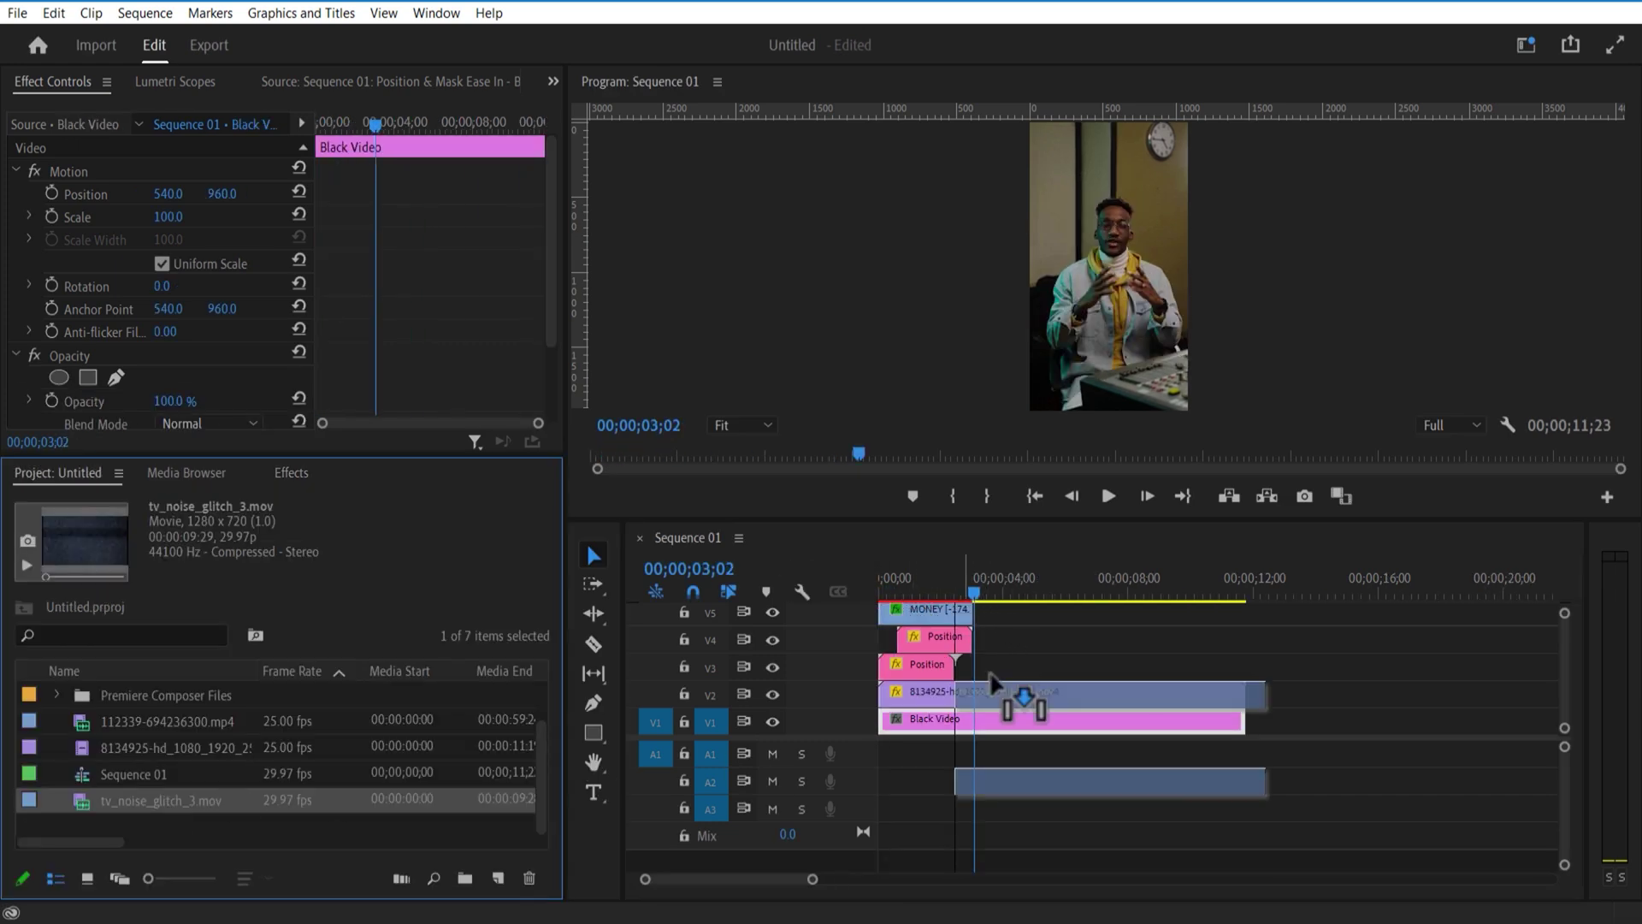
# - Place tv_noise_glitch_3.mov on V6 at 00;00;02;19, scale it to 277 to fill the frame, and set its blend mode to Screen
pyautogui.moveTo(1013, 688); pyautogui.dragTo(1018, 590)
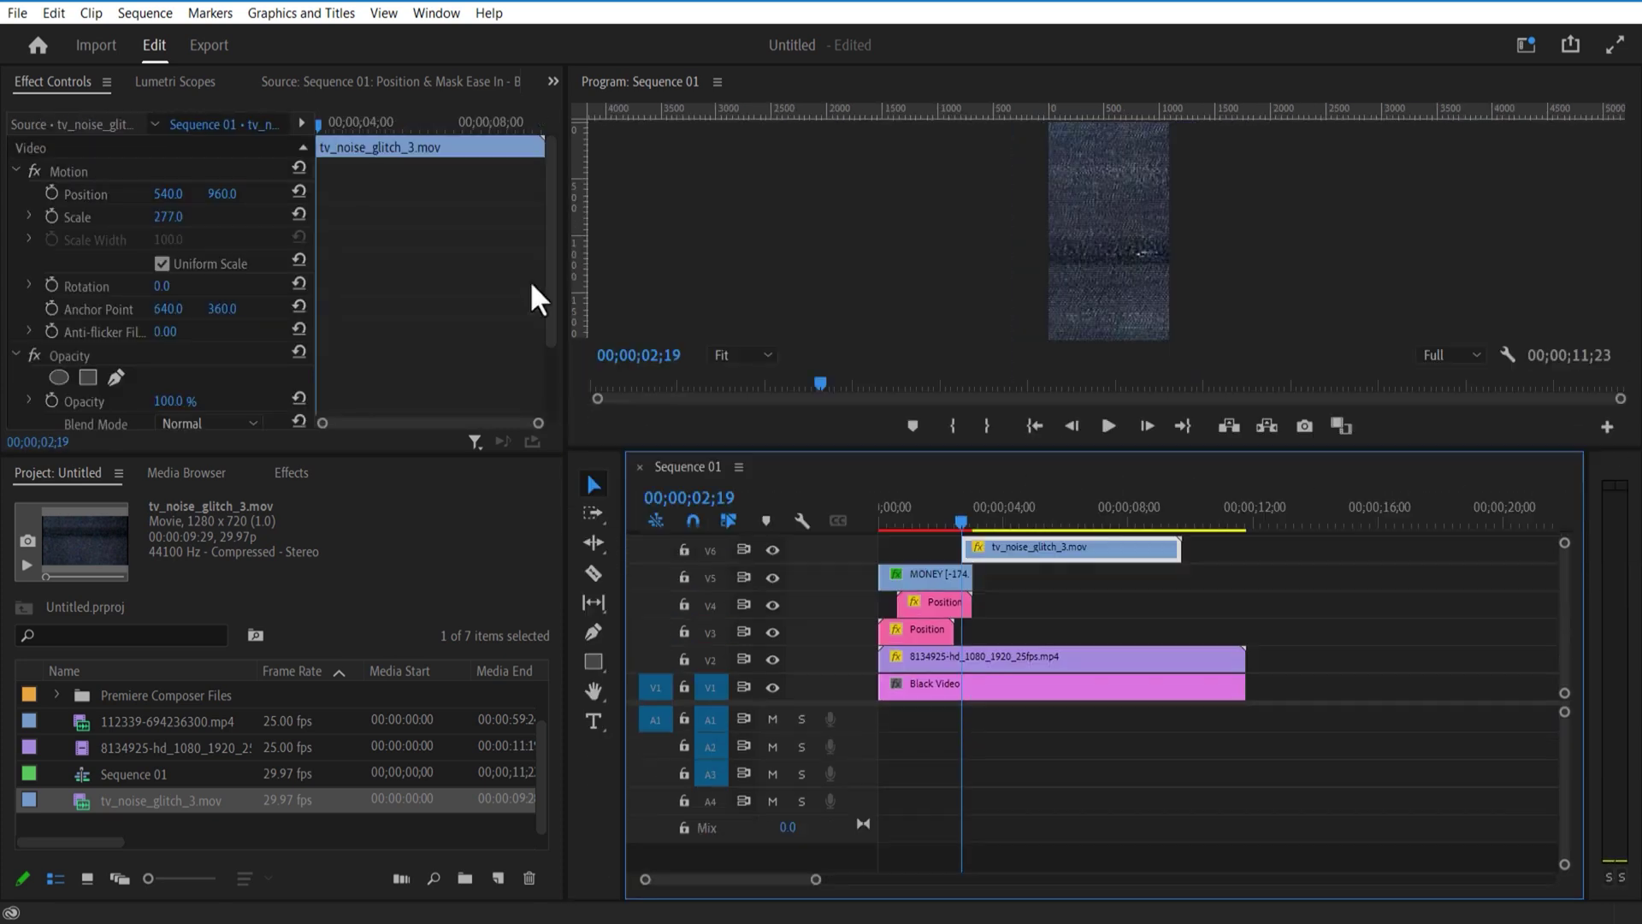
pyautogui.scroll(-2, 539, 291)
pyautogui.click(203, 352)
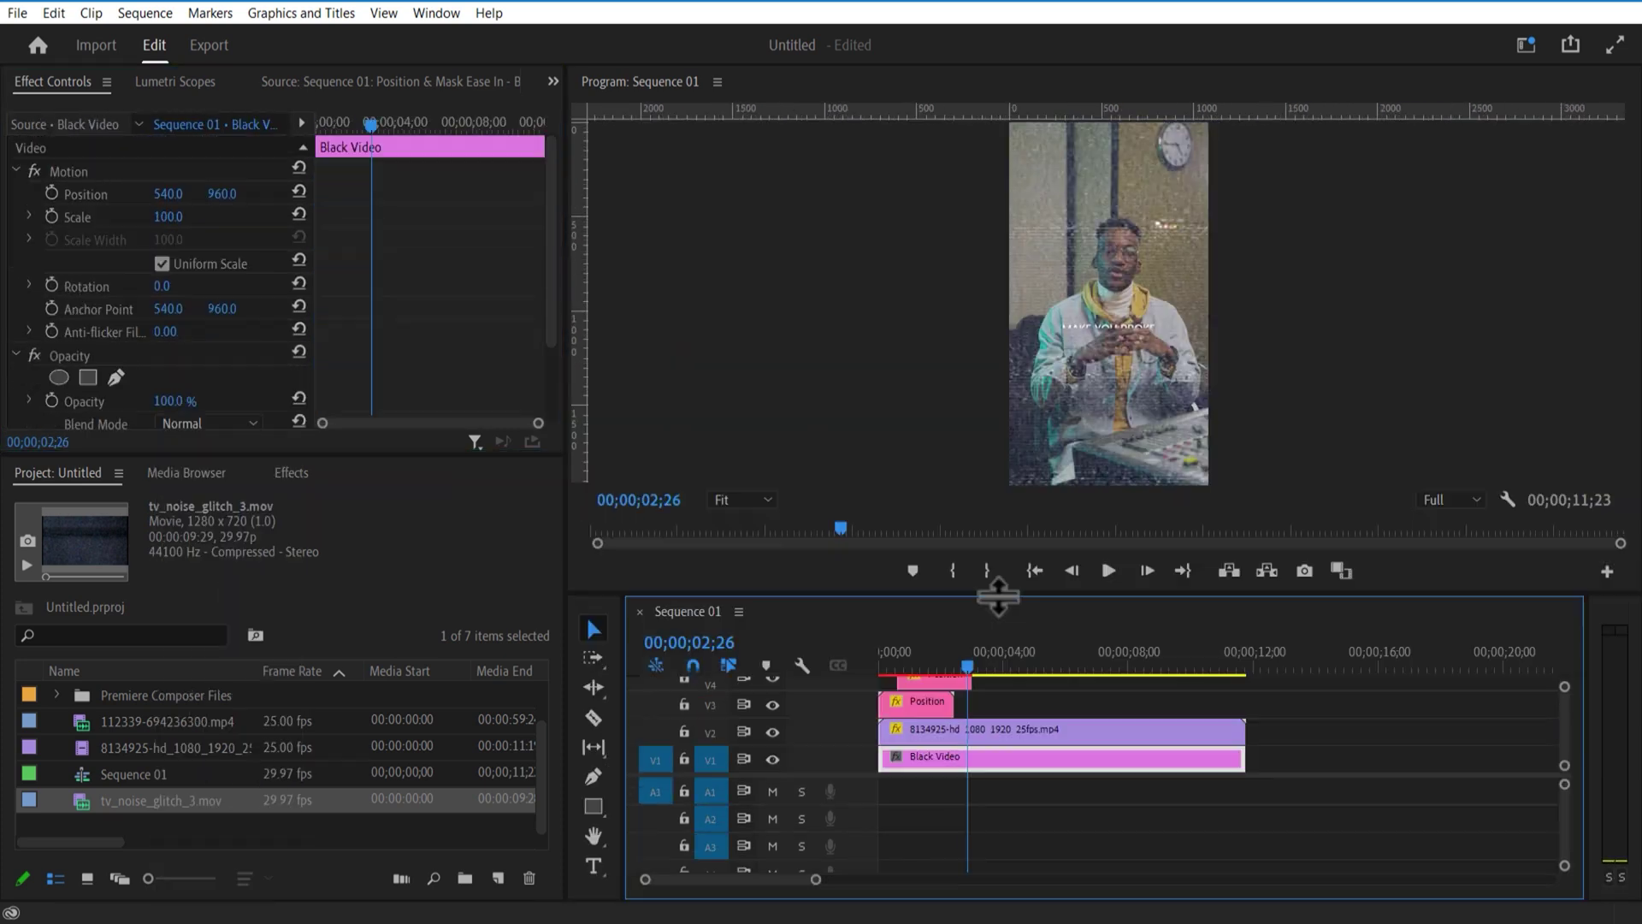
# - Cut the glitch clip on V6 at 00;00;03;01, remove the remainder, and play back the transition
pyautogui.click(972, 524)
pyautogui.click(1055, 547)
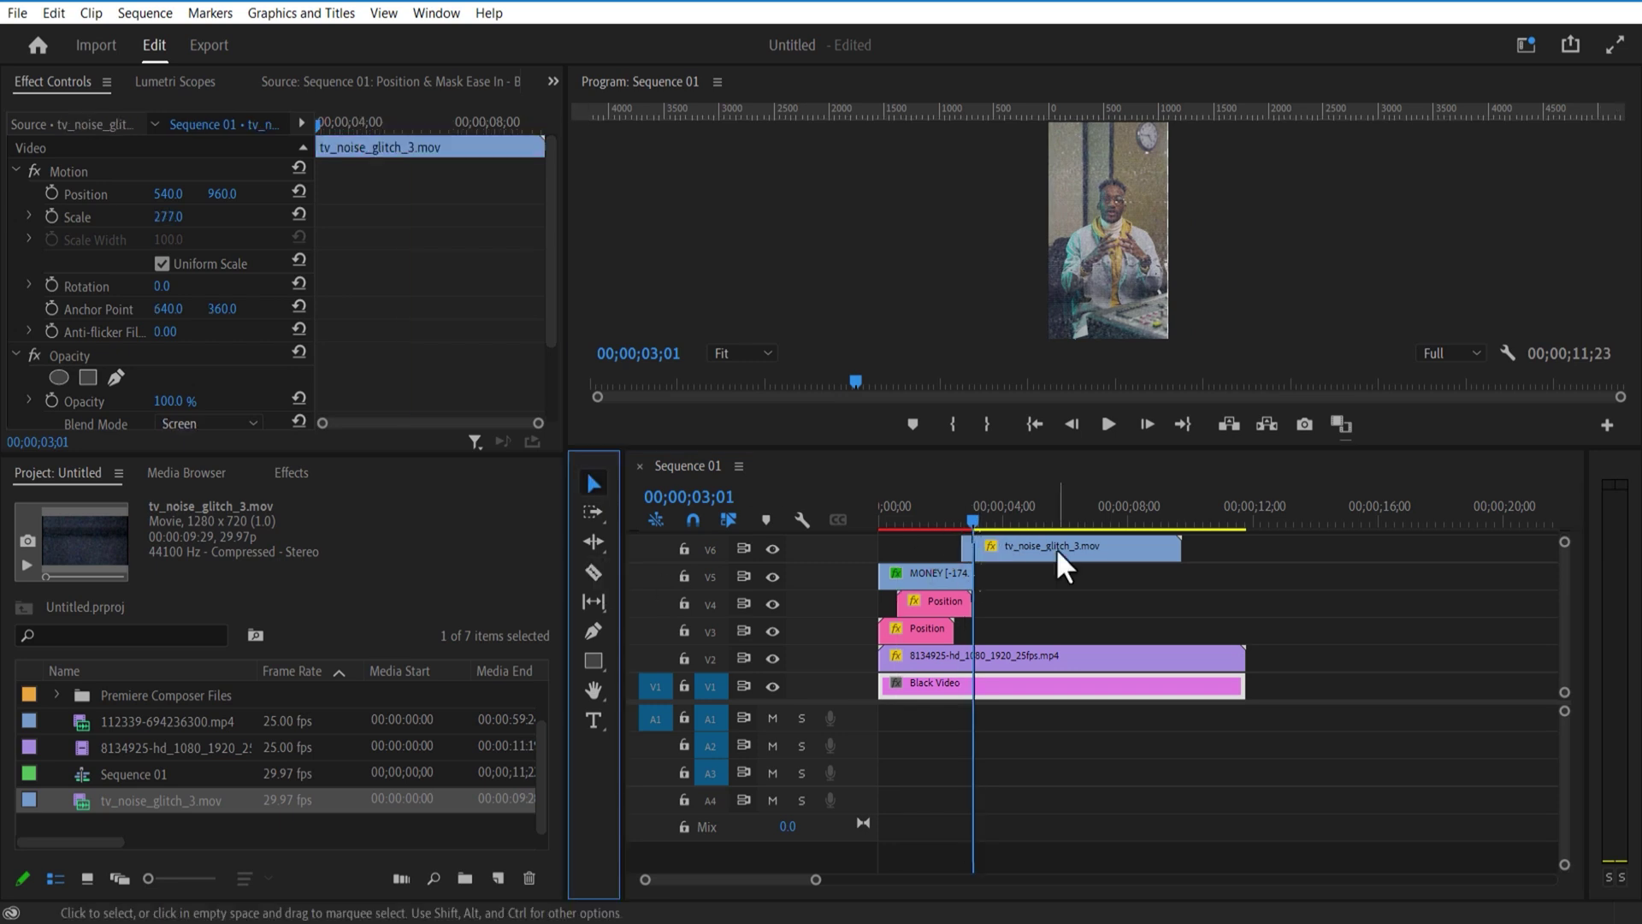
pyautogui.moveTo(1074, 465); pyautogui.dragTo(1087, 655)
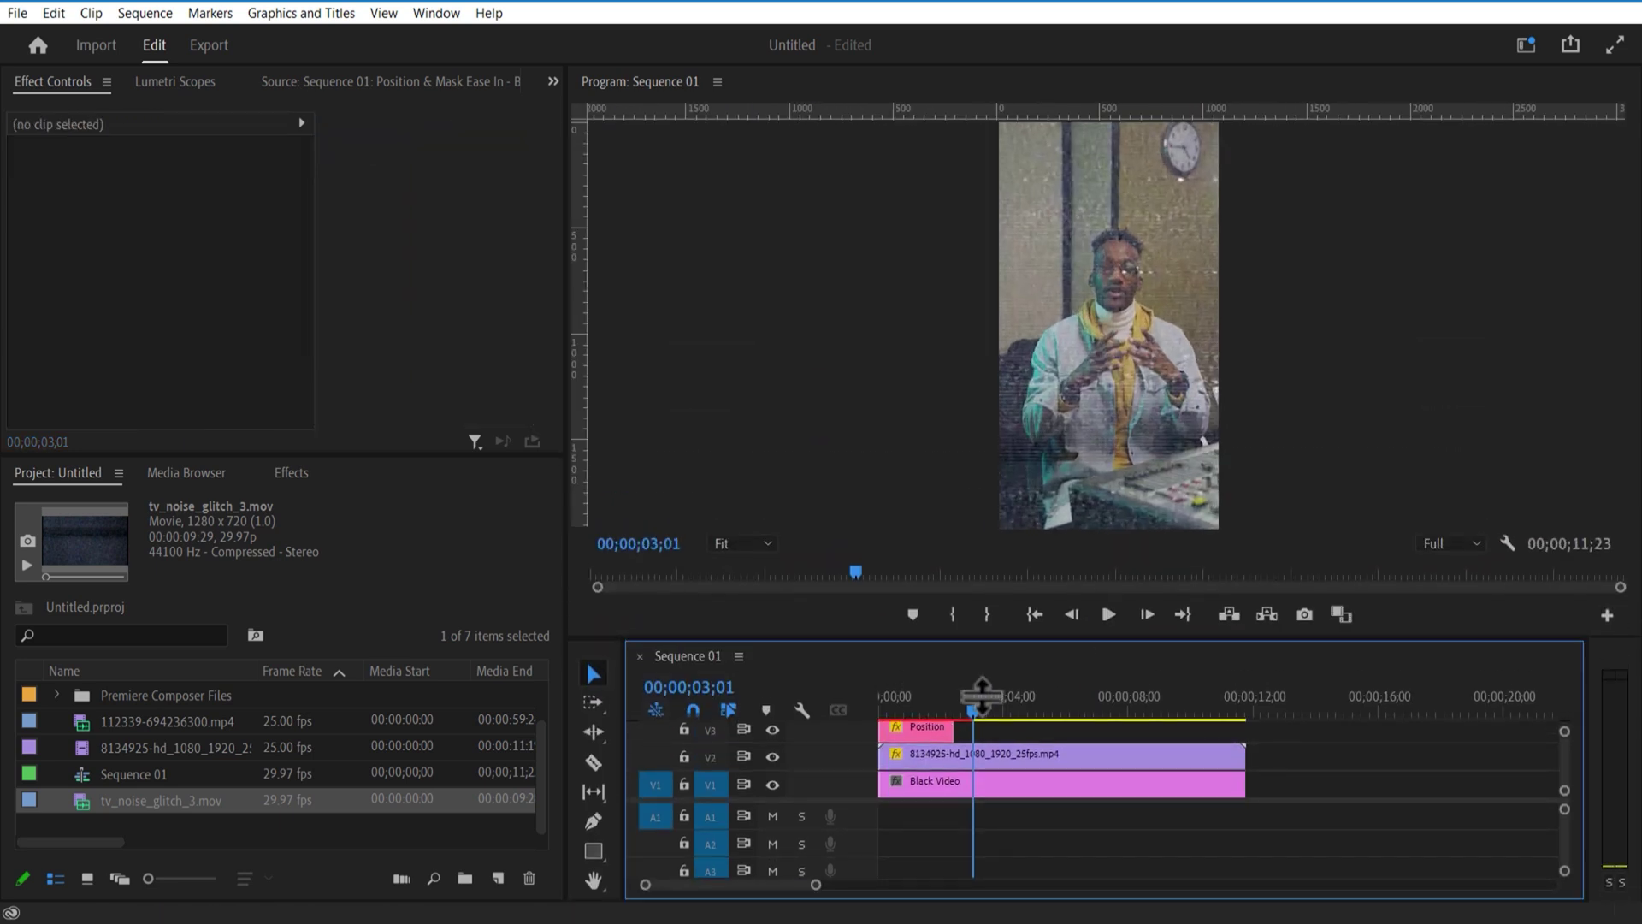
pyautogui.click(958, 778)
pyautogui.moveTo(957, 718); pyautogui.dragTo(948, 720)
pyautogui.click(1107, 614)
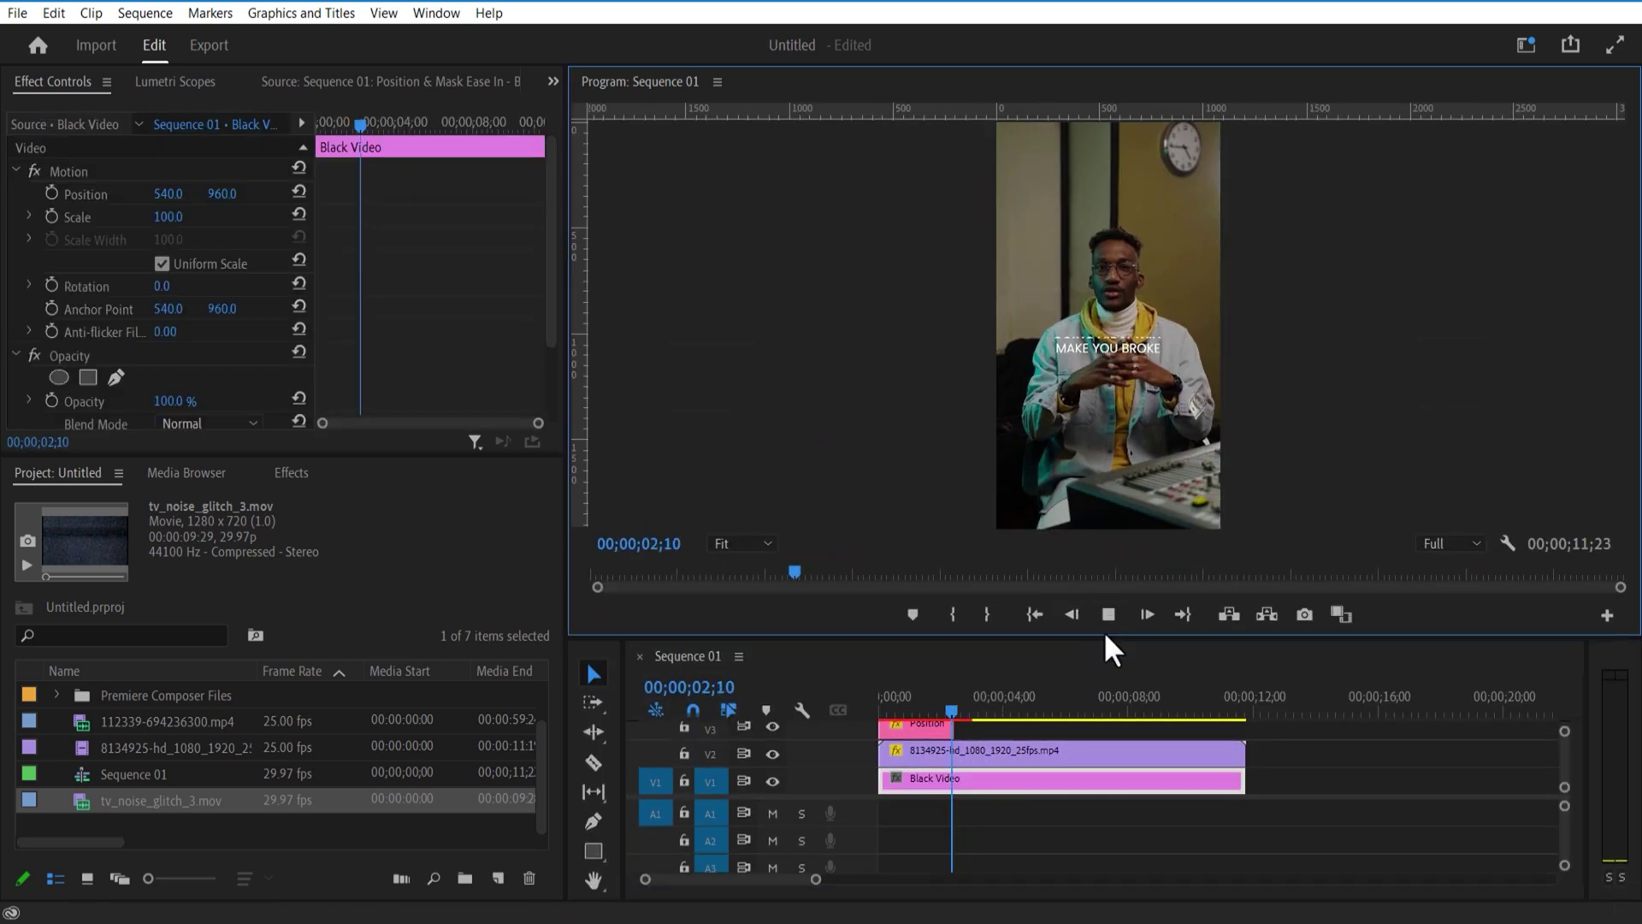
pyautogui.click(1110, 616)
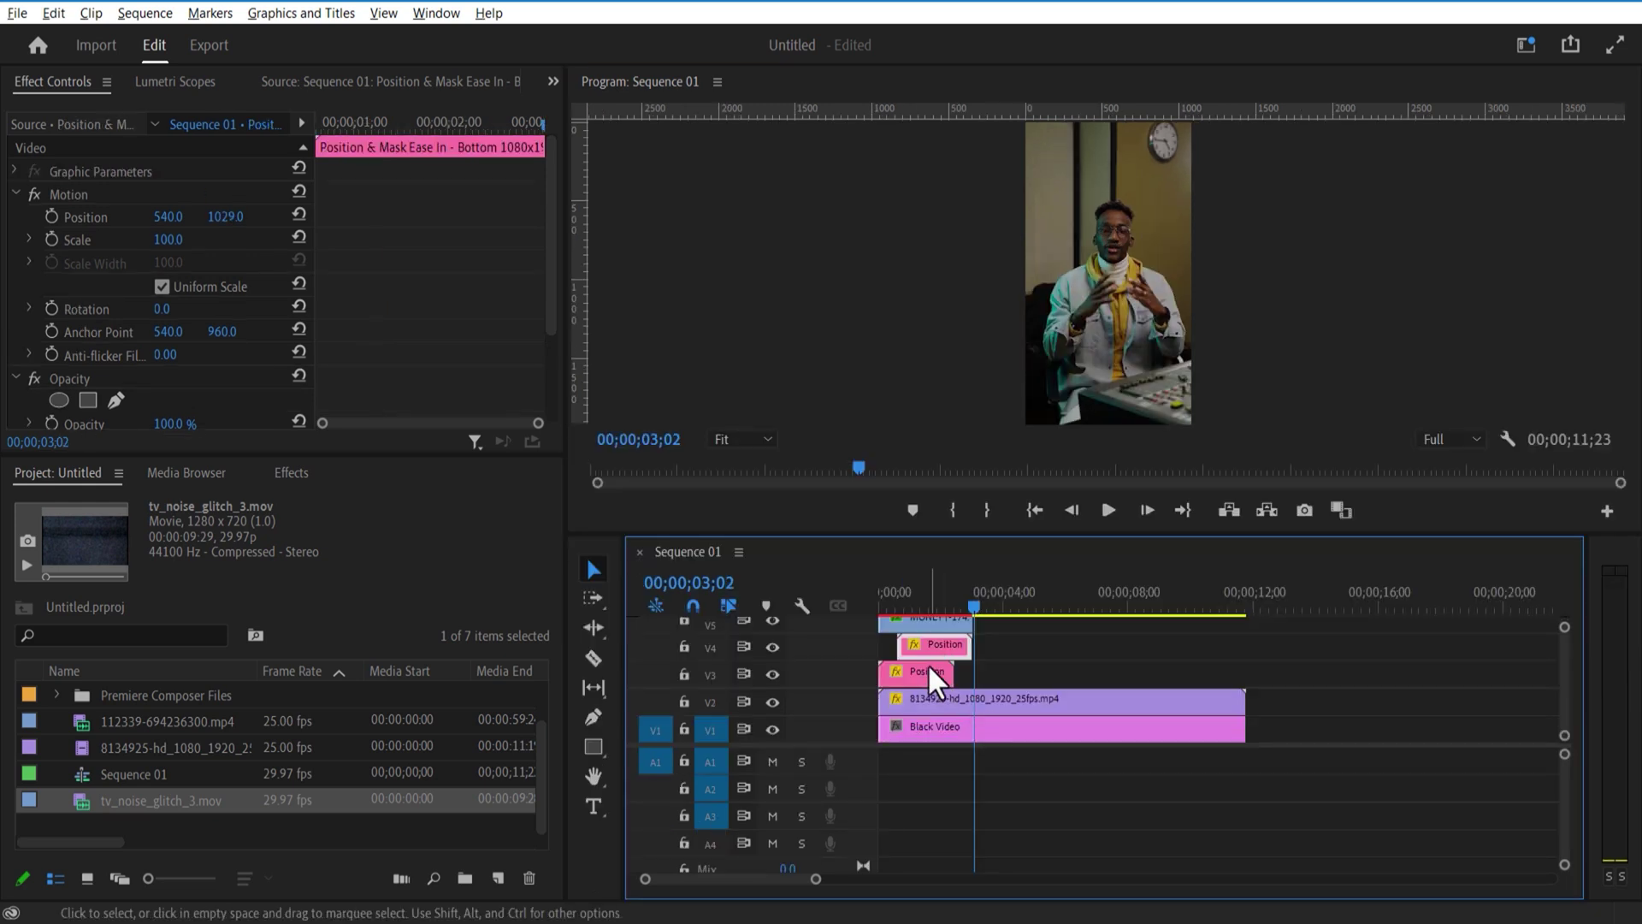
# - Duplicate the MAKE YOU BROKE title on V4 so the copy starts at 00;00;03;02, and change its text to UNLESS
pyautogui.moveTo(935, 681); pyautogui.dragTo(1060, 682)
pyautogui.moveTo(1060, 682); pyautogui.dragTo(1061, 682)
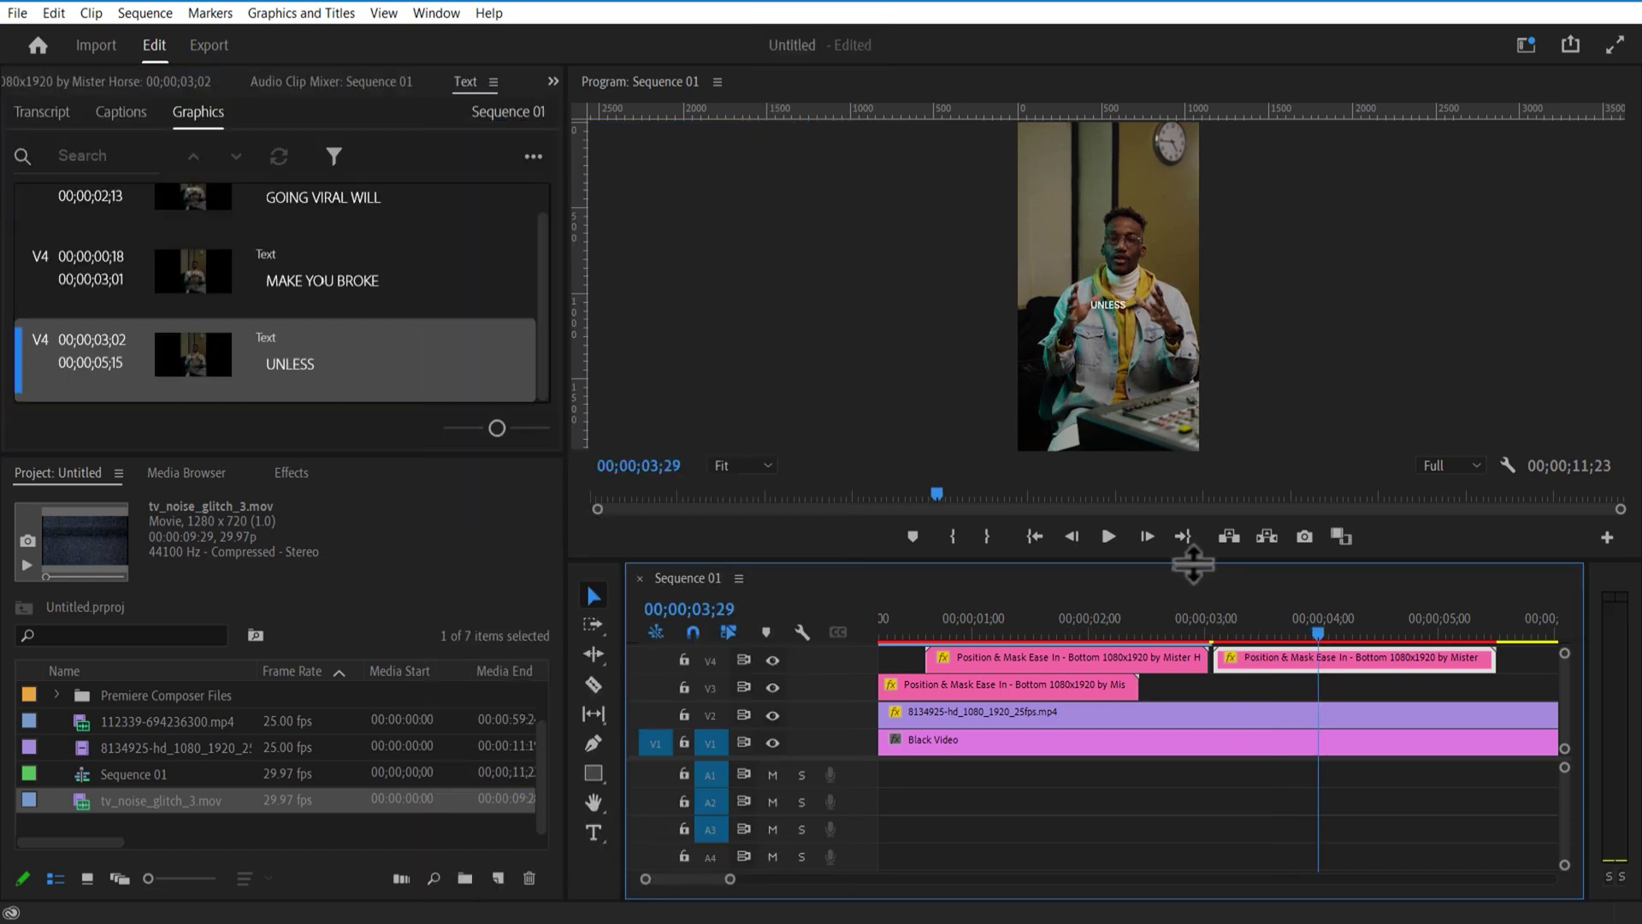
pyautogui.click(552, 82)
pyautogui.click(593, 104)
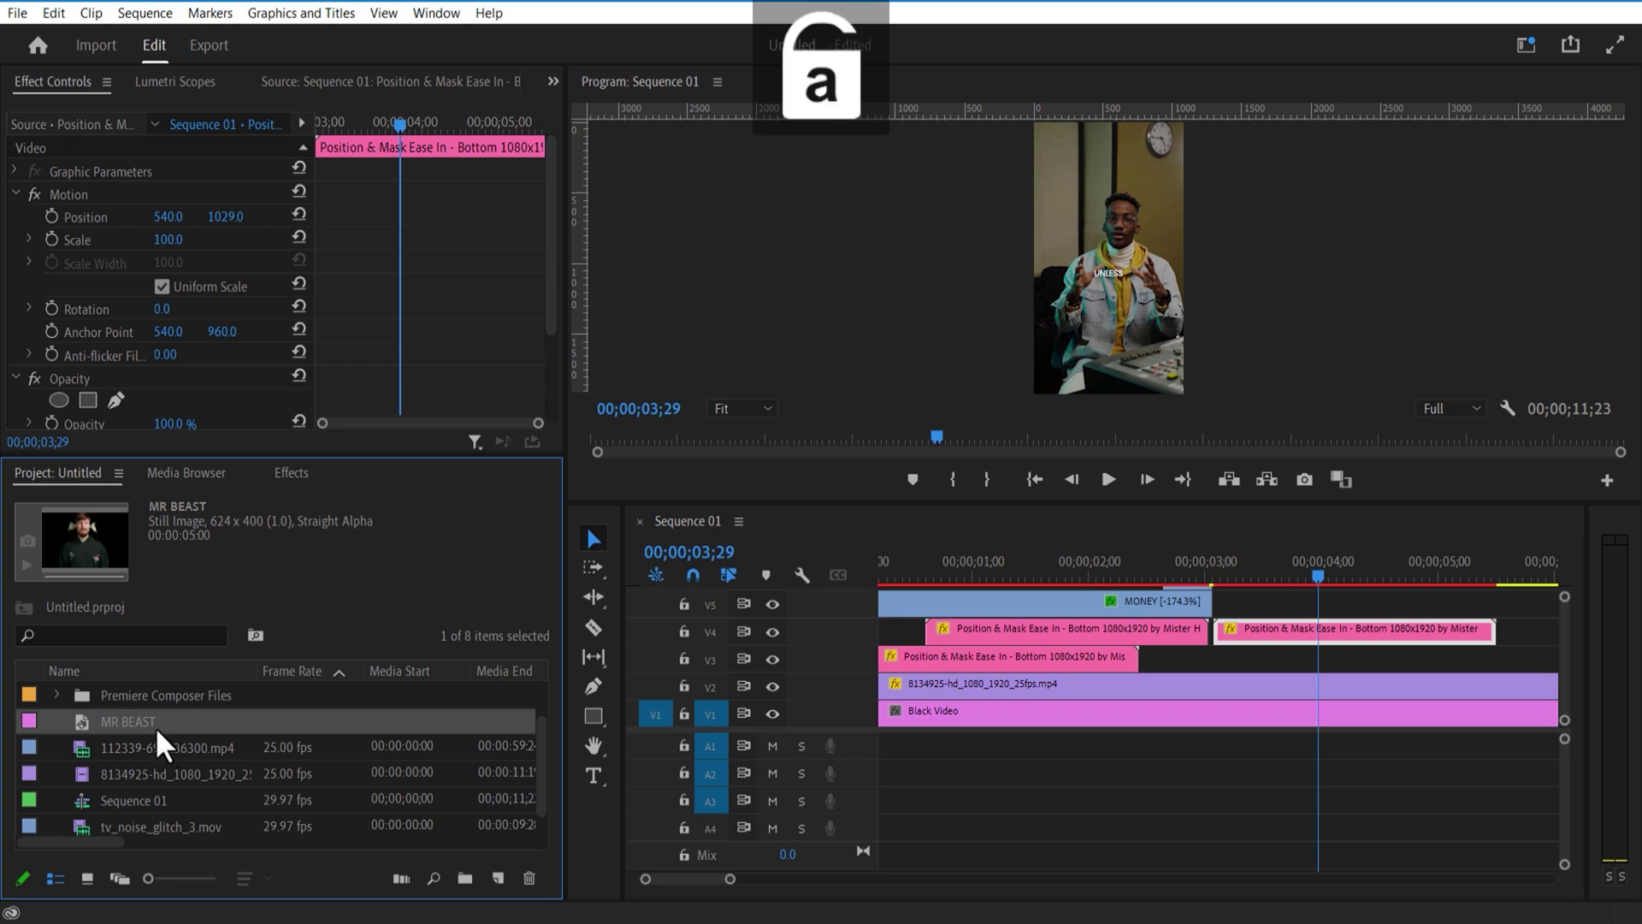
# - Place the MR BEAST still on V5 above the UNLESS title, scale it to 200, and keyframe its vertical position rising from 2241 to 1612
pyautogui.moveTo(162, 744); pyautogui.dragTo(1224, 603)
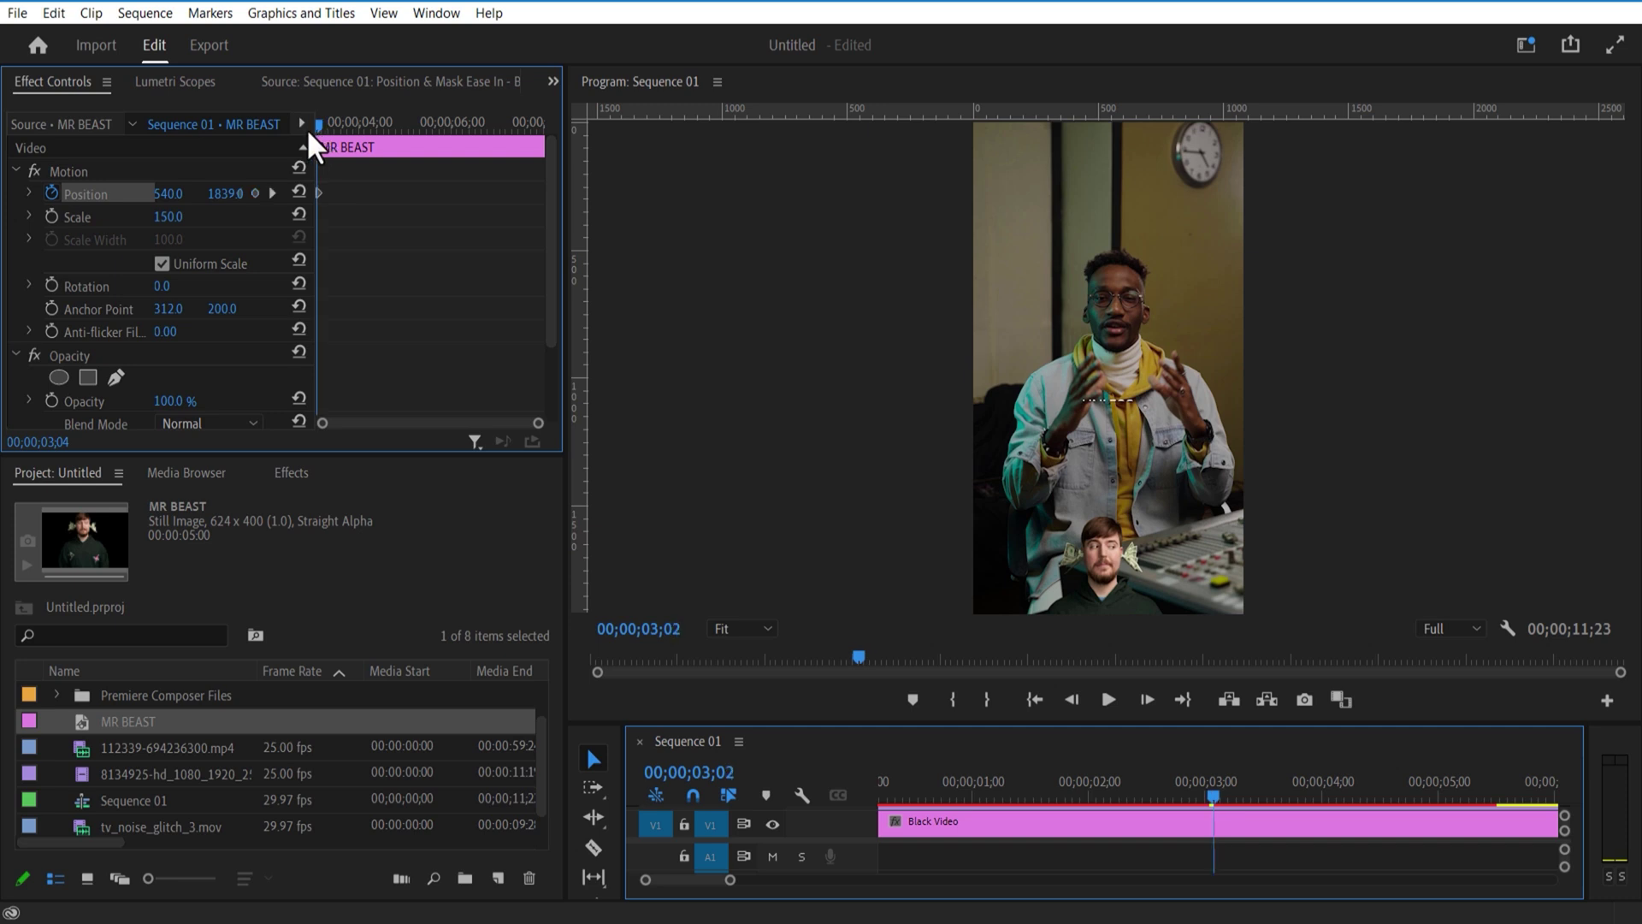
pyautogui.moveTo(226, 195); pyautogui.dragTo(257, 195)
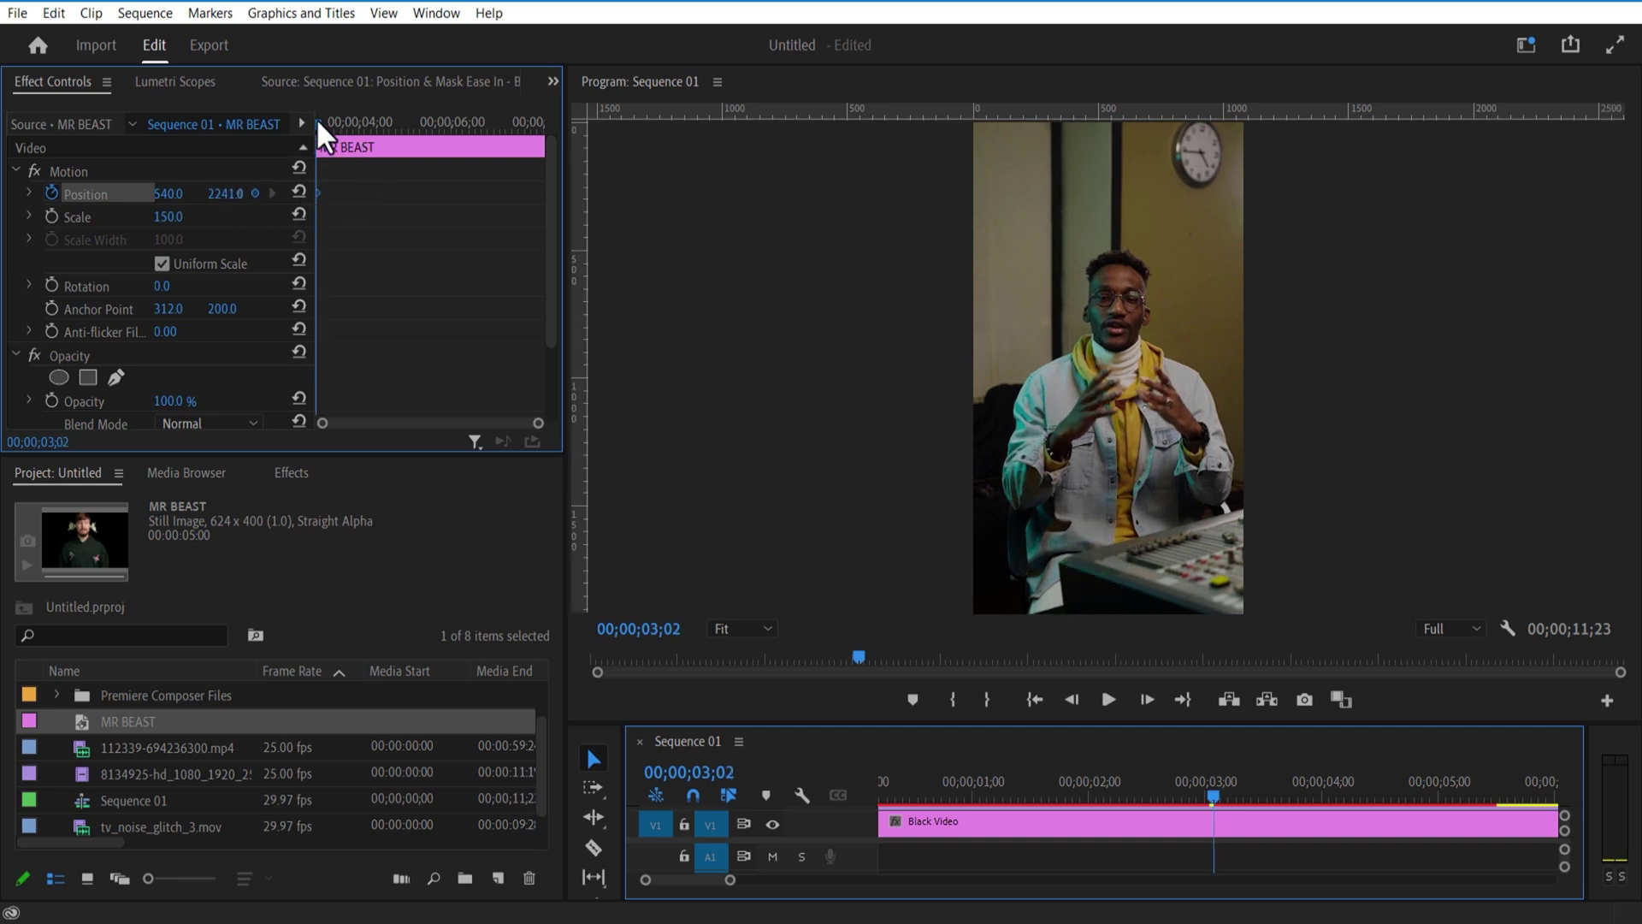
pyautogui.moveTo(322, 121)
pyautogui.mouseDown()
pyautogui.moveTo(345, 125)
pyautogui.moveTo(332, 131)
pyautogui.mouseUp()
pyautogui.moveTo(224, 194); pyautogui.dragTo(203, 194)
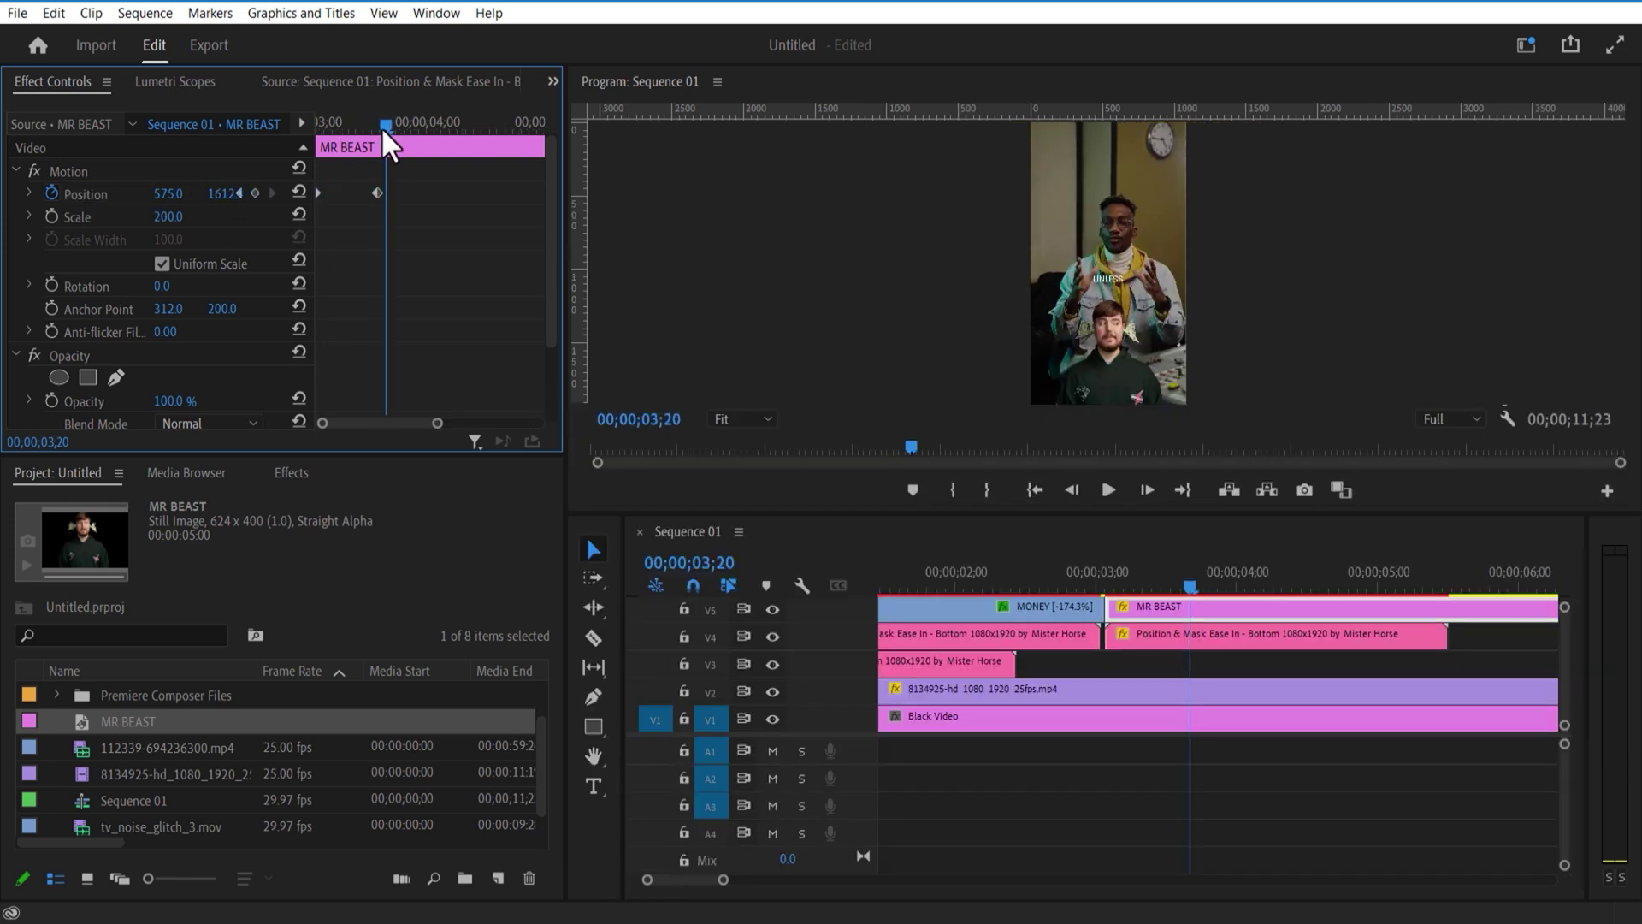
# - Add more Position keyframes to MR BEAST from 00;00;04;03 onward for a slight drift, reaching 602, 1639 at 00;00;04;19, and play the animation
pyautogui.moveTo(383, 129); pyautogui.dragTo(434, 142)
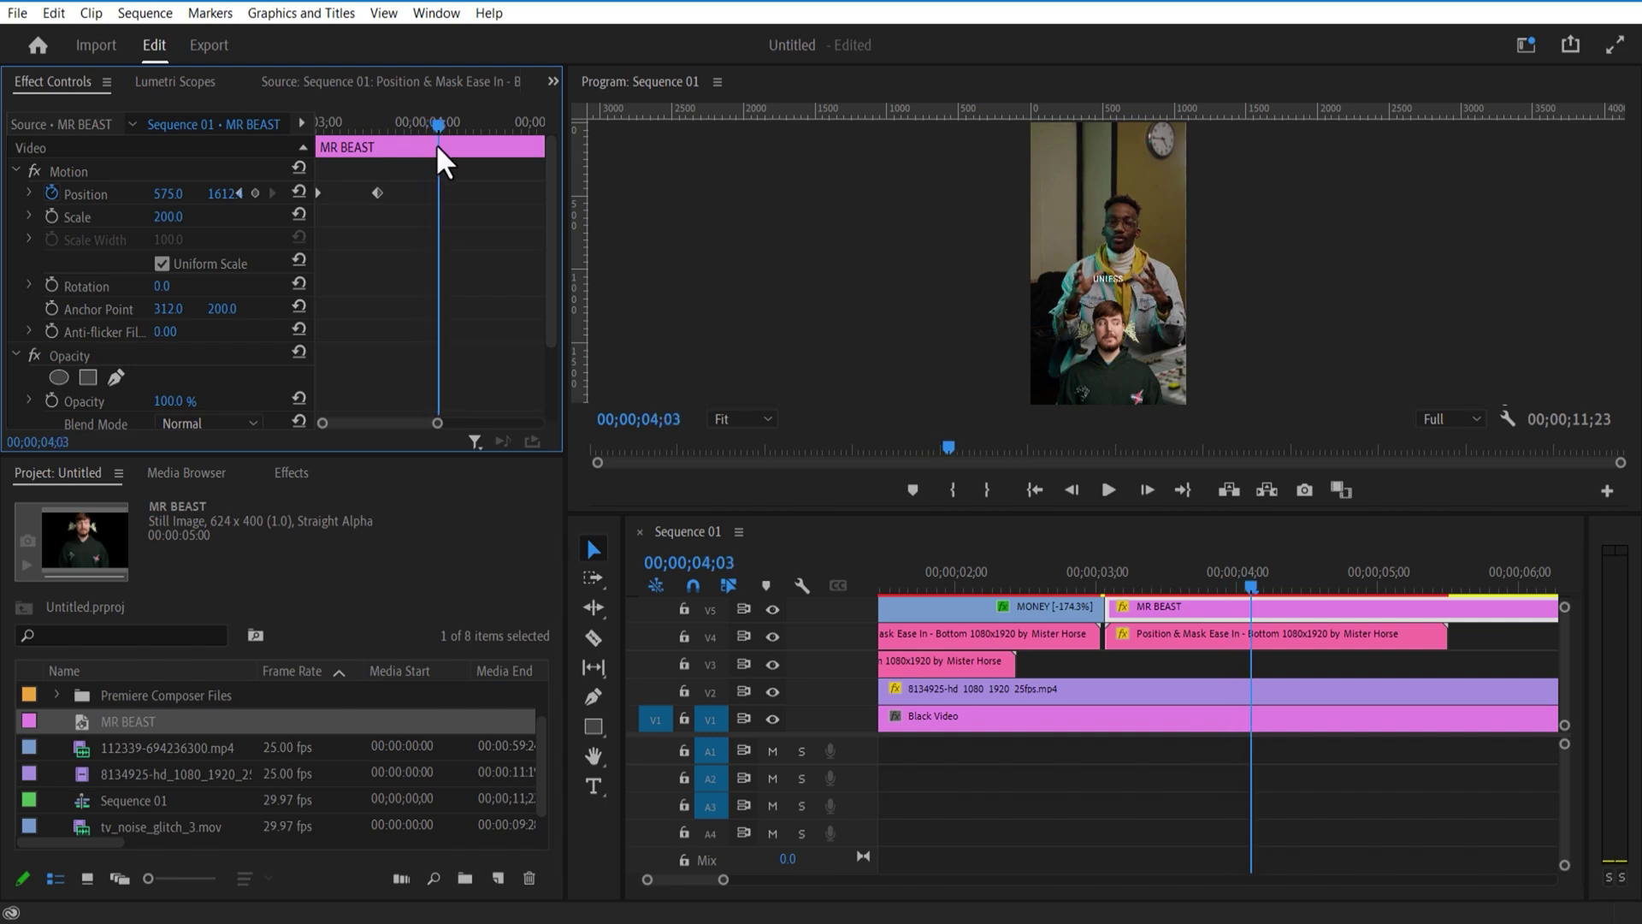
pyautogui.moveTo(224, 194); pyautogui.dragTo(239, 194)
pyautogui.moveTo(440, 127); pyautogui.dragTo(505, 147)
pyautogui.moveTo(167, 194); pyautogui.dragTo(184, 194)
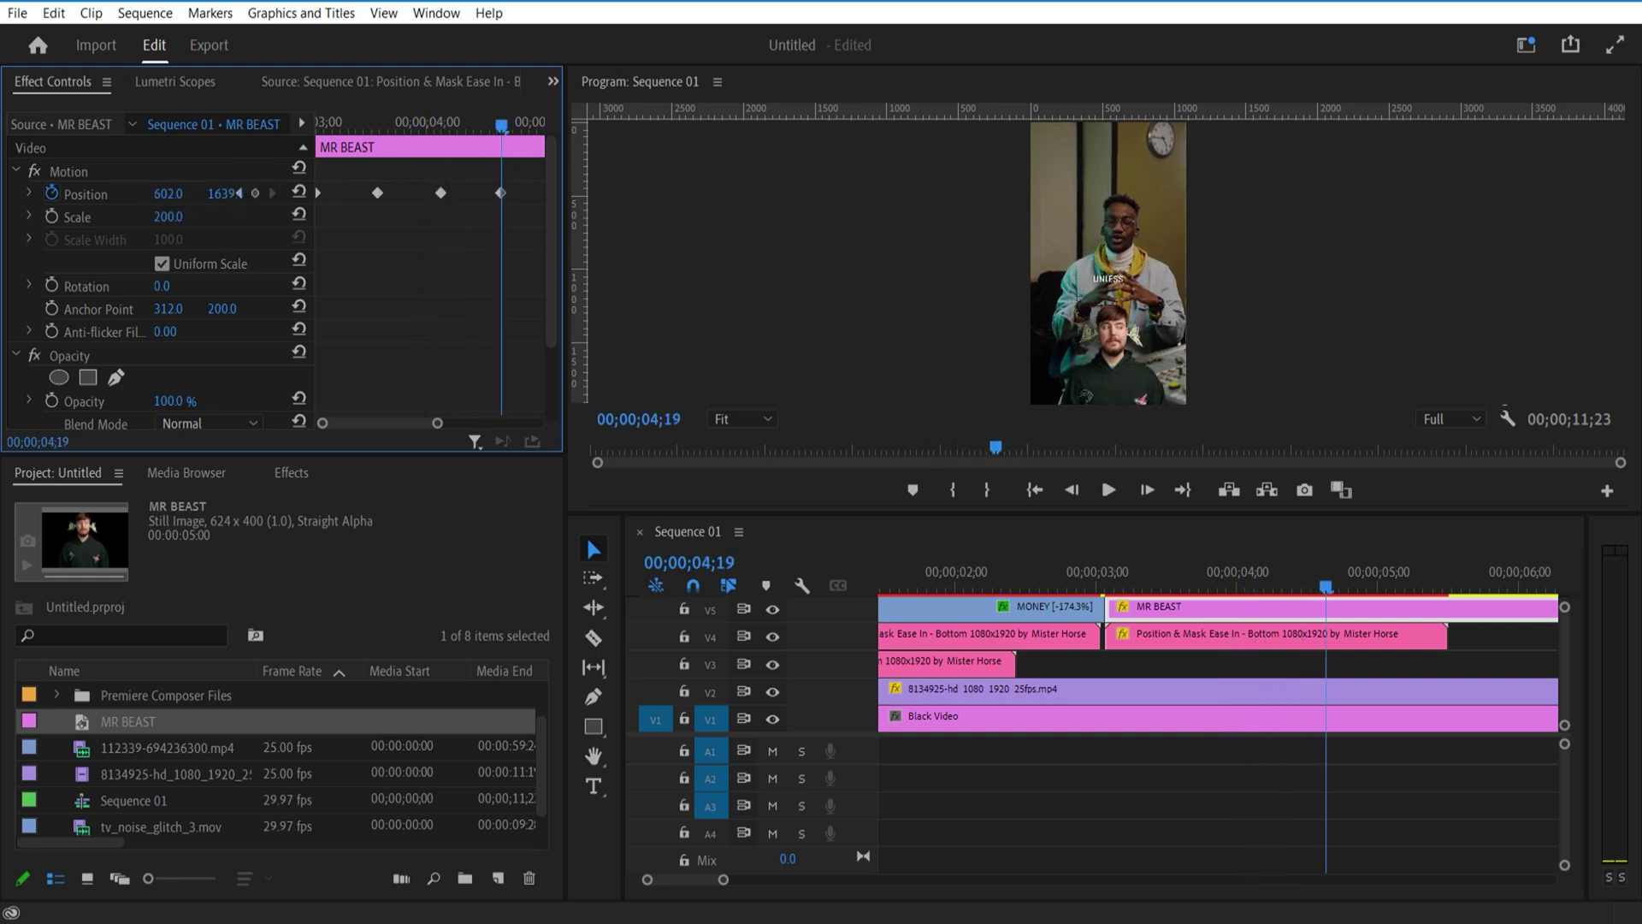
pyautogui.moveTo(437, 422); pyautogui.dragTo(465, 423)
pyautogui.moveTo(453, 130); pyautogui.dragTo(528, 130)
pyautogui.click(1112, 583)
pyautogui.moveTo(1115, 514); pyautogui.dragTo(1130, 678)
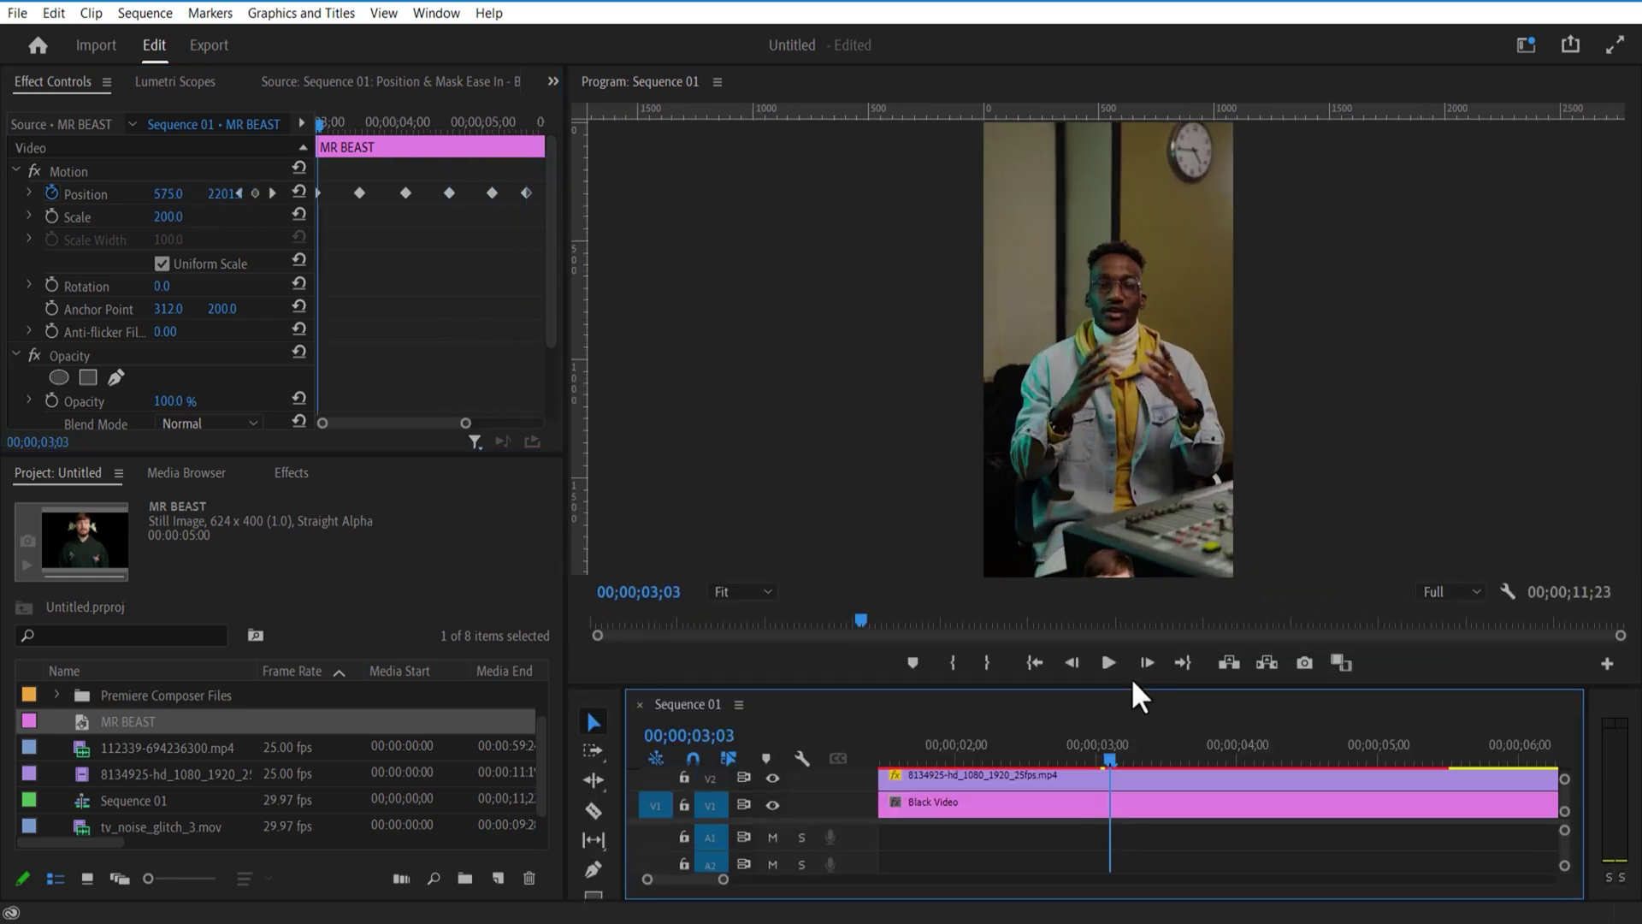
pyautogui.click(1110, 663)
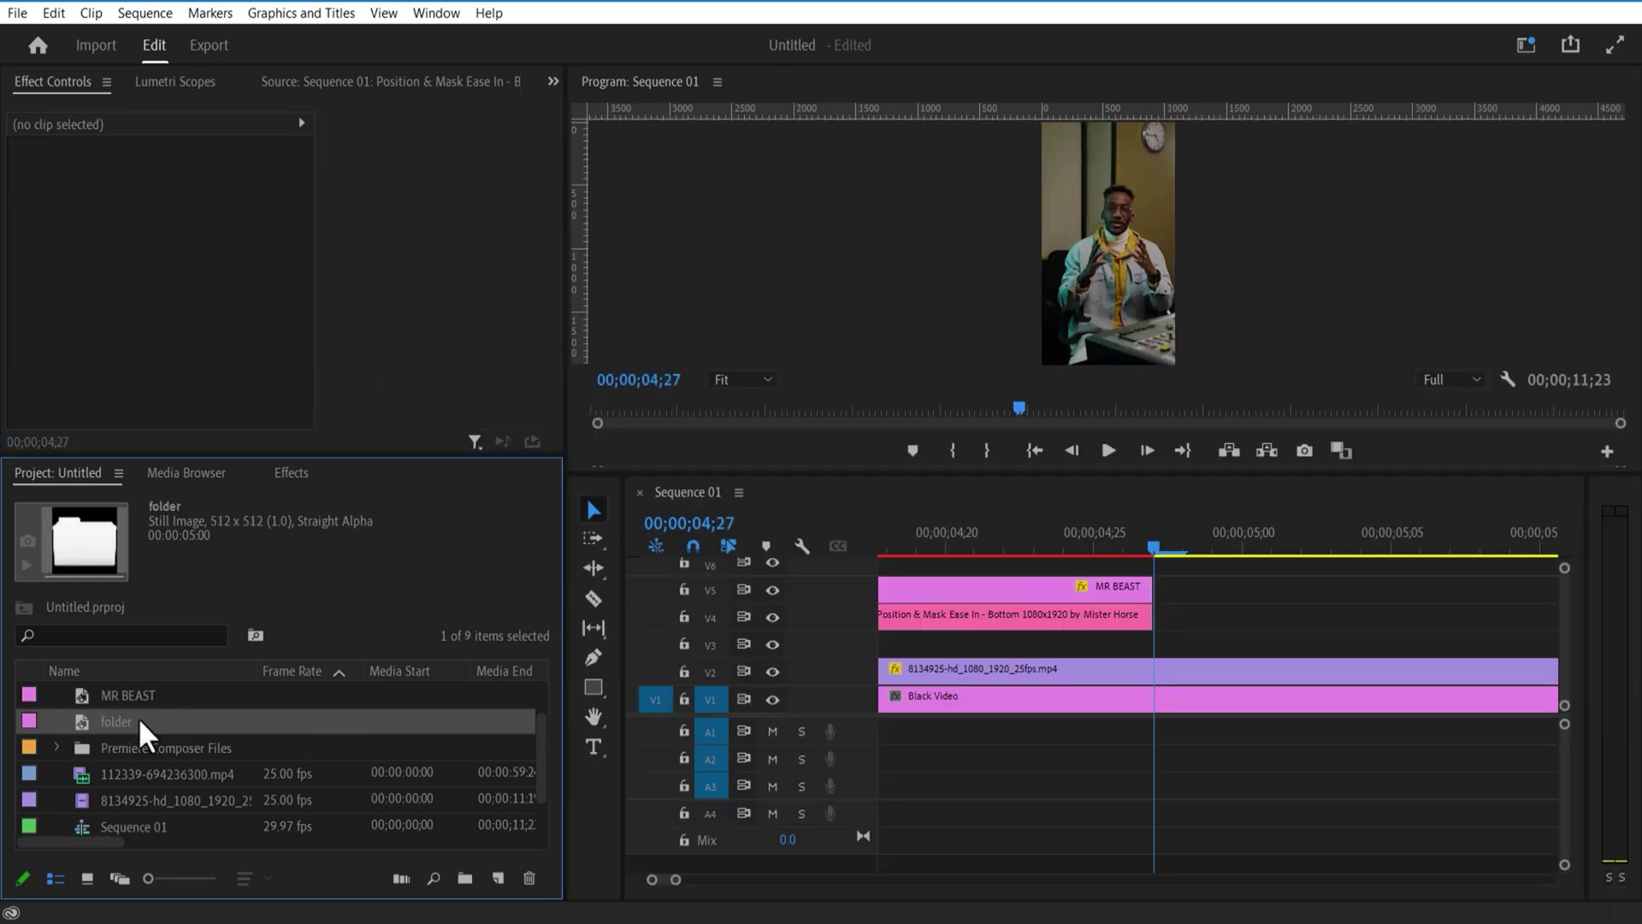
# - Place the folder still on V4 at 00;00;04;27, directly after the UNLESS title
pyautogui.moveTo(140, 721); pyautogui.dragTo(1232, 619)
pyautogui.click(1216, 609)
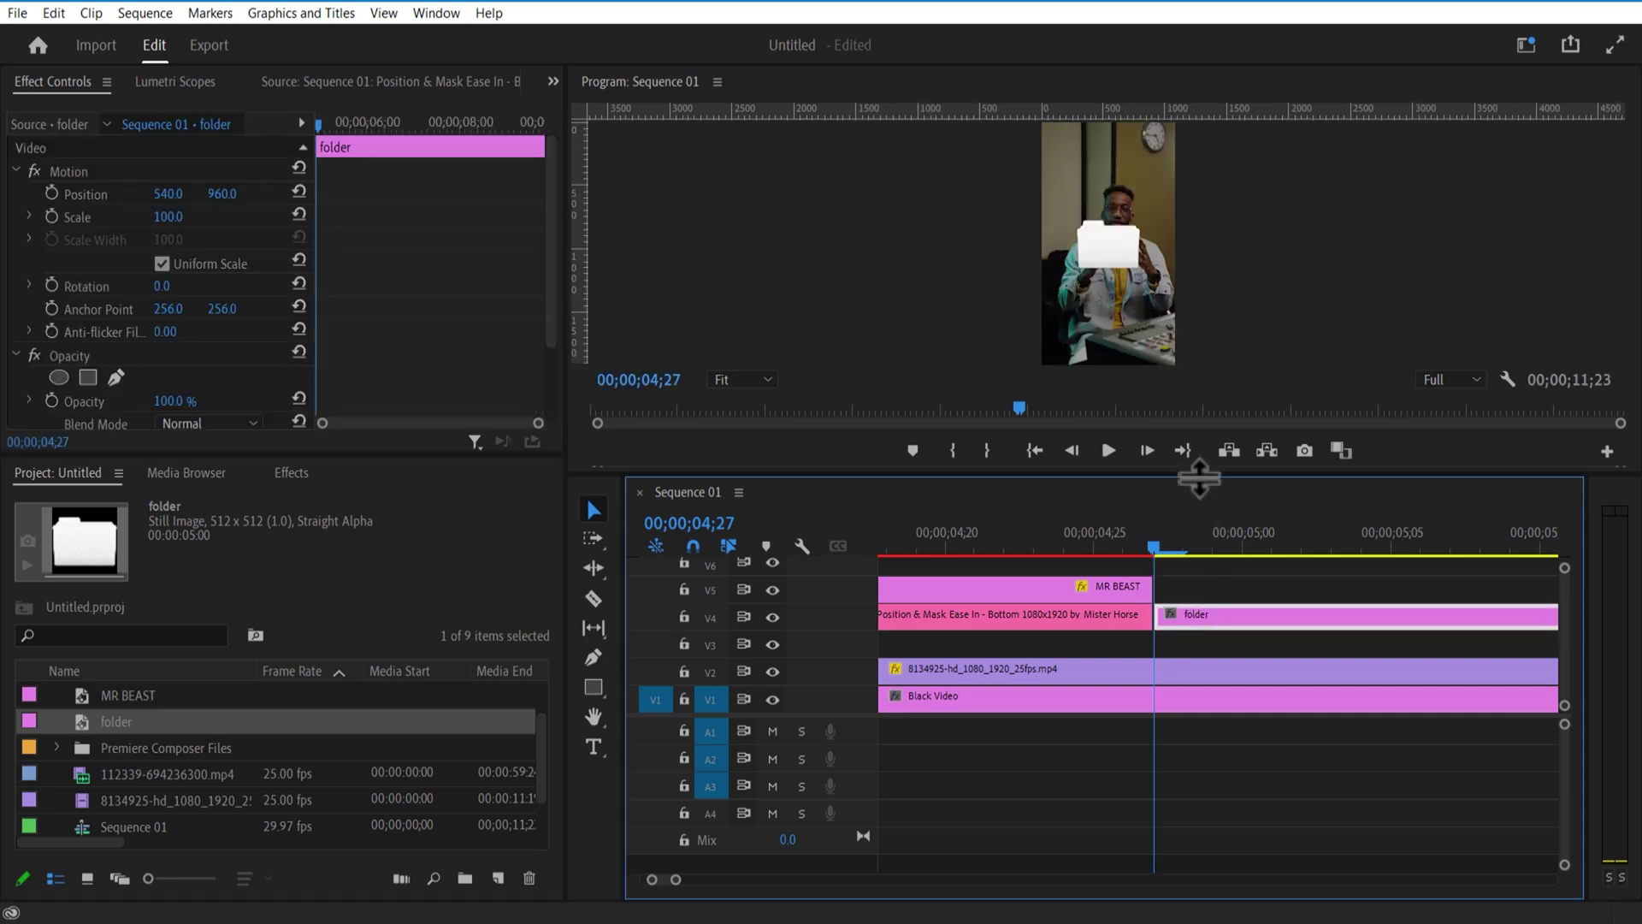
pyautogui.moveTo(1198, 475); pyautogui.dragTo(1234, 694)
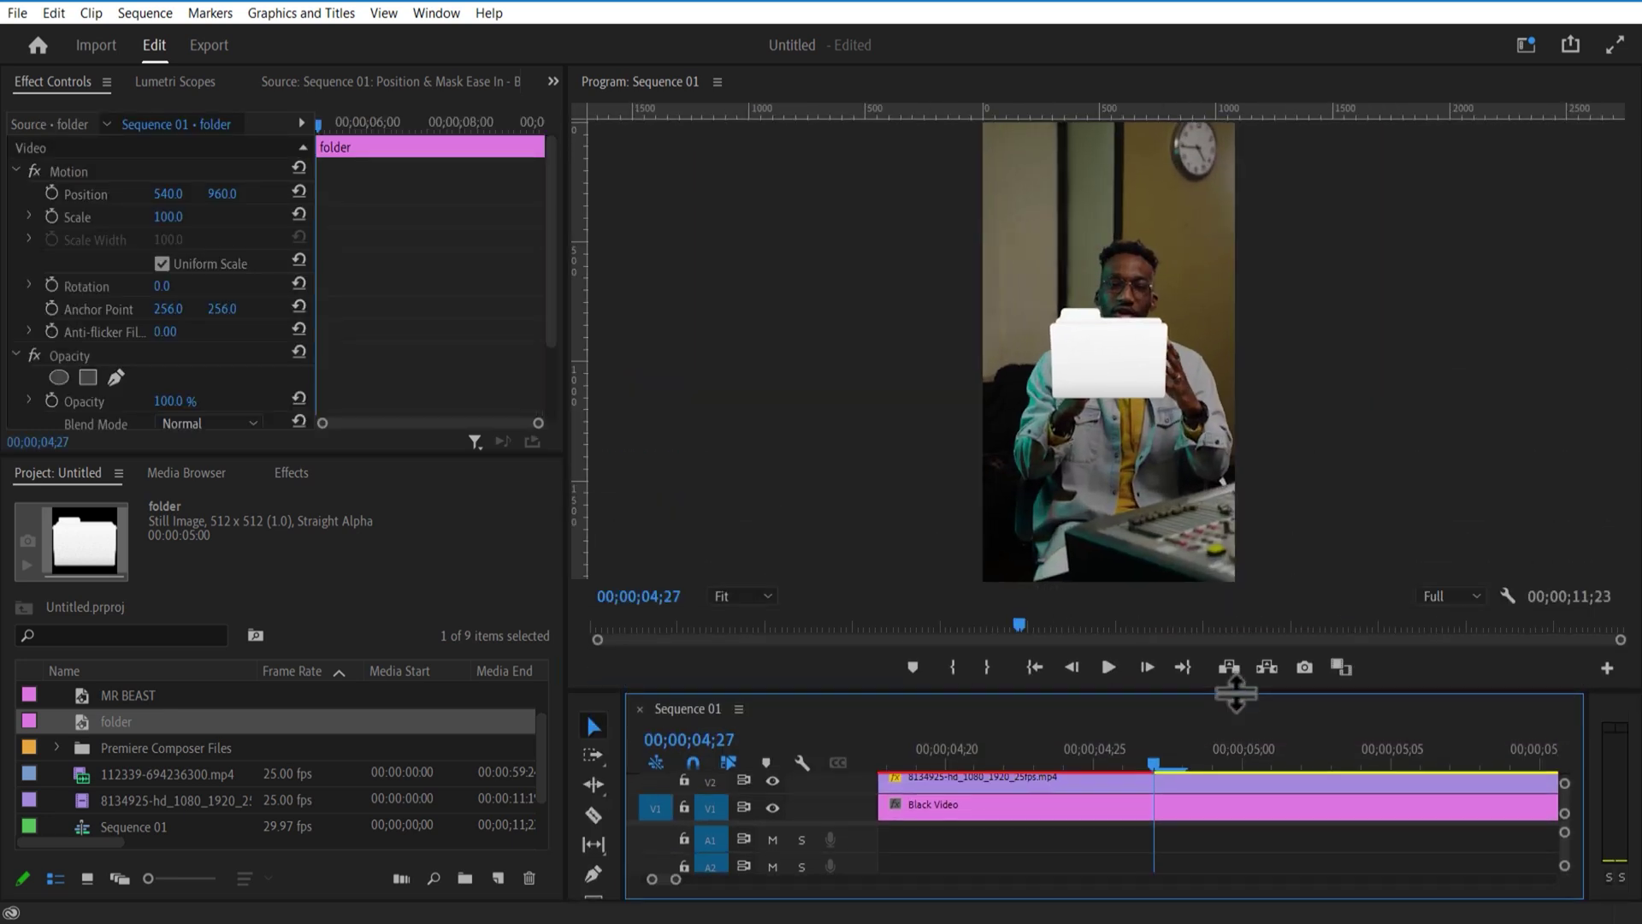
# - Trace the folder's outline with the Pen tool as a closed shape in a new graphic
pyautogui.click(590, 870)
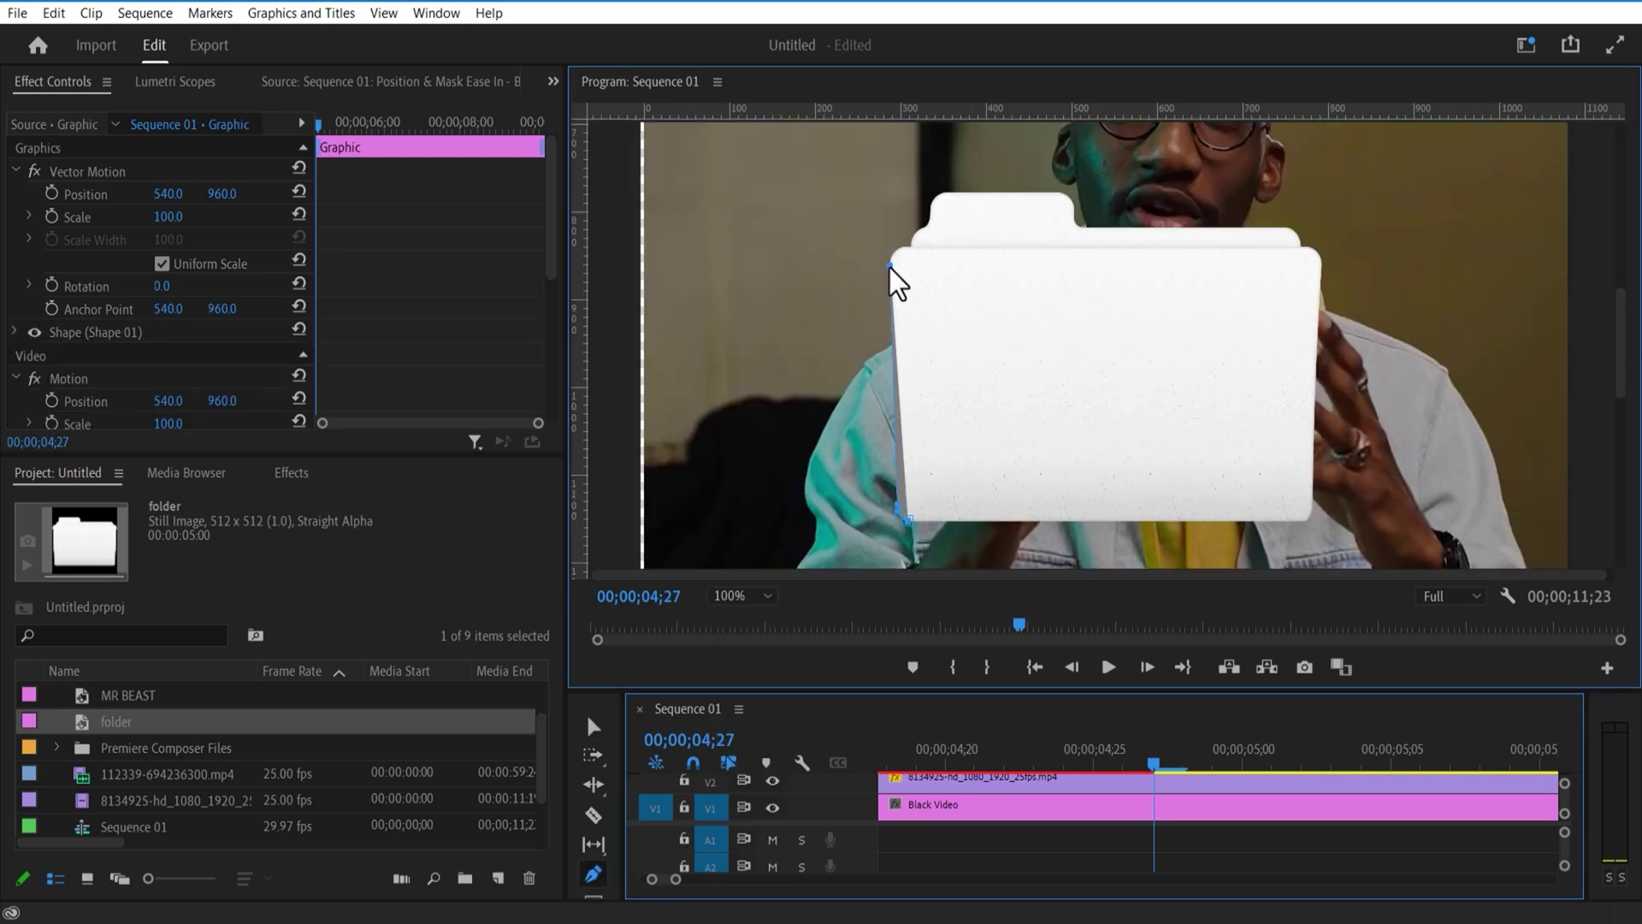
pyautogui.click(938, 212)
pyautogui.click(908, 519)
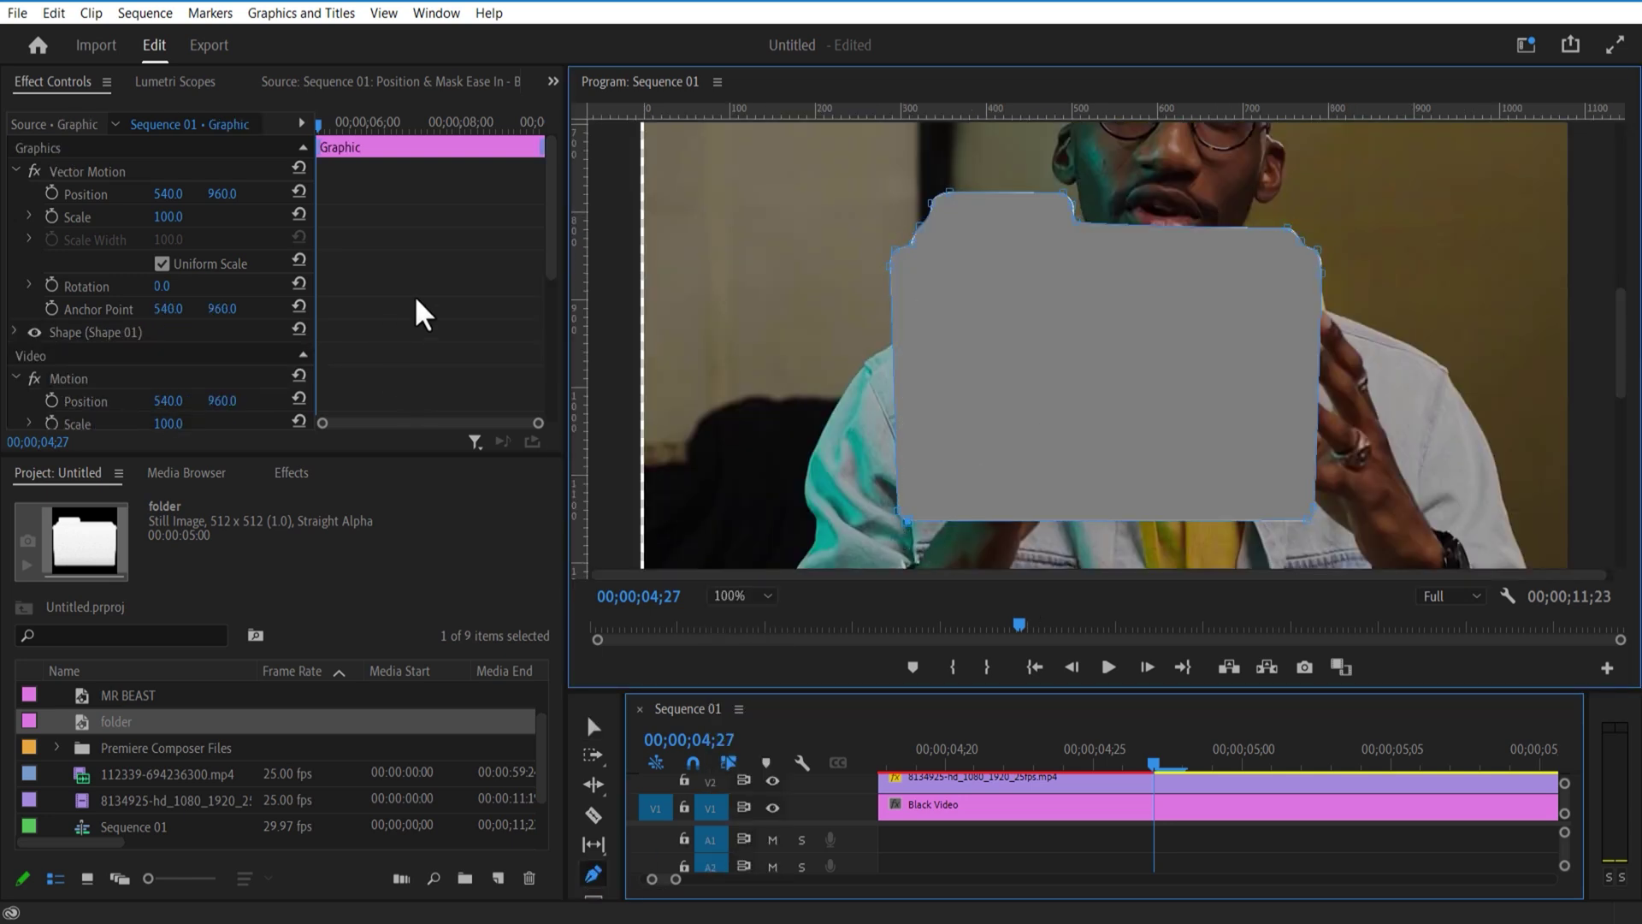
# - Turn off the folder shape's fill and give it a 4.0 outer stroke in red FD0303
pyautogui.click(53, 334)
pyautogui.click(15, 332)
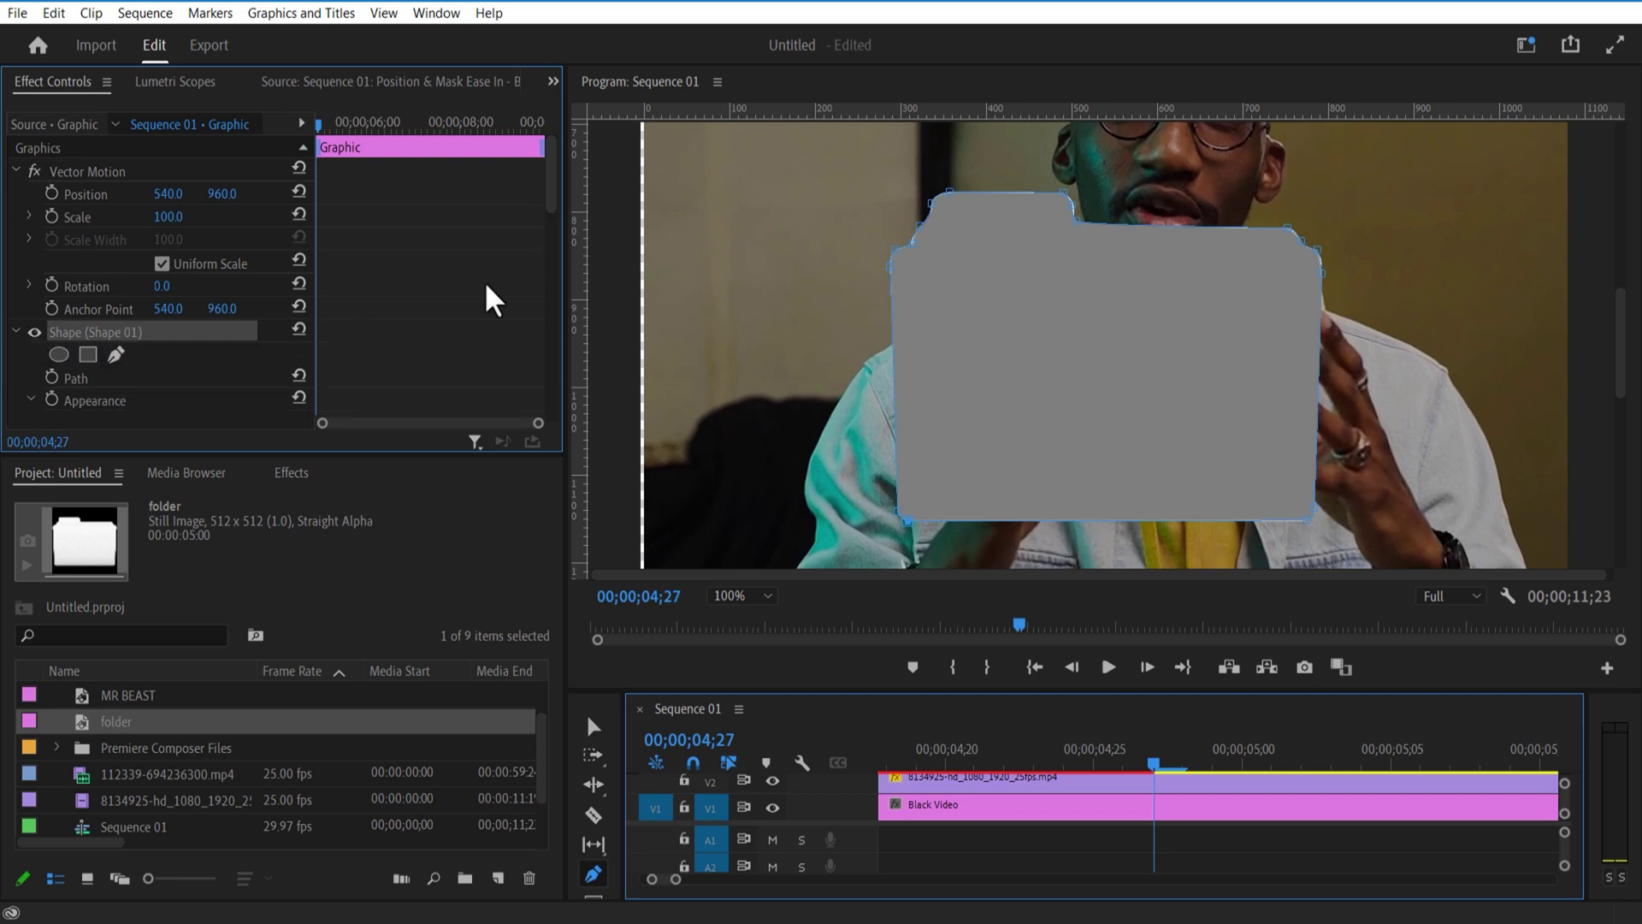
pyautogui.scroll(-3, 561, 214)
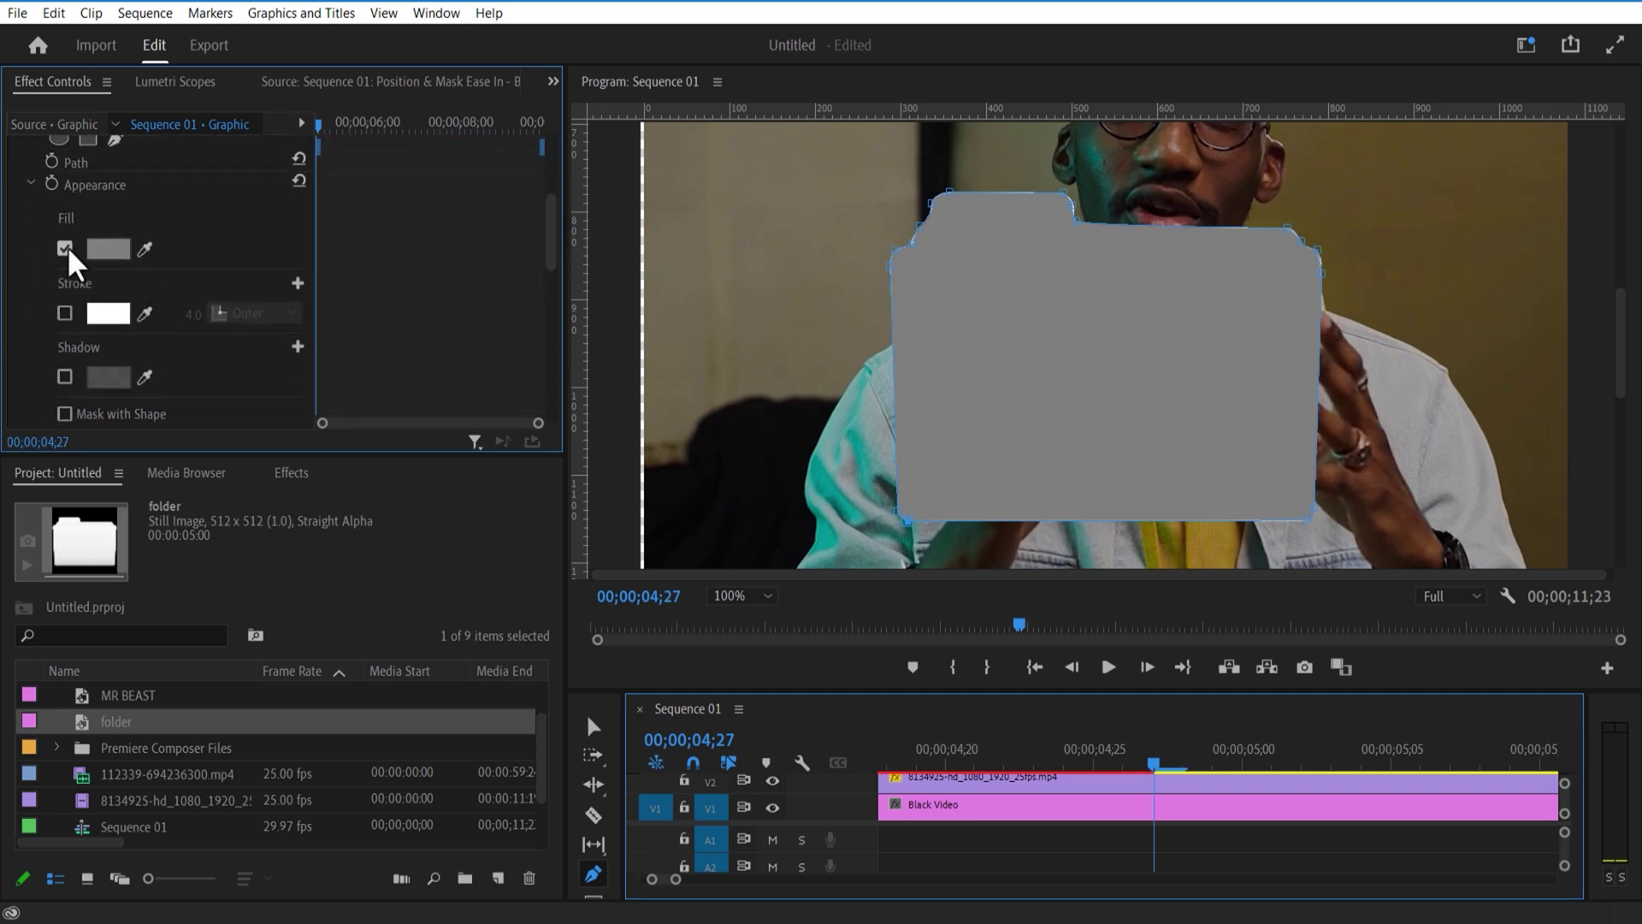
pyautogui.click(64, 249)
pyautogui.click(64, 313)
pyautogui.click(111, 319)
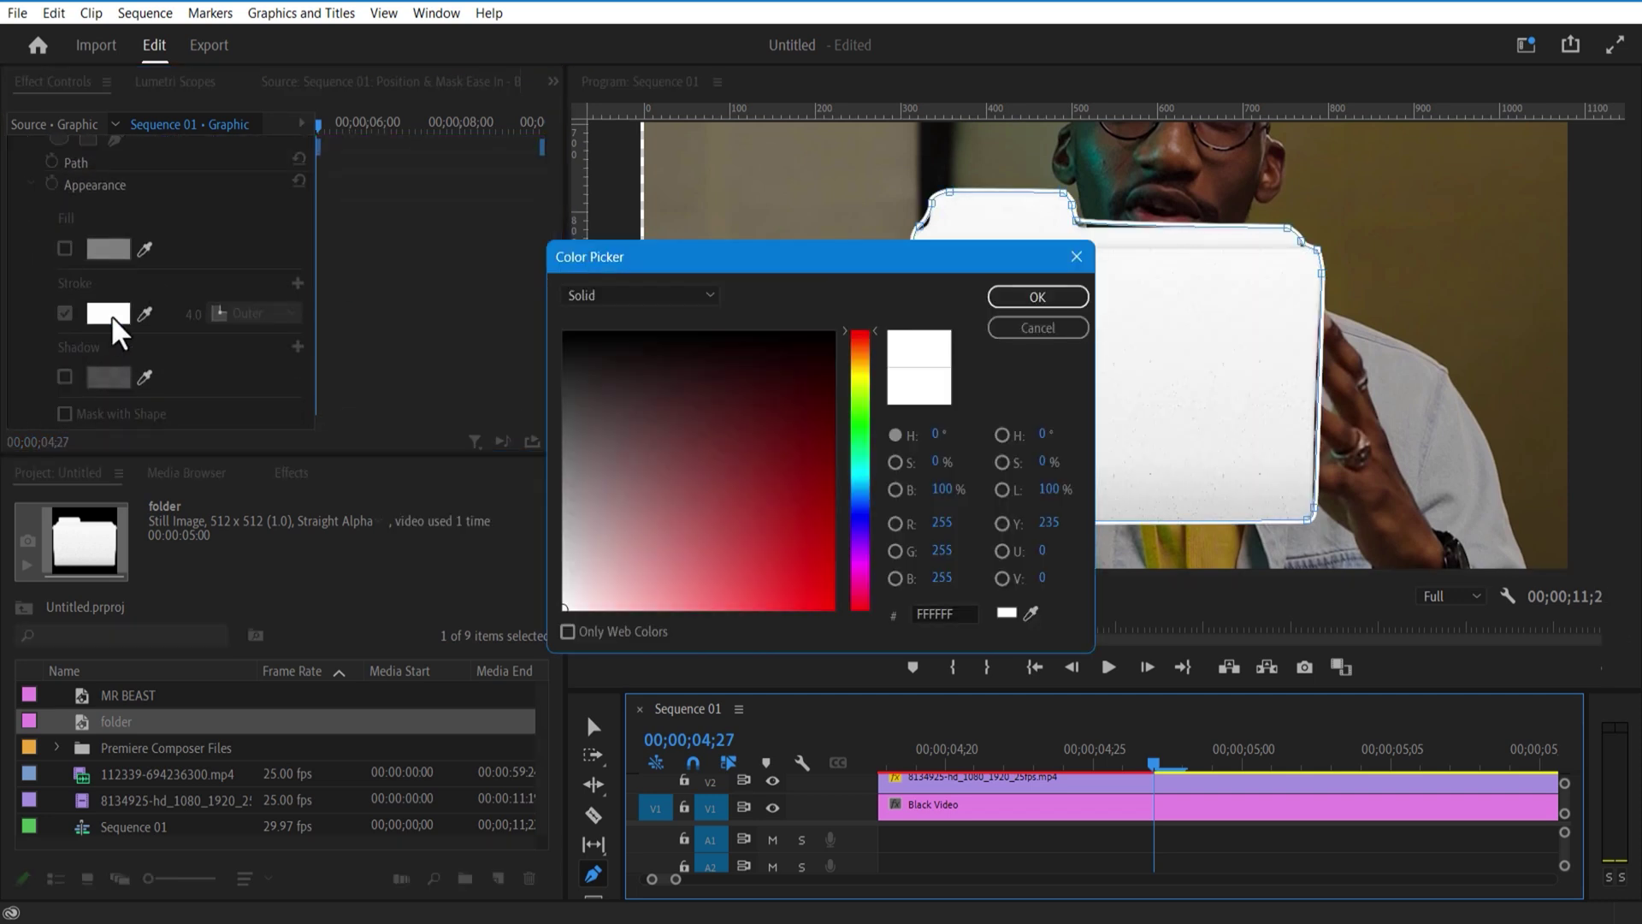
pyautogui.click(831, 606)
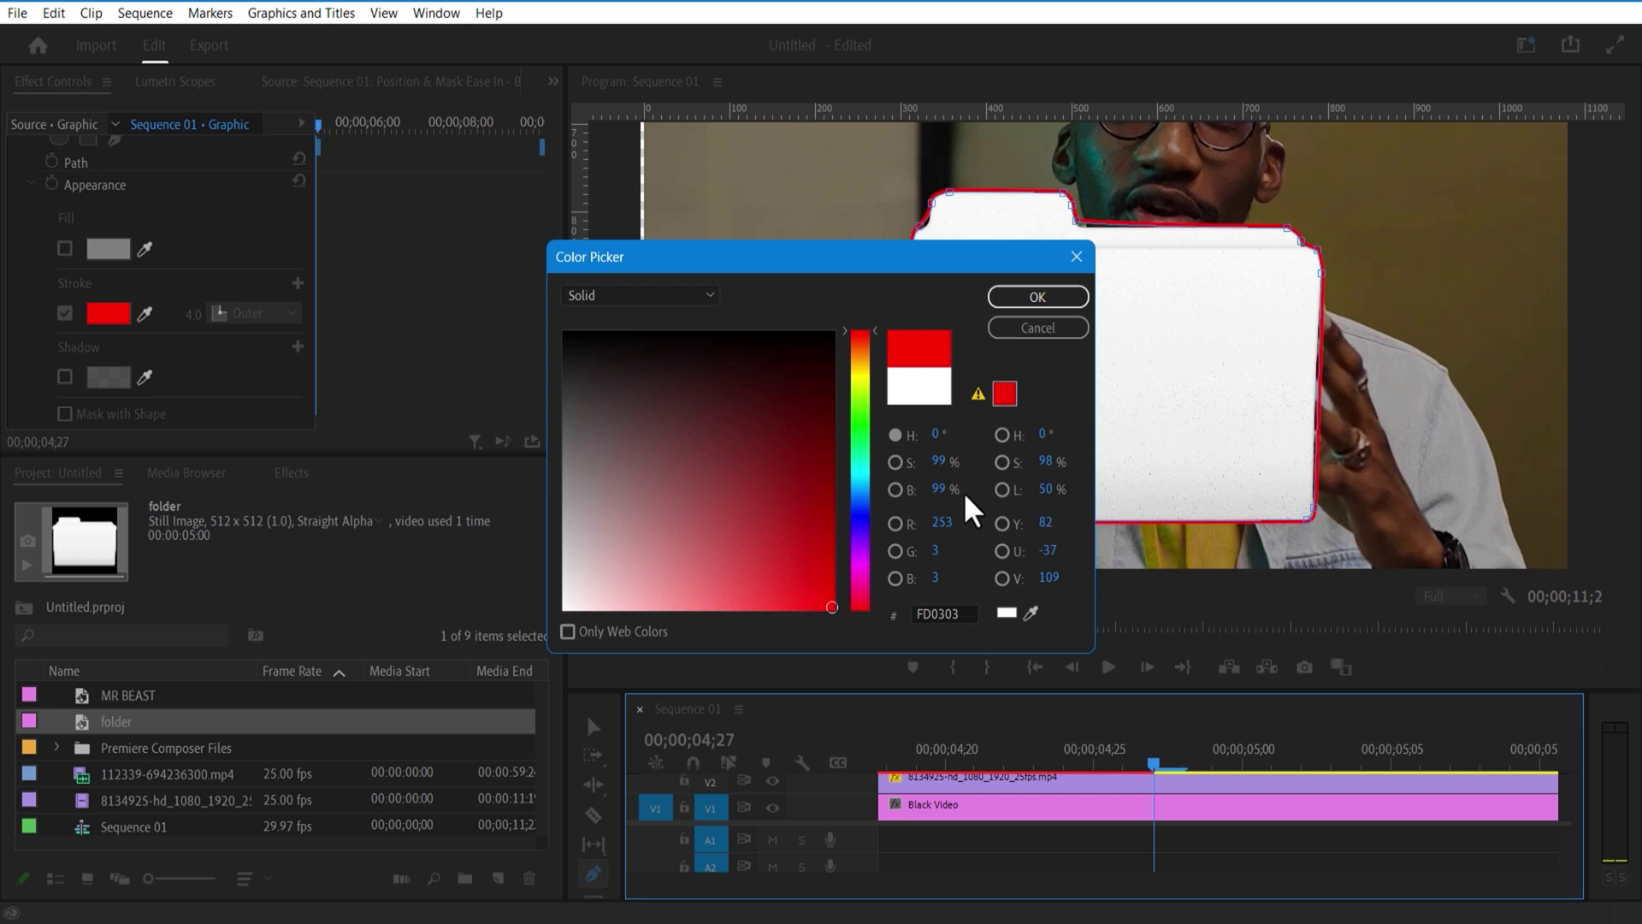
pyautogui.click(1031, 299)
# - Replace the folder still on V4 with the red outline graphic and scale the graphic to 41
pyautogui.moveTo(1165, 689); pyautogui.dragTo(1166, 489)
pyautogui.click(1224, 599)
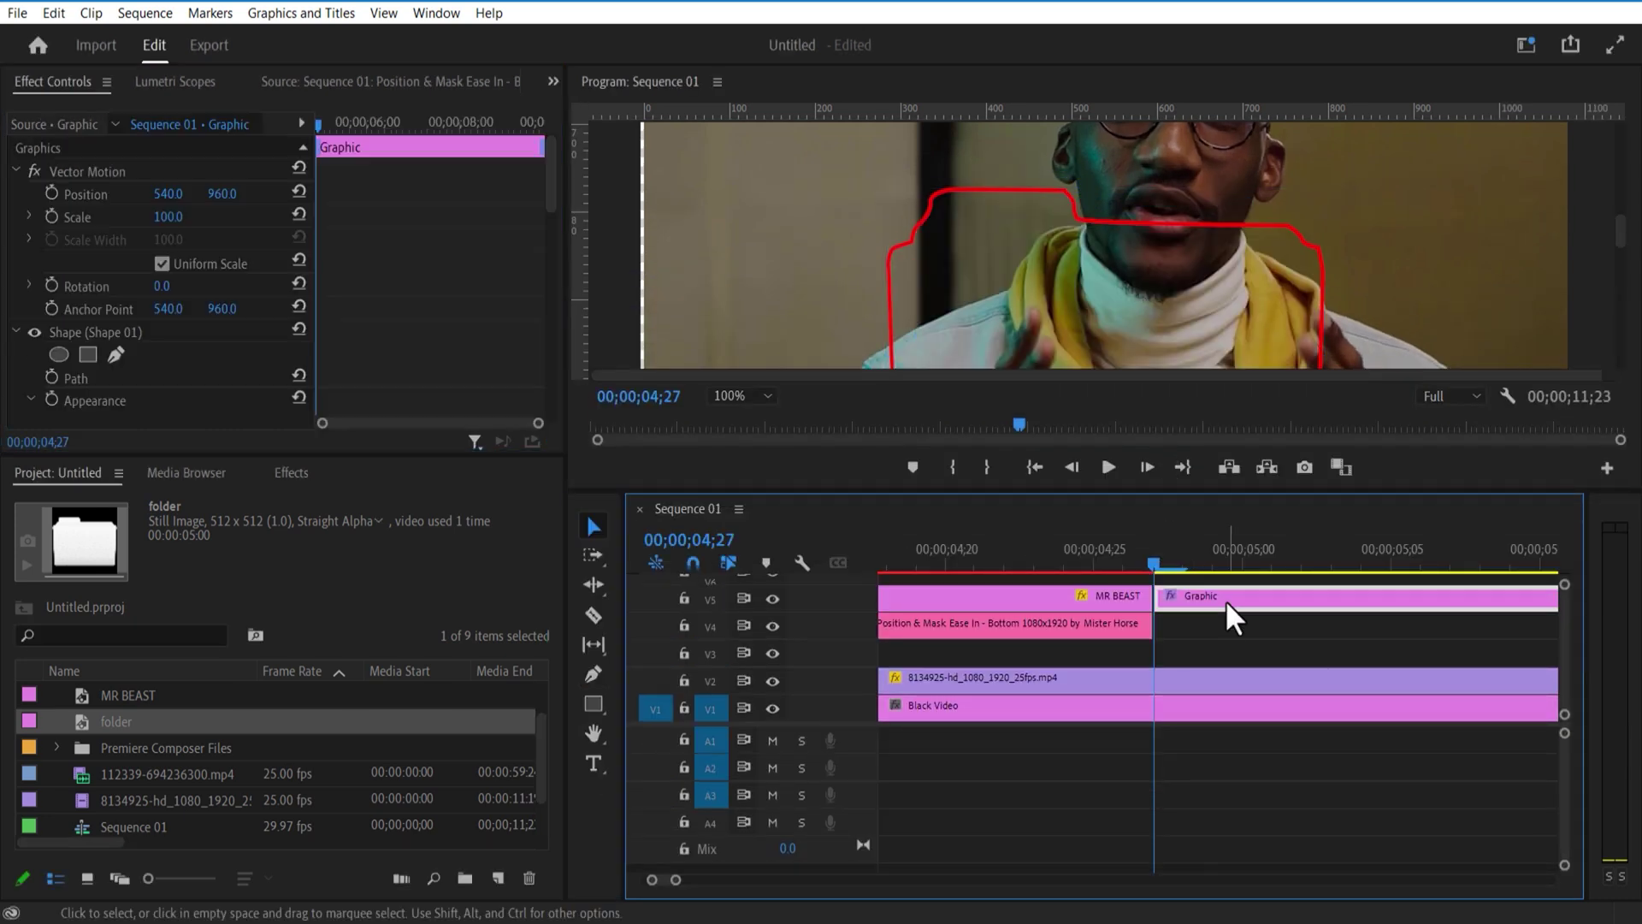
pyautogui.click(751, 396)
pyautogui.click(742, 417)
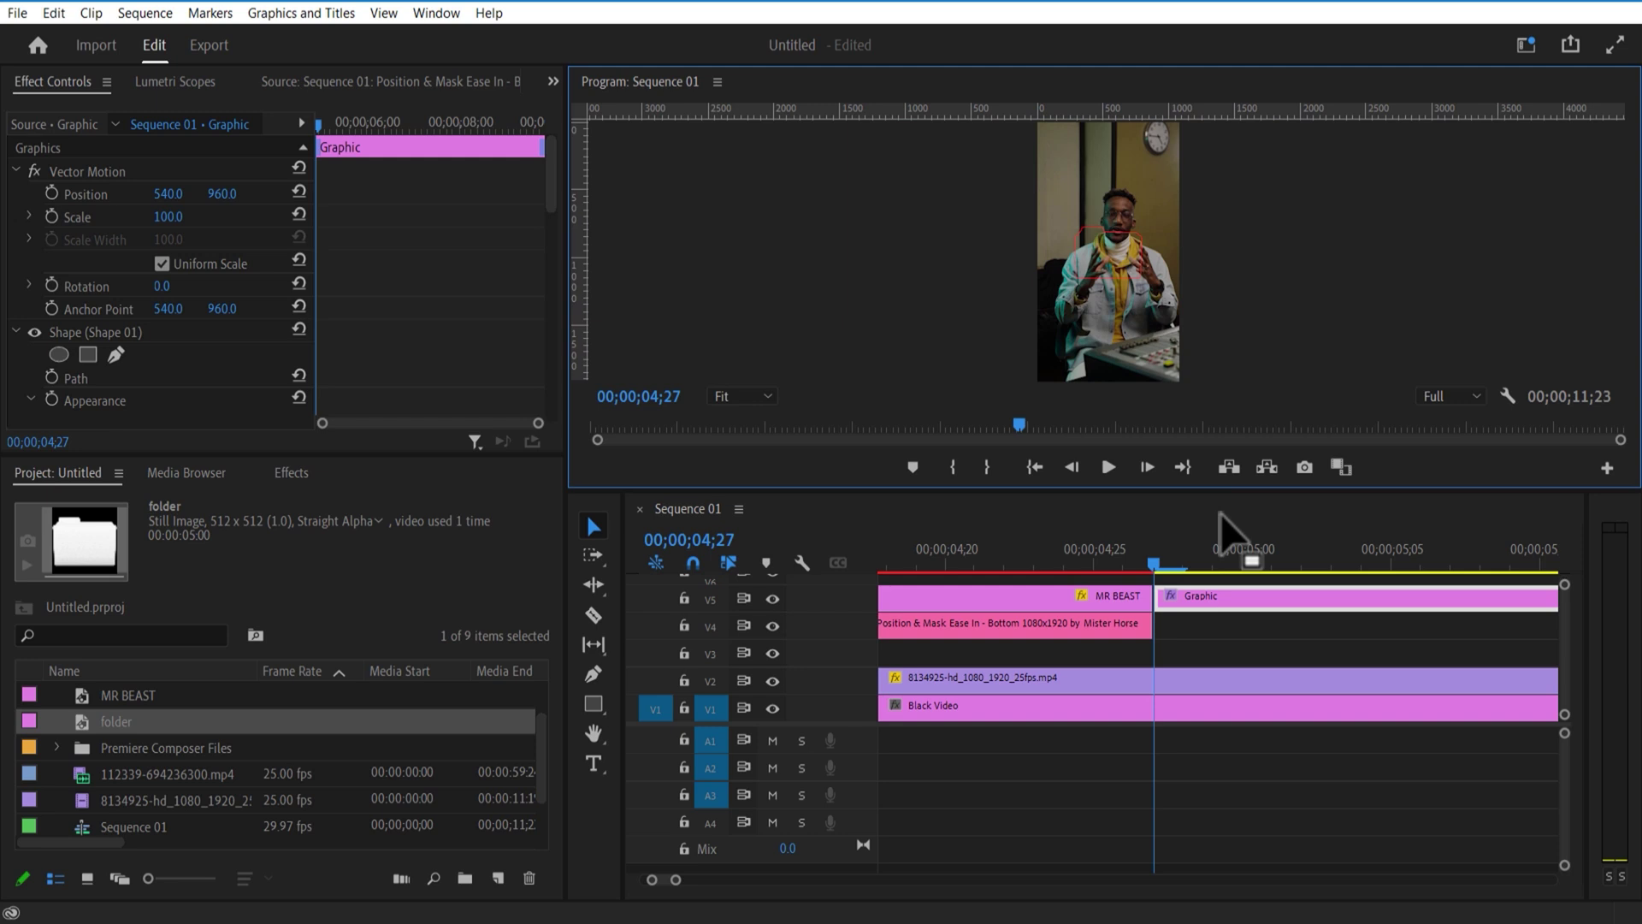
pyautogui.moveTo(1192, 490); pyautogui.dragTo(1191, 441)
pyautogui.moveTo(1184, 595); pyautogui.dragTo(1176, 618)
# - Find the Drop Shadow effect and apply it to the folder outline graphic on V4
pyautogui.click(291, 472)
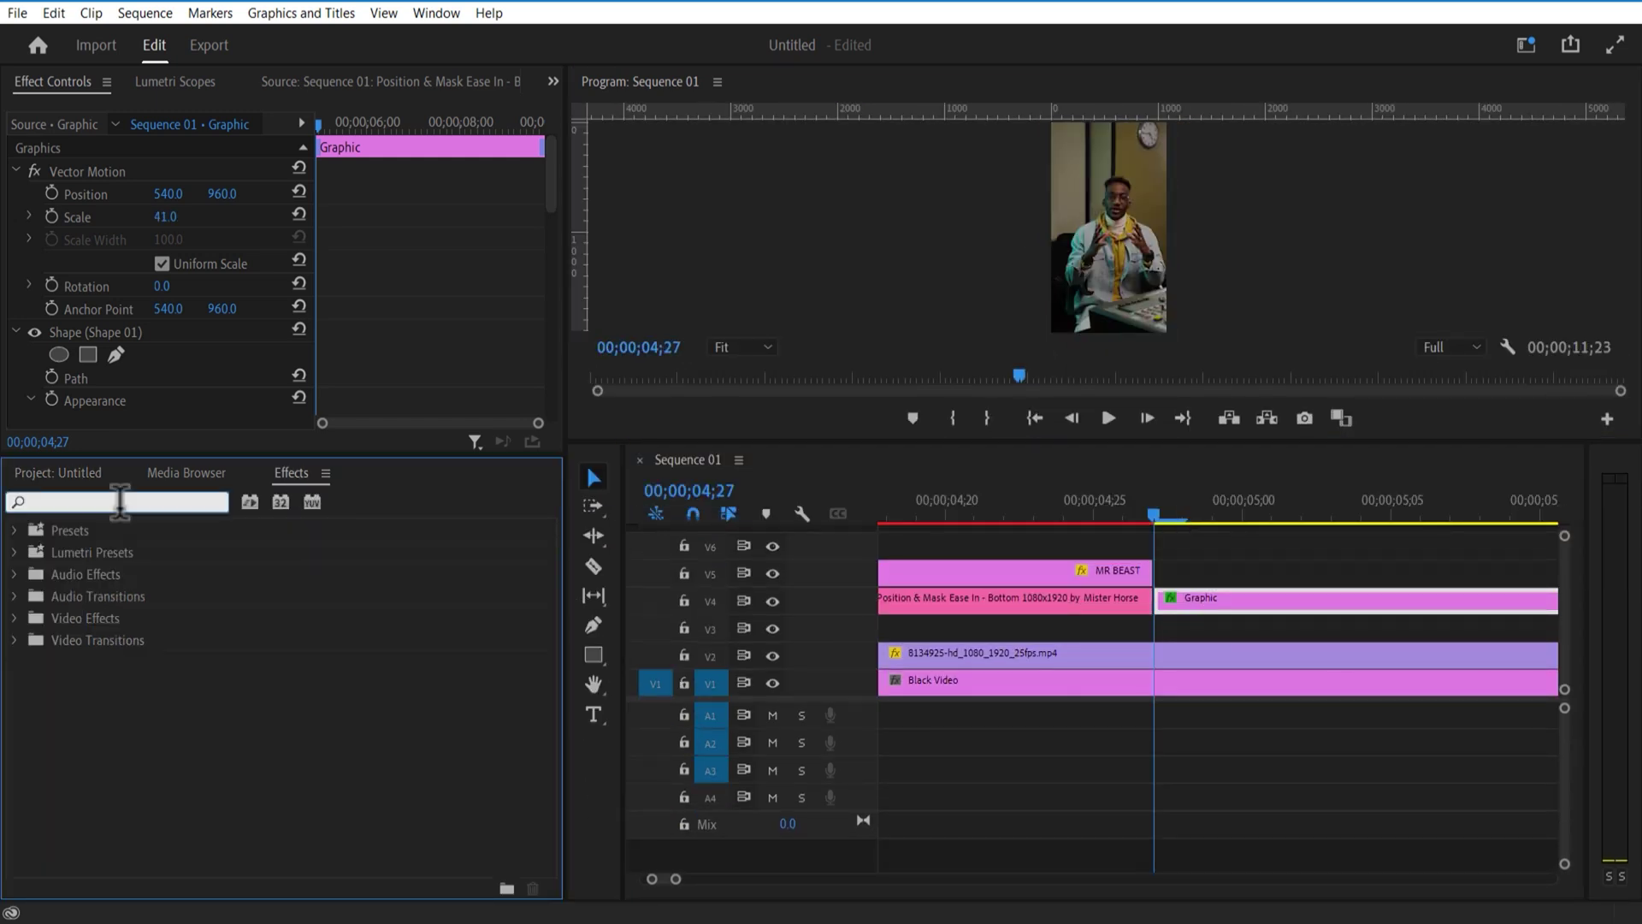
pyautogui.click(119, 503)
pyautogui.write('drop')
pyautogui.moveTo(111, 707); pyautogui.dragTo(1180, 601)
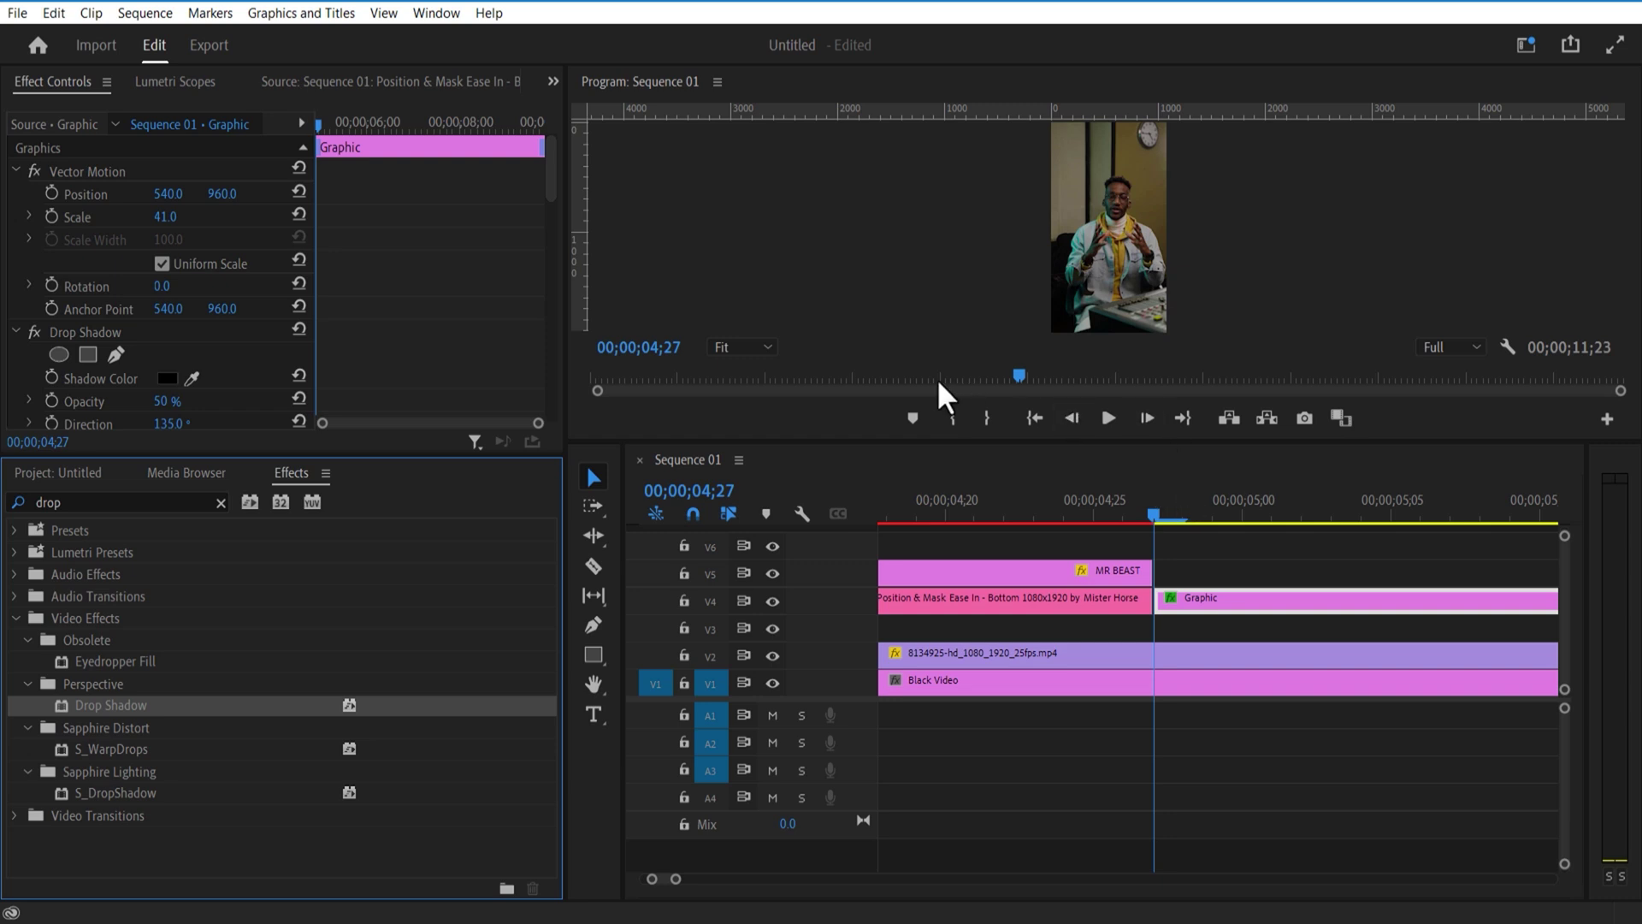
# - Set the outline's drop shadow to pure red with a softness of 72
pyautogui.scroll(-4, 743, 346)
pyautogui.click(167, 378)
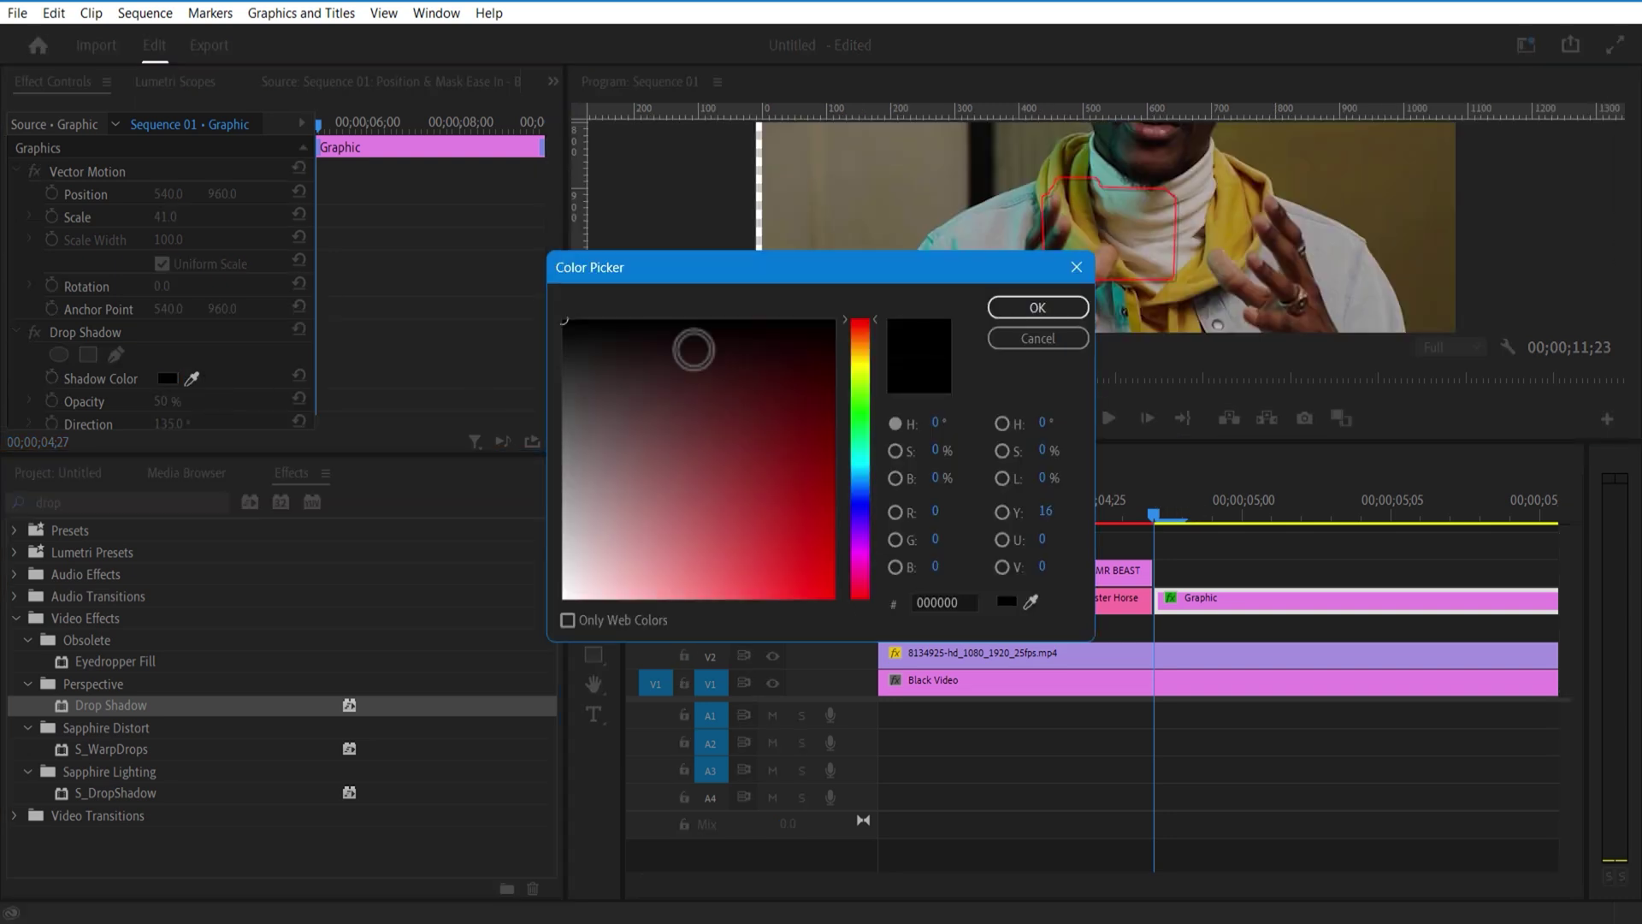
pyautogui.click(831, 597)
pyautogui.click(1037, 309)
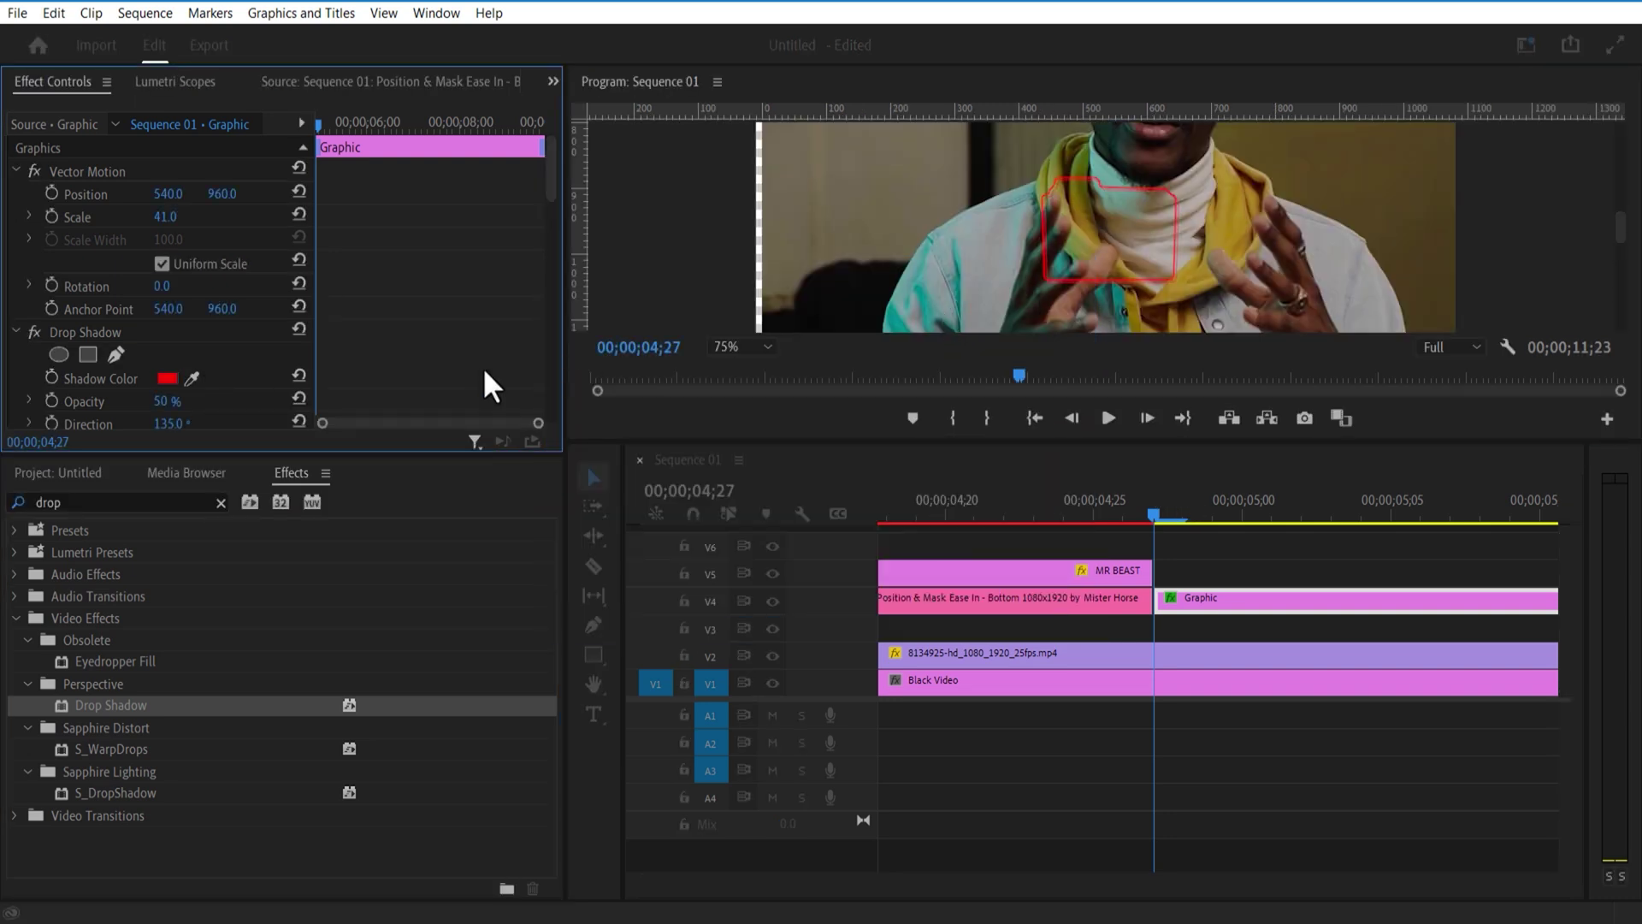
pyautogui.scroll(-2, 550, 227)
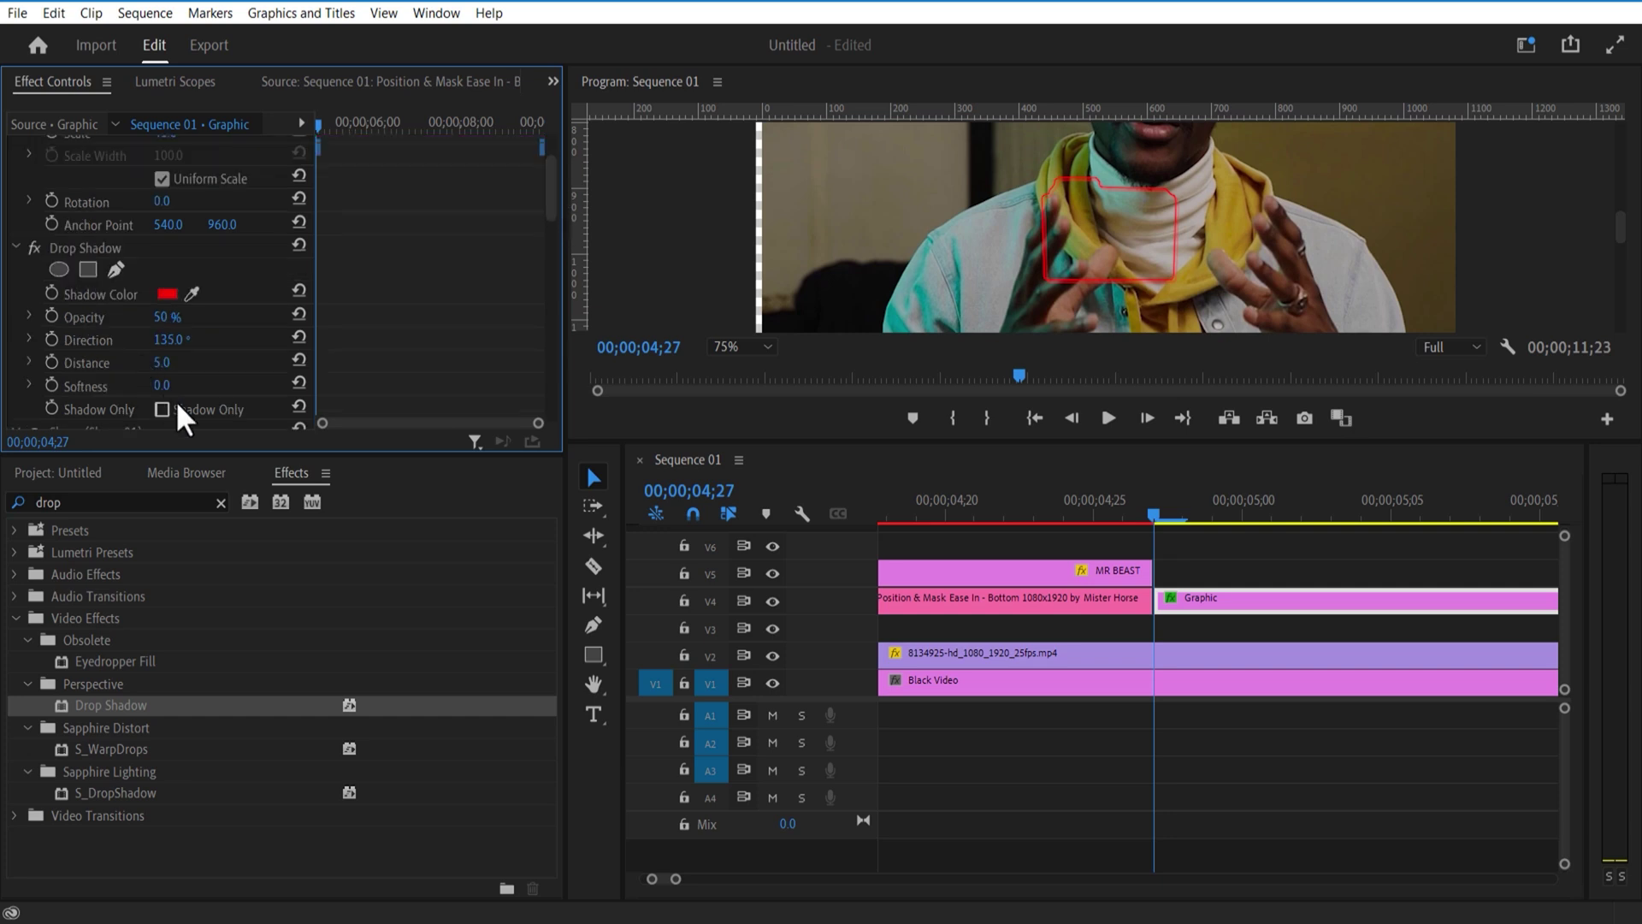
pyautogui.moveTo(164, 385); pyautogui.dragTo(184, 389)
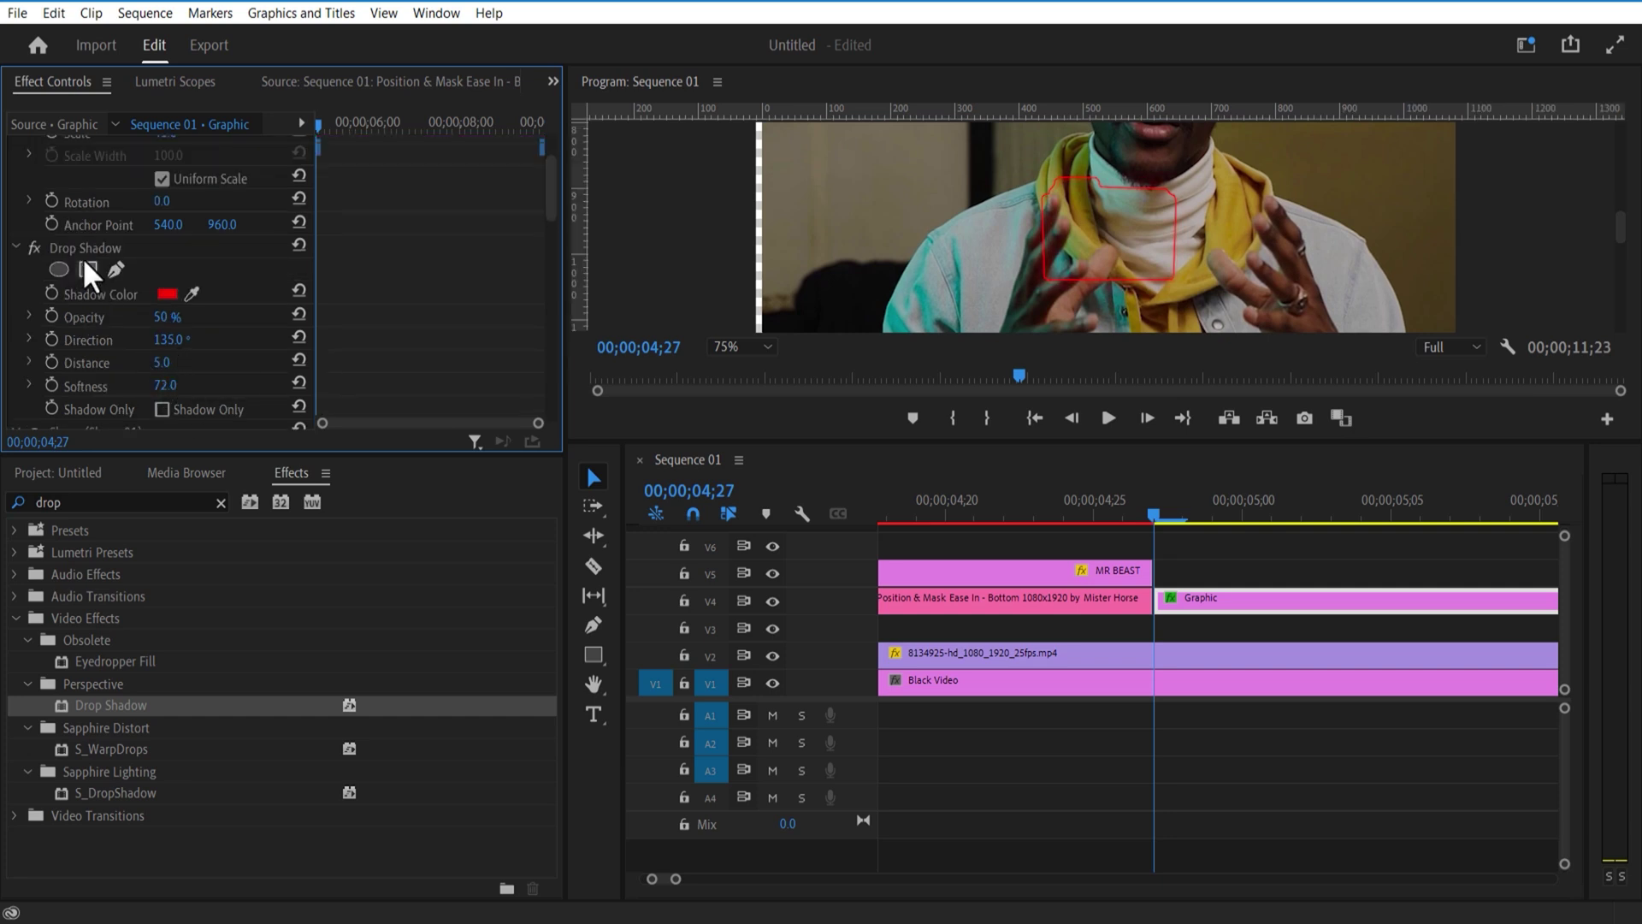
# - Duplicate the Drop Shadow effect on the outline graphic until four copies are stacked for a stronger glow
pyautogui.click(15, 247)
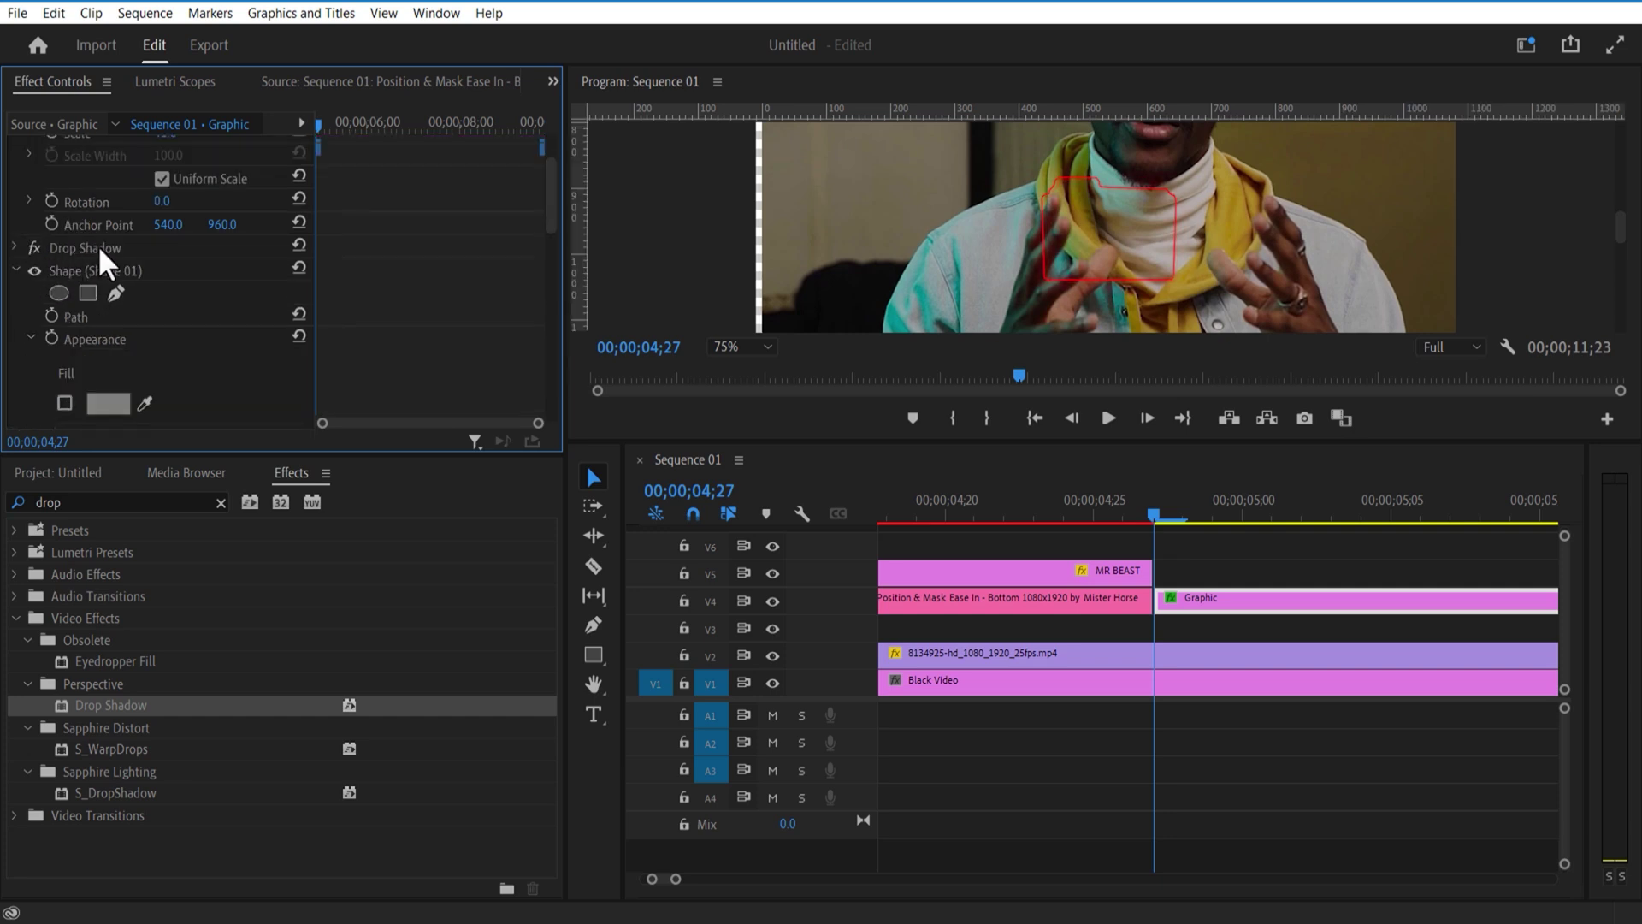
pyautogui.hotkey('ctrl', 'v')
pyautogui.hotkey('ctrl', 'v')
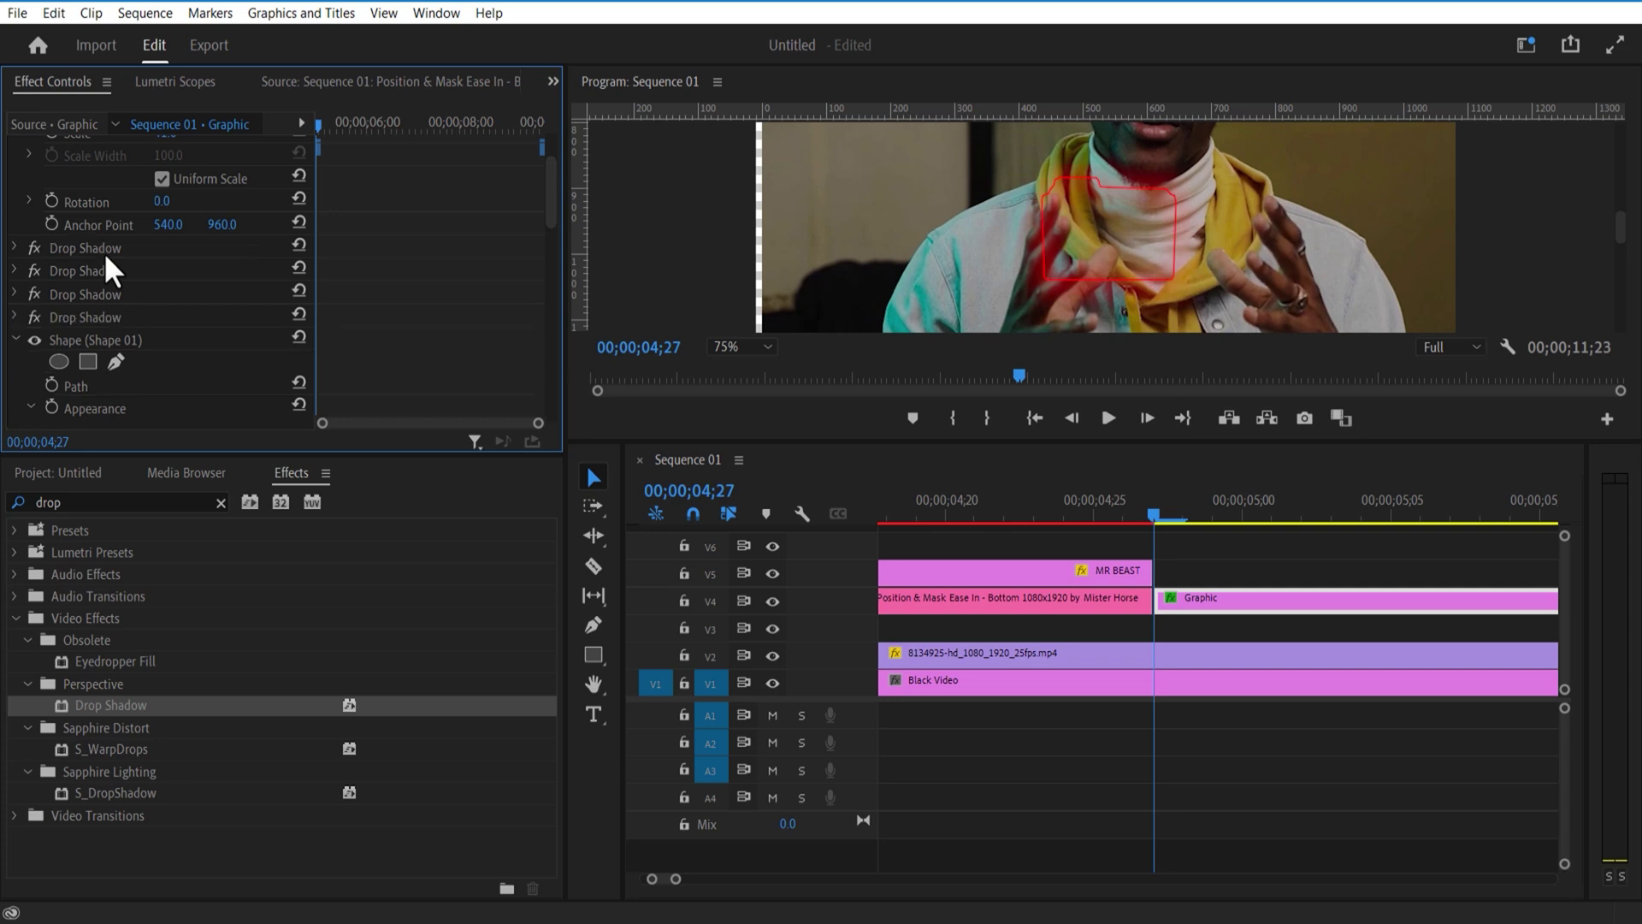
pyautogui.click(735, 347)
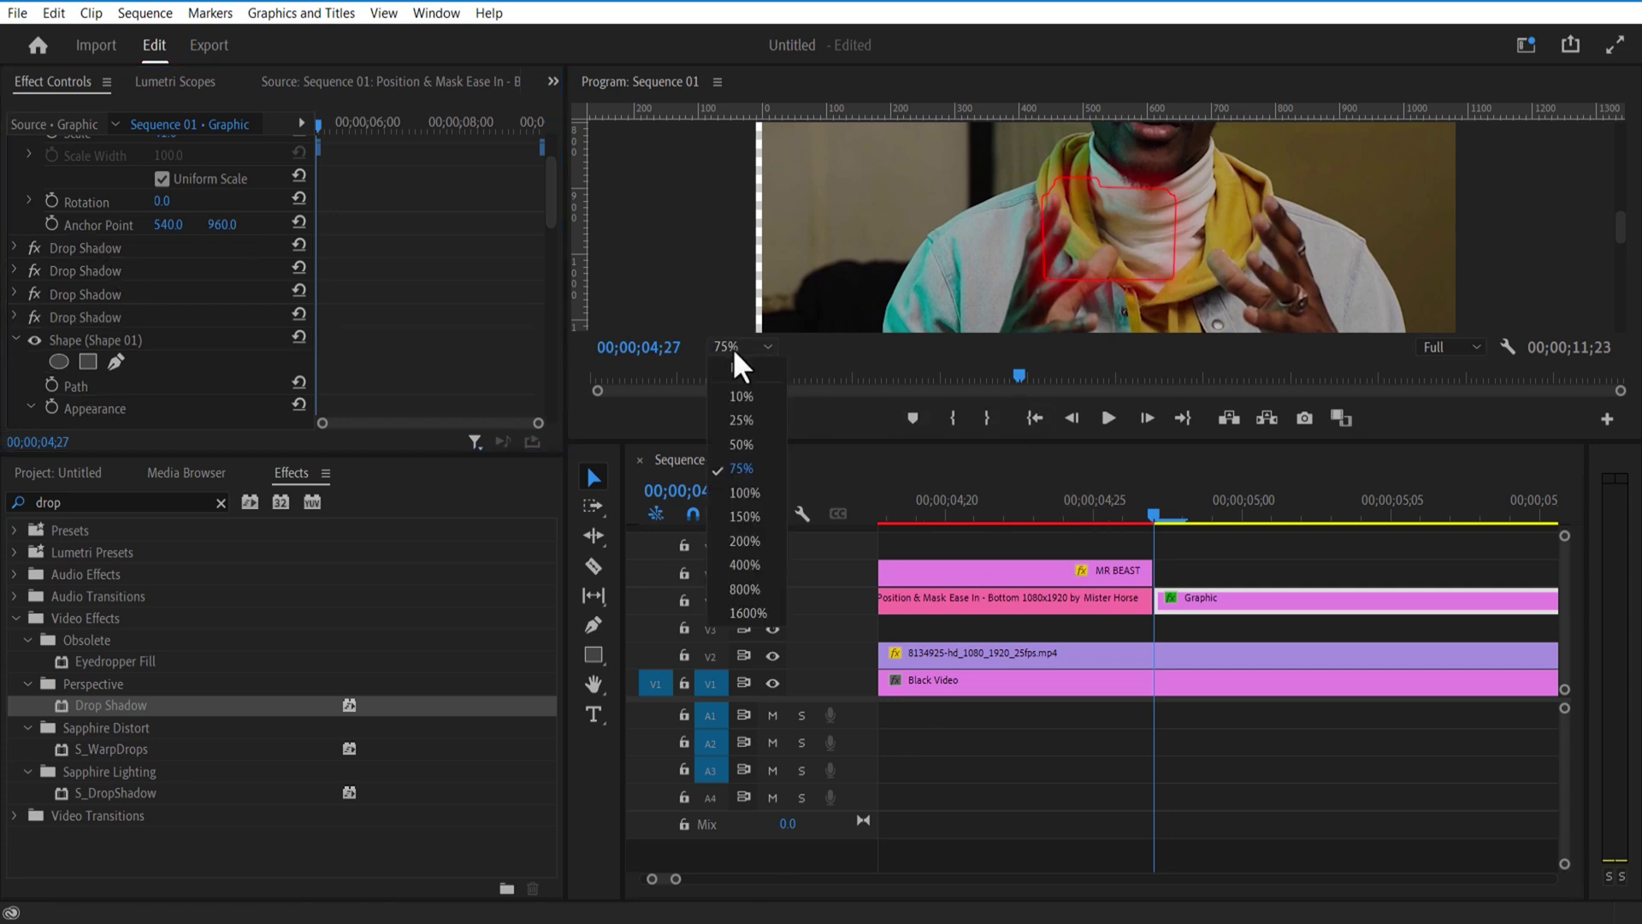
pyautogui.click(751, 391)
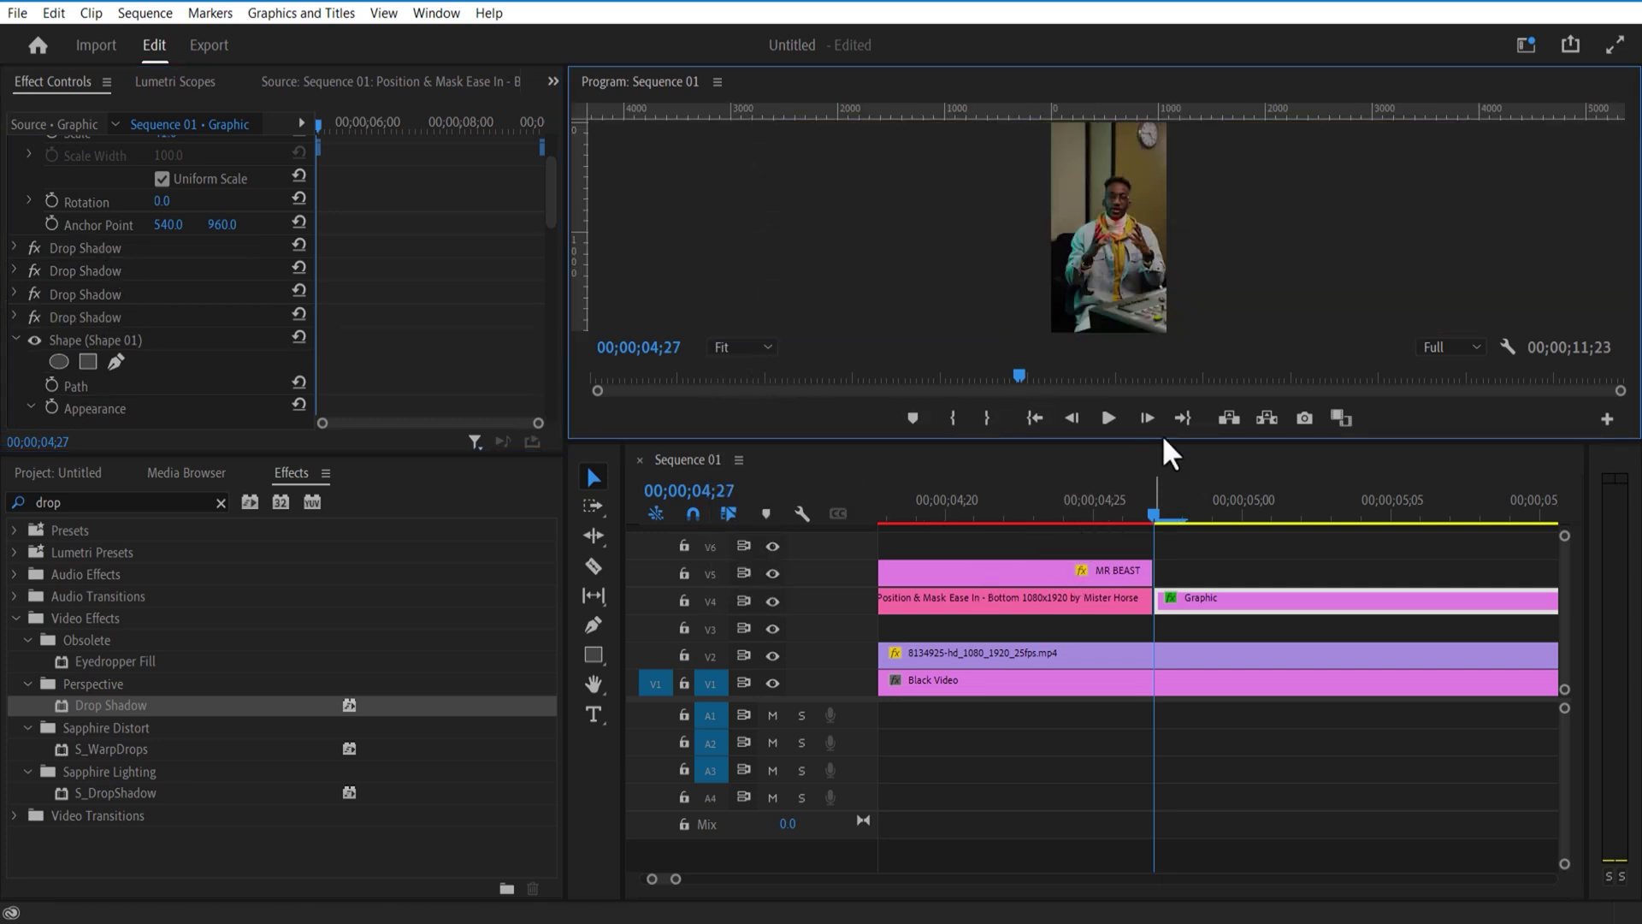
# - Draw a rectangle about 730 by 538 over the man's torso in a new graphic at 00;00;10;18
pyautogui.moveTo(1164, 442); pyautogui.dragTo(1184, 621)
pyautogui.moveTo(550, 212); pyautogui.dragTo(550, 285)
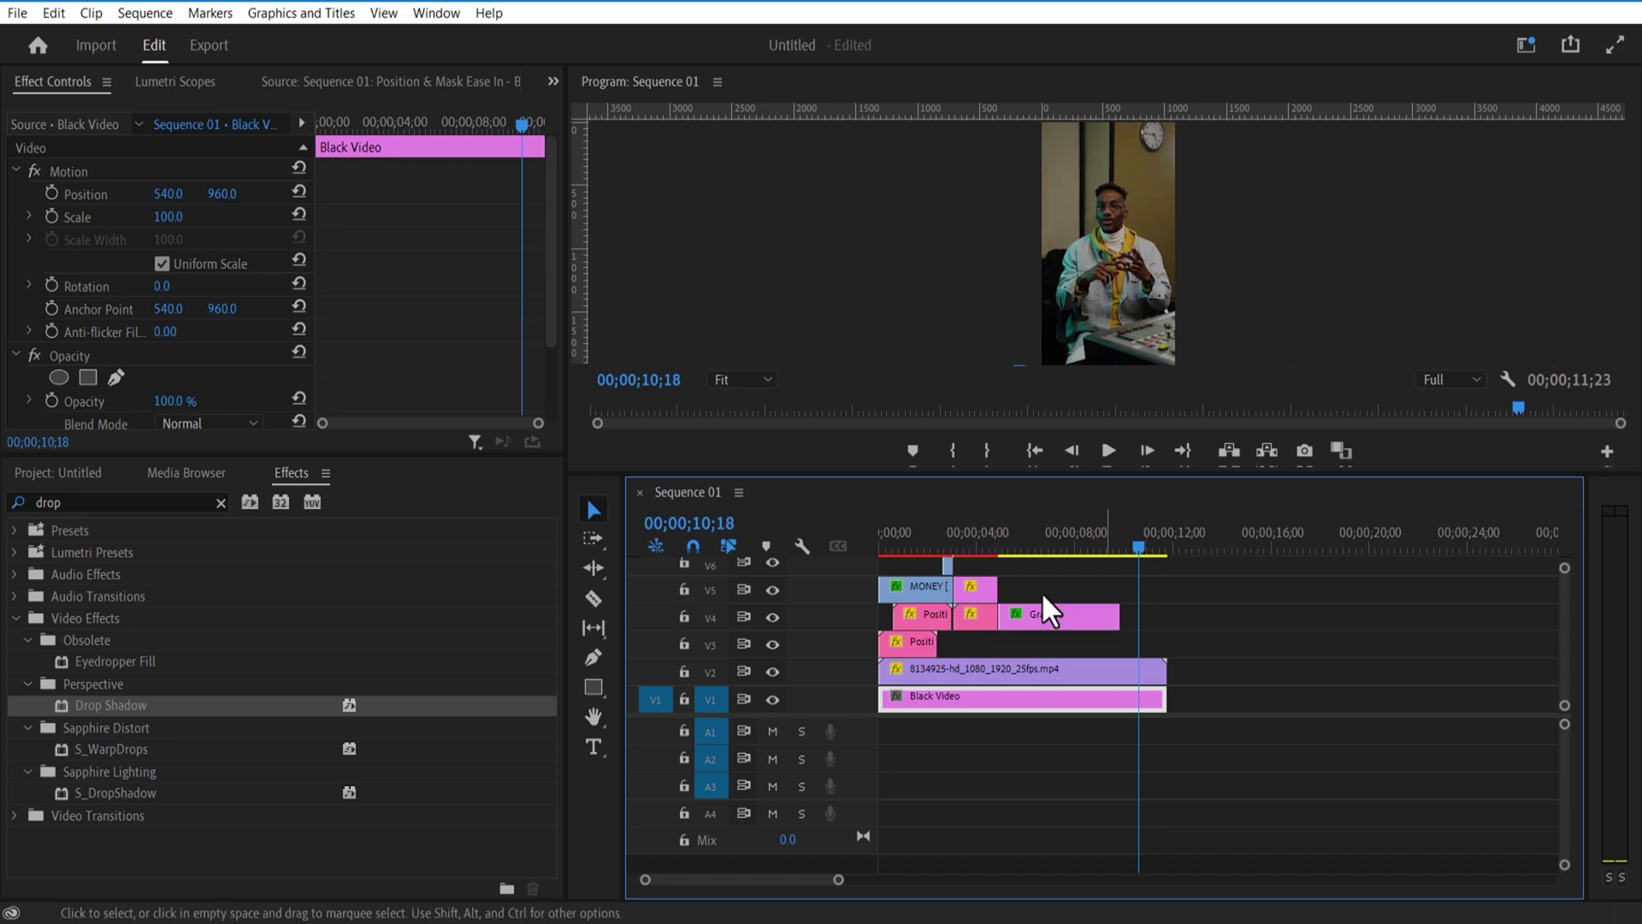
pyautogui.click(592, 691)
pyautogui.moveTo(1084, 494); pyautogui.dragTo(1084, 657)
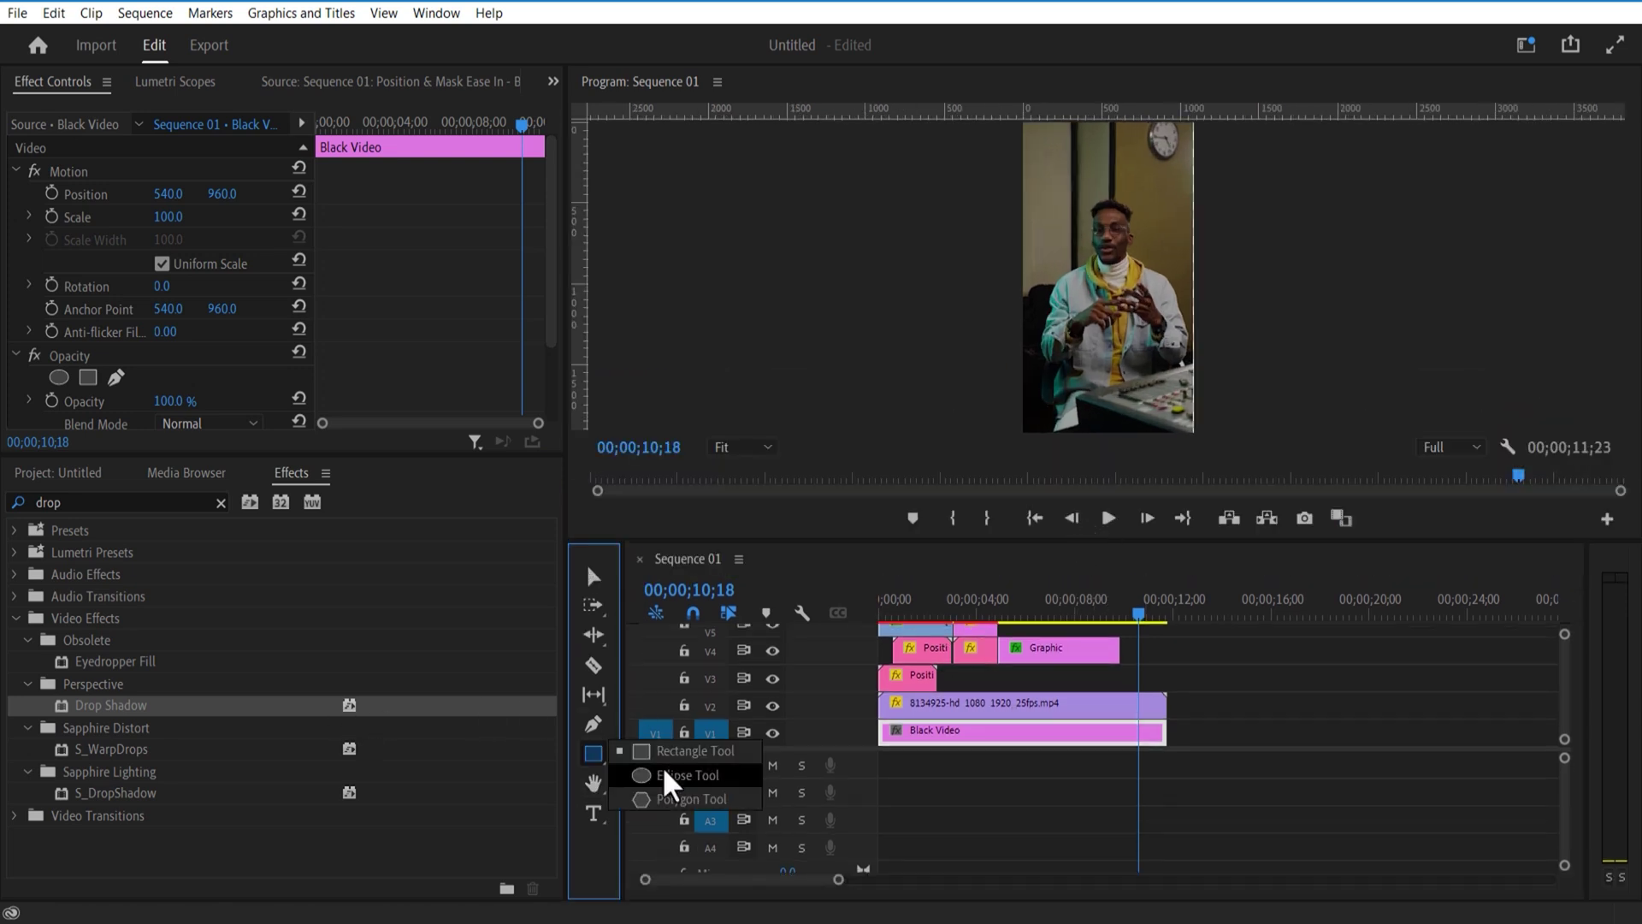
pyautogui.moveTo(1039, 316)
pyautogui.mouseDown()
pyautogui.moveTo(1136, 428)
pyautogui.moveTo(1202, 439)
pyautogui.mouseUp()
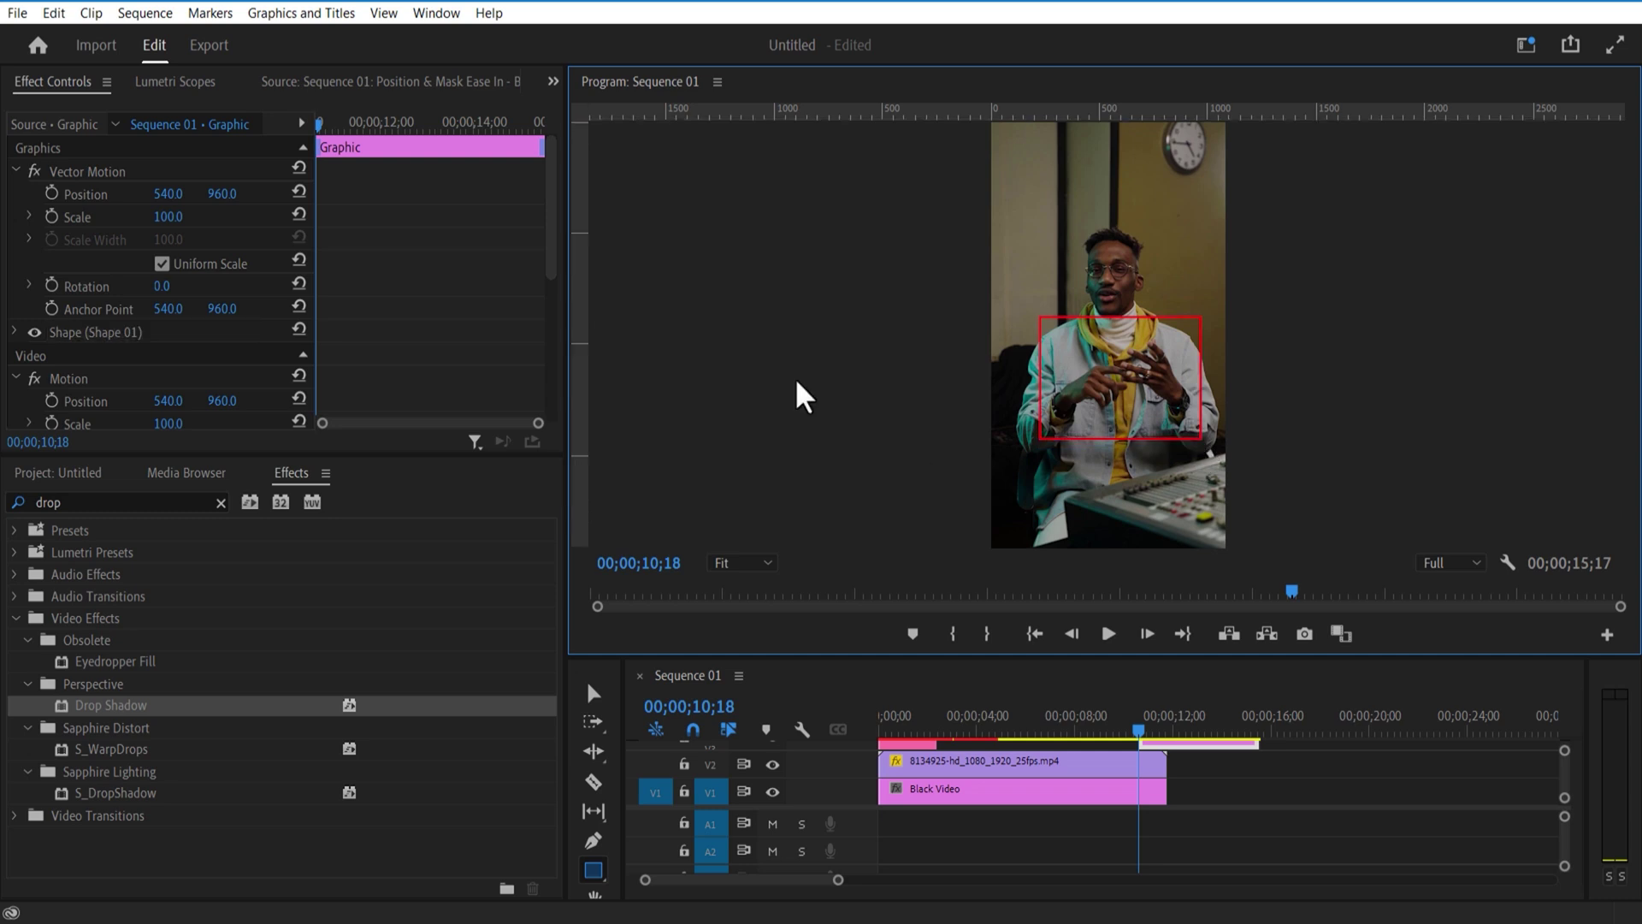
# - Turn off the rectangle's stroke and give it a solid white fill
pyautogui.moveTo(547, 268); pyautogui.dragTo(258, 304)
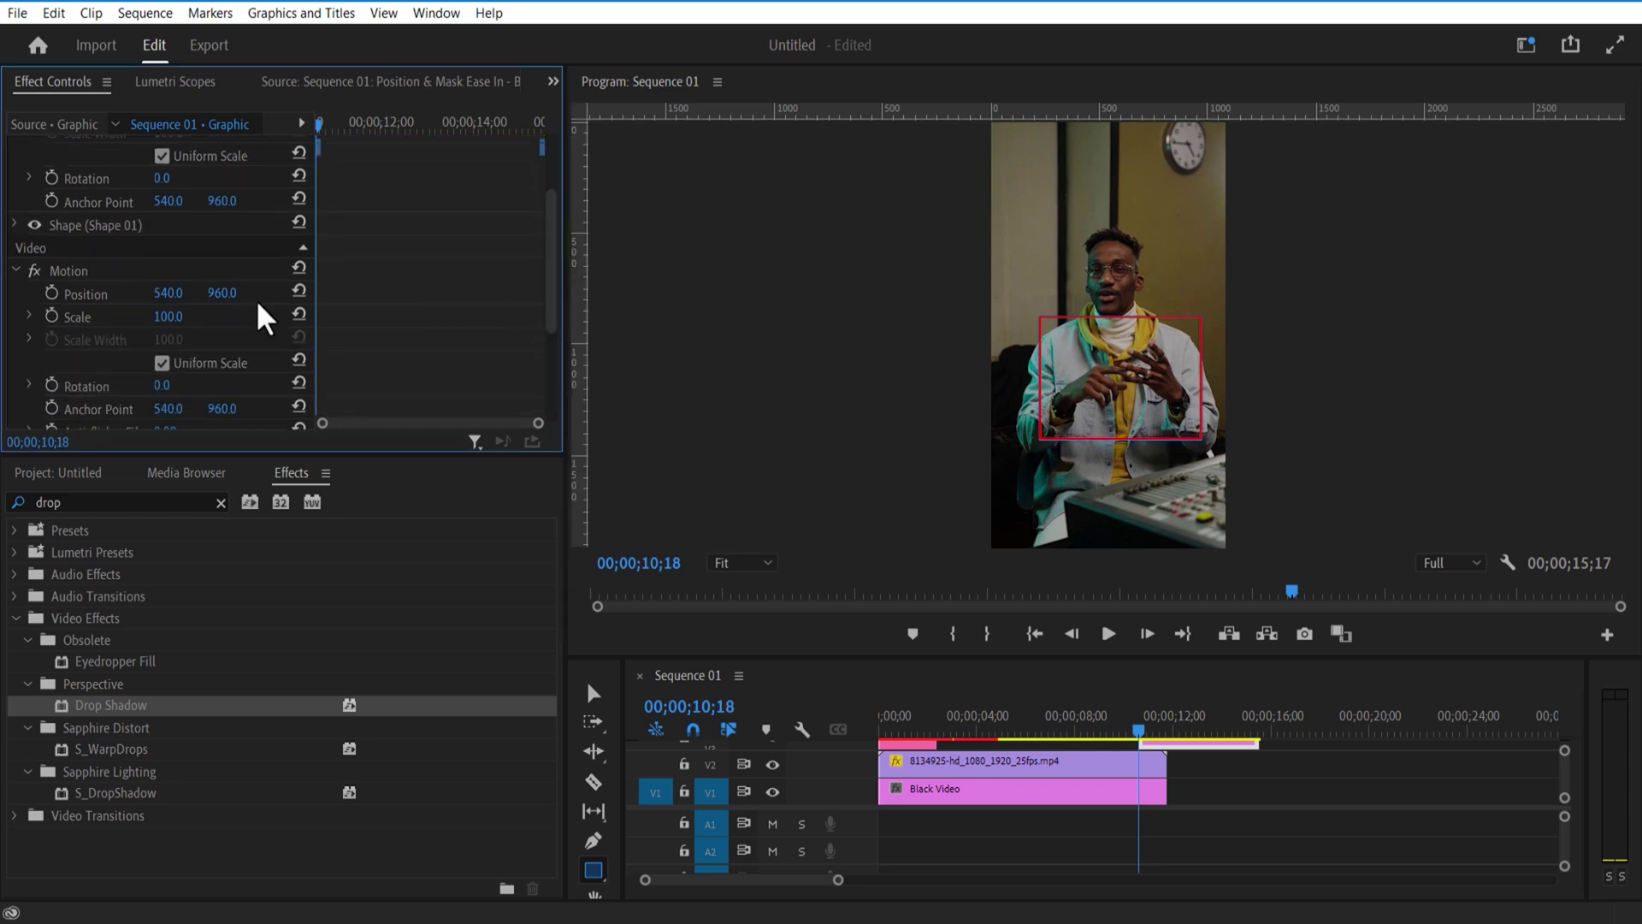
pyautogui.click(96, 227)
pyautogui.click(14, 224)
pyautogui.scroll(-1, 51, 299)
pyautogui.click(64, 373)
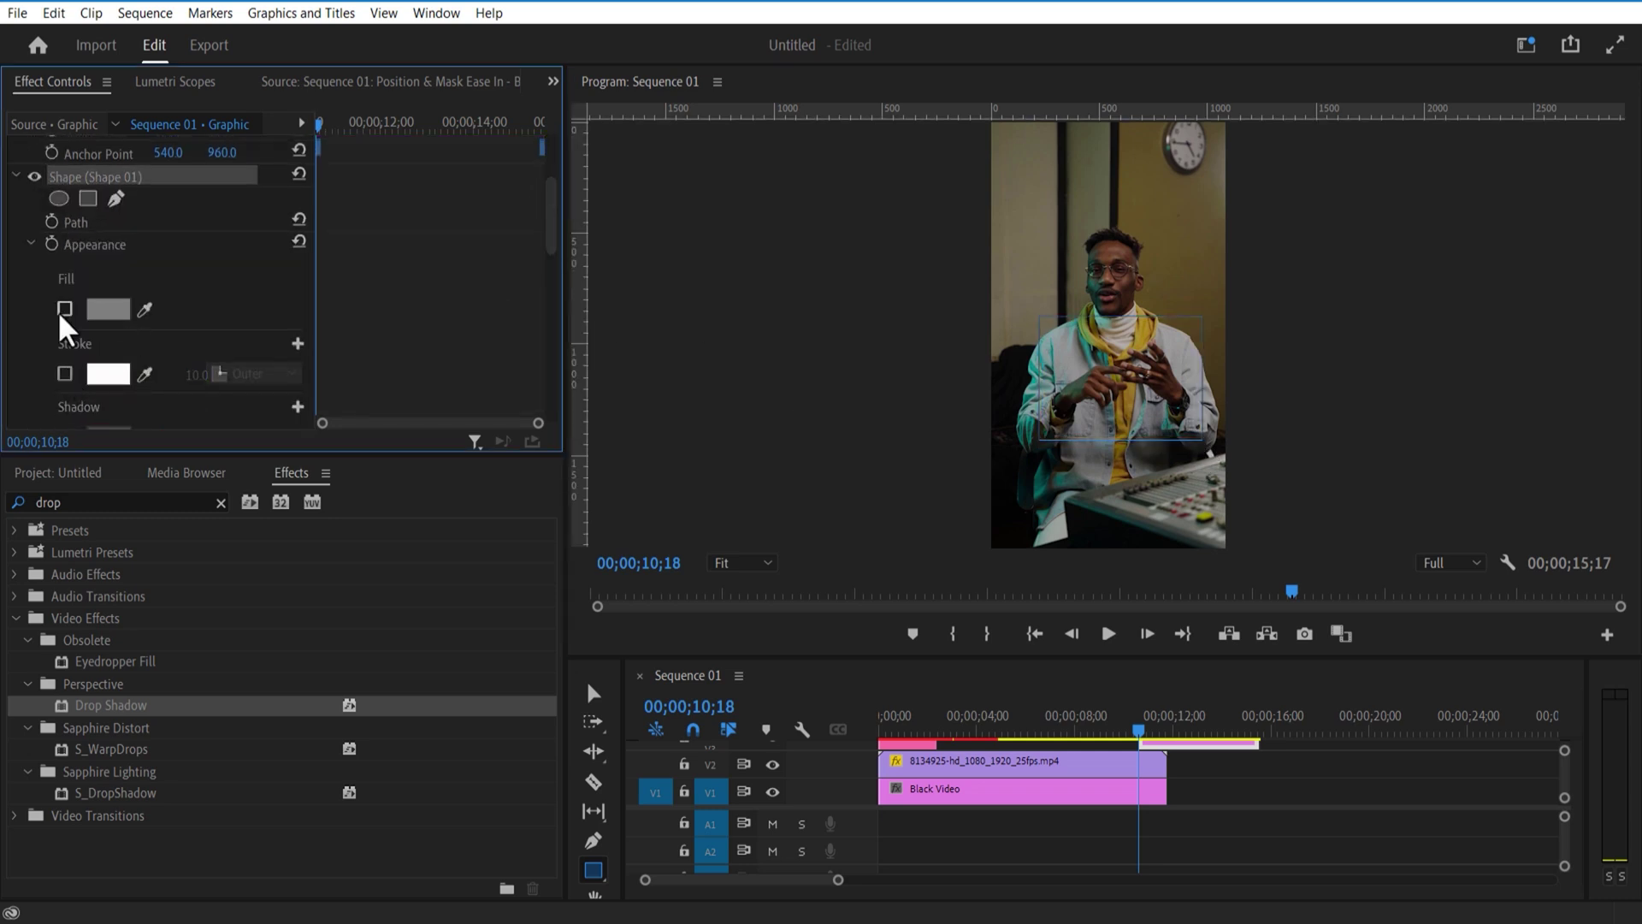
pyautogui.click(64, 309)
pyautogui.click(107, 309)
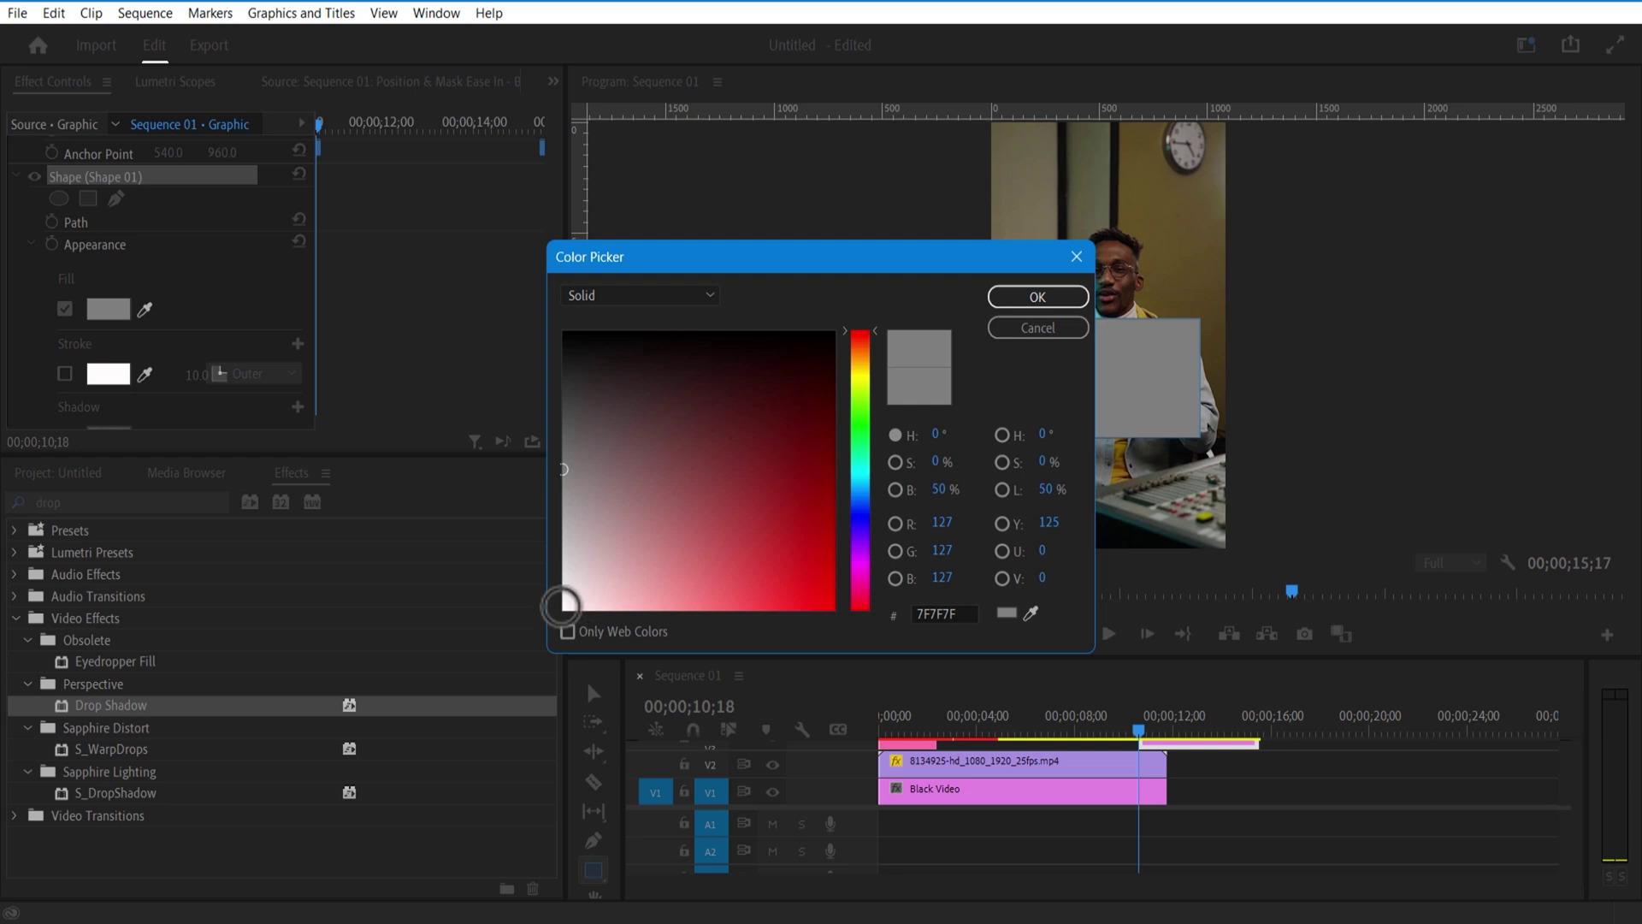
pyautogui.click(560, 606)
pyautogui.click(1037, 297)
# - Round the white rectangle's corners to 7.3 in its Essential Graphics properties
pyautogui.scroll(3, 267, 356)
pyautogui.click(1090, 357)
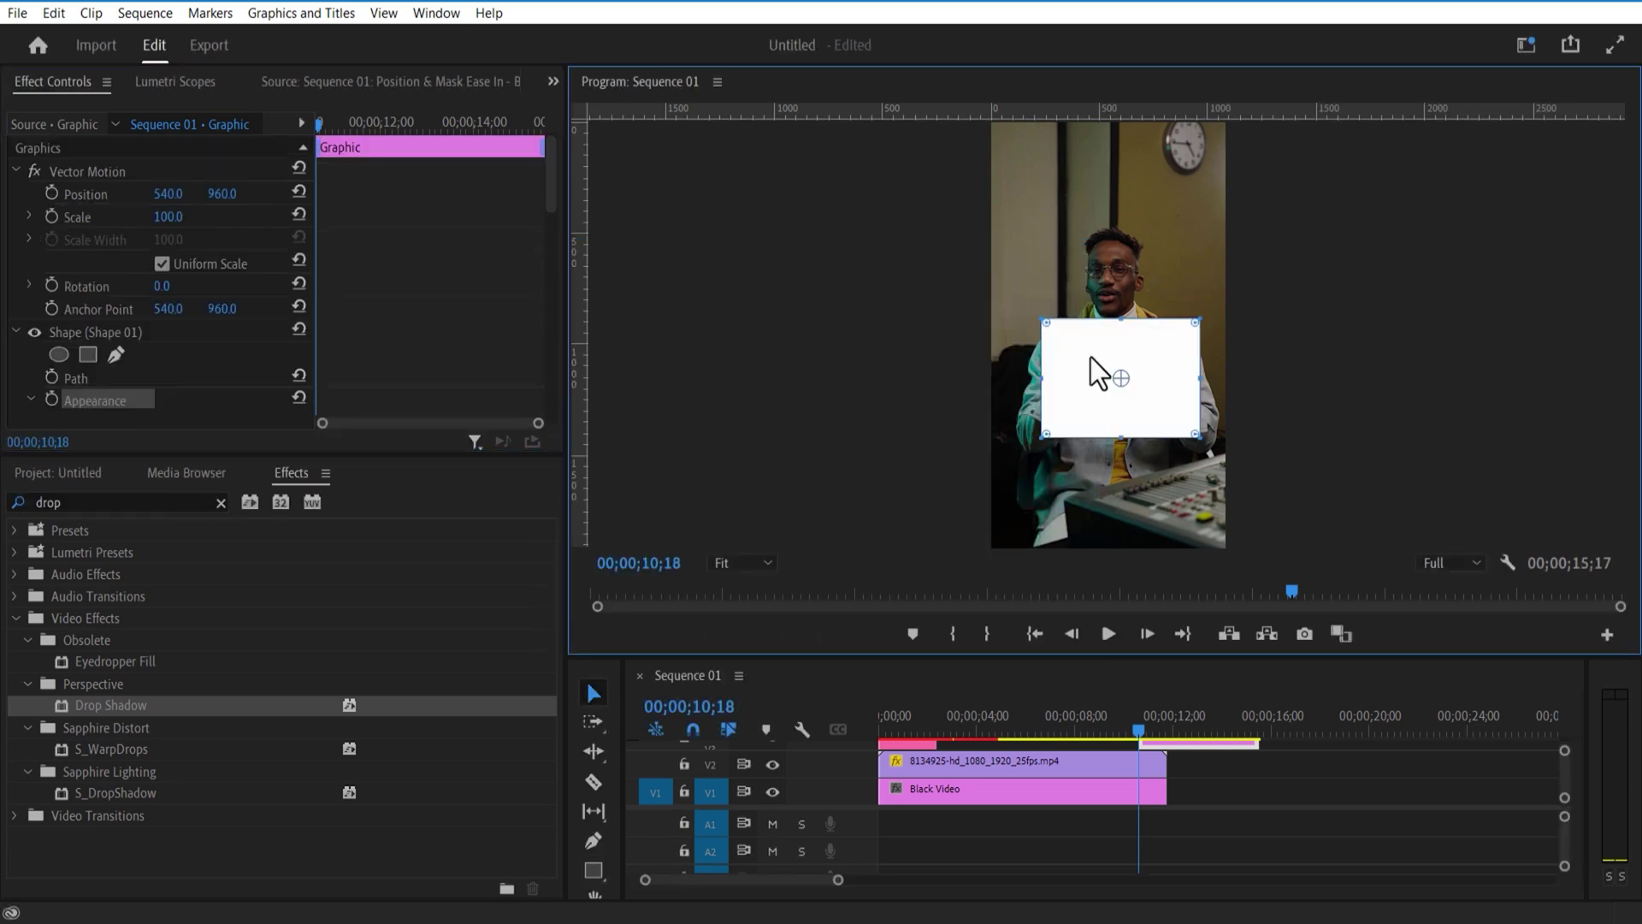
pyautogui.click(439, 17)
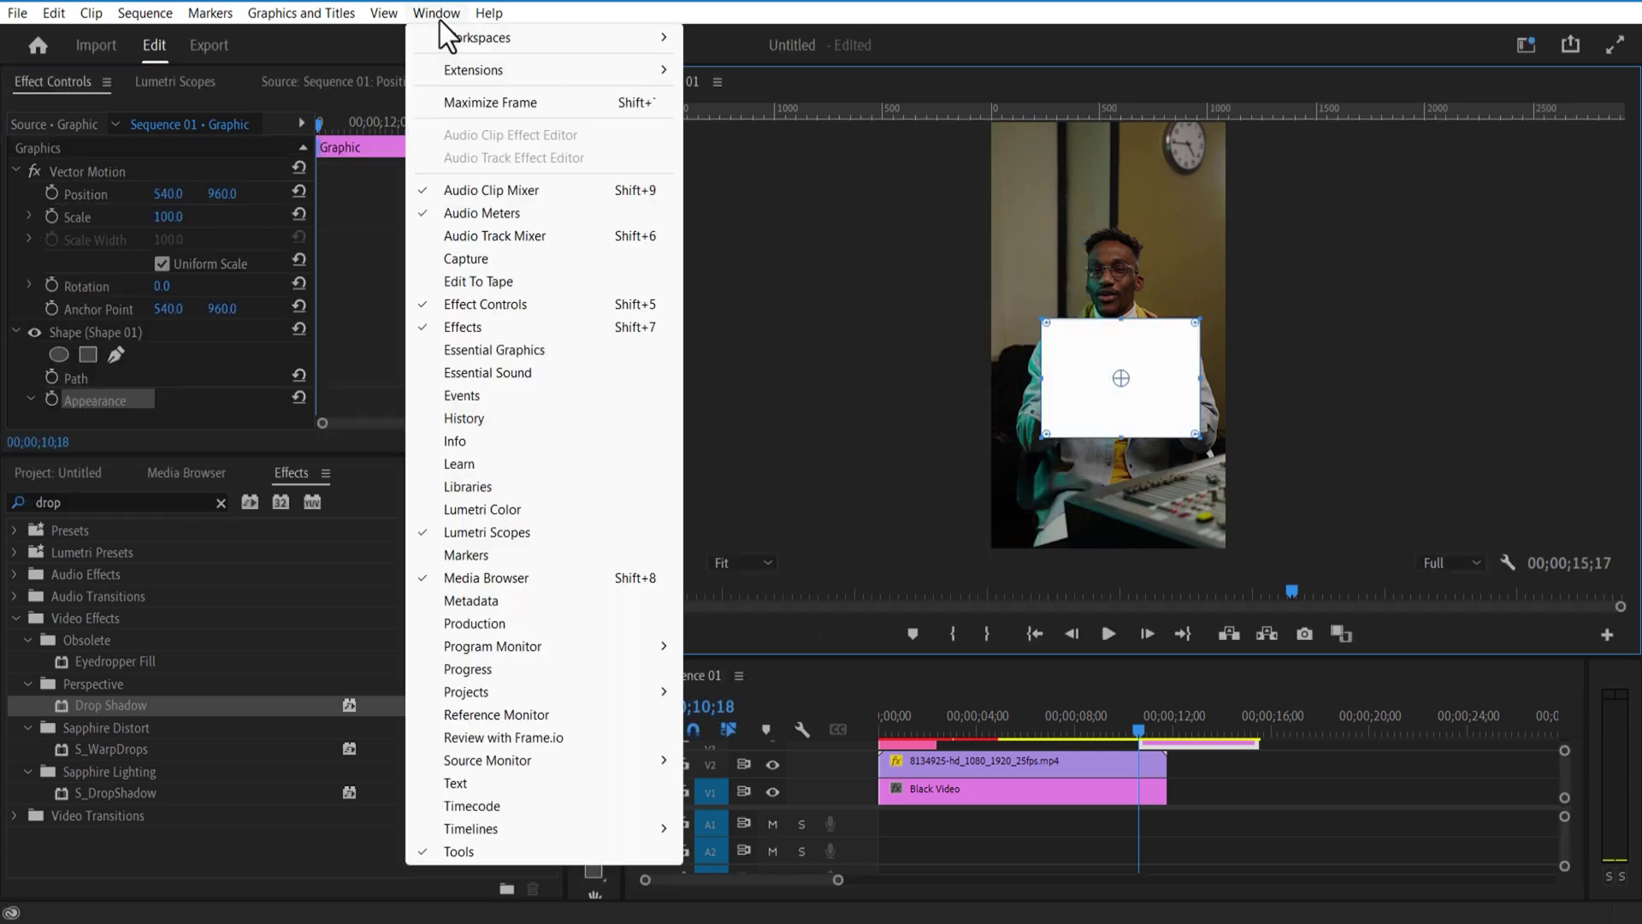
pyautogui.click(482, 351)
pyautogui.click(544, 261)
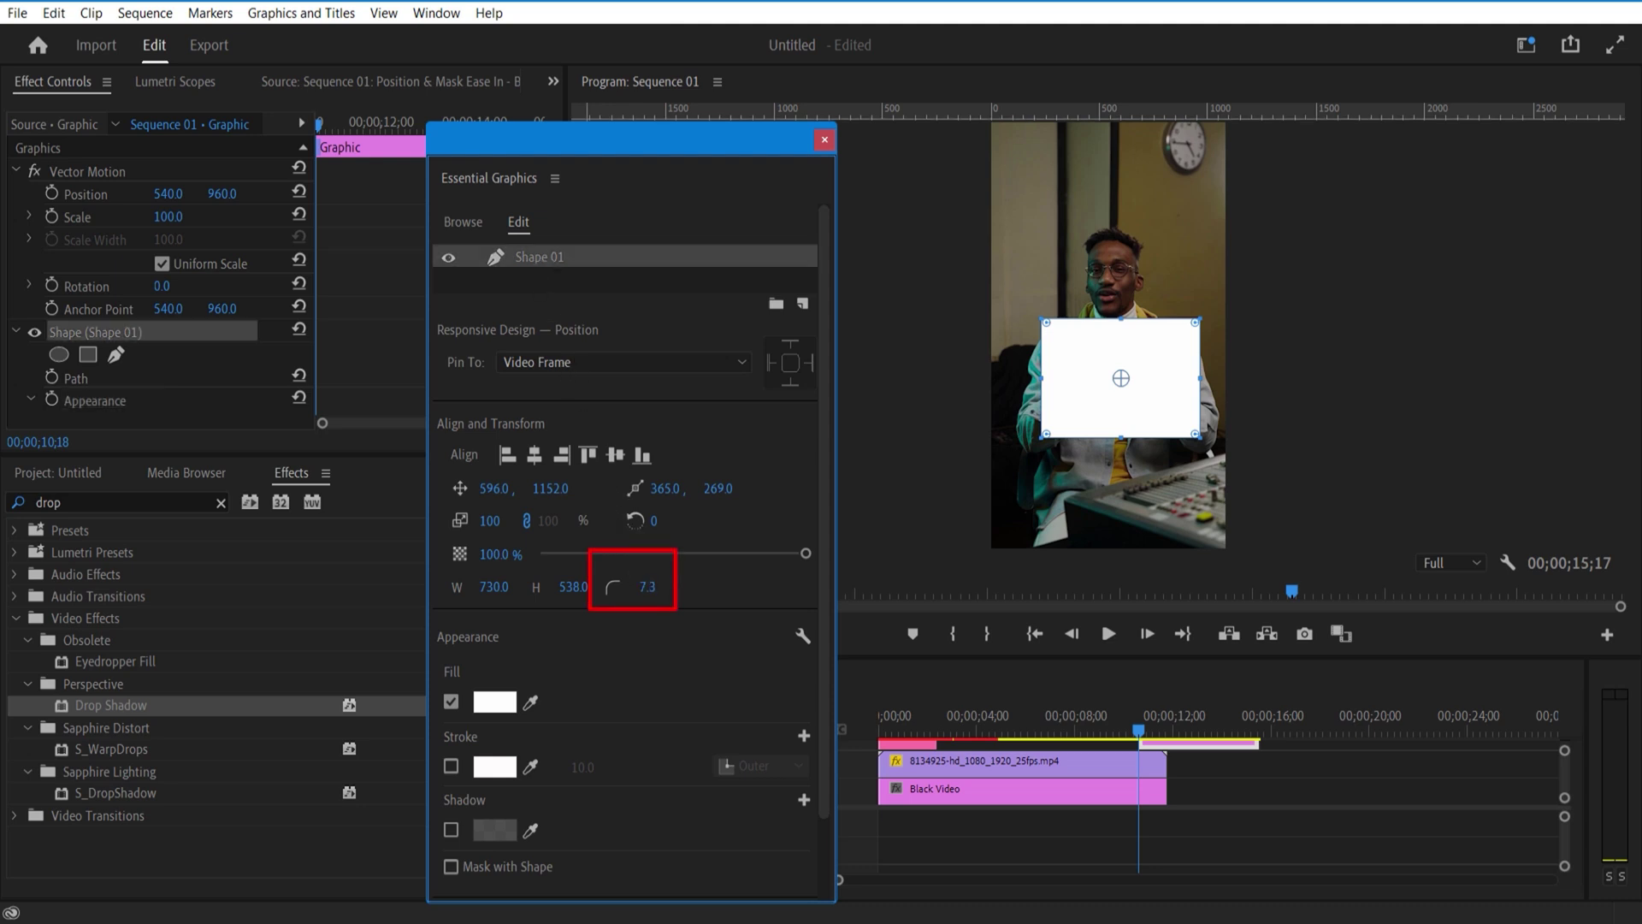
pyautogui.click(825, 139)
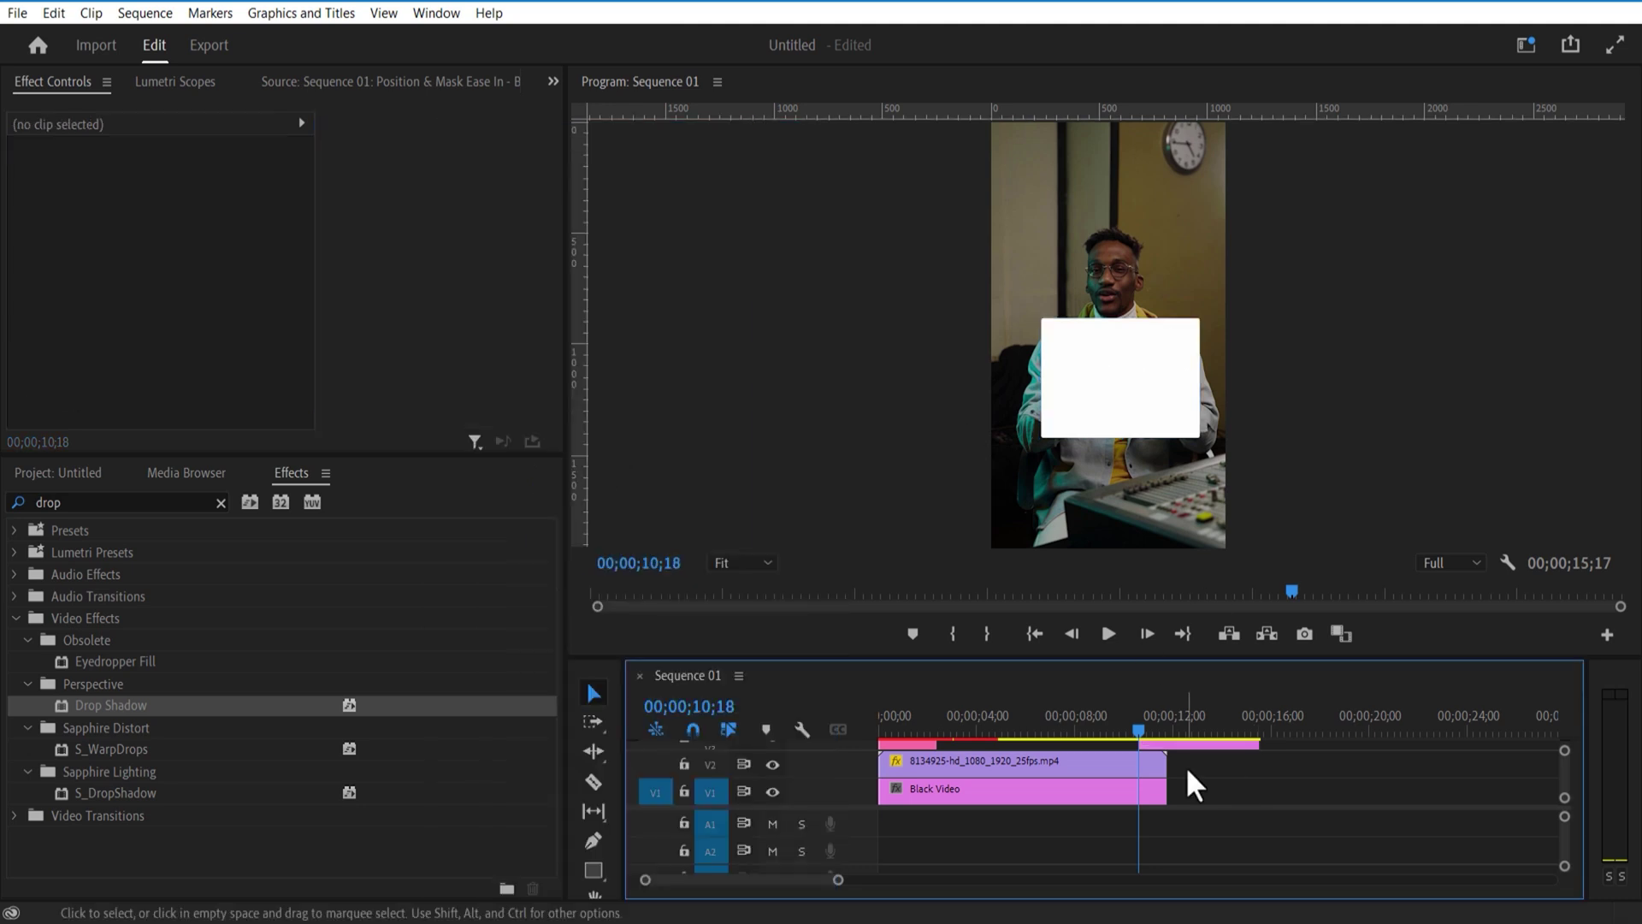
# - Add a thin rectangle across the upper edge of the white window shape as a header and fill it light grey
pyautogui.moveTo(1027, 363); pyautogui.dragTo(1220, 381)
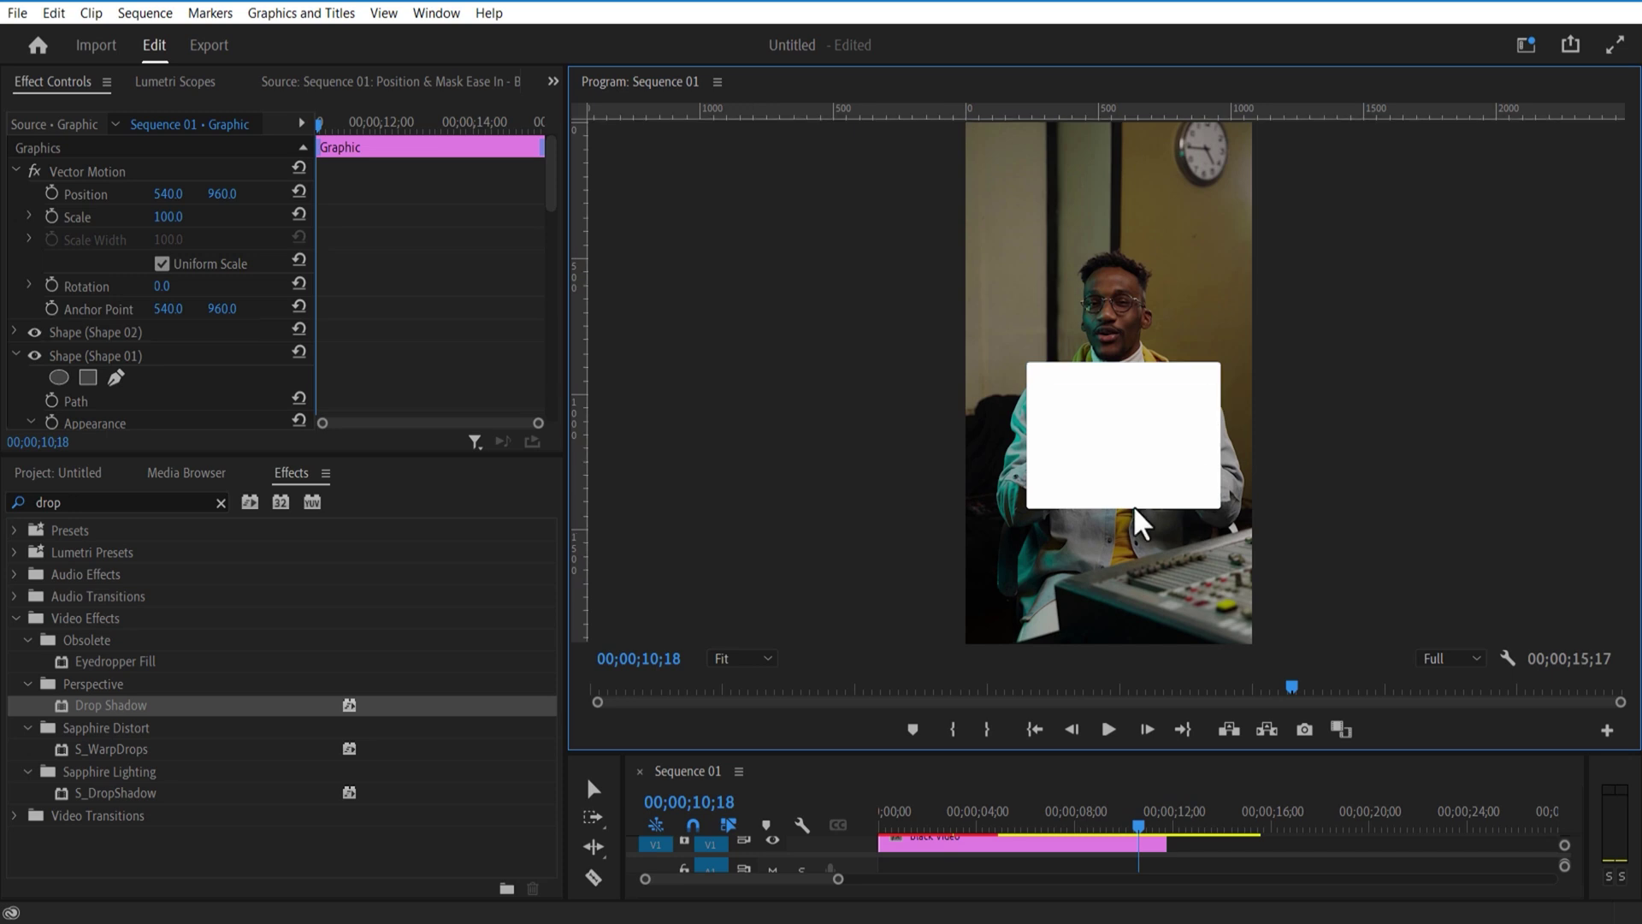
pyautogui.click(13, 332)
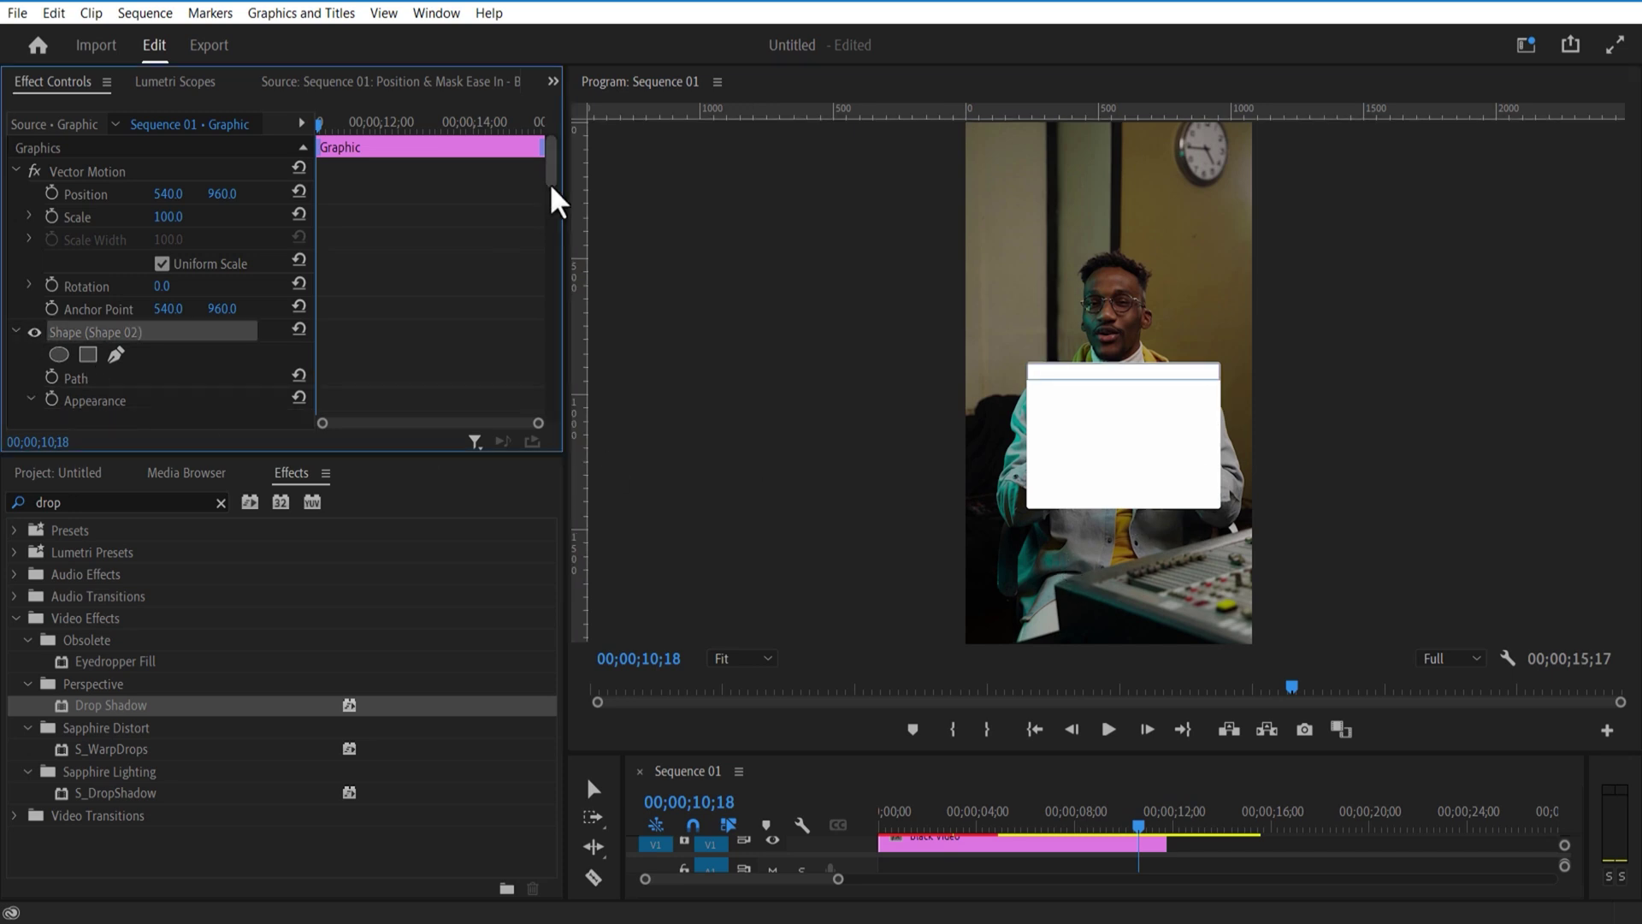
pyautogui.scroll(-3, 553, 194)
pyautogui.click(107, 281)
pyautogui.press('Return')
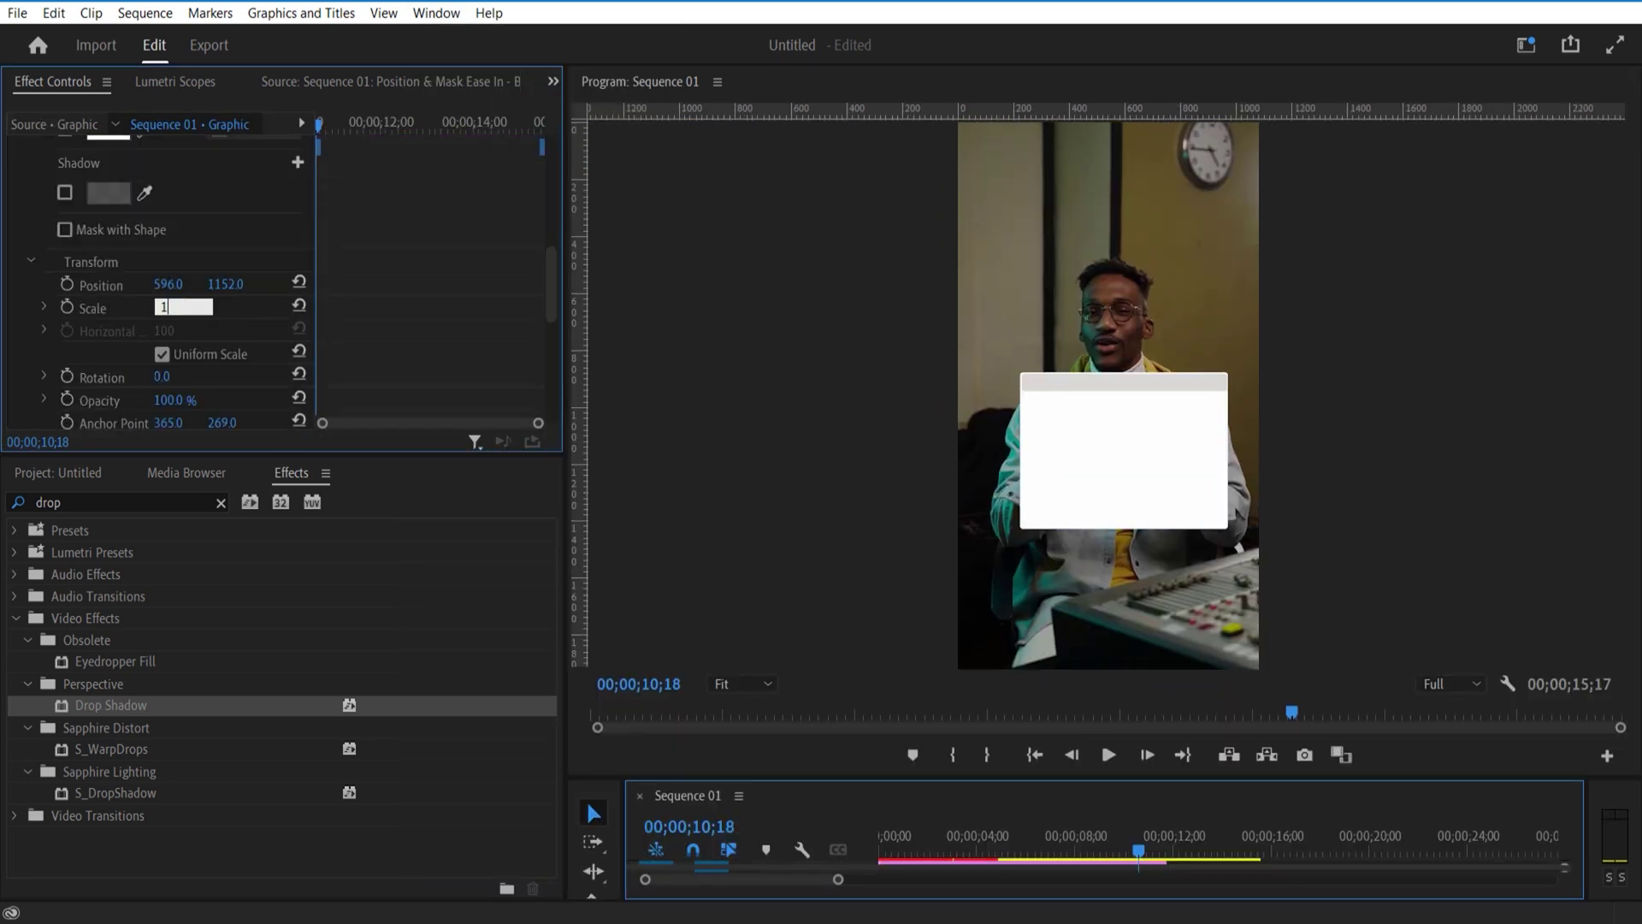
# - Draw three small circles as separate graphics on V4 to V6 for the window buttons, filled green, yellow and red FC0126
pyautogui.moveTo(1070, 788); pyautogui.dragTo(1070, 496)
pyautogui.click(1257, 624)
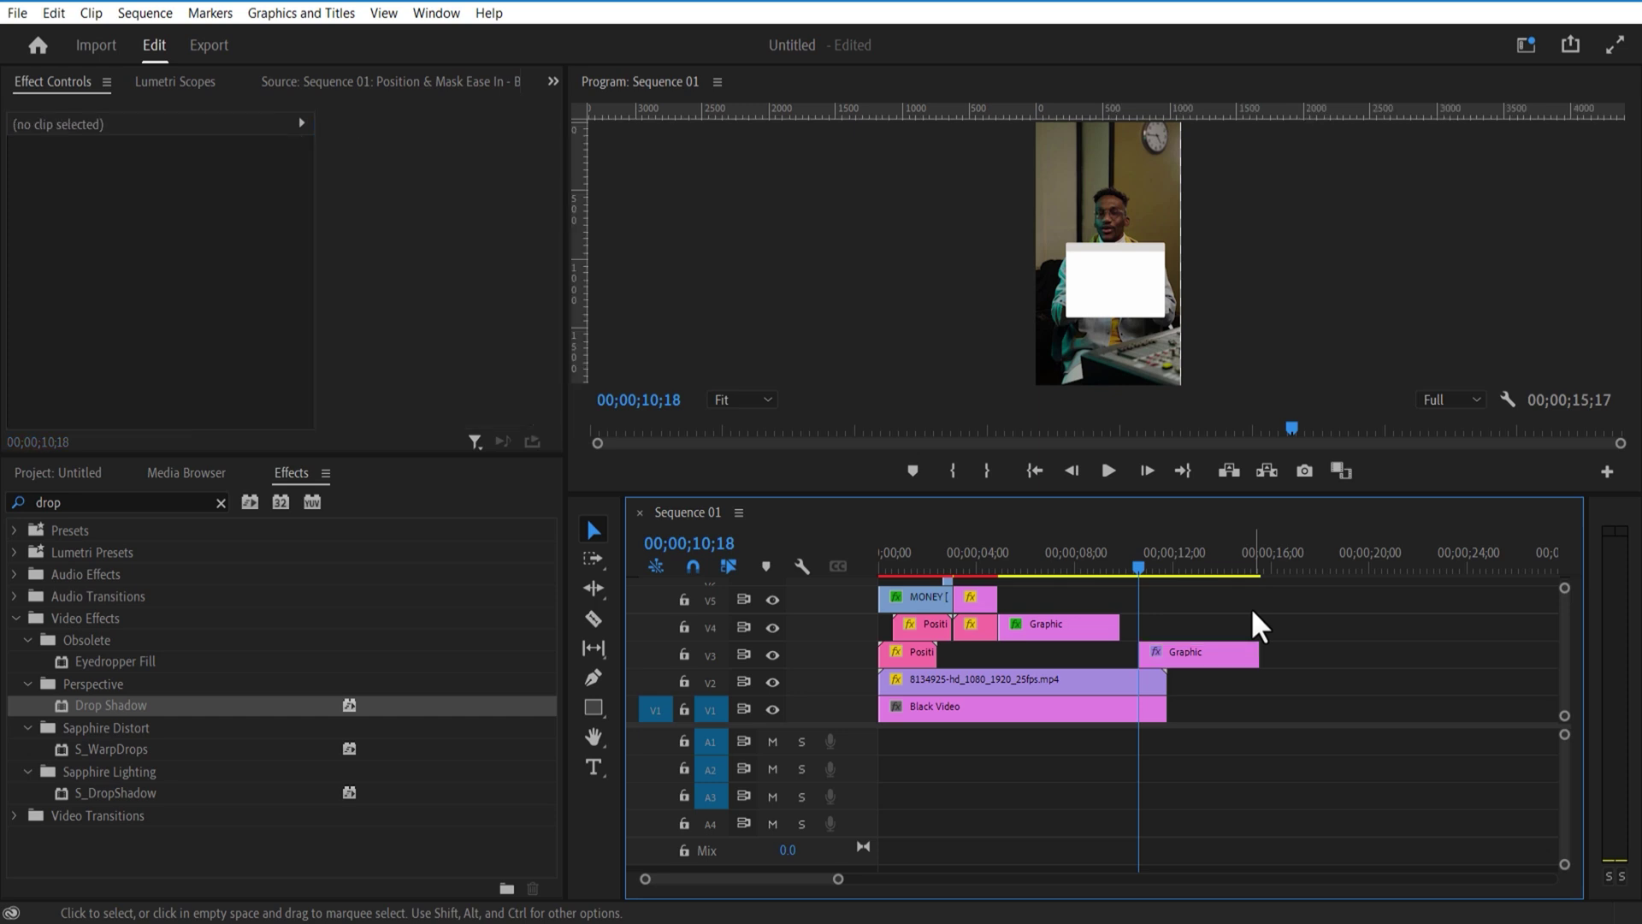
pyautogui.moveTo(593, 707); pyautogui.dragTo(670, 732)
pyautogui.moveTo(1112, 496); pyautogui.dragTo(1118, 774)
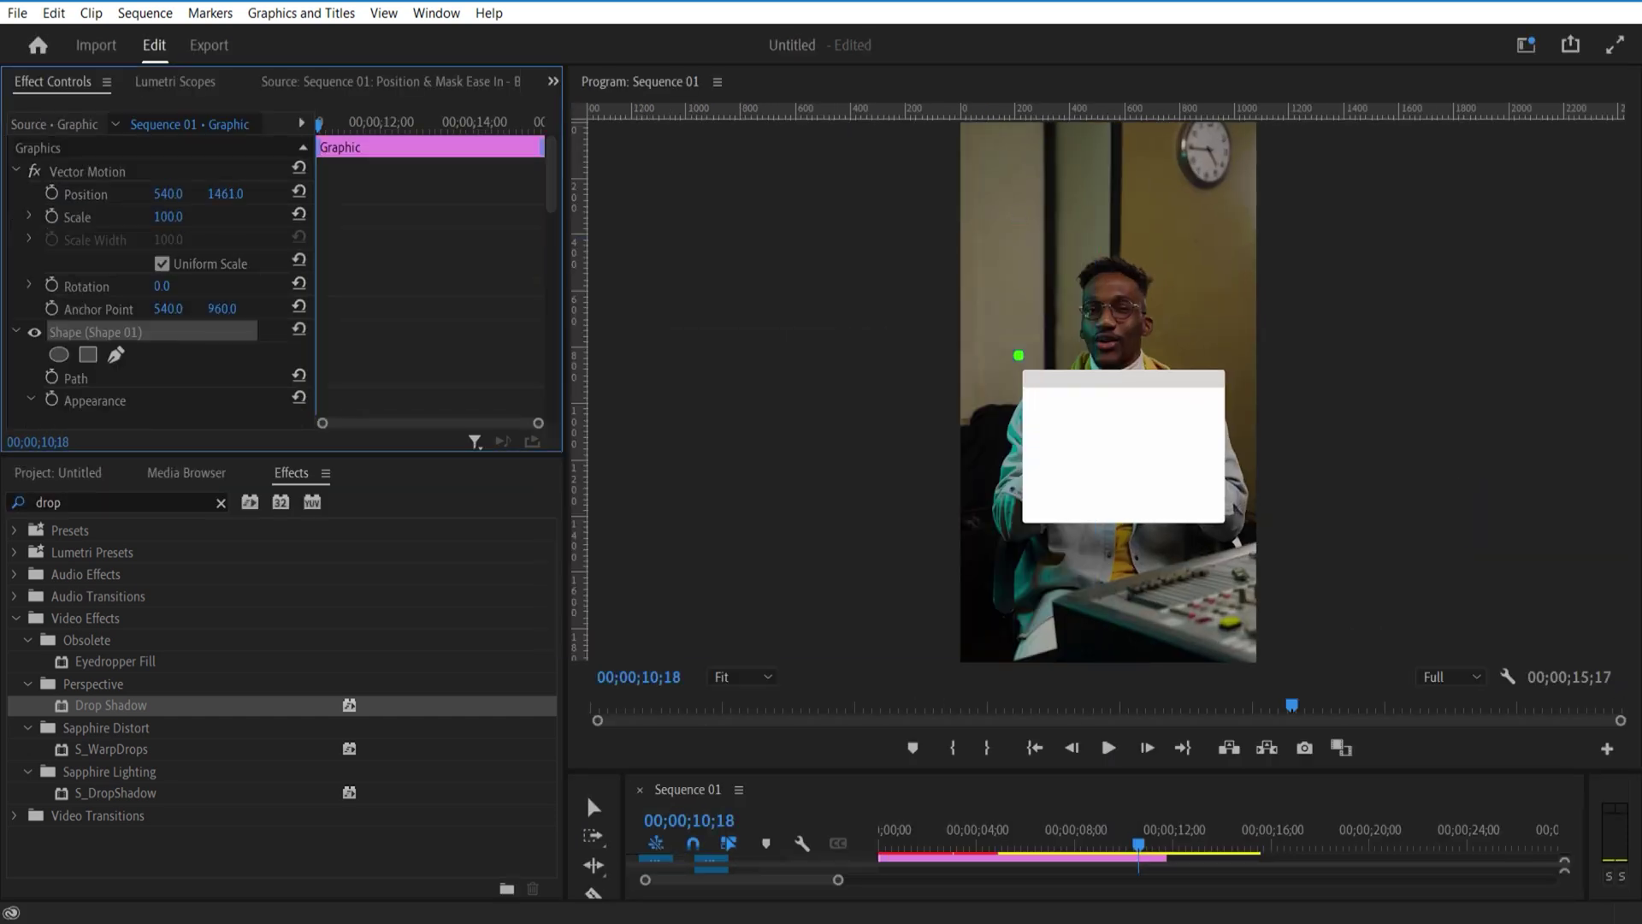
pyautogui.moveTo(1118, 774)
pyautogui.mouseDown()
pyautogui.moveTo(1062, 517)
pyautogui.moveTo(1069, 717)
pyautogui.mouseUp()
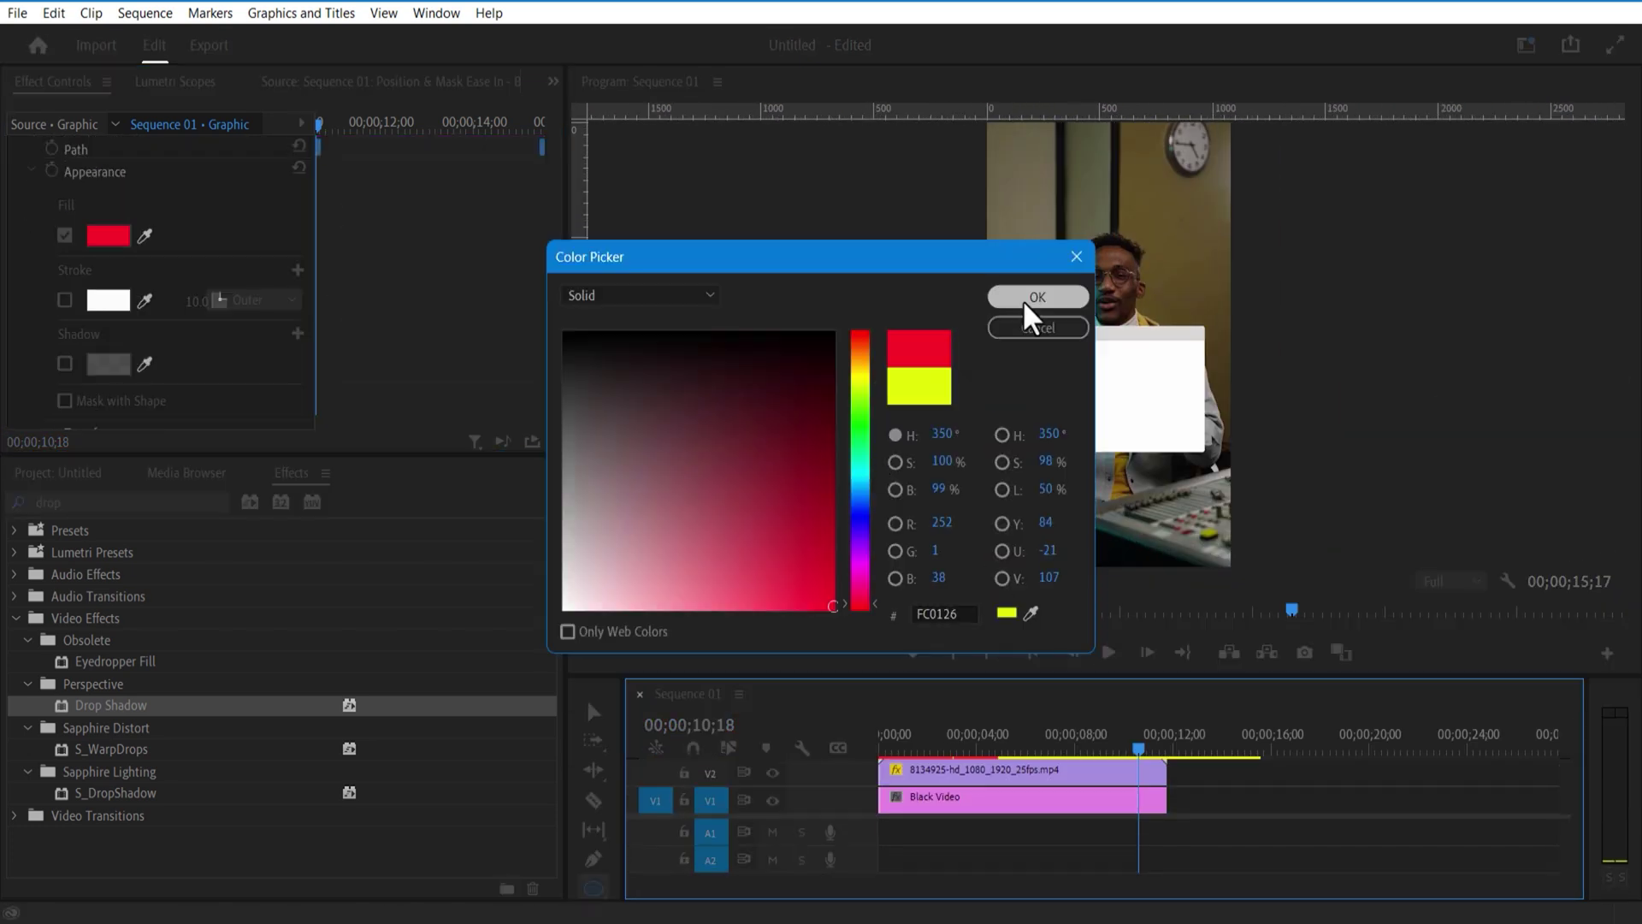
pyautogui.click(1032, 301)
pyautogui.moveTo(1100, 671); pyautogui.dragTo(1099, 419)
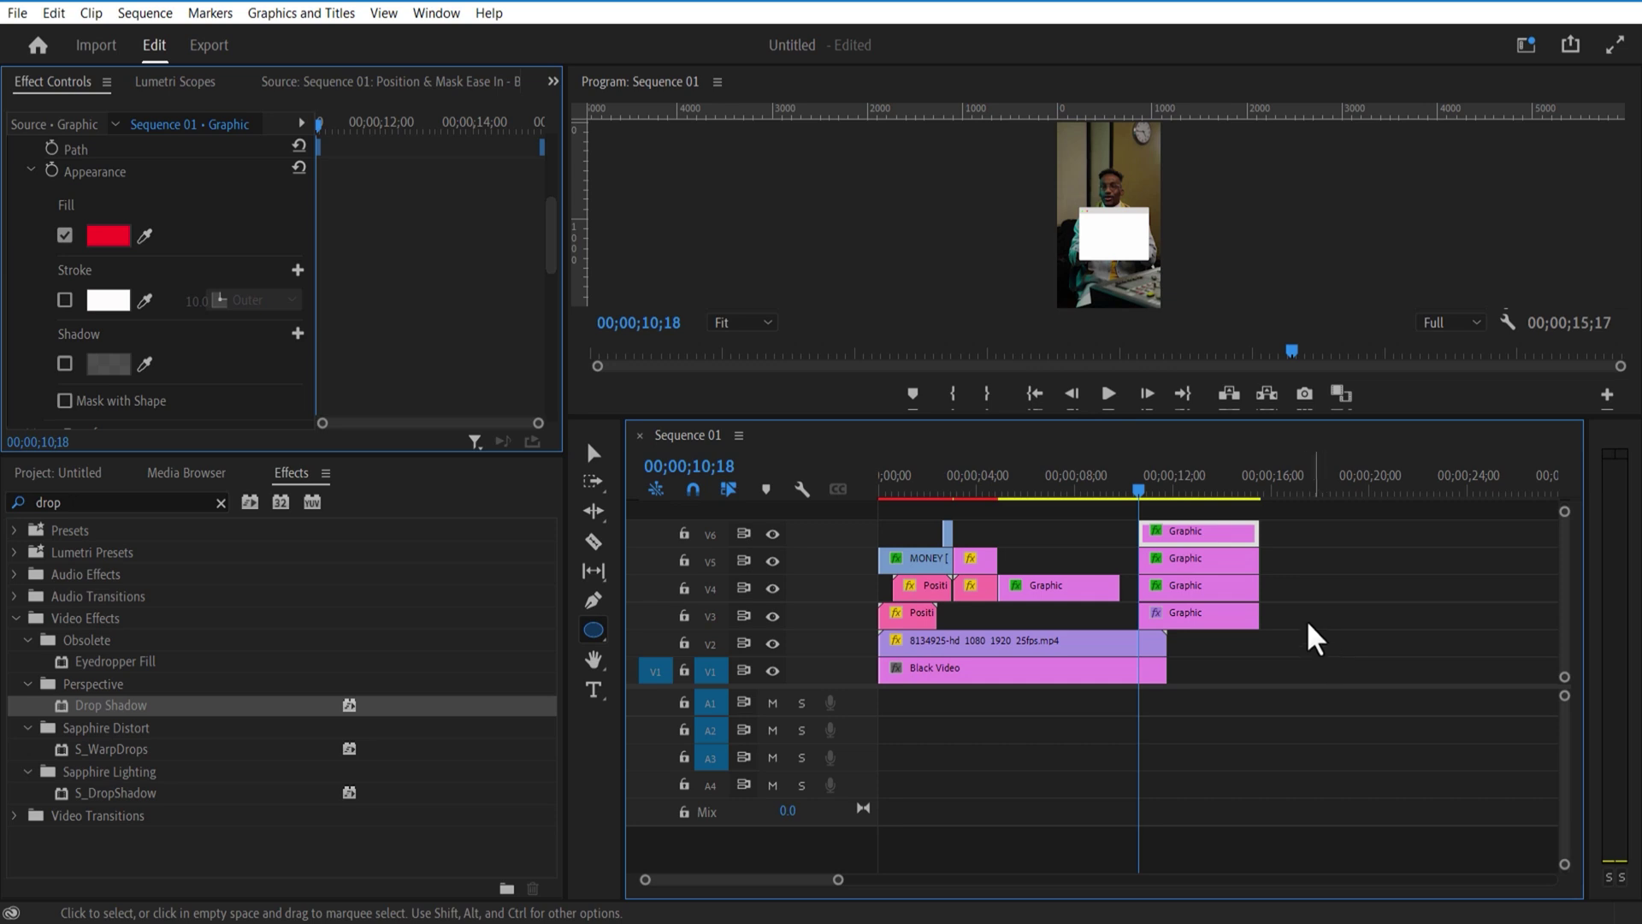
# - Nest the window graphic and the three circle graphics into a sequence named mac screen
pyautogui.moveTo(1308, 628); pyautogui.dragTo(1146, 518)
pyautogui.rightClick(1182, 552)
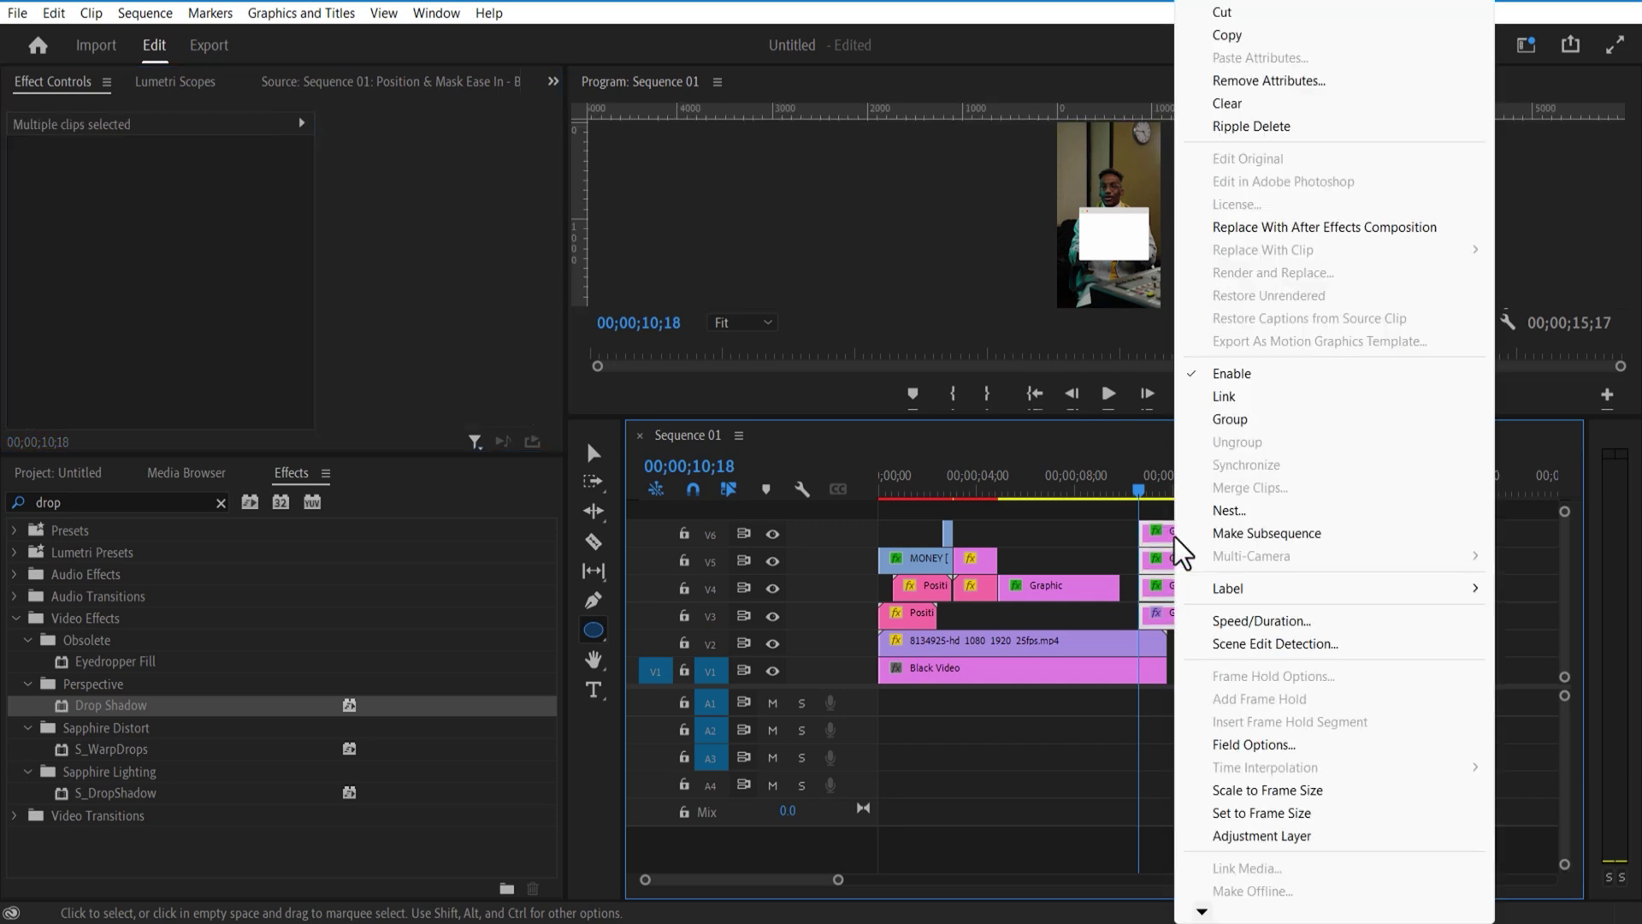
pyautogui.click(1230, 511)
pyautogui.write('mac scree')
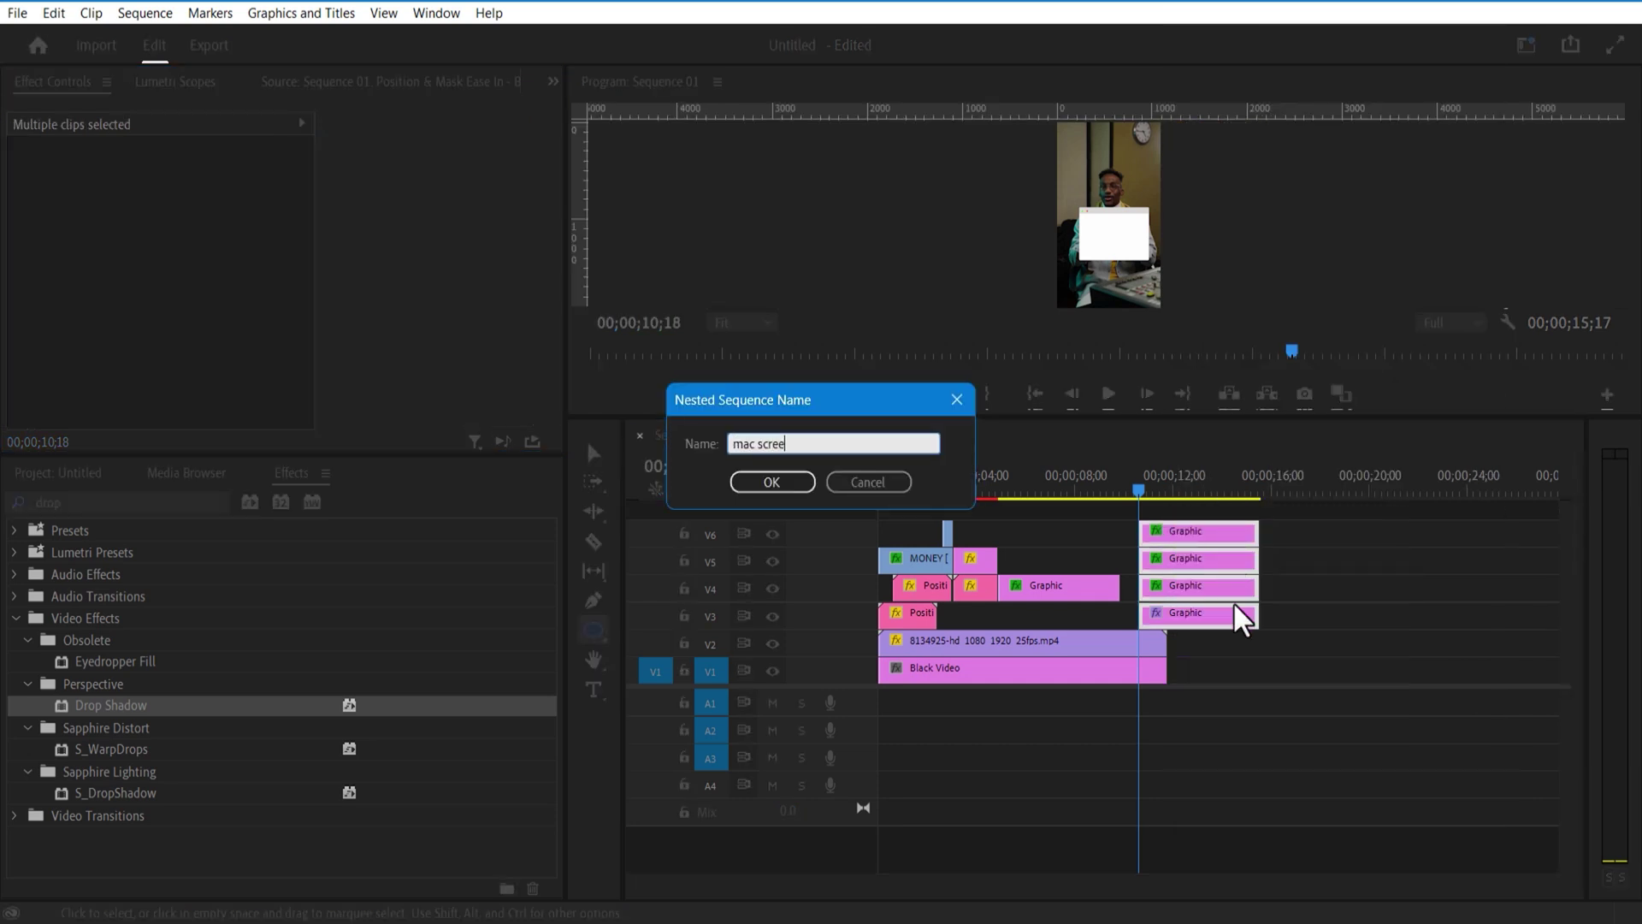
pyautogui.write('n')
pyautogui.press('Return')
# - Move the mac screen clip on V3 directly beneath the folder outline graphic and scale it to about 28
pyautogui.click(1020, 489)
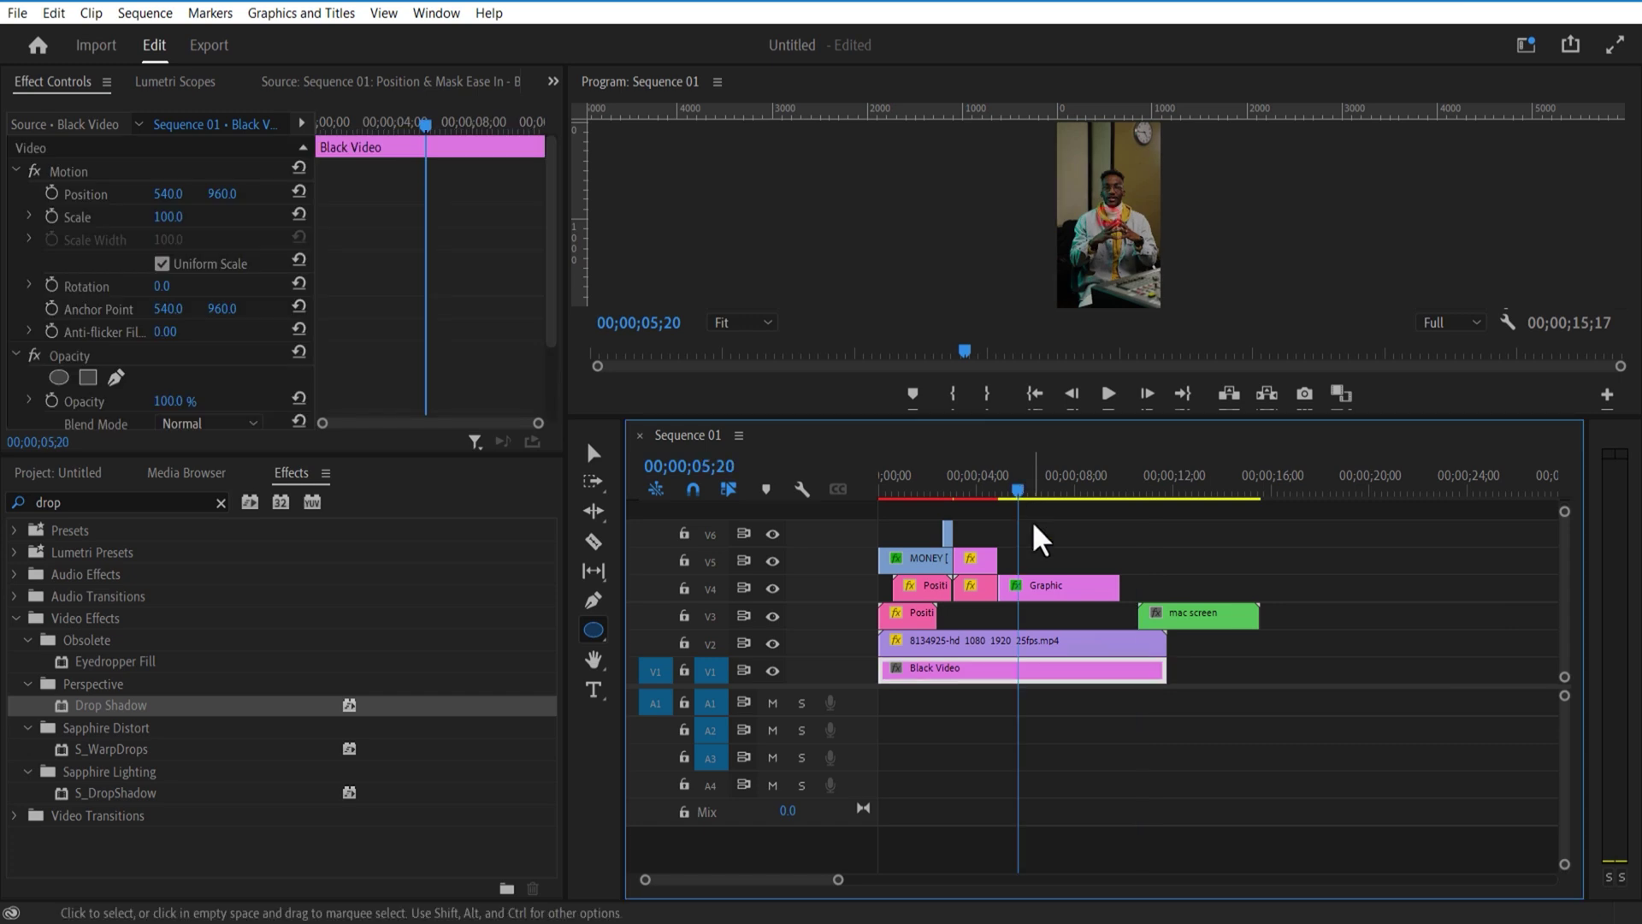
pyautogui.moveTo(1193, 614); pyautogui.dragTo(1020, 631)
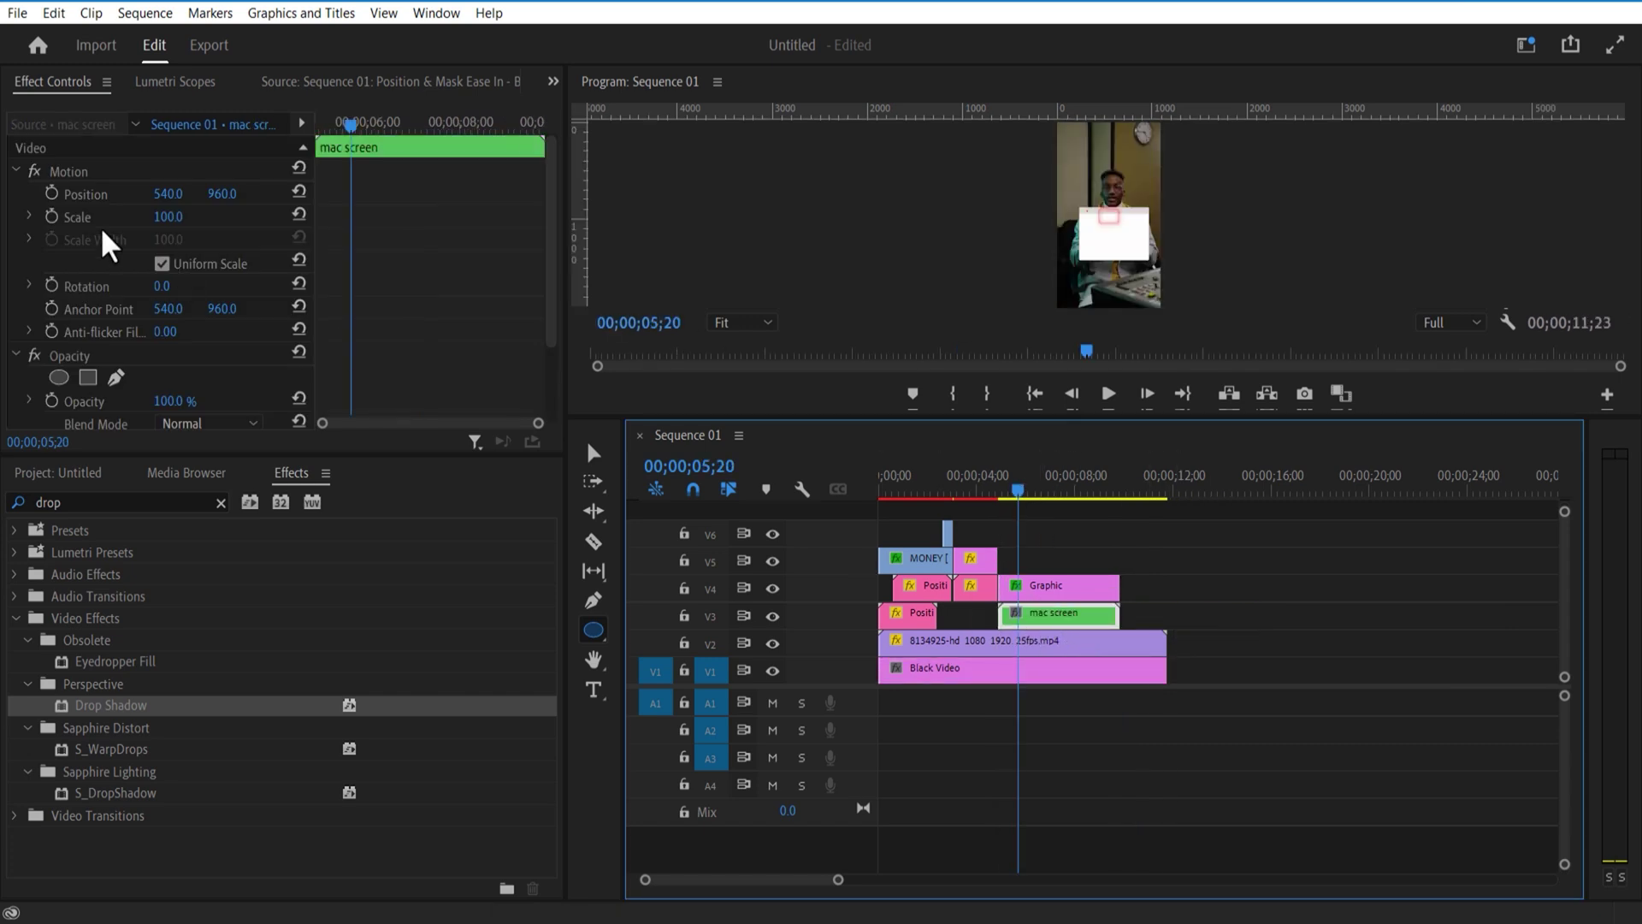
pyautogui.click(593, 453)
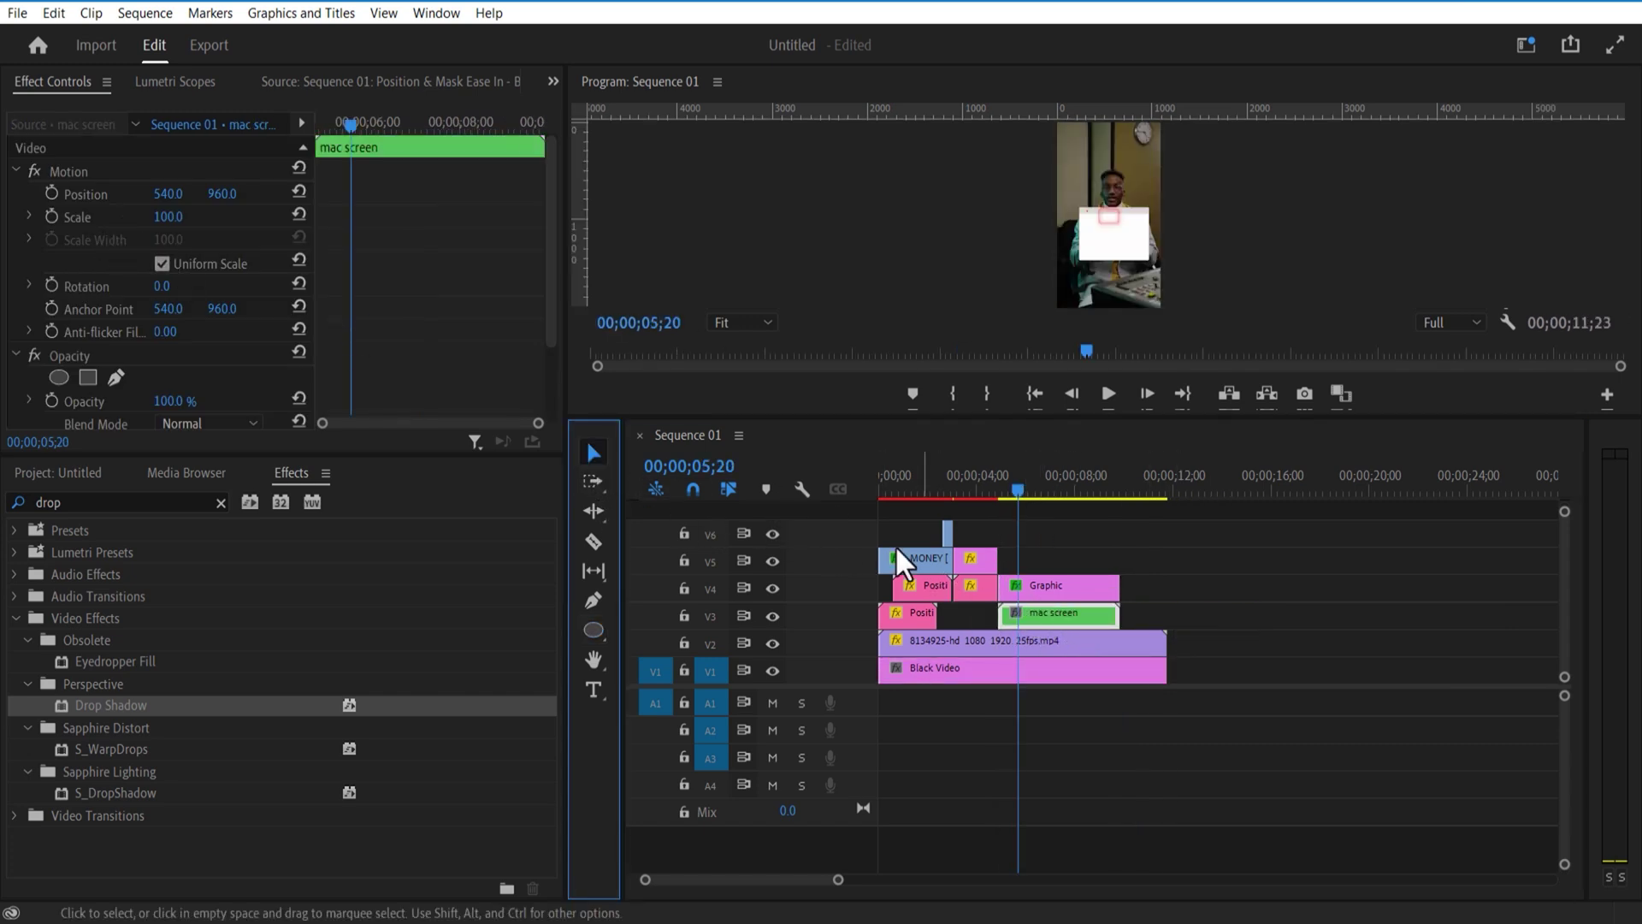
pyautogui.moveTo(167, 216); pyautogui.dragTo(153, 216)
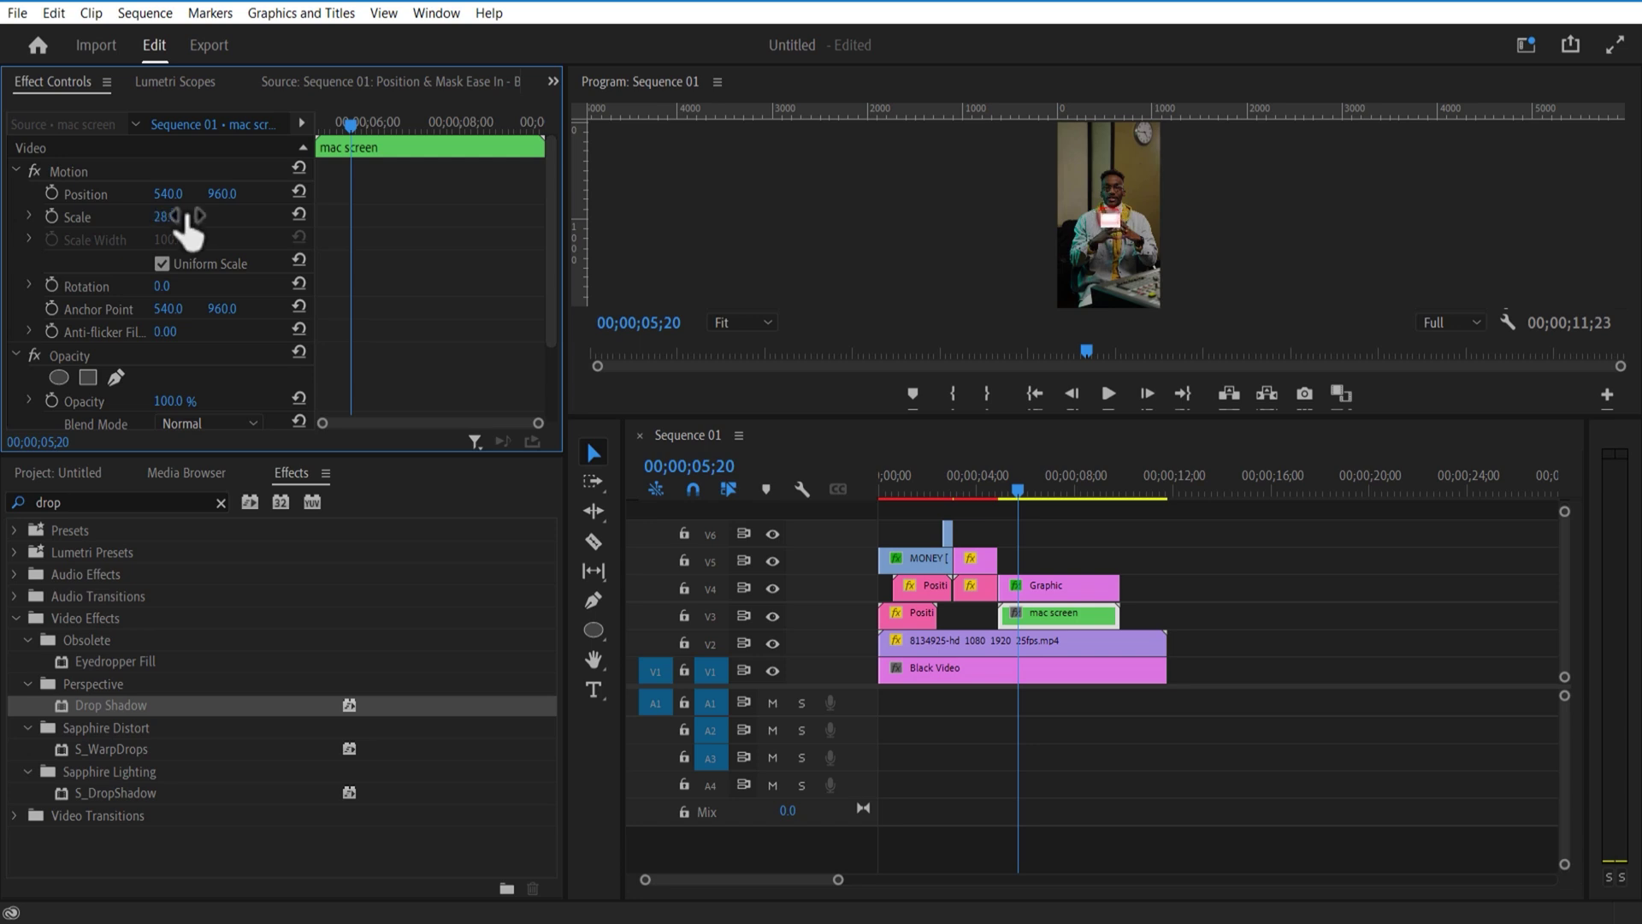
# - Stack copies of the mac screen clip on V3, V4 and V5, with the folder outline graphic above them on V6
pyautogui.moveTo(783, 413); pyautogui.dragTo(587, 612)
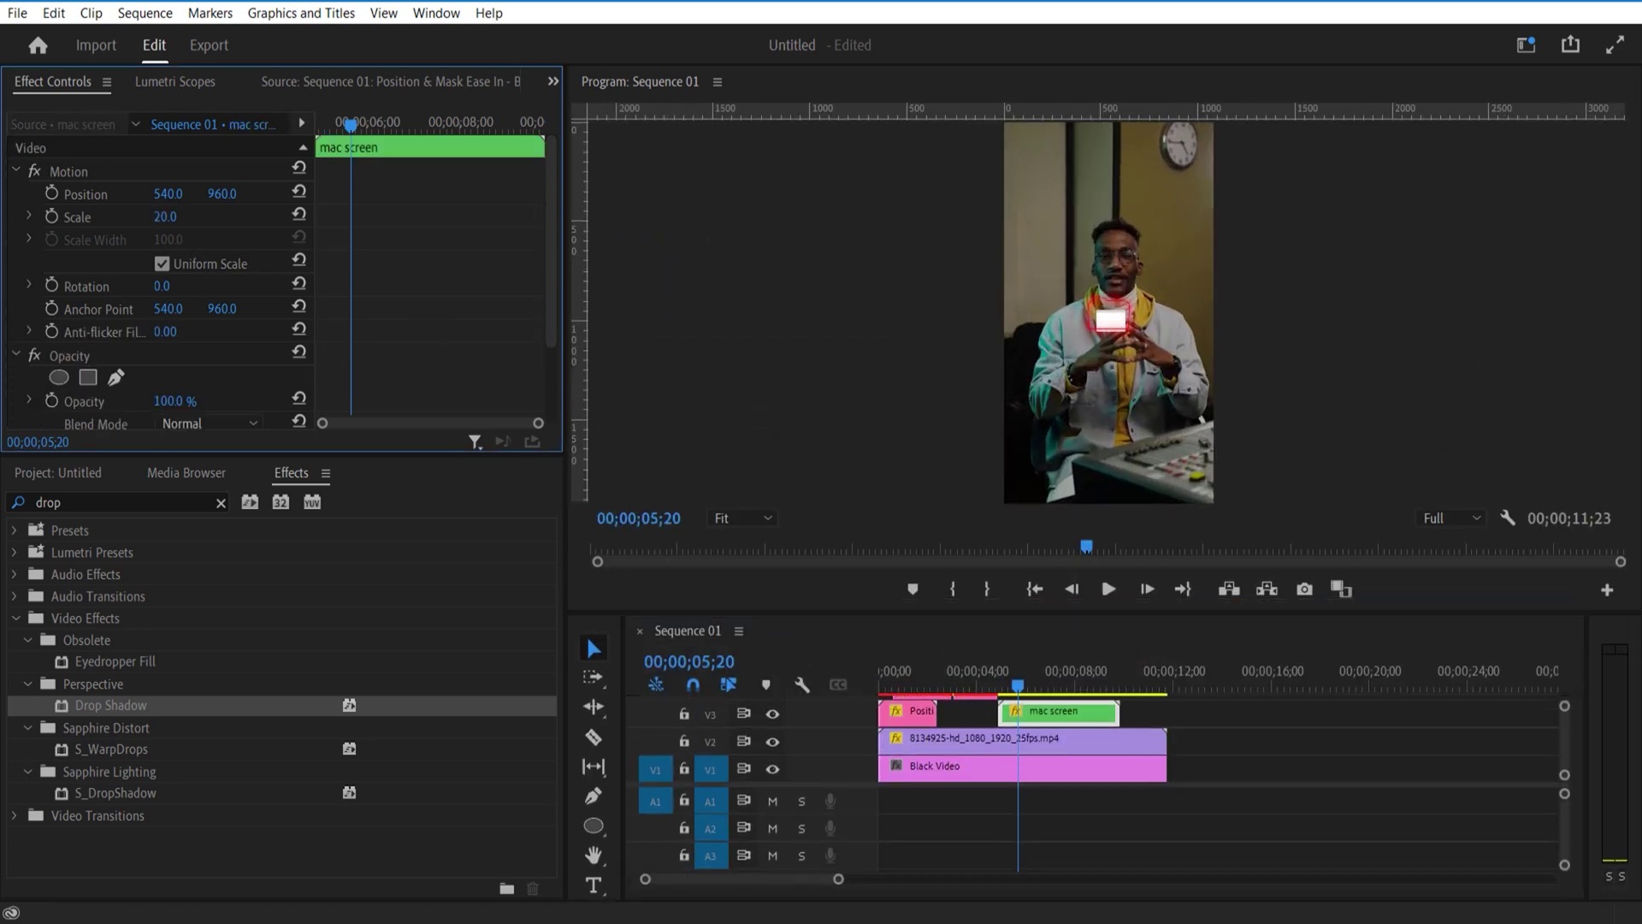
pyautogui.moveTo(1066, 615); pyautogui.dragTo(1065, 471)
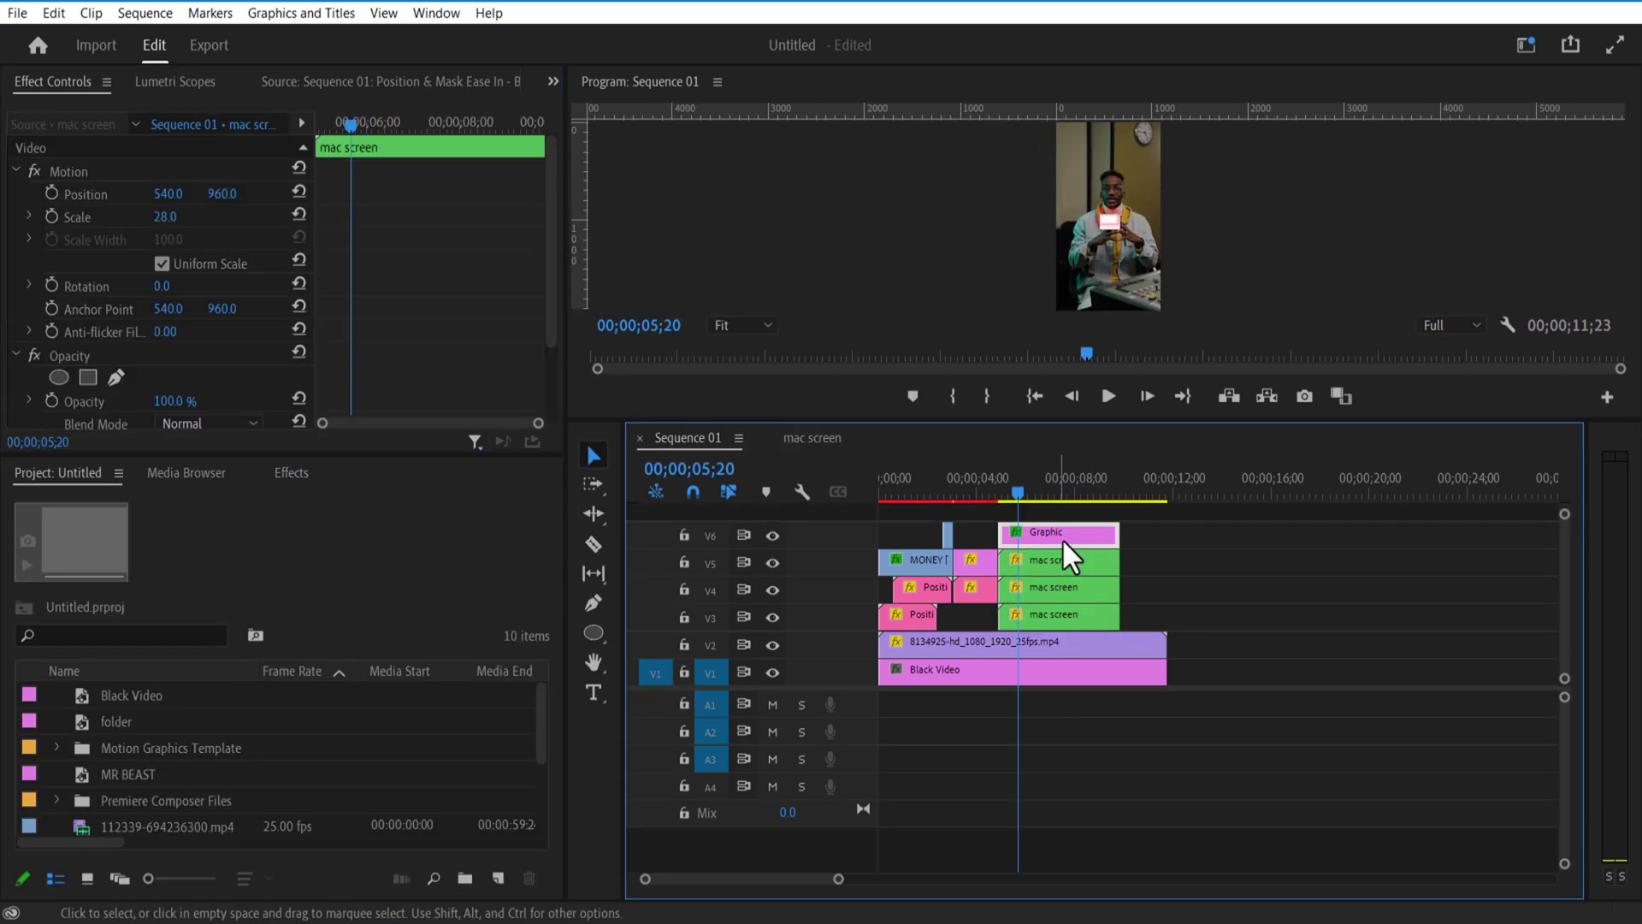
pyautogui.moveTo(1060, 537)
pyautogui.mouseDown()
pyautogui.moveTo(1050, 523)
pyautogui.moveTo(1045, 557)
pyautogui.mouseUp()
pyautogui.click(1045, 557)
# - Place the QUALITY OF AUDIENCE text over the white window, scaled to 40 and positioned at 671, 1219
pyautogui.moveTo(1065, 419); pyautogui.dragTo(1065, 714)
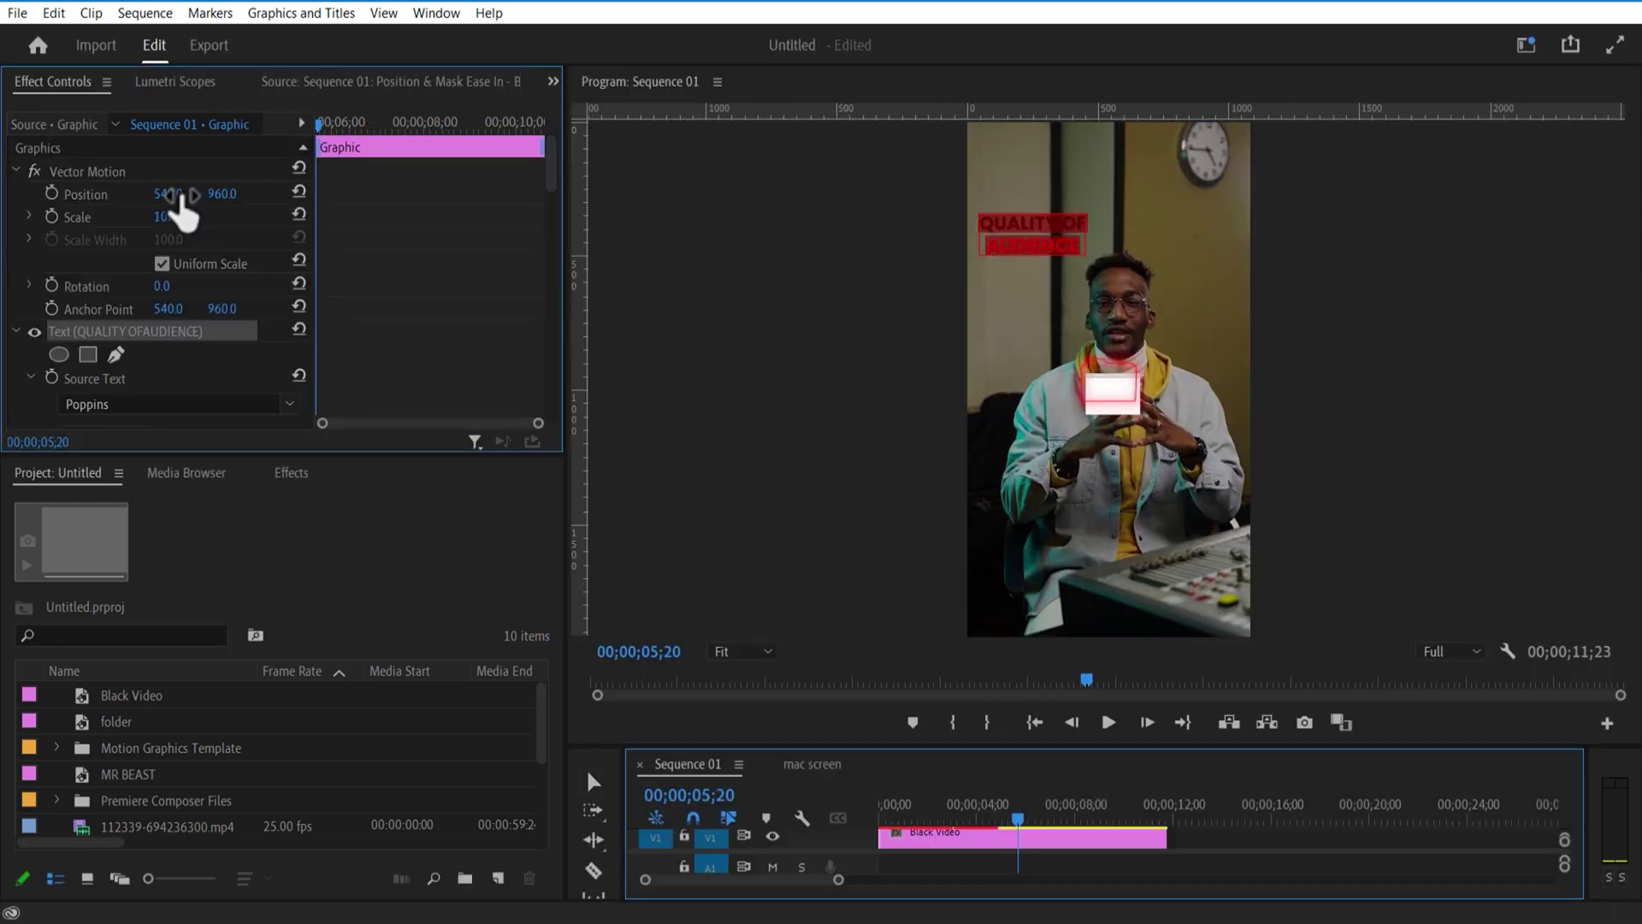
pyautogui.moveTo(176, 194); pyautogui.dragTo(508, 194)
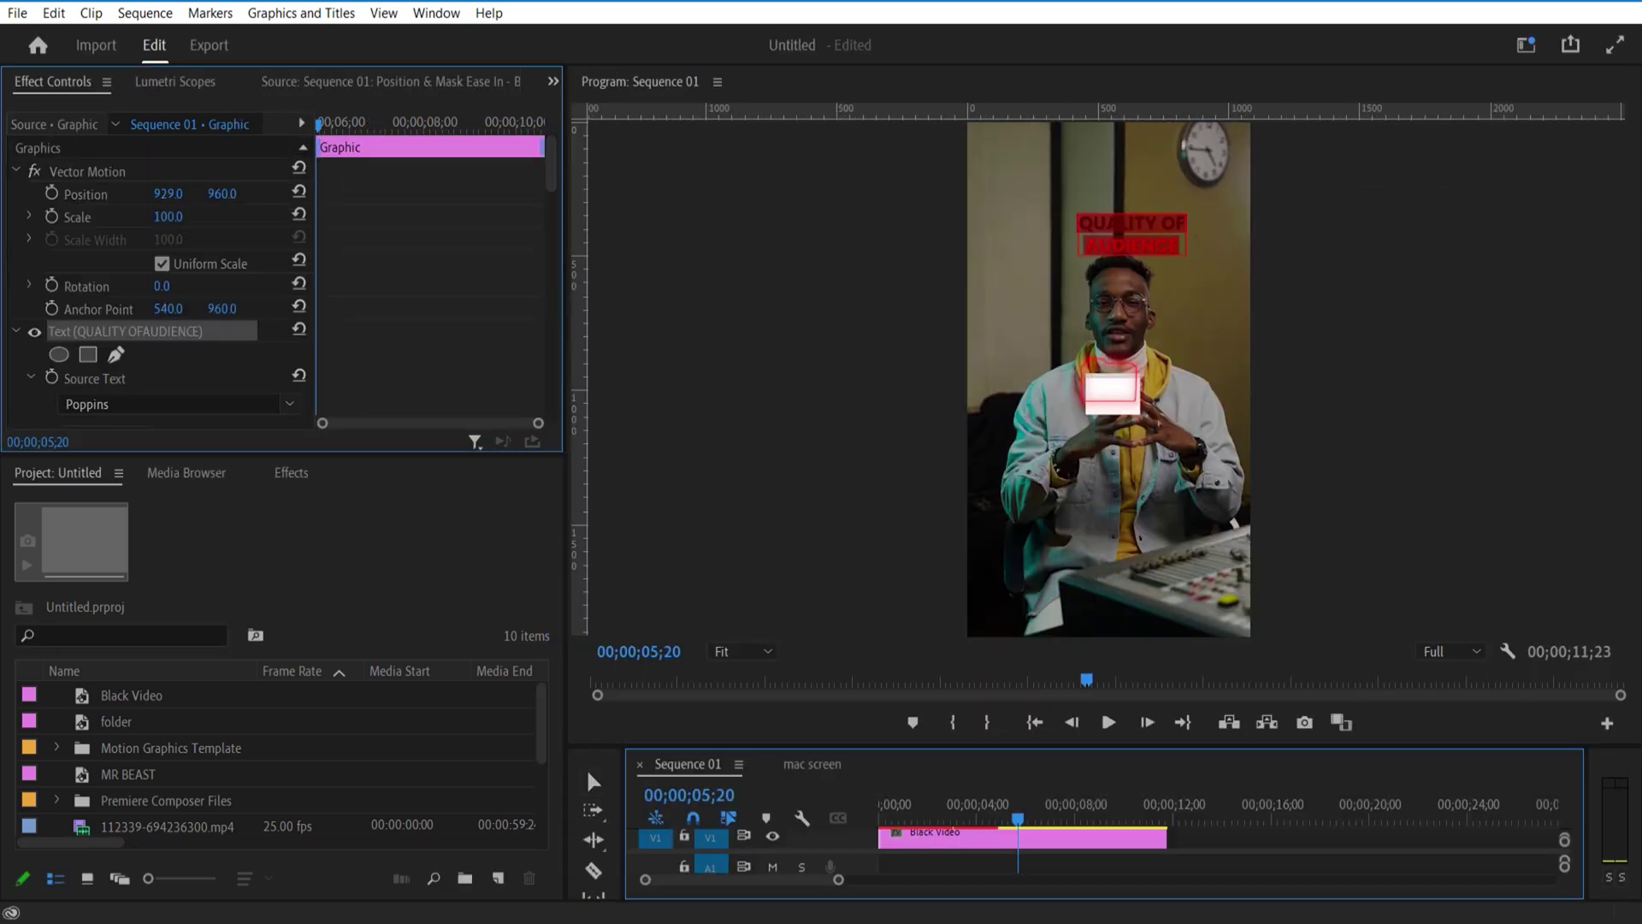
pyautogui.moveTo(168, 216); pyautogui.dragTo(103, 194)
pyautogui.moveTo(218, 195); pyautogui.dragTo(282, 195)
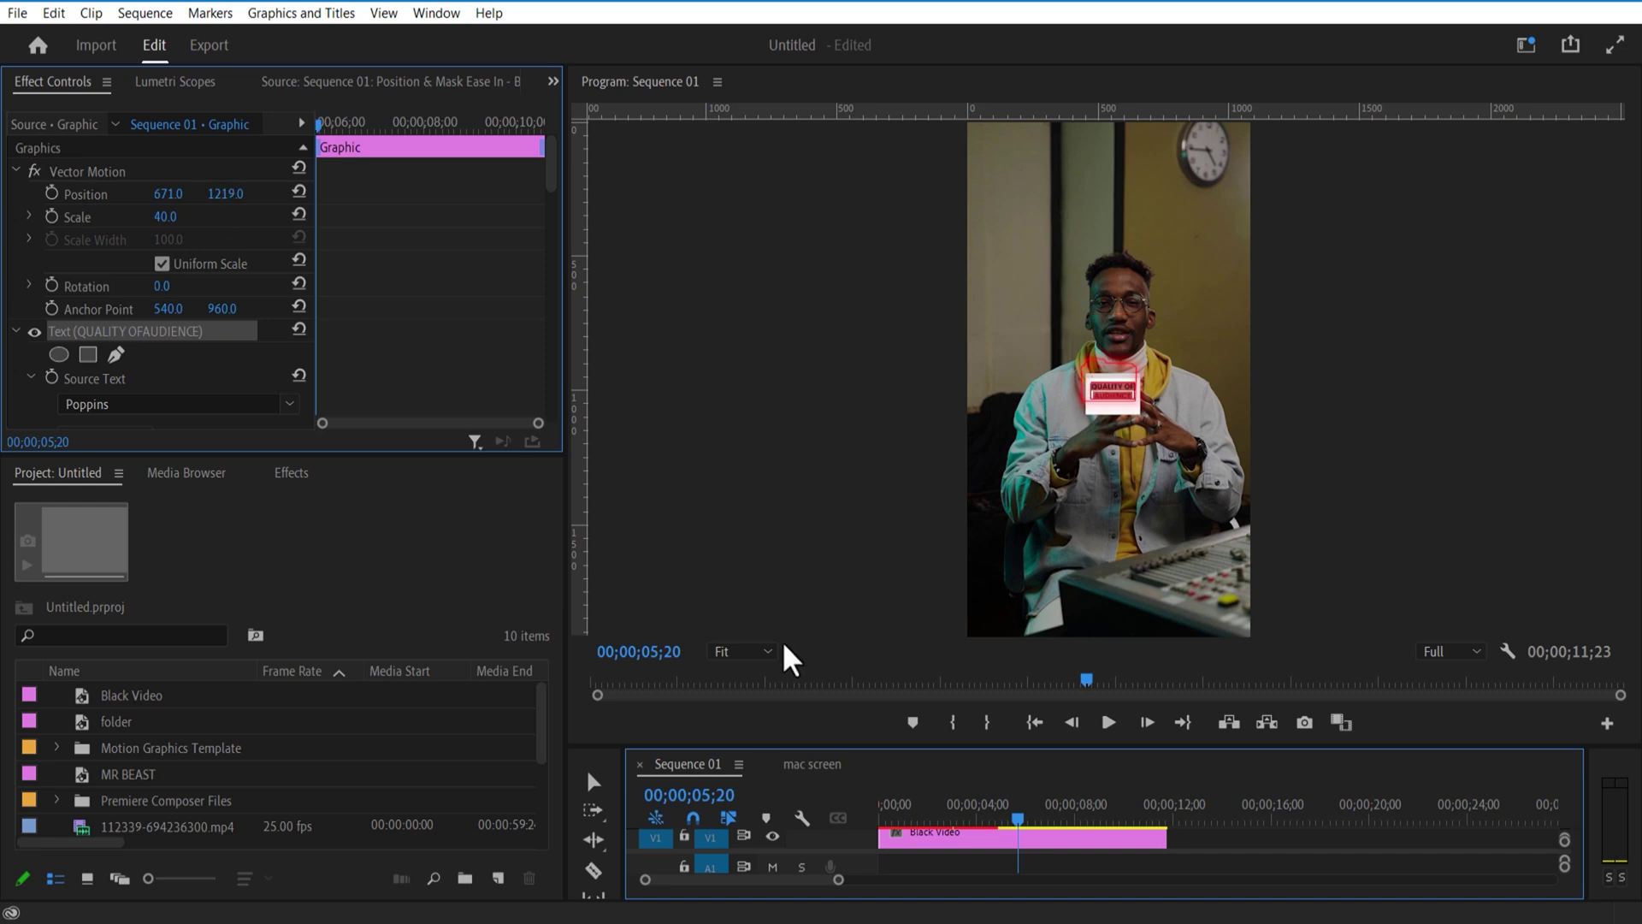
# - Move the folder outline graphic up to V8 and place the vector diamond icon image on V7 above the text clip
pyautogui.moveTo(1085, 748); pyautogui.dragTo(1103, 352)
pyautogui.moveTo(1079, 448); pyautogui.dragTo(1045, 466)
pyautogui.moveTo(1045, 466); pyautogui.dragTo(1045, 455)
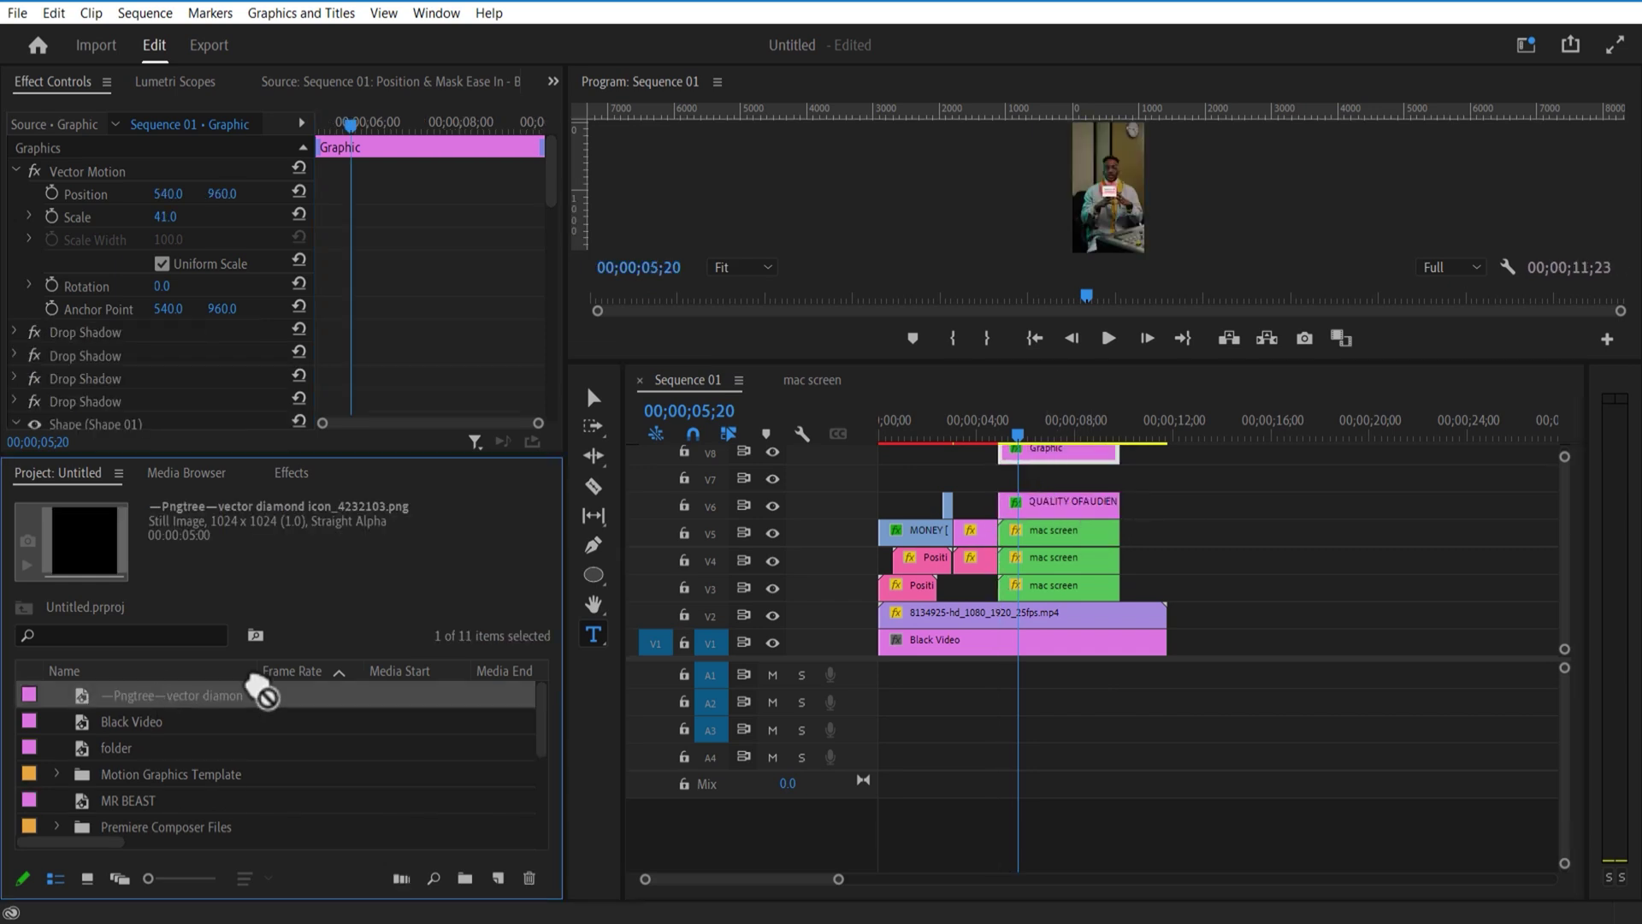
pyautogui.moveTo(261, 693); pyautogui.dragTo(1050, 496)
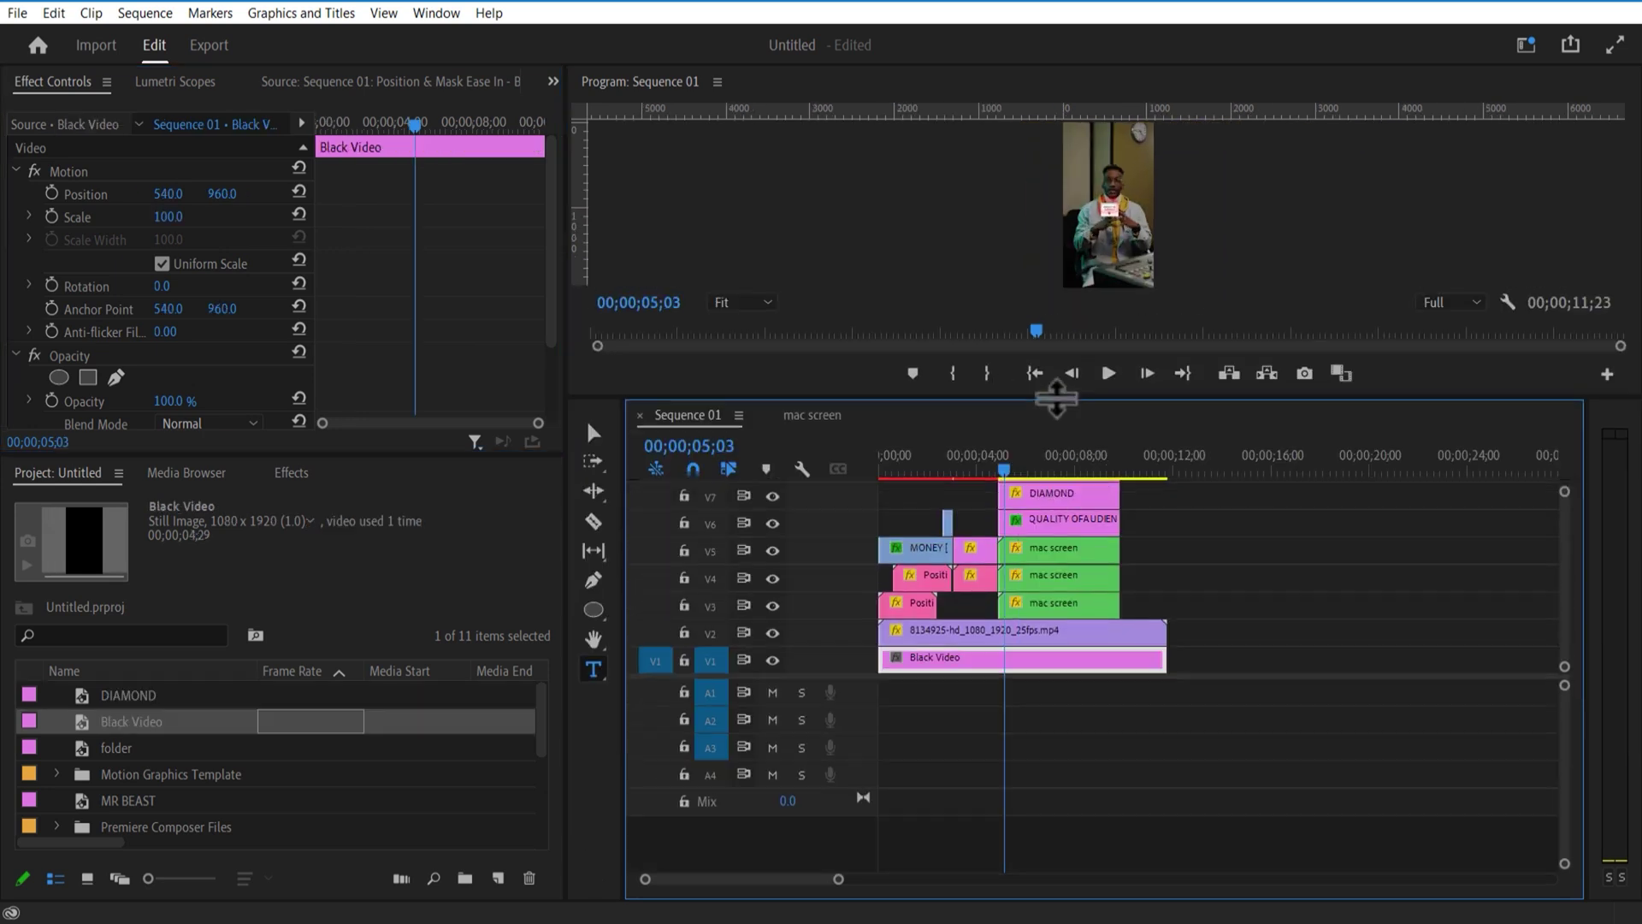
# - Keyframe the folder outline graphic's vertical position from 2021 at its start to 1008 at 00;00;05;16
pyautogui.moveTo(1056, 398); pyautogui.dragTo(1148, 674)
pyautogui.click(1146, 551)
pyautogui.click(1031, 431)
pyautogui.moveTo(334, 128); pyautogui.dragTo(310, 130)
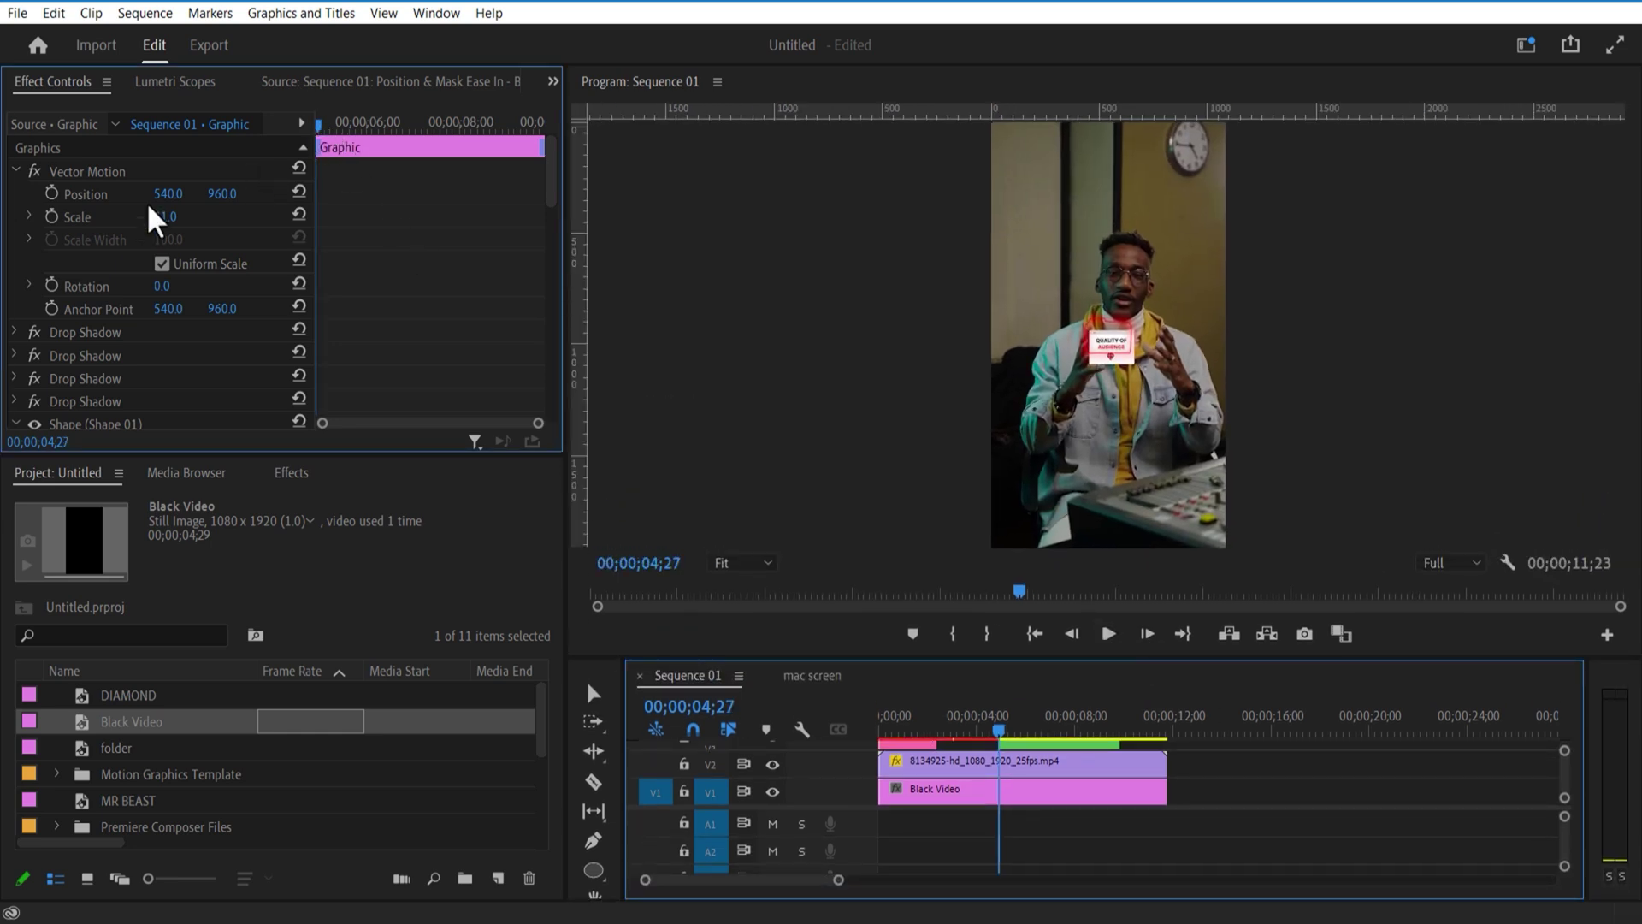
pyautogui.click(52, 193)
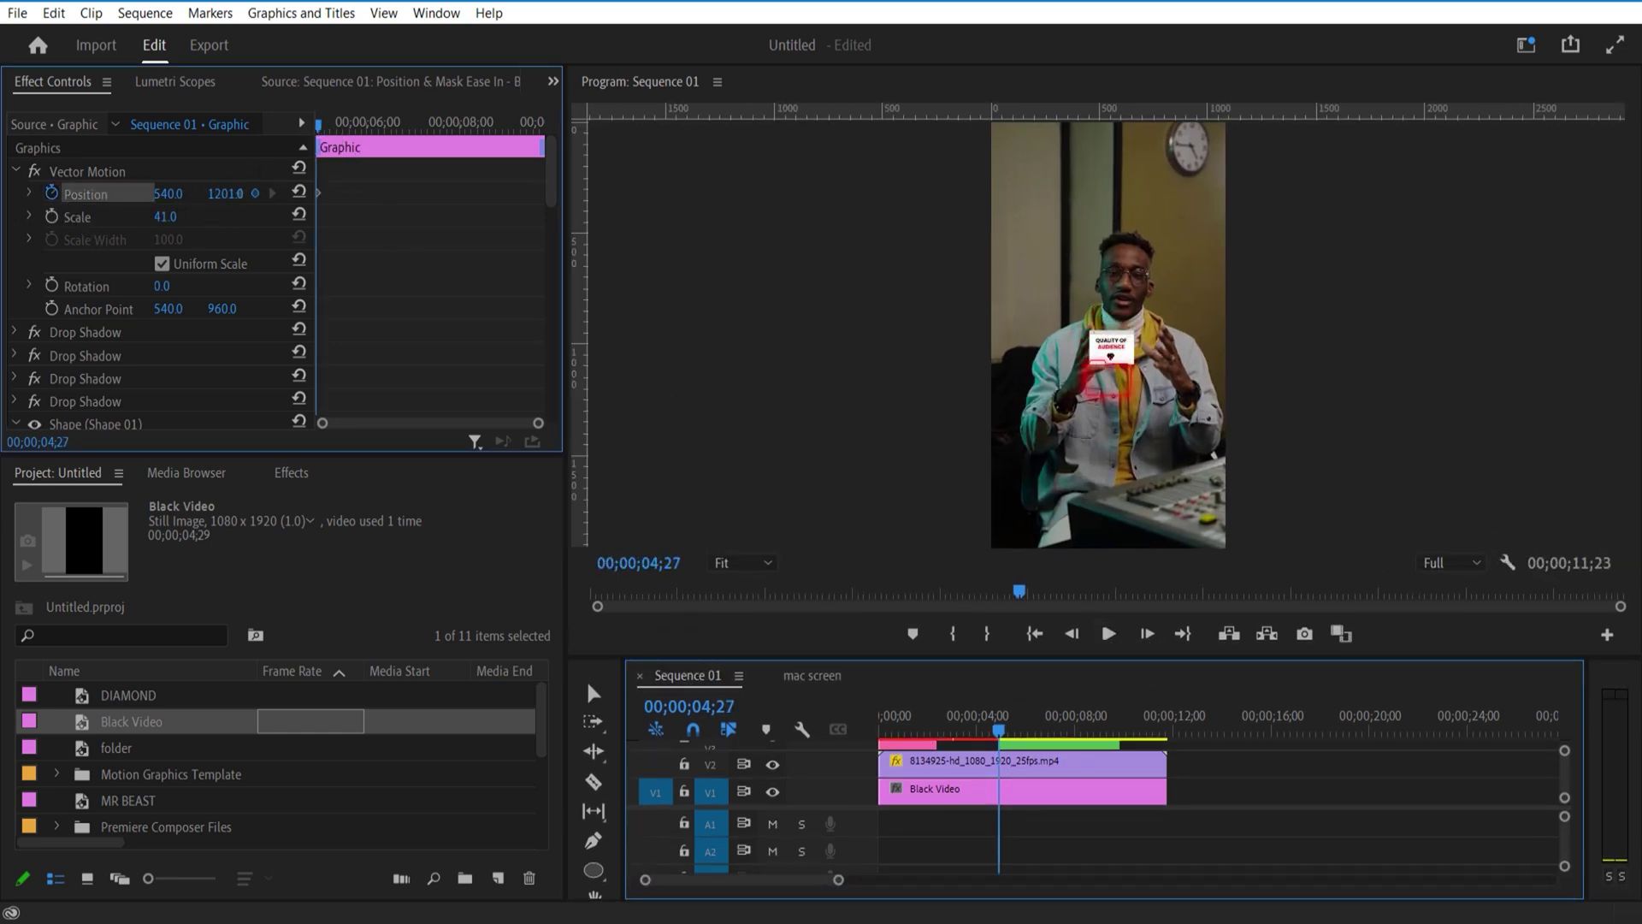
pyautogui.moveTo(225, 194); pyautogui.dragTo(343, 193)
pyautogui.moveTo(322, 128); pyautogui.dragTo(344, 129)
pyautogui.moveTo(224, 193); pyautogui.dragTo(237, 193)
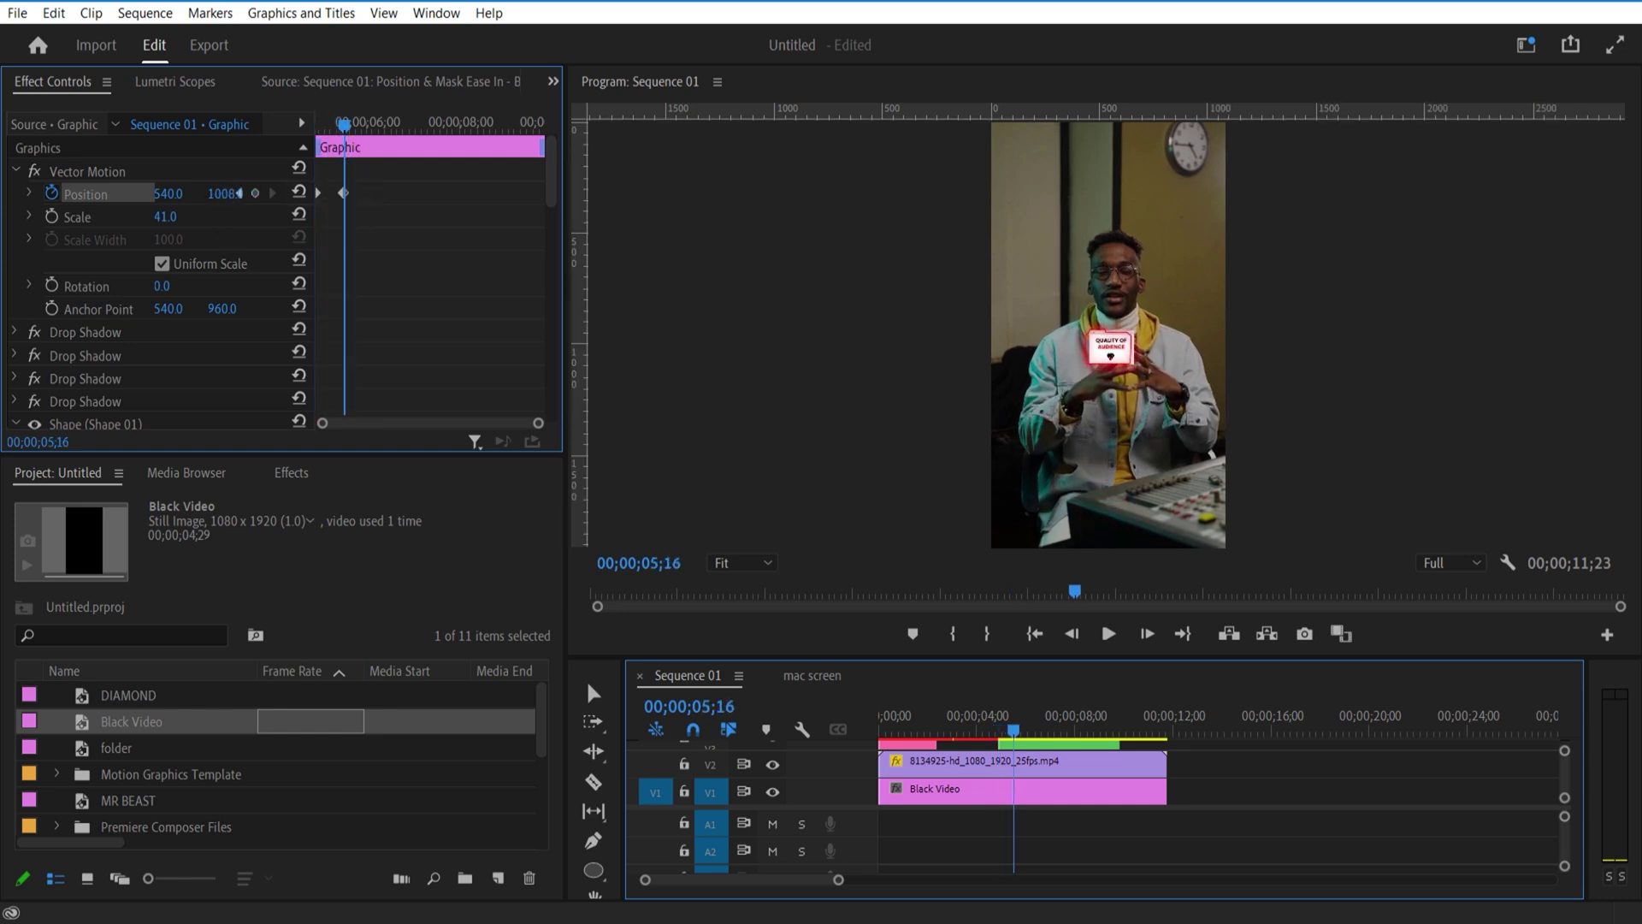
pyautogui.moveTo(365, 130); pyautogui.dragTo(322, 128)
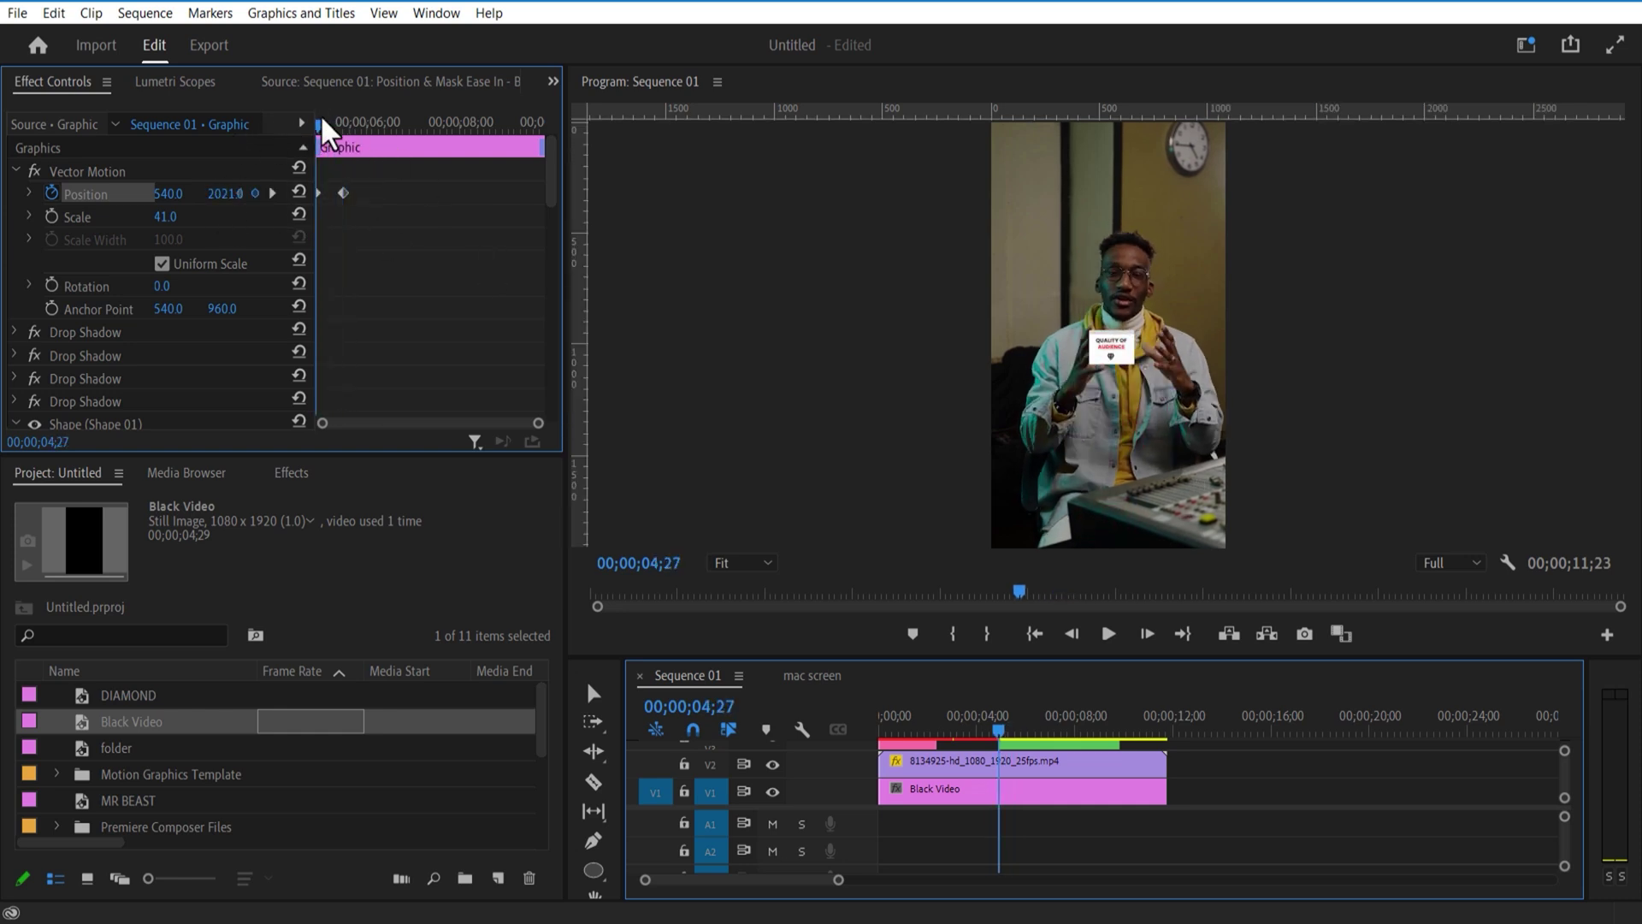
# - Nest the DIAMOND and QUALITY OF AUDIENCE clips as diamond text and lower the folder outline graphic to V7
pyautogui.moveTo(1038, 657); pyautogui.dragTo(1037, 369)
pyautogui.click(1052, 489)
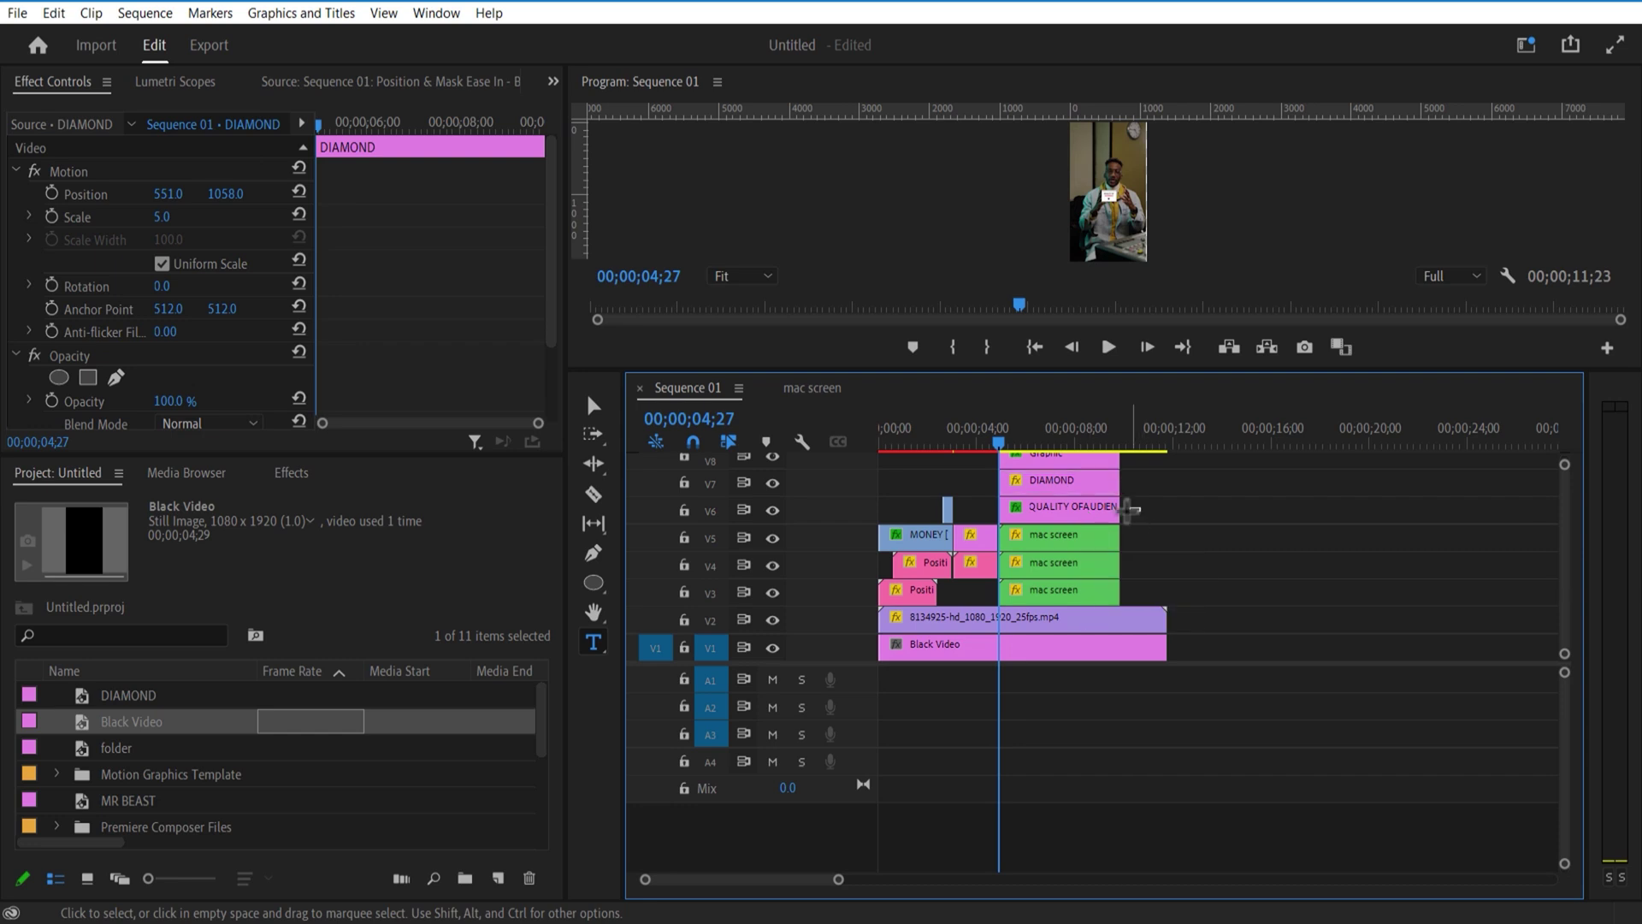
pyautogui.moveTo(1146, 513); pyautogui.dragTo(1050, 477)
pyautogui.rightClick(1050, 476)
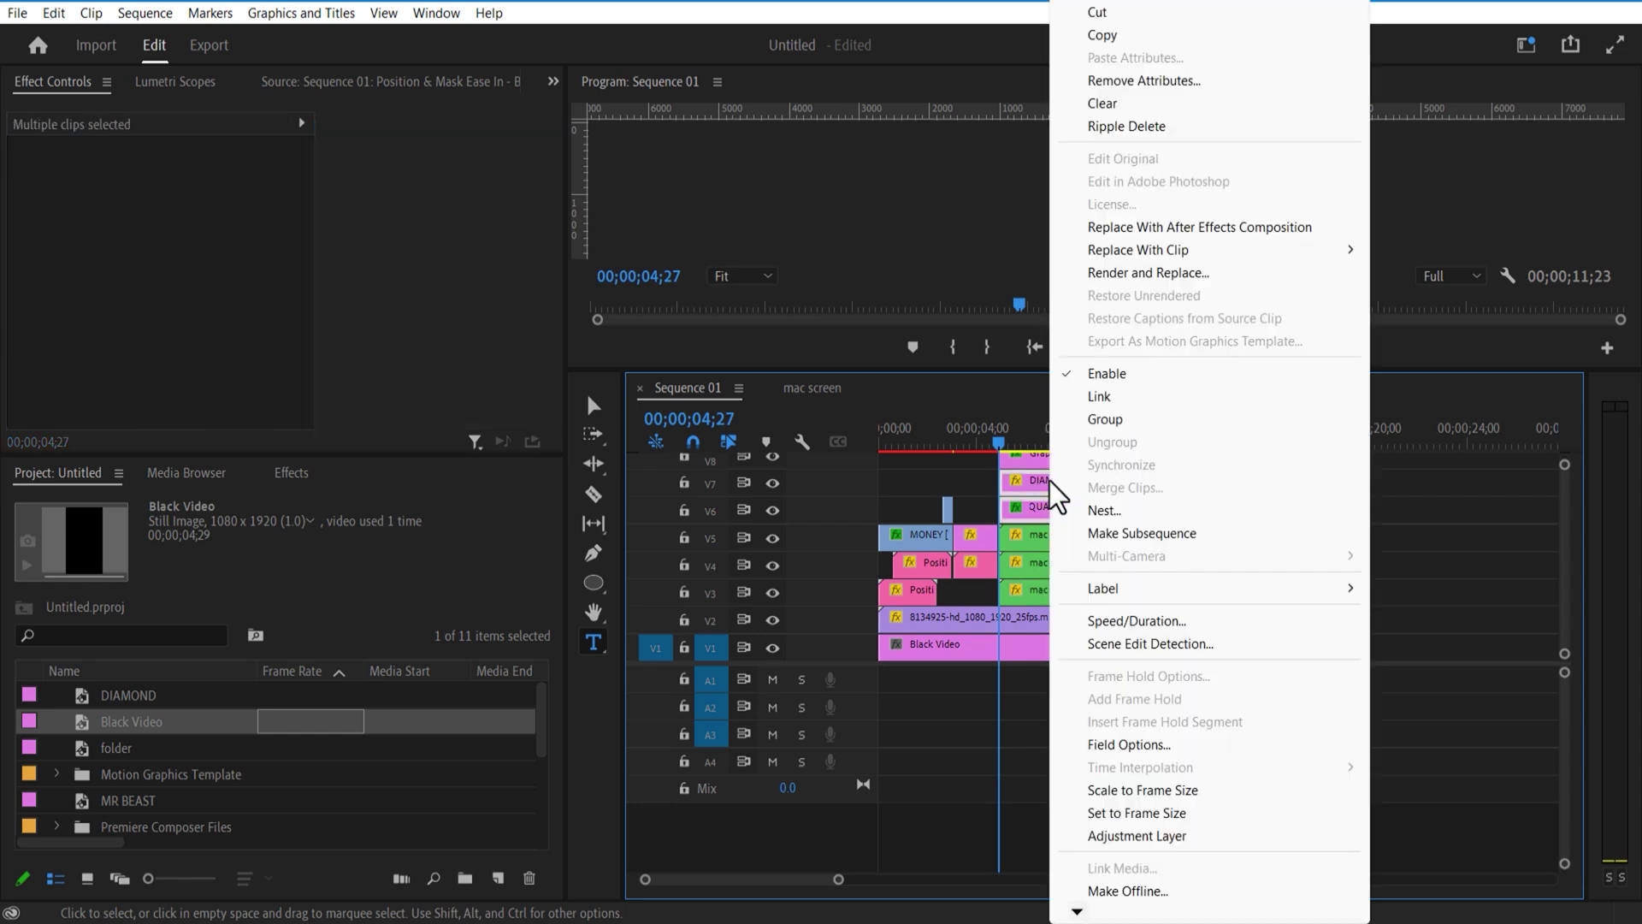
pyautogui.click(1104, 511)
pyautogui.write('diamond text')
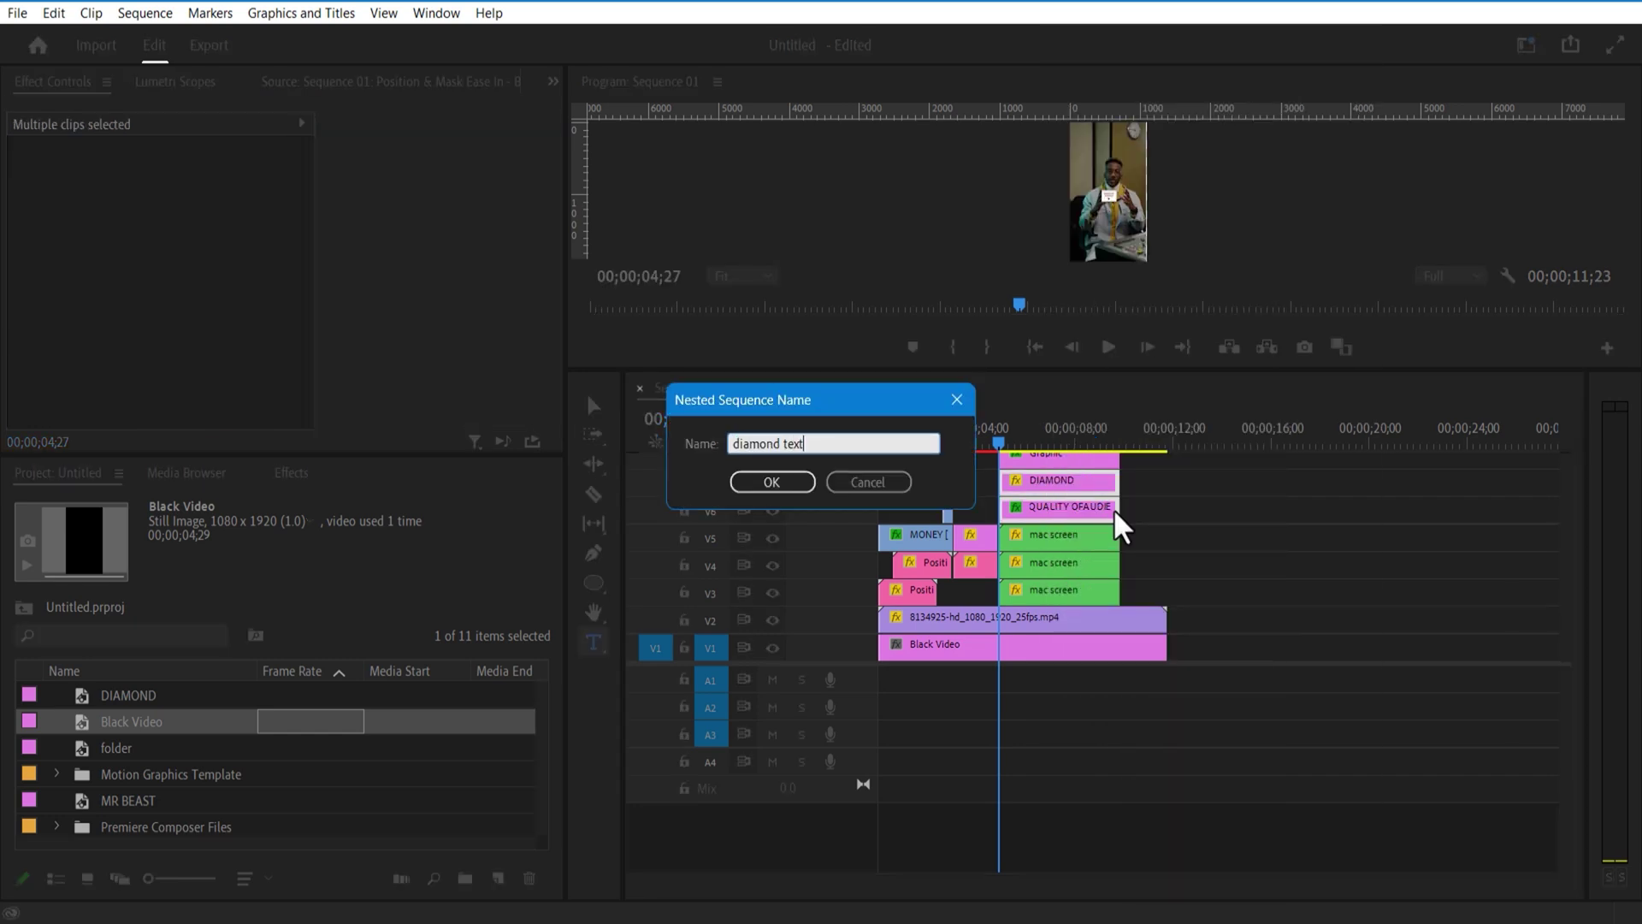
pyautogui.click(771, 482)
pyautogui.moveTo(1044, 462); pyautogui.dragTo(1052, 481)
# - Keyframe the diamond text clip's vertical position from its start to 963 at 00;00;05;16
pyautogui.click(1065, 511)
pyautogui.click(303, 144)
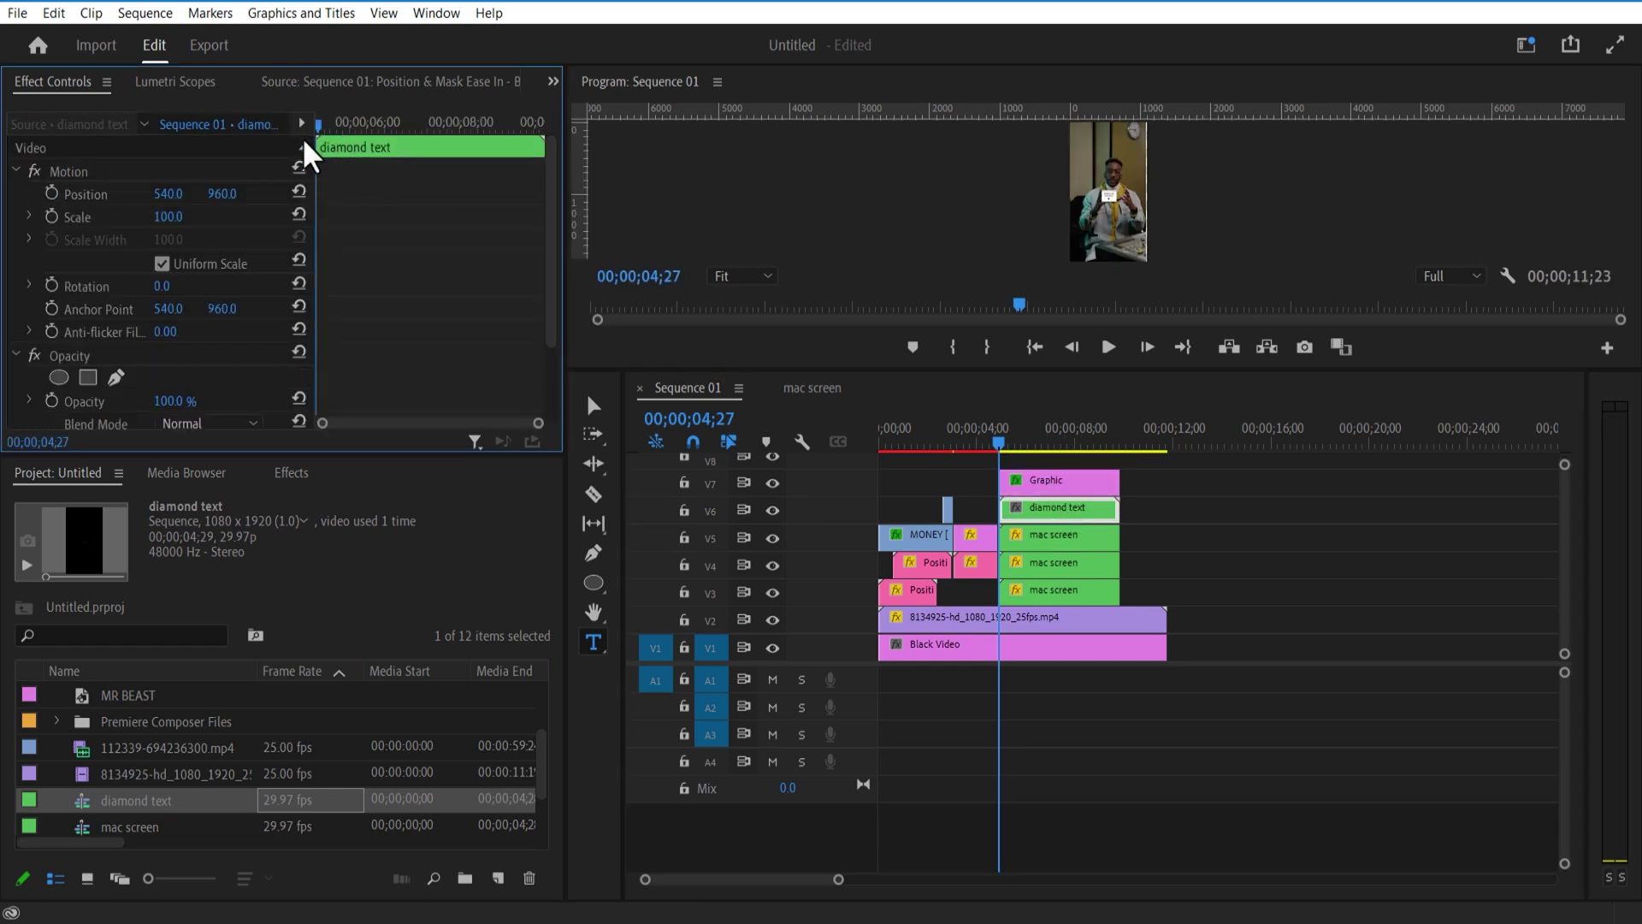
pyautogui.moveTo(1110, 370); pyautogui.dragTo(1106, 626)
pyautogui.click(52, 194)
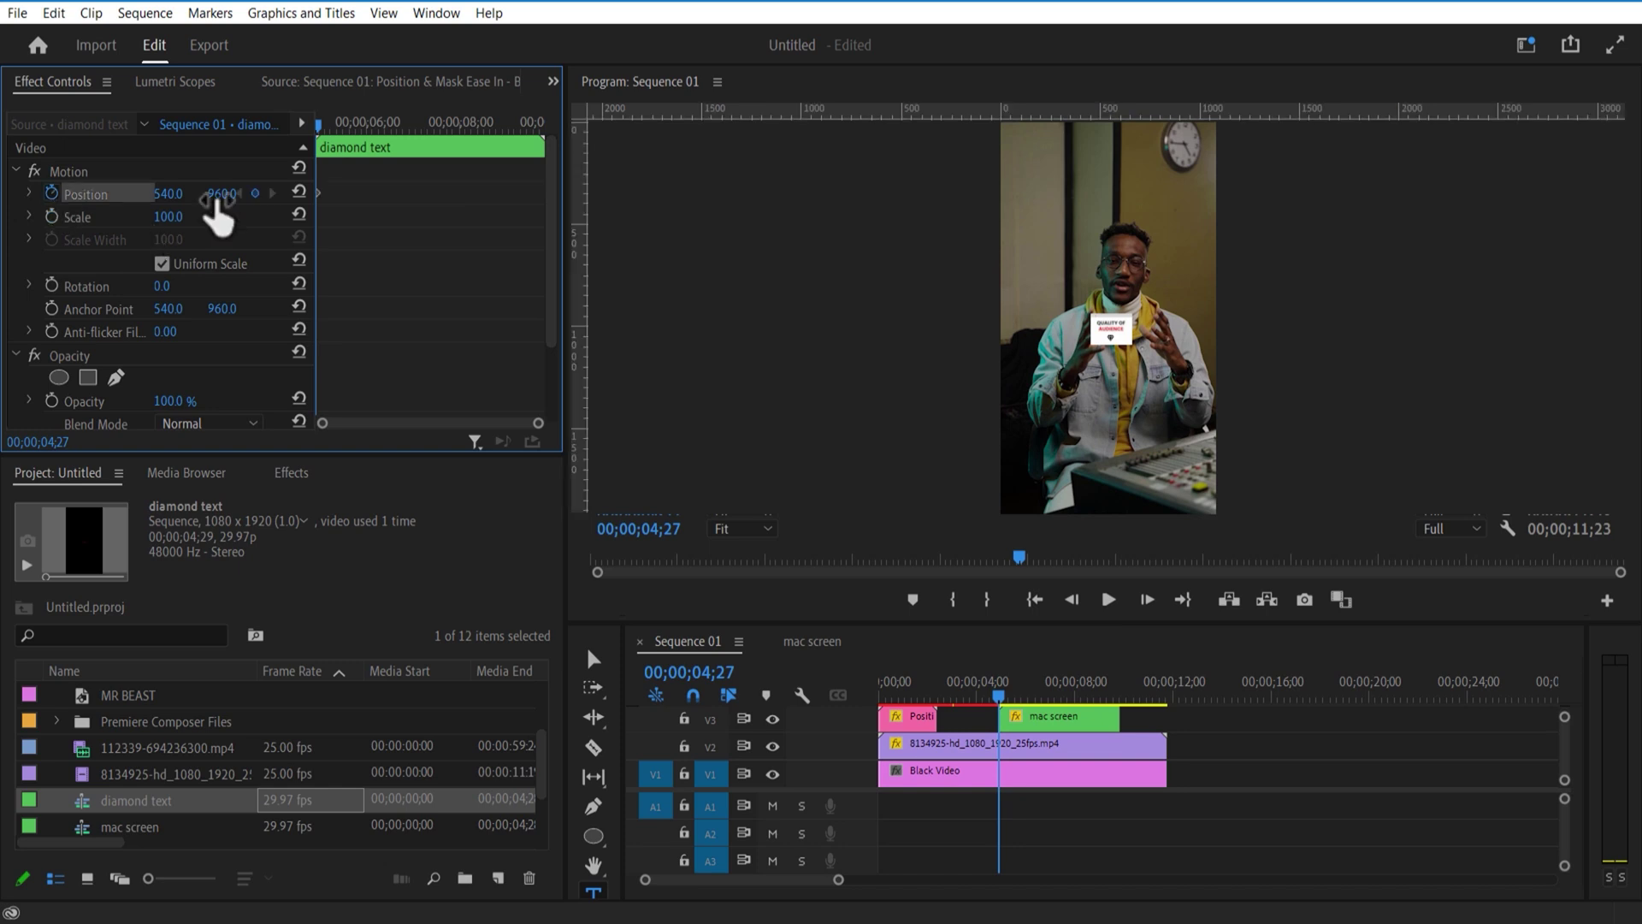
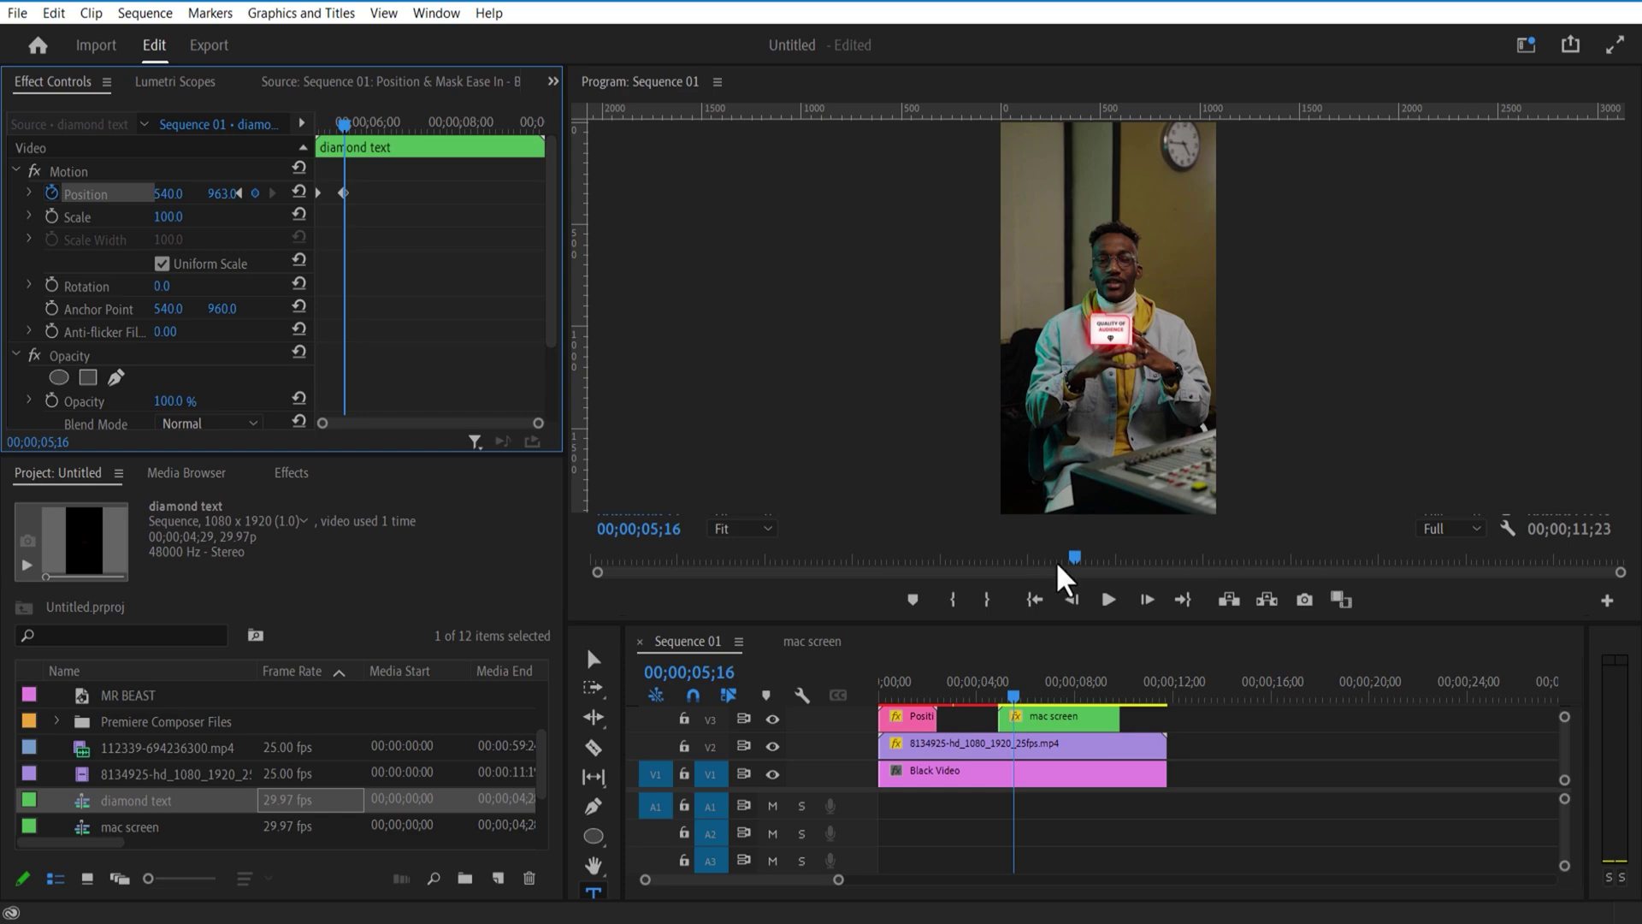
# - Nest the diamond text clip and the mac screen clip on V5 as diamond text mac, then lower the folder outline graphic to V6
pyautogui.moveTo(1110, 623); pyautogui.dragTo(1084, 641)
pyautogui.press('Up')
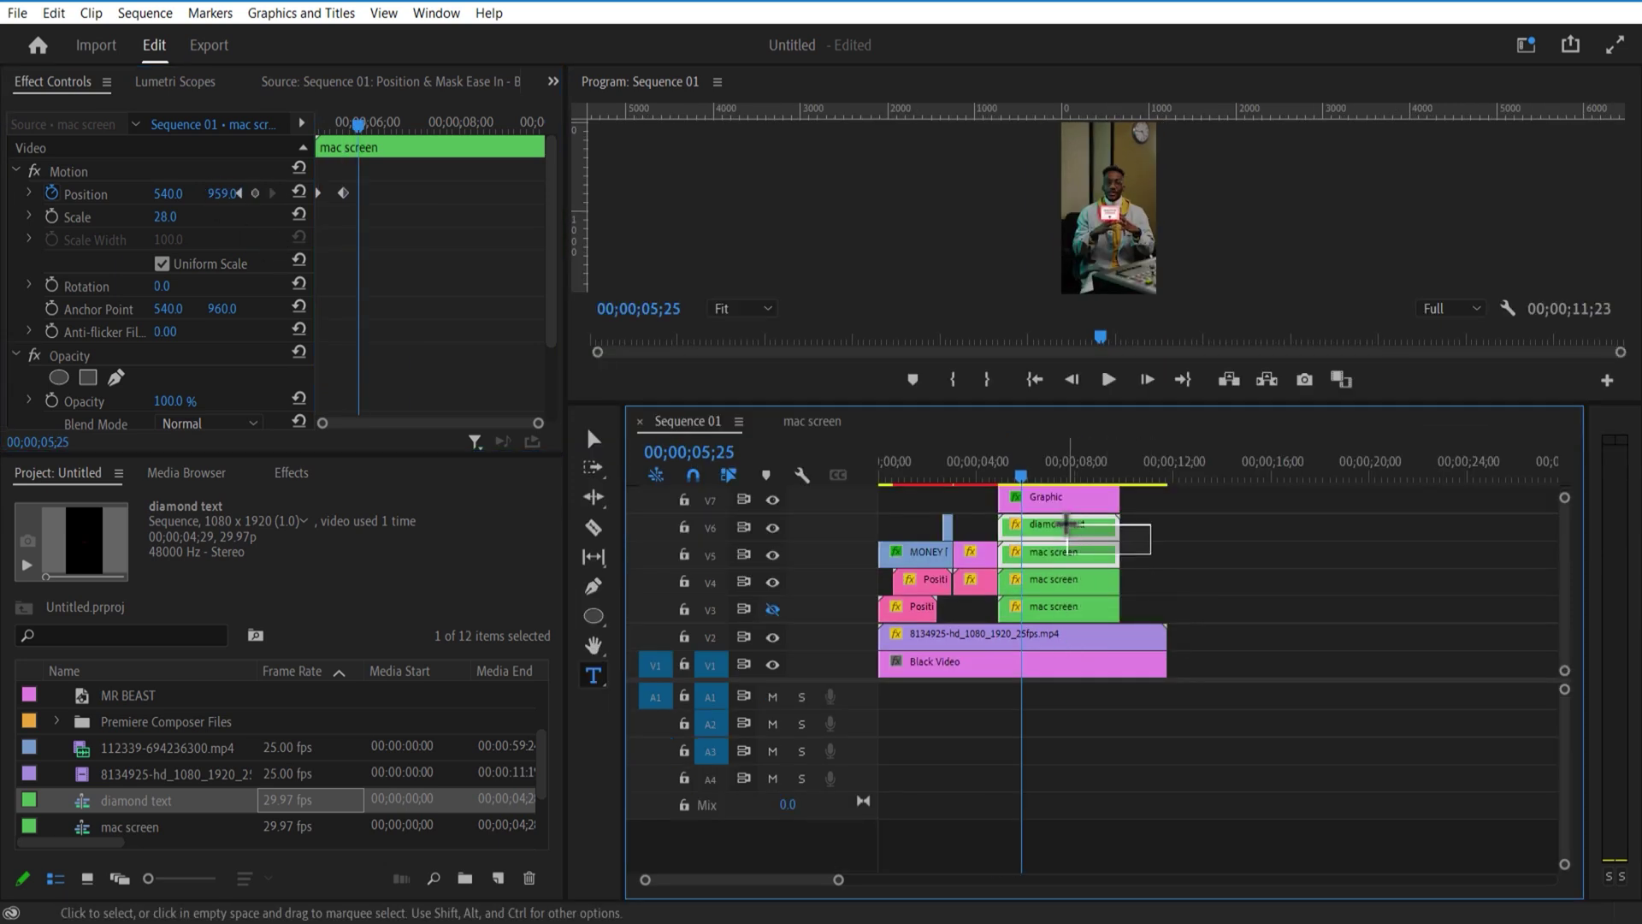
pyautogui.moveTo(1066, 523); pyautogui.dragTo(1115, 551)
pyautogui.rightClick(1068, 554)
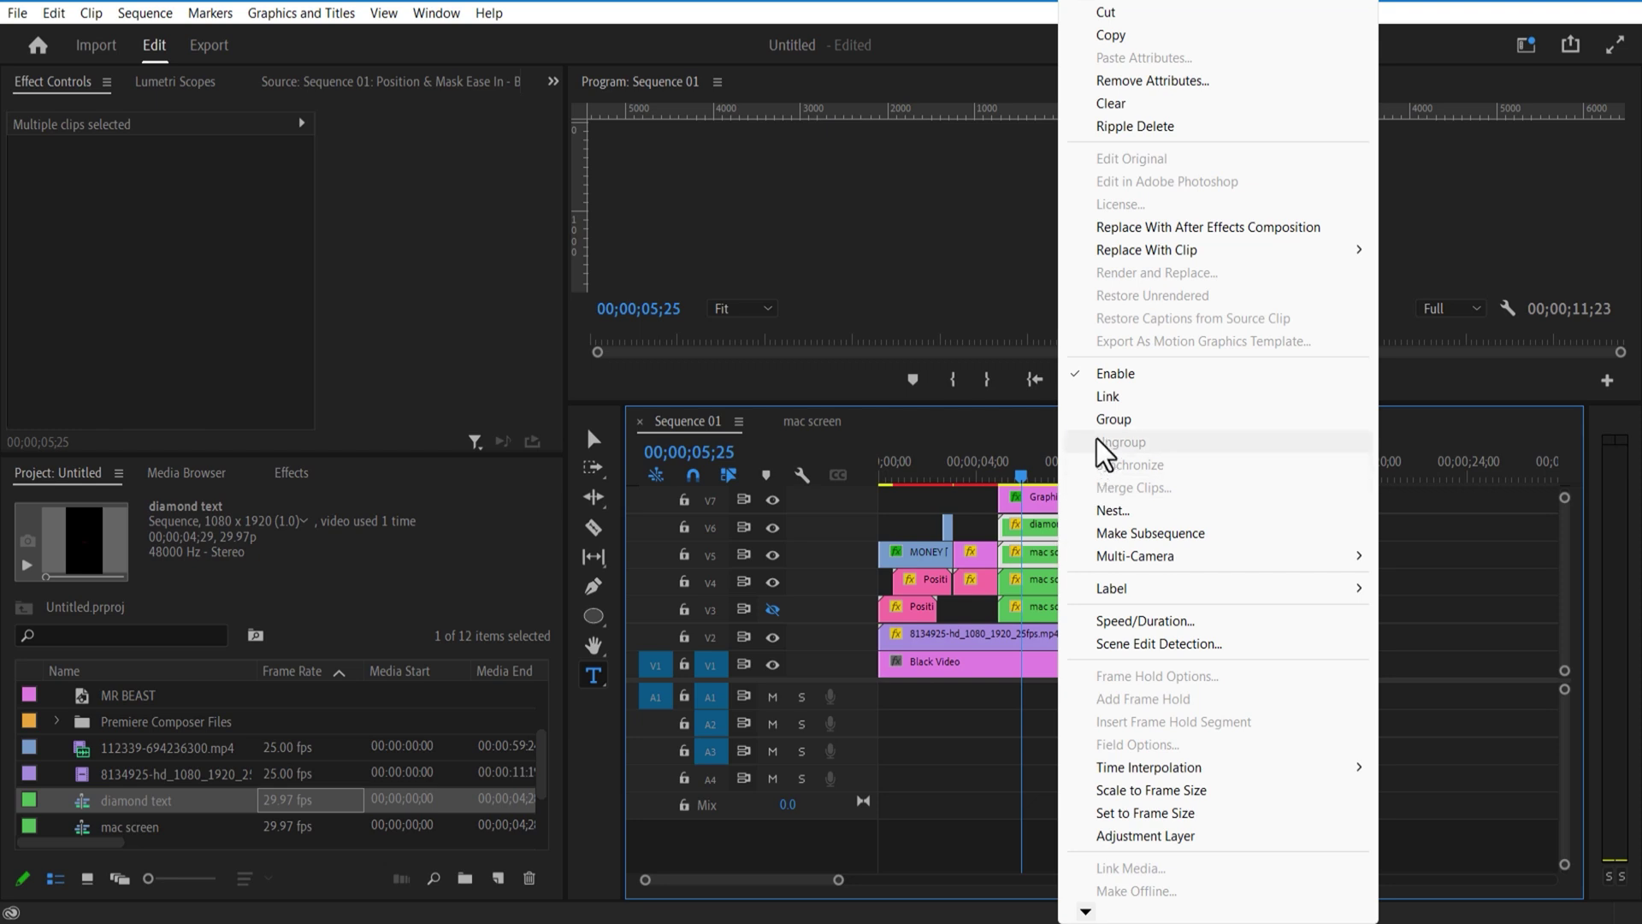
pyautogui.click(1133, 513)
pyautogui.write('diamond text mac')
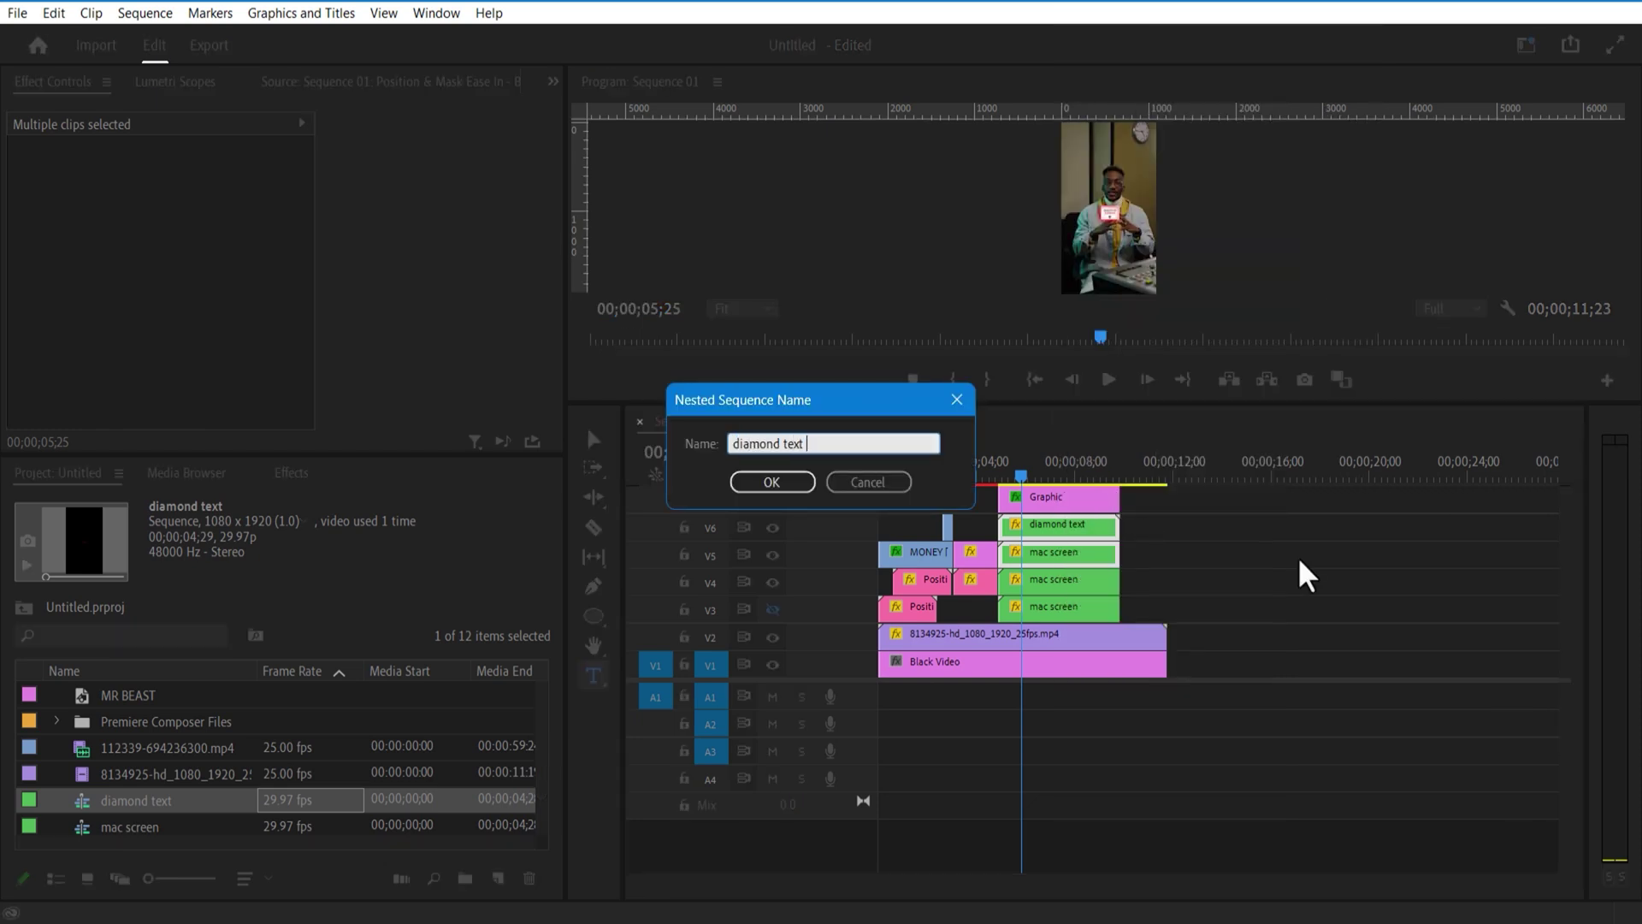
pyautogui.press('Return')
pyautogui.moveTo(1076, 511); pyautogui.dragTo(1059, 547)
# - Split the folder outline graphic, diamond text mac and both mac screen clips at 00;00;05;20
pyautogui.click(593, 566)
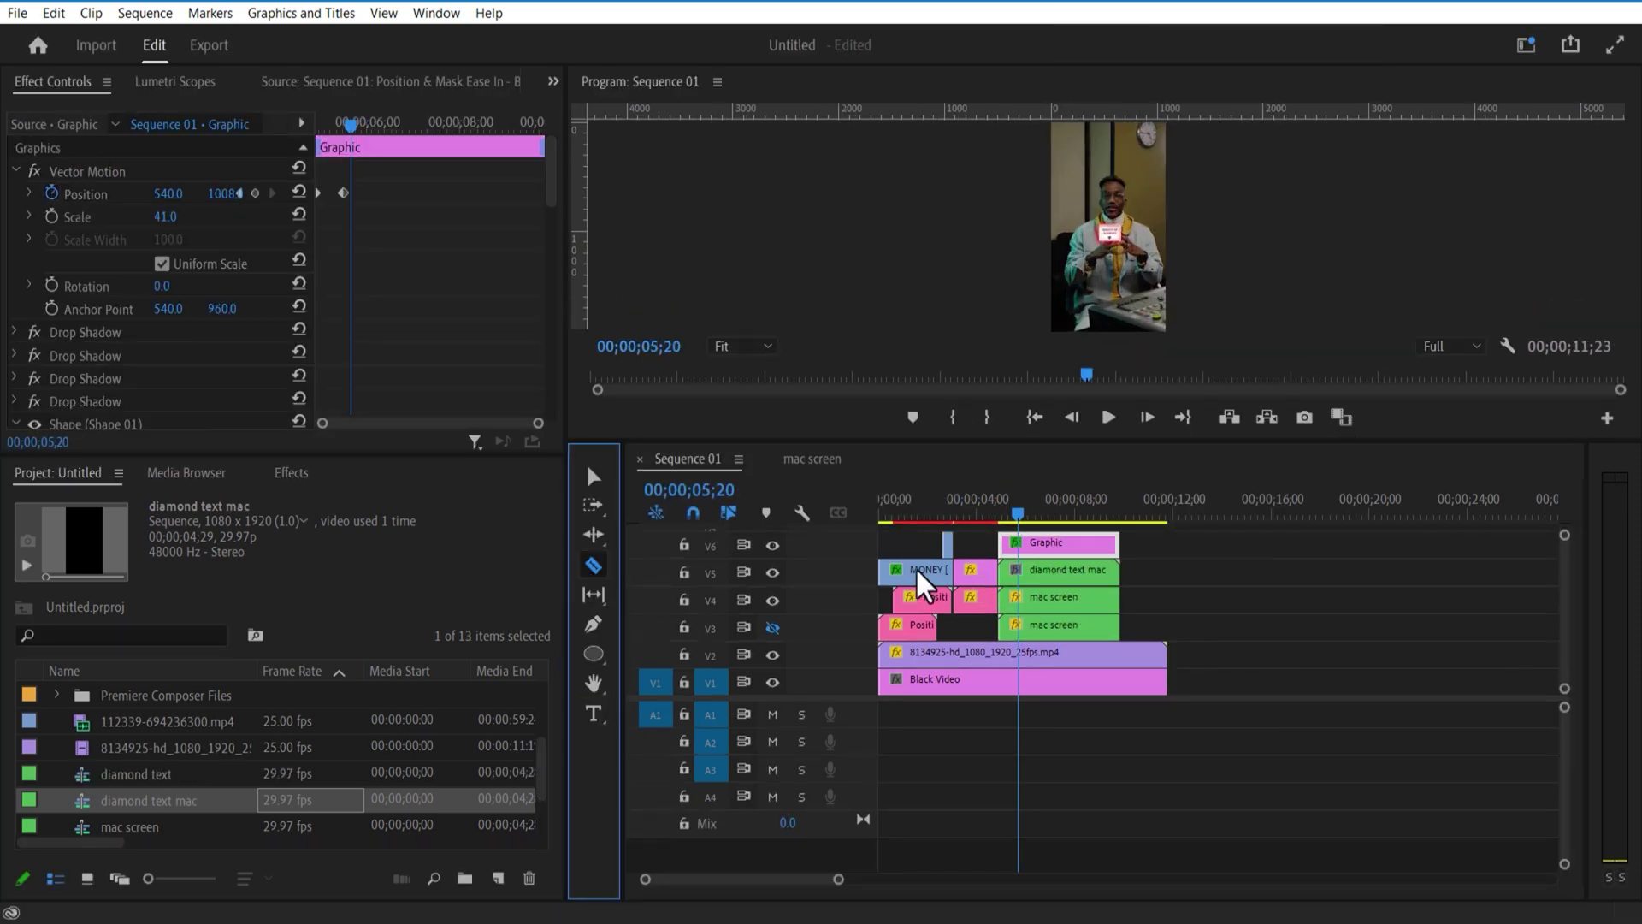
pyautogui.click(1018, 542)
pyautogui.keyDown('shift'); pyautogui.click(1030, 569); pyautogui.keyUp('shift')
pyautogui.press('v')
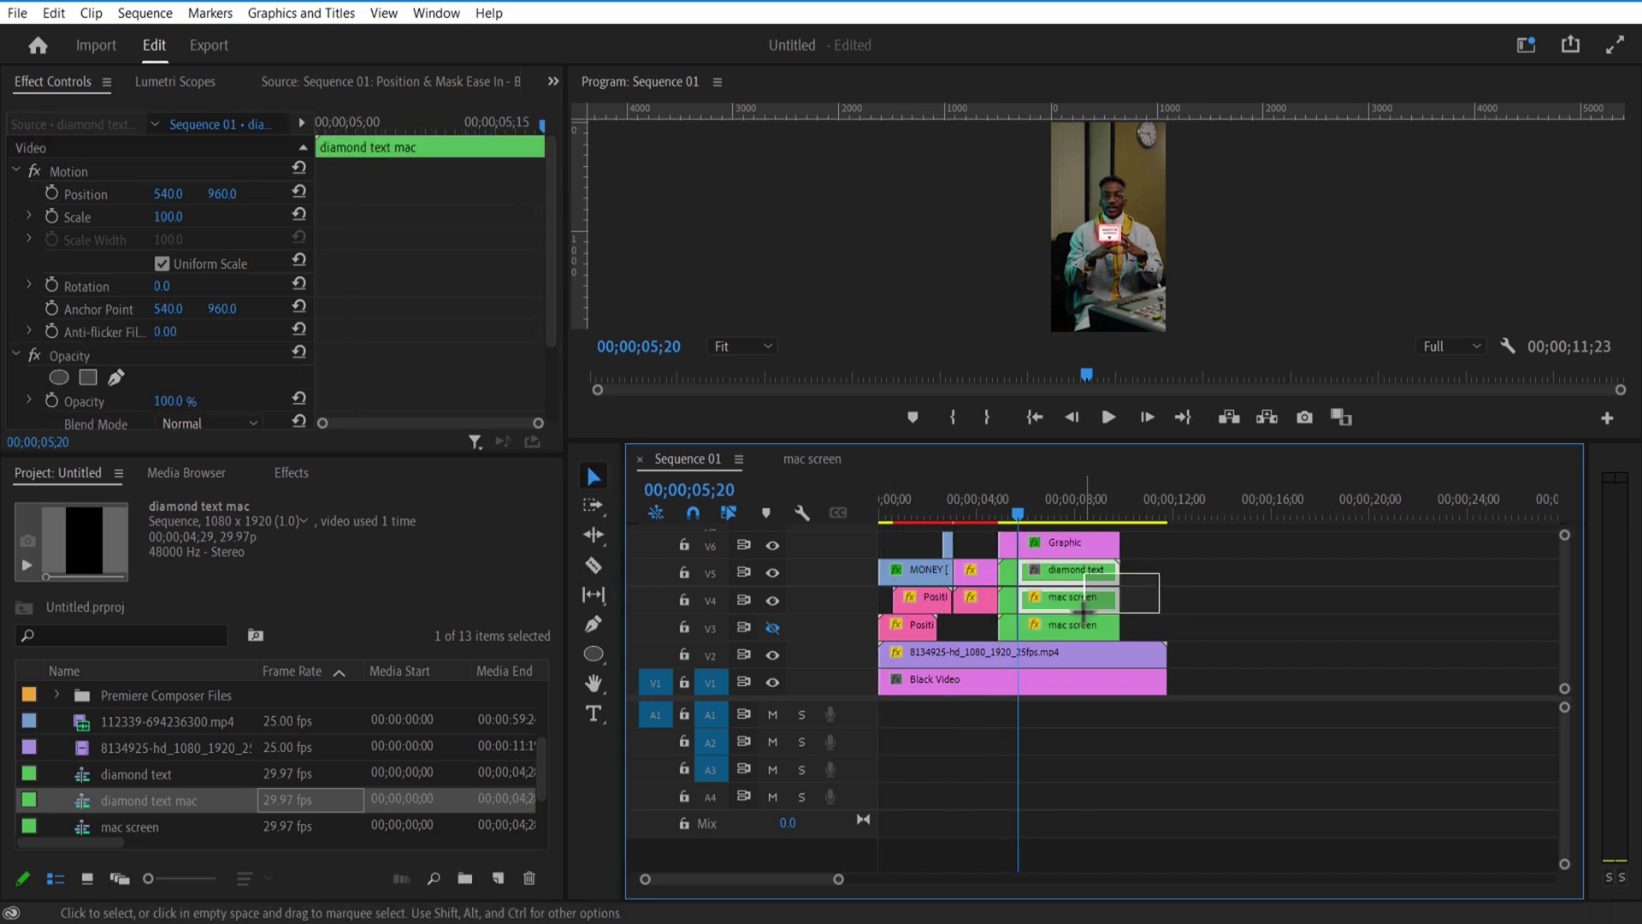
# - Rearrange the clip portions after the cut with the folder outline graphic on V3 and the diamond text mac and mac screen clips on V4 to V6
pyautogui.moveTo(1076, 615); pyautogui.dragTo(1206, 567)
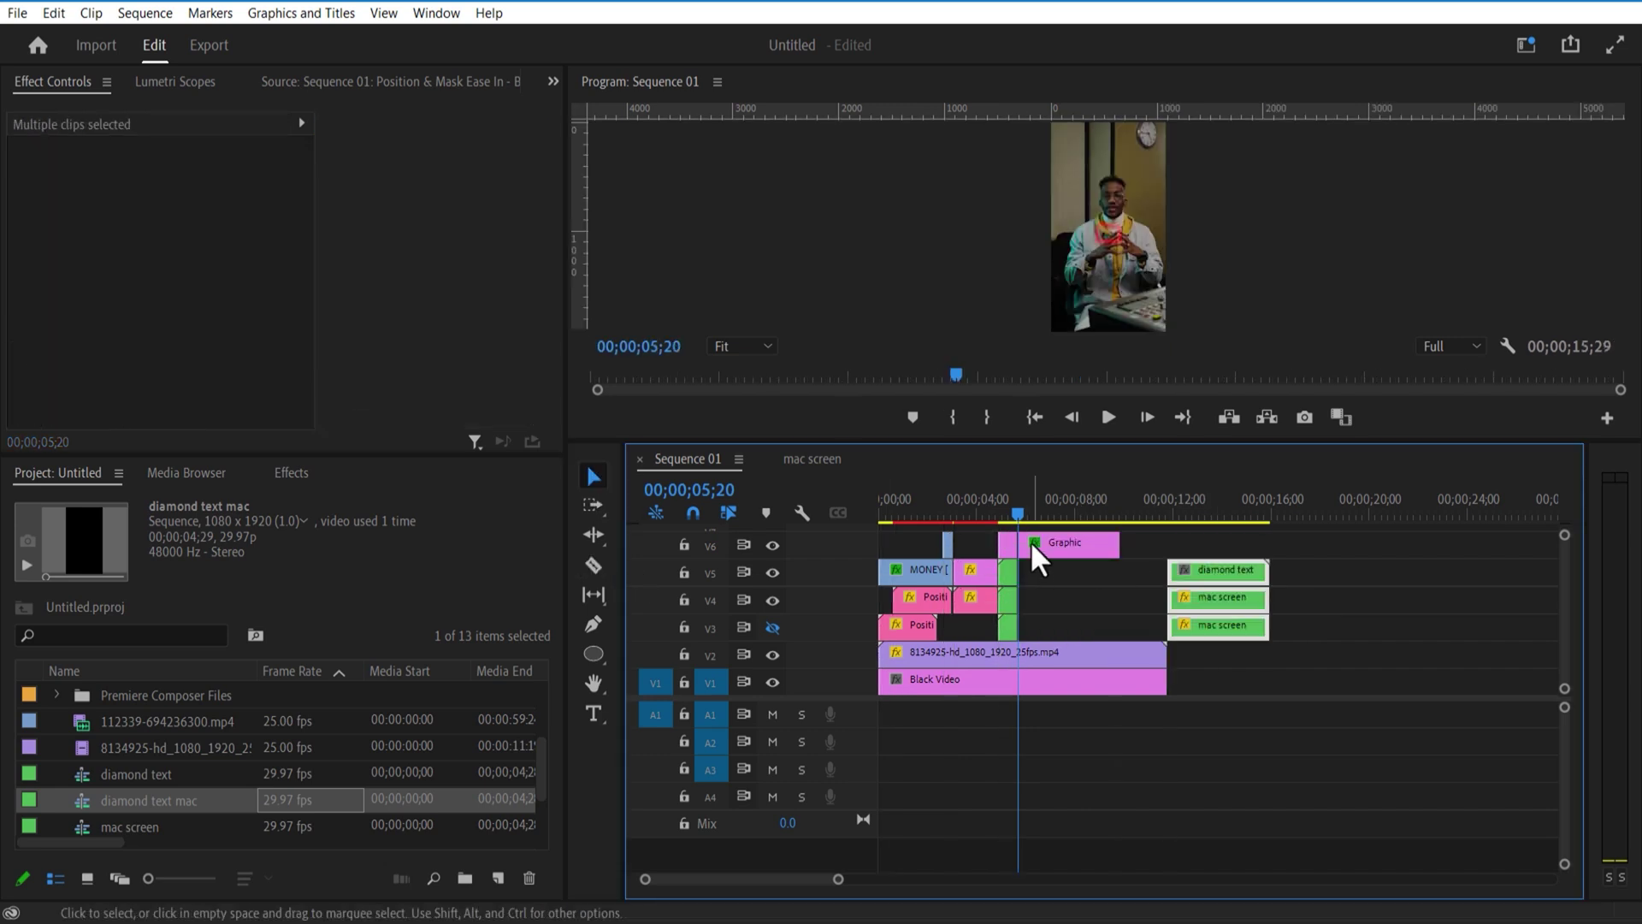
pyautogui.moveTo(1030, 540); pyautogui.dragTo(1043, 630)
pyautogui.moveTo(1343, 648); pyautogui.dragTo(1167, 556)
pyautogui.moveTo(1223, 639); pyautogui.dragTo(1073, 613)
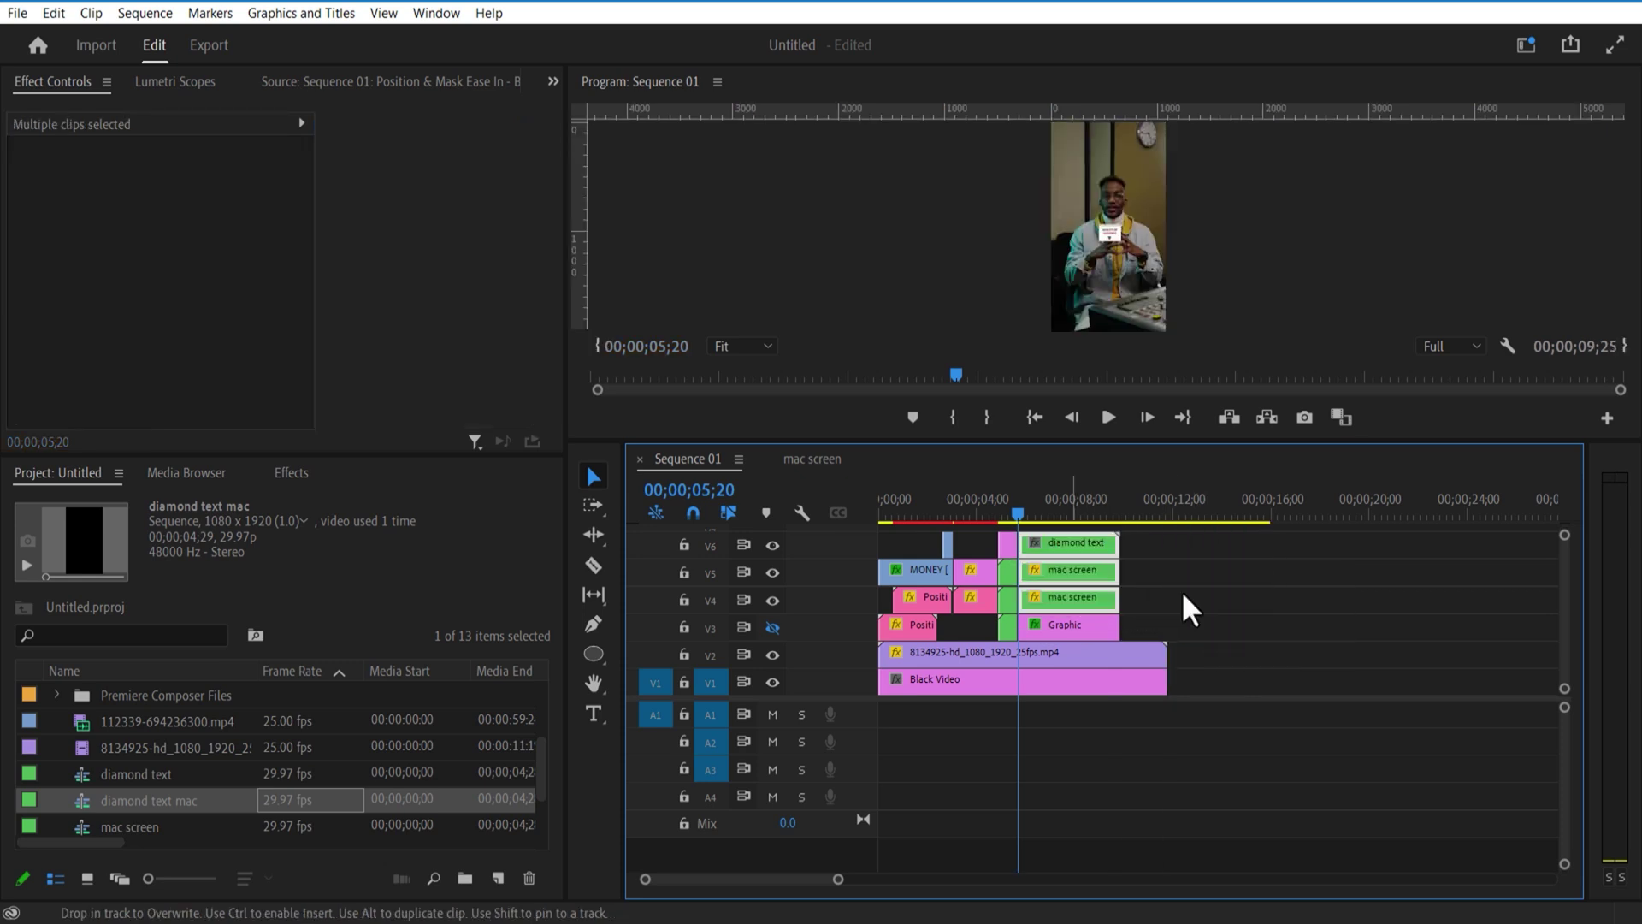
pyautogui.moveTo(1018, 513); pyautogui.dragTo(1006, 516)
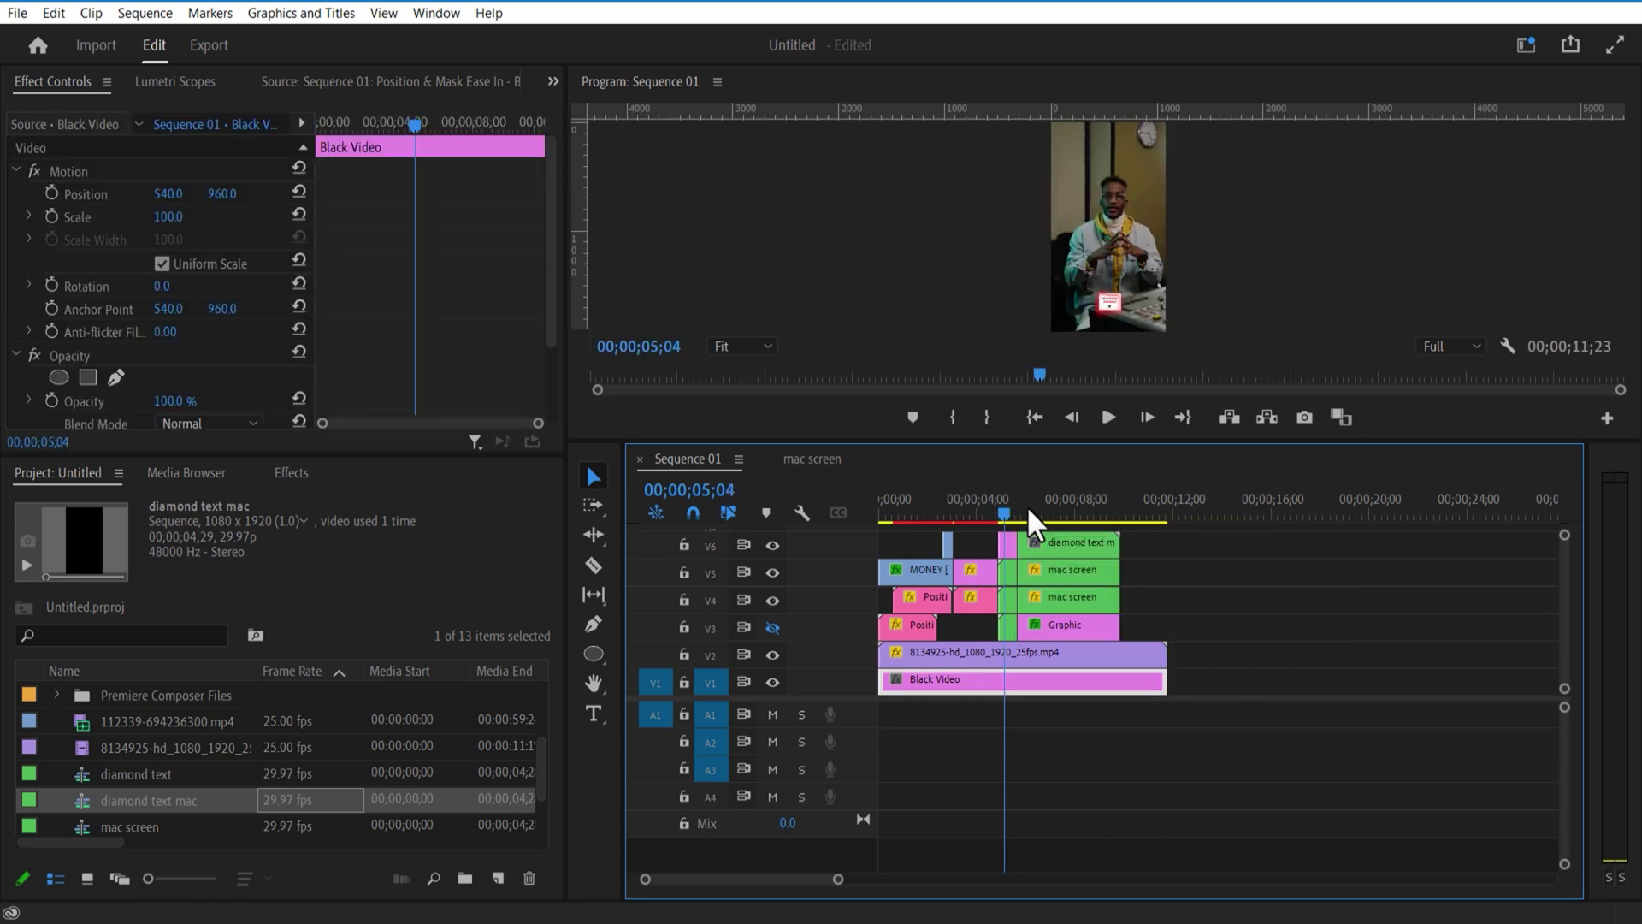
pyautogui.moveTo(1126, 442)
pyautogui.mouseDown()
pyautogui.moveTo(1147, 567)
pyautogui.moveTo(1125, 438)
pyautogui.mouseUp()
# - Keyframe the V5 mac screen clip's position from 00;00;05;20, moving its horizontal value to 850 at 00;00;06;00
pyautogui.moveTo(1026, 513); pyautogui.dragTo(1018, 514)
pyautogui.click(1040, 571)
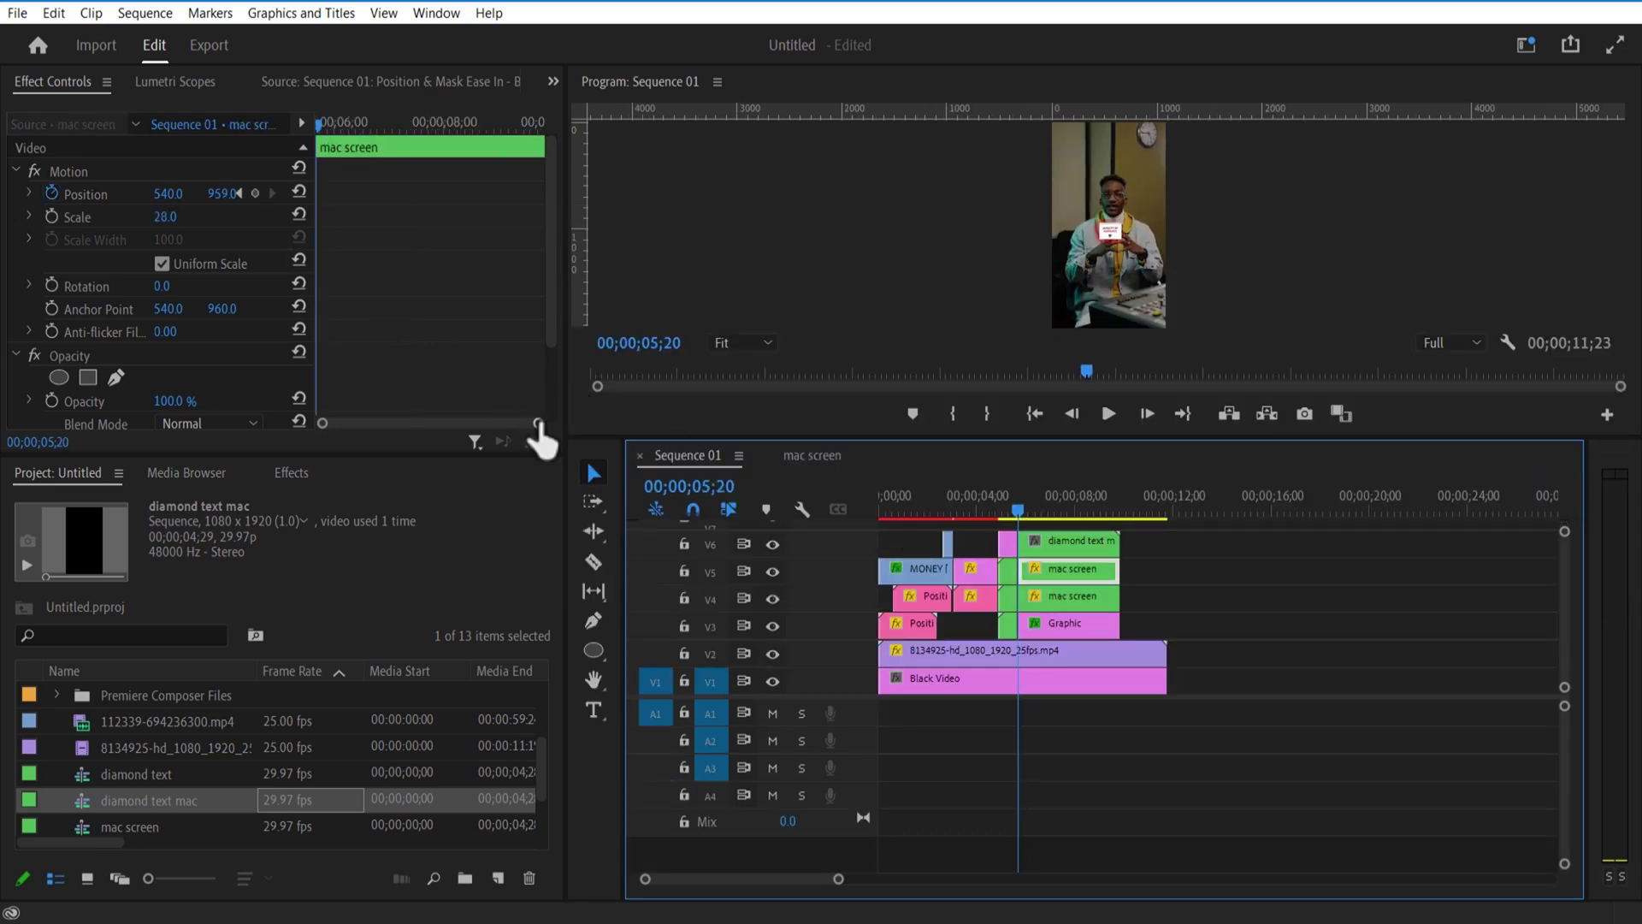
pyautogui.moveTo(537, 422); pyautogui.dragTo(454, 424)
pyautogui.click(254, 194)
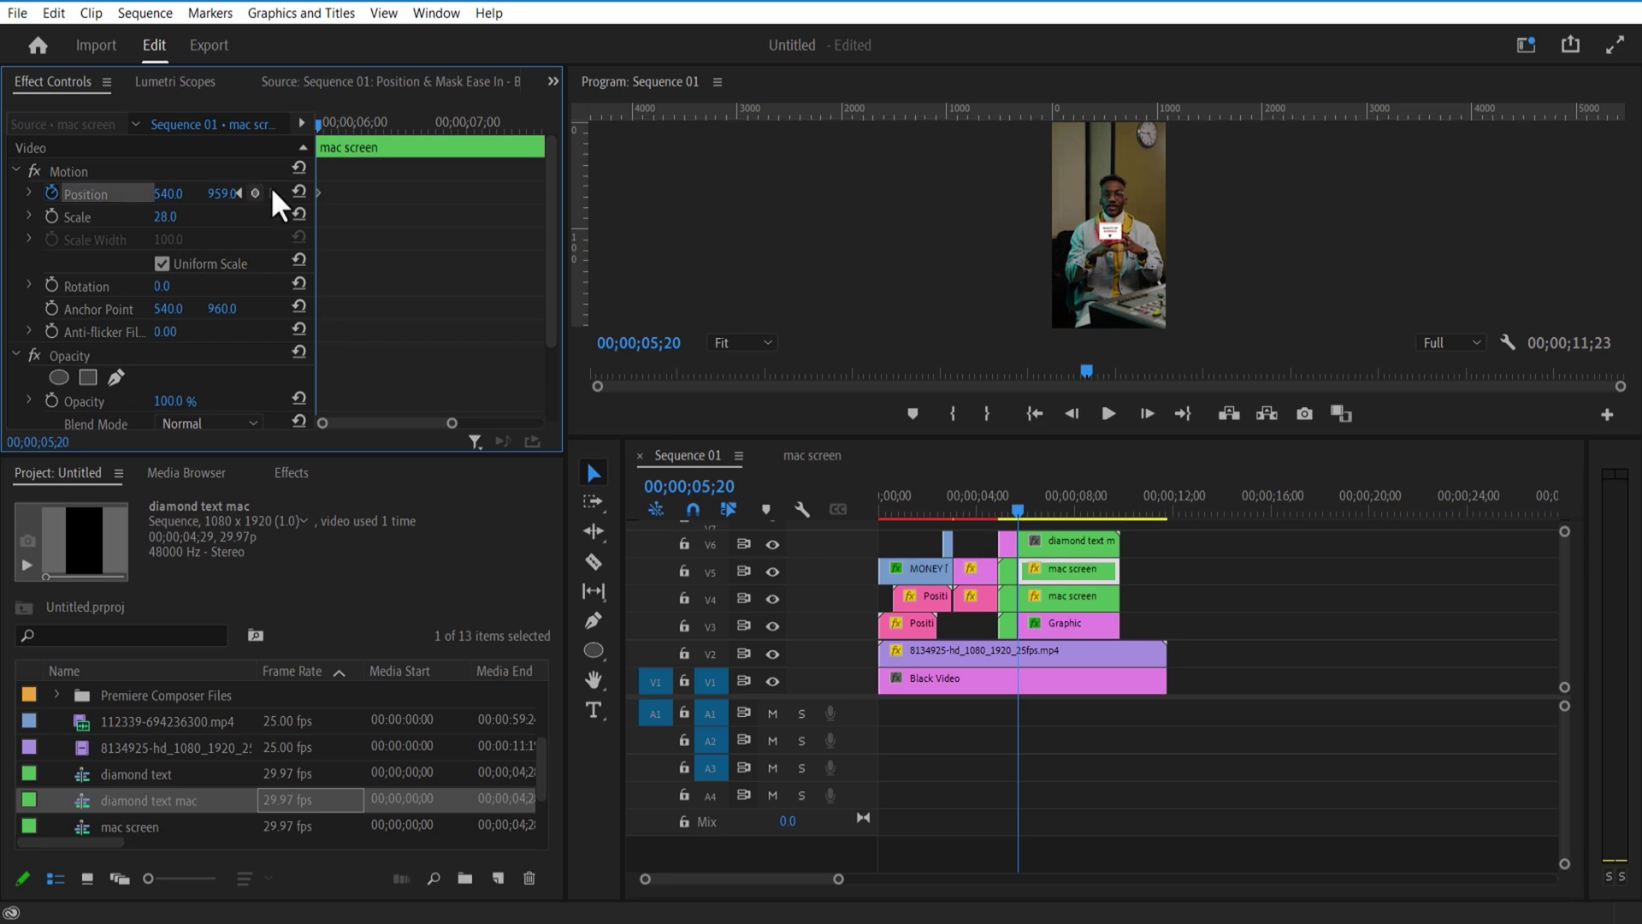
pyautogui.moveTo(326, 119); pyautogui.dragTo(352, 125)
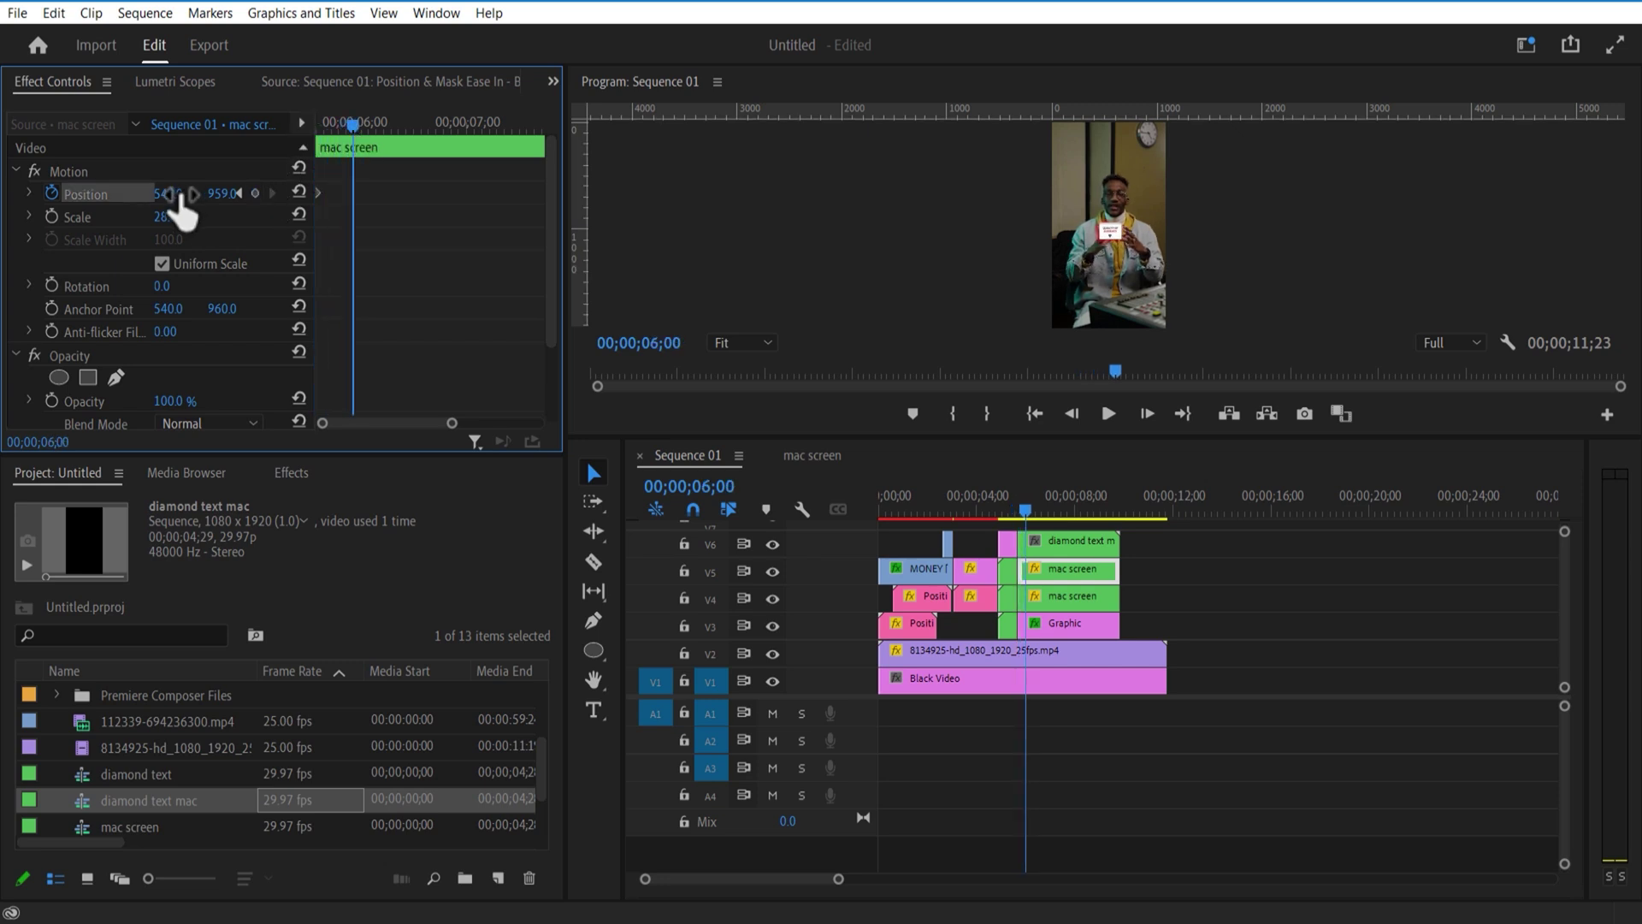
pyautogui.moveTo(171, 195); pyautogui.dragTo(256, 194)
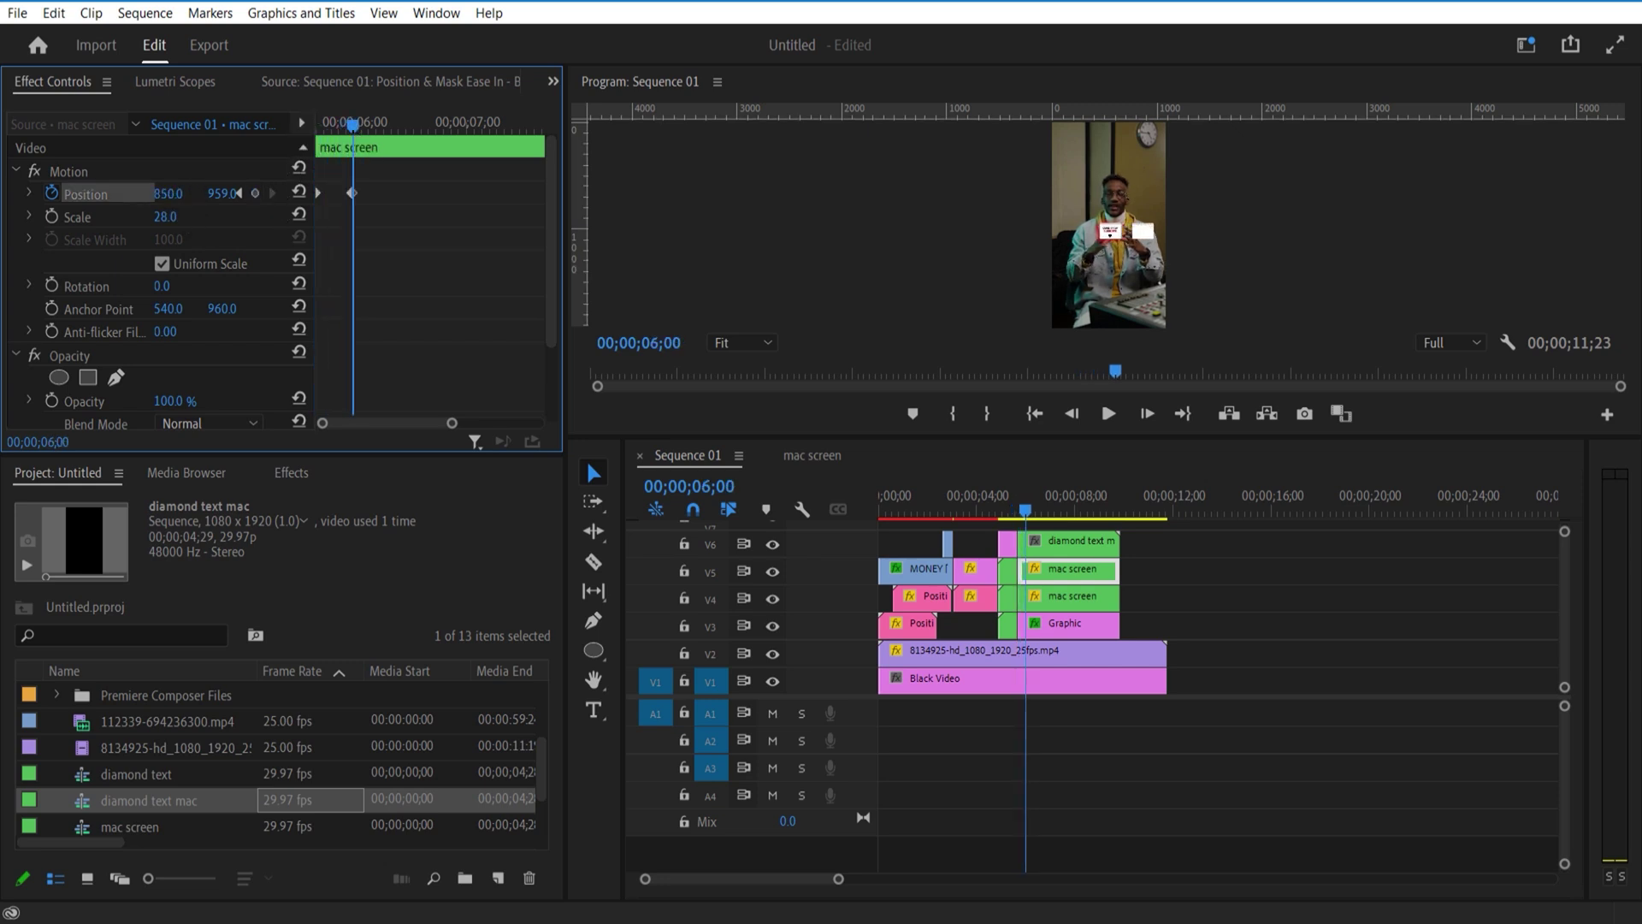
# - Keyframe the V4 mac screen clip's position from 00;00;05;20 so it slides out to the left of the centre window
pyautogui.click(1061, 590)
pyautogui.moveTo(333, 124); pyautogui.dragTo(245, 141)
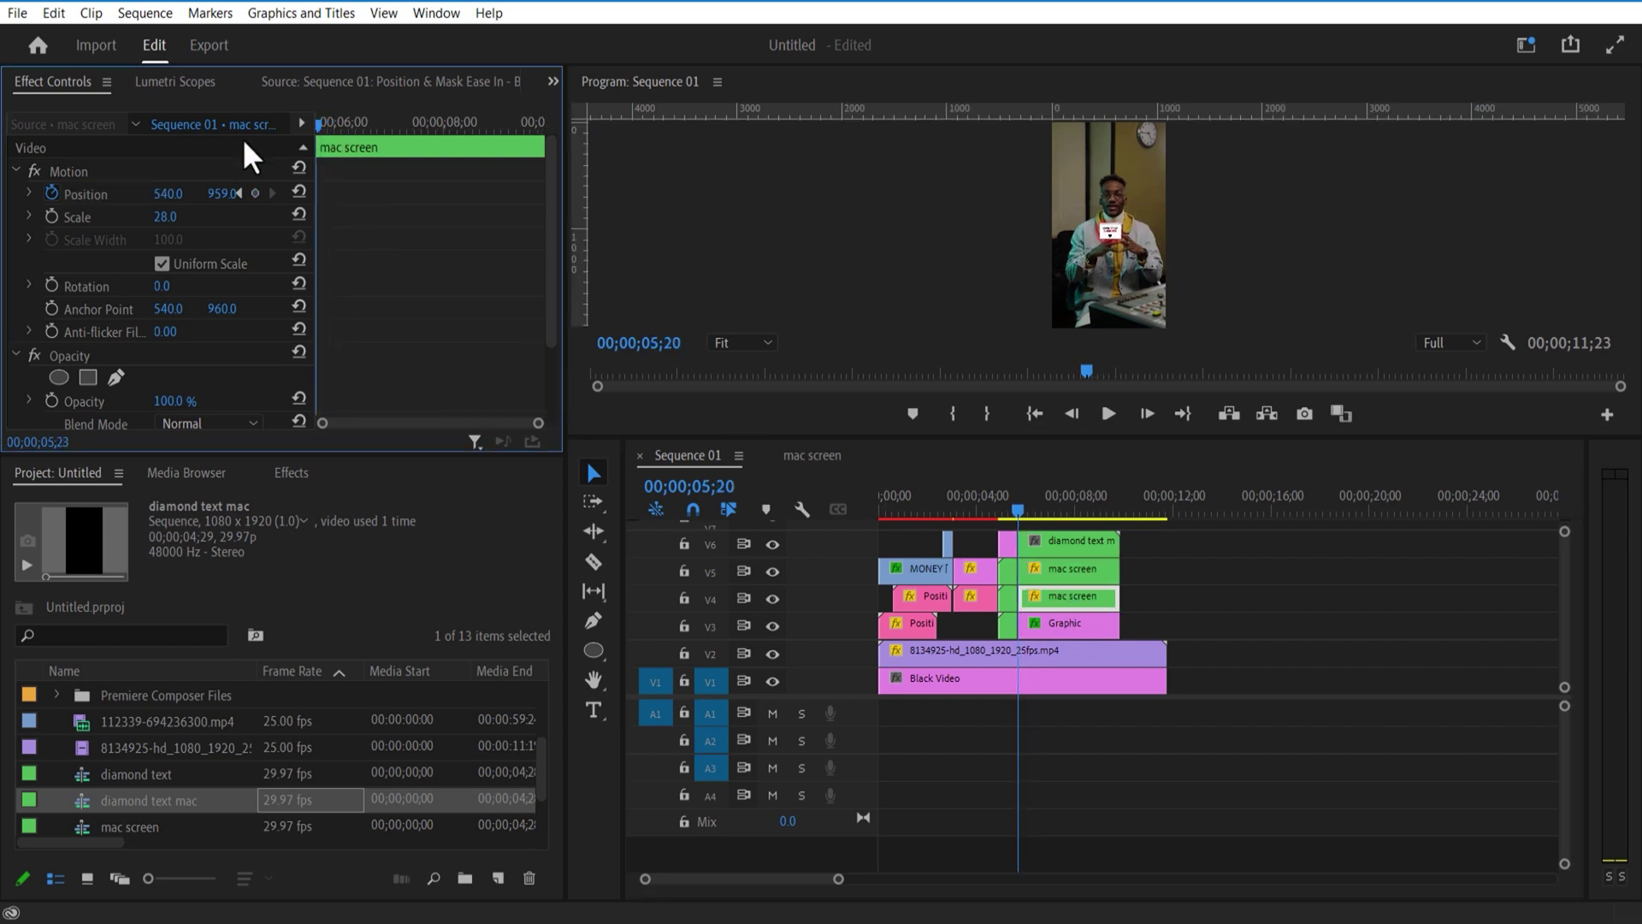
pyautogui.click(255, 193)
pyautogui.moveTo(347, 126); pyautogui.dragTo(333, 124)
# - Set the V3 folder outline graphic's scale to 50 and its vertical position to 981
pyautogui.moveTo(1164, 443); pyautogui.dragTo(1150, 585)
pyautogui.press('Up')
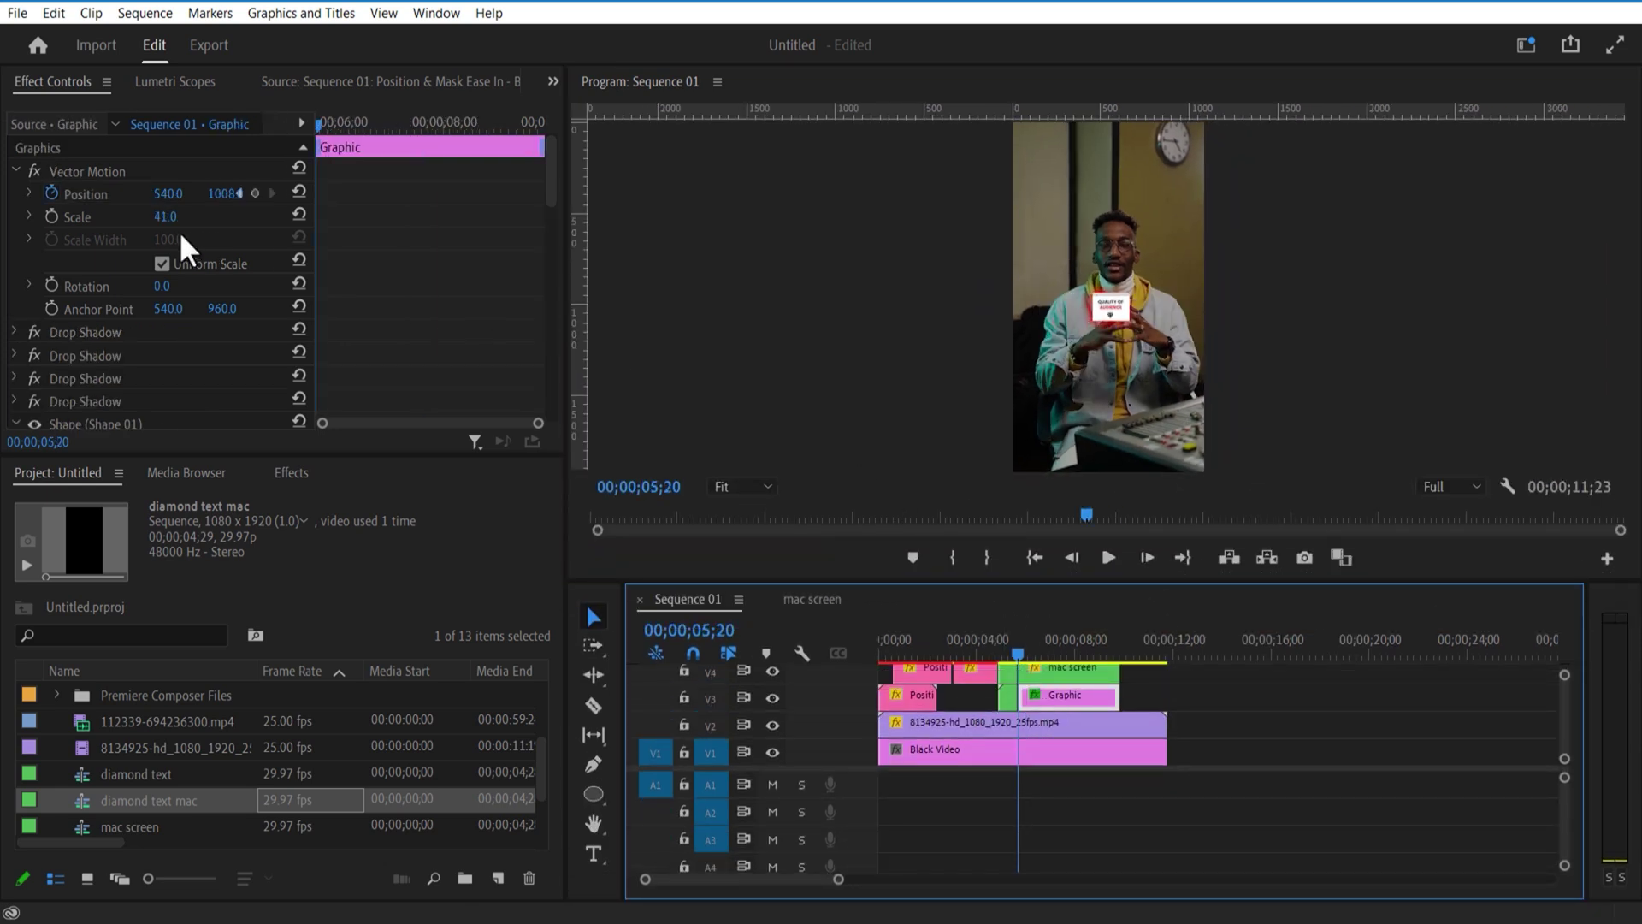
pyautogui.moveTo(166, 221); pyautogui.dragTo(213, 220)
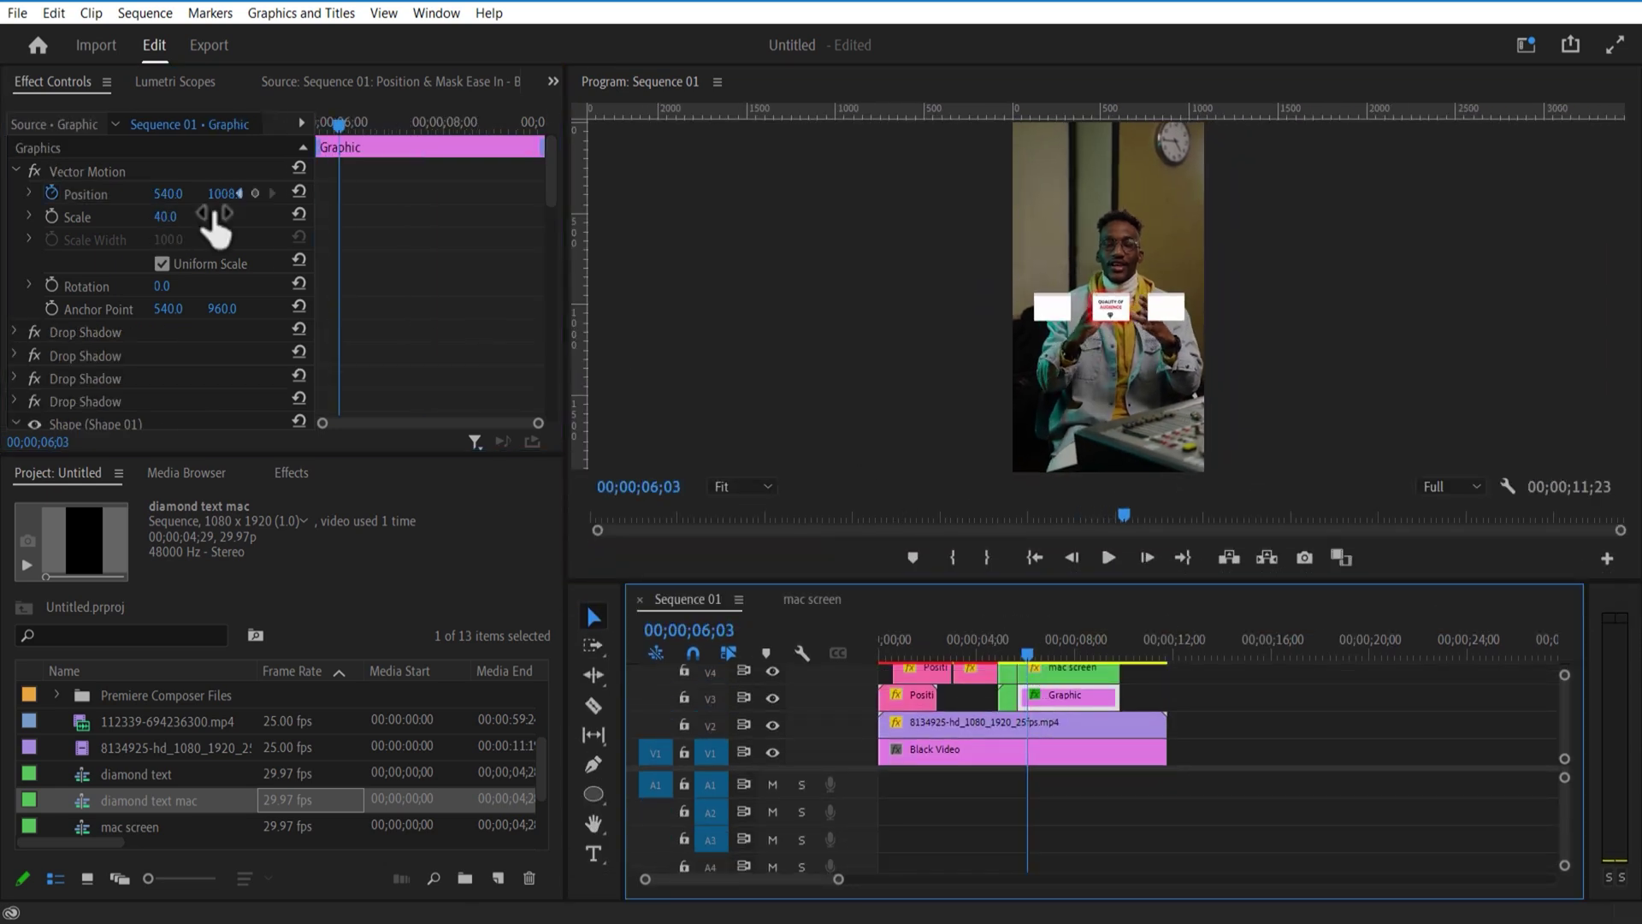
pyautogui.moveTo(332, 135)
pyautogui.mouseDown()
pyautogui.moveTo(308, 141)
pyautogui.moveTo(321, 156)
pyautogui.mouseUp()
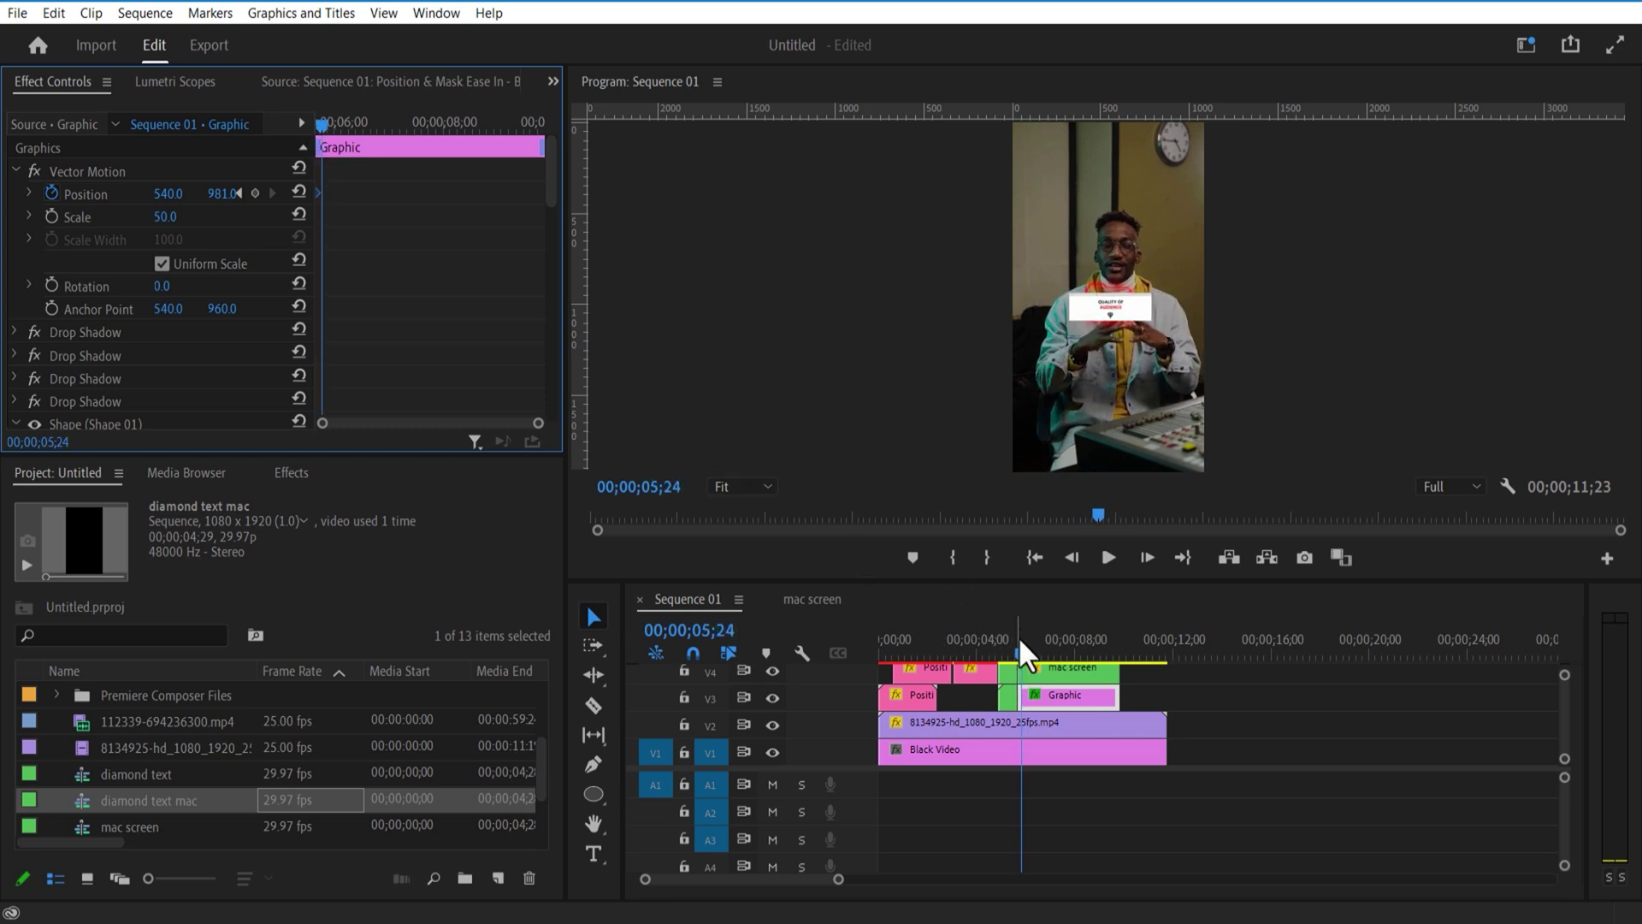
pyautogui.moveTo(1018, 652); pyautogui.dragTo(1033, 646)
# - Clear the tracks above the mac screen clips and place the phone image over the left window, scaled to 5 at position 230, 1022
pyautogui.moveTo(1061, 581); pyautogui.dragTo(1061, 323)
pyautogui.click(1023, 513)
pyautogui.click(1052, 539)
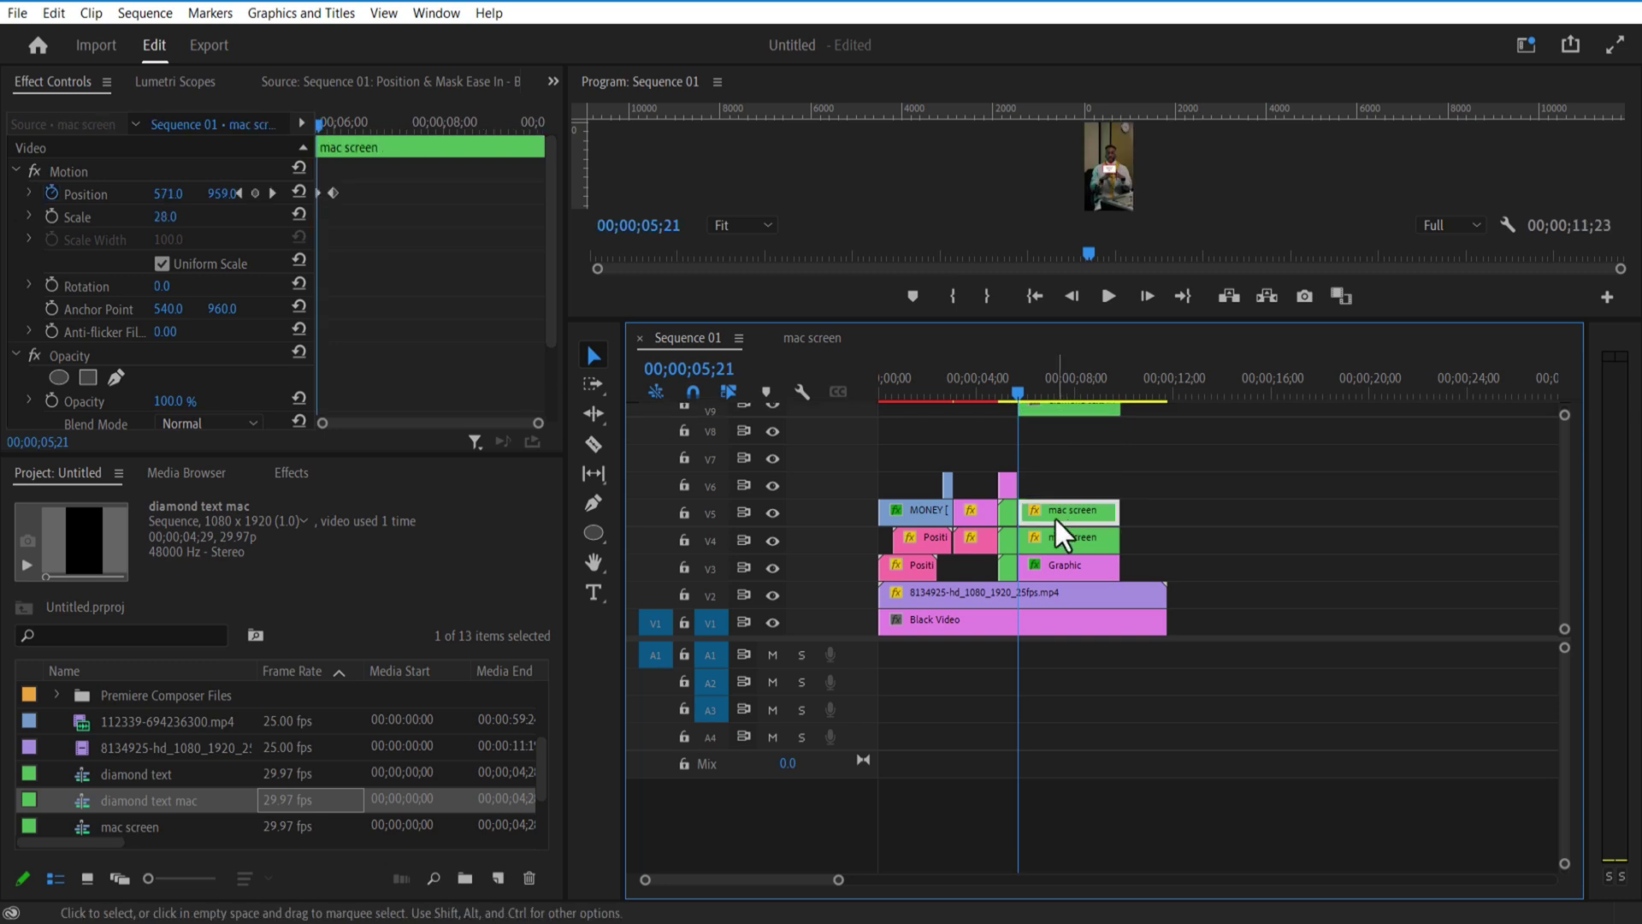
pyautogui.moveTo(1057, 522); pyautogui.dragTo(1120, 534)
pyautogui.moveTo(1061, 324); pyautogui.dragTo(1061, 748)
pyautogui.moveTo(168, 195); pyautogui.dragTo(224, 194)
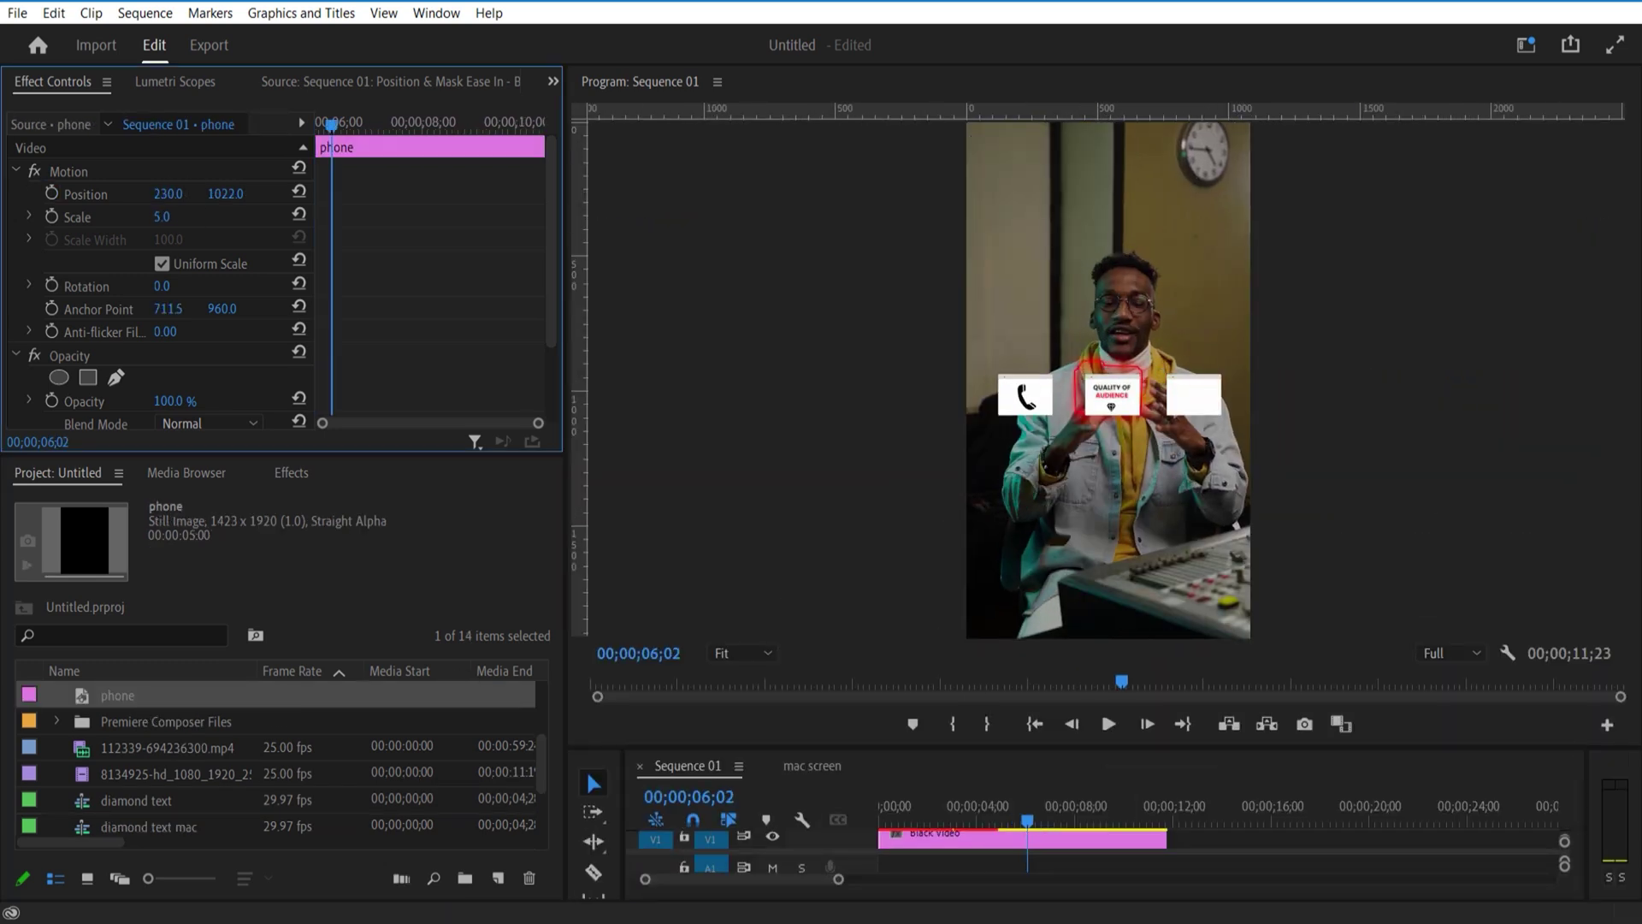
# - Reduce the phone image to scale 2 at position 221, 1052 and add a BOOK CALLS title scaled to 40 at 253, 1184
pyautogui.moveTo(1055, 750); pyautogui.dragTo(1044, 532)
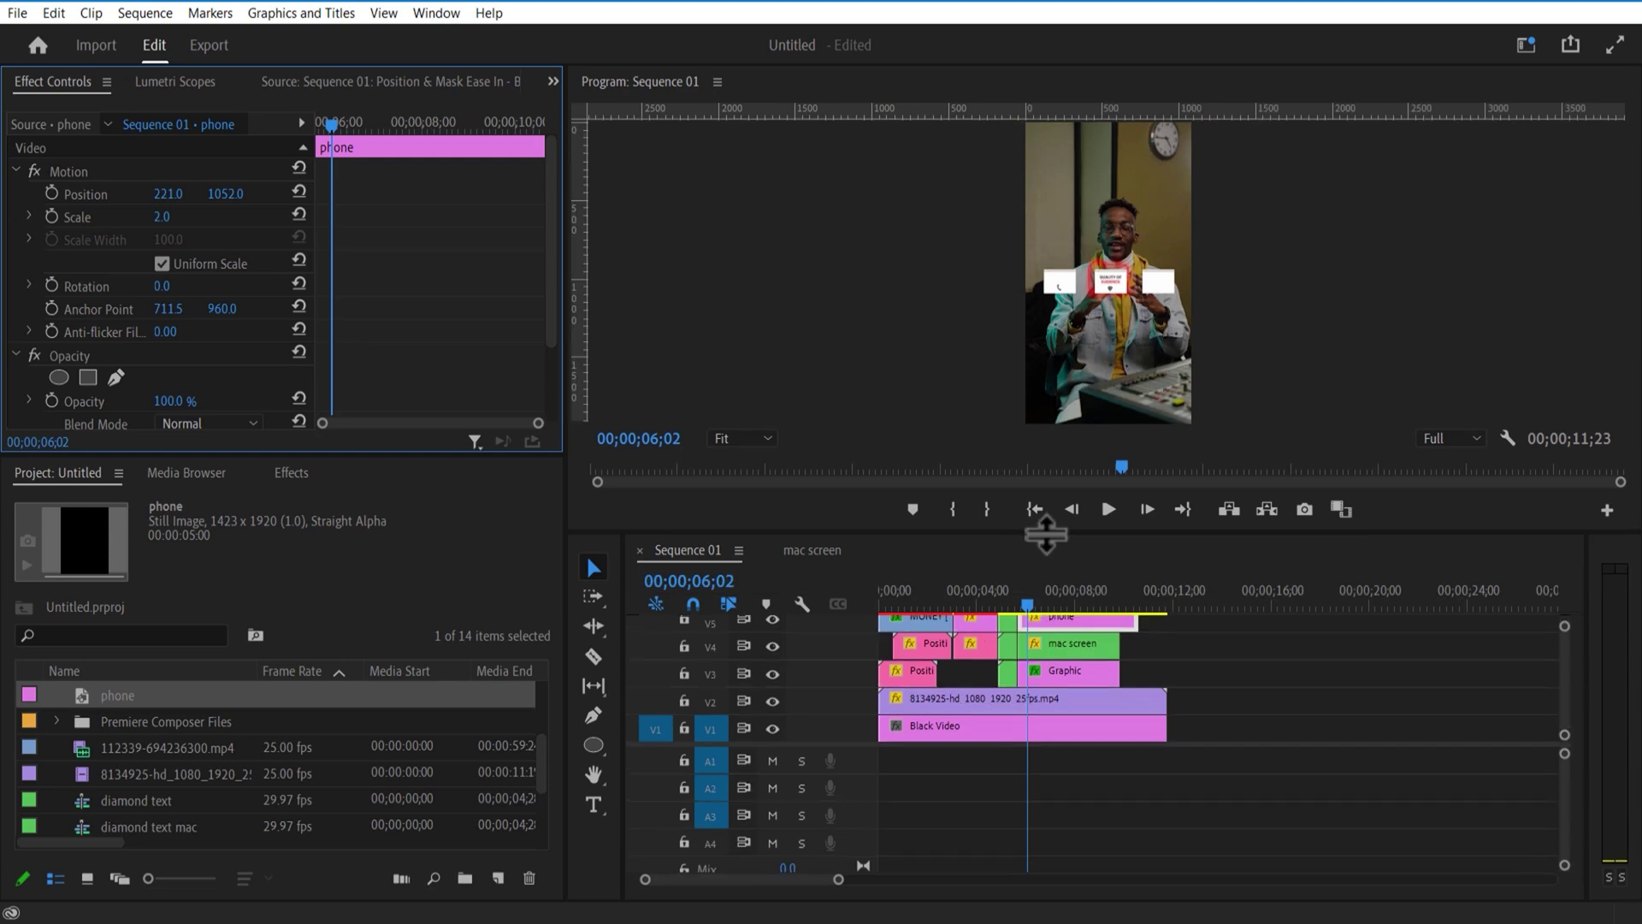
pyautogui.click(595, 805)
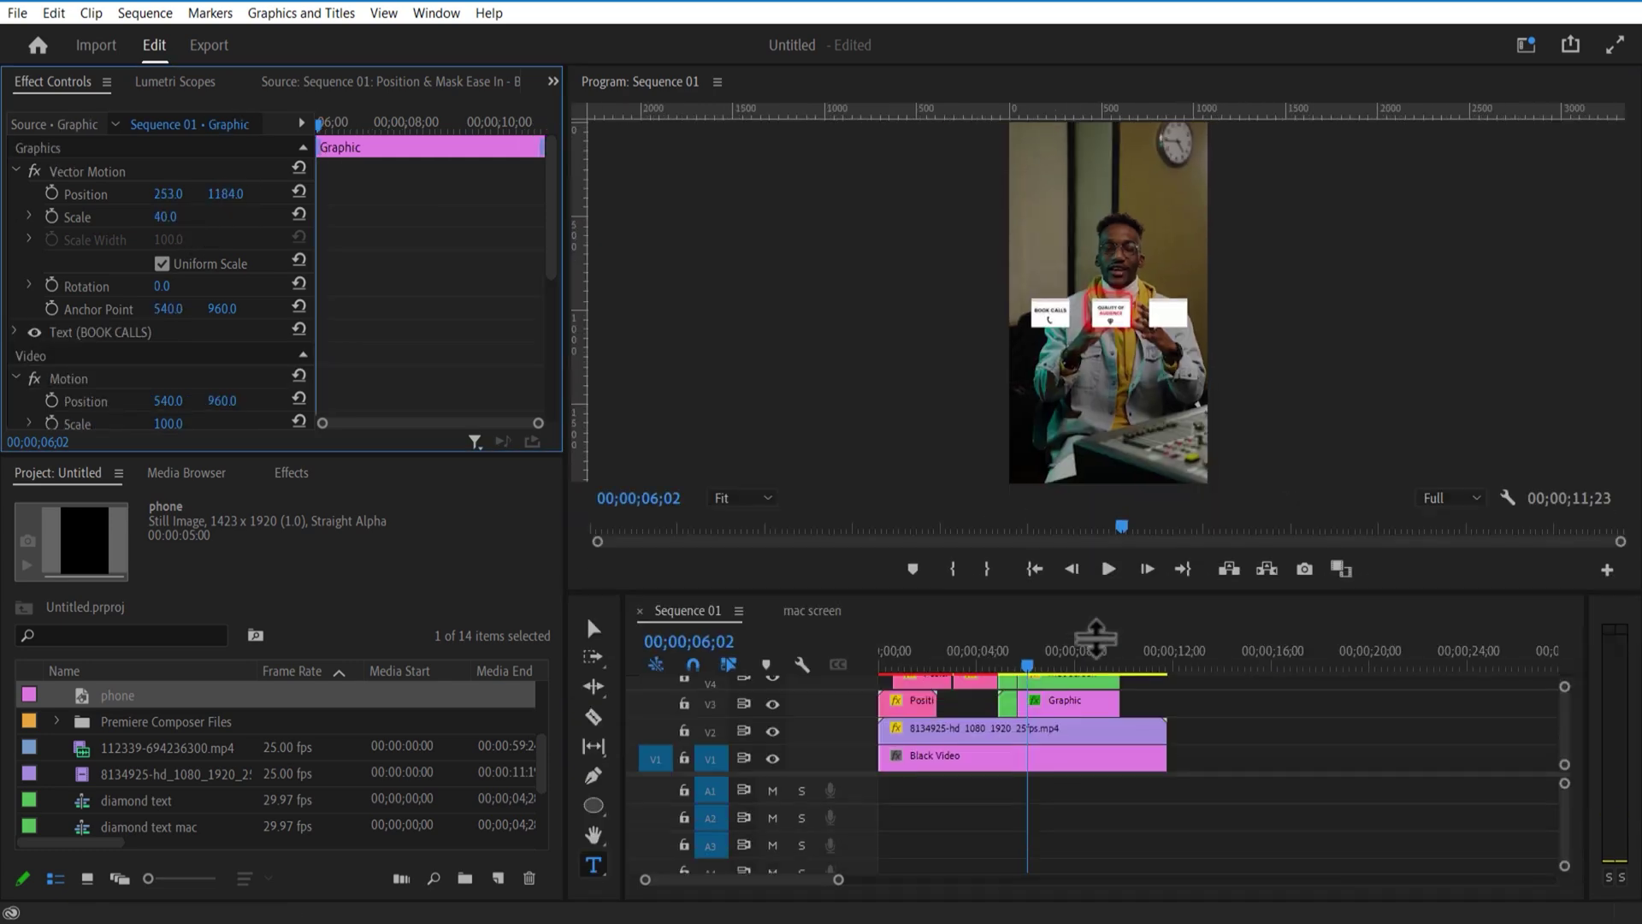
# - Nest the BOOK CALLS, phone and mac screen clips on V4 to V6 into a sequence named book
pyautogui.moveTo(1112, 590); pyautogui.dragTo(1112, 216)
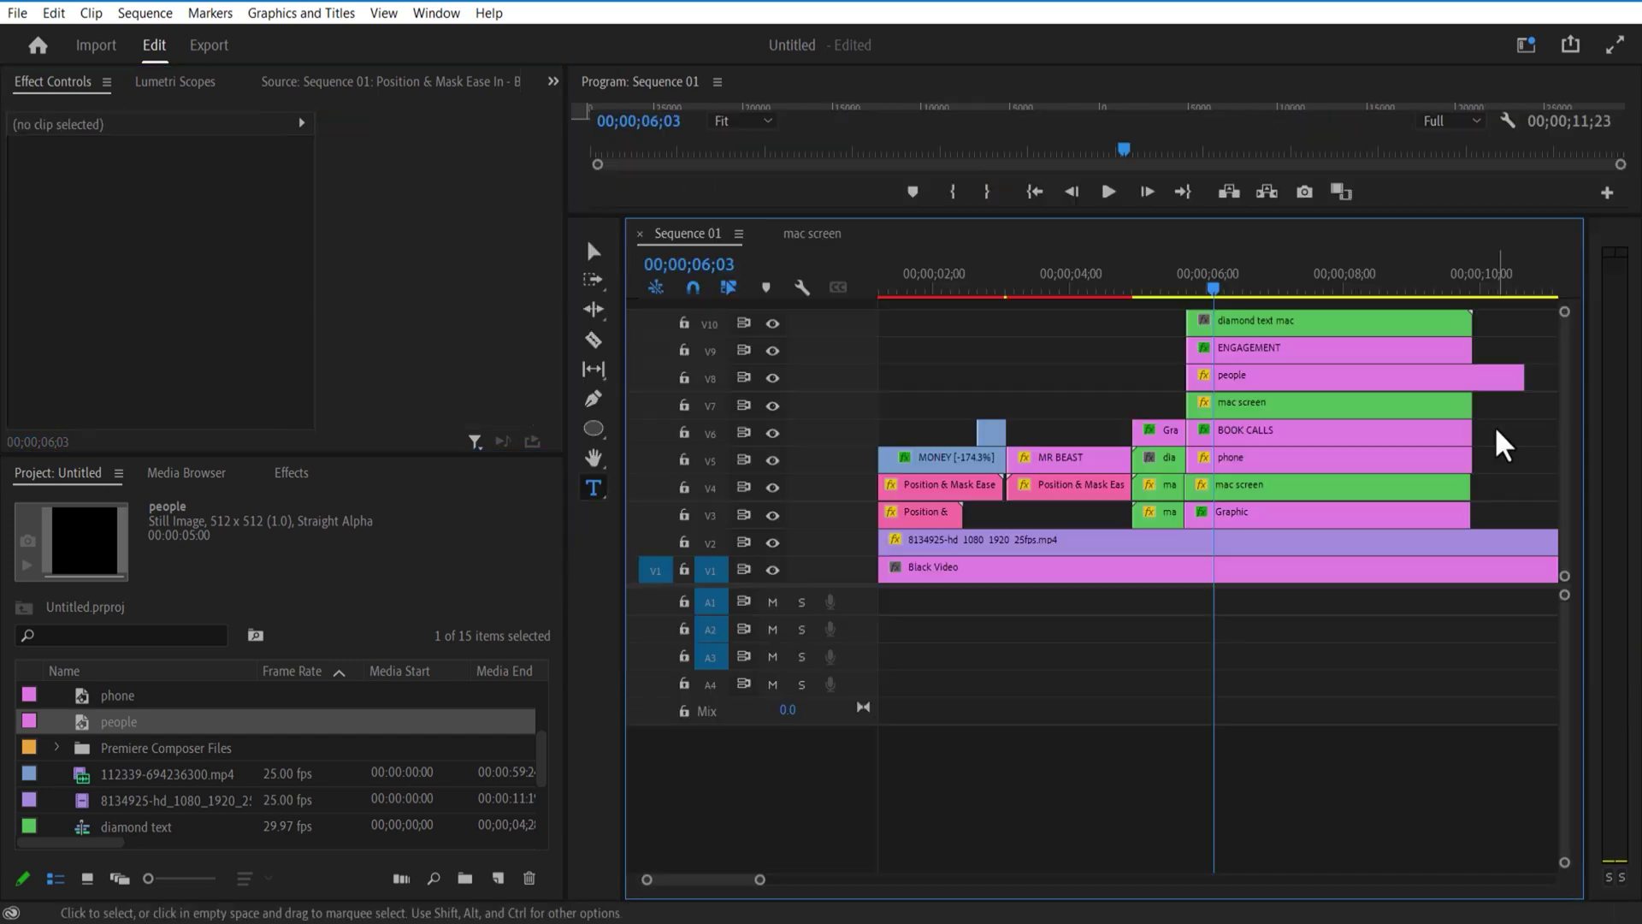
pyautogui.moveTo(1496, 440); pyautogui.dragTo(1283, 484)
pyautogui.rightClick(1269, 458)
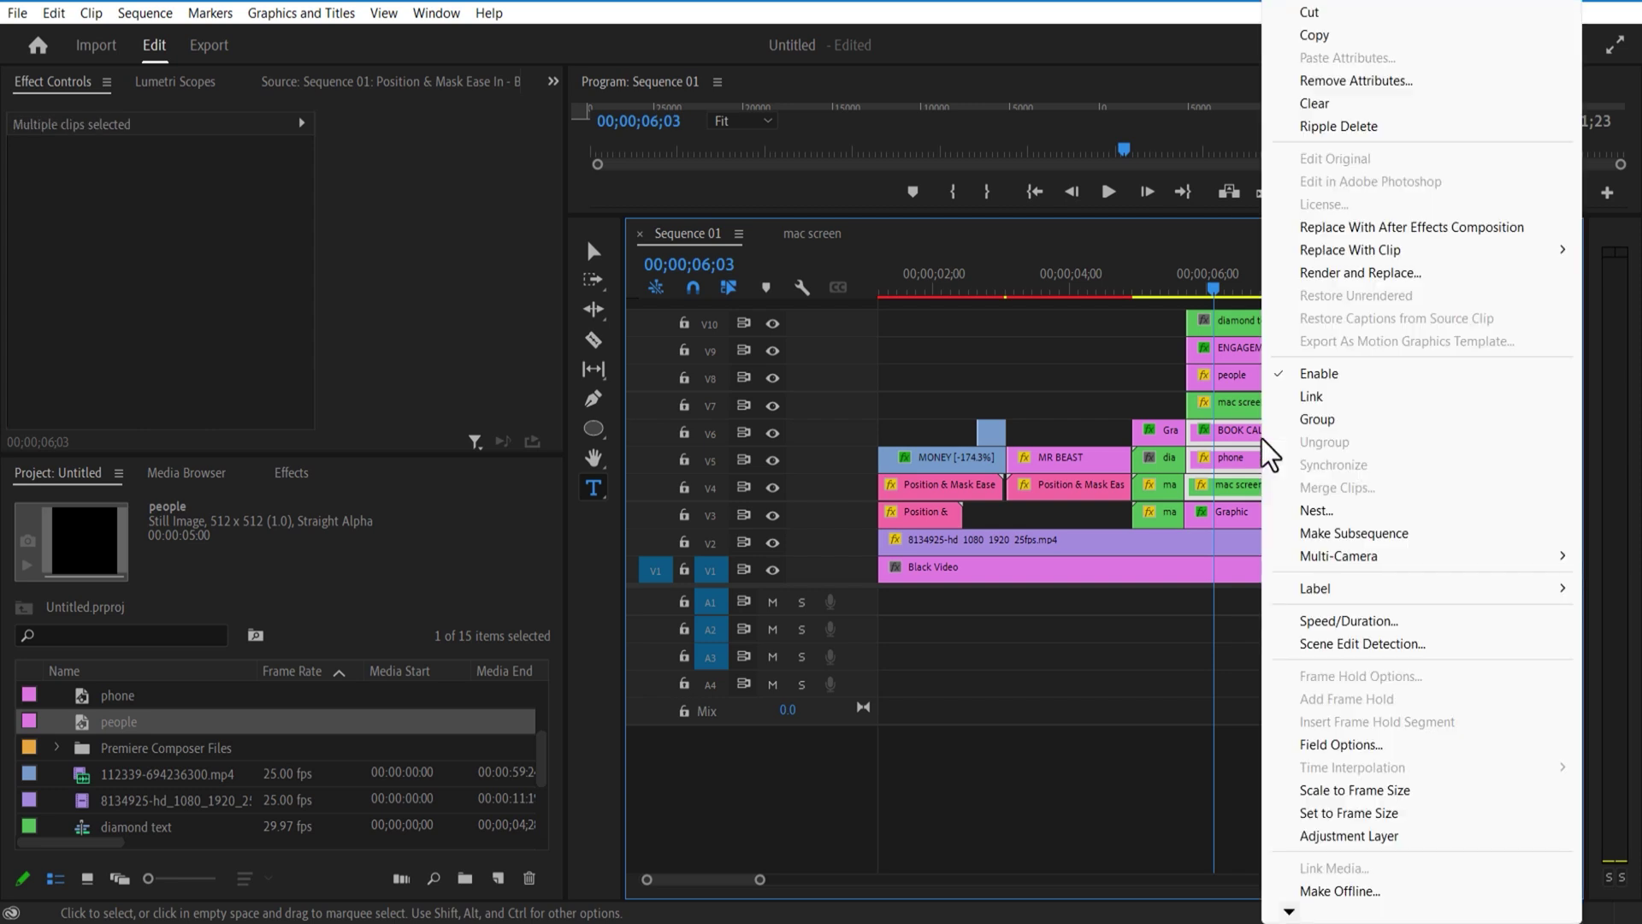
pyautogui.click(1328, 515)
pyautogui.write('book')
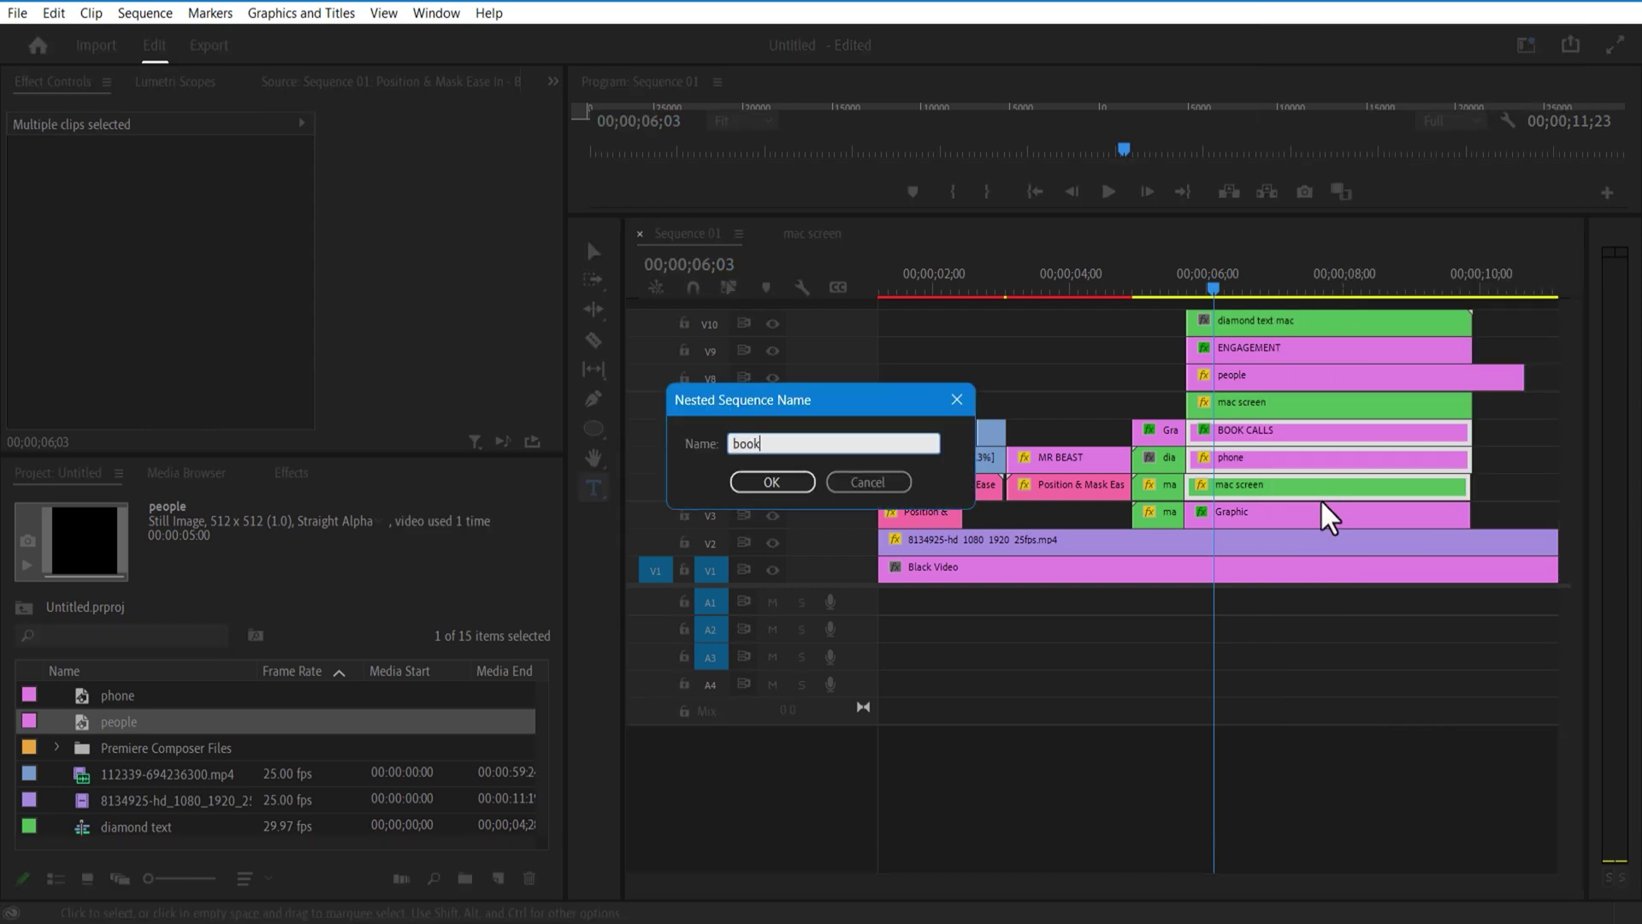
pyautogui.click(773, 484)
# - Trim the people clip to 00;00;09;27 and nest it with the ENGAGEMENT title and V7 mac screen clip as engage
pyautogui.click(1477, 293)
pyautogui.press('v')
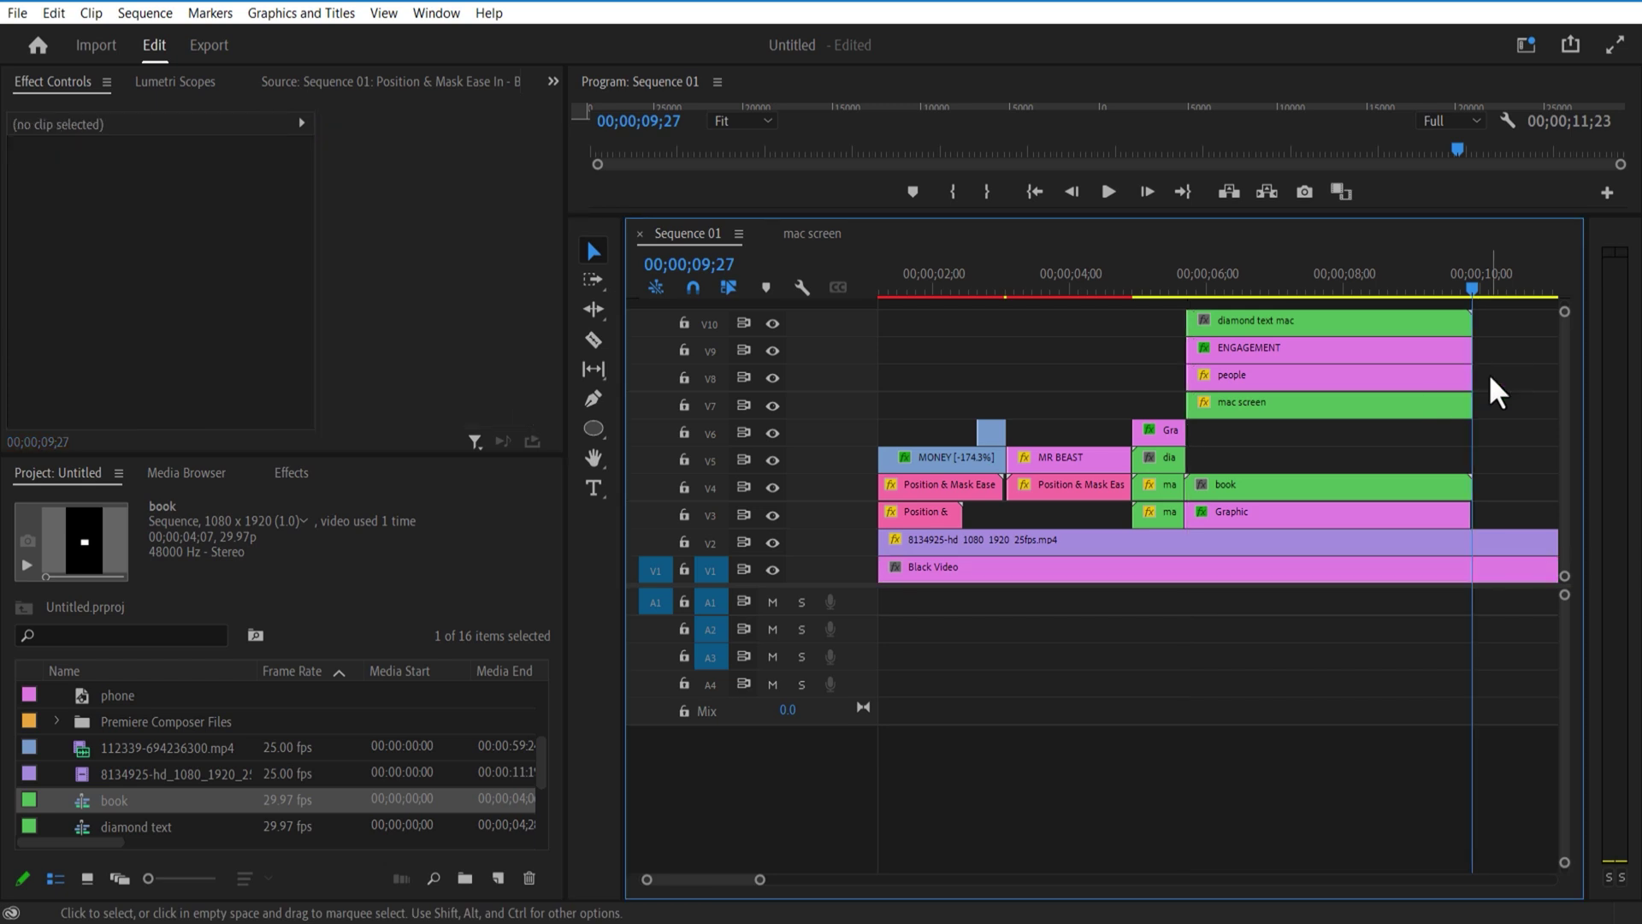
pyautogui.moveTo(1491, 385); pyautogui.dragTo(1289, 440)
pyautogui.rightClick(1289, 440)
pyautogui.click(1348, 511)
pyautogui.write('engage')
pyautogui.click(769, 487)
# - Split the book clip at 00;00;06;02 and move the engage and diamond text mac clips up one track
pyautogui.click(1209, 274)
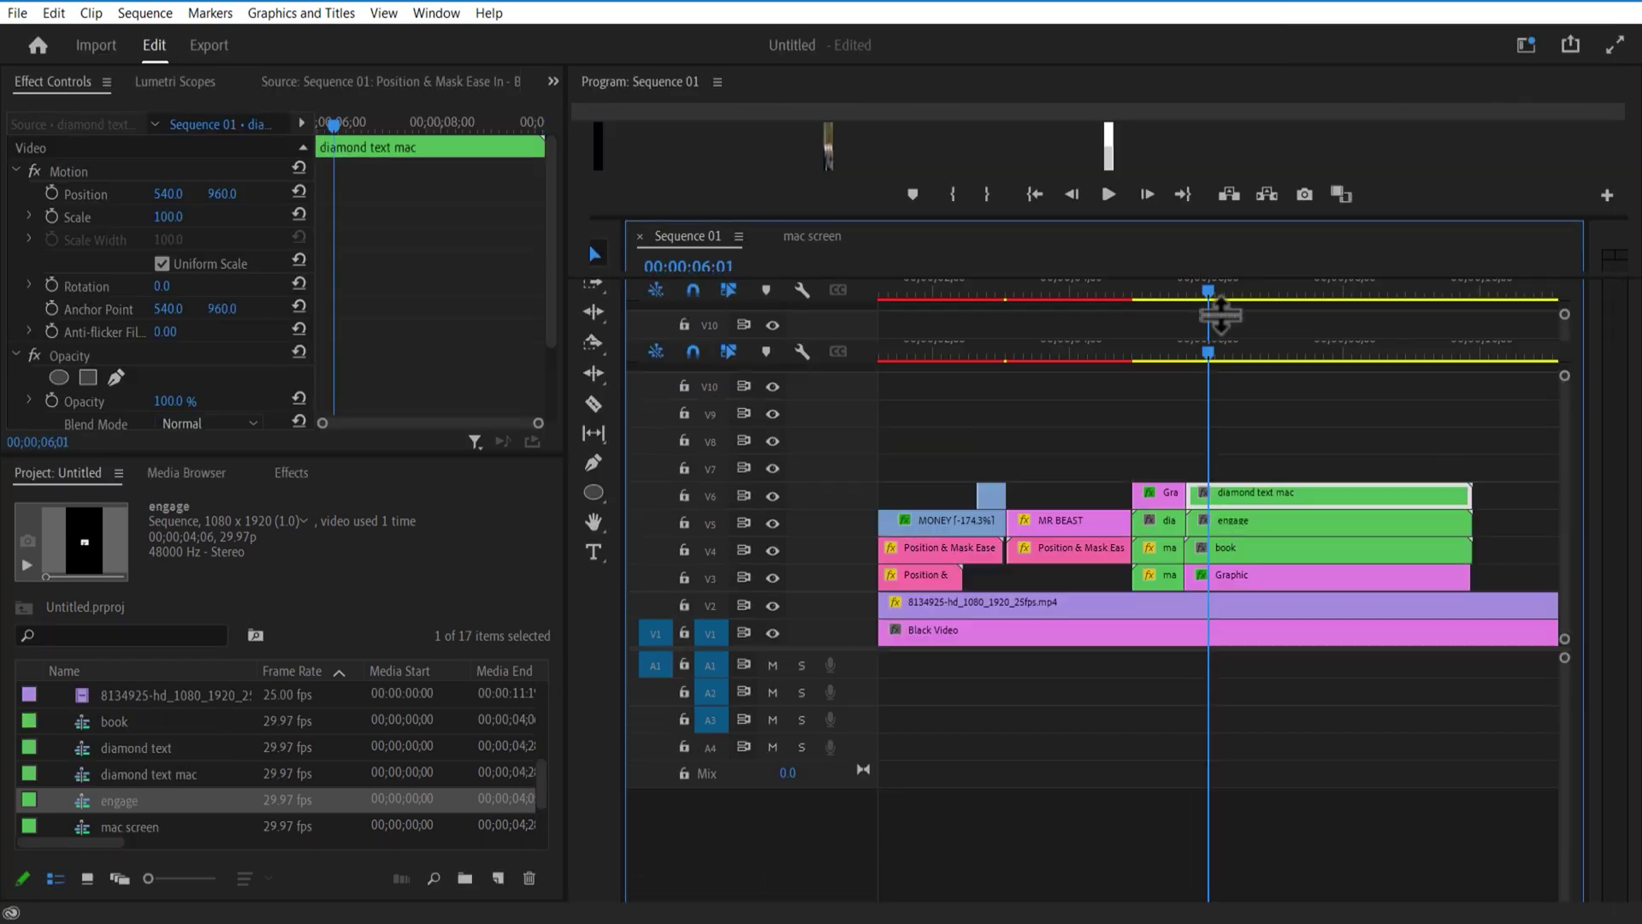
pyautogui.moveTo(1209, 216); pyautogui.dragTo(1240, 569)
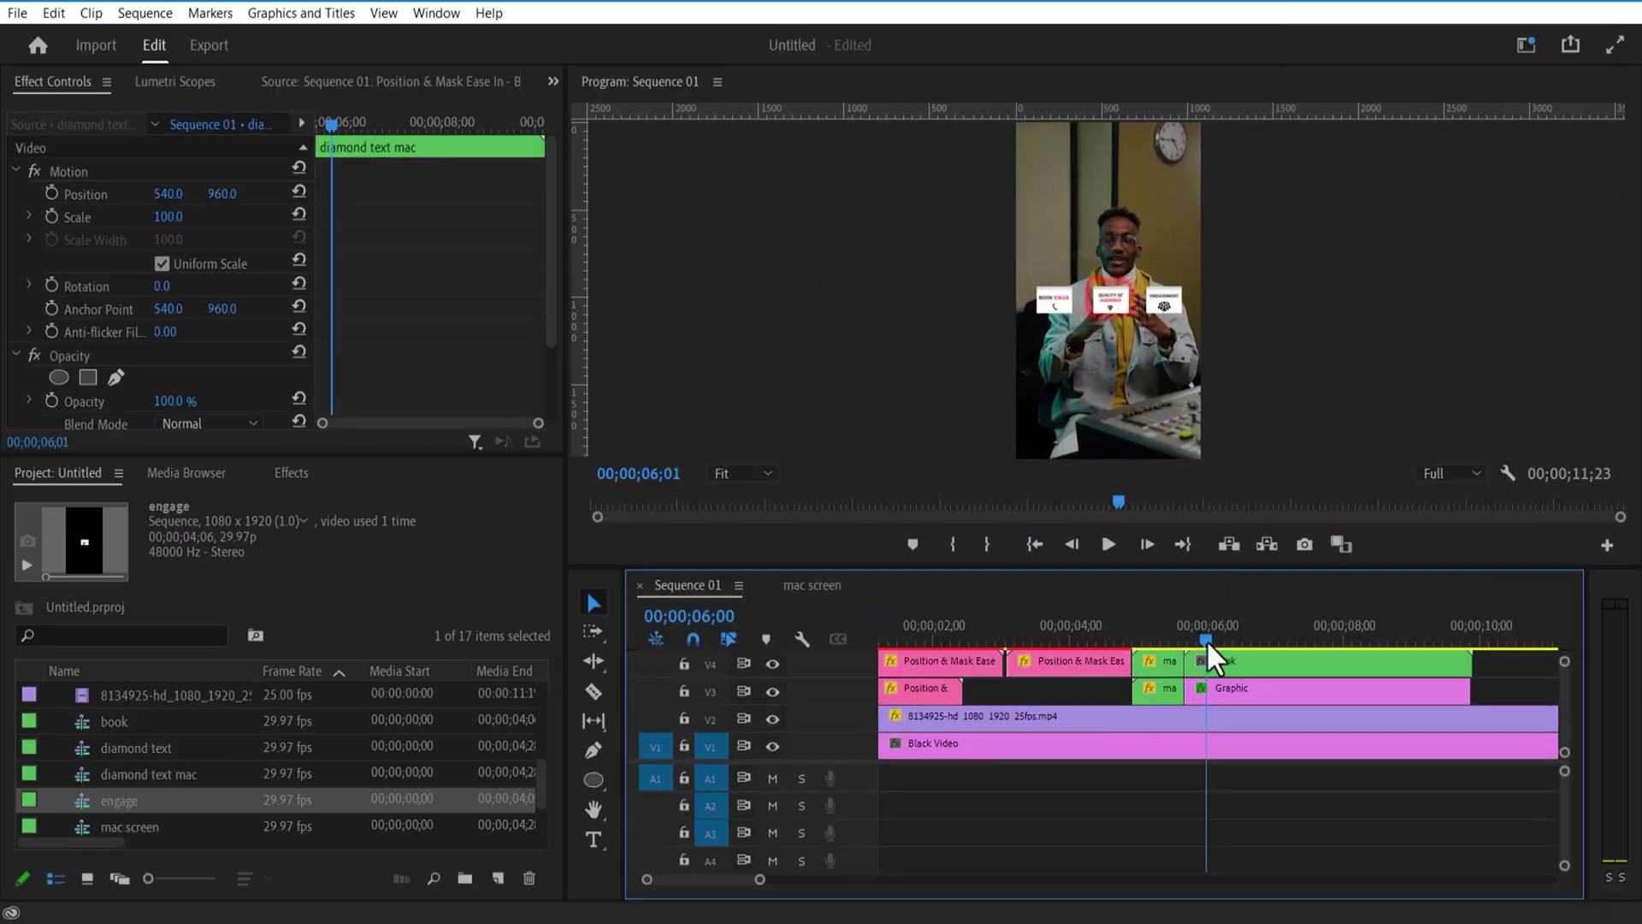
pyautogui.moveTo(1205, 639)
pyautogui.mouseDown()
pyautogui.moveTo(1182, 644)
pyautogui.moveTo(1223, 655)
pyautogui.mouseUp()
pyautogui.press('d')
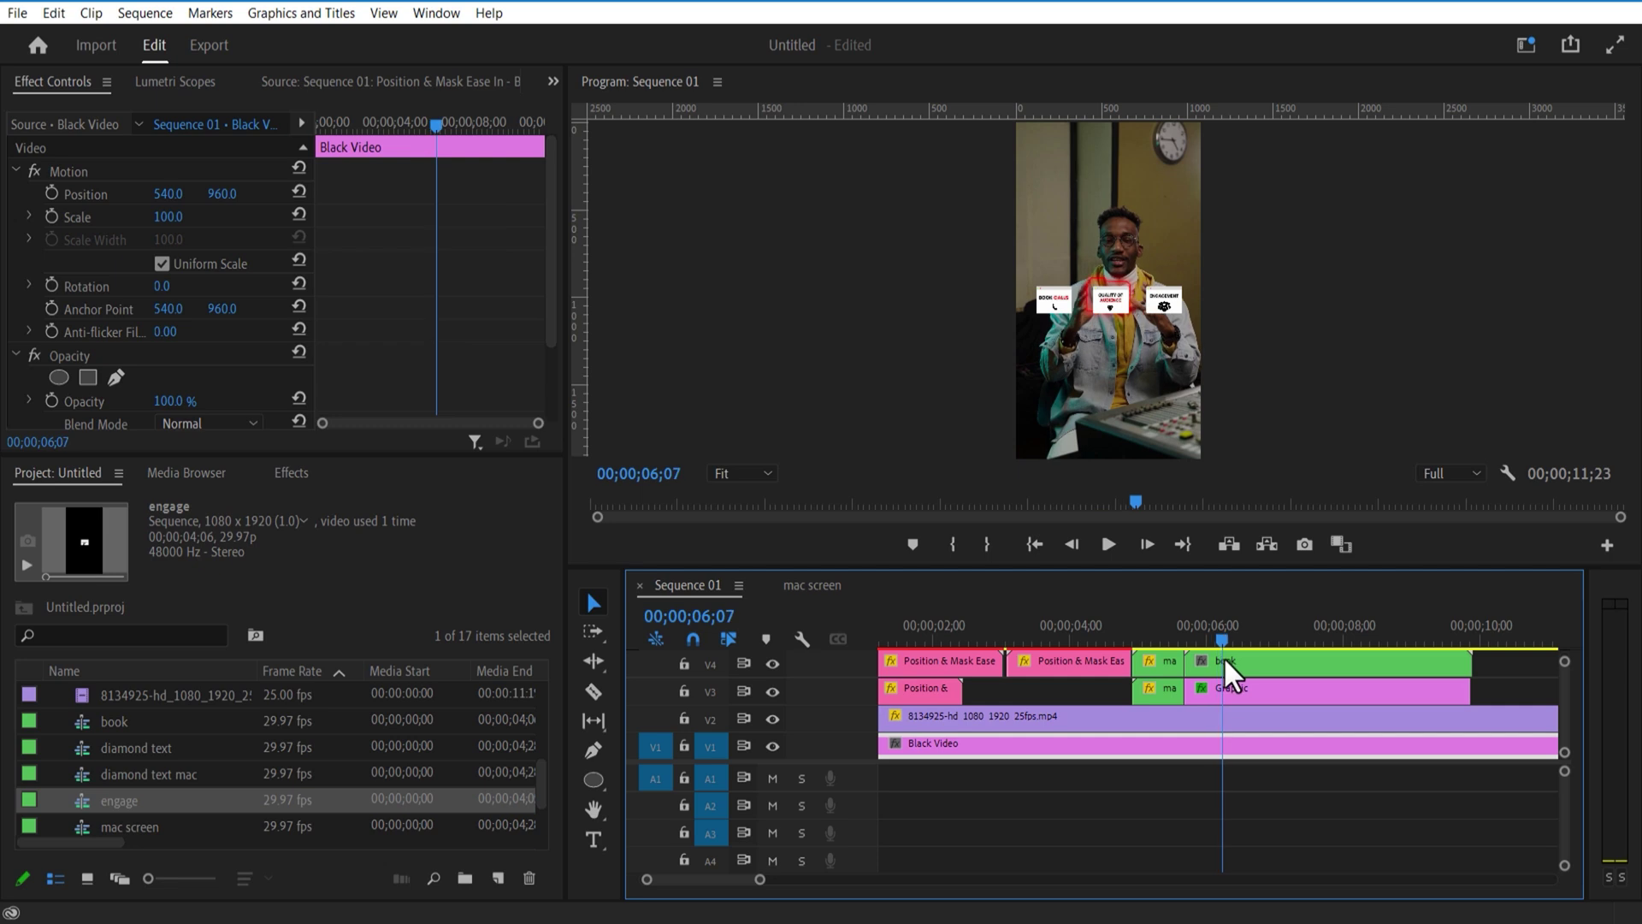
pyautogui.click(1223, 655)
pyautogui.moveTo(1138, 566); pyautogui.dragTo(1137, 434)
pyautogui.click(592, 558)
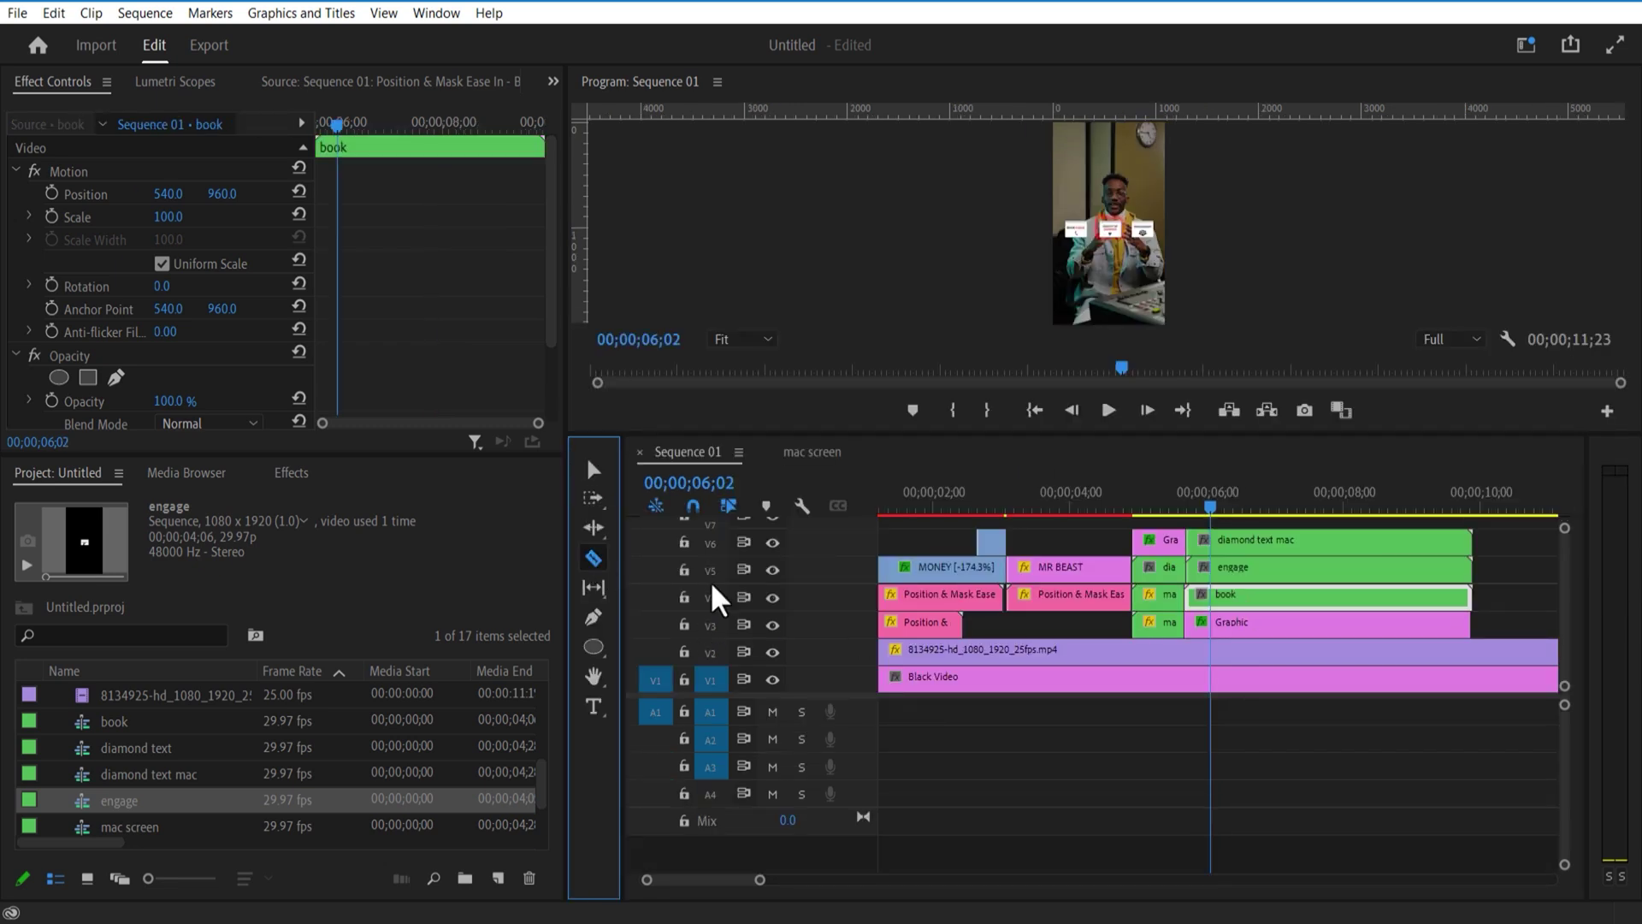
pyautogui.click(1214, 601)
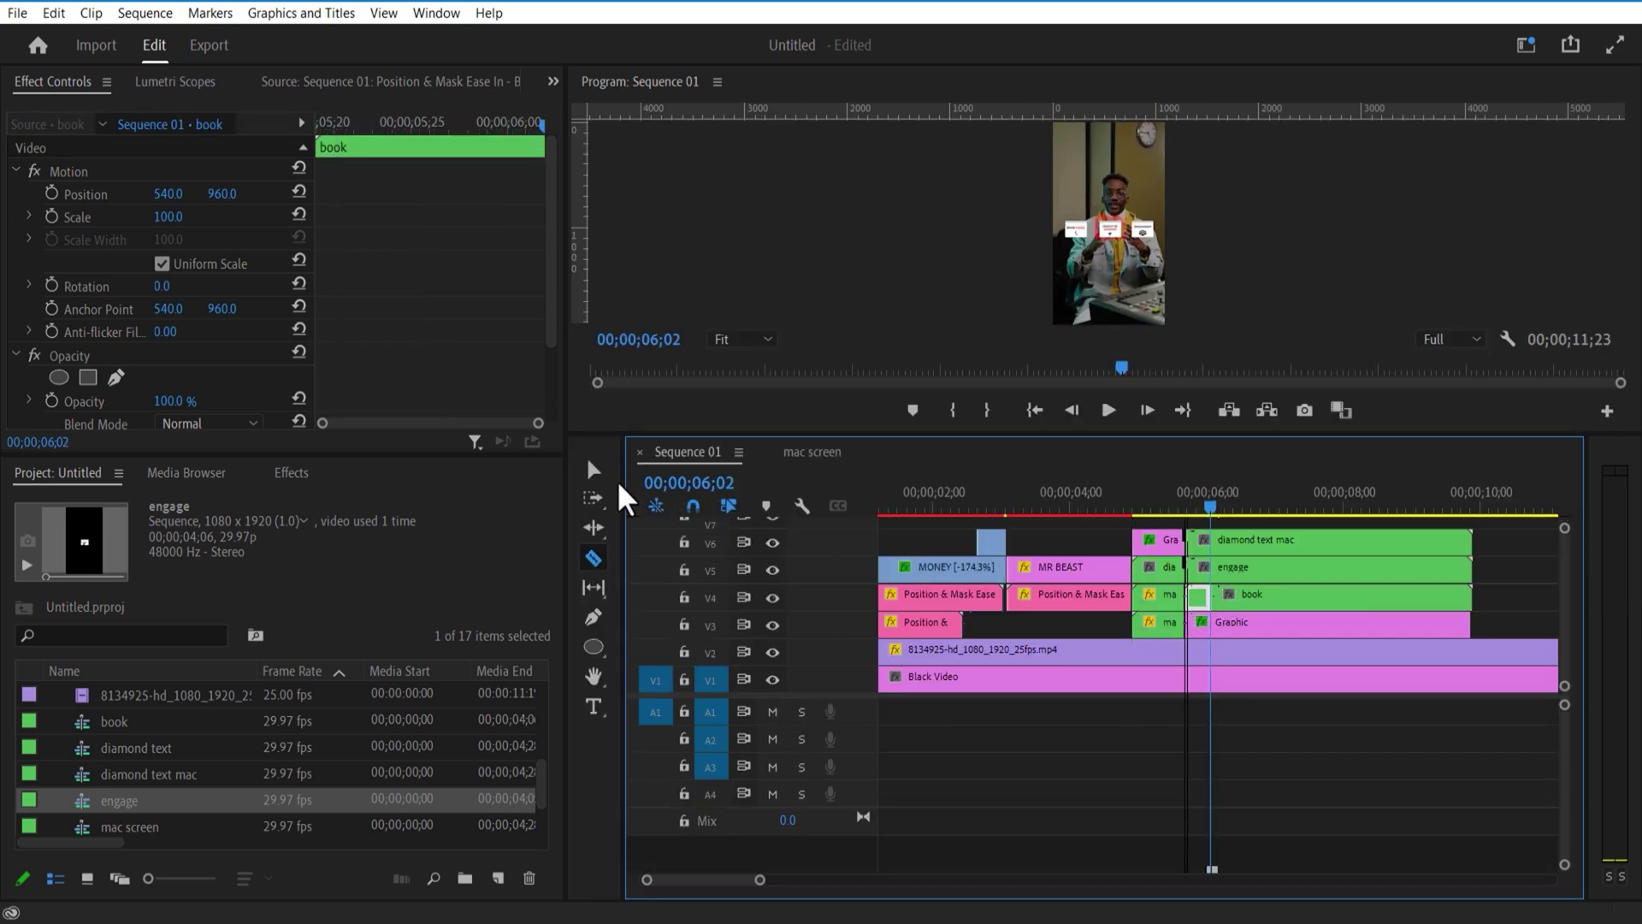
pyautogui.click(594, 469)
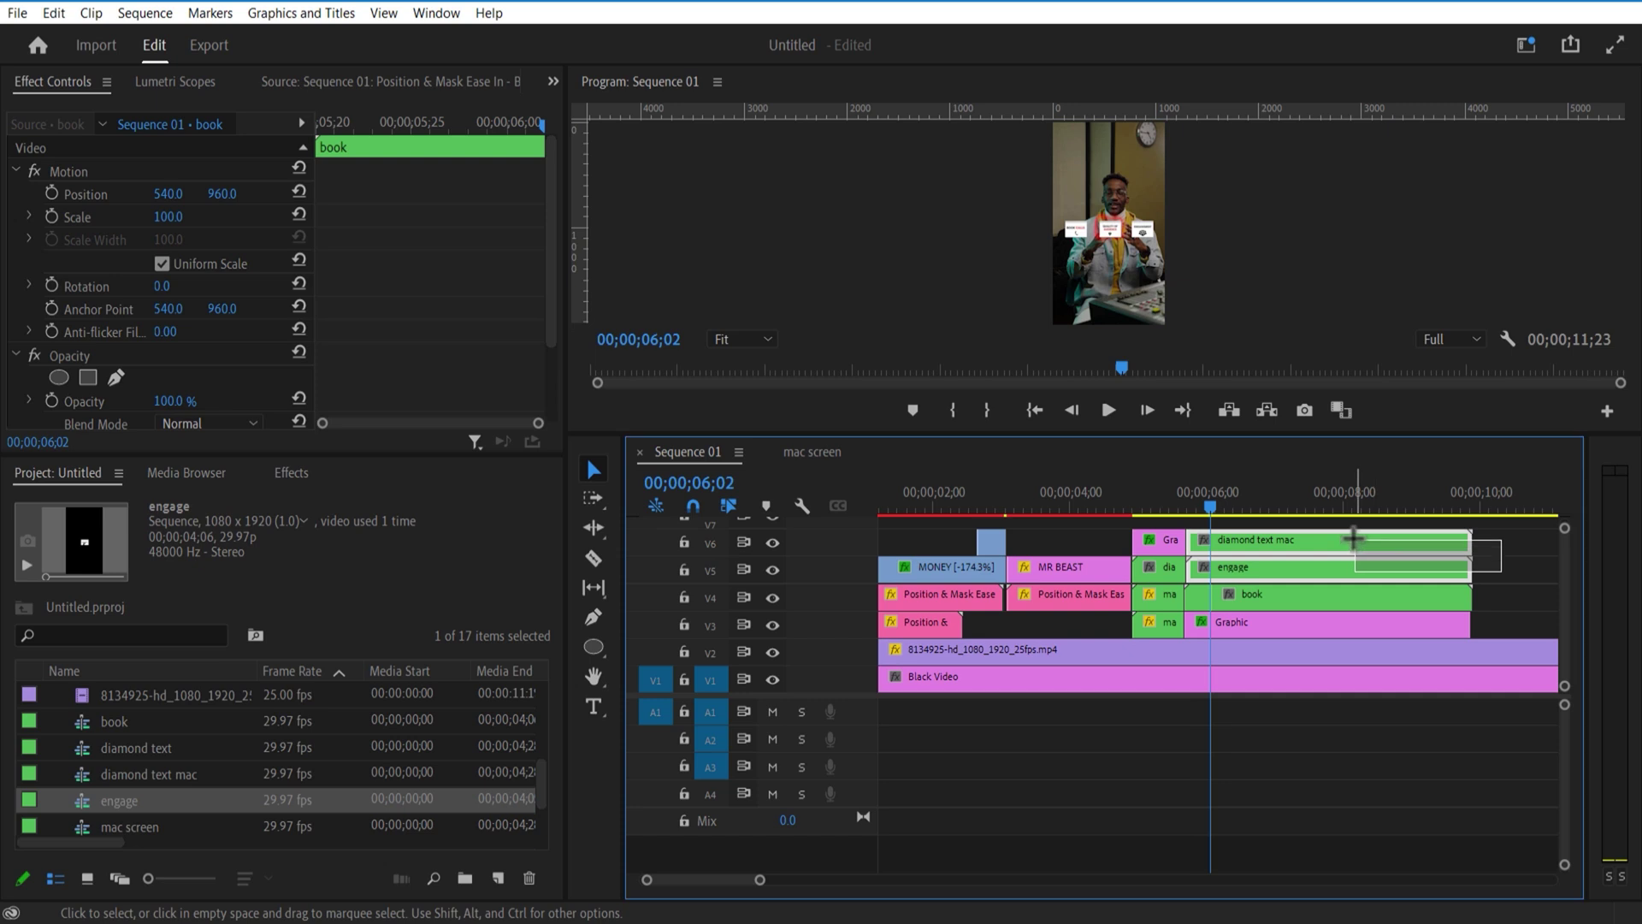
pyautogui.moveTo(1356, 539)
pyautogui.mouseDown()
pyautogui.moveTo(1231, 556)
pyautogui.moveTo(1360, 529)
pyautogui.mouseUp()
# - Keyframe the second book clip's scale and position from 00;00;06;02, reaching scale 250 and horizontal position 1366 at 00;00;06;20
pyautogui.click(1289, 609)
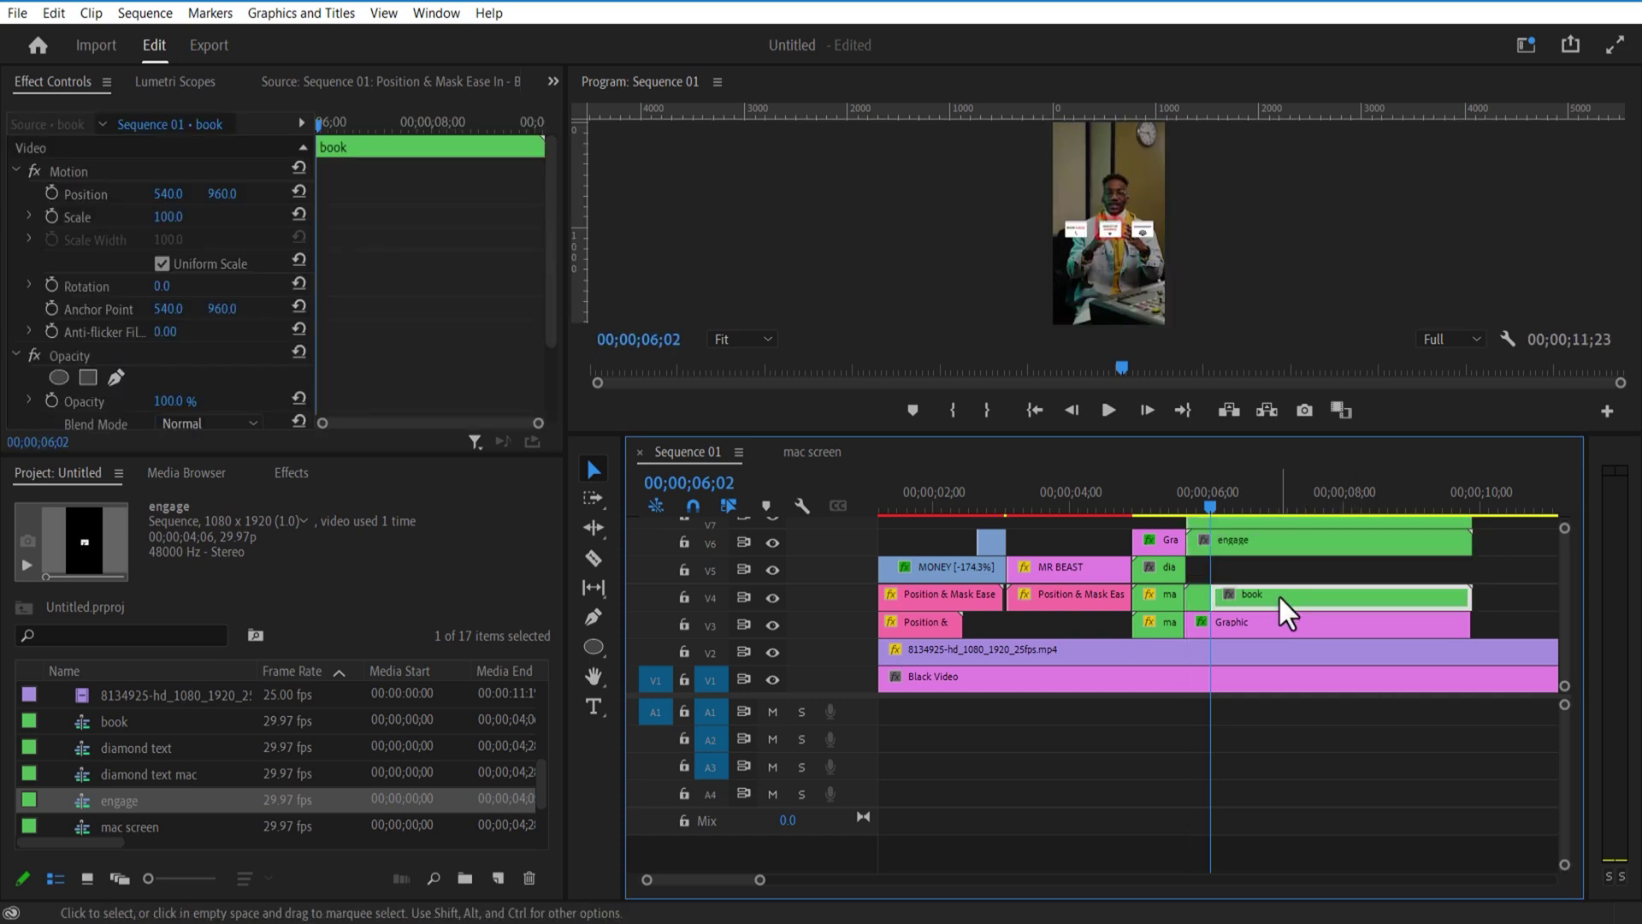
pyautogui.moveTo(1225, 433); pyautogui.dragTo(1225, 689)
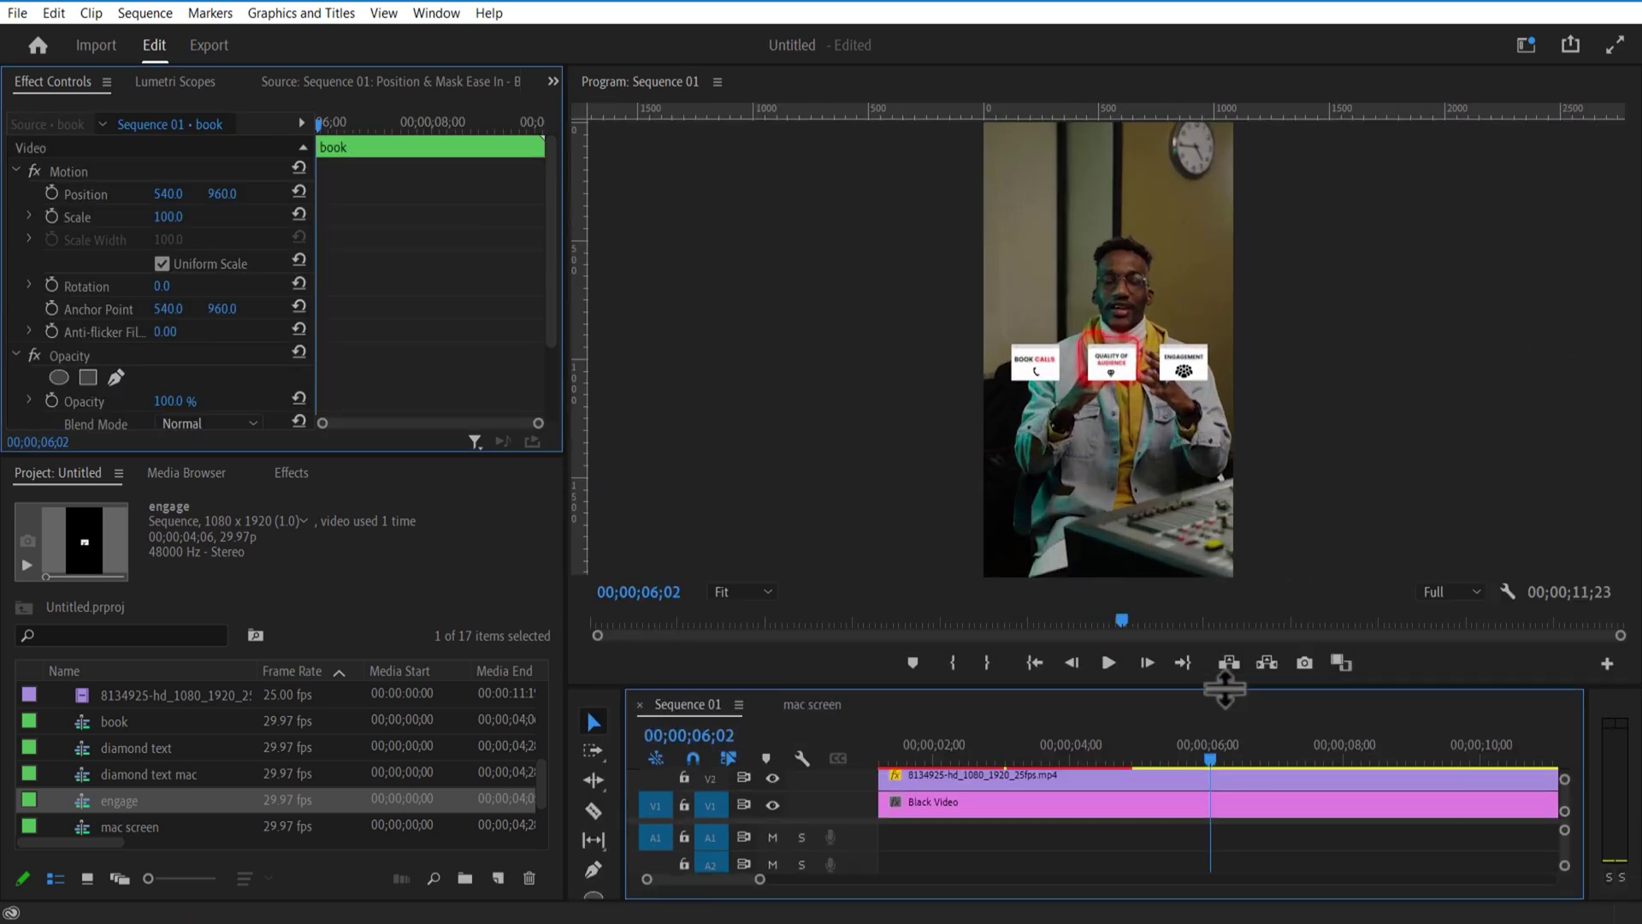
pyautogui.click(51, 216)
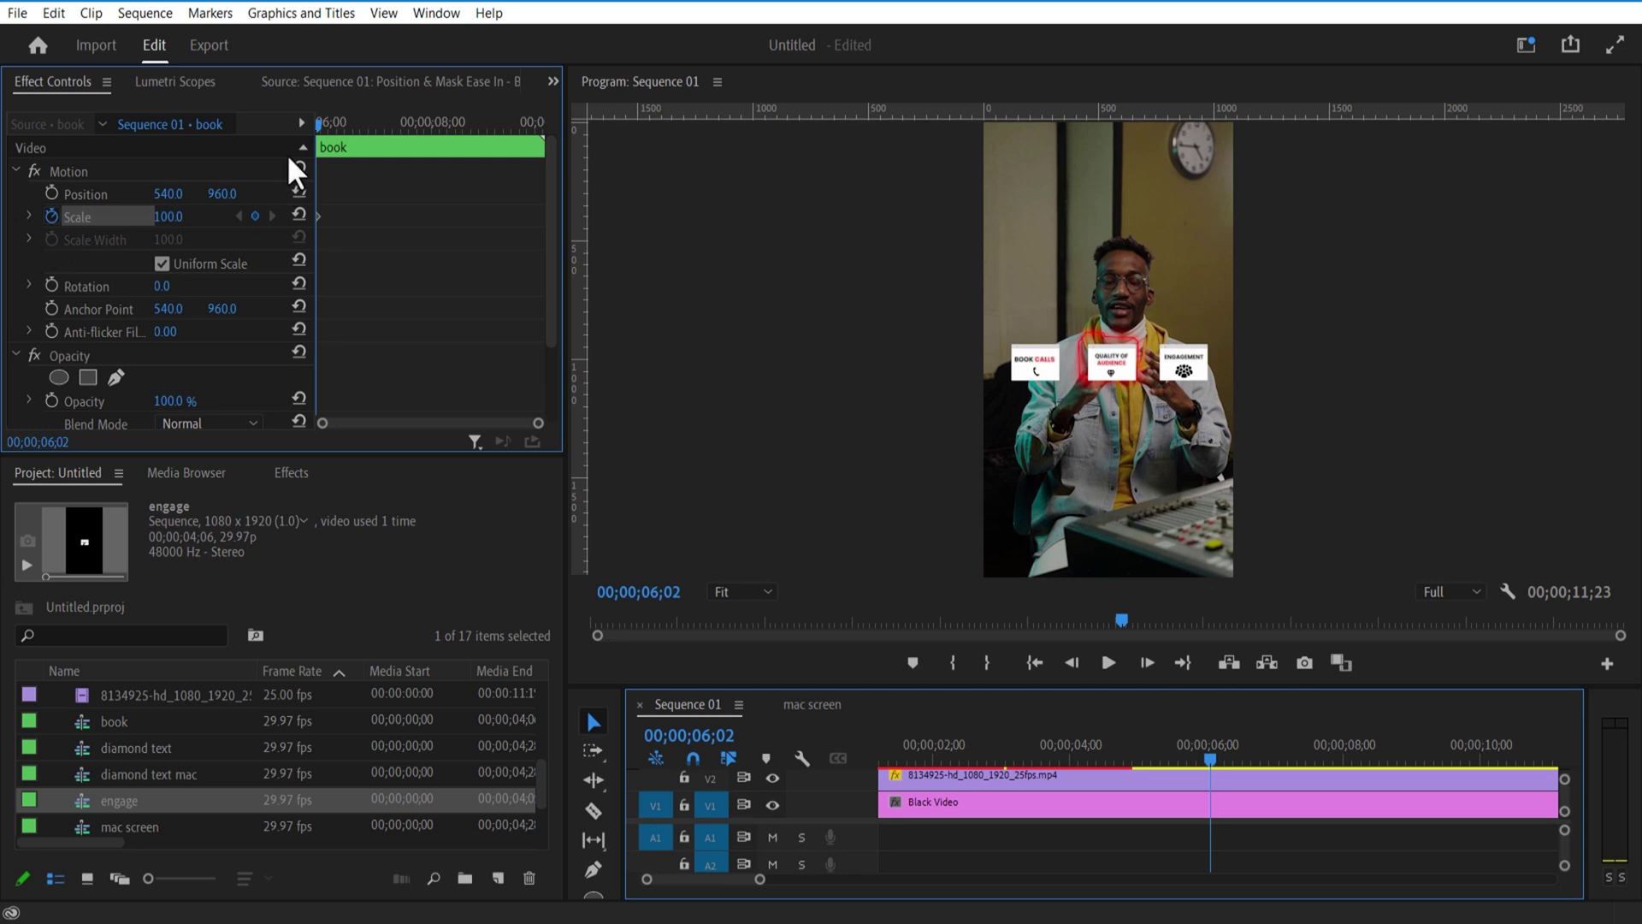
pyautogui.moveTo(325, 128); pyautogui.dragTo(350, 127)
pyautogui.write('250')
pyautogui.press('Return')
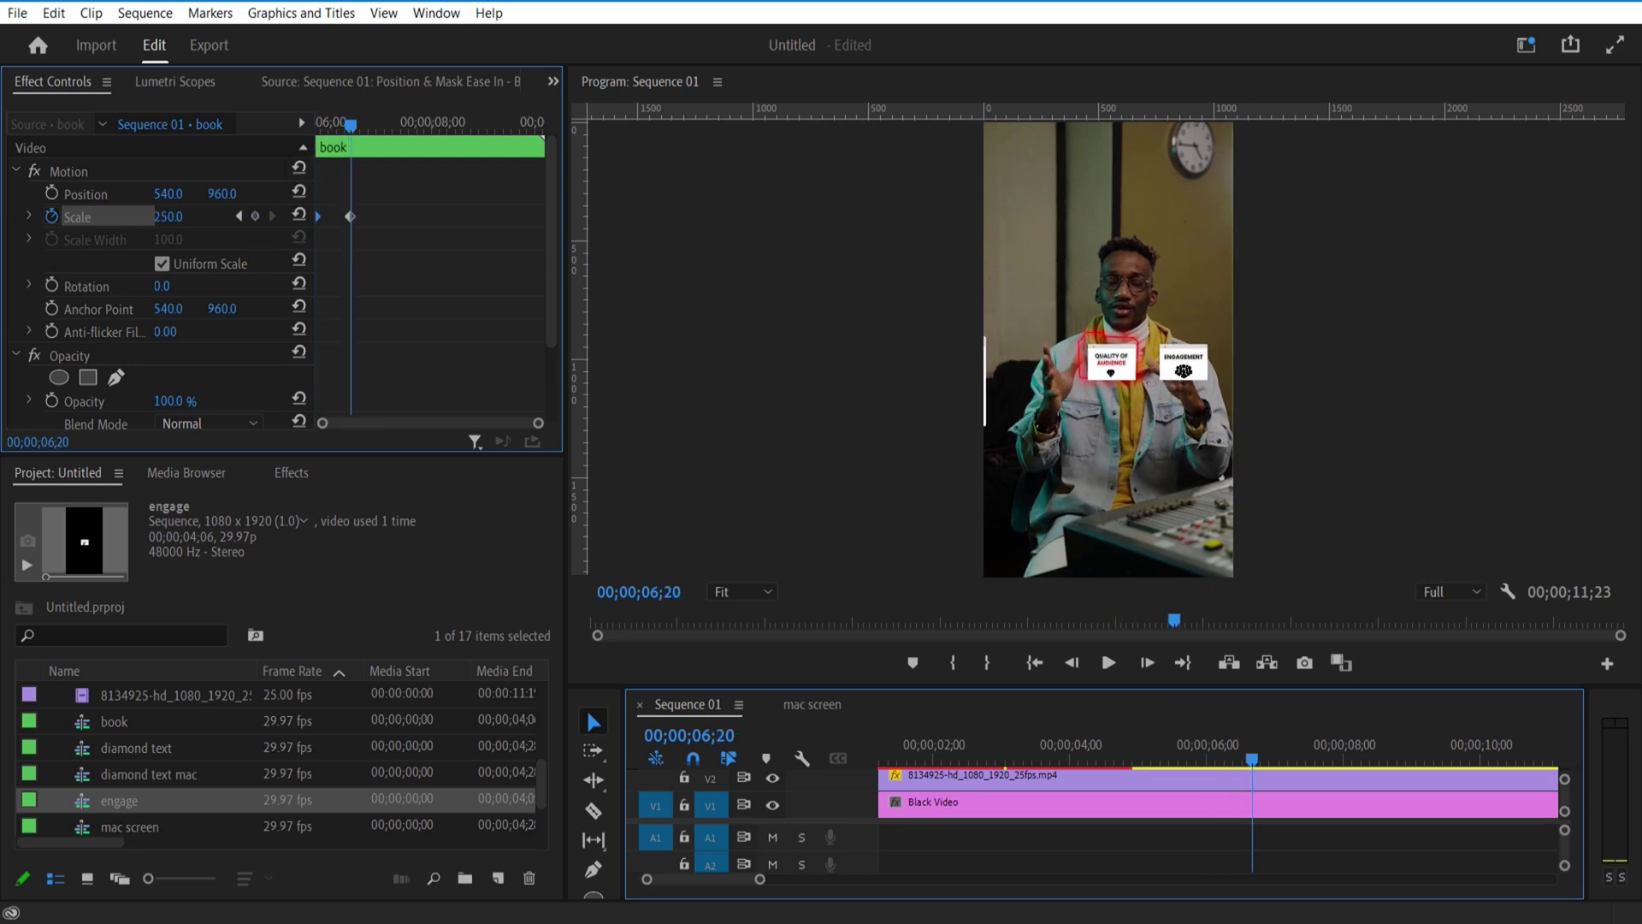
pyautogui.moveTo(188, 201); pyautogui.dragTo(895, 205)
# - Restack the window clips so the second book clip sits on V7 above diamond text mac on V6 and engage on V5
pyautogui.moveTo(1191, 690); pyautogui.dragTo(1199, 326)
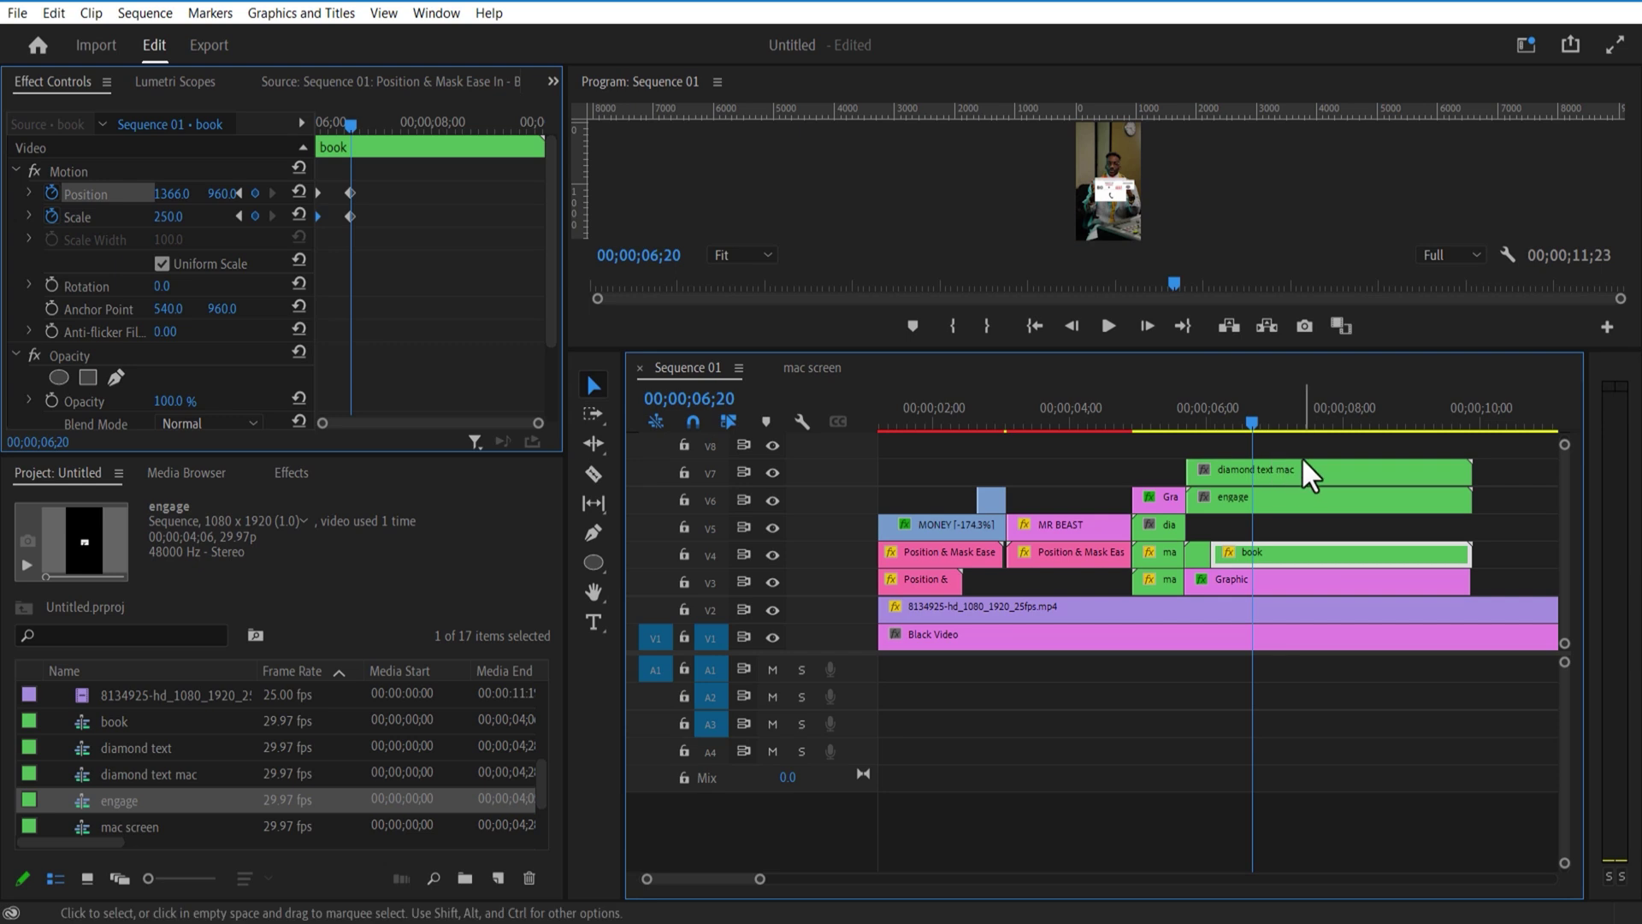
pyautogui.moveTo(1301, 457); pyautogui.dragTo(1301, 545)
pyautogui.moveTo(1268, 552); pyautogui.dragTo(1246, 428)
# - Split the book, diamond text mac and engage clips at 00;00;06;27 and delete the parts after the cut
pyautogui.click(1202, 458)
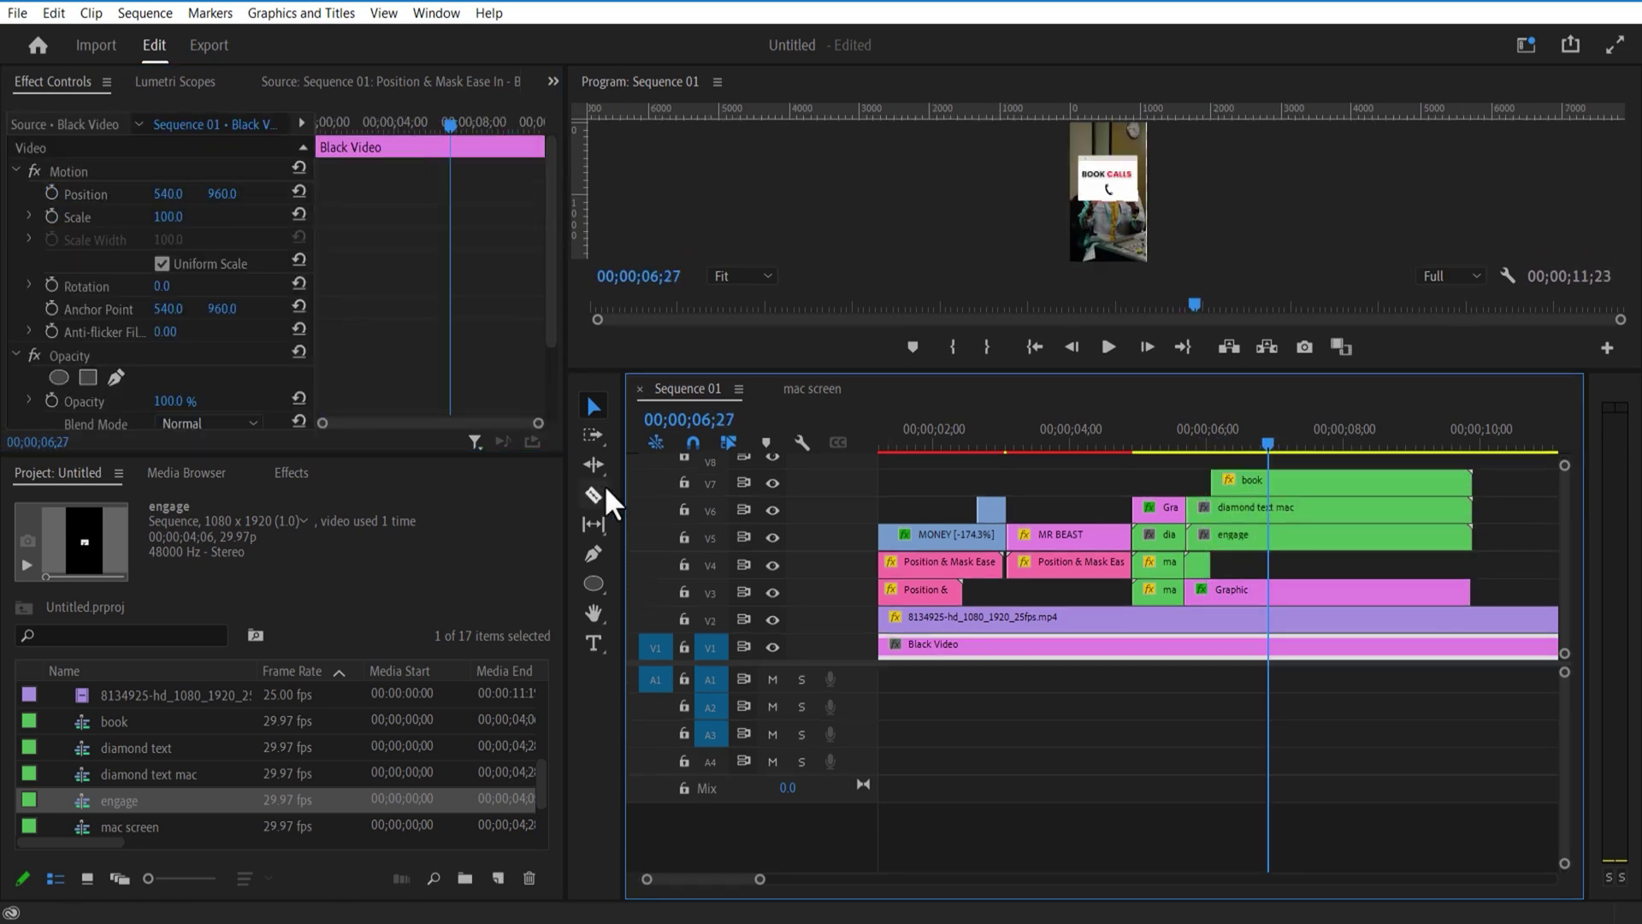
pyautogui.click(594, 495)
pyautogui.click(1271, 492)
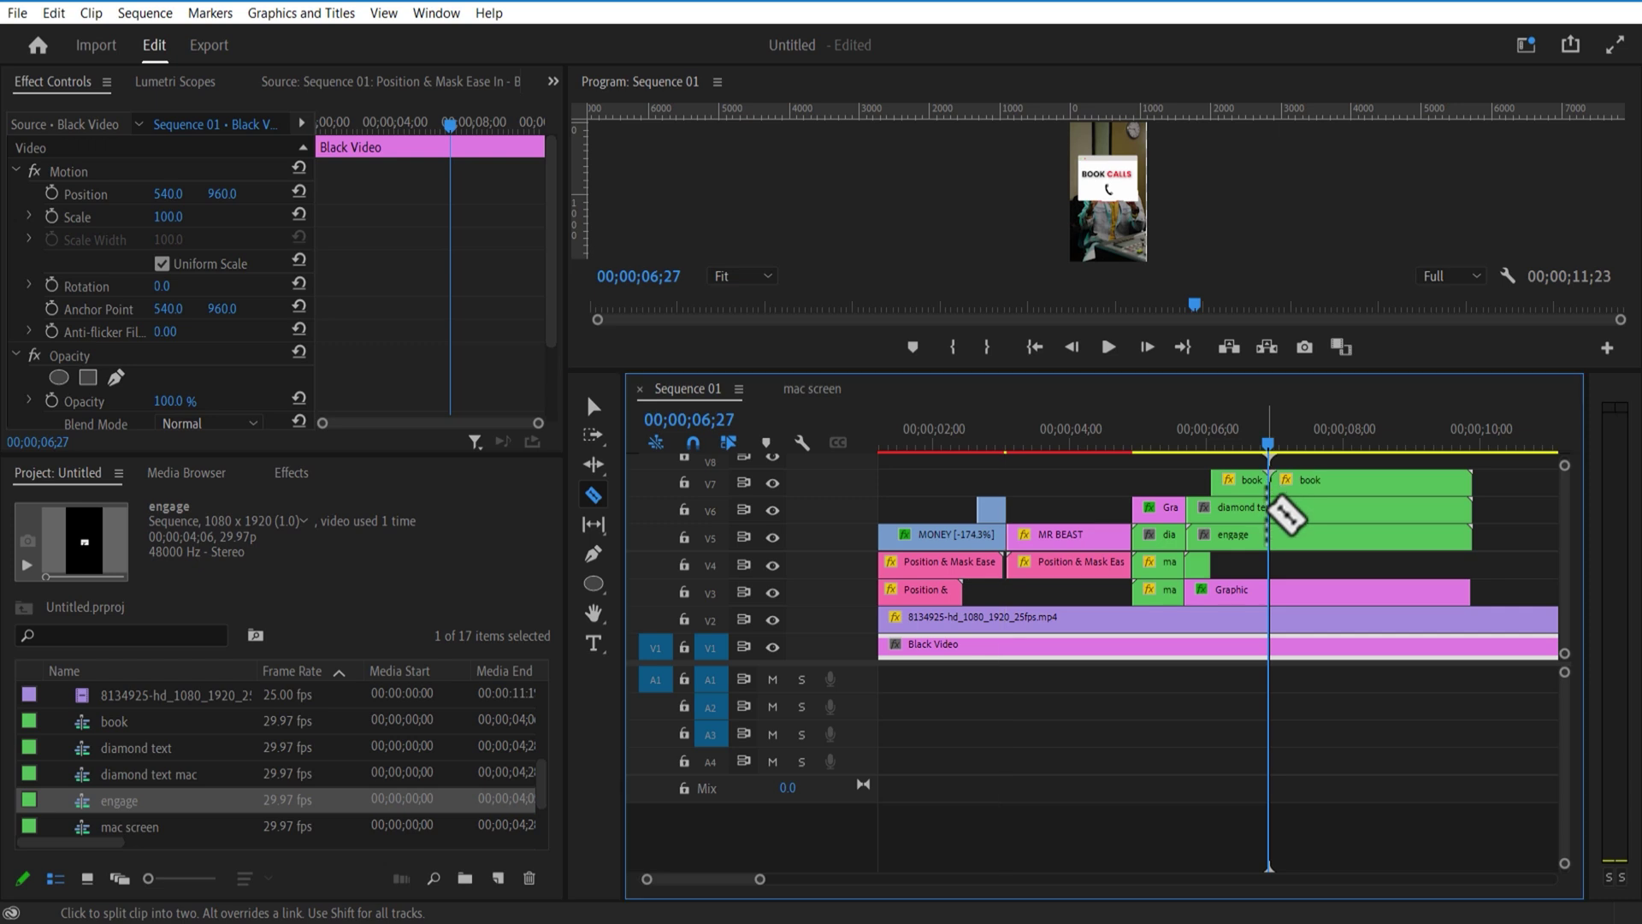
pyautogui.click(592, 406)
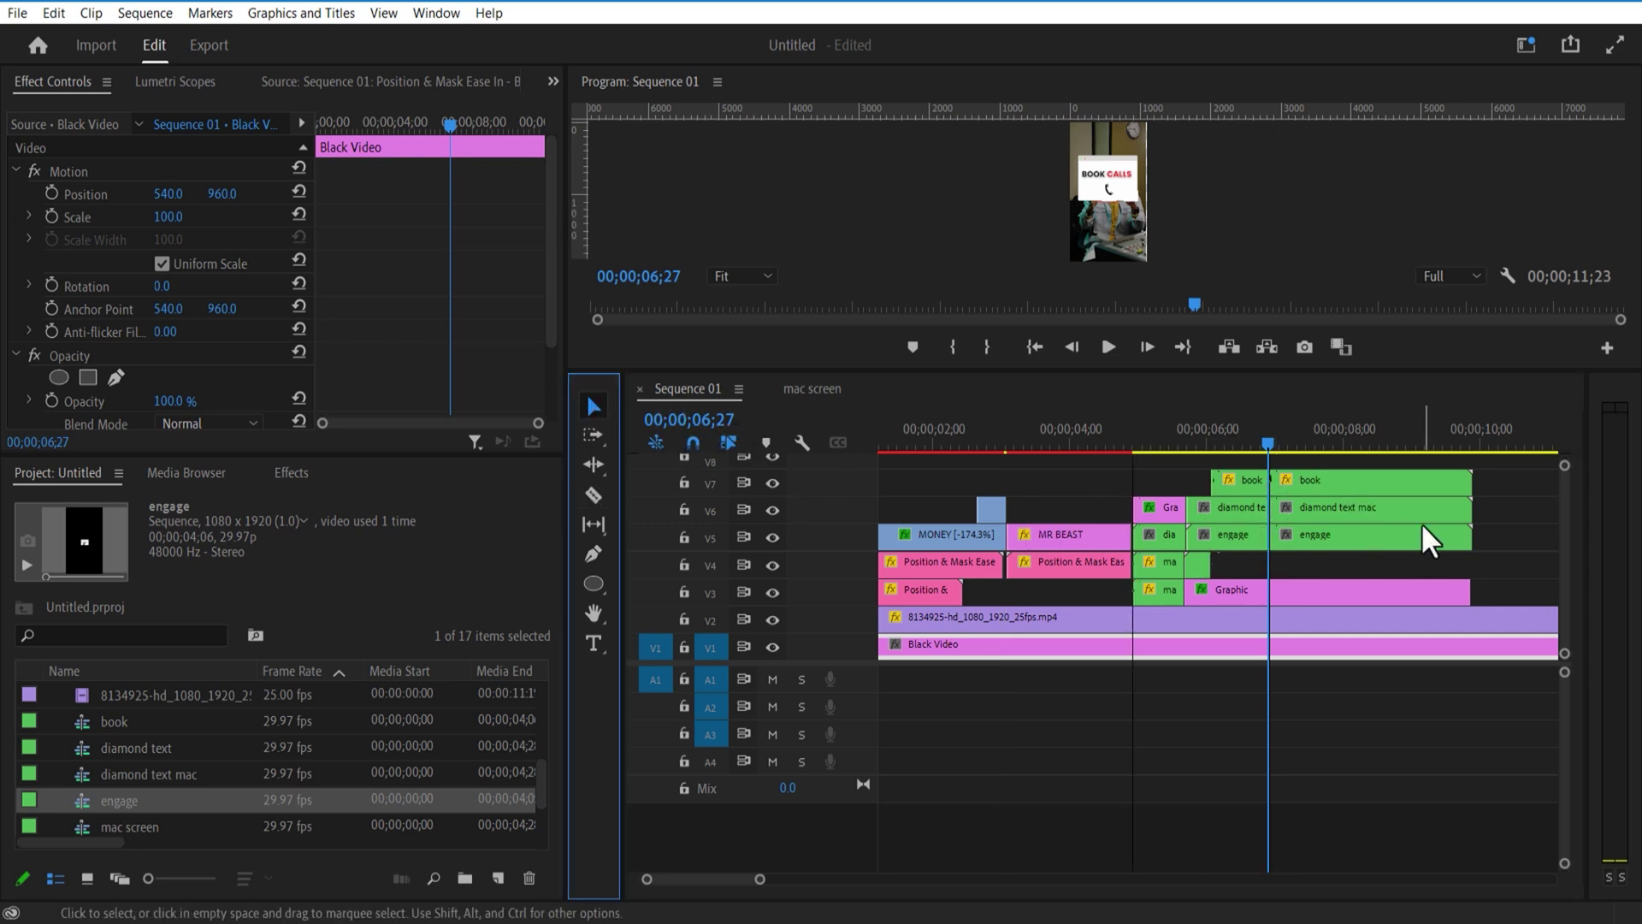
pyautogui.moveTo(1505, 466); pyautogui.dragTo(1402, 539)
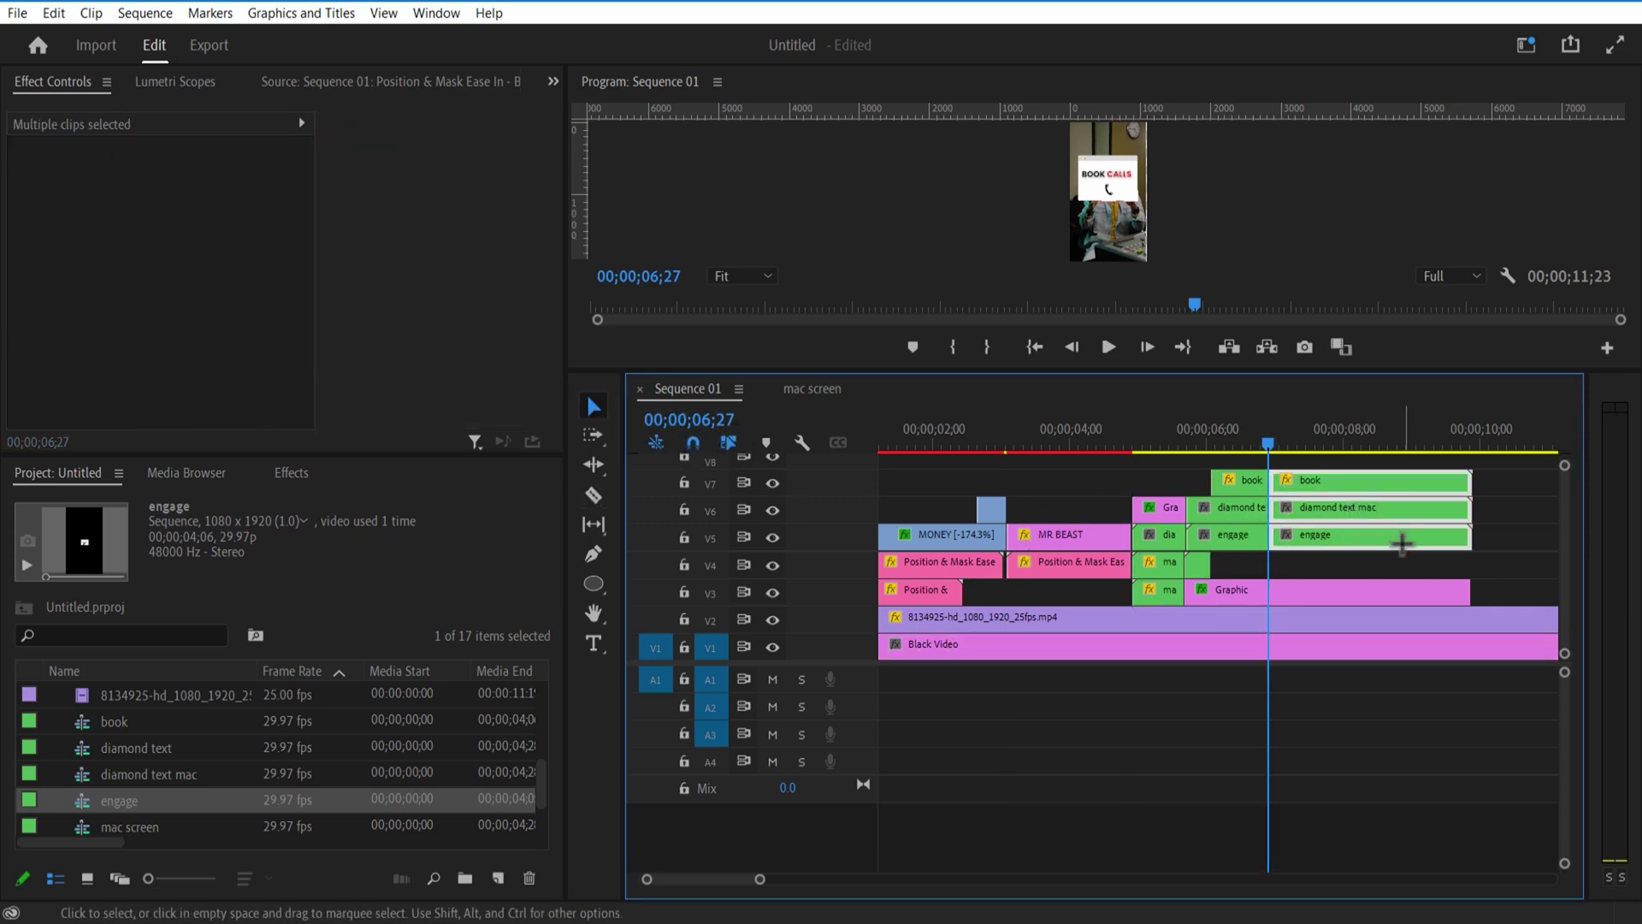
pyautogui.press('Delete')
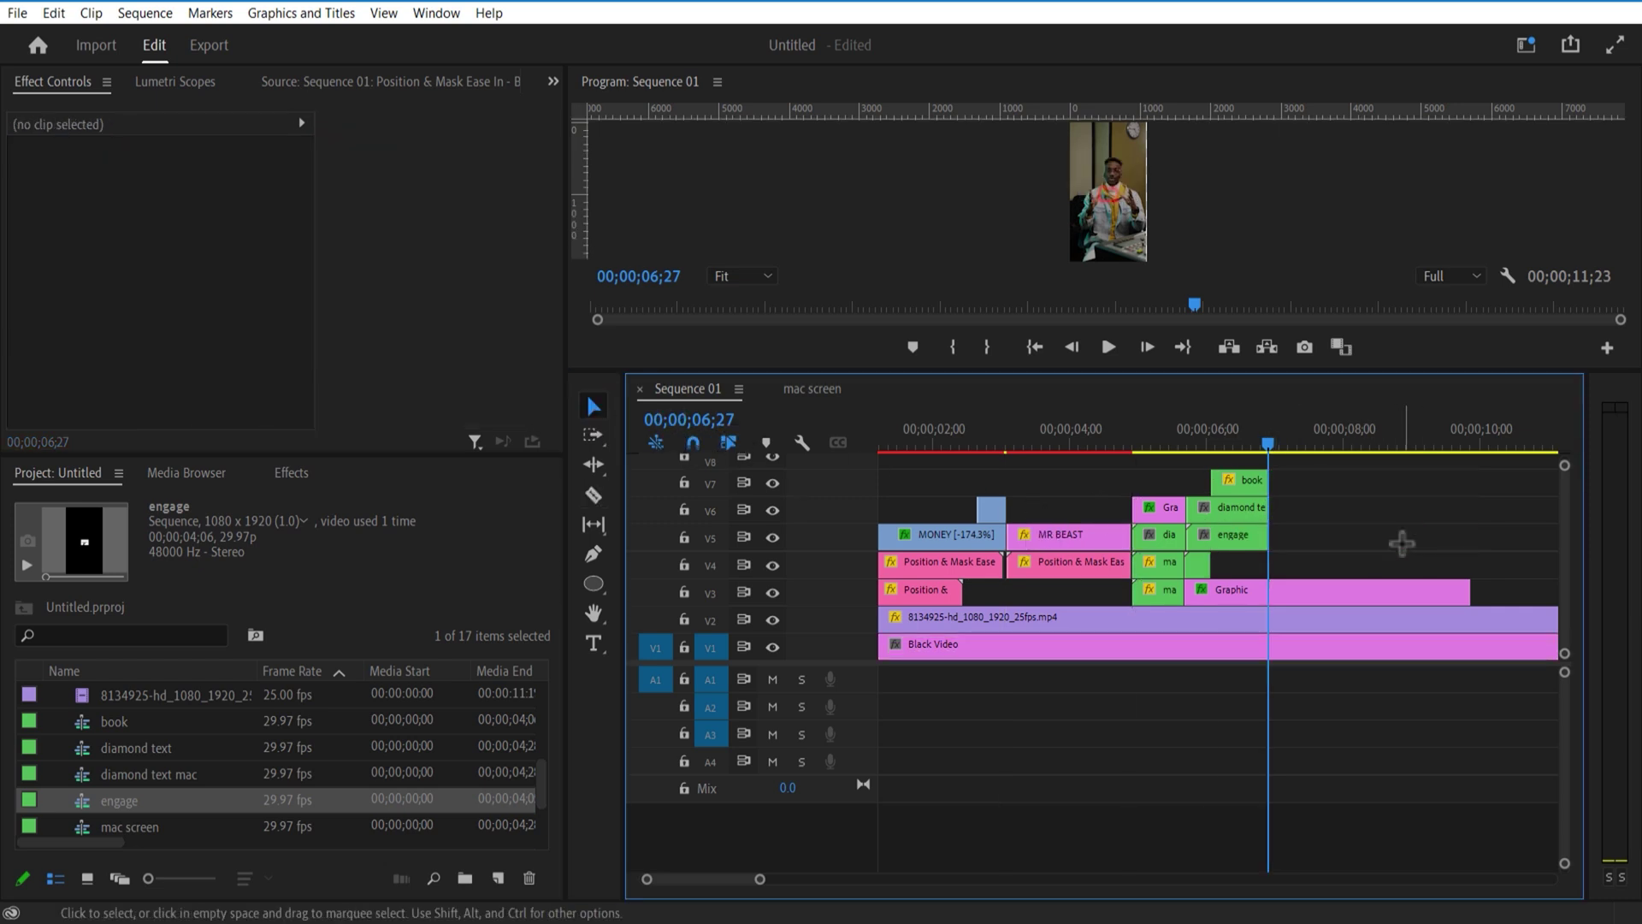
# - Copy the tv_noise_glitch_3.mov clip over the end of the book clip and remove the V3 graphic's part after 00;00;06;27
pyautogui.click(992, 510)
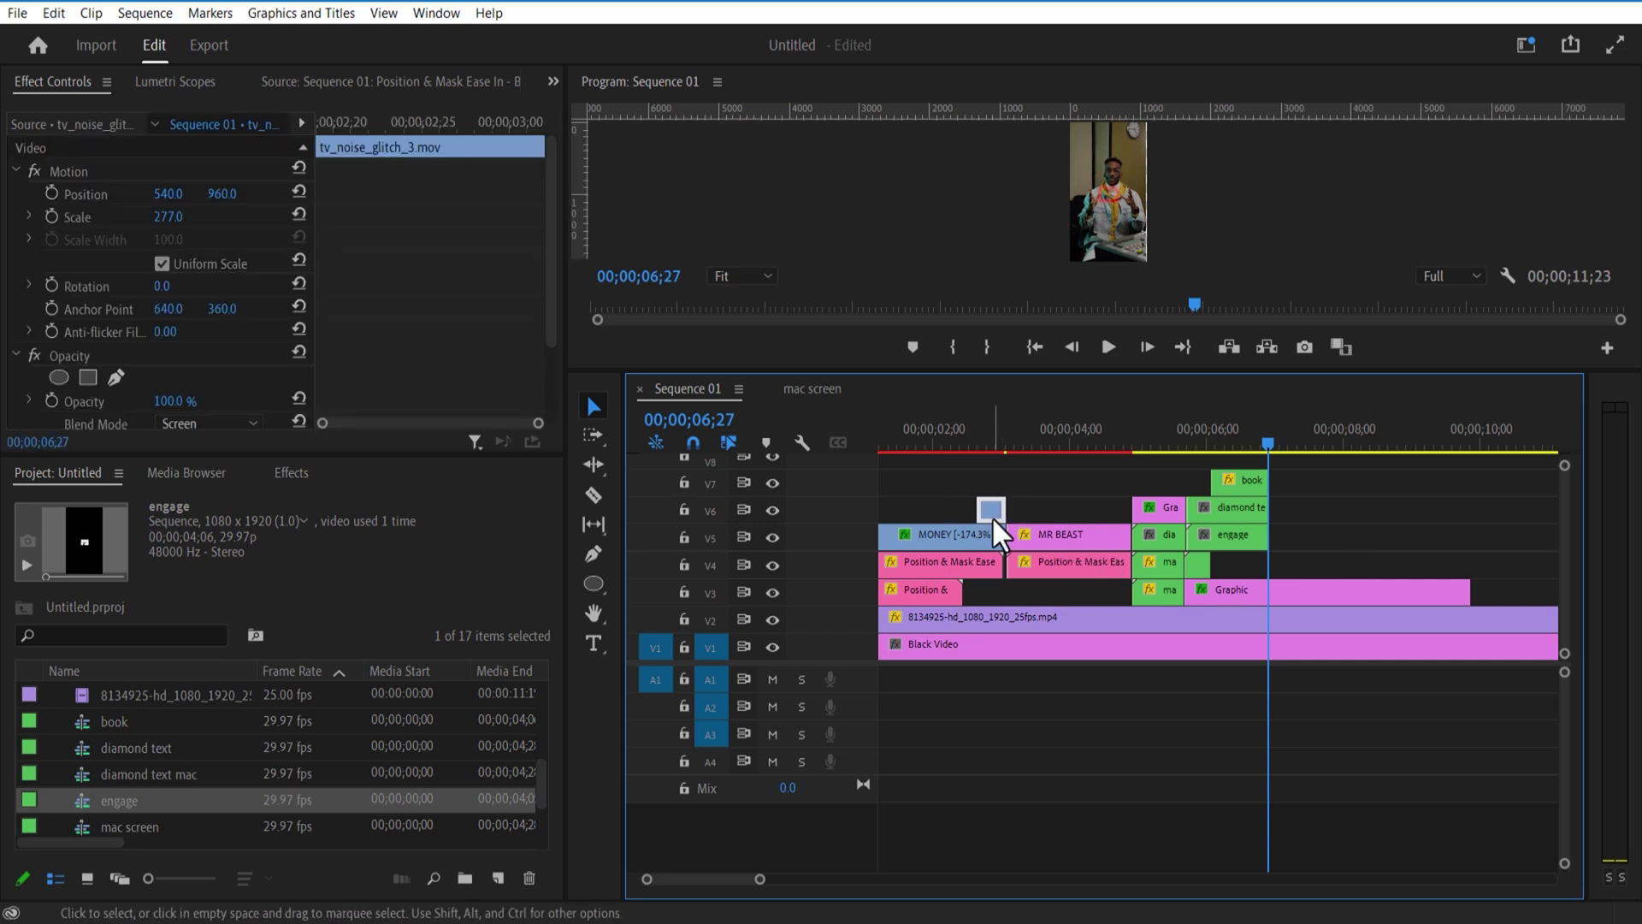
pyautogui.moveTo(995, 532); pyautogui.dragTo(992, 462)
pyautogui.click(1266, 445)
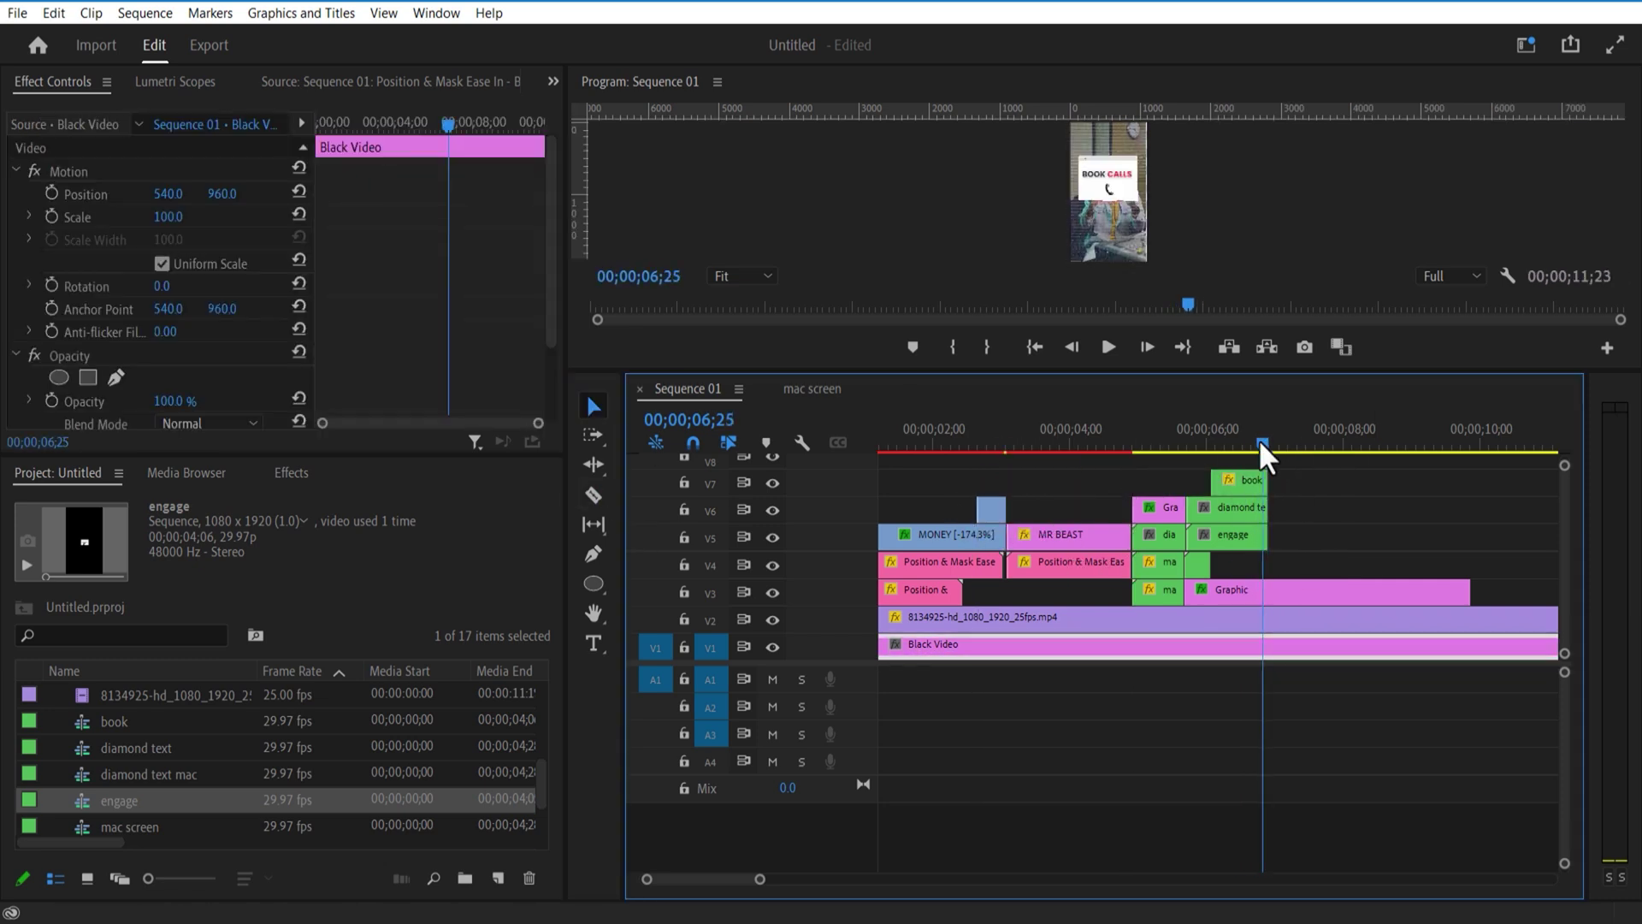
pyautogui.click(1301, 590)
pyautogui.press('Delete')
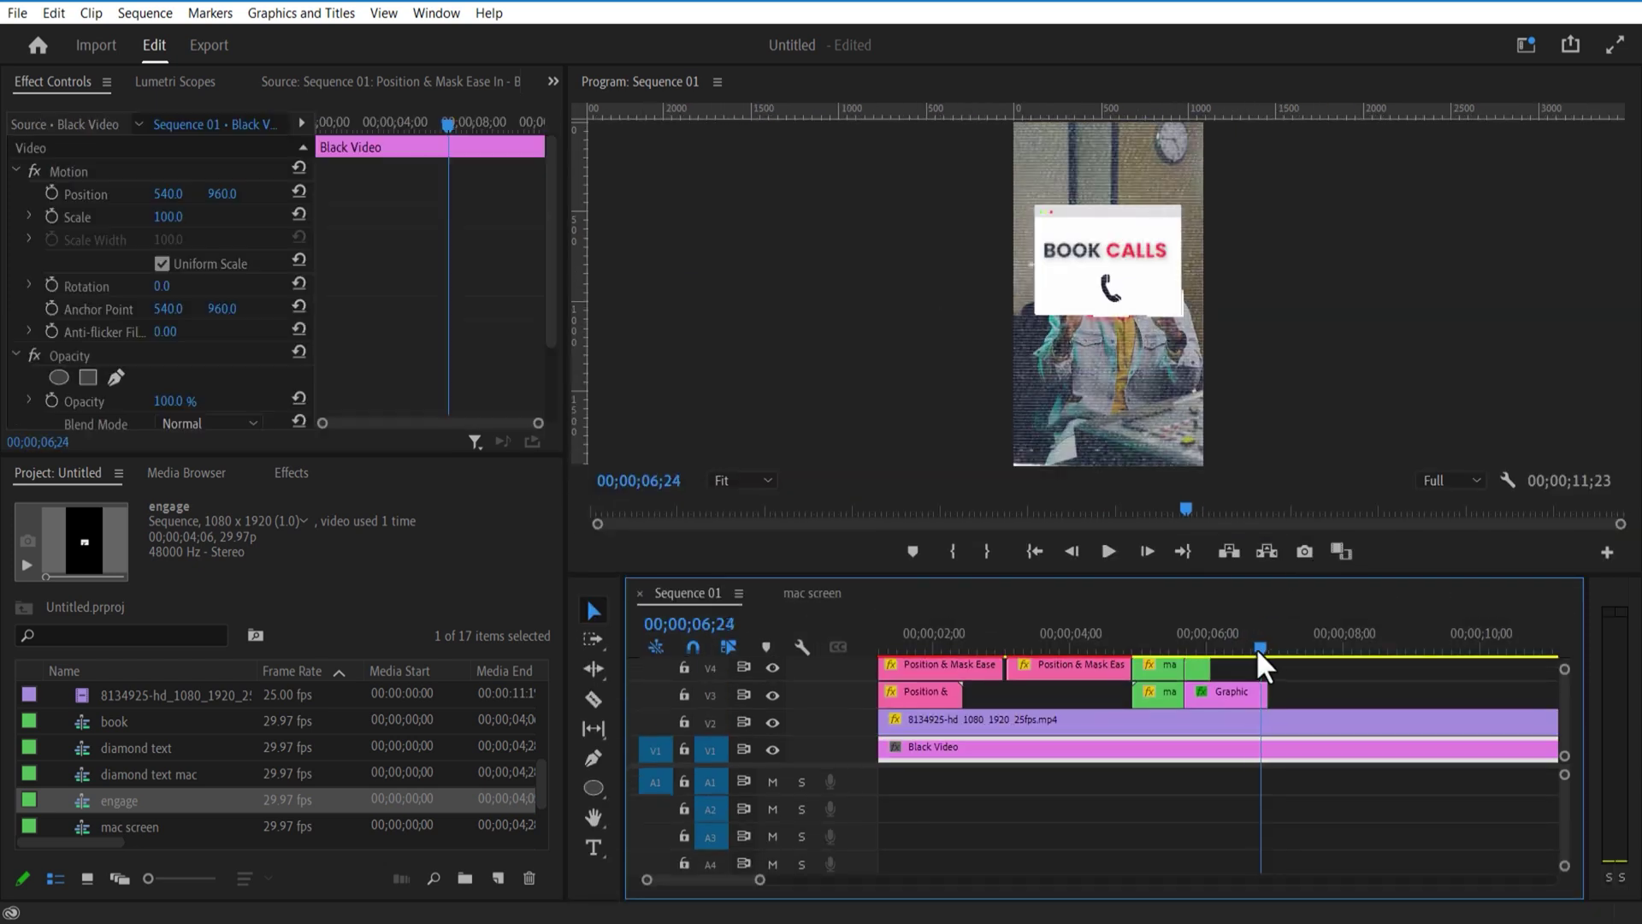
# - Place the 5 million image on V3 right after the folder outline graphic at 00;00;06;27, scaled to 50
pyautogui.moveTo(1255, 648); pyautogui.dragTo(1266, 655)
pyautogui.scroll(3, 257, 753)
pyautogui.click(180, 697)
pyautogui.moveTo(654, 708); pyautogui.dragTo(1282, 719)
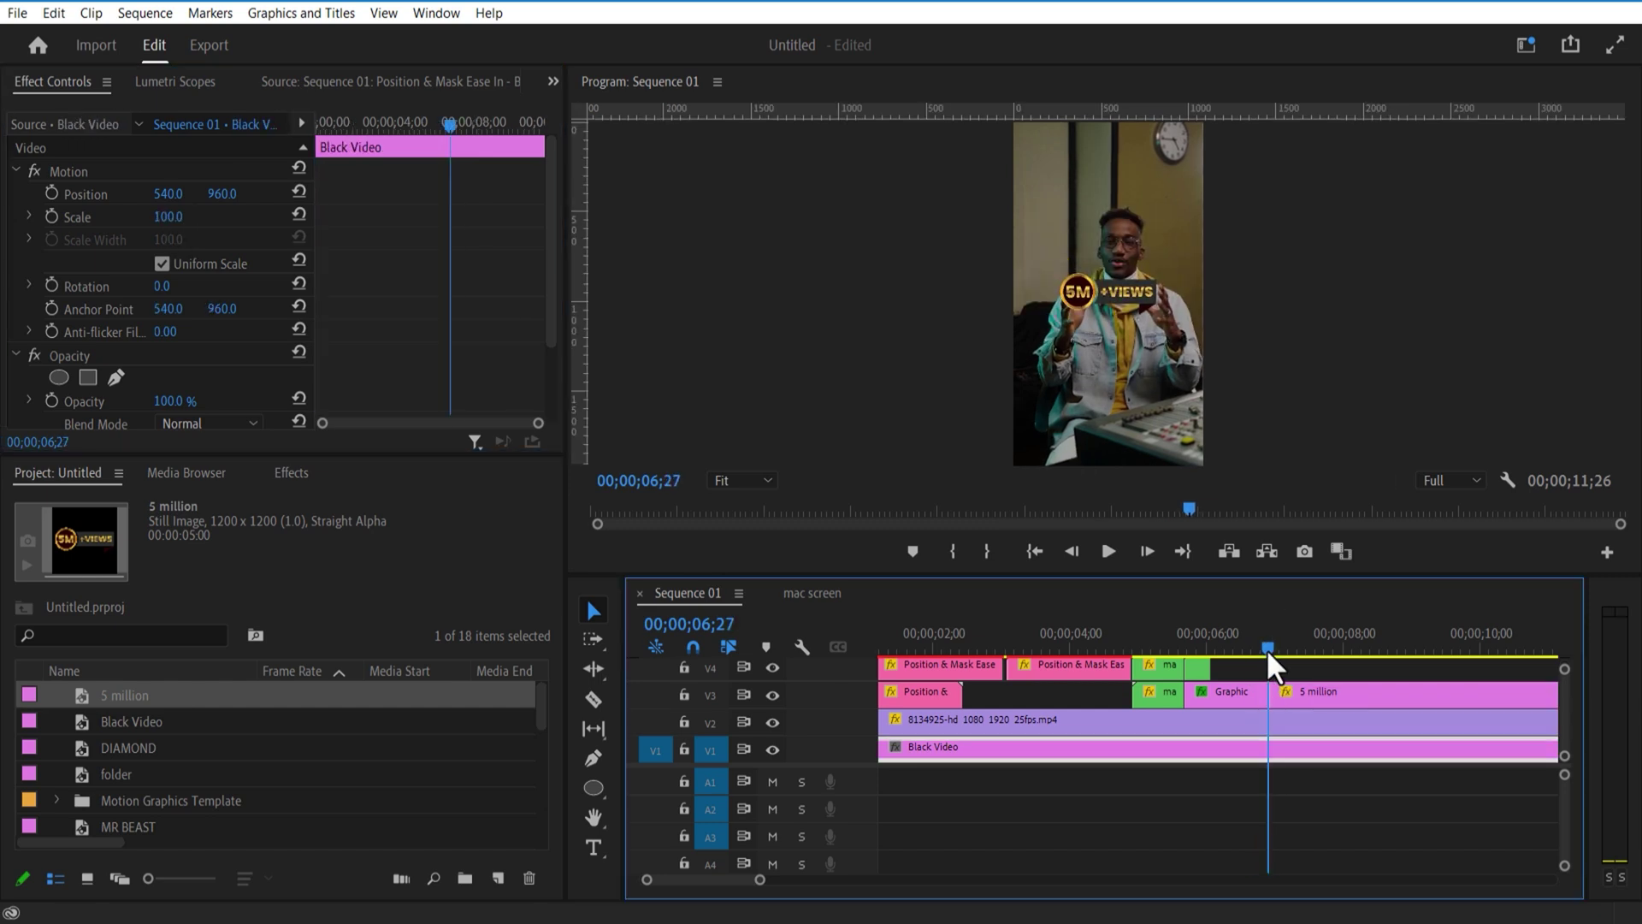
# - Keyframe the 5 million image's horizontal position from 1392 at 00;00;06;27 to 543 at 00;00;07;10, followed by a slide out to the left
pyautogui.click(1291, 694)
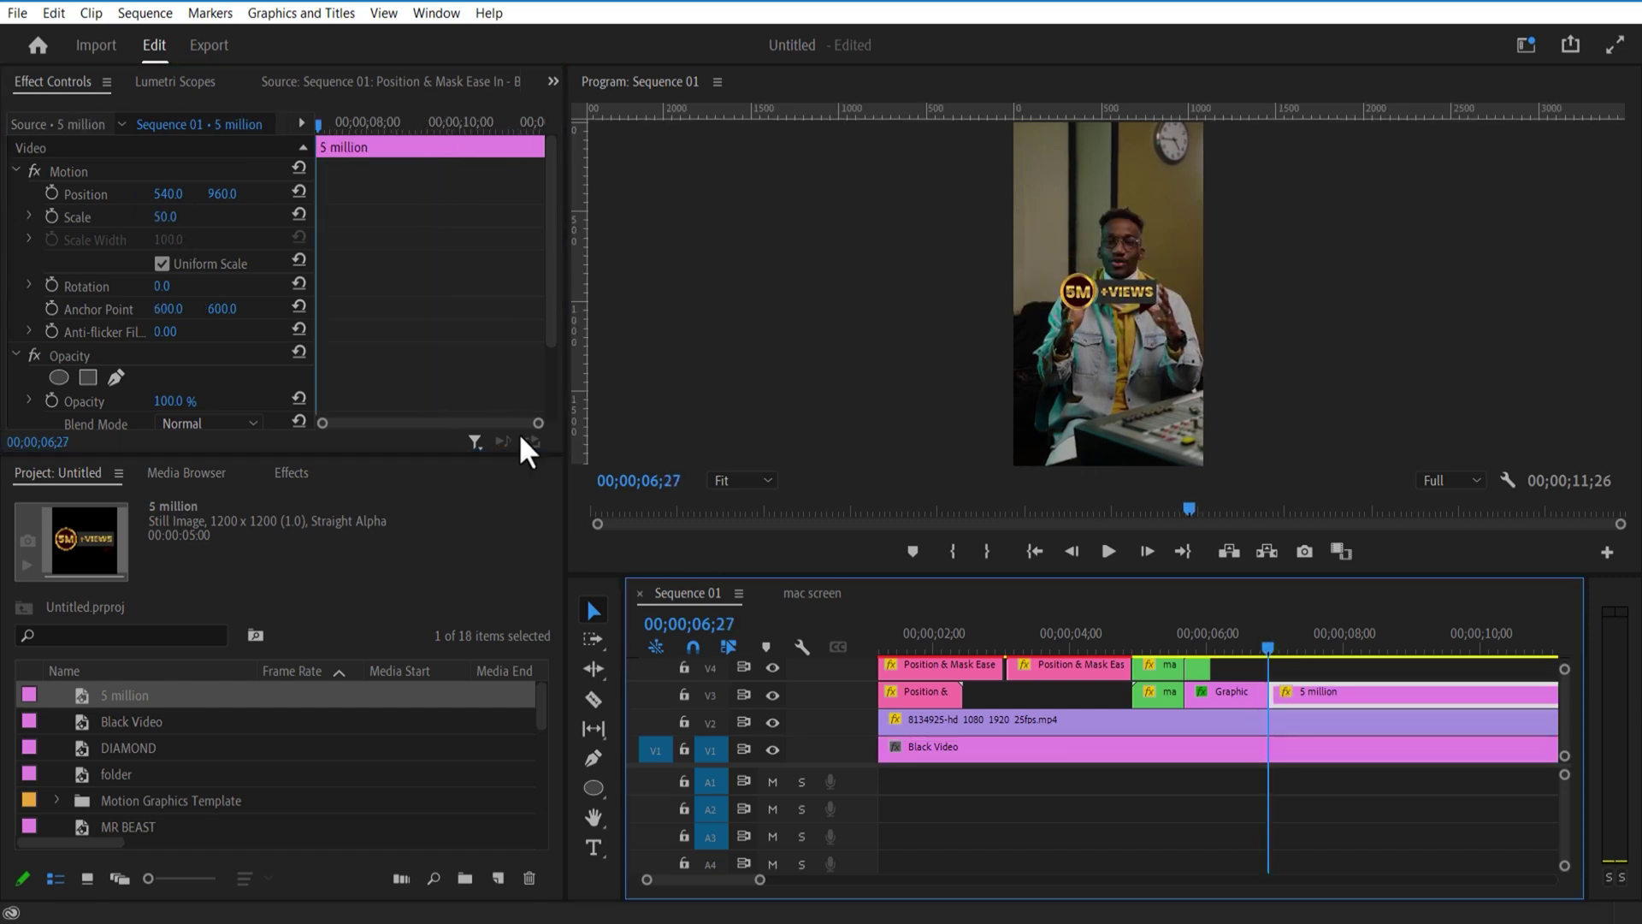
pyautogui.click(52, 193)
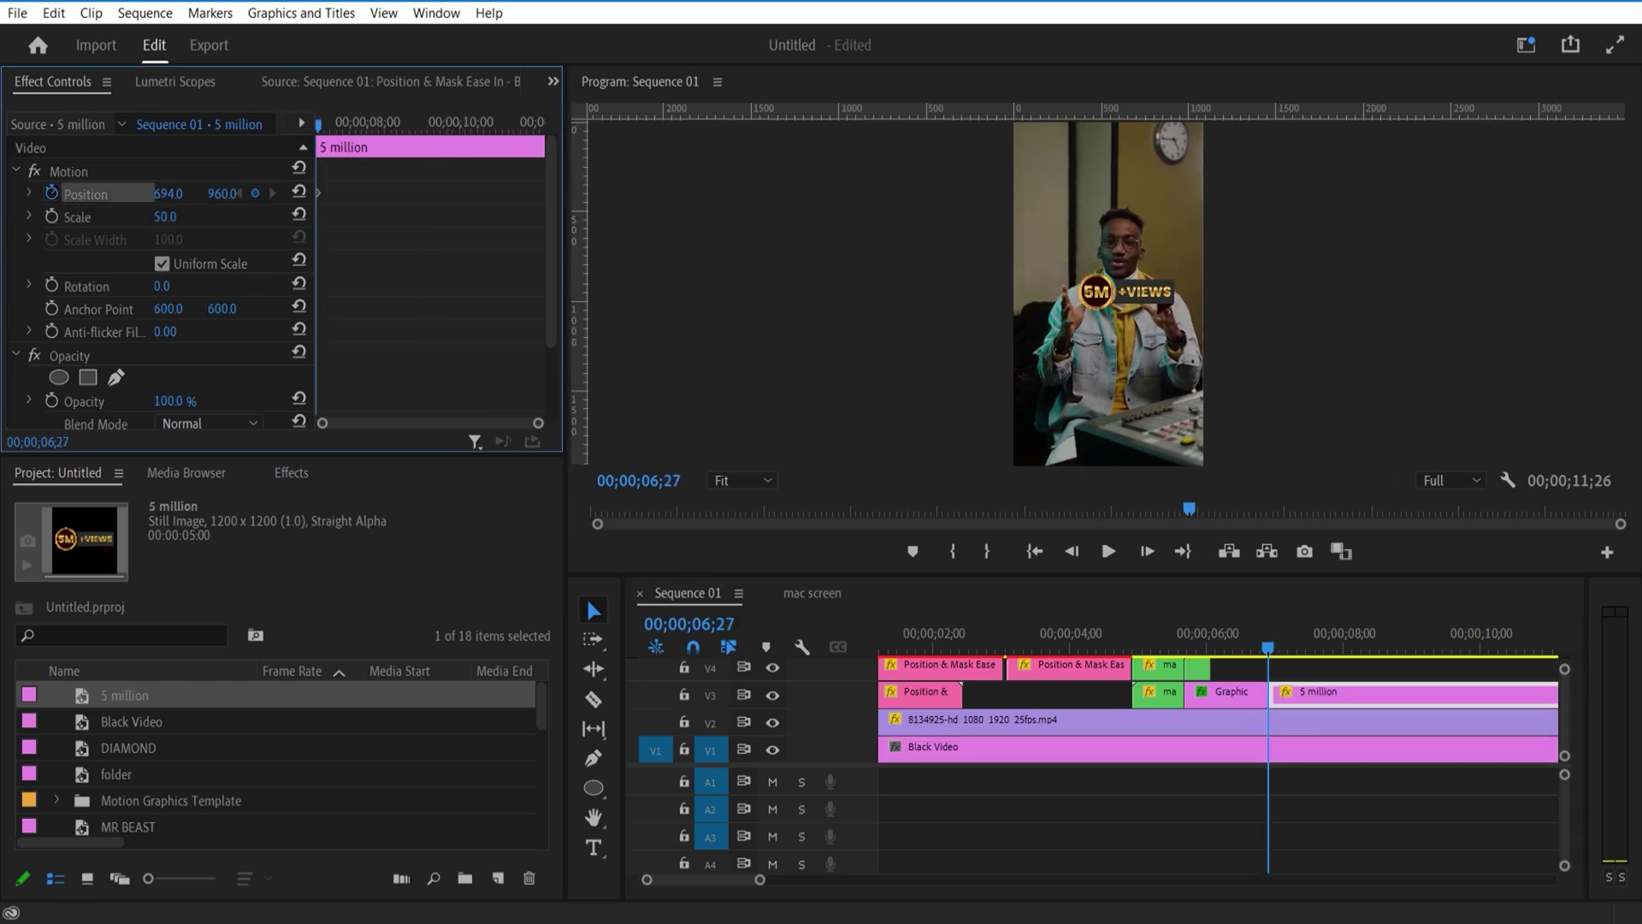
pyautogui.moveTo(171, 193); pyautogui.dragTo(265, 202)
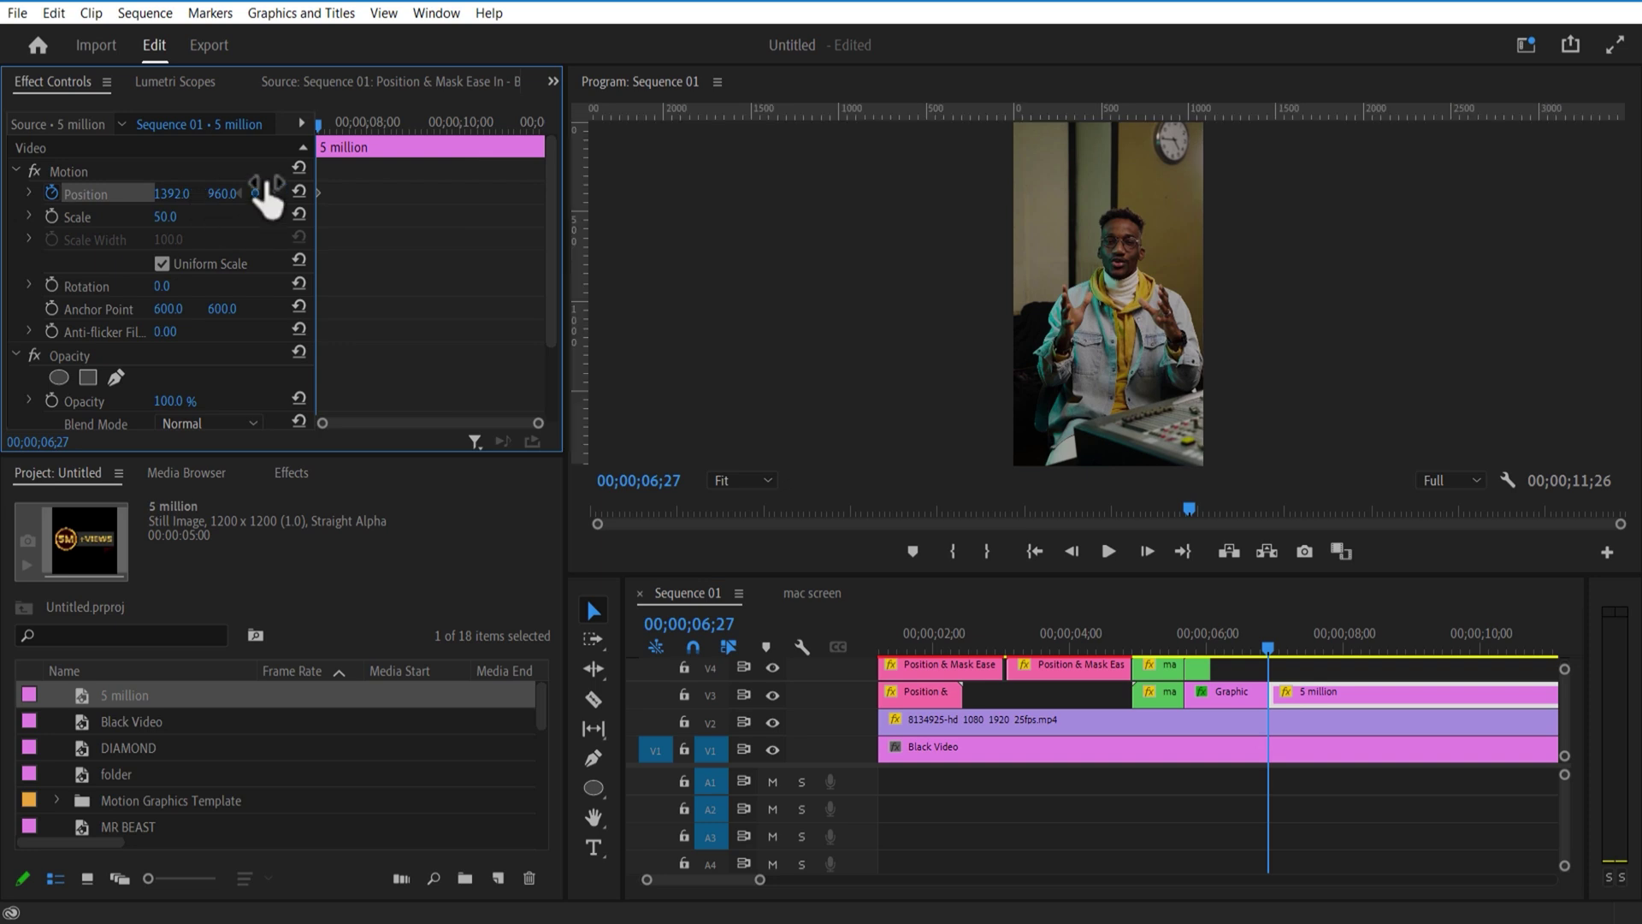
pyautogui.moveTo(310, 139); pyautogui.dragTo(341, 146)
pyautogui.moveTo(168, 193); pyautogui.dragTo(102, 193)
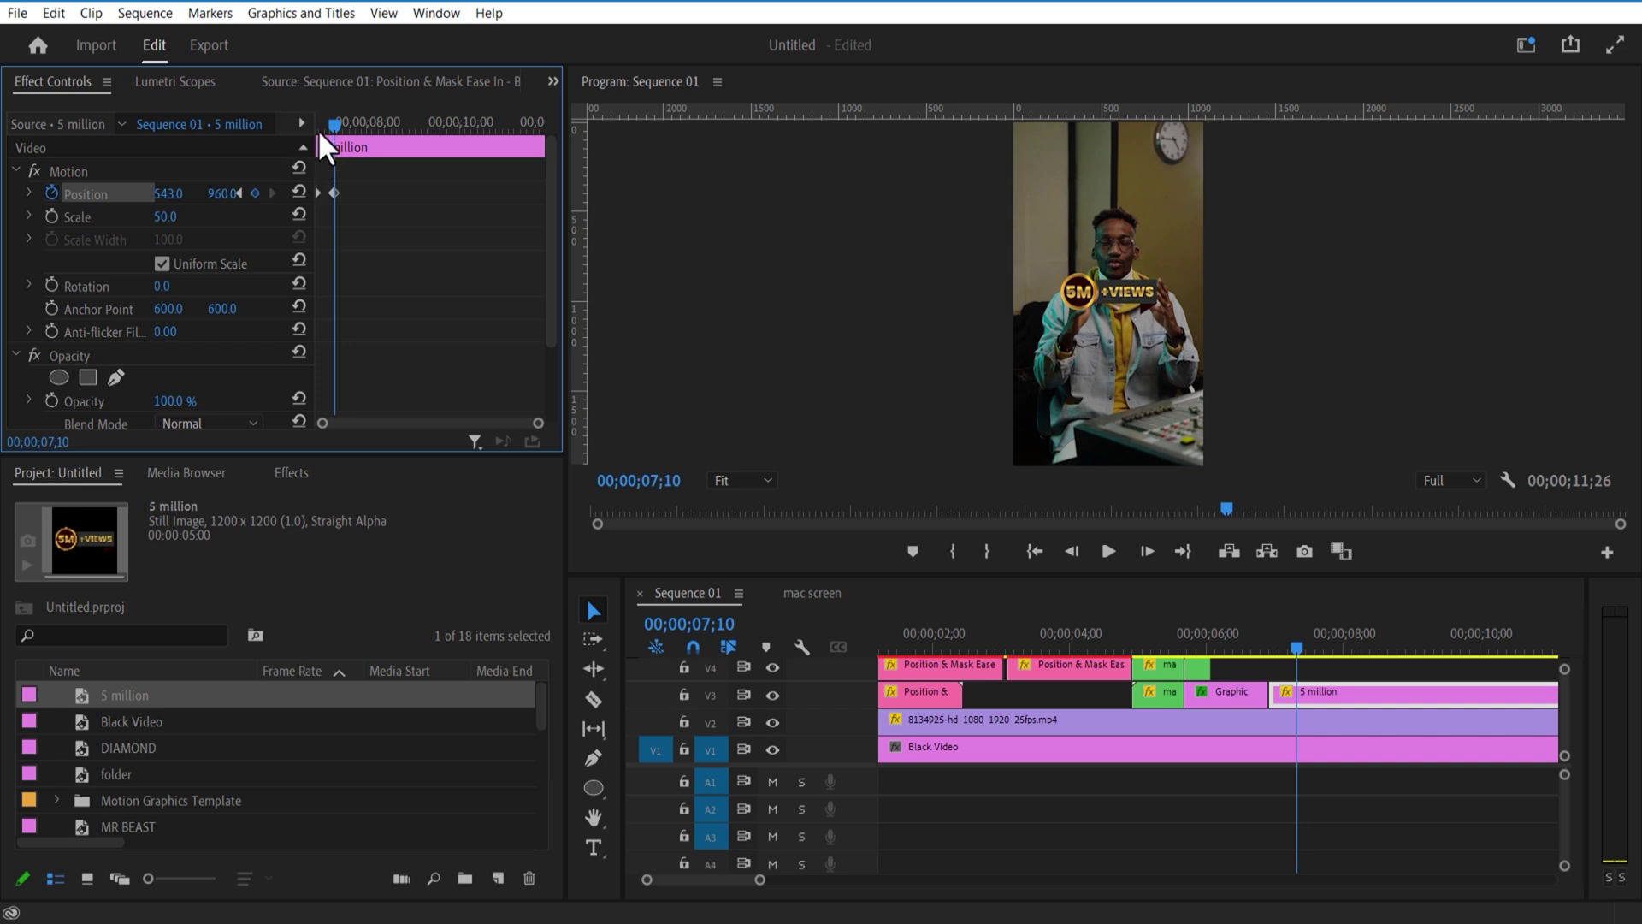
pyautogui.moveTo(325, 147)
pyautogui.mouseDown()
pyautogui.moveTo(341, 128)
pyautogui.moveTo(363, 209)
pyautogui.moveTo(348, 128)
pyautogui.mouseUp()
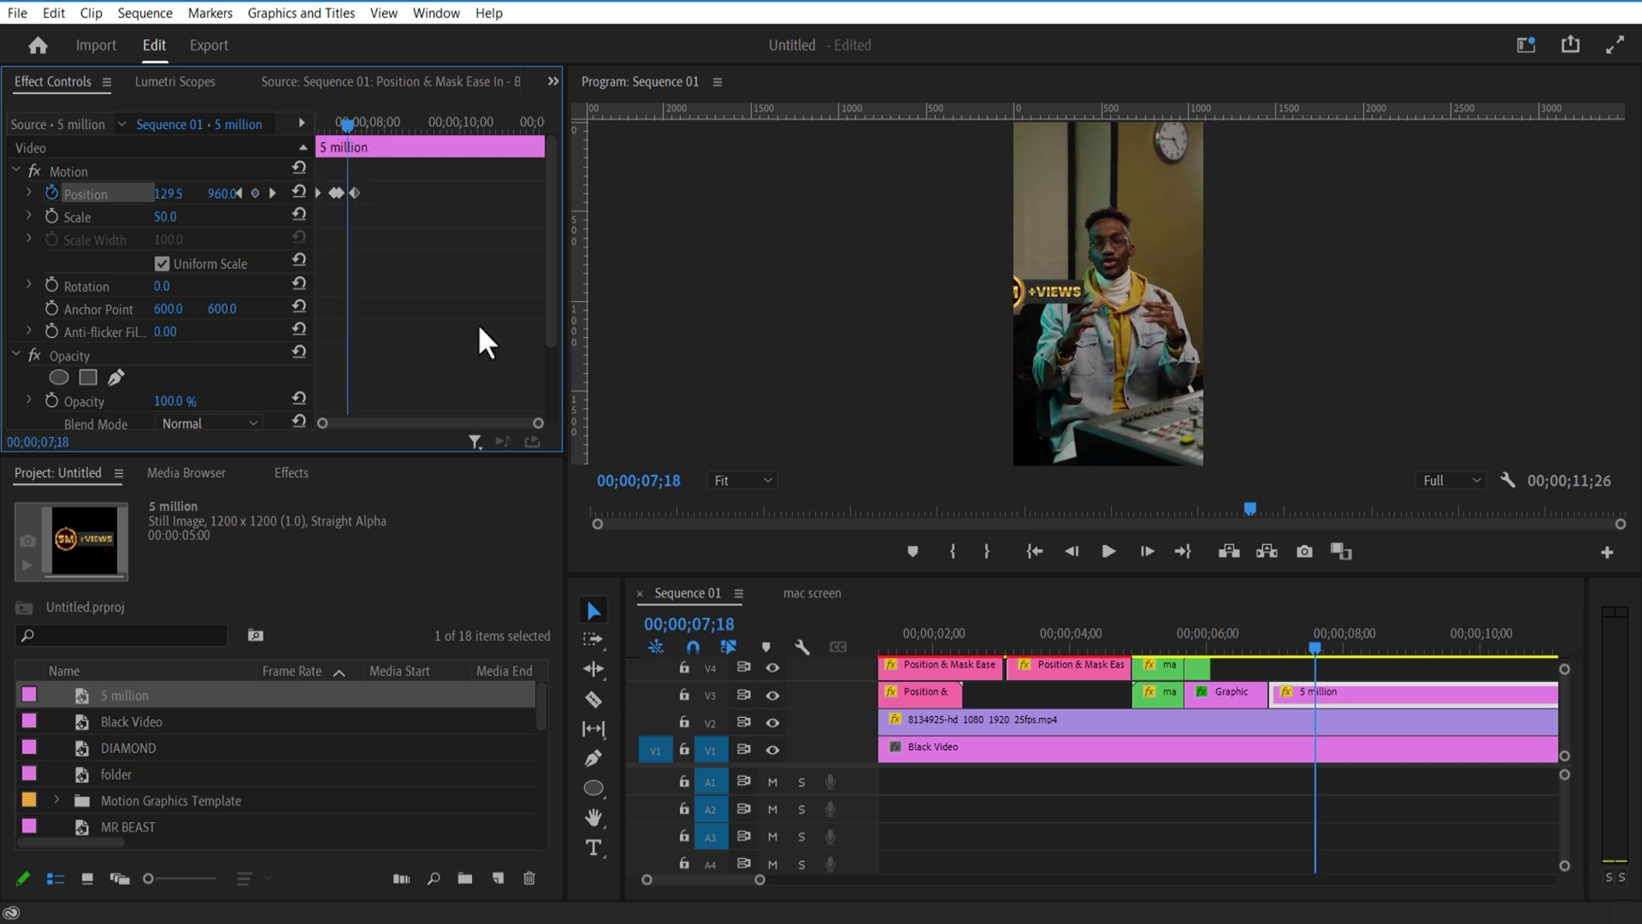
# - Draw a jagged line shape with the Pen tool across the man's chest, starting its V4 graphic clip at 00;00;07;18
pyautogui.click(592, 757)
pyautogui.click(1123, 282)
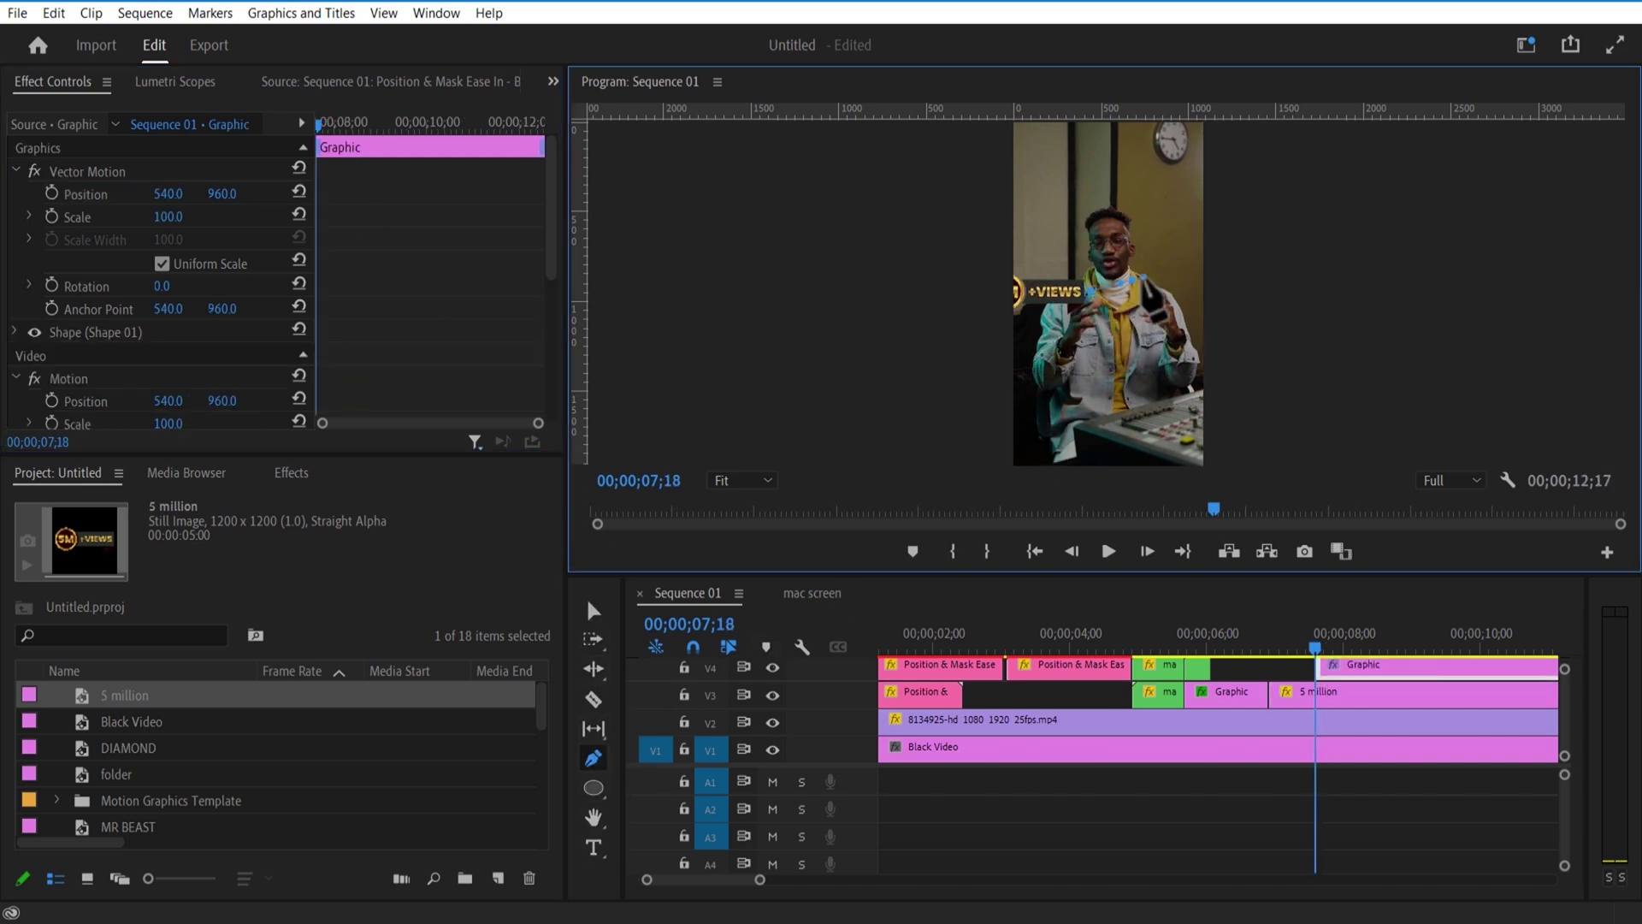
pyautogui.press('v')
# - Give the drawn line shape a white outer stroke of width 5 and turn off its fill
pyautogui.moveTo(1112, 574); pyautogui.dragTo(1112, 468)
pyautogui.click(548, 257)
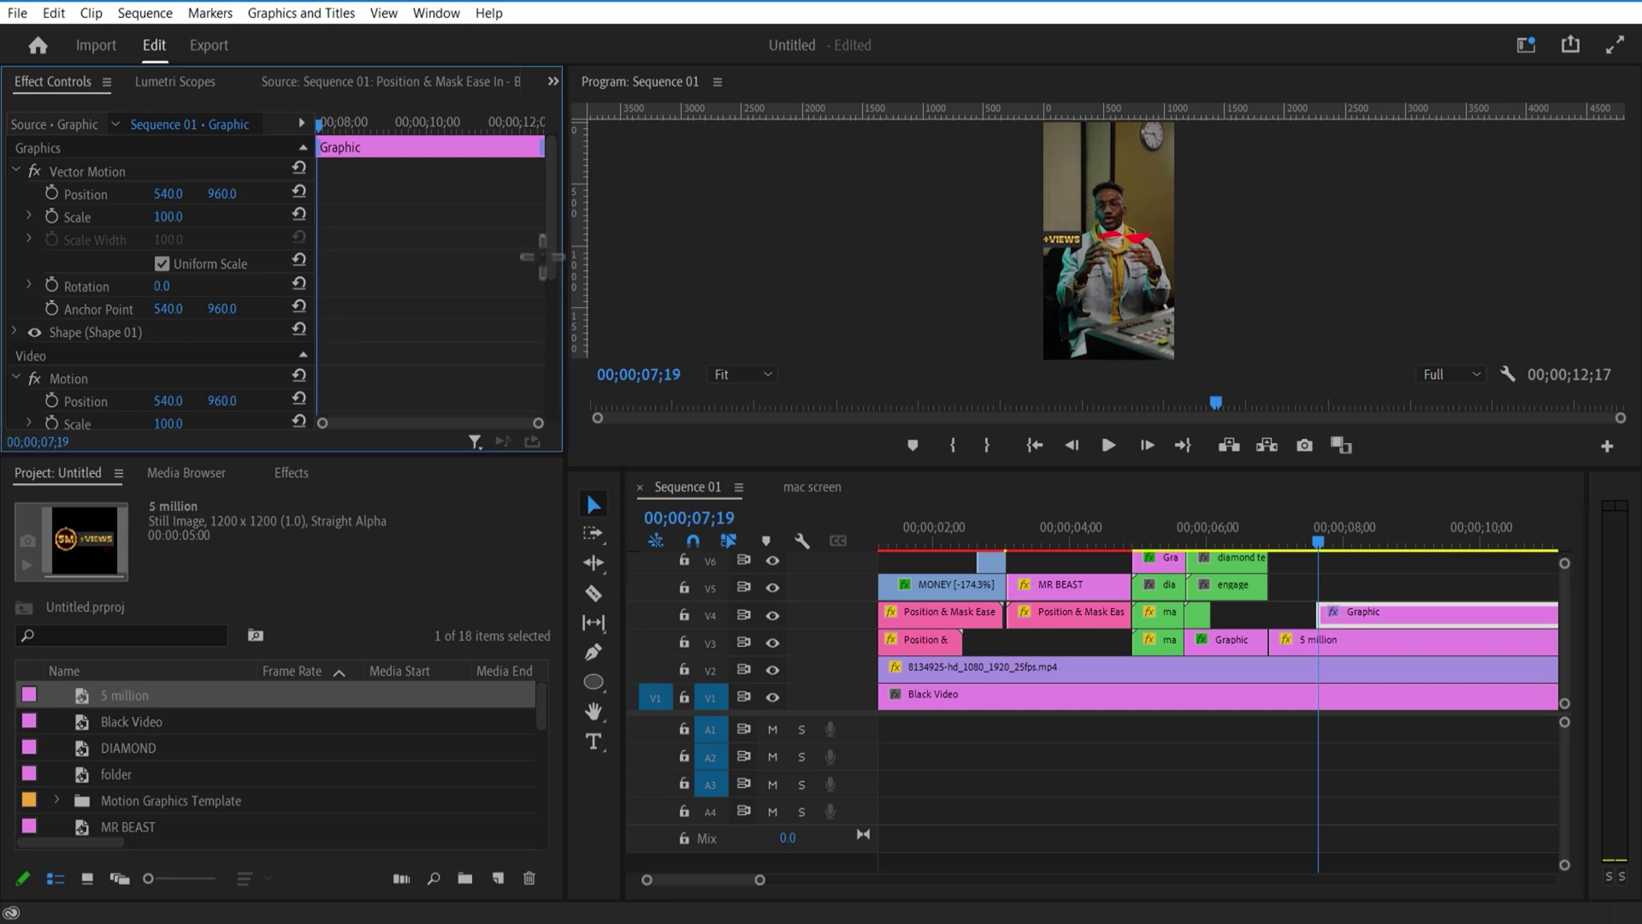
pyautogui.click(16, 333)
pyautogui.moveTo(550, 202); pyautogui.dragTo(550, 264)
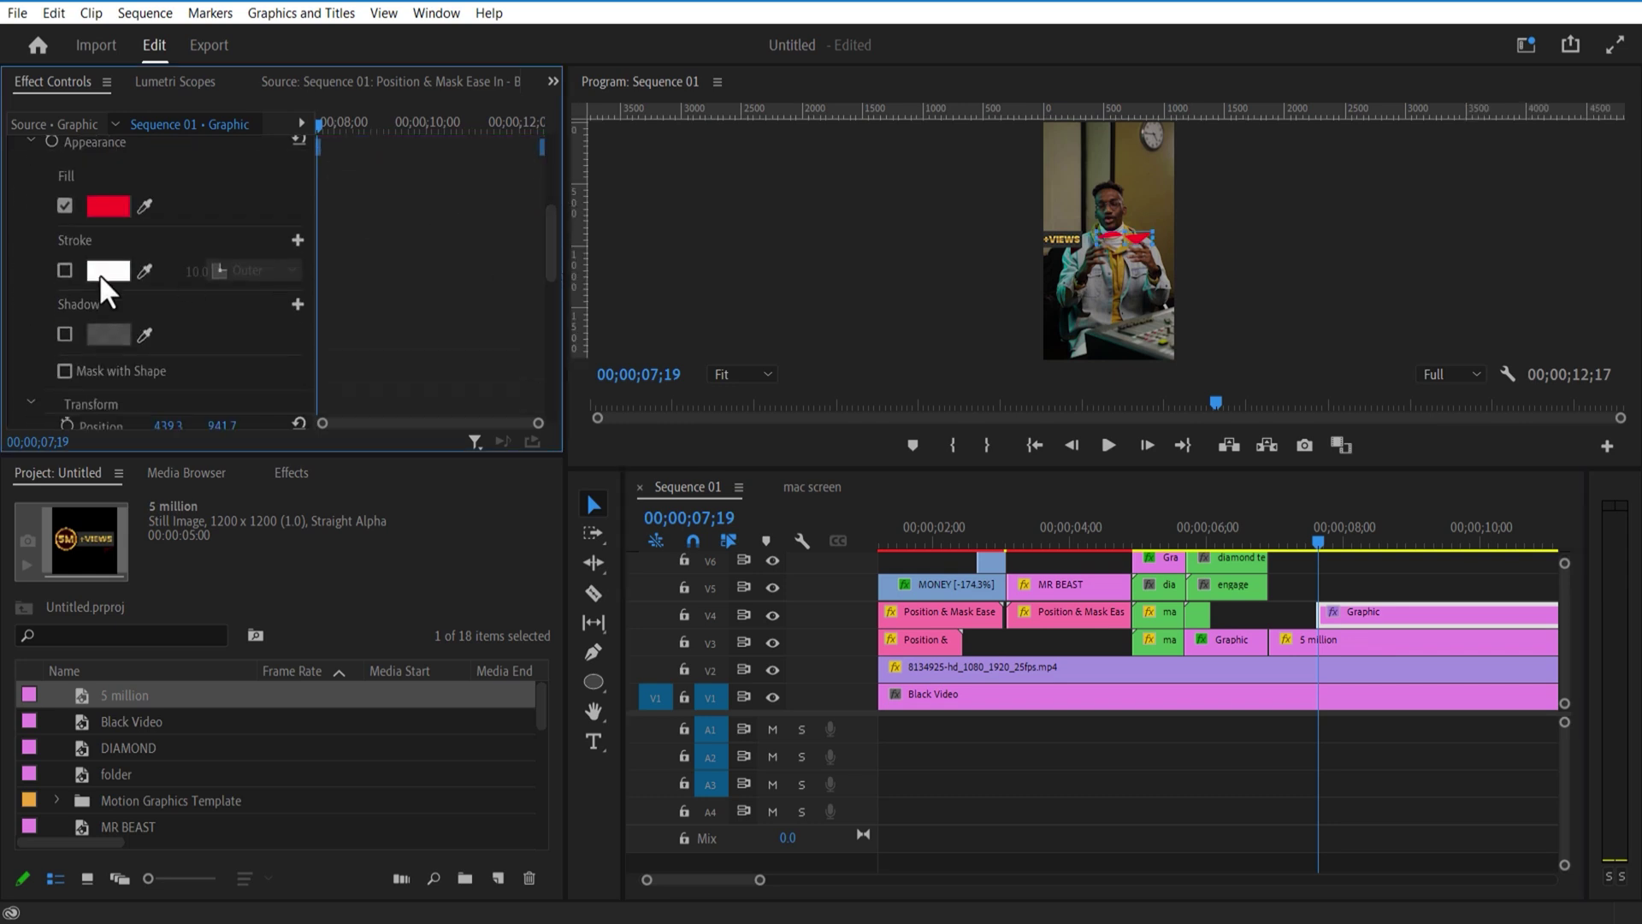
pyautogui.click(65, 271)
pyautogui.click(64, 206)
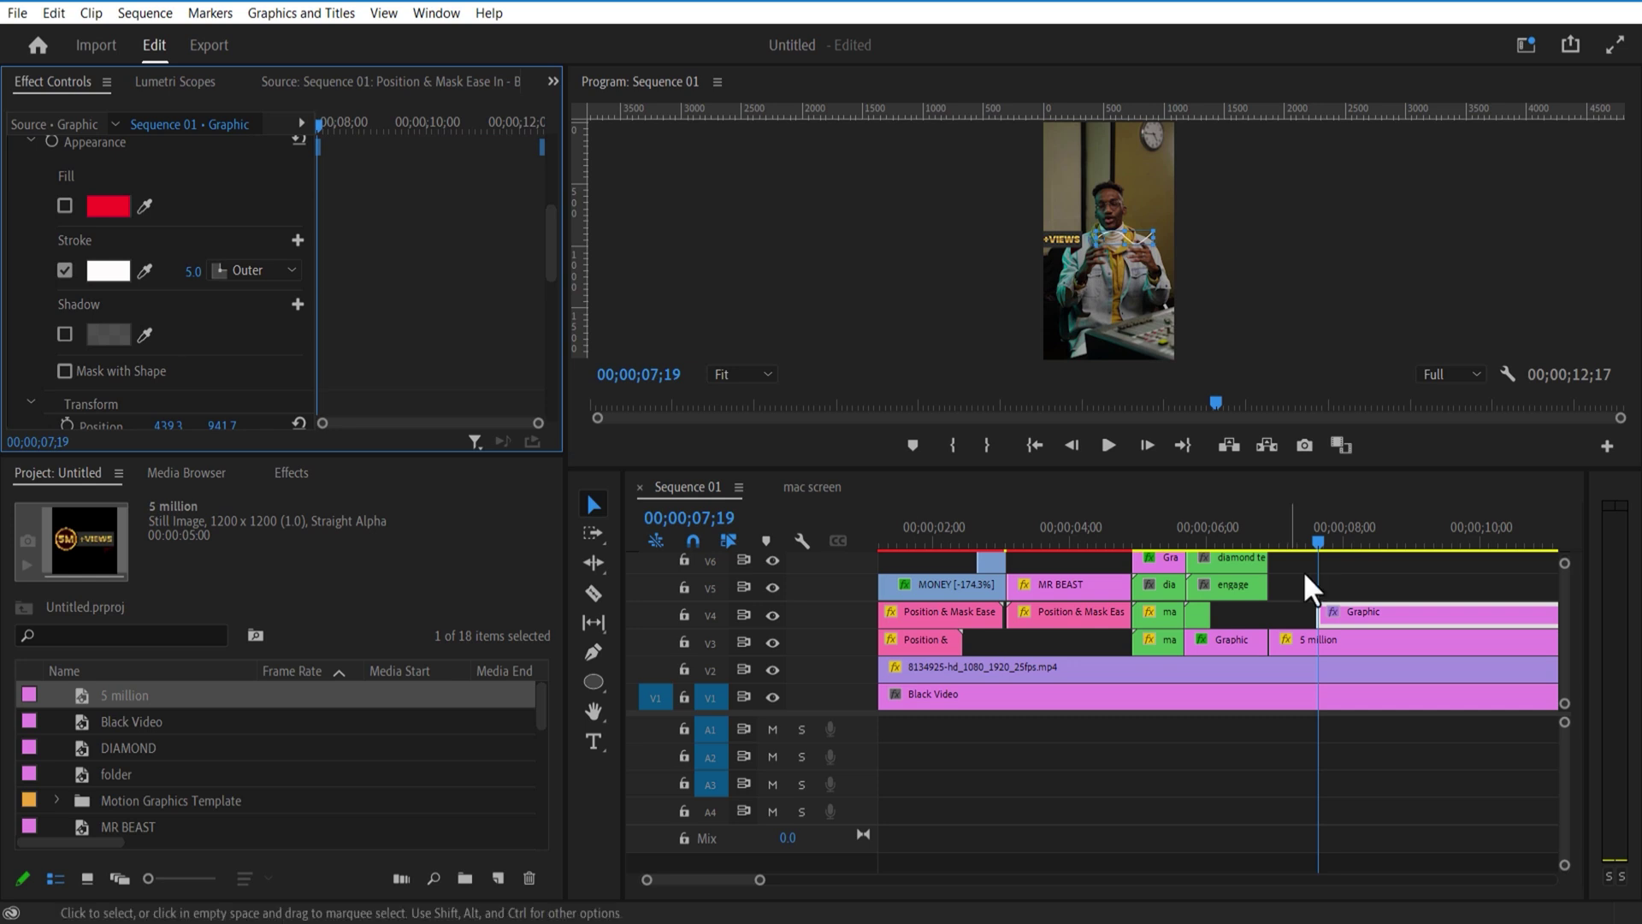
# - Apply a Drop Shadow effect to the line graphic, with a white shadow colour and softness 120
pyautogui.click(1350, 590)
pyautogui.click(1343, 614)
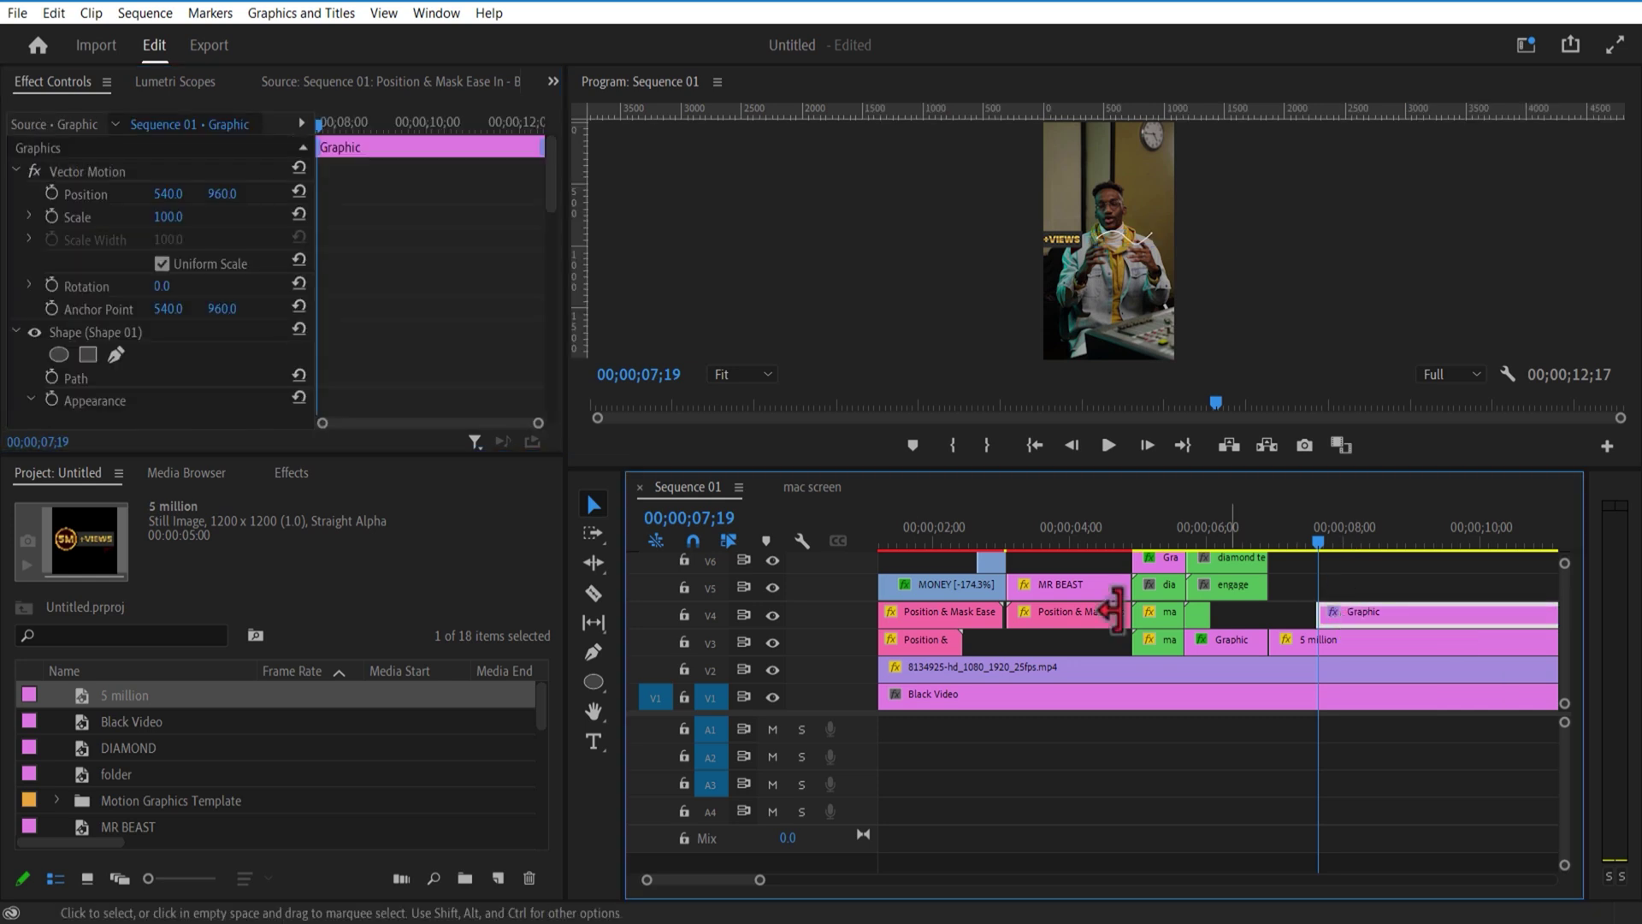
pyautogui.click(307, 472)
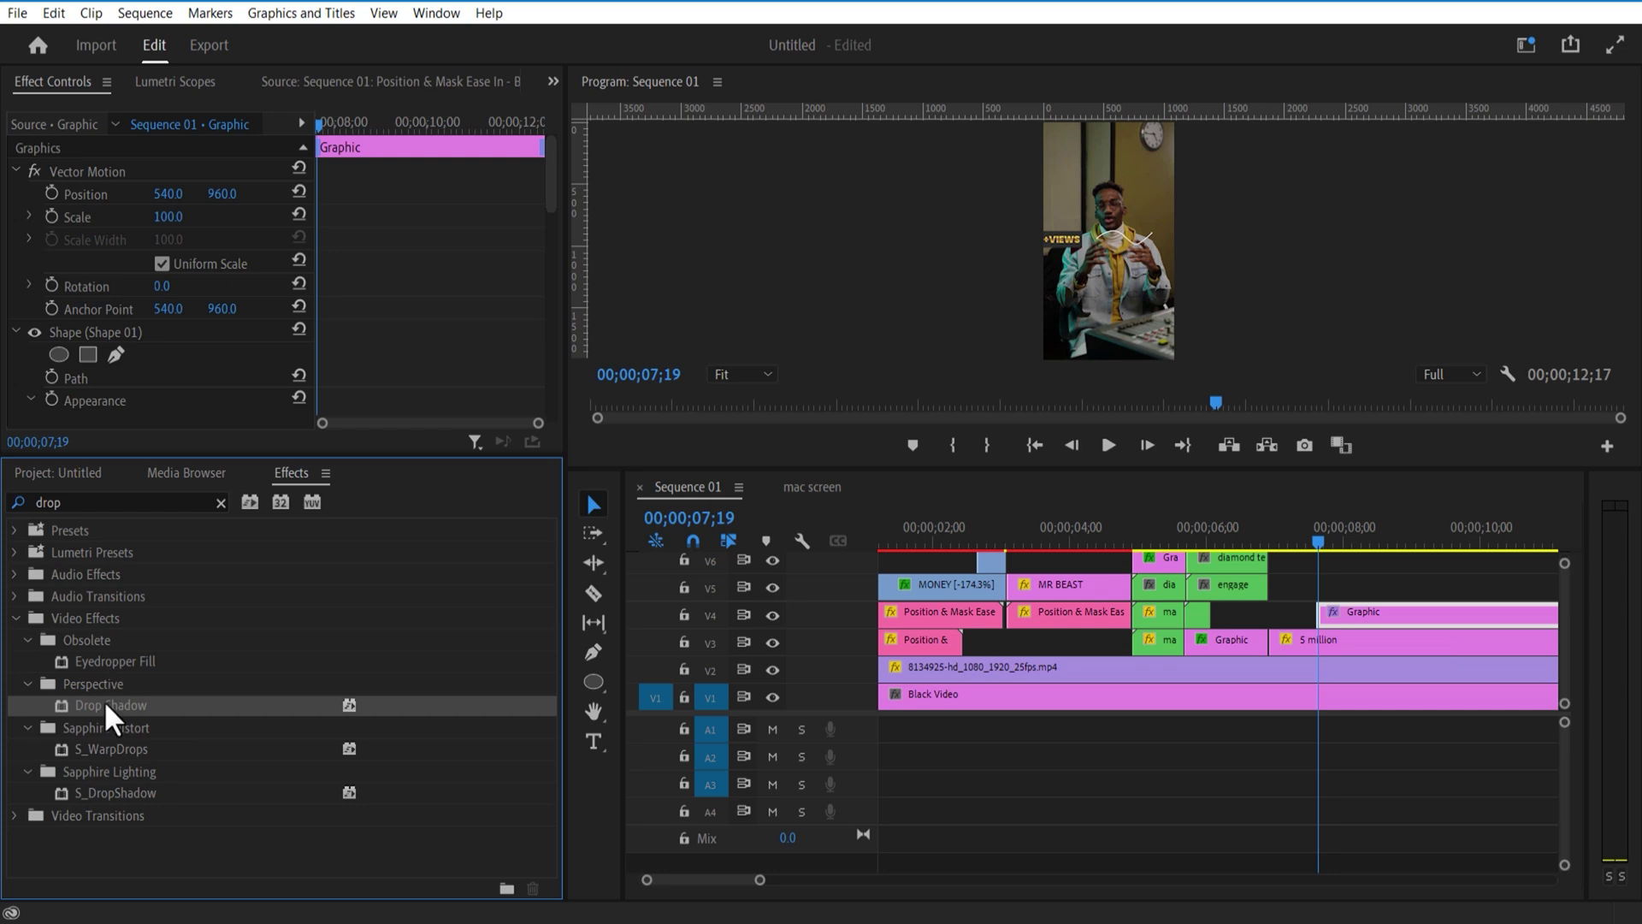
pyautogui.moveTo(106, 706); pyautogui.dragTo(1361, 614)
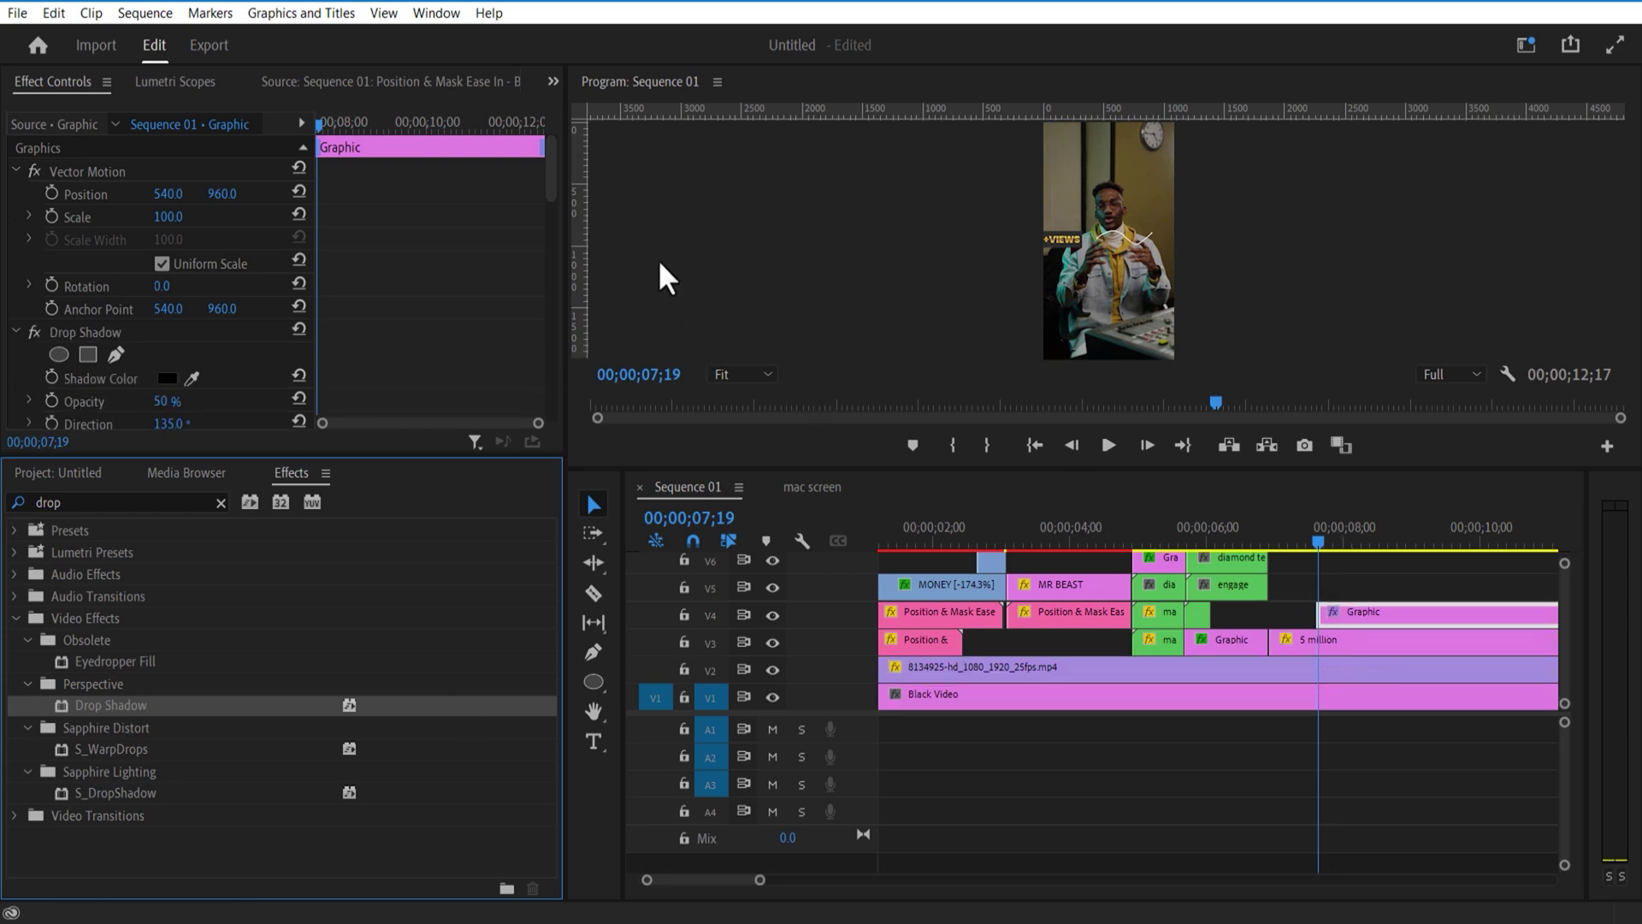
pyautogui.moveTo(554, 183); pyautogui.dragTo(554, 213)
pyautogui.click(168, 247)
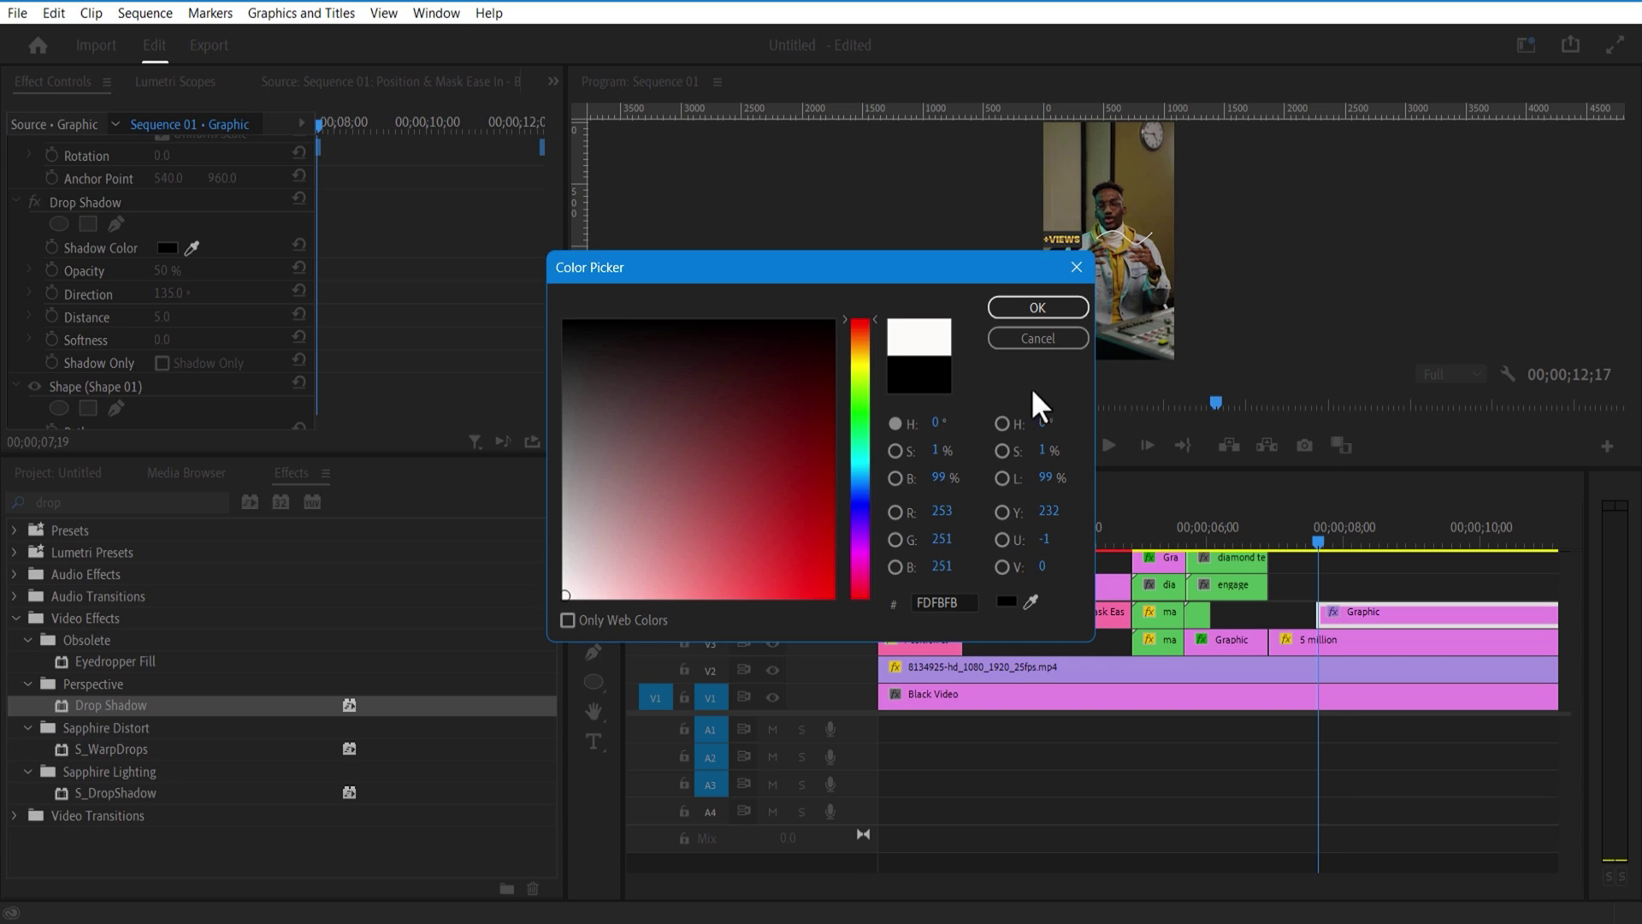
pyautogui.click(1039, 310)
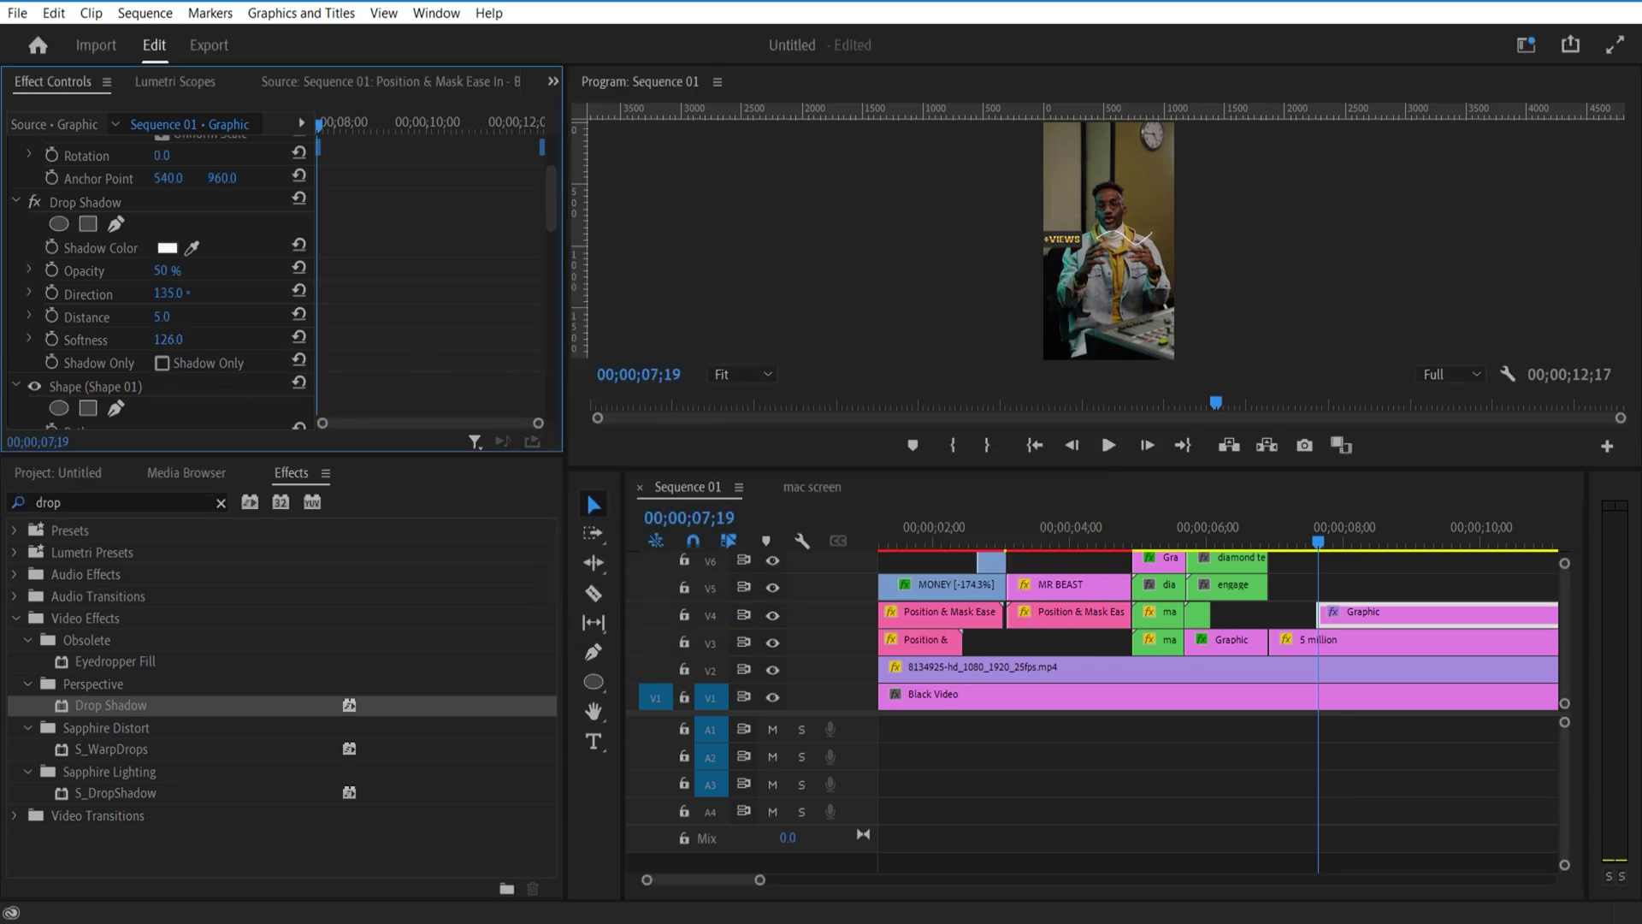
pyautogui.moveTo(1125, 466); pyautogui.dragTo(1147, 517)
pyautogui.scroll(1, 537, 188)
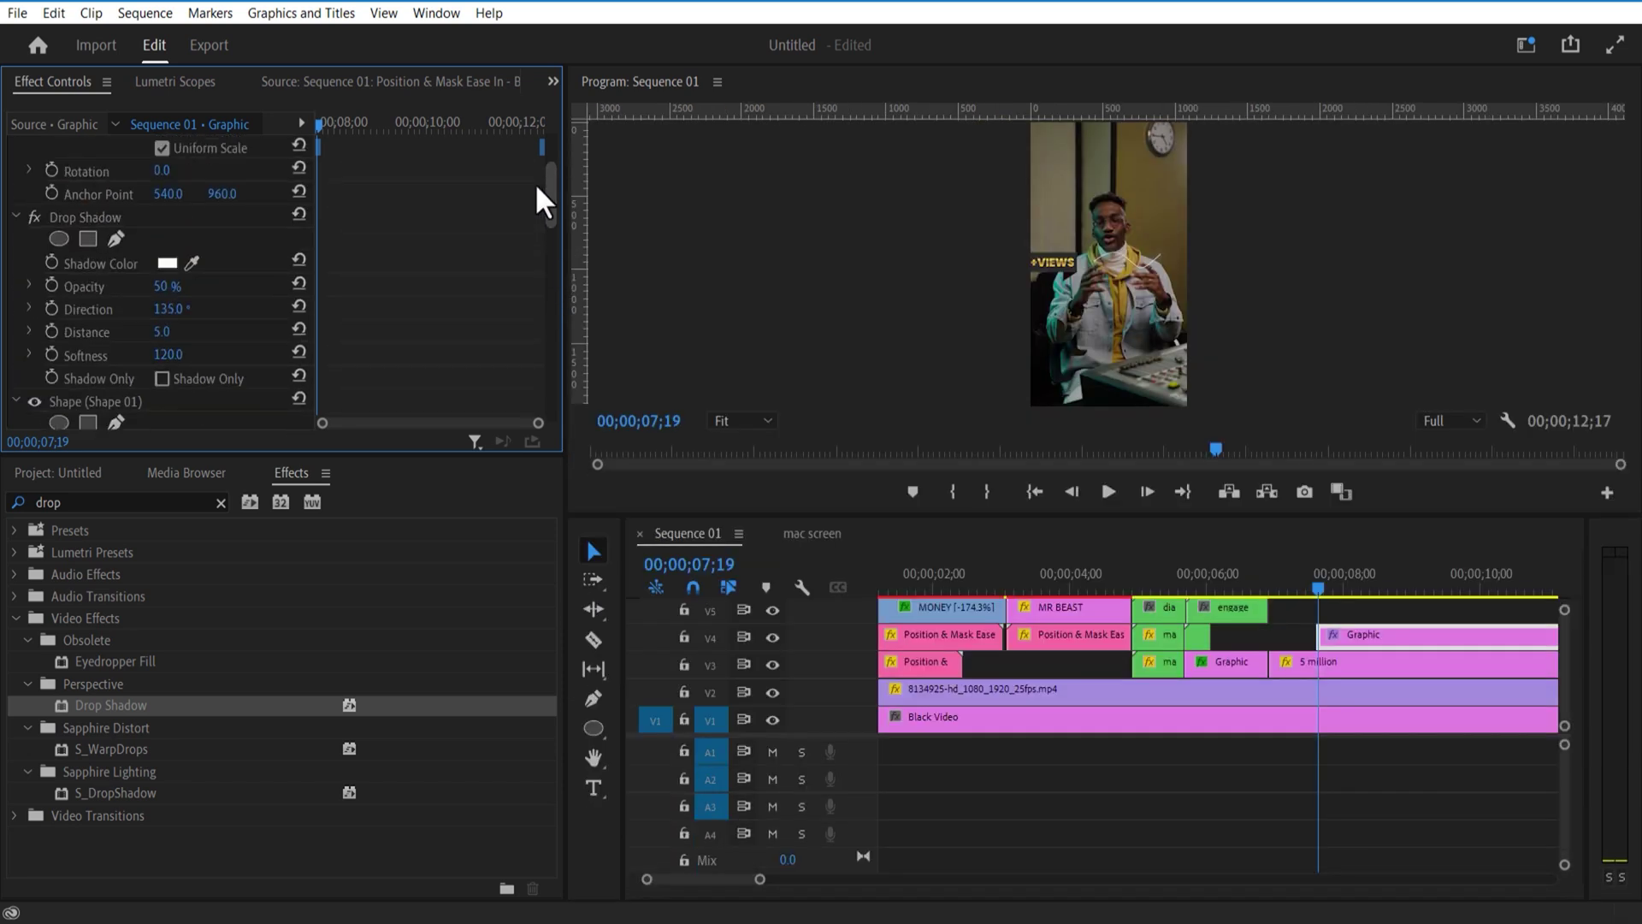
# - Duplicate the line graphic's Drop Shadow effect three times so that four are stacked
pyautogui.click(15, 215)
pyautogui.hotkey('ctrl', 'v')
pyautogui.hotkey('ctrl', 'v')
pyautogui.hotkey('ctrl', 'v')
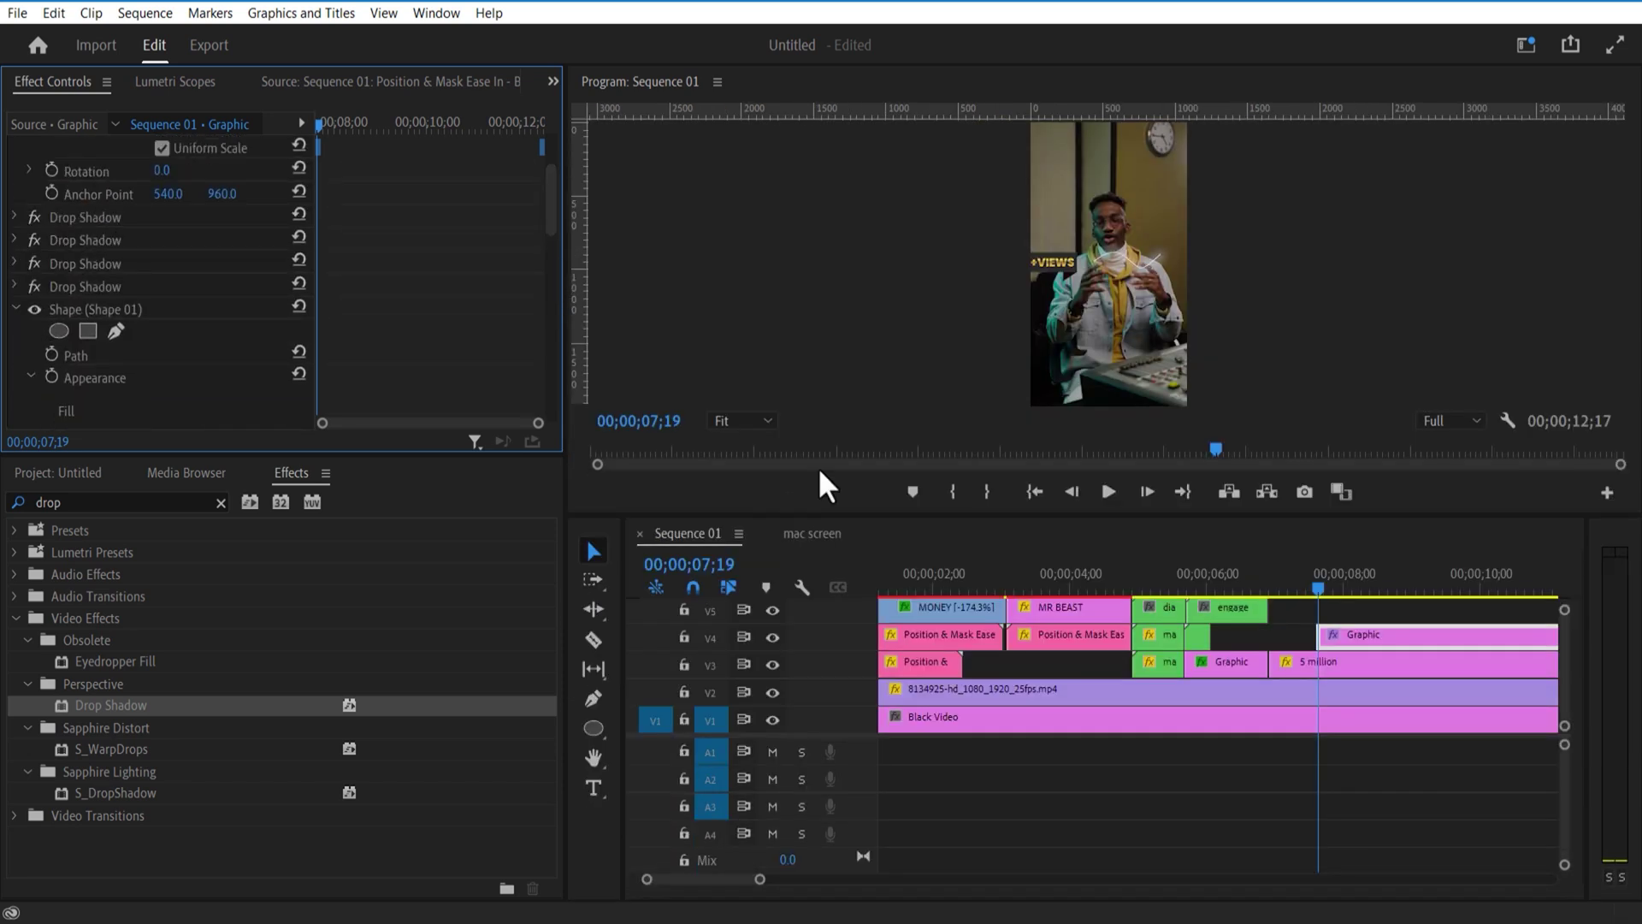
# - Put the line graphic on V3 beneath the 5 million clip and keyframe its horizontal position from 959 at 00;00;07;13 to 564
pyautogui.moveTo(1307, 590)
pyautogui.mouseDown()
pyautogui.moveTo(1290, 590)
pyautogui.moveTo(1302, 596)
pyautogui.mouseUp()
pyautogui.click(1345, 638)
pyautogui.moveTo(1332, 664)
pyautogui.mouseDown()
pyautogui.moveTo(1328, 618)
pyautogui.moveTo(1352, 682)
pyautogui.moveTo(1326, 637)
pyautogui.moveTo(1336, 669)
pyautogui.mouseUp()
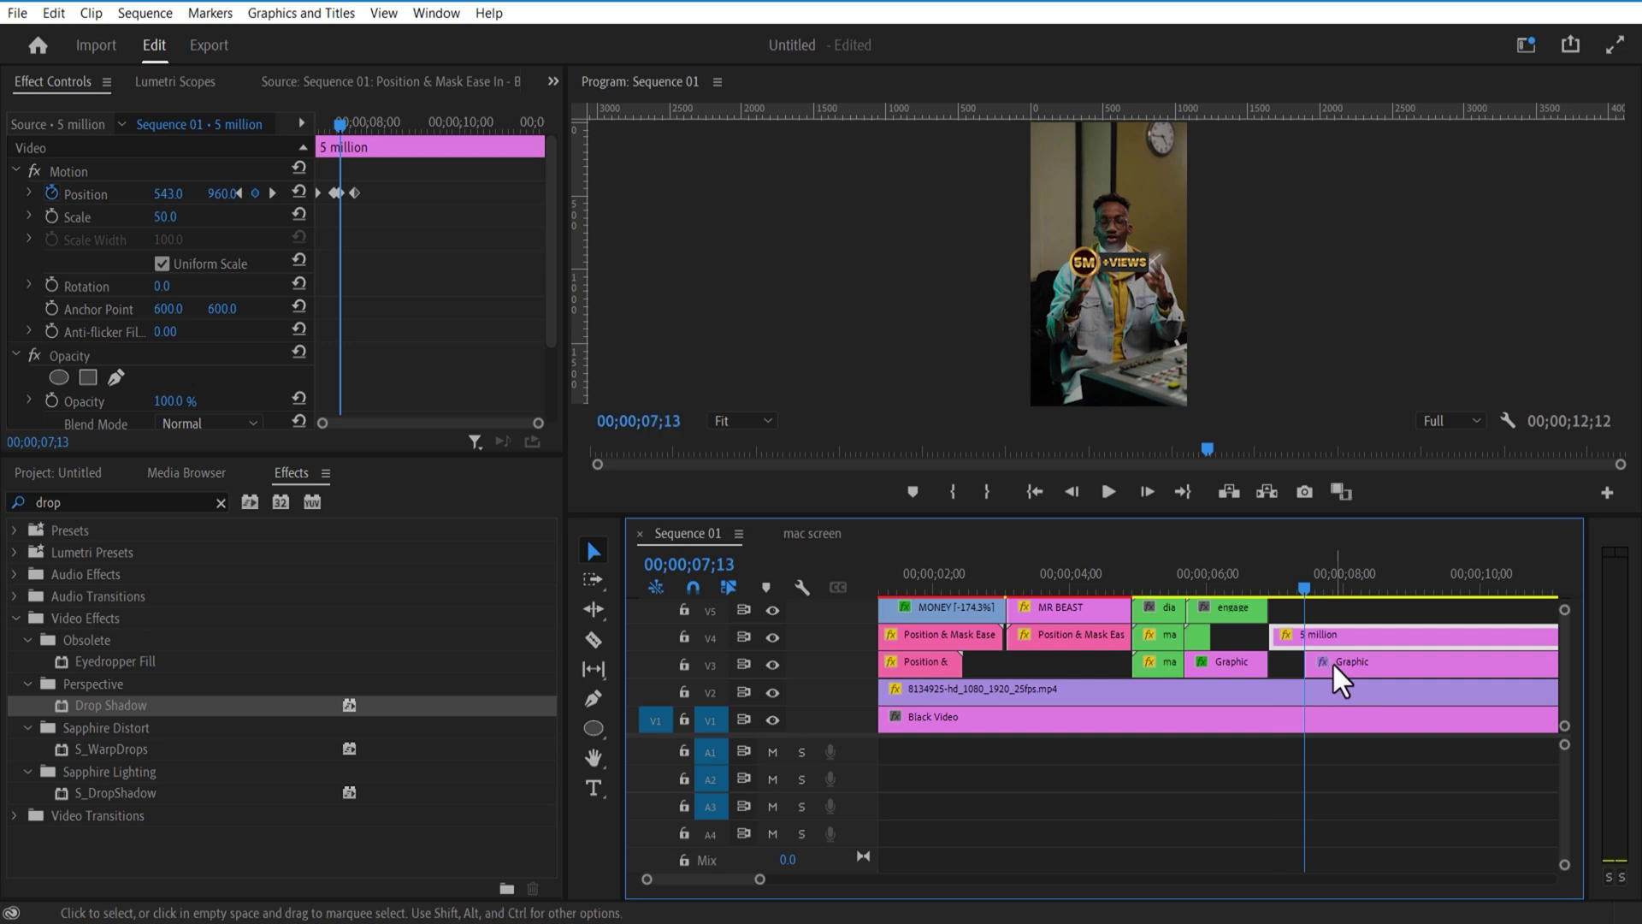
pyautogui.click(63, 196)
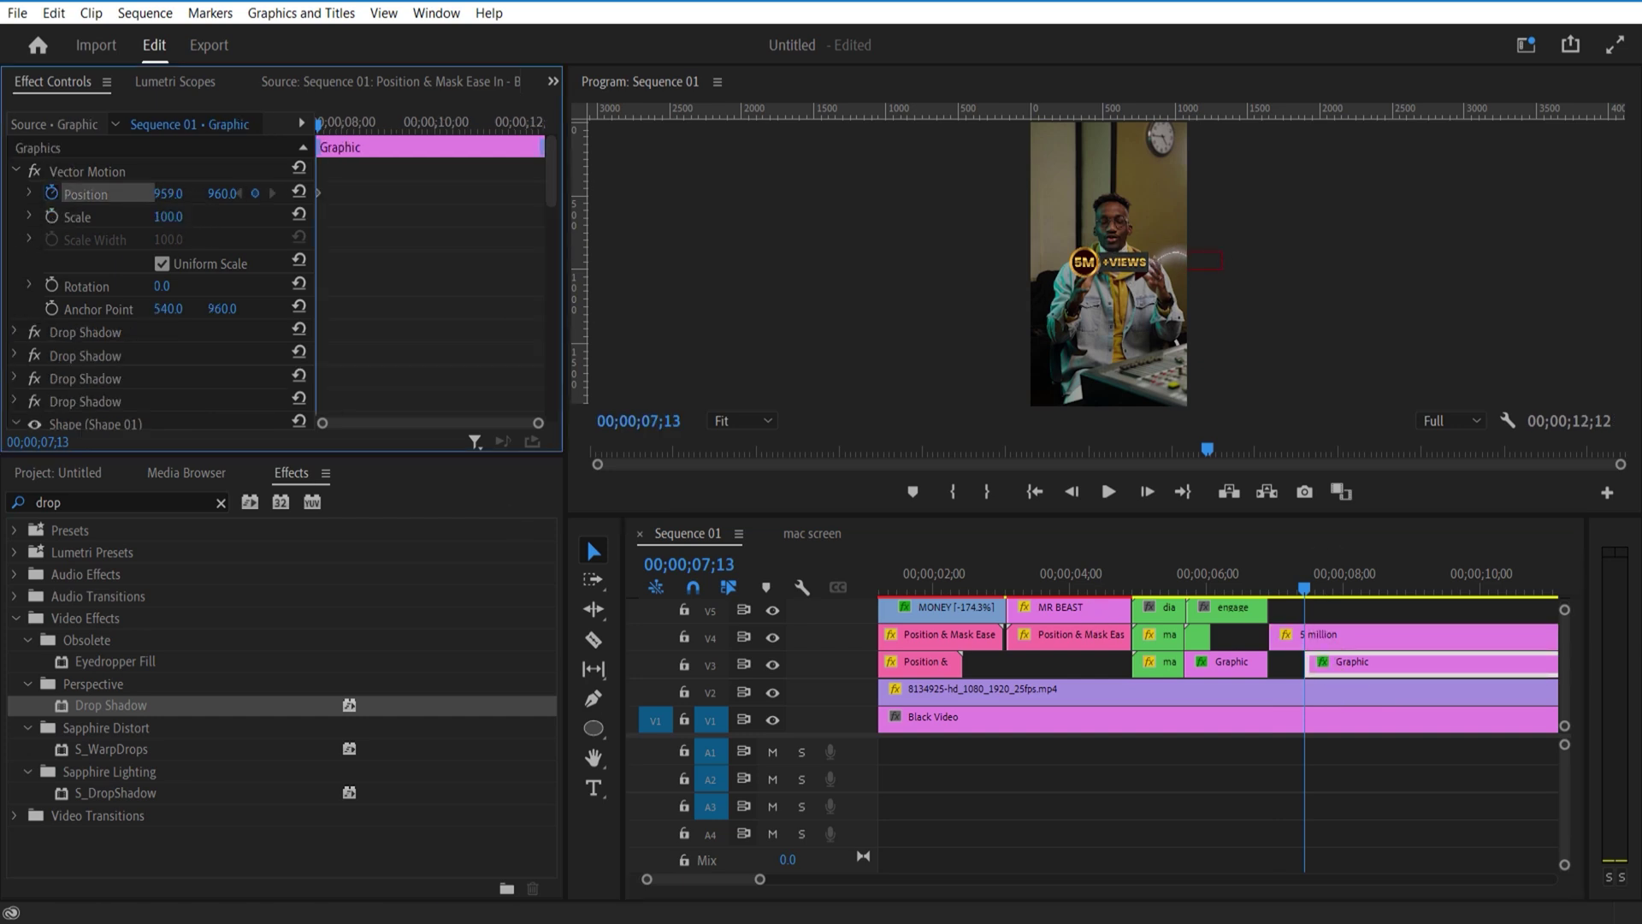
pyautogui.moveTo(318, 128); pyautogui.dragTo(326, 135)
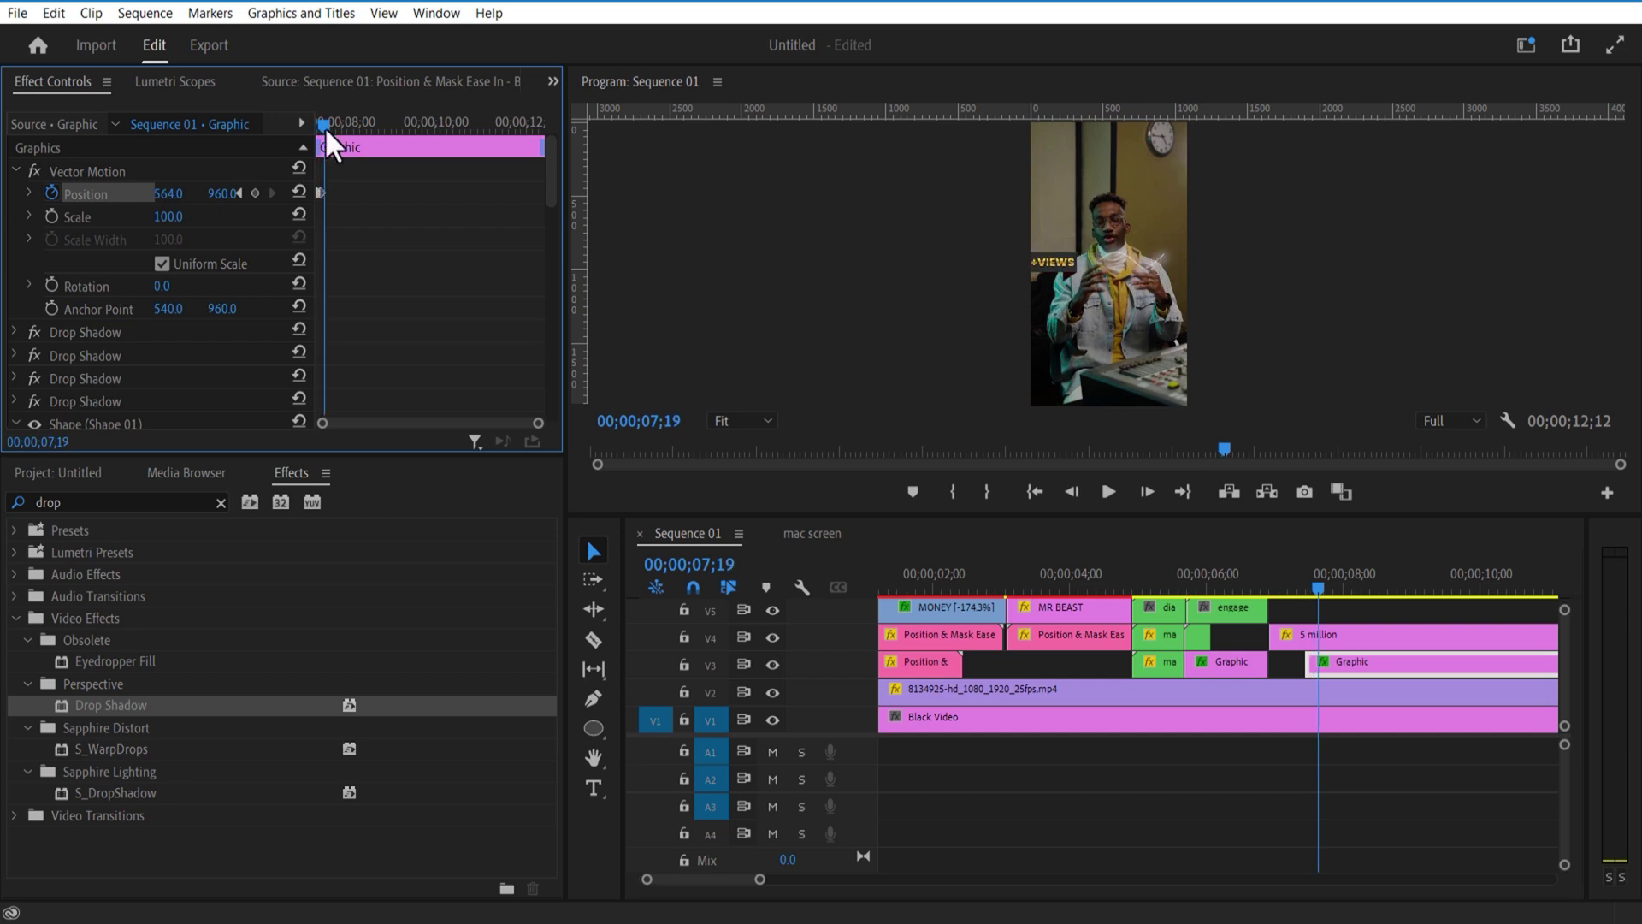
# - Place the phone image on V5 above the 5 million clip, aligned with the start of the line graphic
pyautogui.click(1311, 596)
pyautogui.moveTo(1311, 596); pyautogui.dragTo(1299, 597)
pyautogui.click(57, 472)
pyautogui.moveTo(117, 800); pyautogui.dragTo(1308, 611)
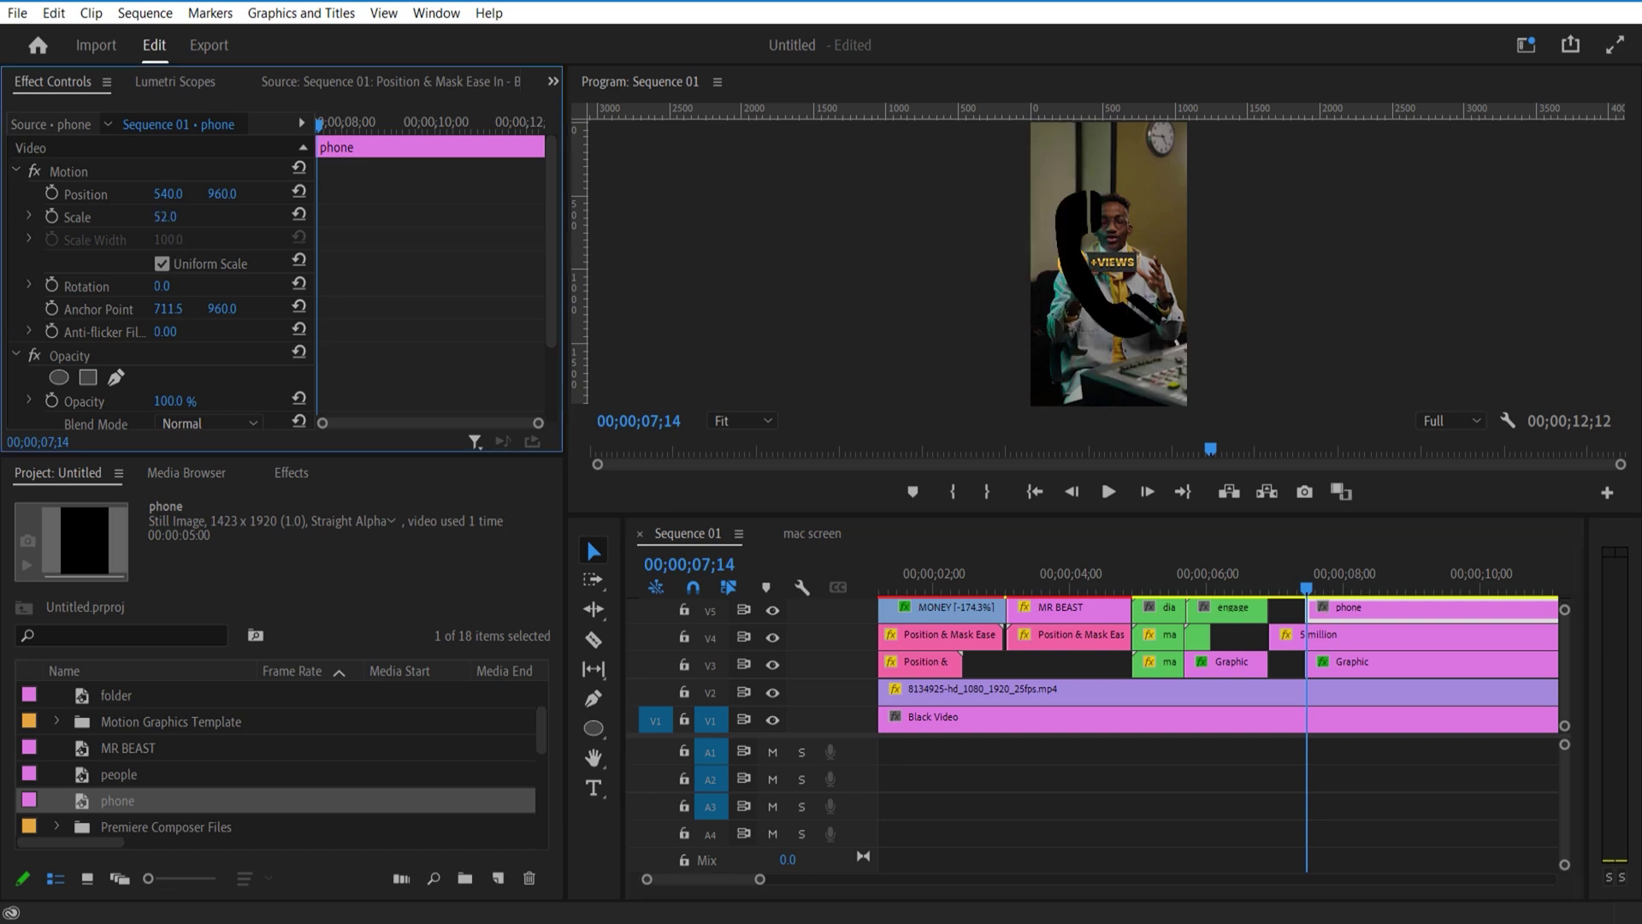
# - Scale the phone image to 14 and keyframe its position from 1192, 960 at 00;00;07;13 to 704, 925 at 00;00;07;23
pyautogui.click(52, 193)
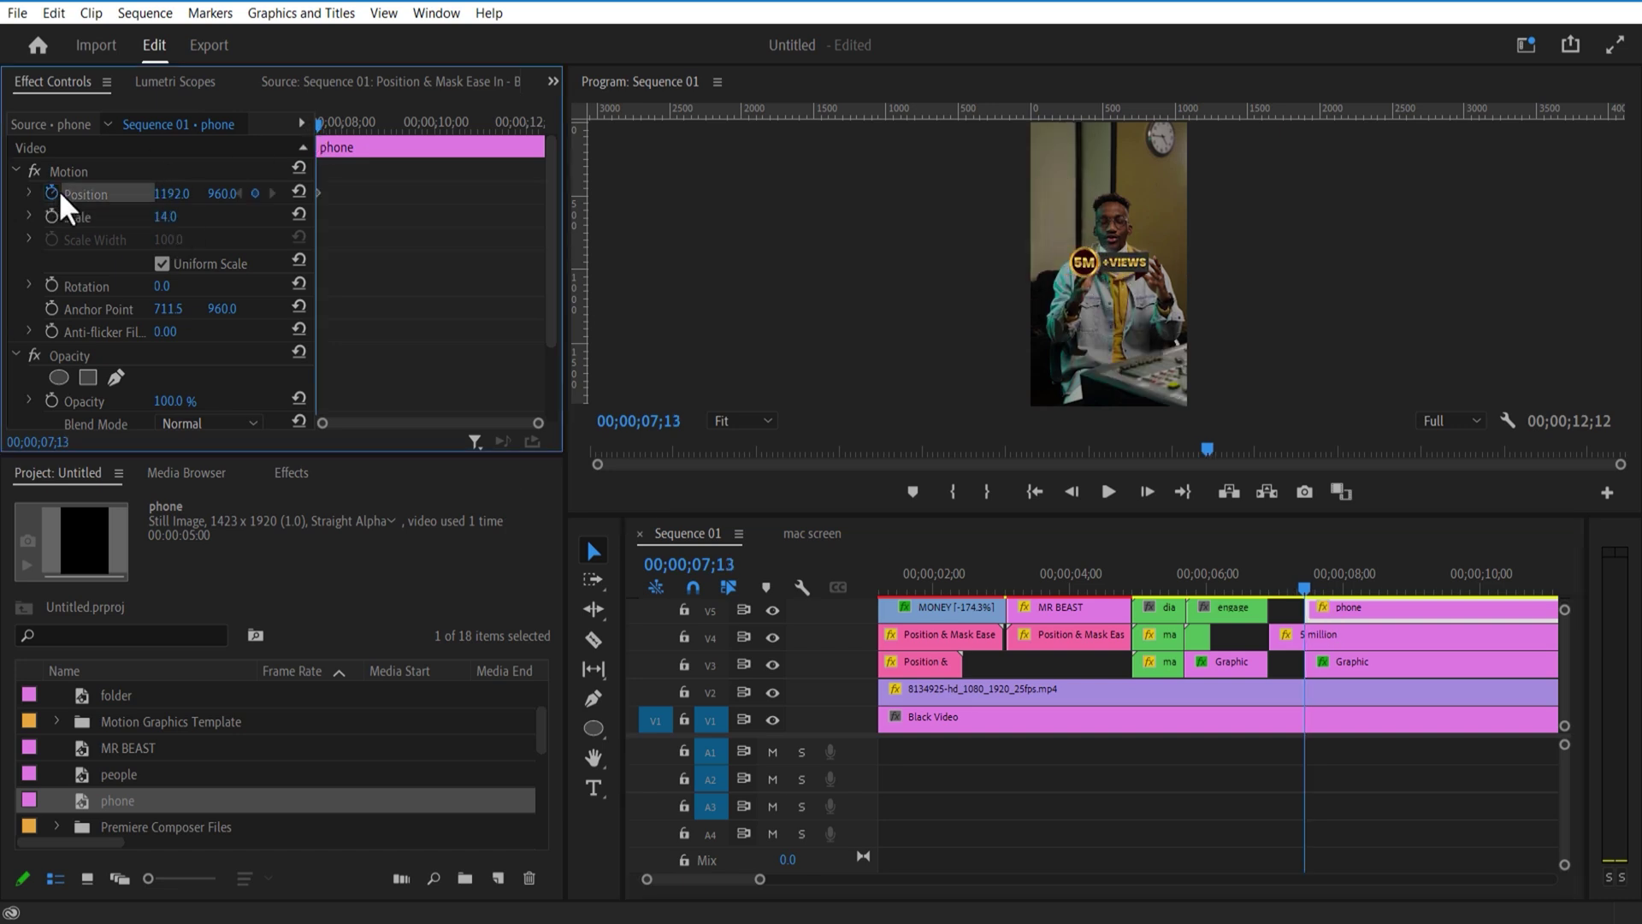
pyautogui.moveTo(313, 128); pyautogui.dragTo(330, 132)
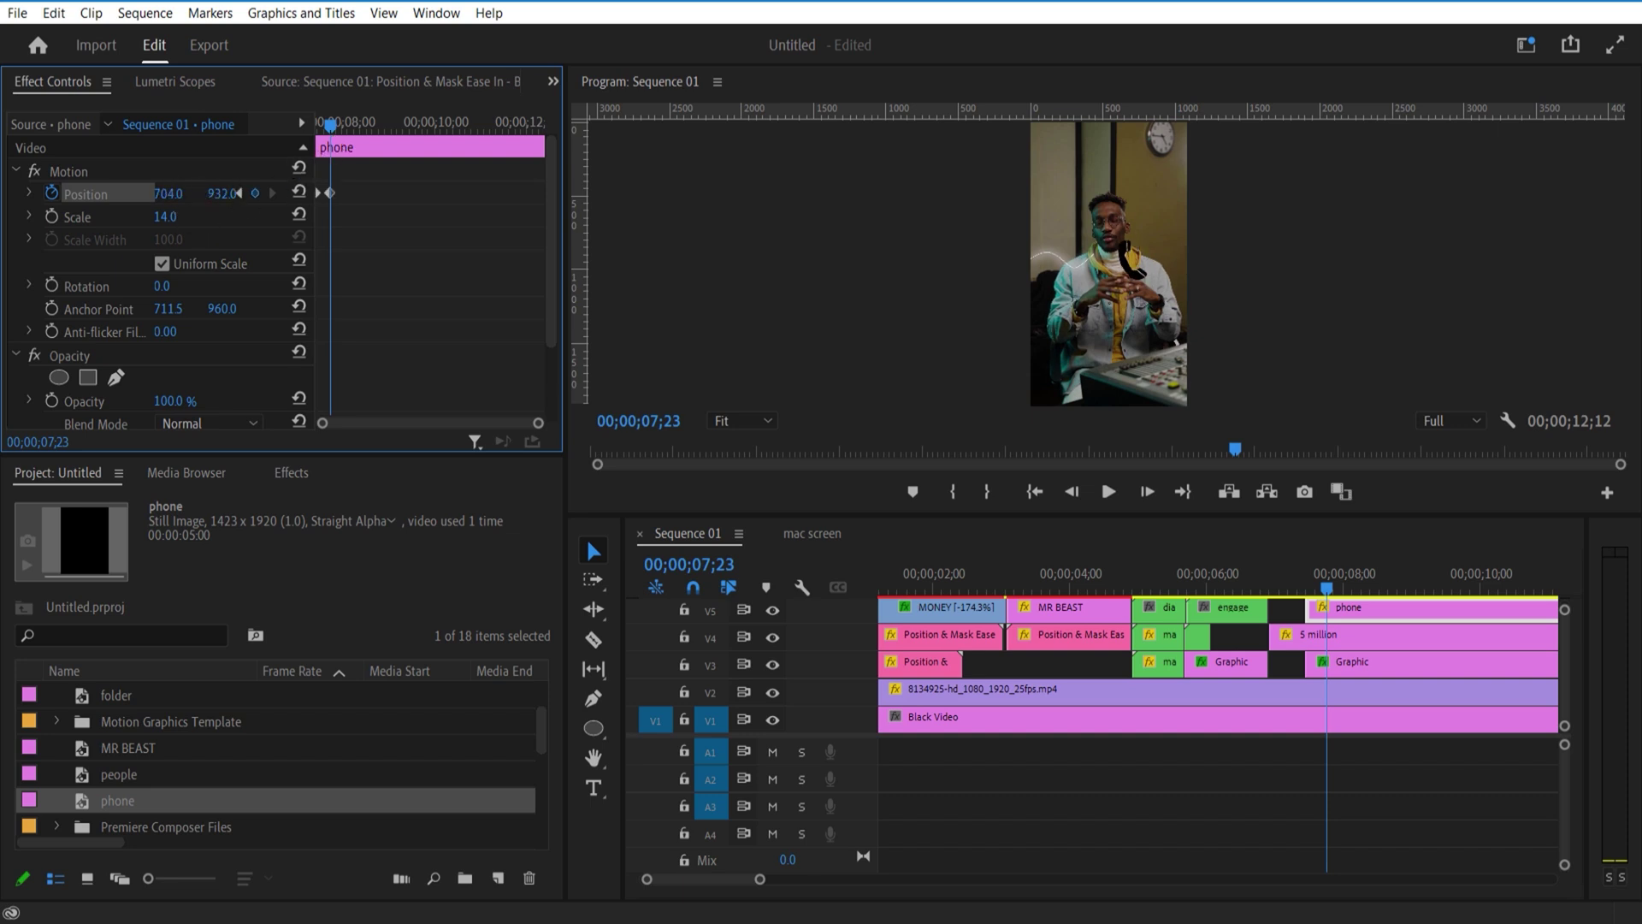
pyautogui.moveTo(330, 131); pyautogui.dragTo(329, 142)
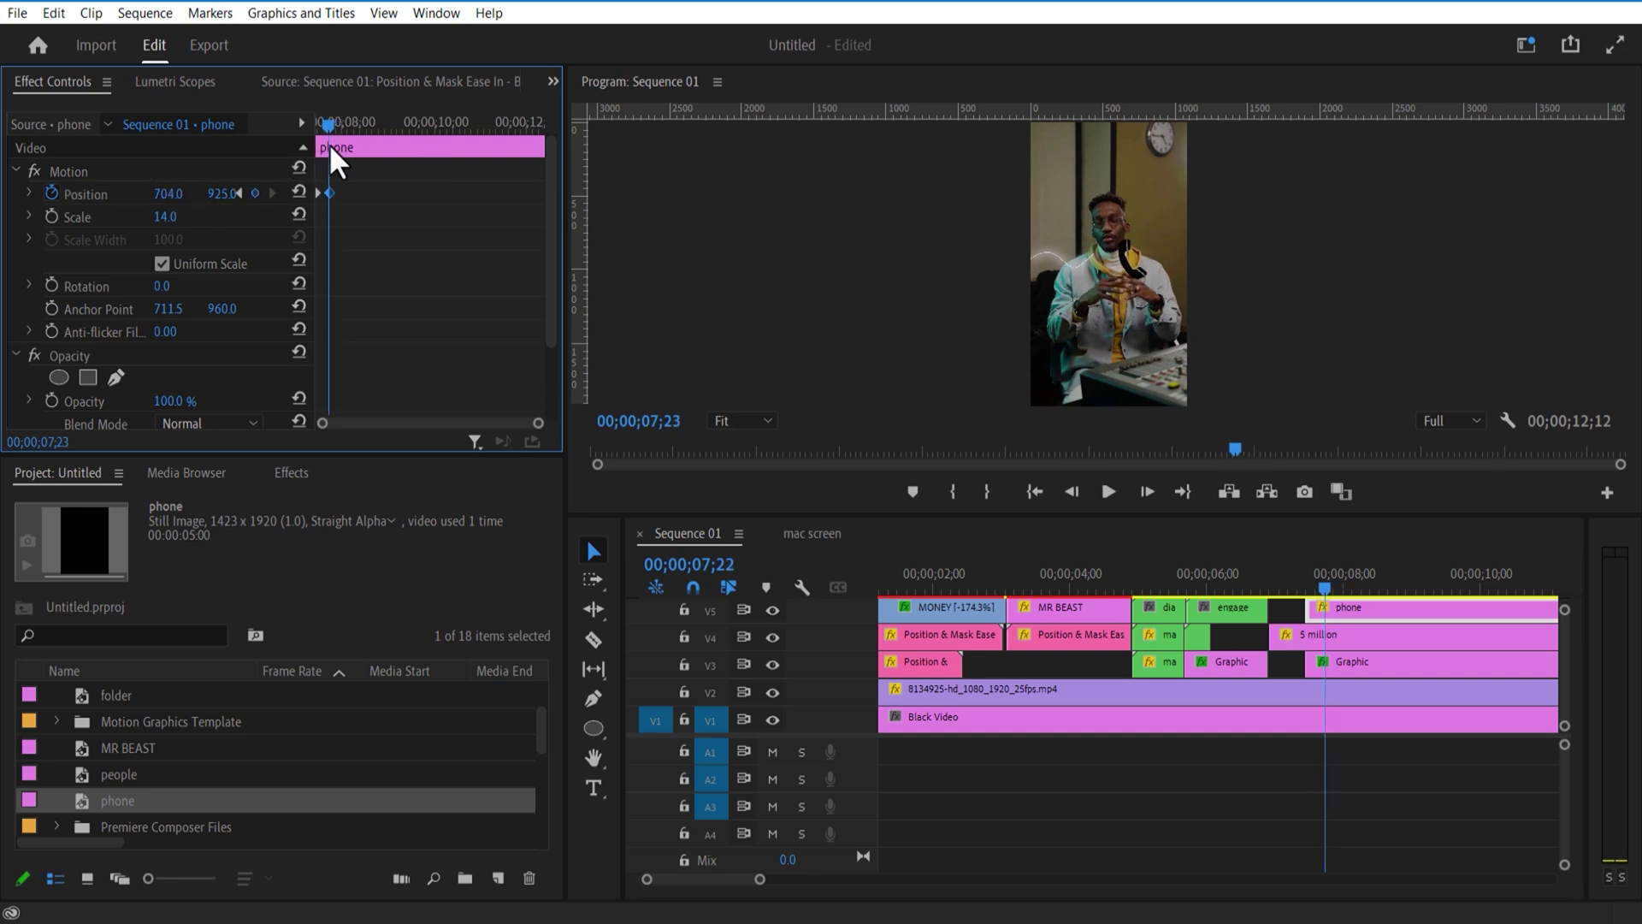
# - Apply the Color Correction Tint effect to the phone clip and map black to white
pyautogui.click(295, 475)
pyautogui.click(127, 500)
pyautogui.write('tint')
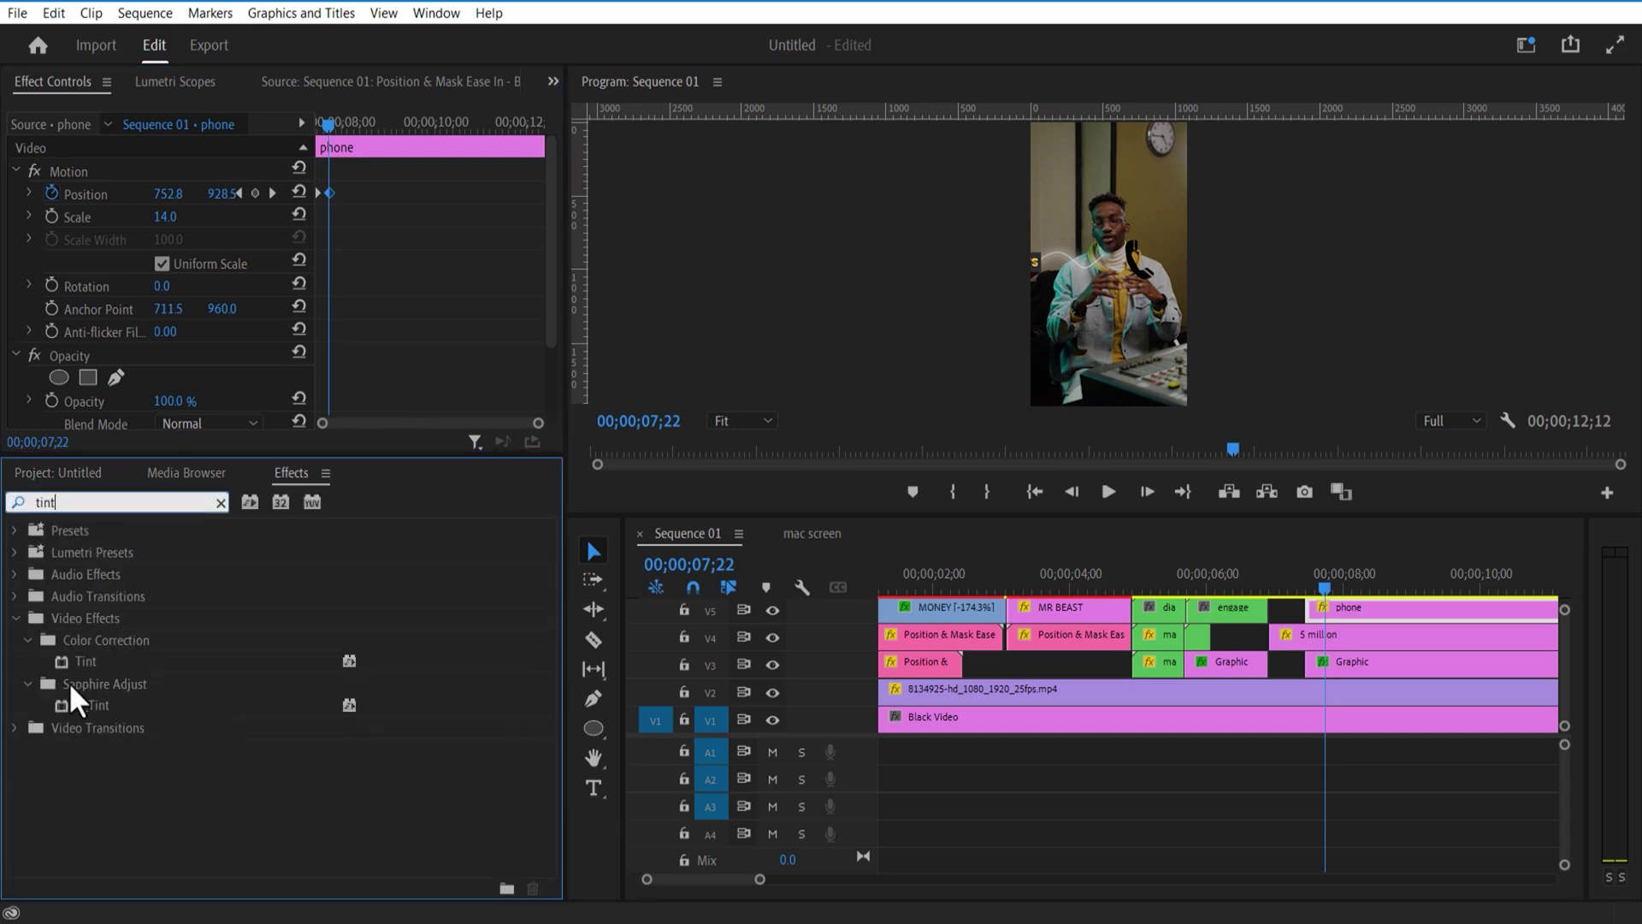
pyautogui.moveTo(81, 670); pyautogui.dragTo(1339, 611)
pyautogui.scroll(-5, 240, 346)
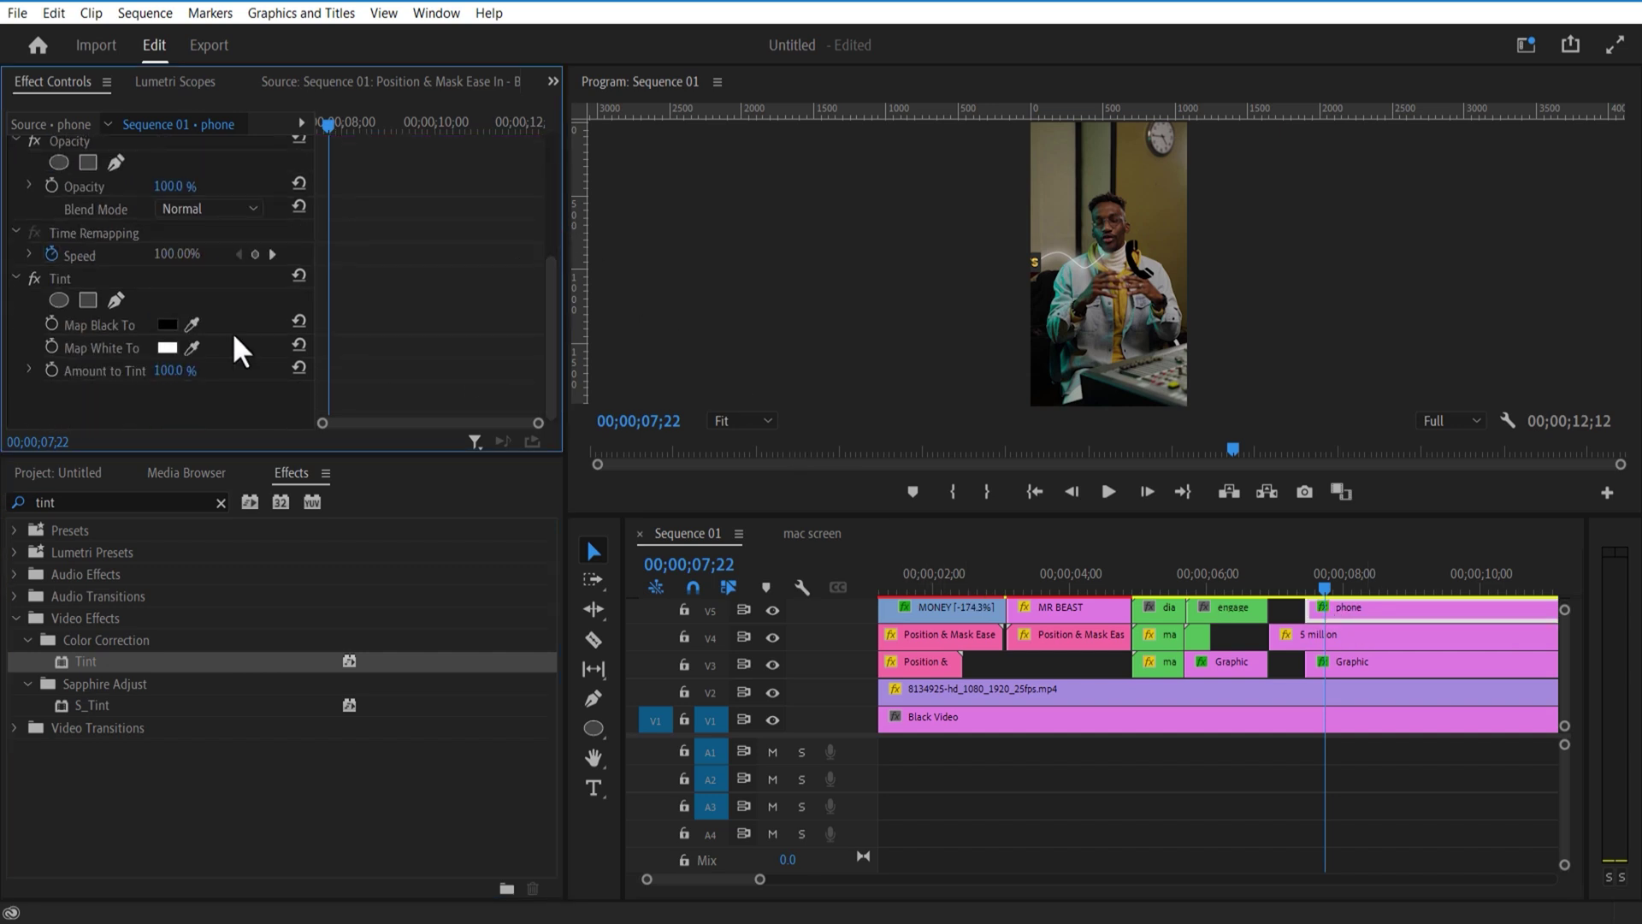
pyautogui.click(164, 324)
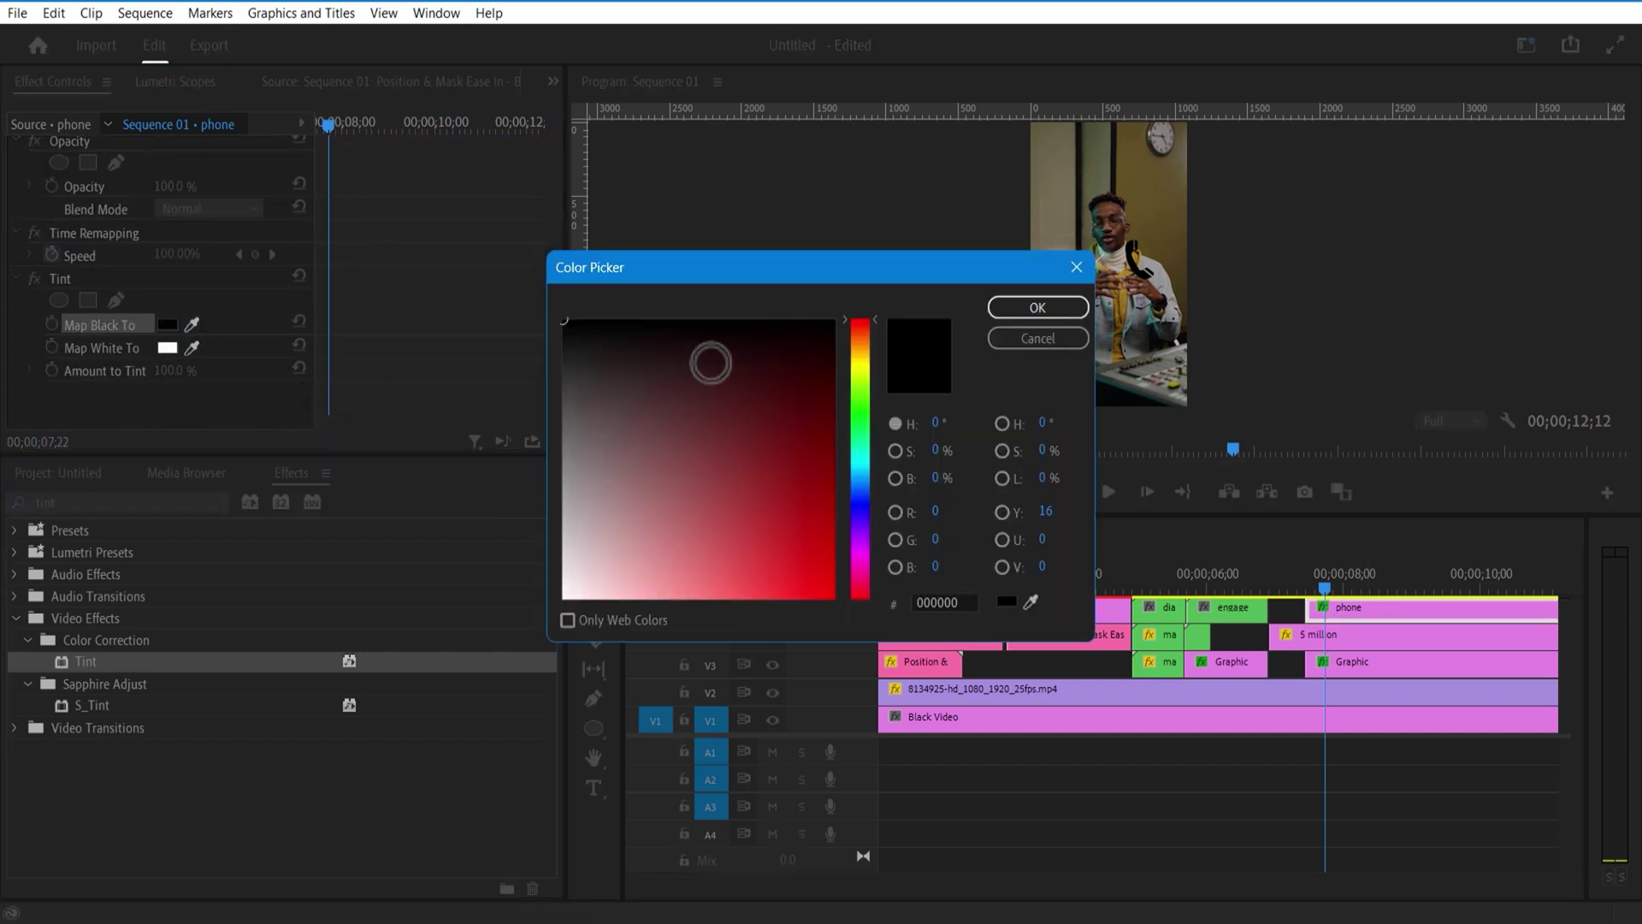
pyautogui.click(568, 598)
pyautogui.click(1022, 304)
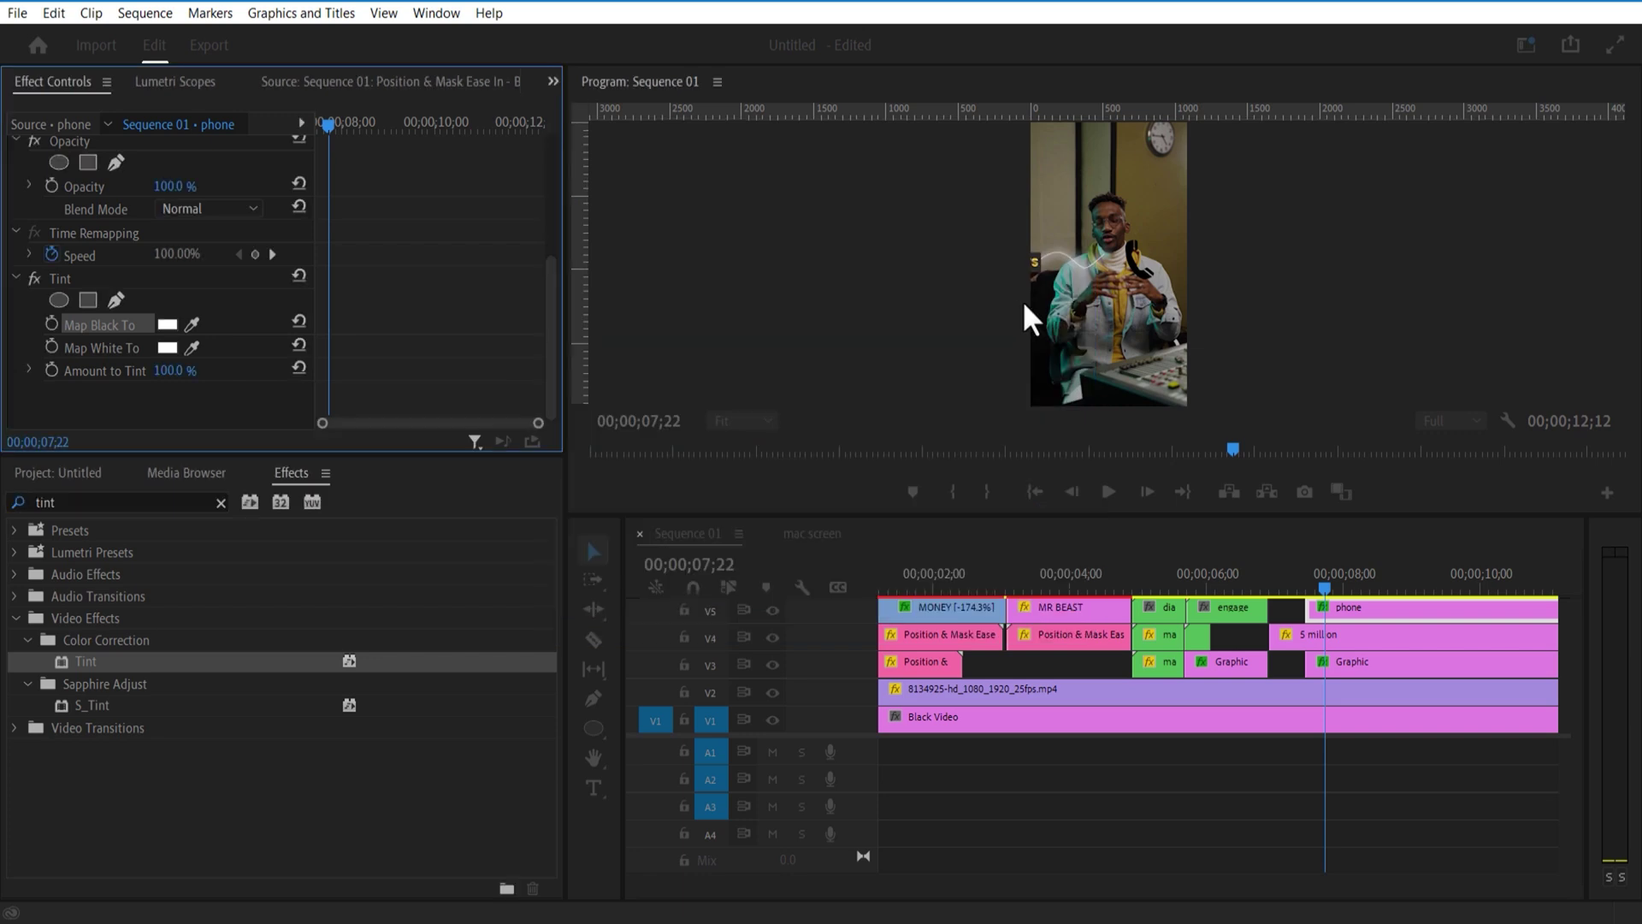
# - Apply the Turbulent Displace effect to the phone clip
pyautogui.click(1325, 587)
pyautogui.click(221, 502)
pyautogui.scroll(-2, 171, 769)
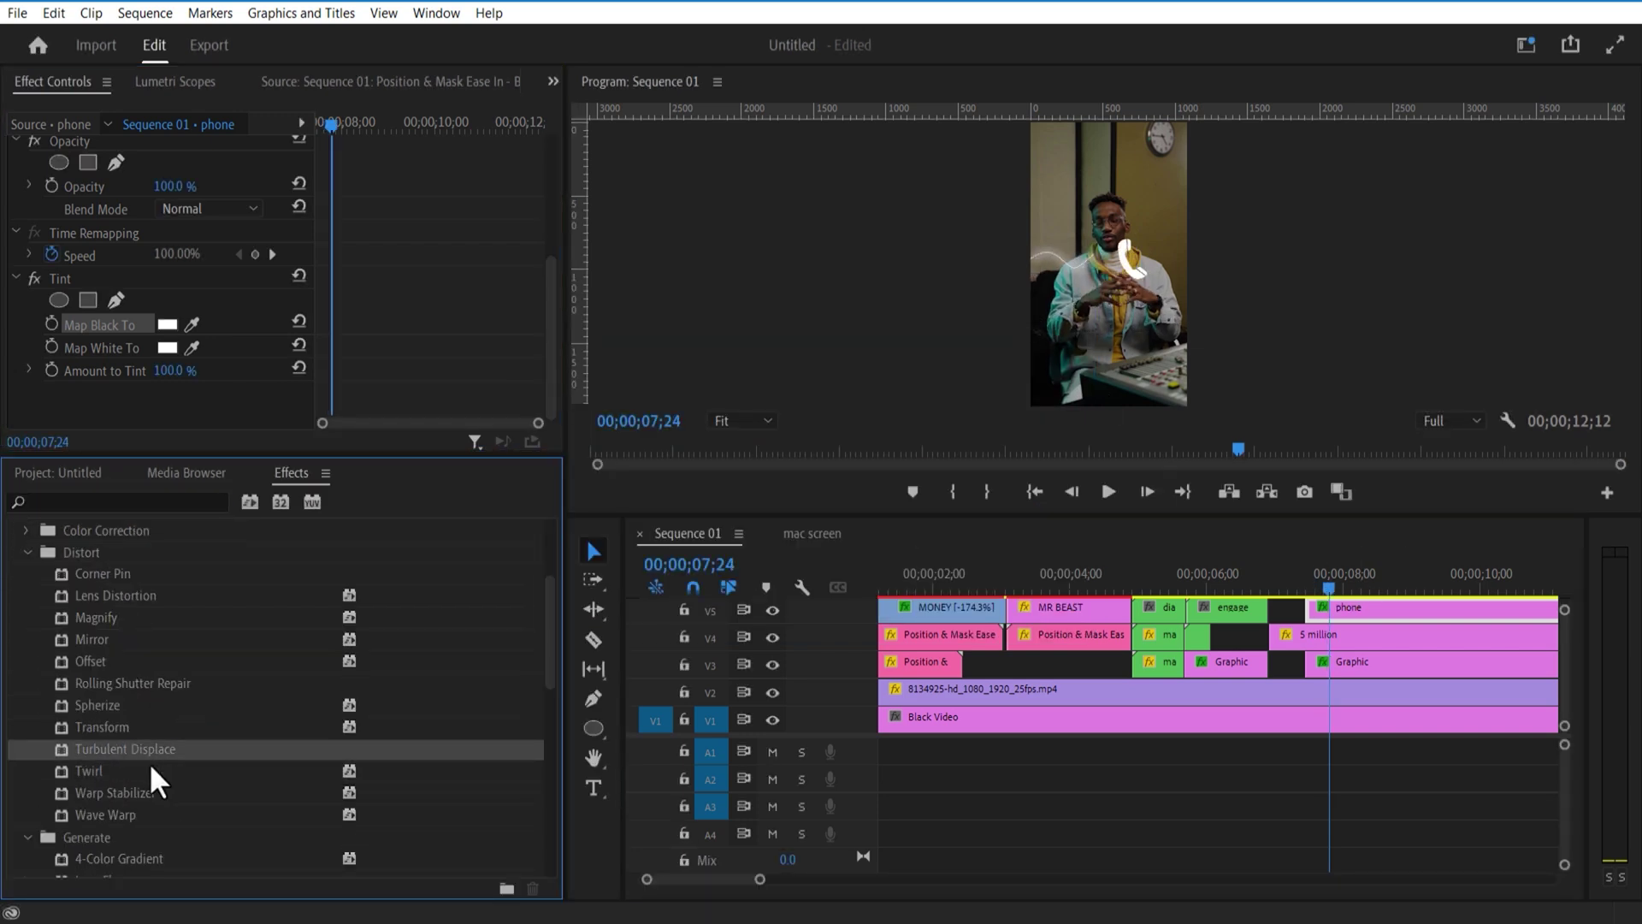
pyautogui.moveTo(676, 763); pyautogui.dragTo(1334, 614)
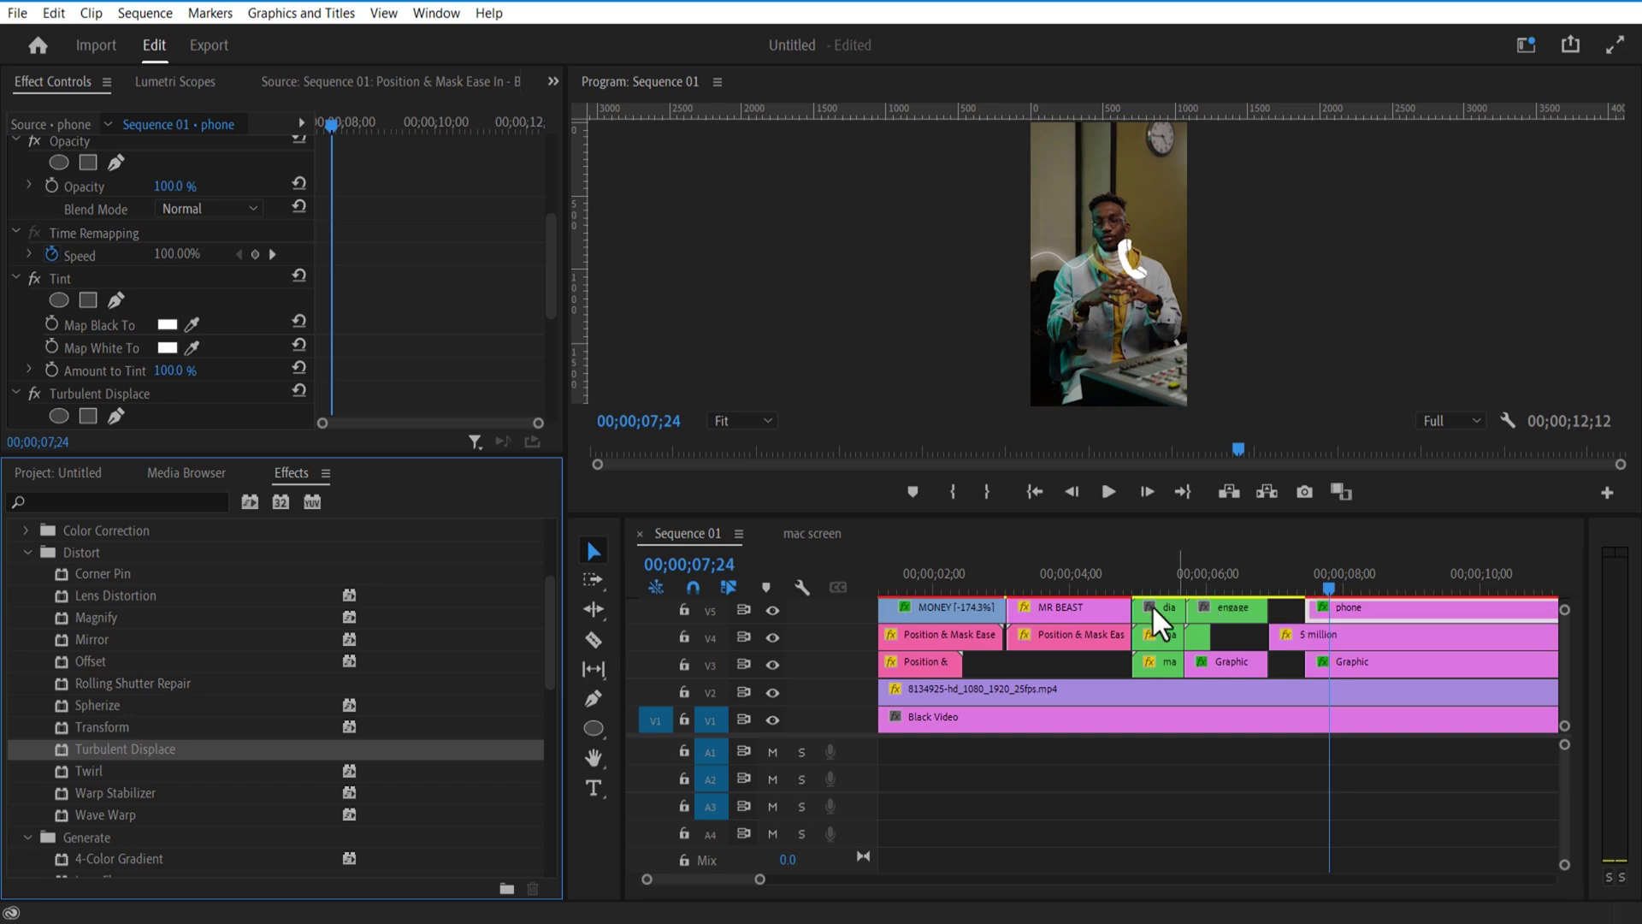
pyautogui.moveTo(545, 248); pyautogui.dragTo(548, 329)
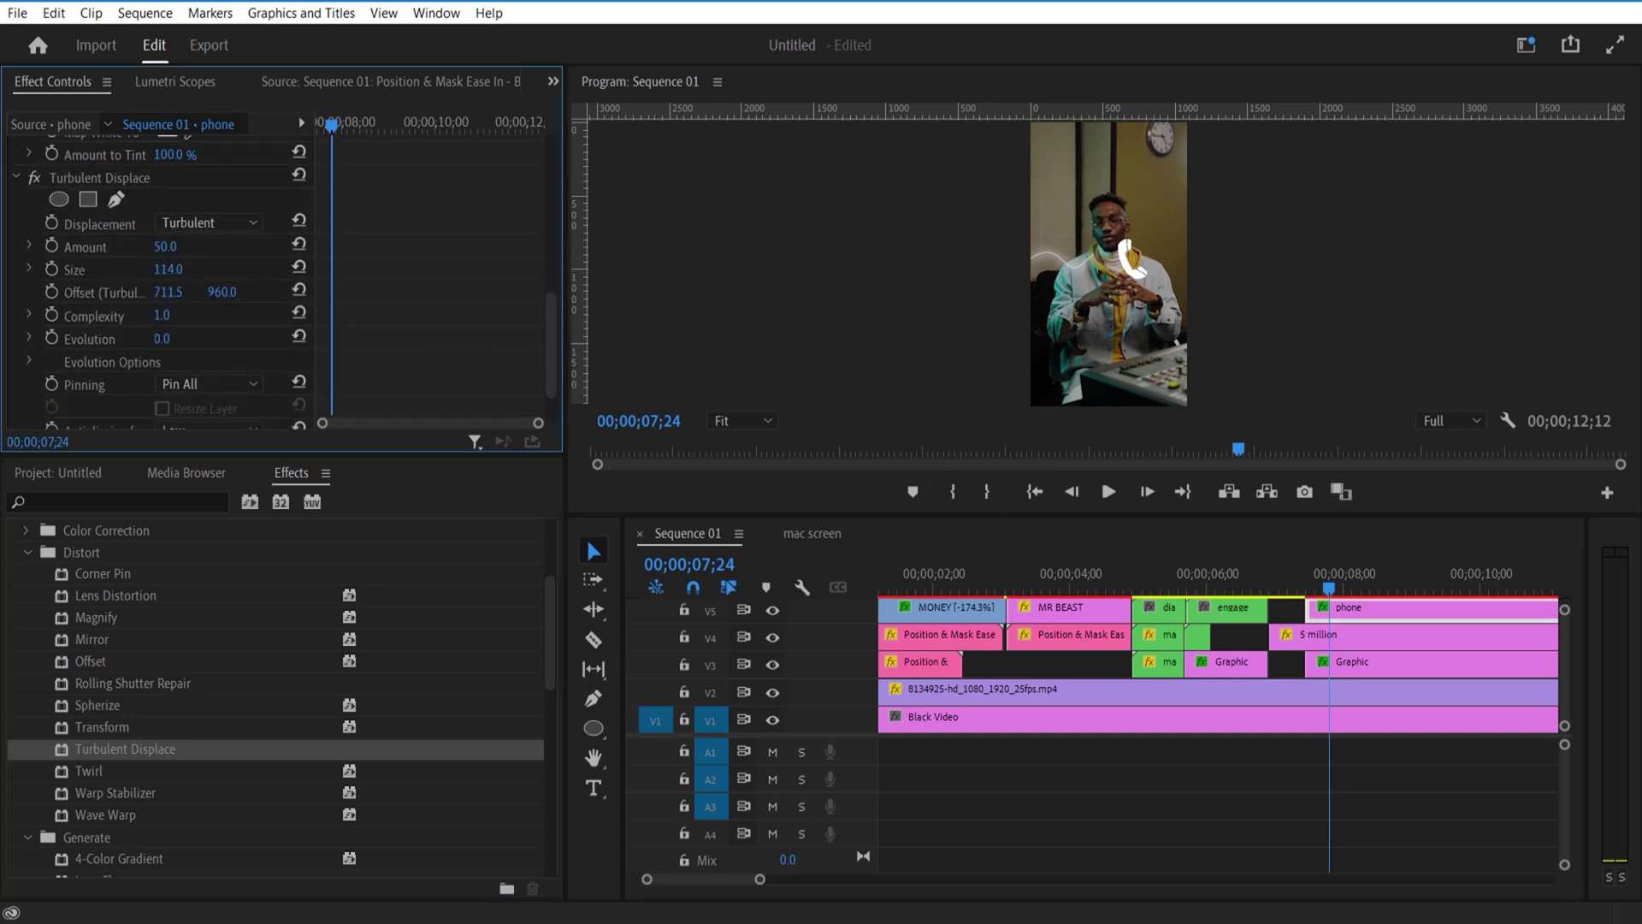
# - Keyframe the phone's Turbulent Displace amount from 50 at 00;00;07;23 to 4530 at 00;00;08;09
pyautogui.press('Left')
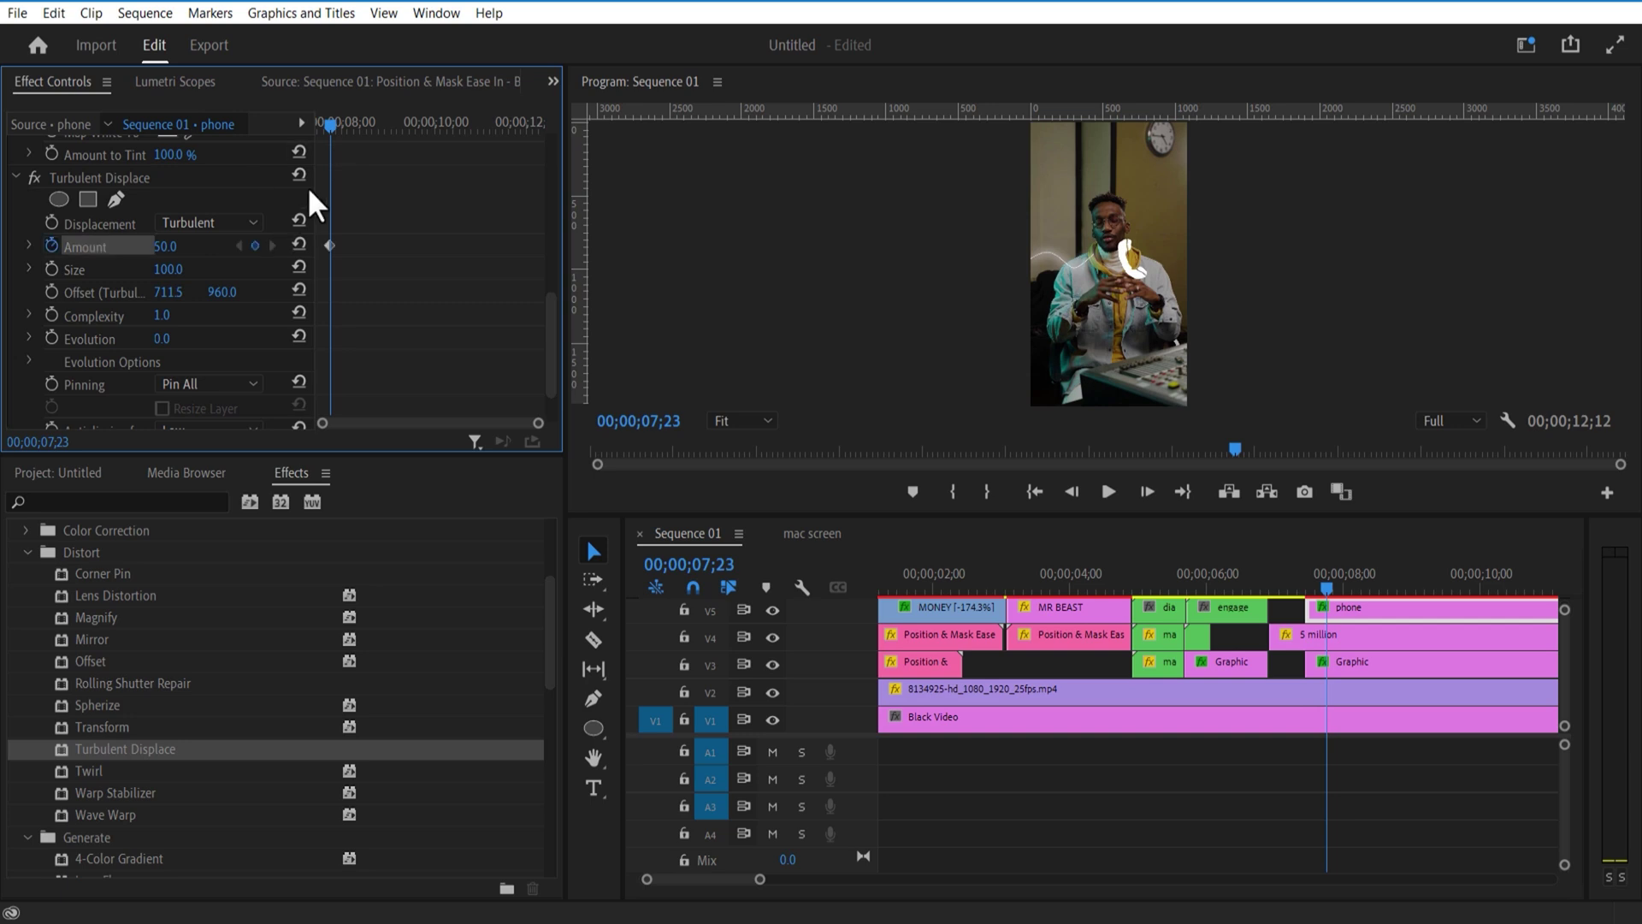
pyautogui.moveTo(331, 125); pyautogui.dragTo(329, 127)
pyautogui.click(165, 246)
pyautogui.write('3247')
pyautogui.press('Return')
pyautogui.hotkey('ctrl', 'shift', 'r')
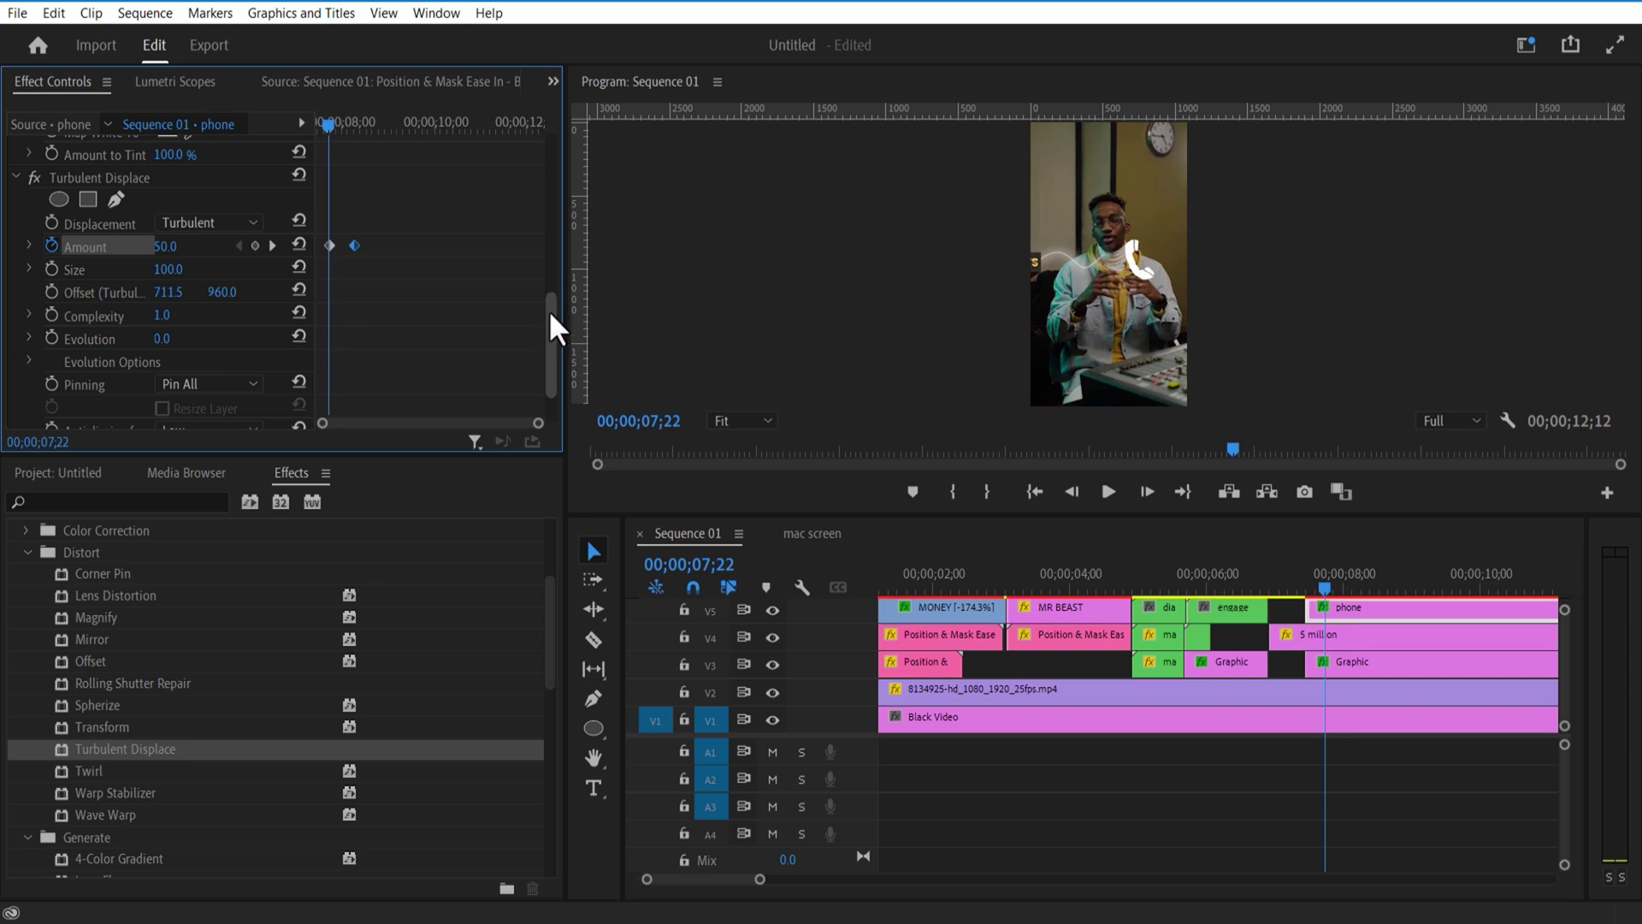
# - Keyframe the phone clip's opacity to fade from 100% to 0% at 00;00;08;09, in time with the displacement
pyautogui.moveTo(553, 326); pyautogui.dragTo(565, 111)
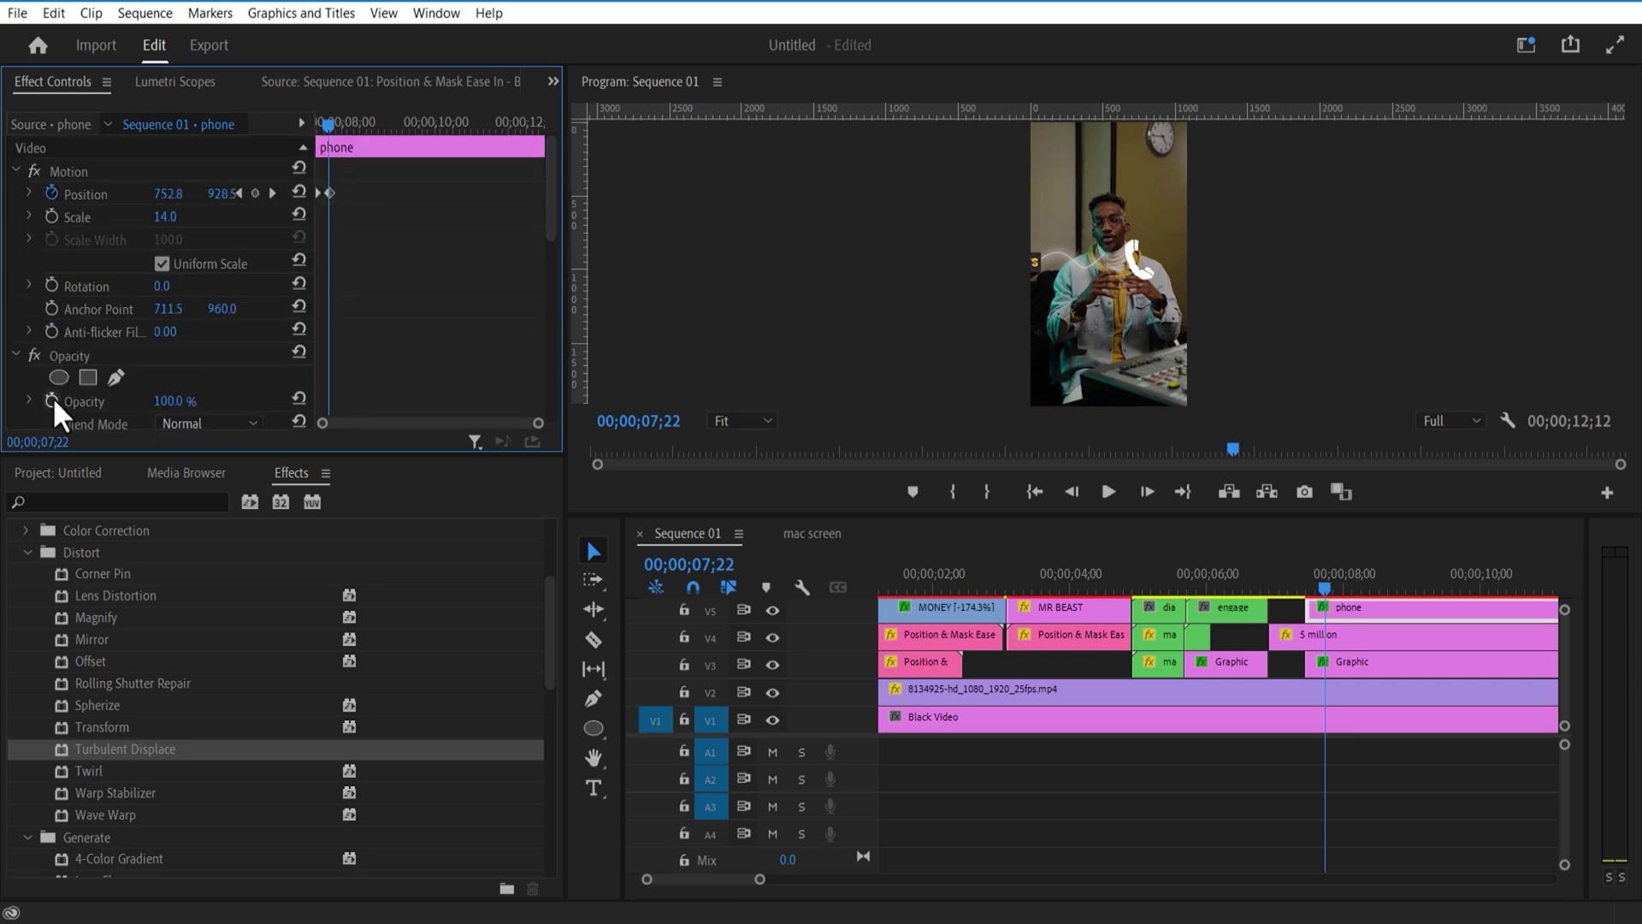
pyautogui.scroll(-5, 412, 305)
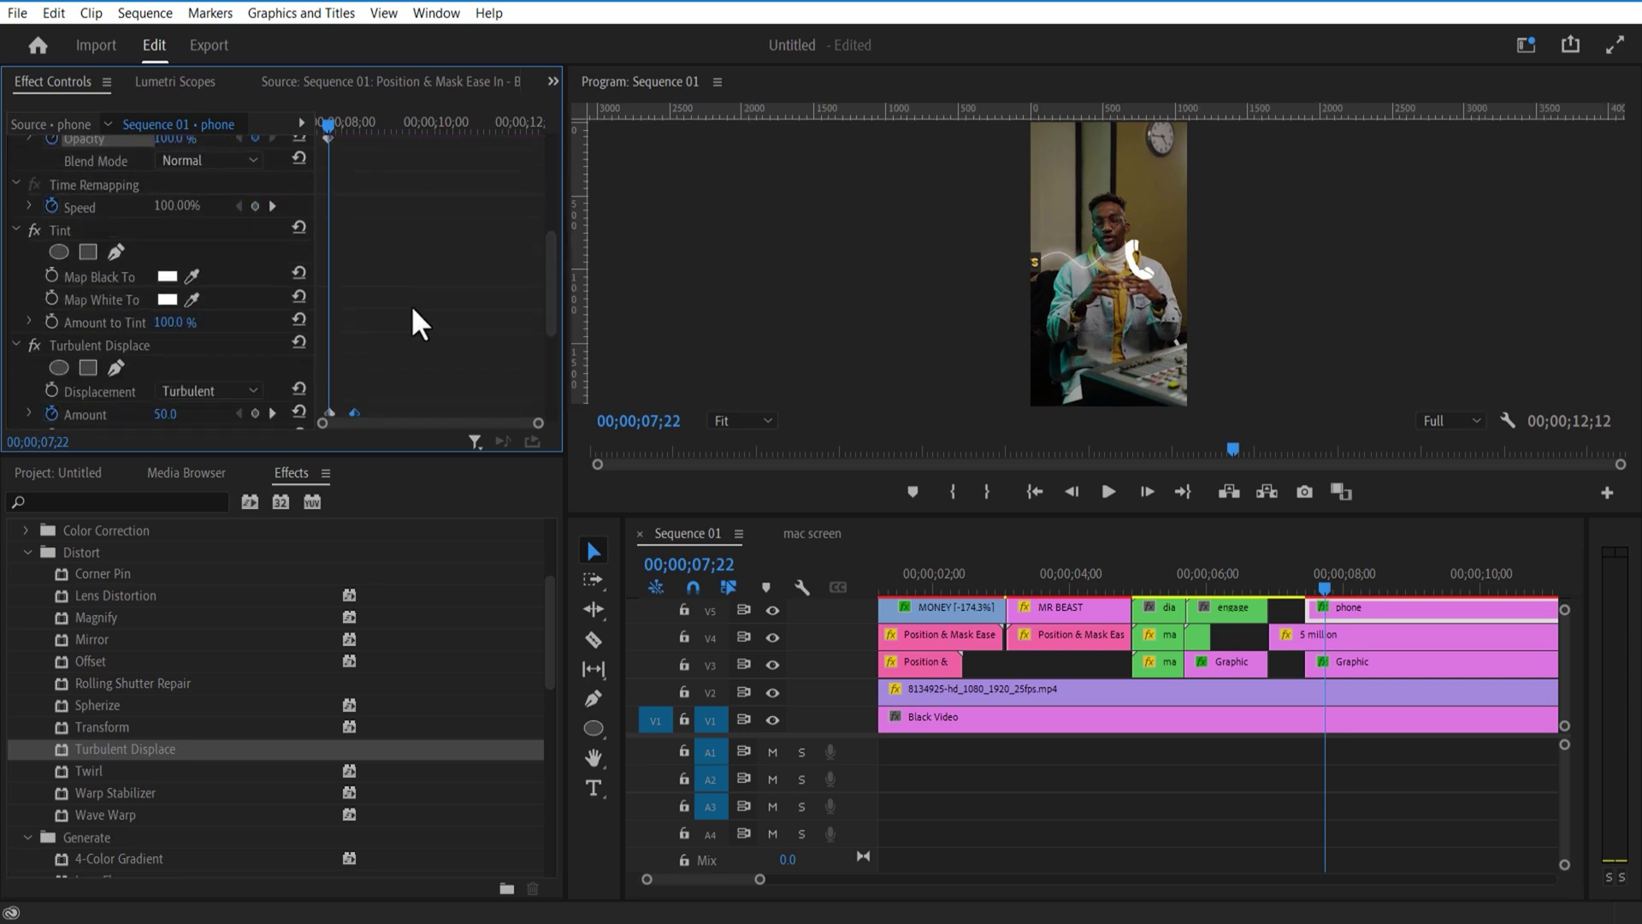
pyautogui.scroll(-3, 412, 310)
pyautogui.moveTo(328, 128); pyautogui.dragTo(357, 137)
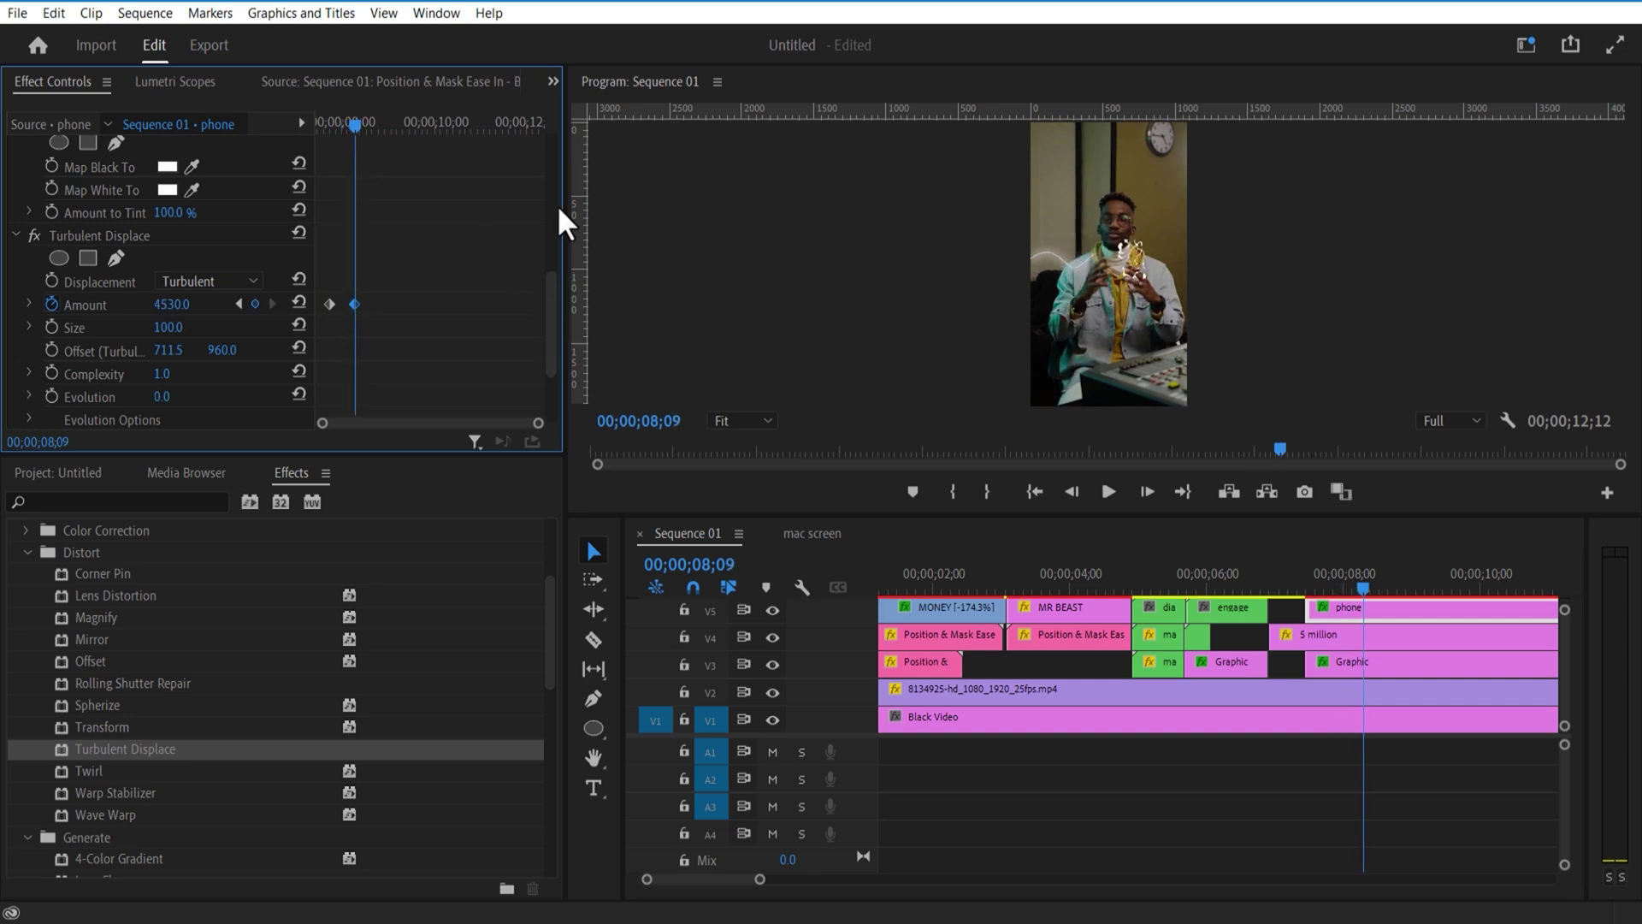
pyautogui.scroll(10, 556, 282)
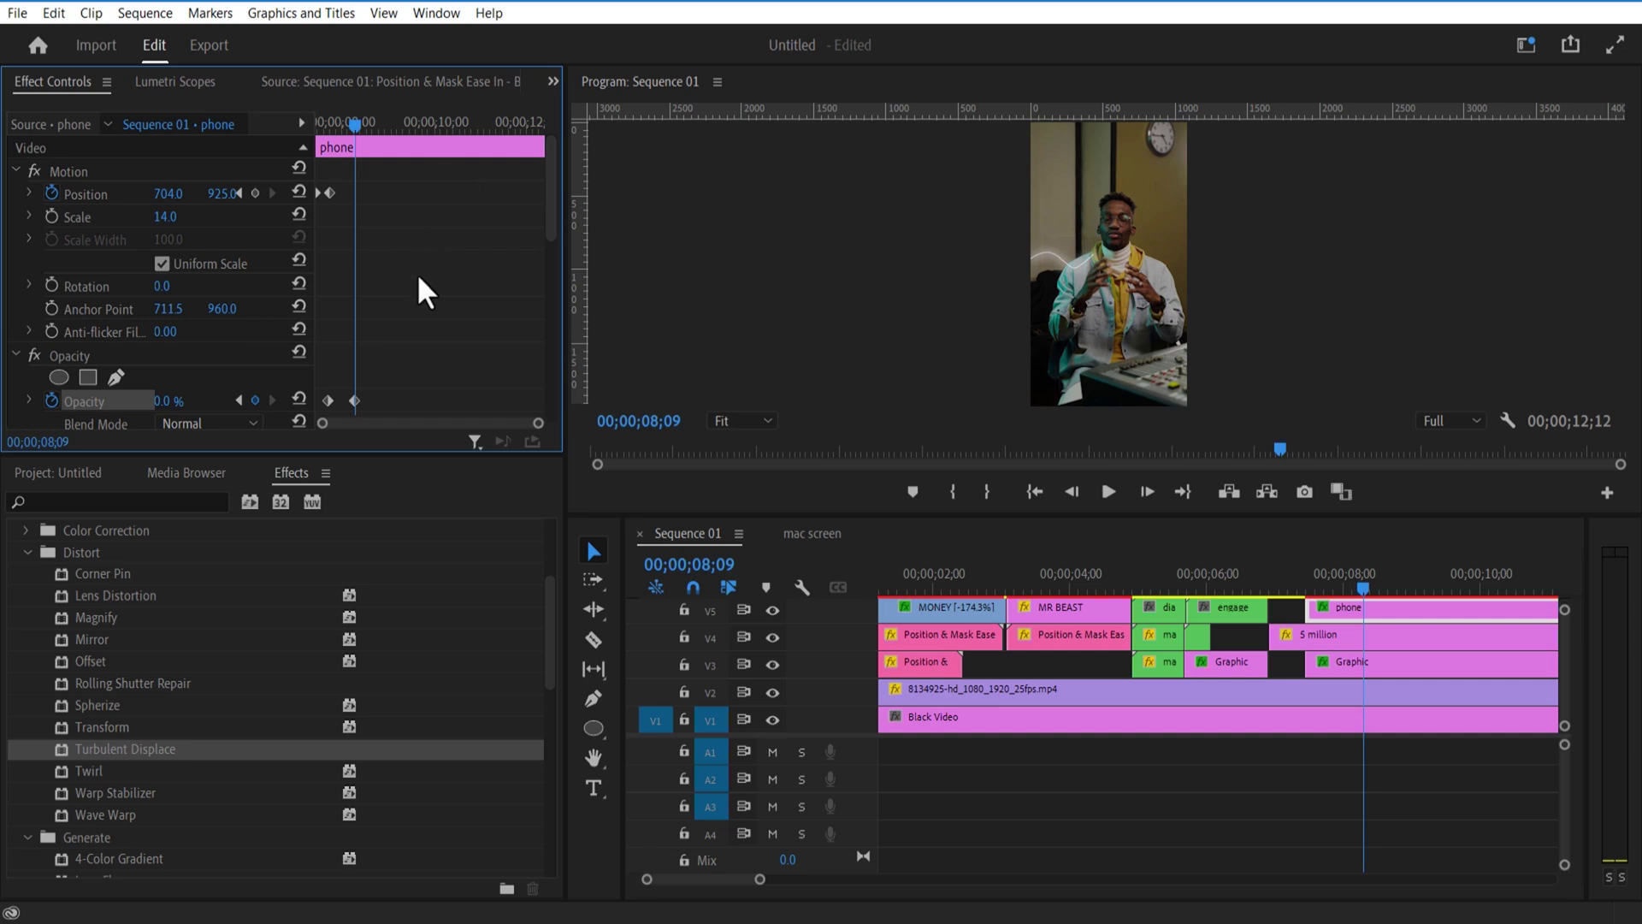
pyautogui.scroll(-3, 403, 300)
pyautogui.scroll(3, 402, 300)
# - Split the phone, 5 million and line graphic clips at 00;00;08;11 and delete the parts after the cut
pyautogui.press('-')
pyautogui.click(593, 639)
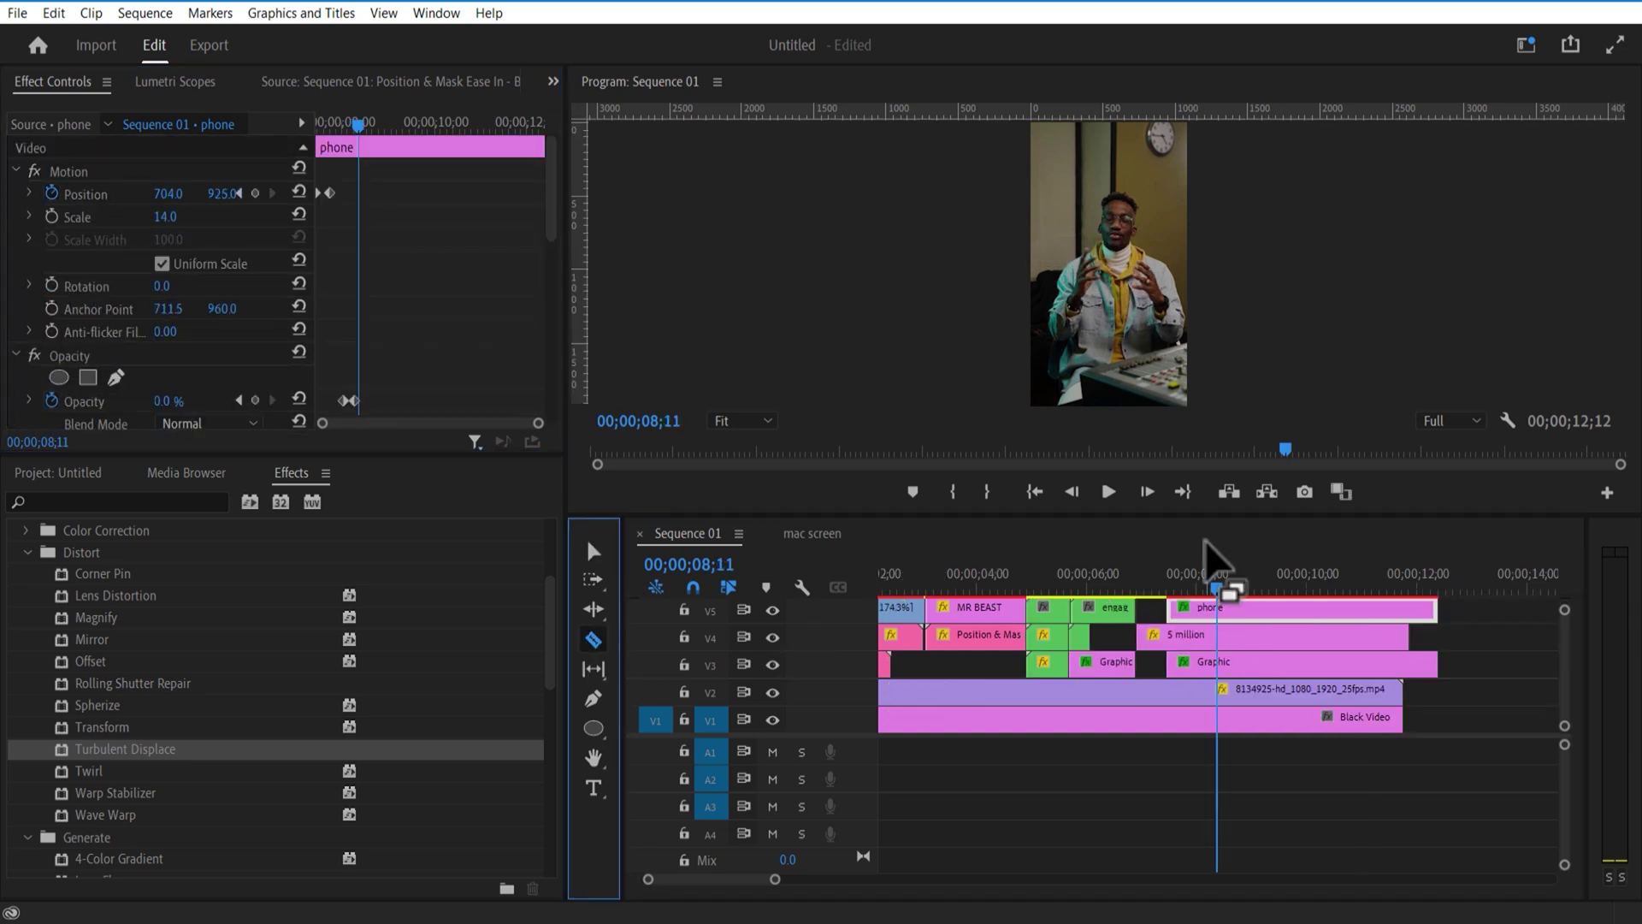
pyautogui.moveTo(1208, 518); pyautogui.dragTo(1209, 342)
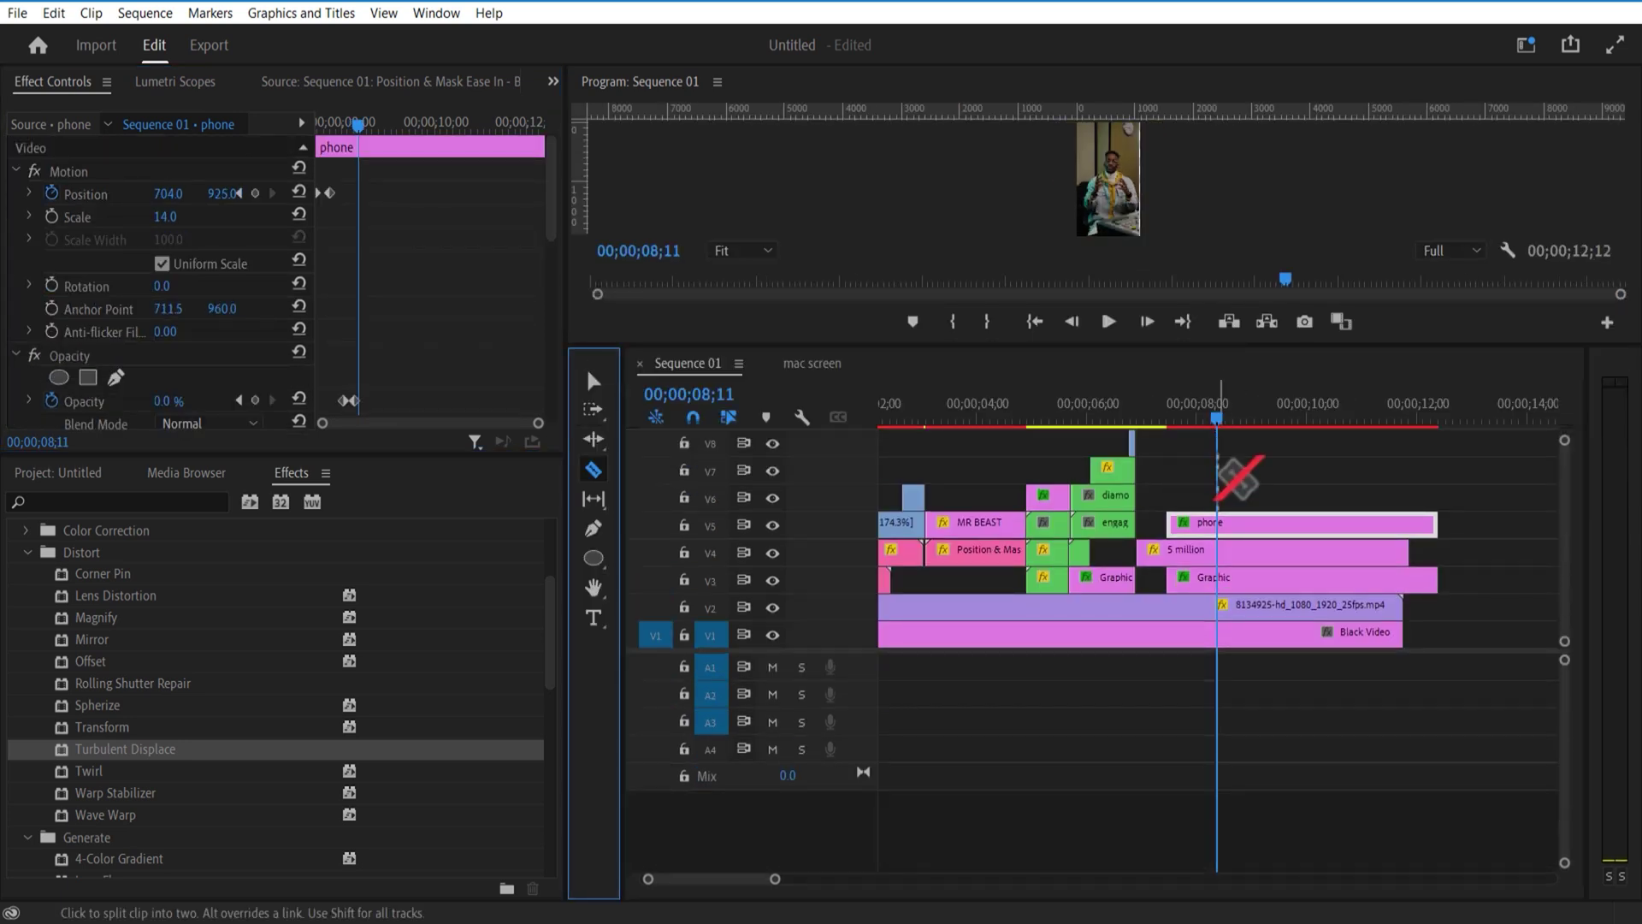
pyautogui.click(1239, 523)
pyautogui.click(1239, 554)
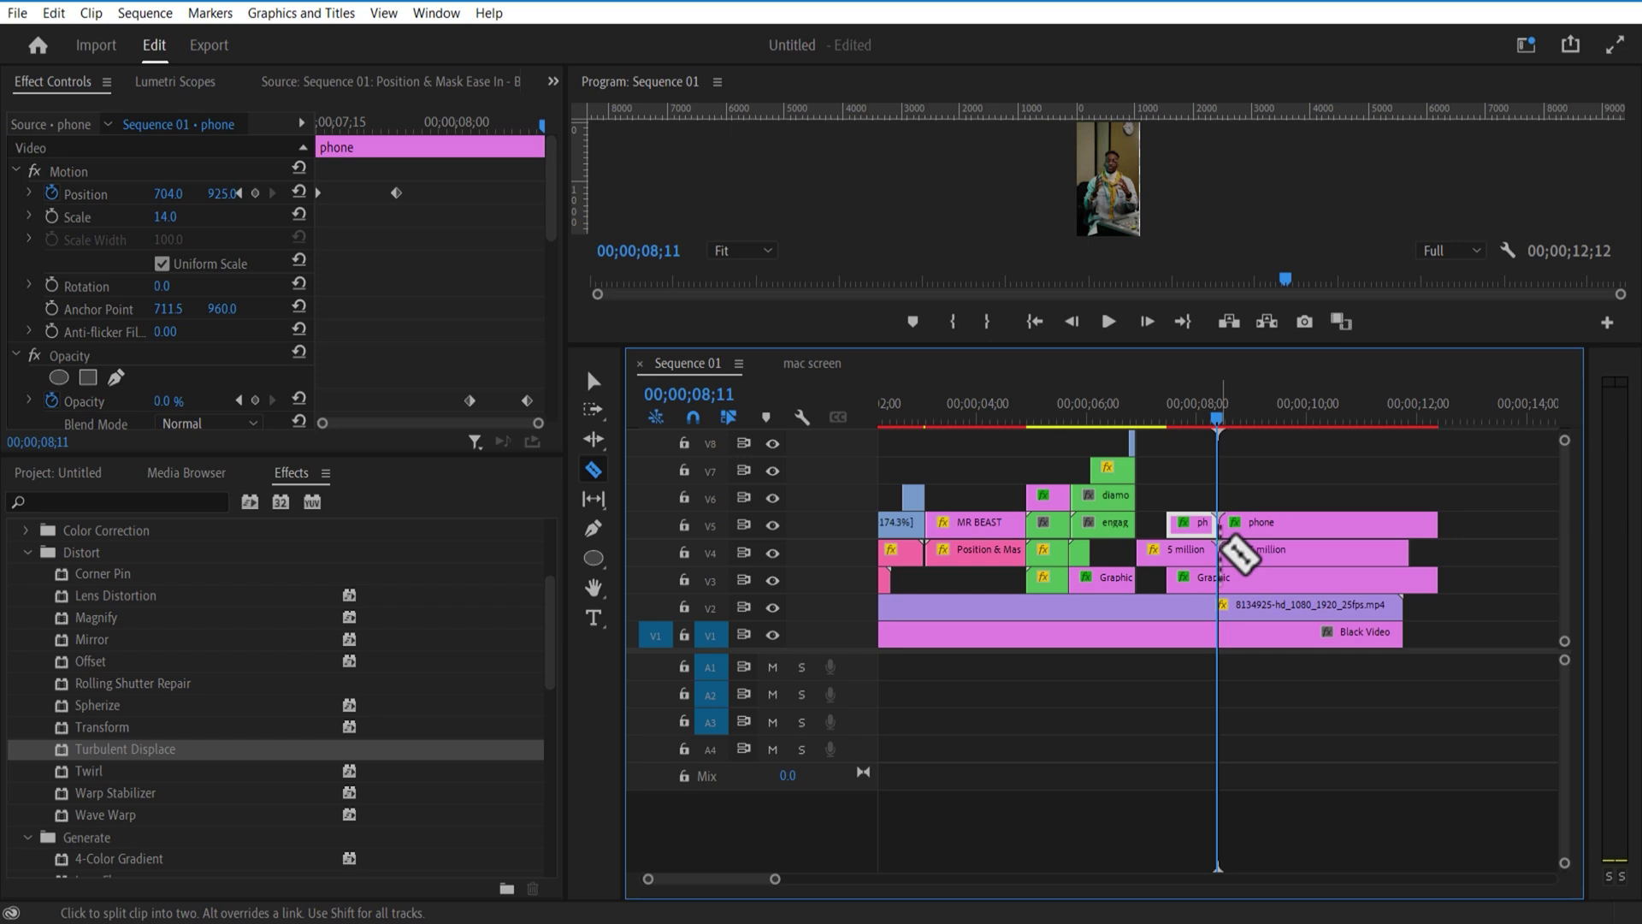
pyautogui.click(1239, 580)
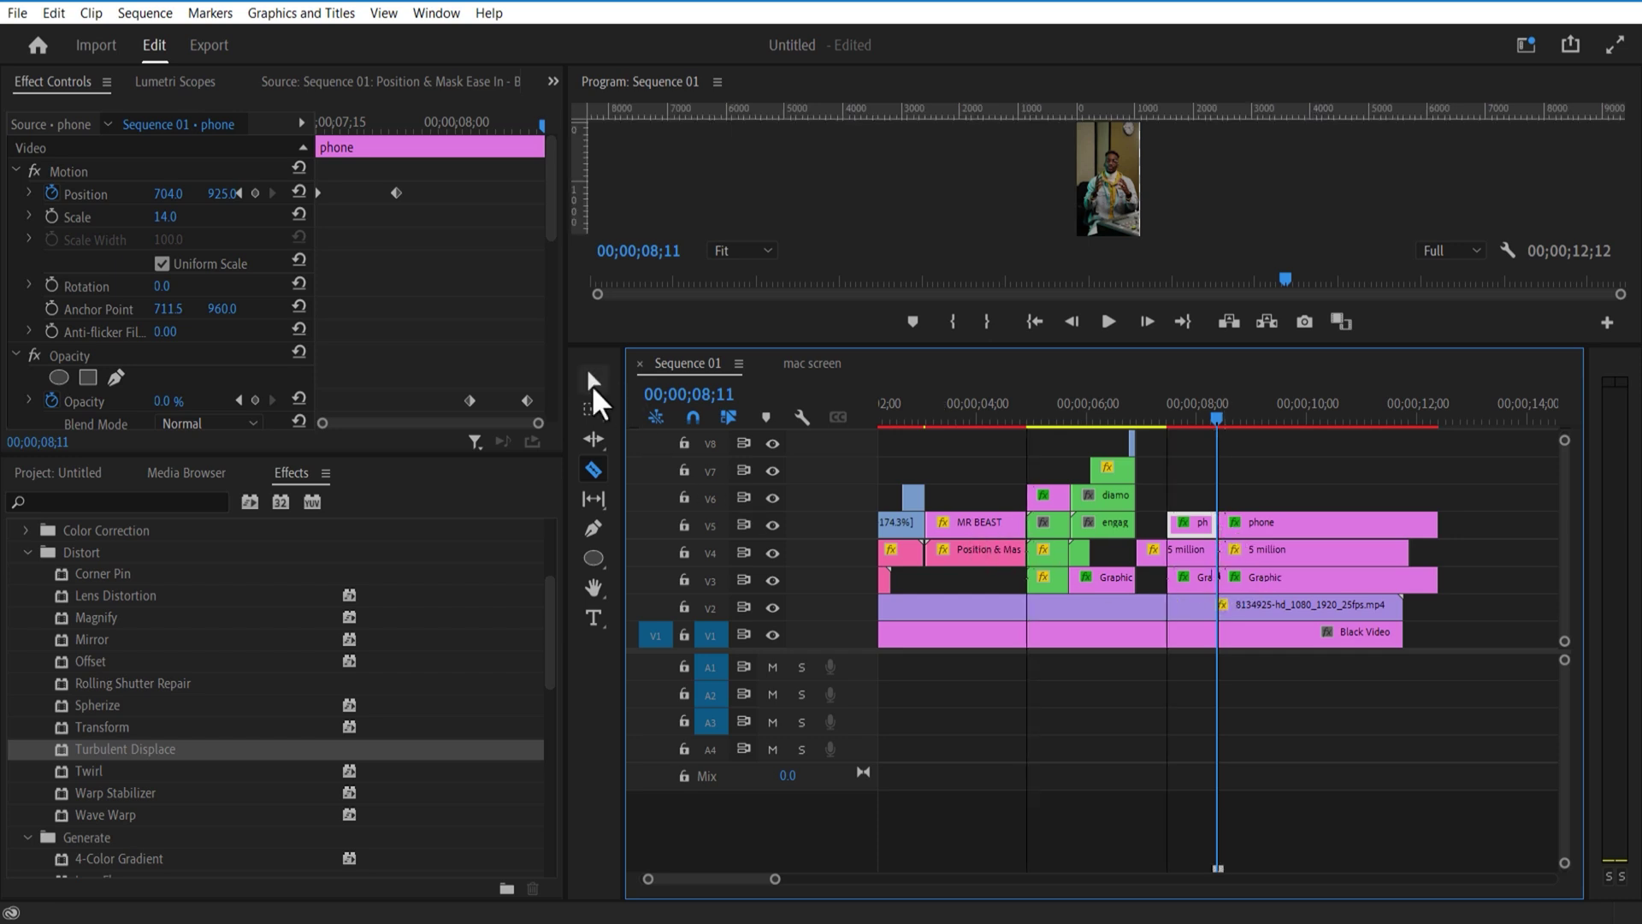
pyautogui.click(592, 380)
pyautogui.moveTo(1238, 485); pyautogui.dragTo(1296, 605)
pyautogui.press('Delete')
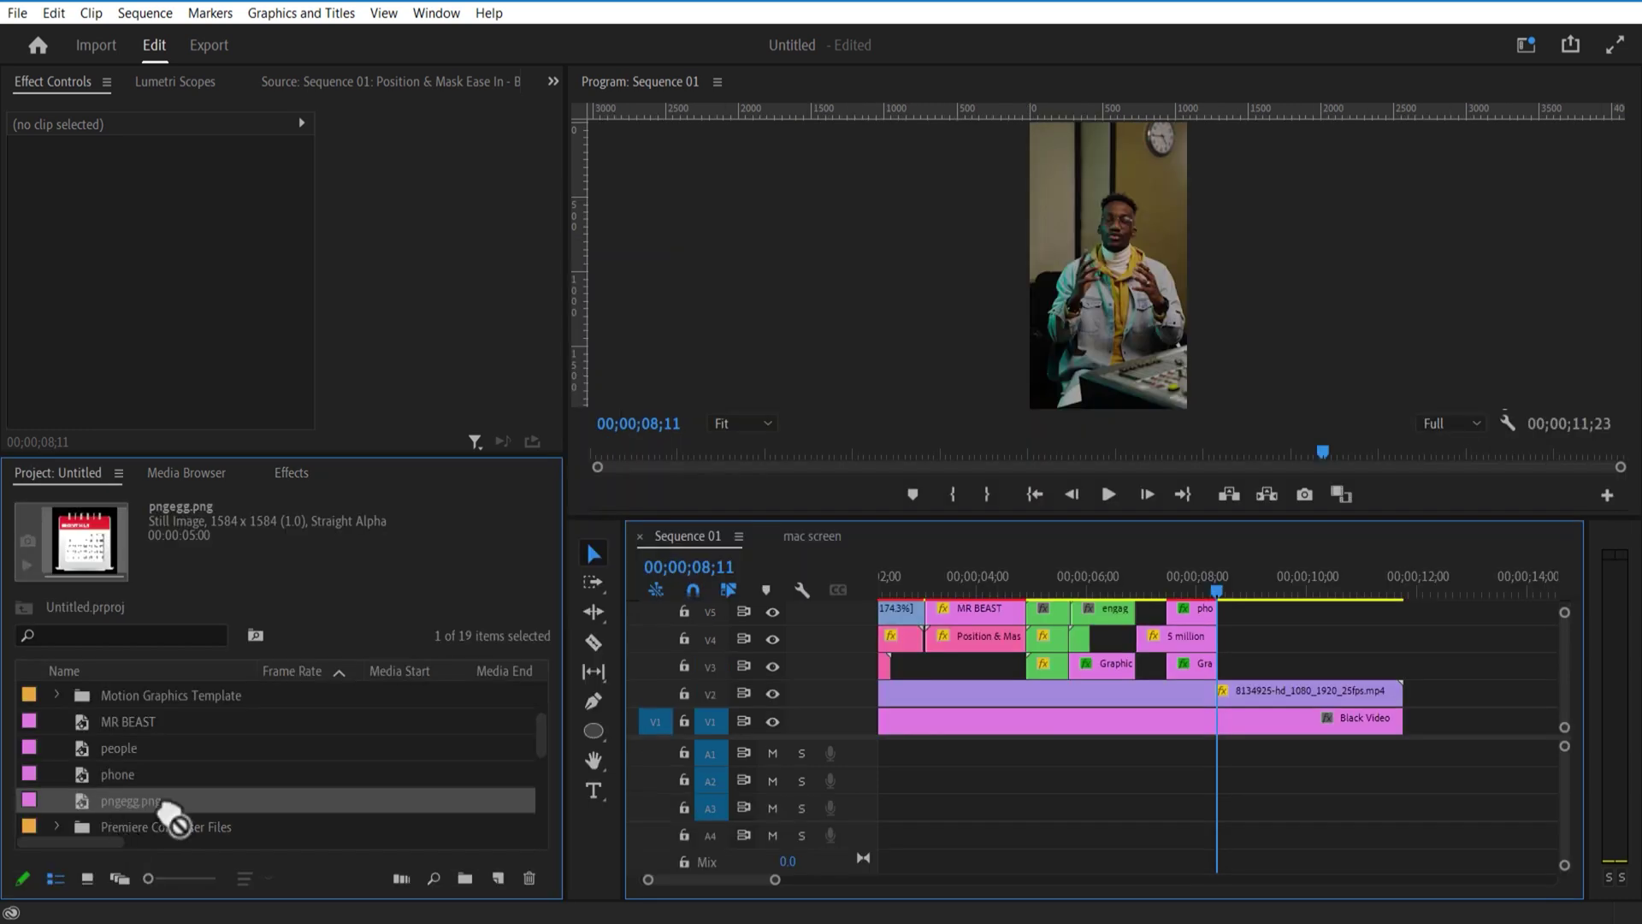
# - Place the calendar image pngegg.png on V3 from 00;00;08;11 to the footage's end and rename it calendar
pyautogui.moveTo(172, 808); pyautogui.dragTo(1246, 671)
pyautogui.click(131, 800)
pyautogui.write('calendar')
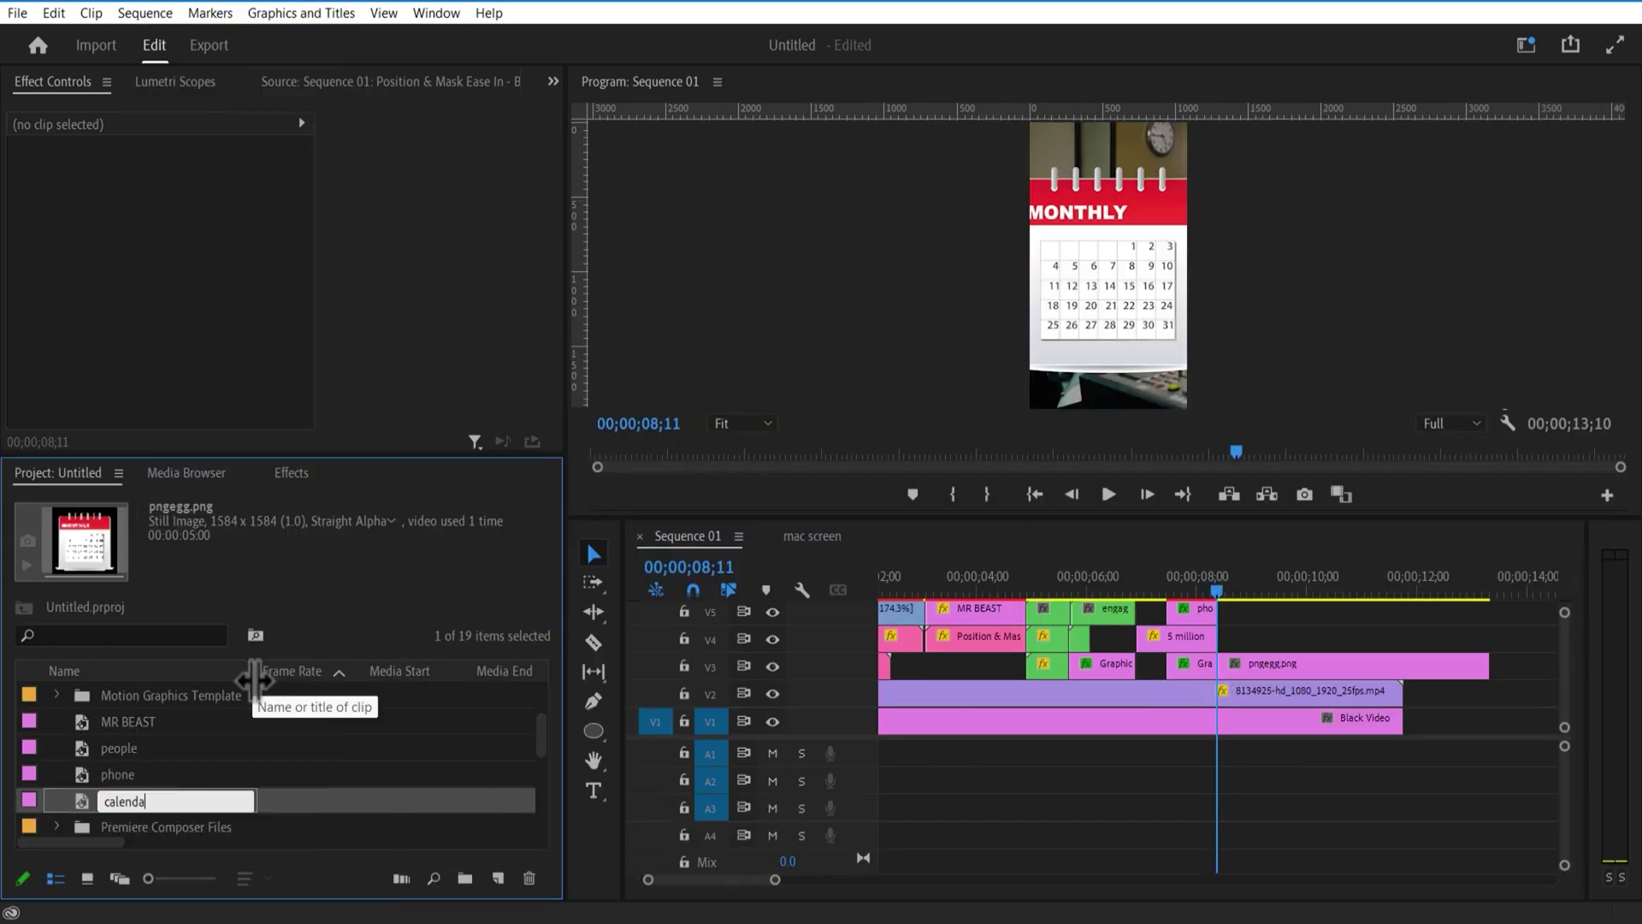
pyautogui.press('Return')
pyautogui.click(1410, 594)
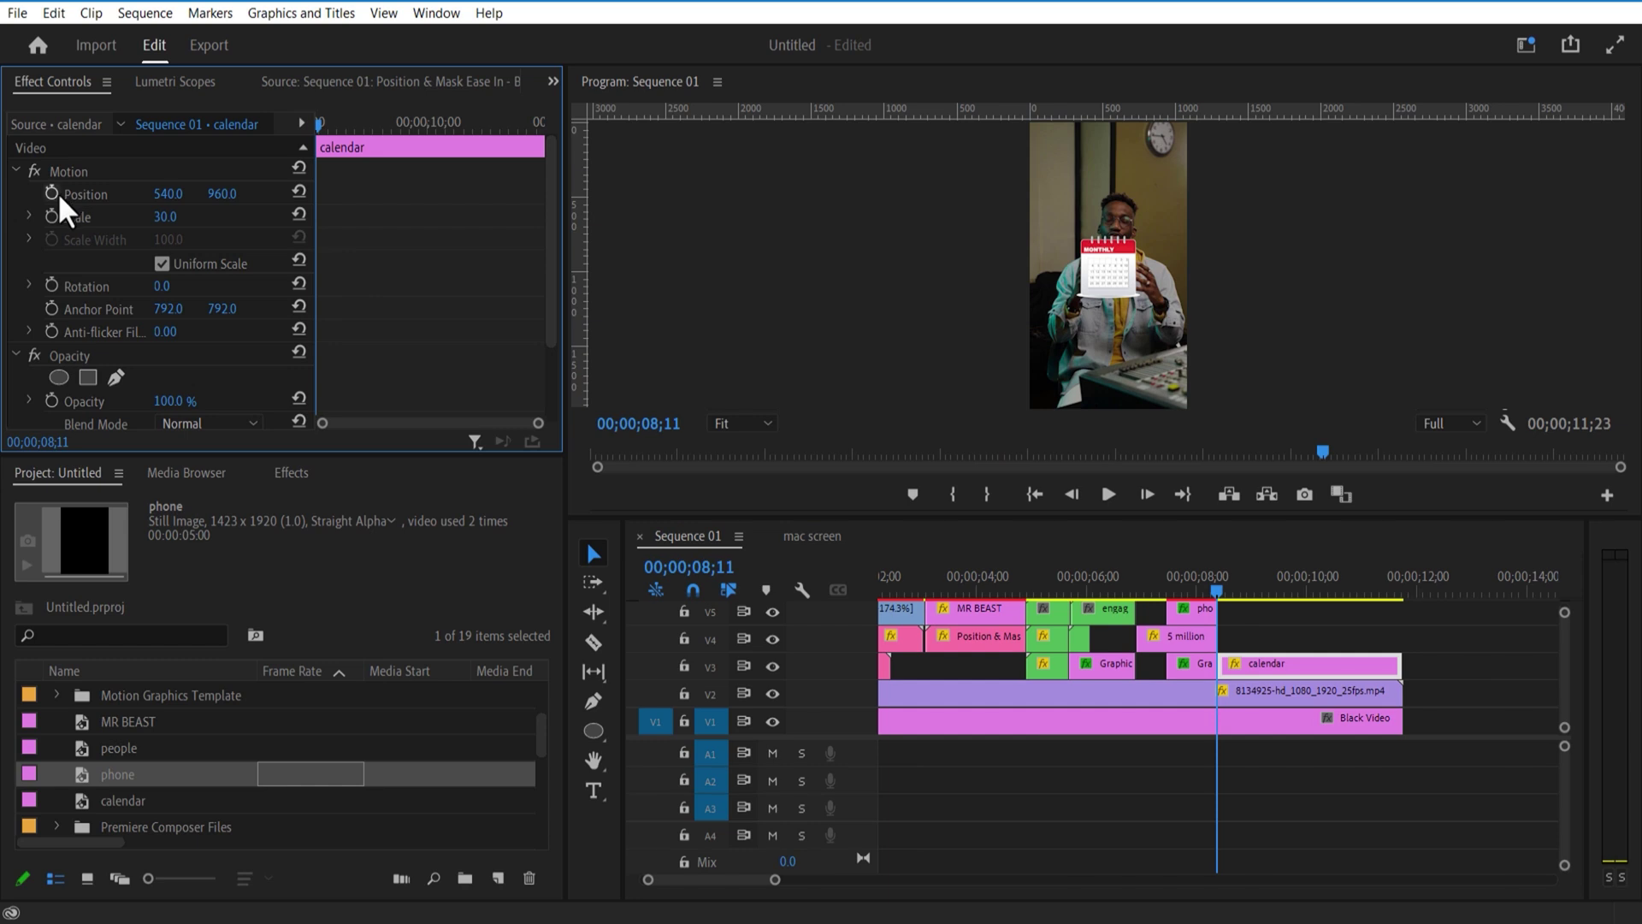
# - Keyframe the calendar's Y position from 2162 at 00;00;08;11 to 1059 at about 00;00;08;21 and play the slide-in
pyautogui.click(52, 193)
pyautogui.moveTo(220, 195); pyautogui.dragTo(299, 231)
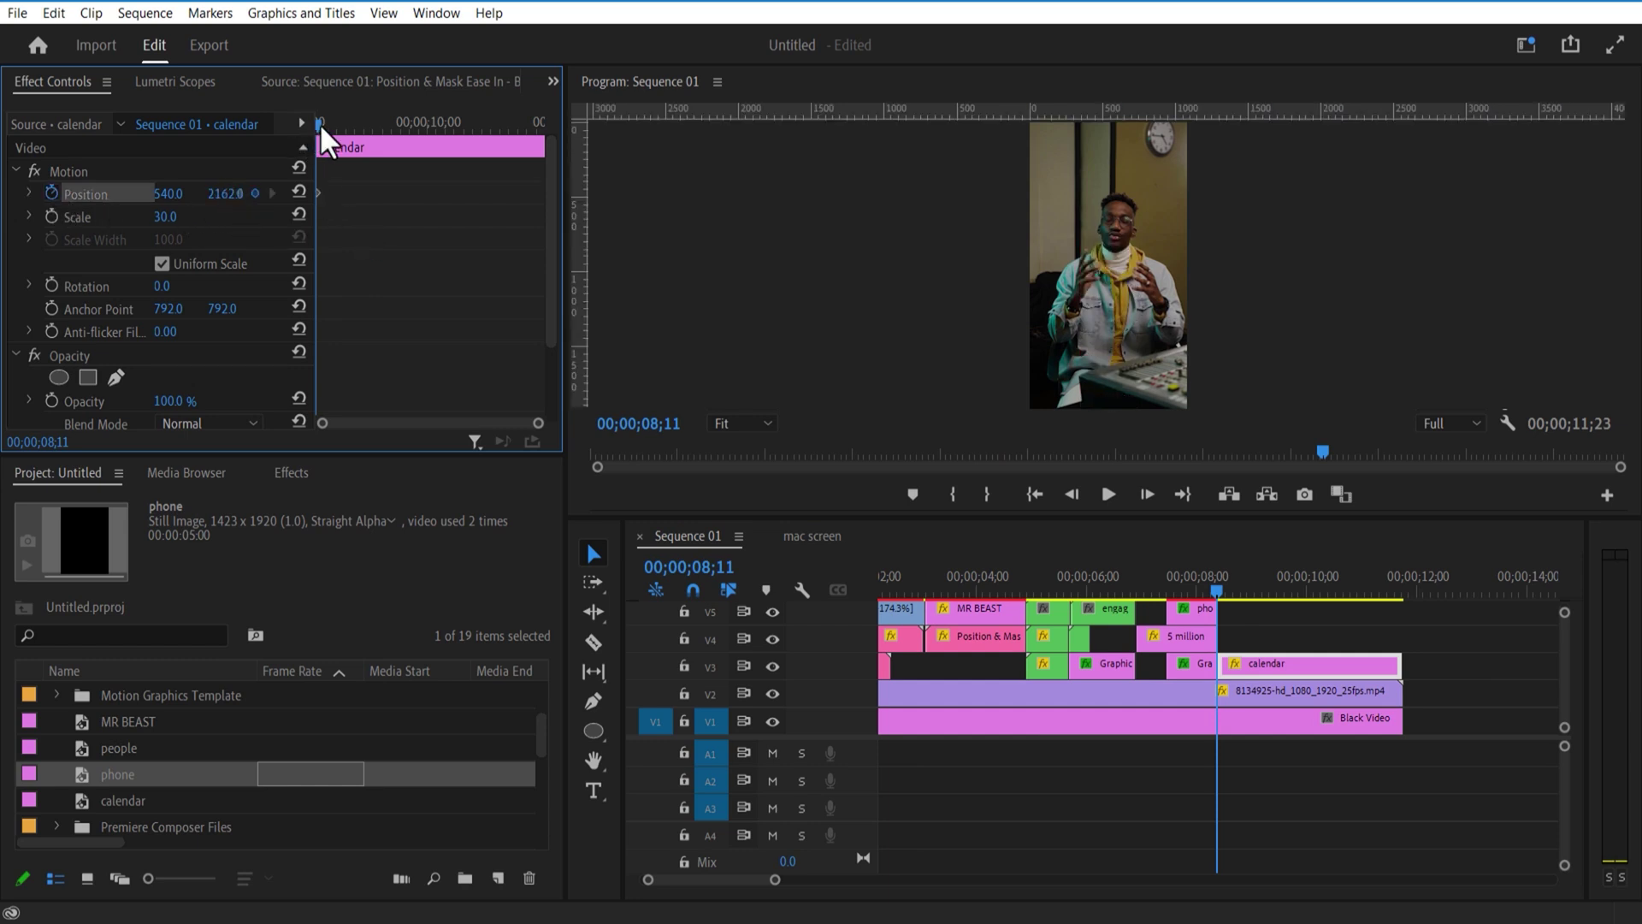
pyautogui.moveTo(323, 137); pyautogui.dragTo(294, 154)
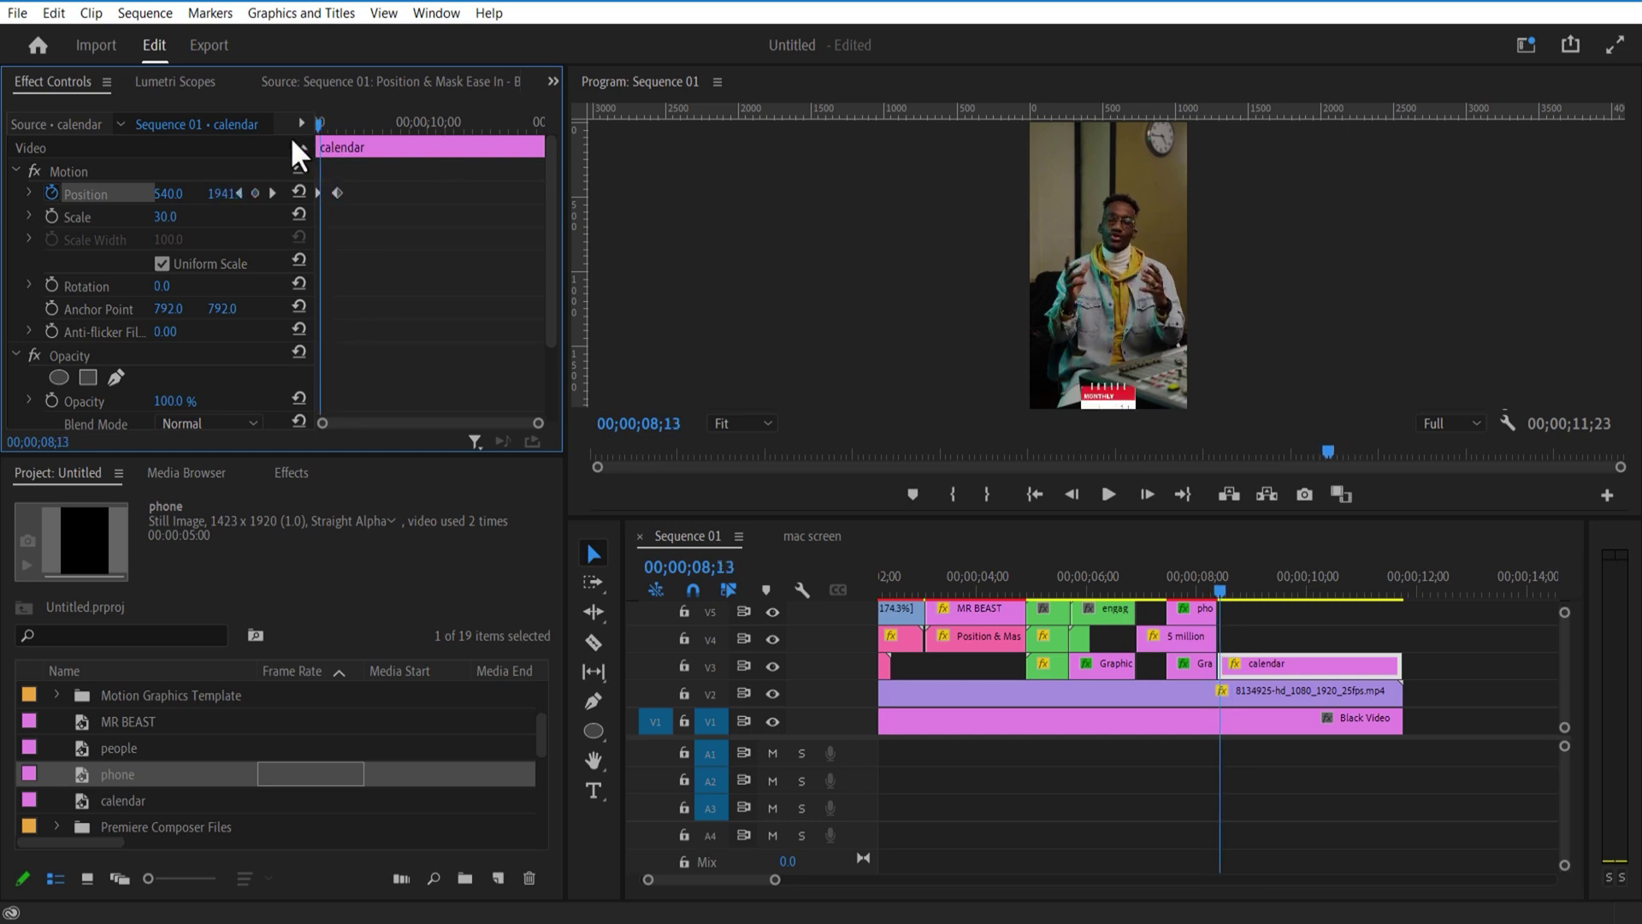
pyautogui.click(1108, 494)
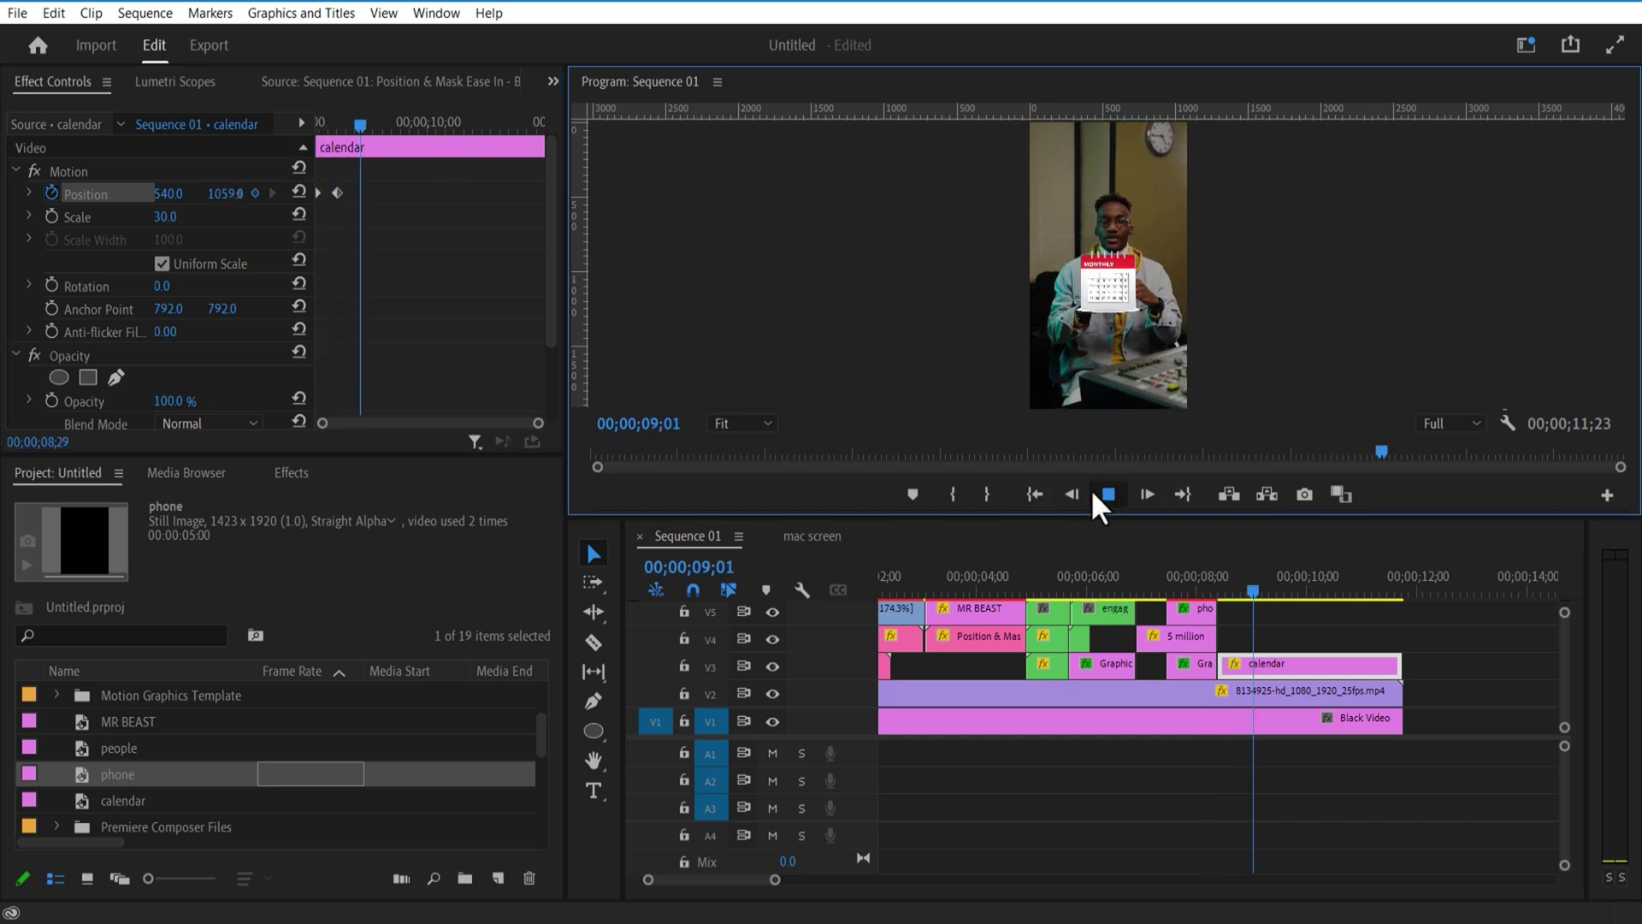
pyautogui.moveTo(1095, 516); pyautogui.dragTo(855, 558)
# - Draw a thin horizontal line across the calendar's dates with the Rectangle tool at 00;00;08;22
pyautogui.click(592, 771)
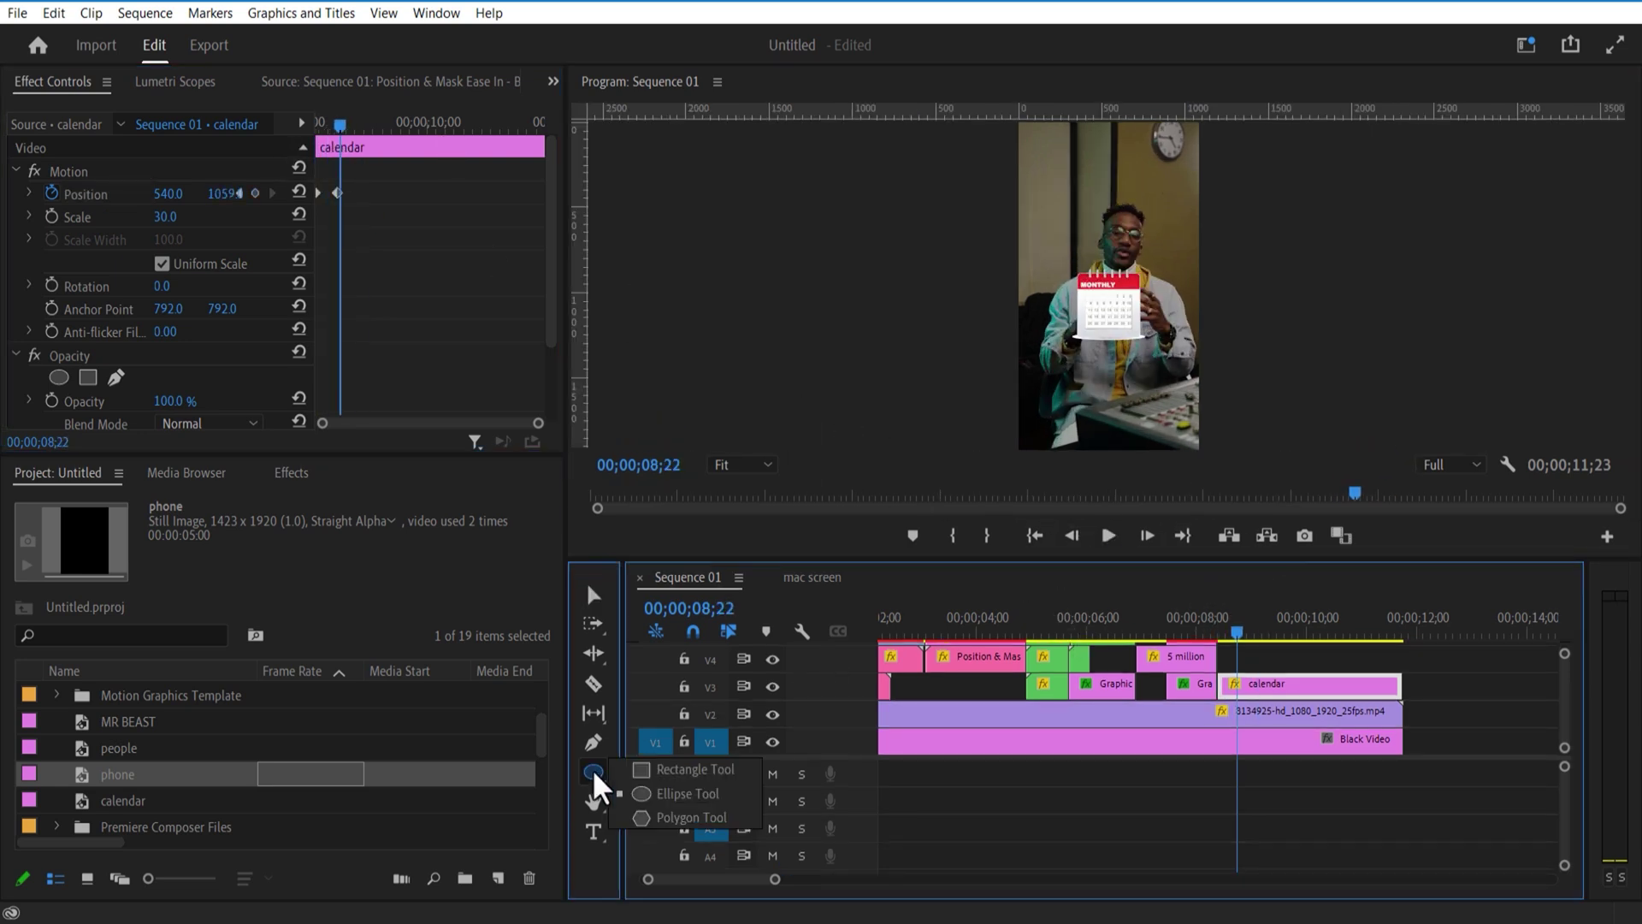
pyautogui.click(675, 769)
pyautogui.moveTo(1197, 560); pyautogui.dragTo(1209, 834)
pyautogui.moveTo(667, 530); pyautogui.dragTo(708, 581)
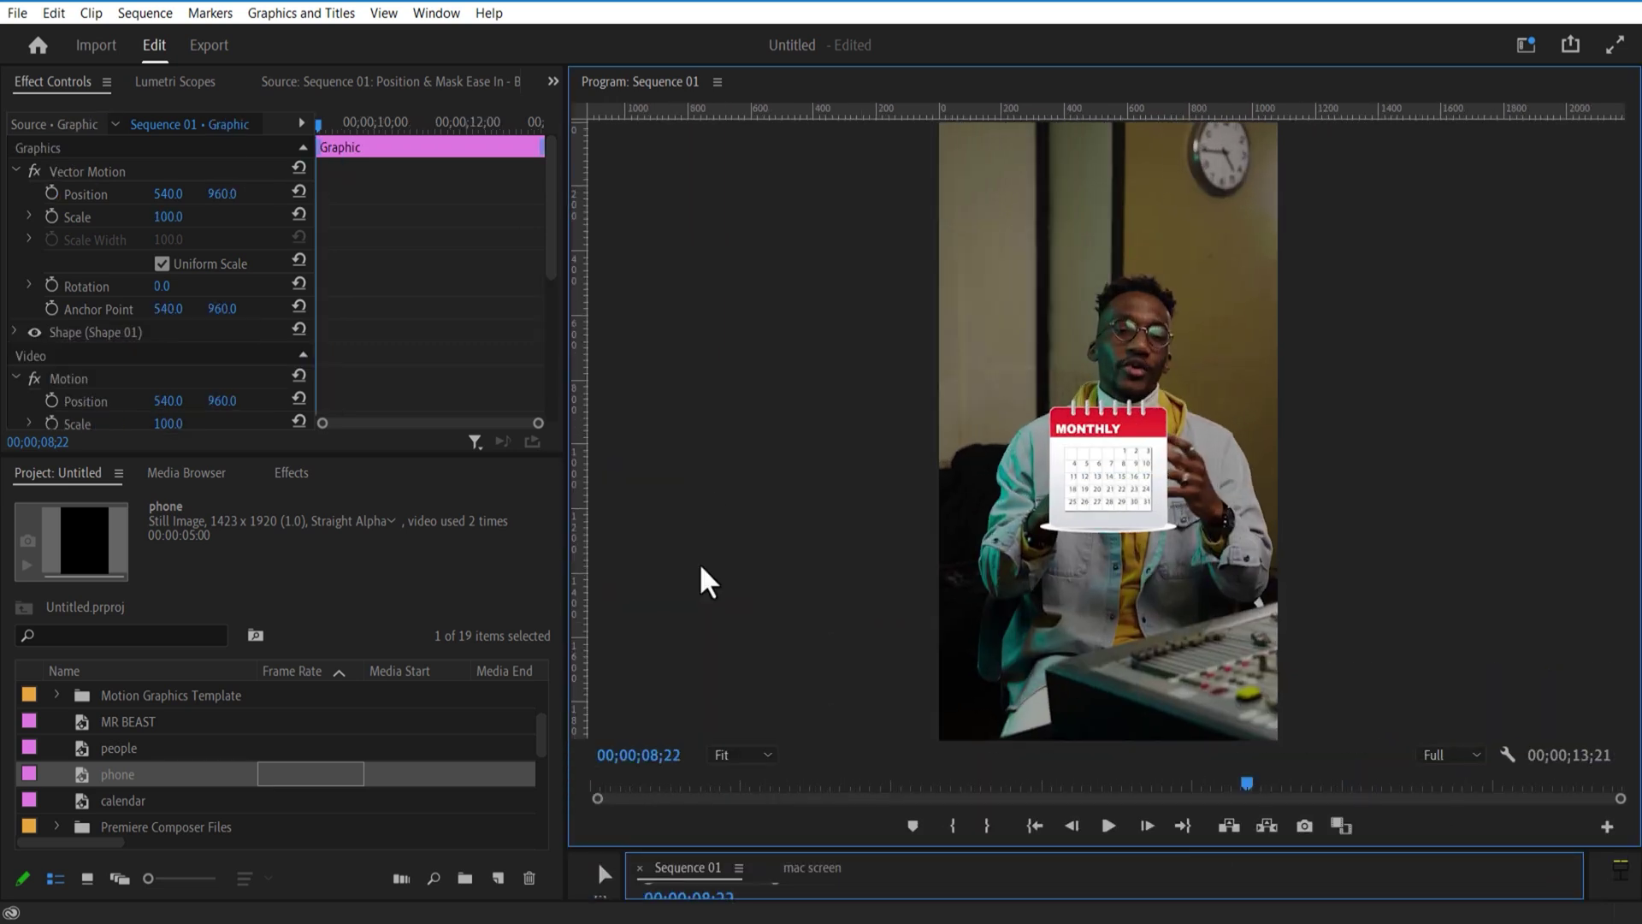
# - Give the line shape a red fill and set the graphic's vector motion scale to 80
pyautogui.click(103, 333)
pyautogui.click(14, 331)
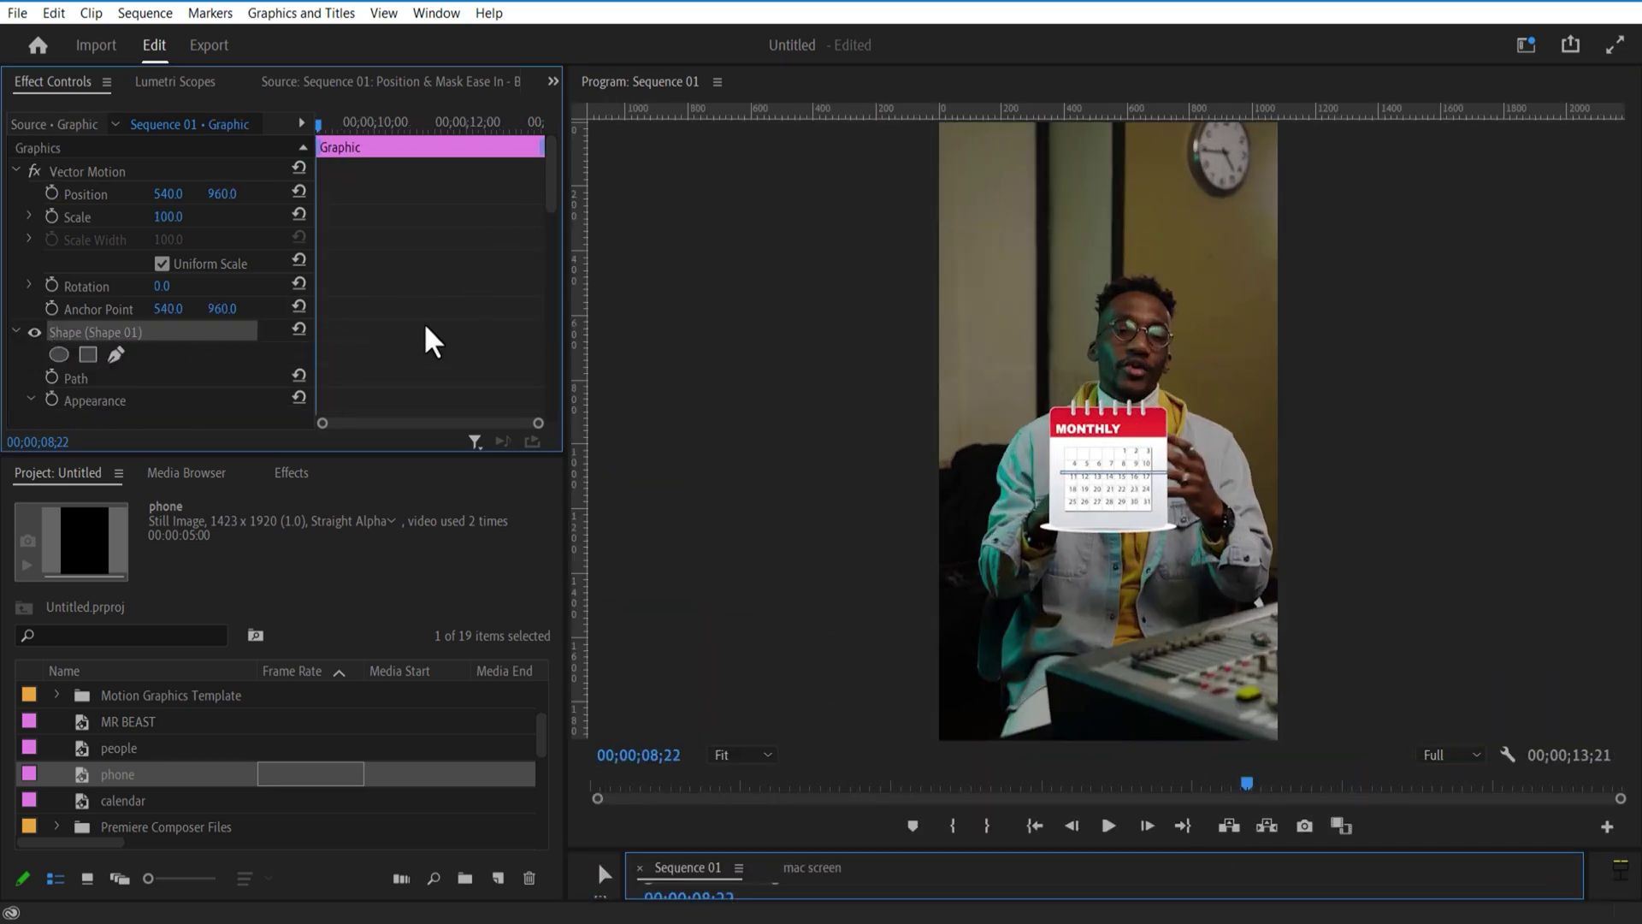
pyautogui.moveTo(552, 205); pyautogui.dragTo(550, 282)
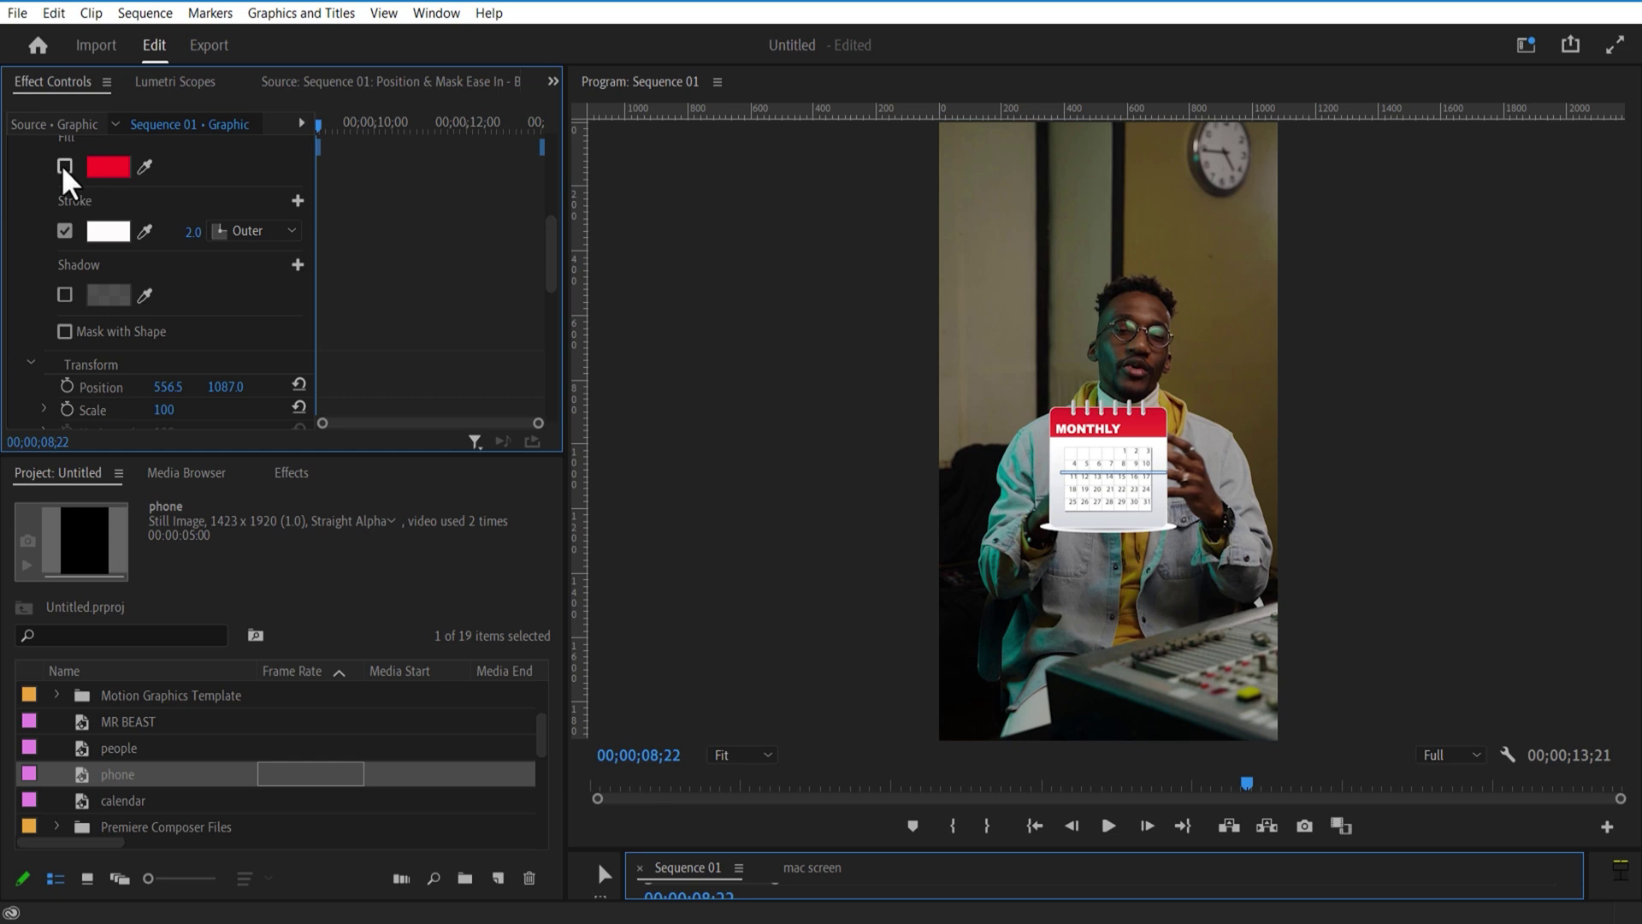
pyautogui.moveTo(550, 257); pyautogui.dragTo(546, 206)
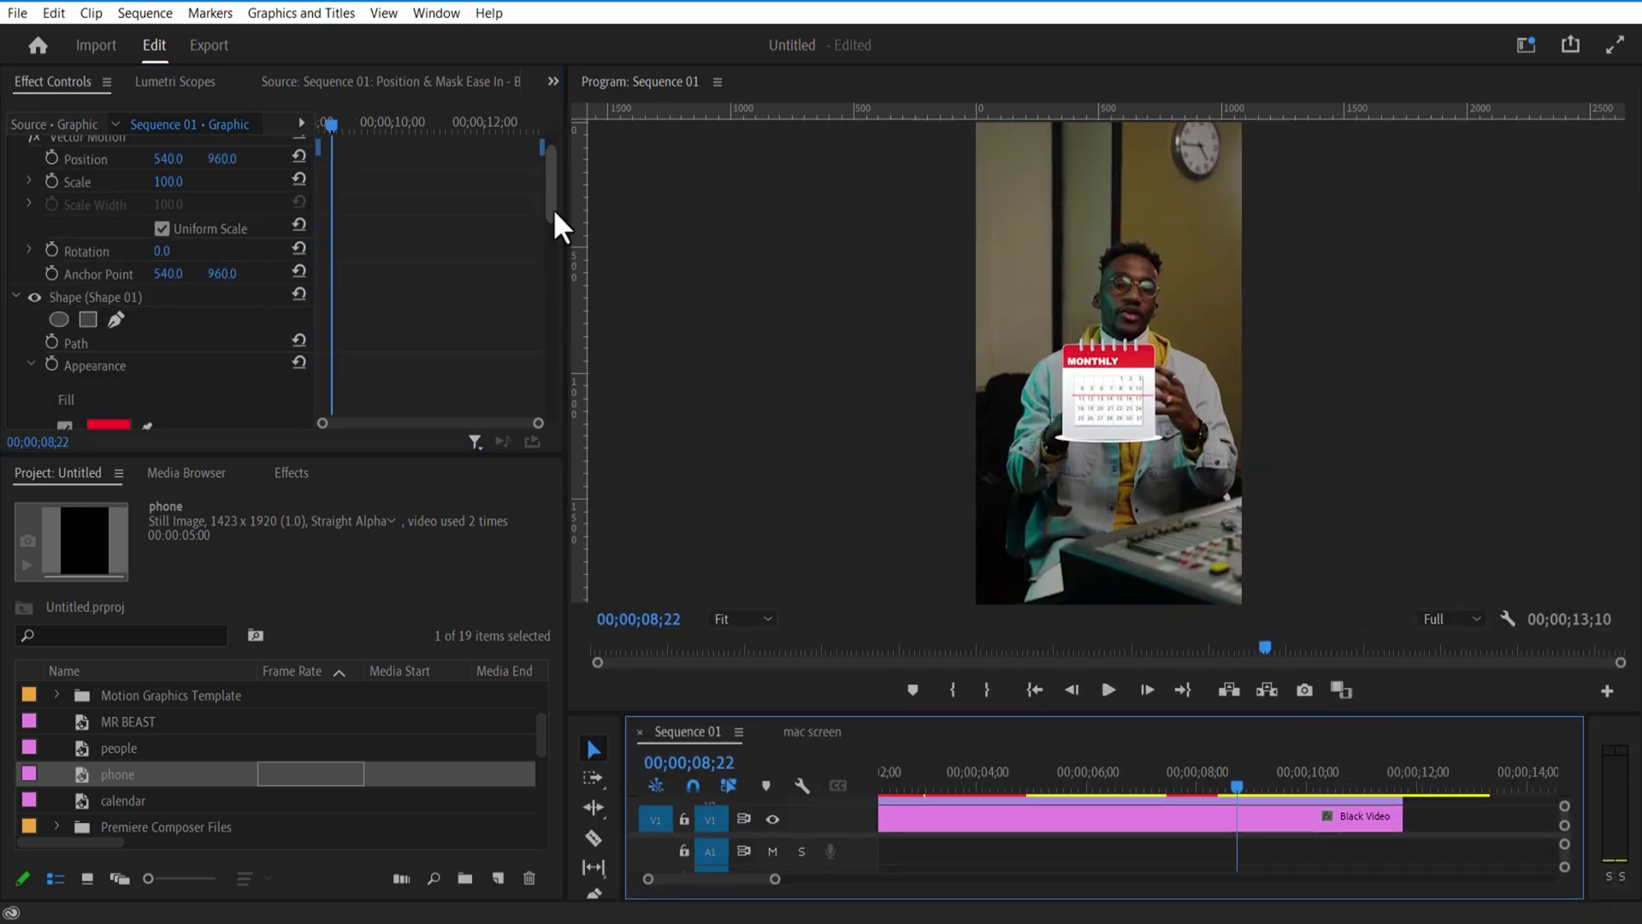
pyautogui.moveTo(199, 181); pyautogui.dragTo(183, 181)
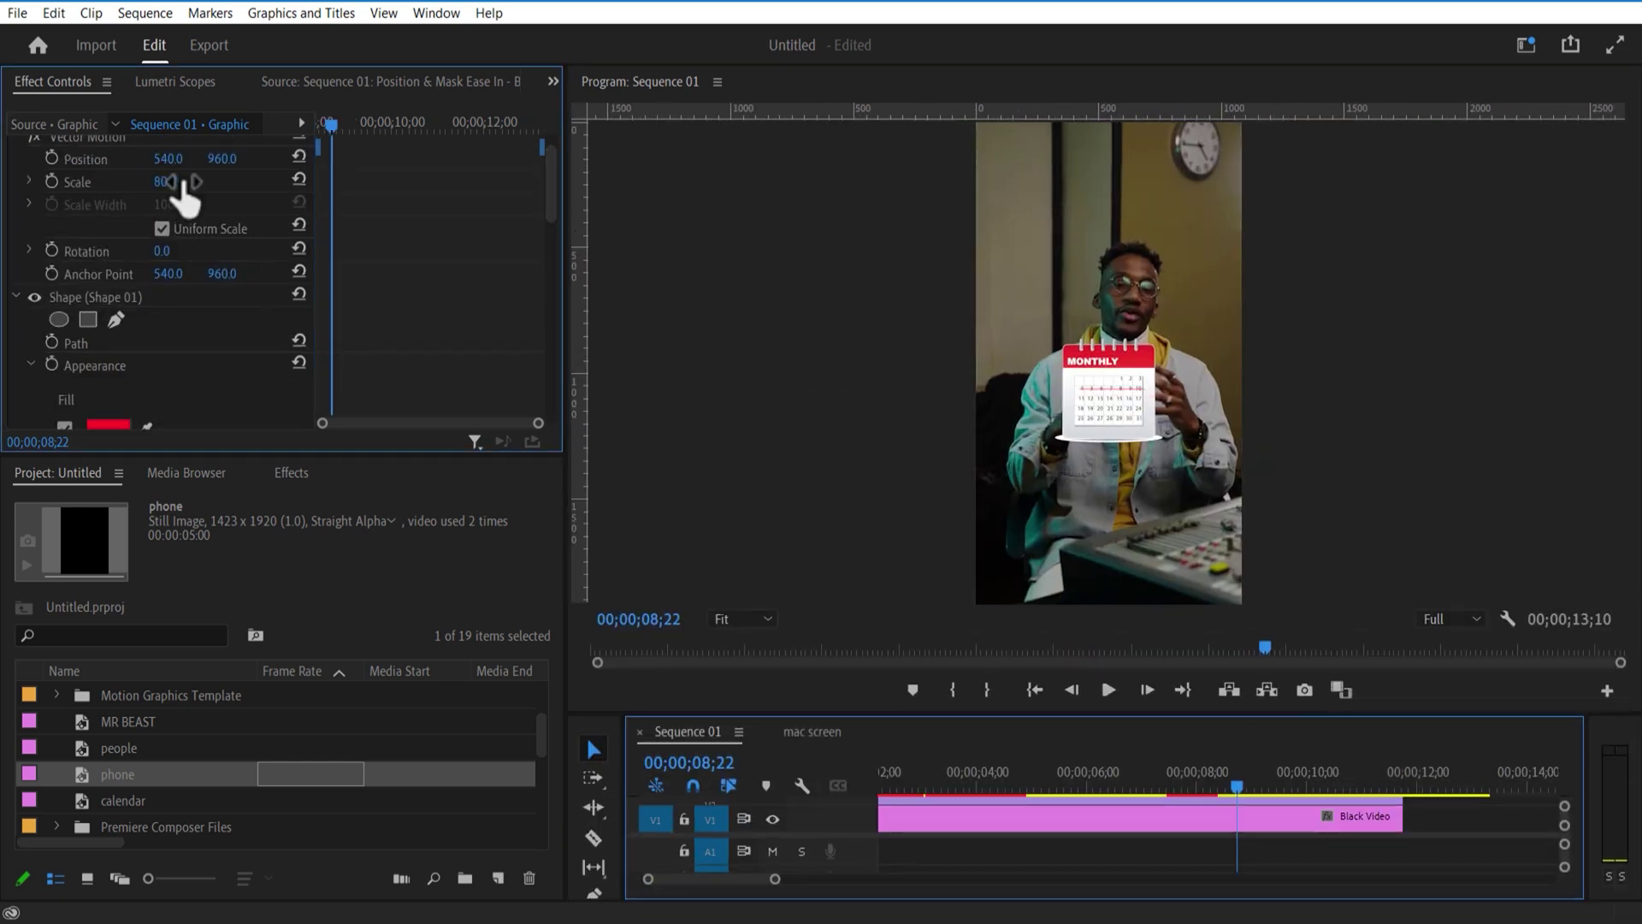
# - Add a rectangular mask to the line and keyframe its path from beside the line at 00;00;08;22 to covering it at 00;00;09;10
pyautogui.click(88, 319)
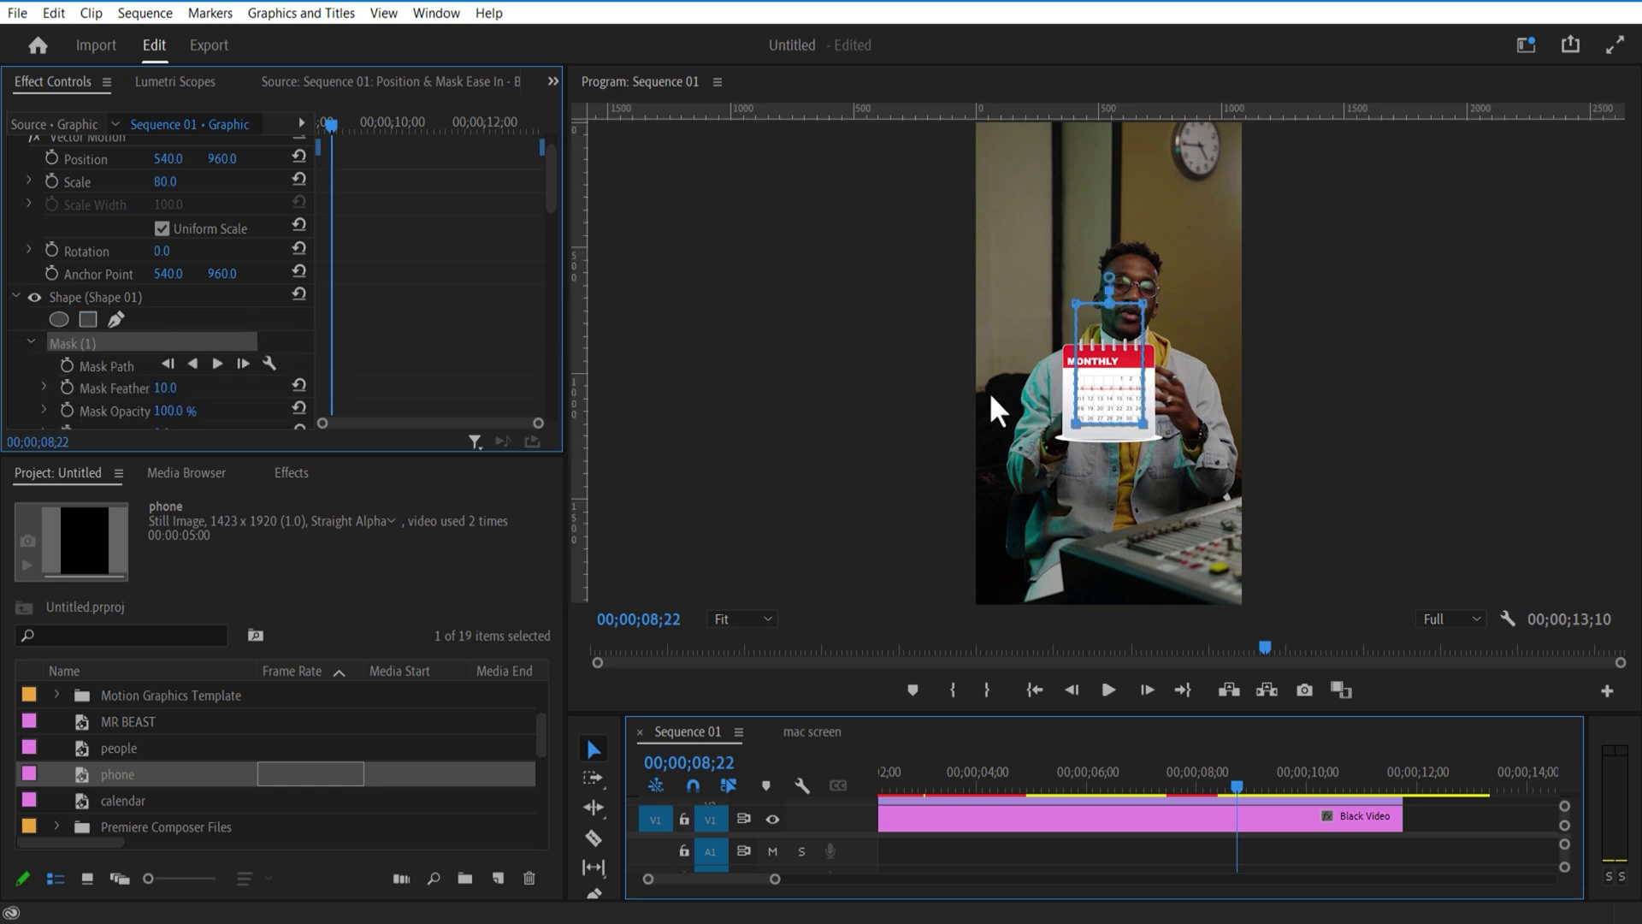
pyautogui.moveTo(1086, 386); pyautogui.dragTo(1032, 366)
pyautogui.click(68, 365)
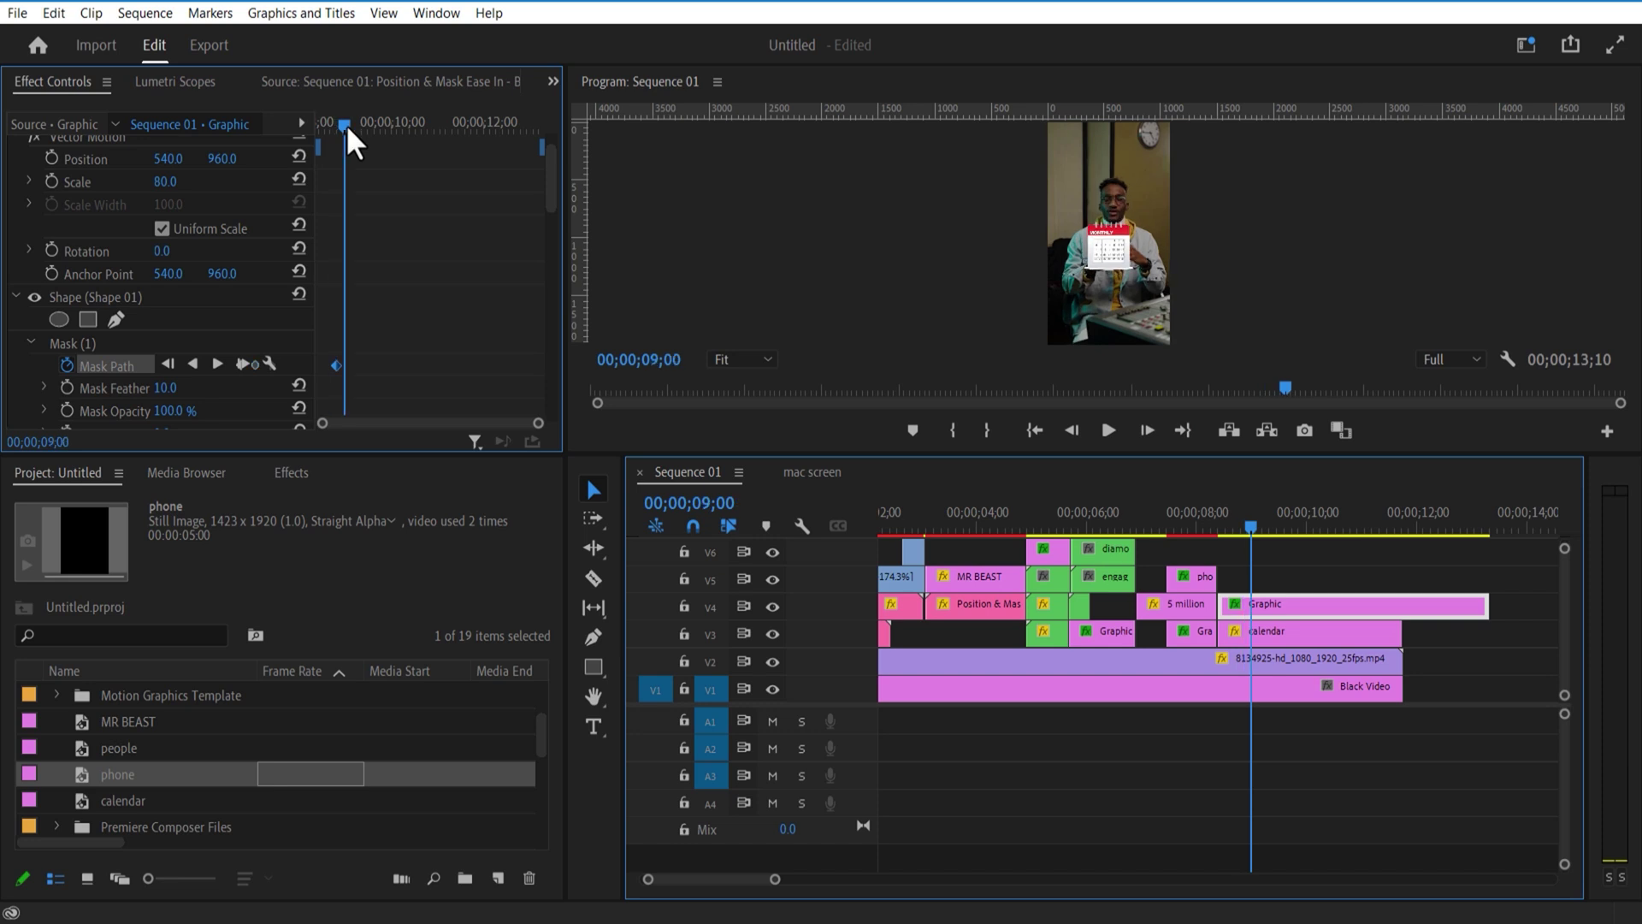
pyautogui.moveTo(351, 140); pyautogui.dragTo(368, 149)
pyautogui.click(142, 341)
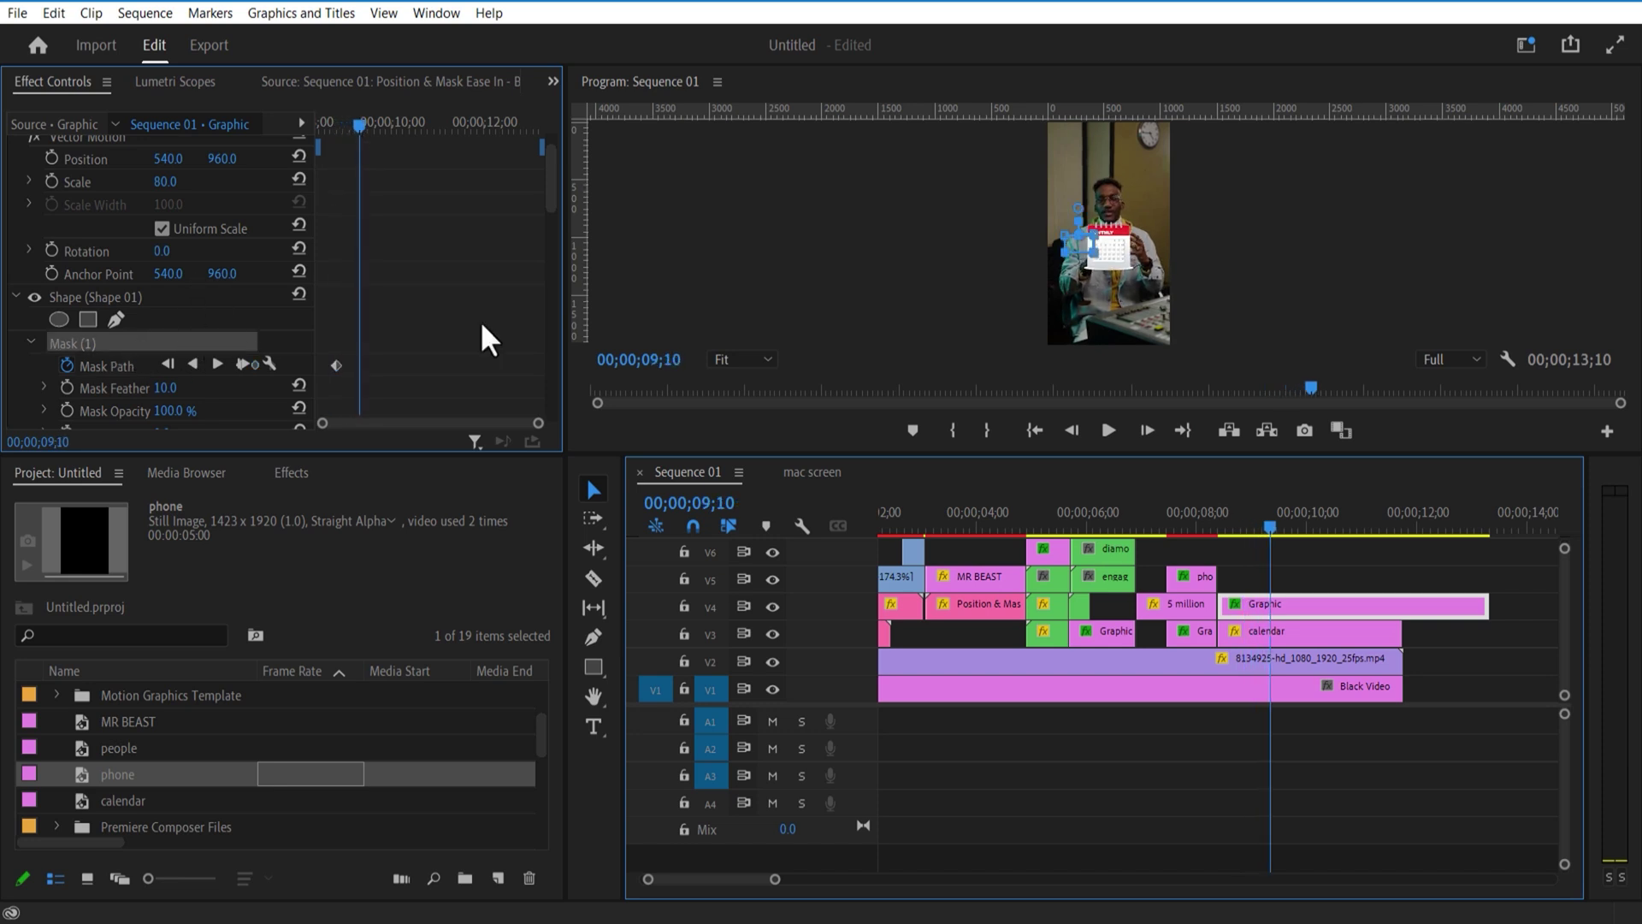
pyautogui.moveTo(1116, 241); pyautogui.dragTo(1169, 235)
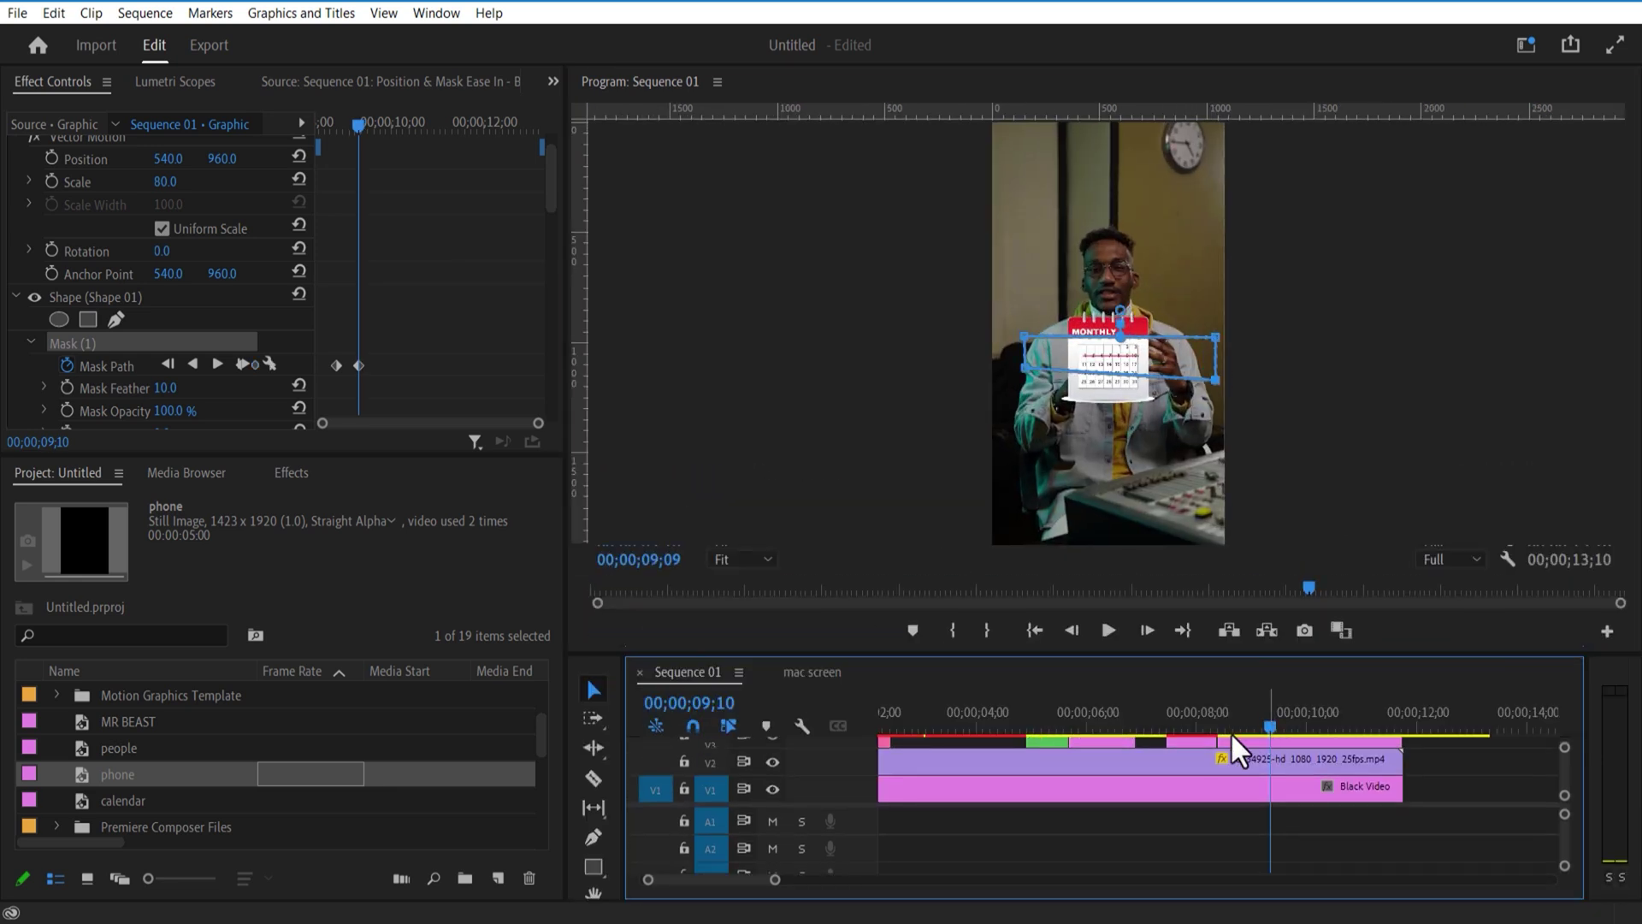
pyautogui.click(1223, 774)
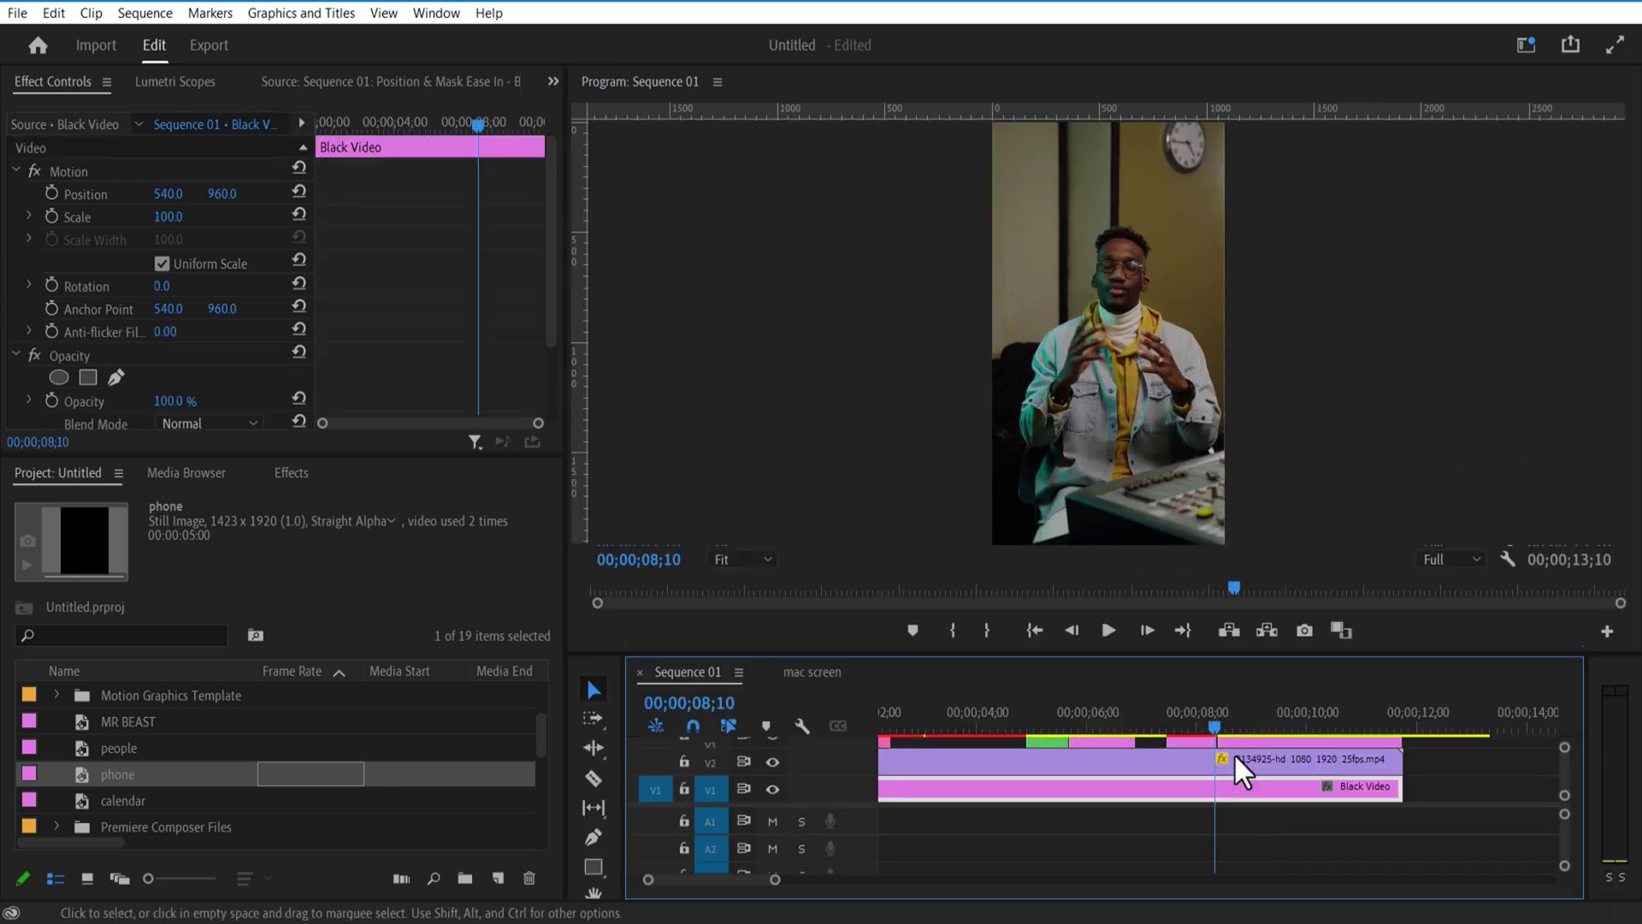
pyautogui.click(1239, 822)
pyautogui.click(1230, 724)
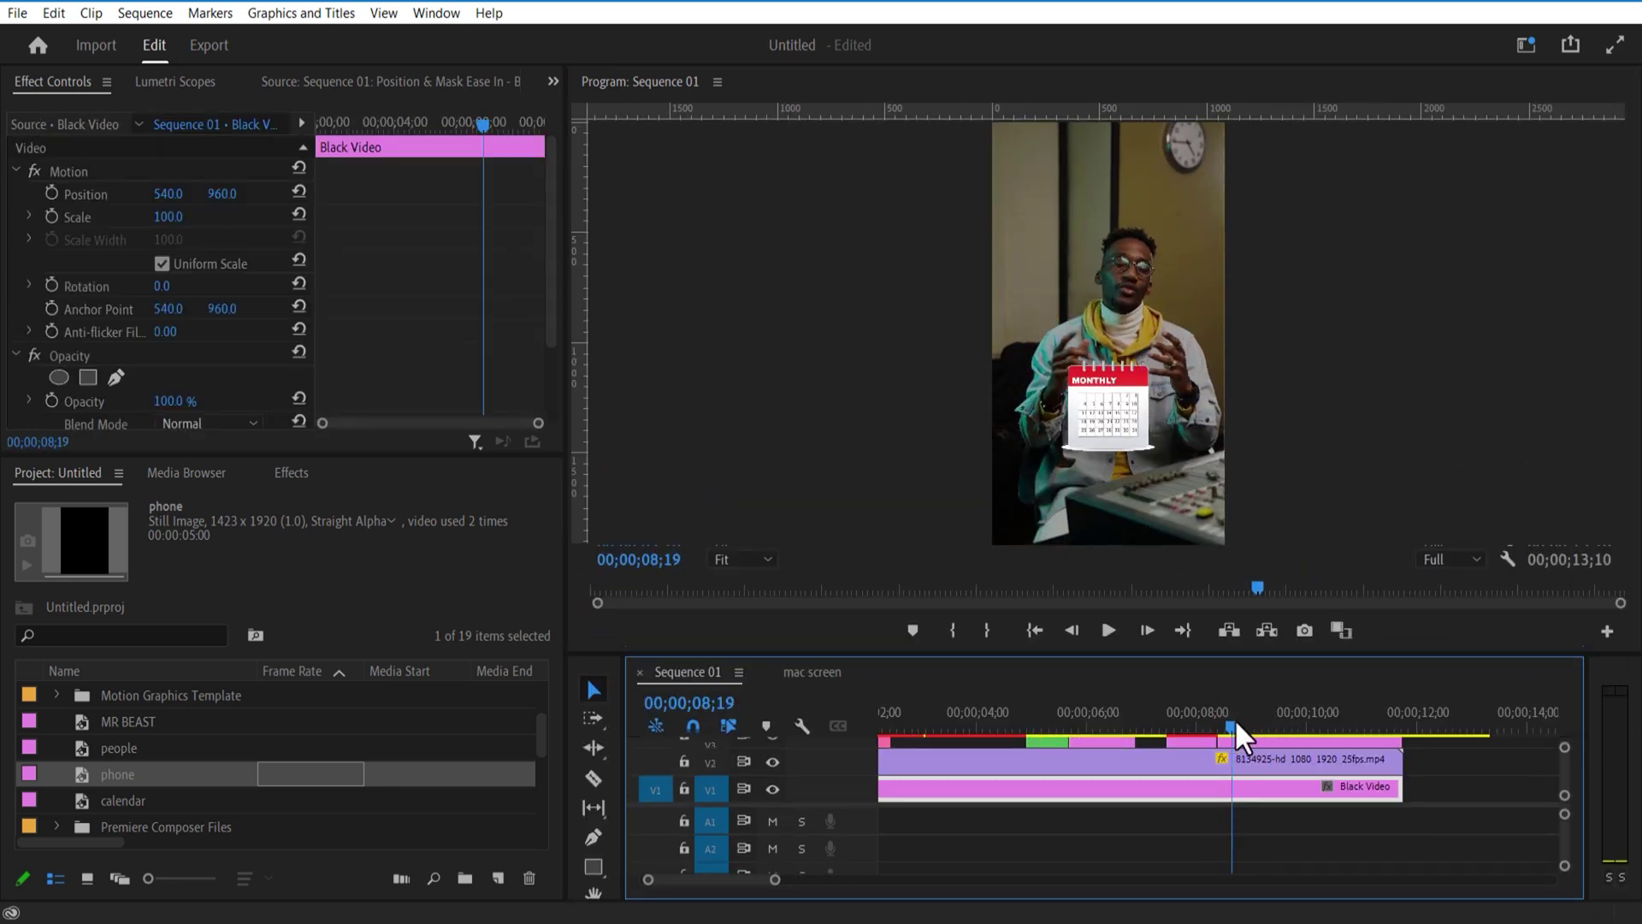
pyautogui.moveTo(1236, 724); pyautogui.dragTo(1265, 724)
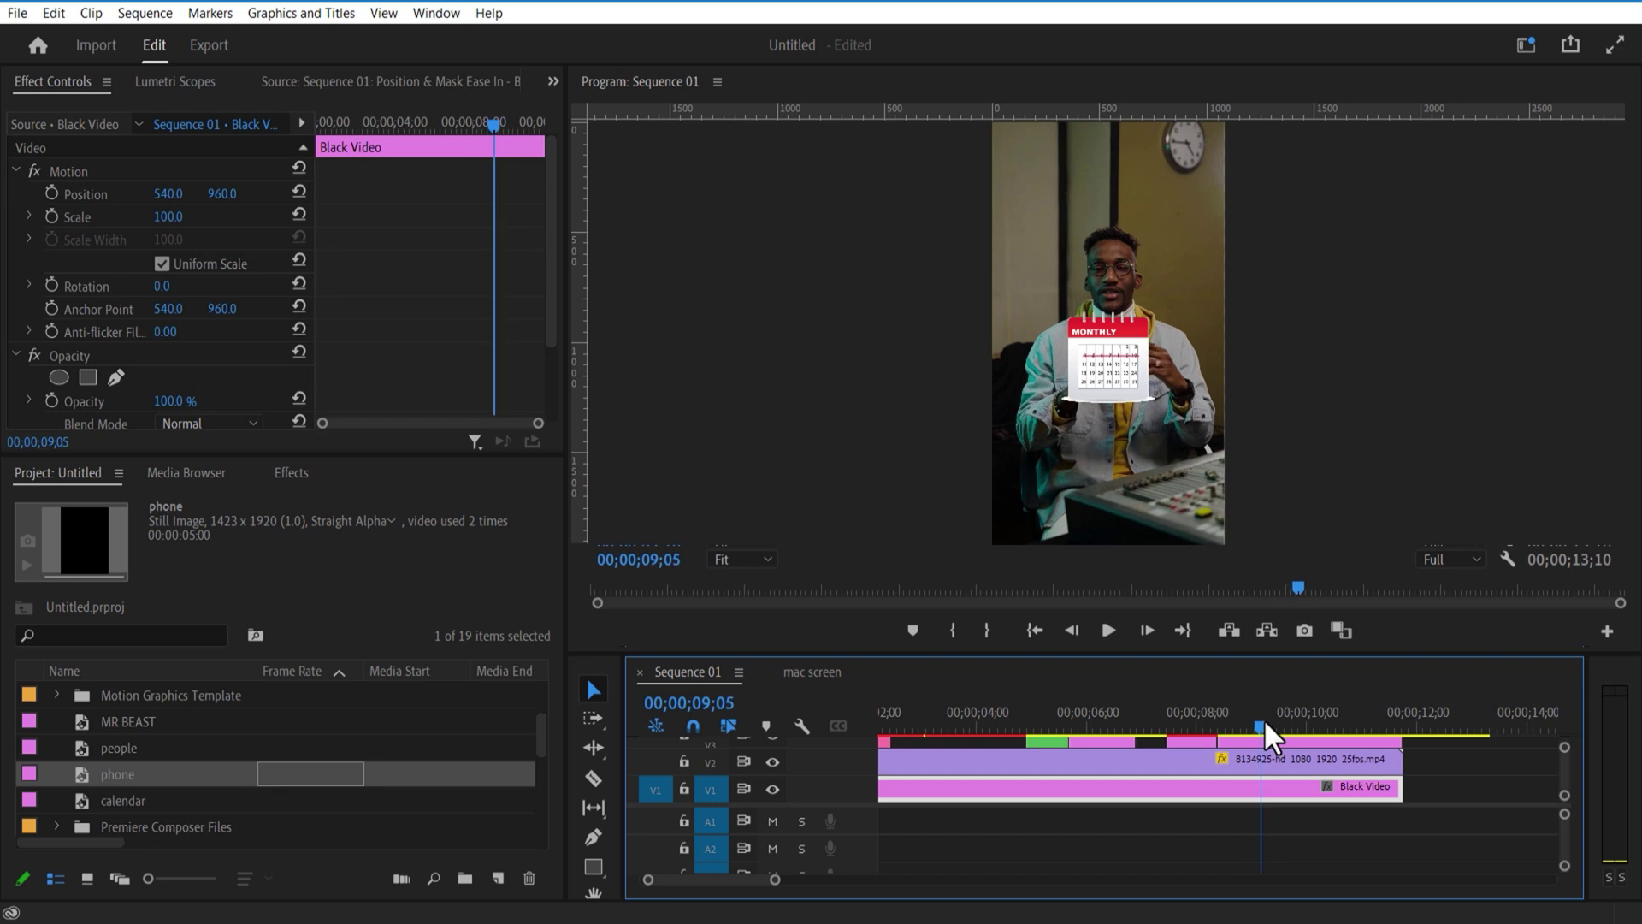
pyautogui.moveTo(1210, 653); pyautogui.dragTo(1211, 443)
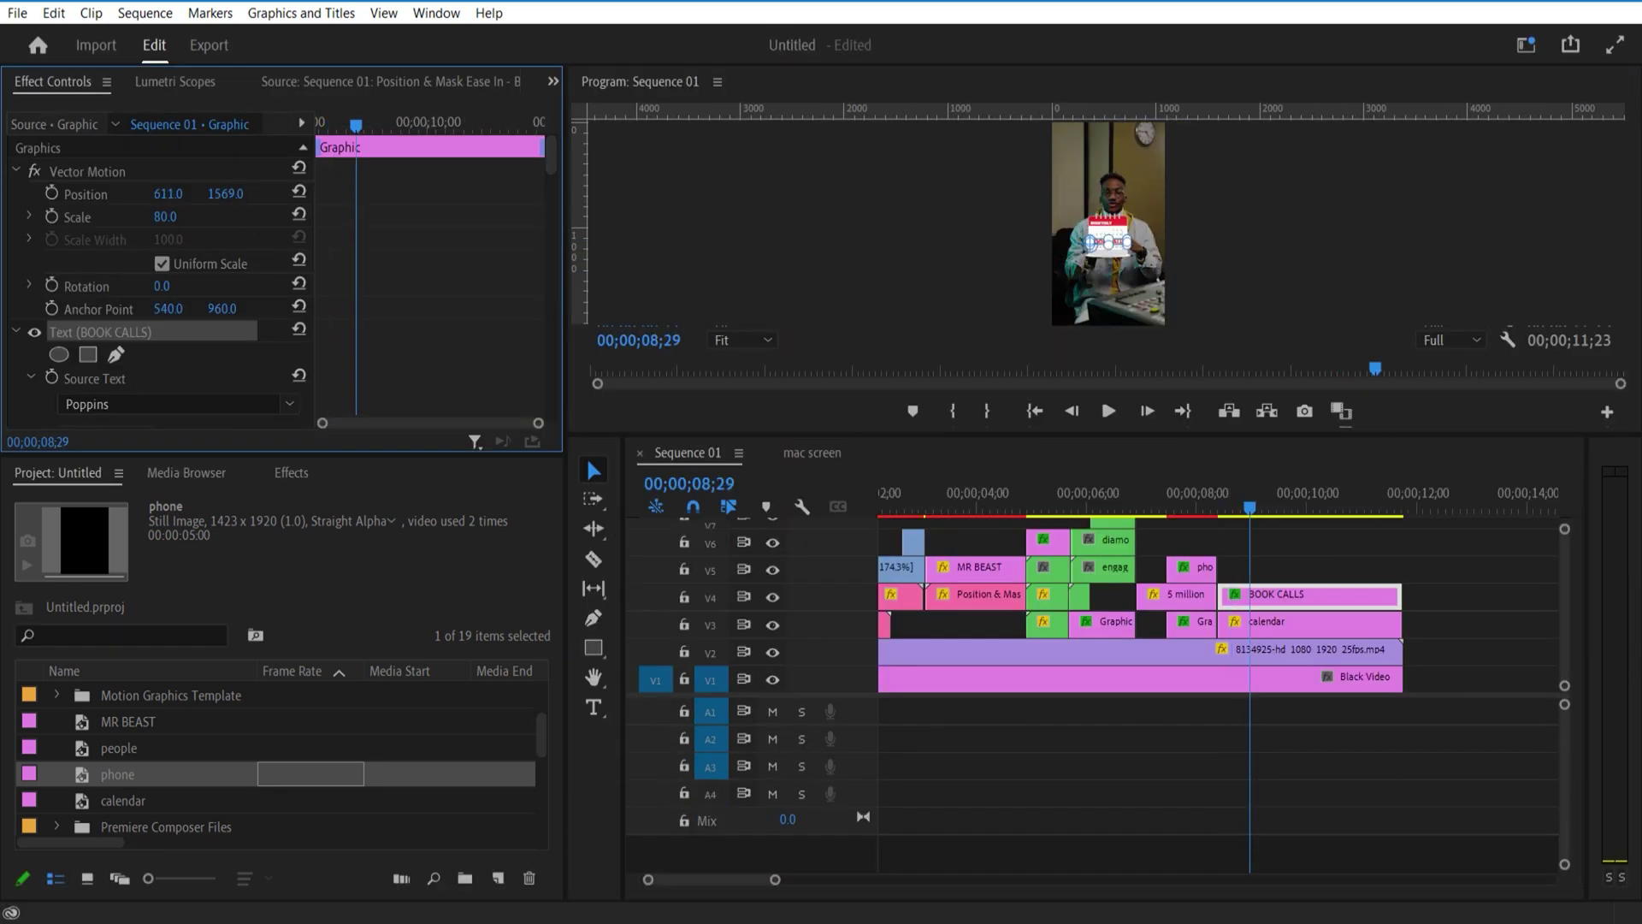
# - Apply Gaussian Blur to the calendar clip and keyframe its blurriness from 0 at 00;00;09;02 to 89 at 00;00;09;14
pyautogui.click(1206, 628)
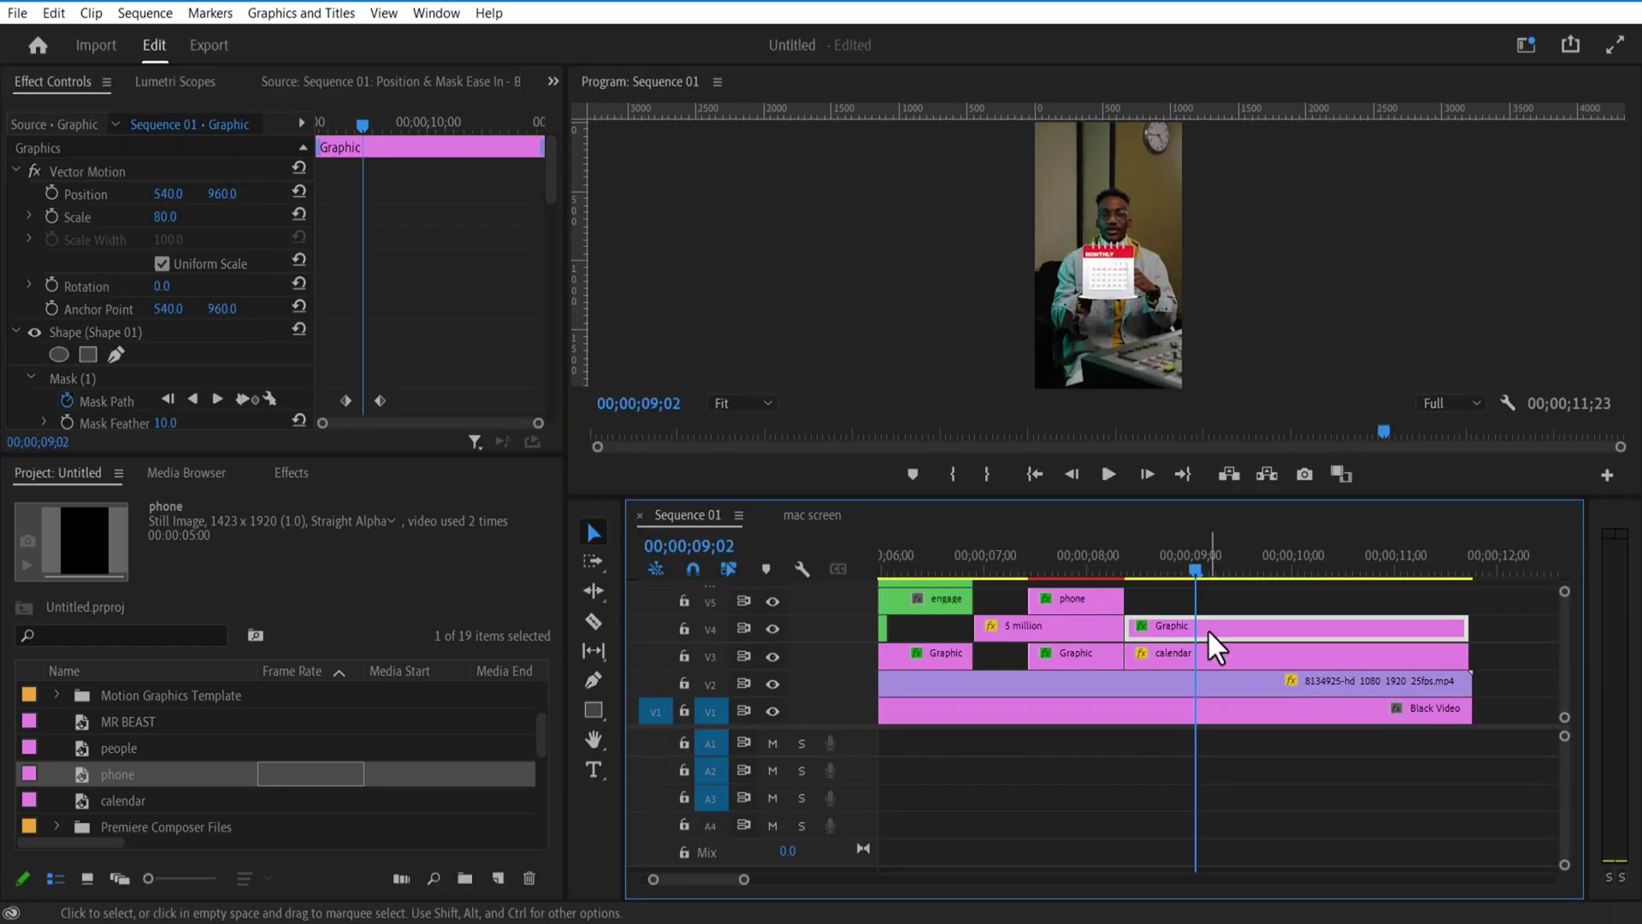
pyautogui.click(290, 472)
pyautogui.scroll(-10, 172, 723)
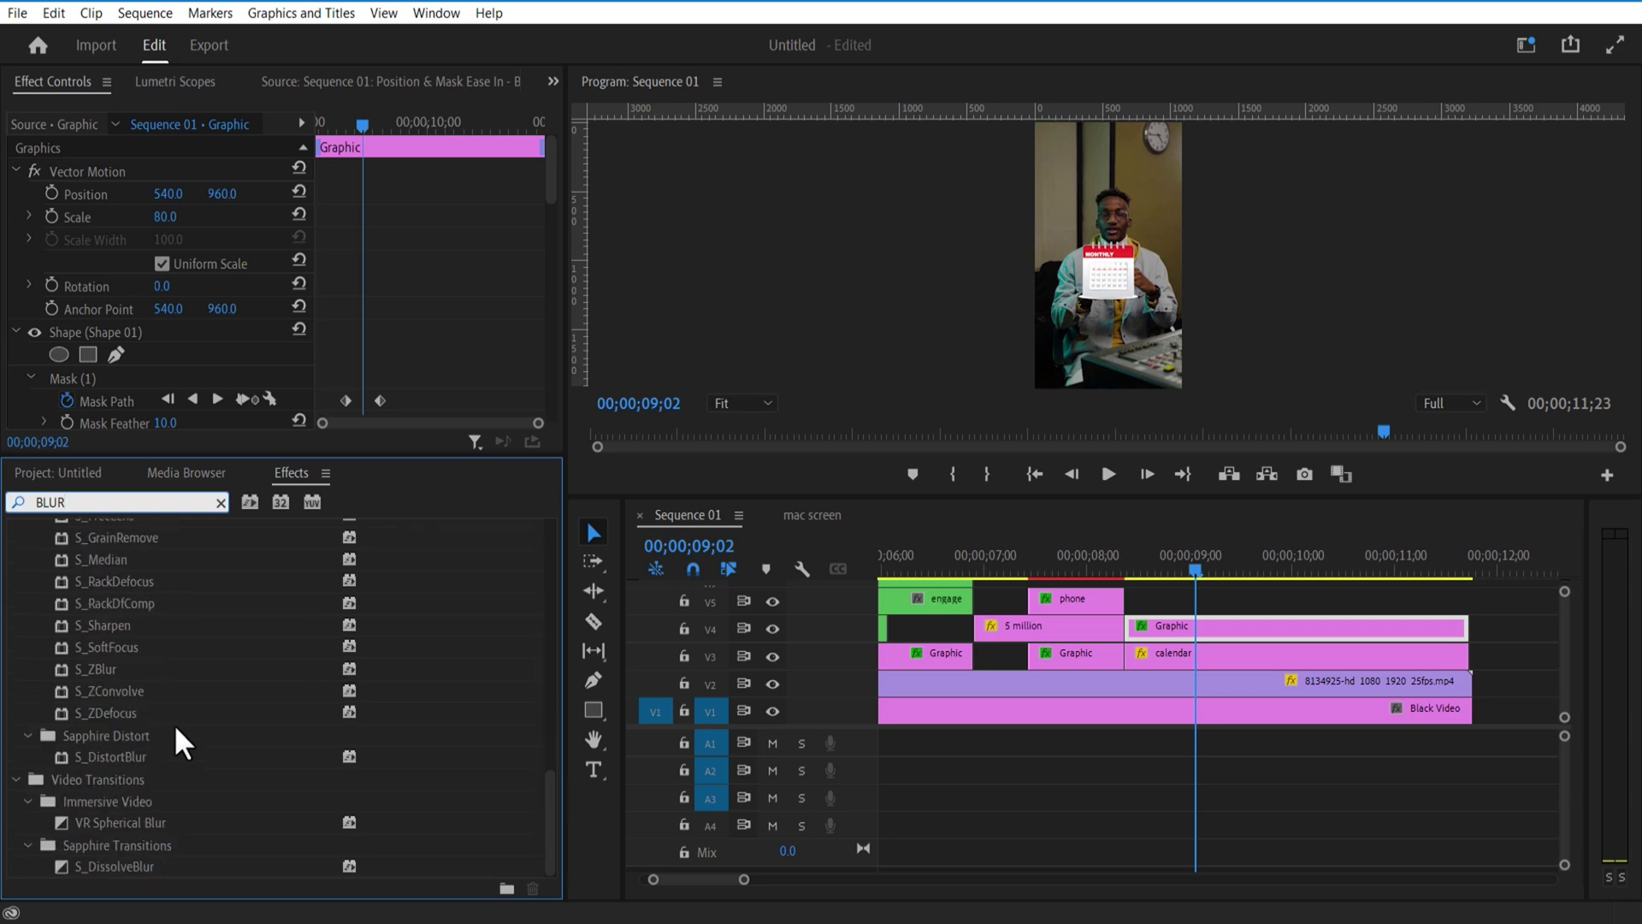
pyautogui.scroll(6, 173, 724)
pyautogui.moveTo(125, 645); pyautogui.dragTo(1192, 652)
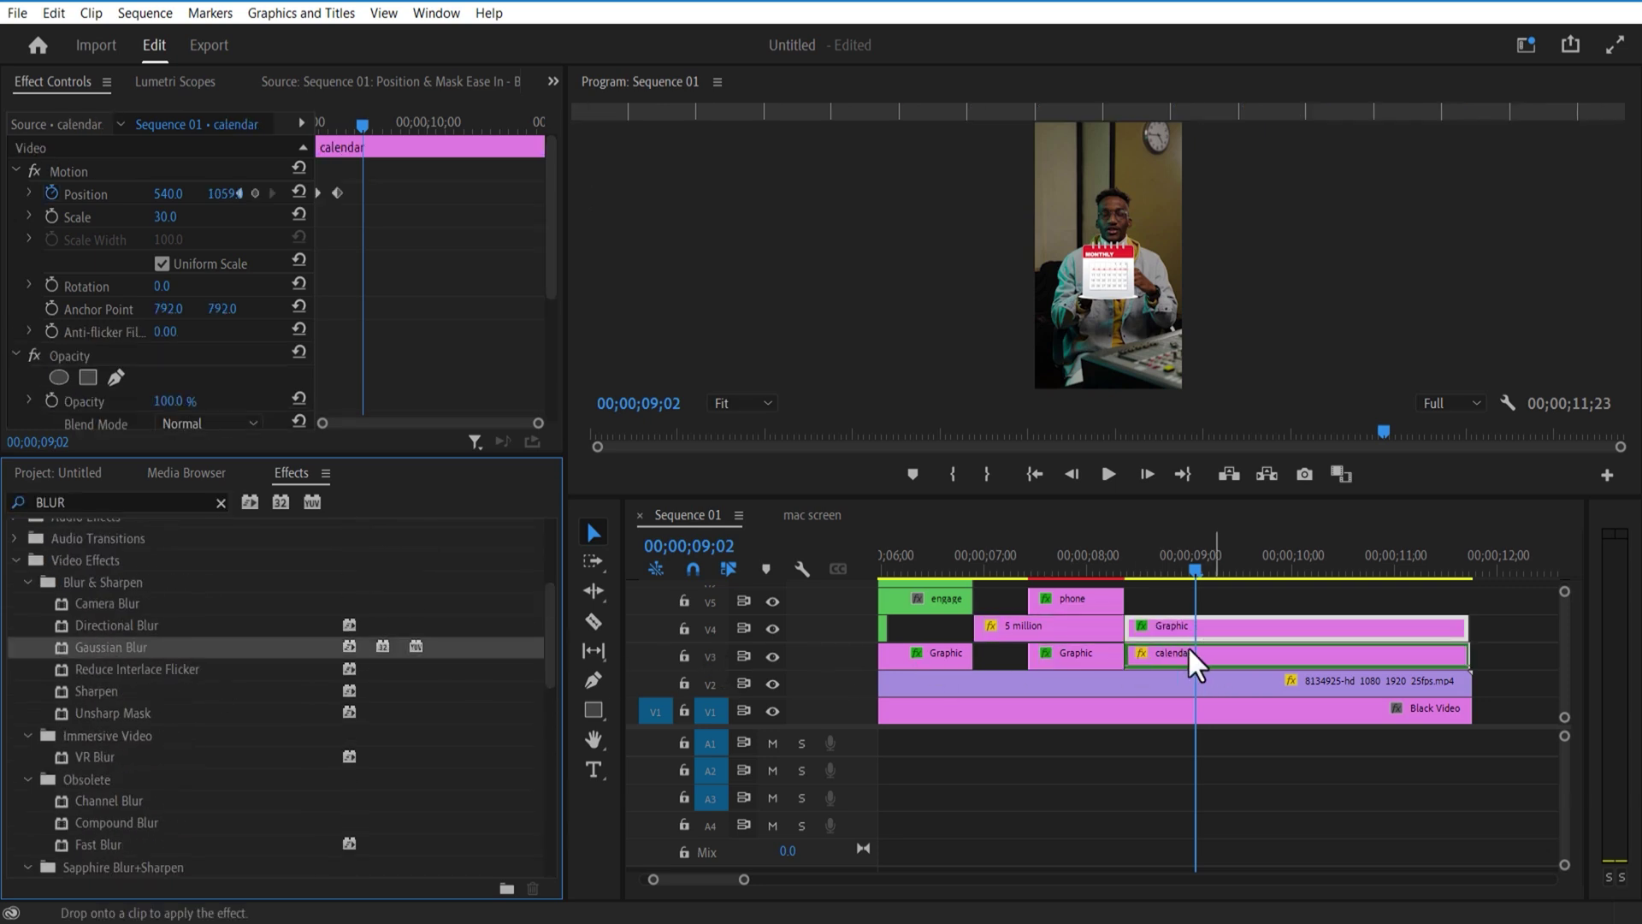
pyautogui.moveTo(556, 257); pyautogui.dragTo(539, 374)
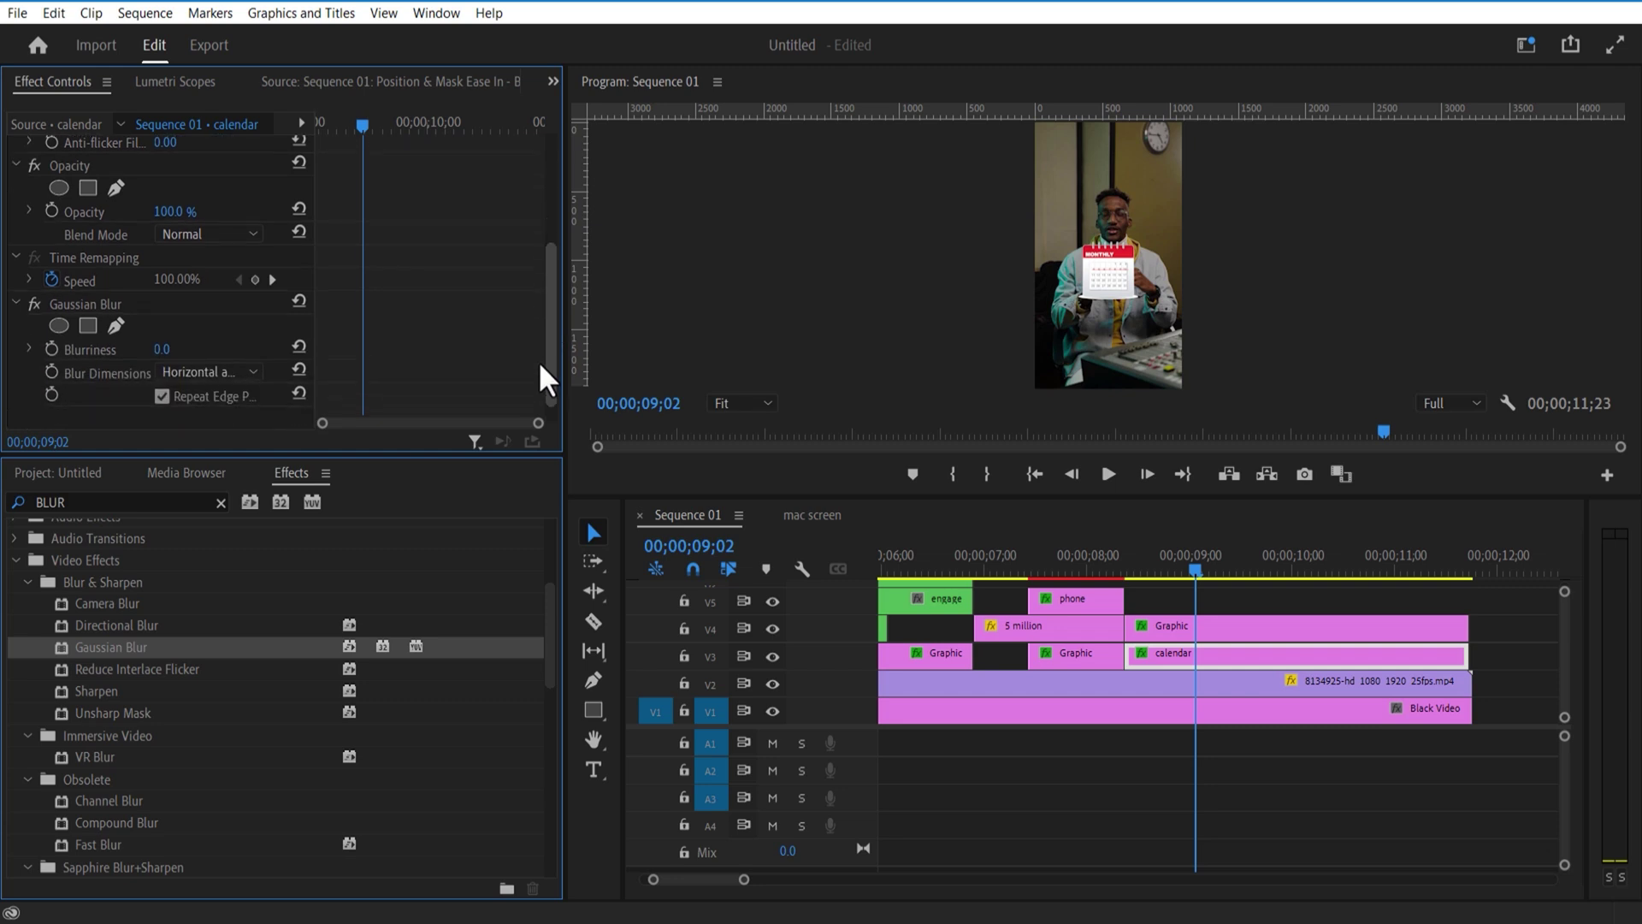
pyautogui.click(52, 323)
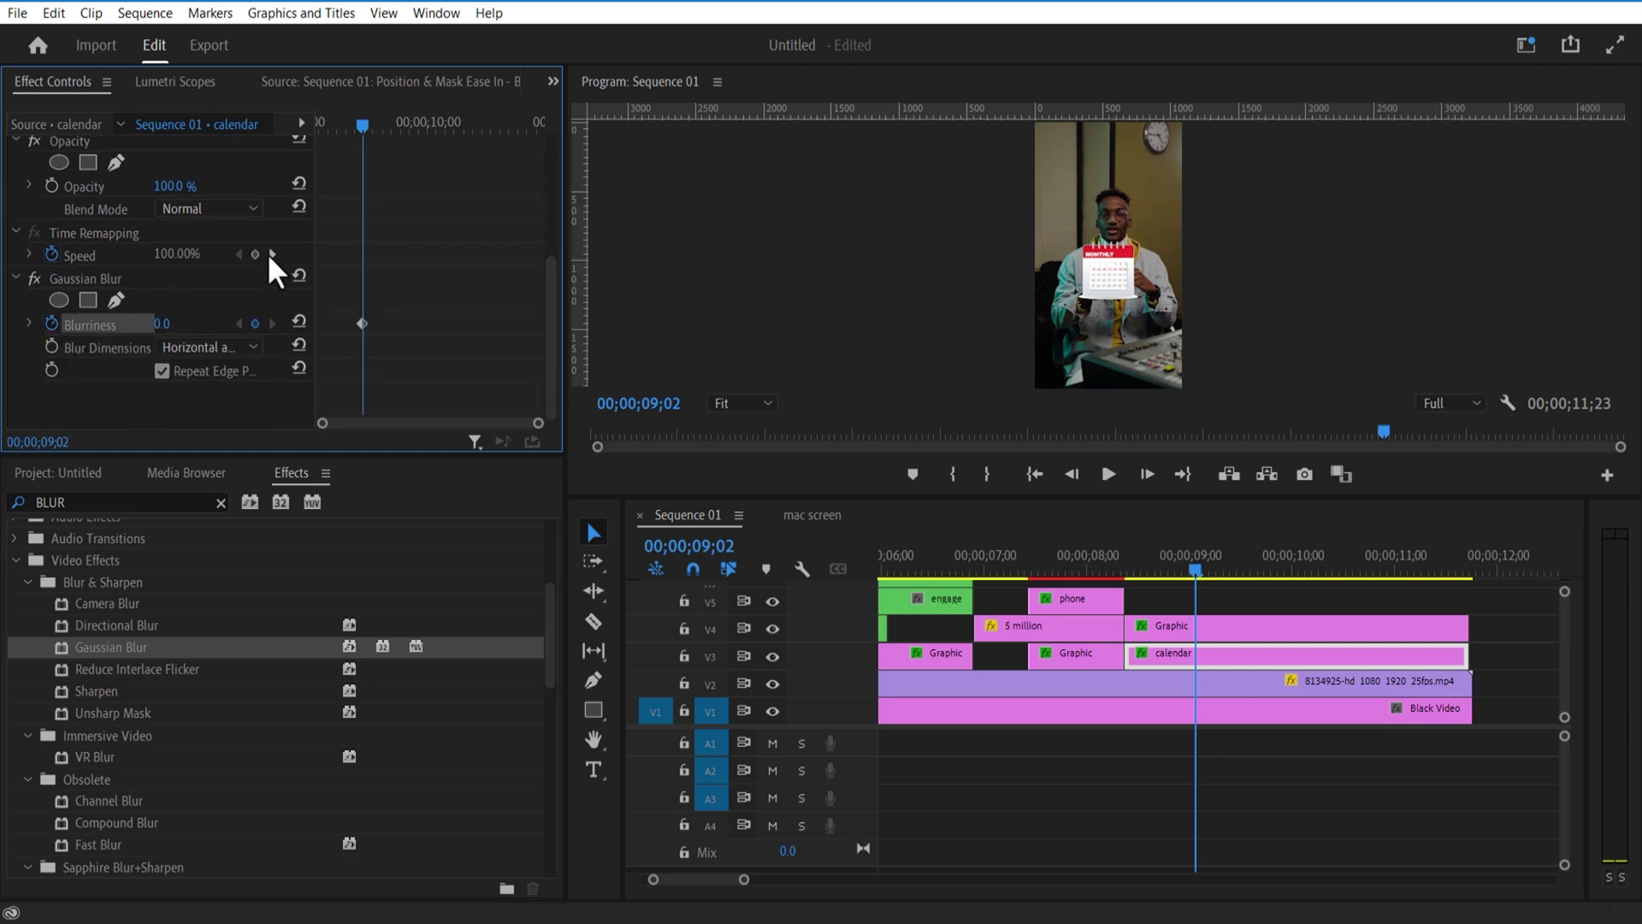
pyautogui.moveTo(363, 123); pyautogui.dragTo(390, 140)
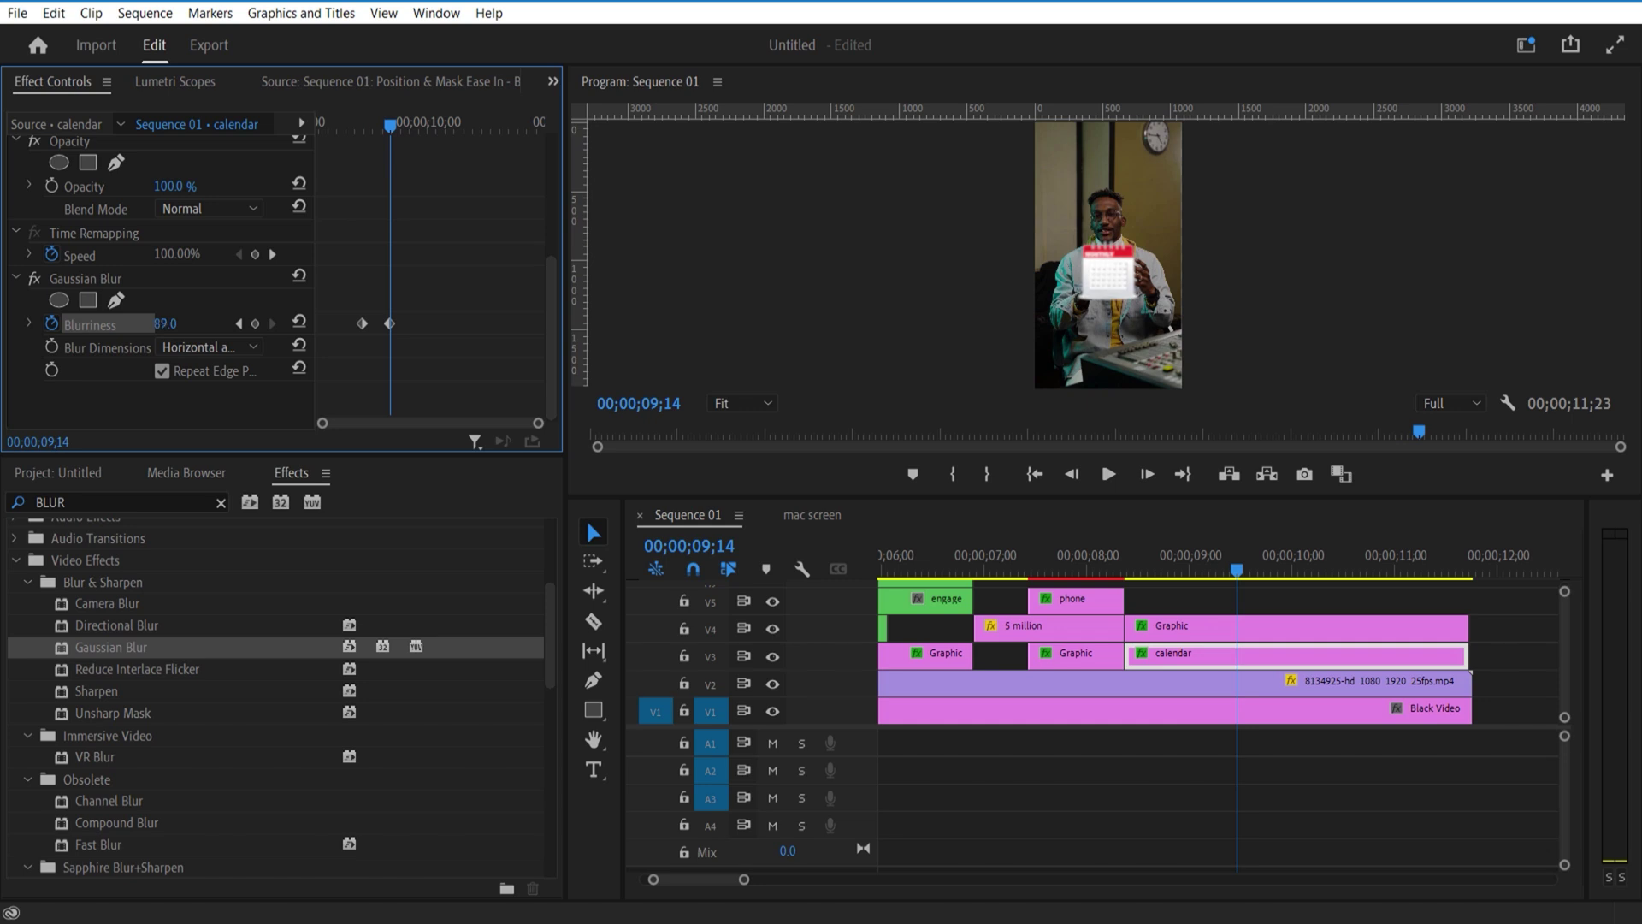
# - Undo the latest blur changes, keyframe a Gaussian Blur on the line graphic up to 38 at 00;00;09;14, and deselect the clips
pyautogui.moveTo(386, 130); pyautogui.dragTo(360, 146)
pyautogui.hotkey('ctrl', 'z')
pyautogui.hotkey('ctrl', 'z')
pyautogui.hotkey('ctrl', 'z')
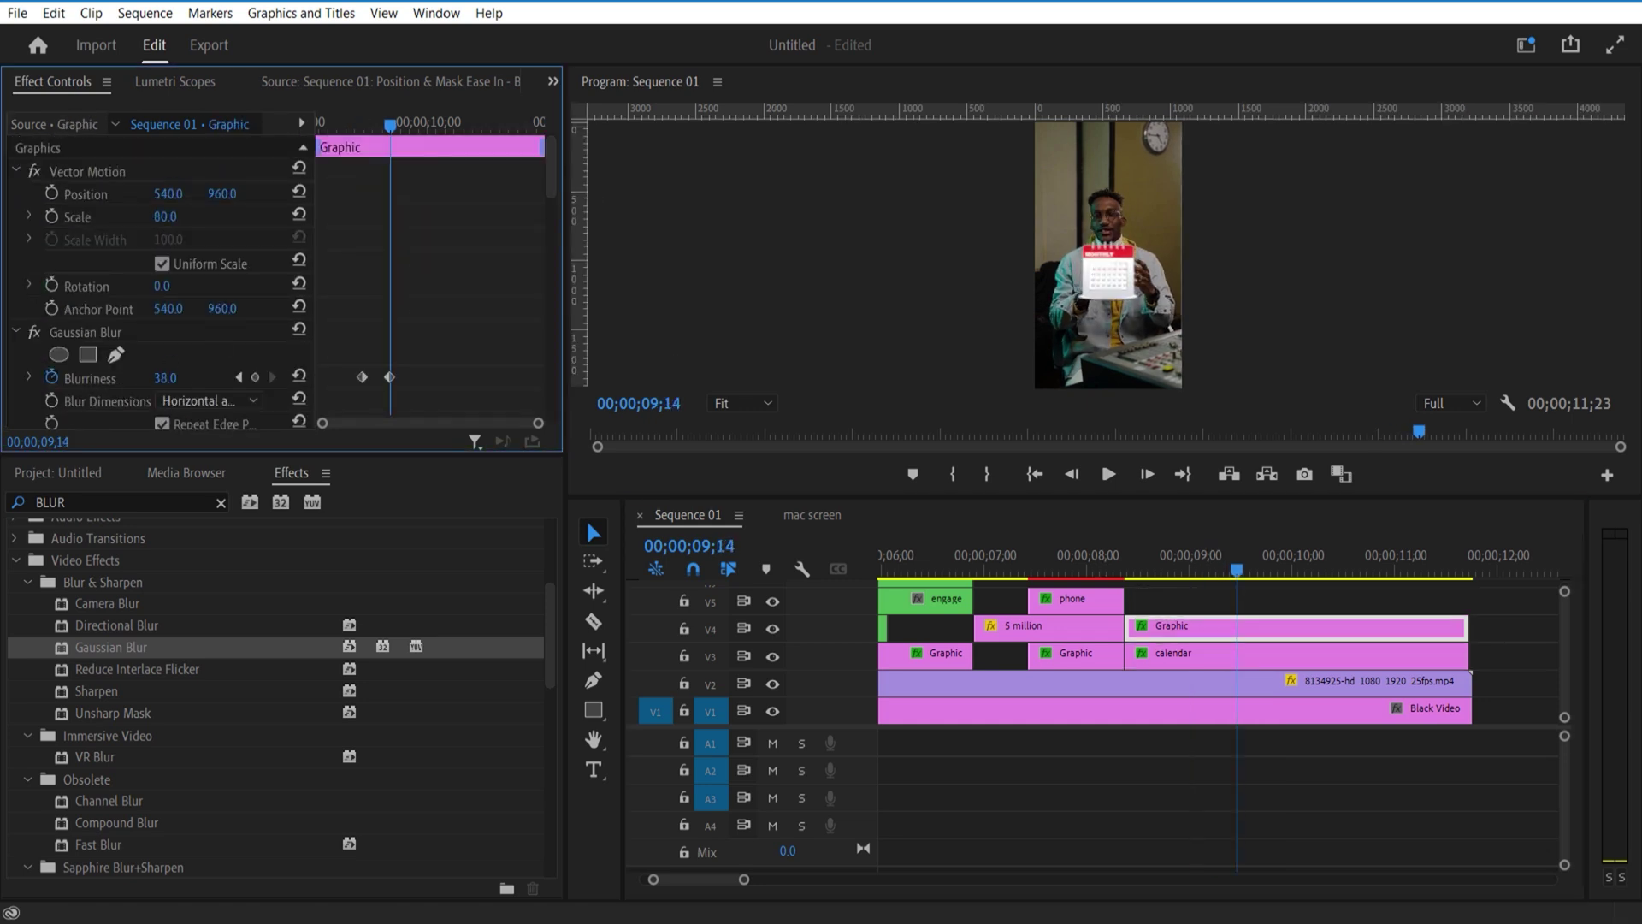
pyautogui.hotkey('ctrl', 'shift', 'a')
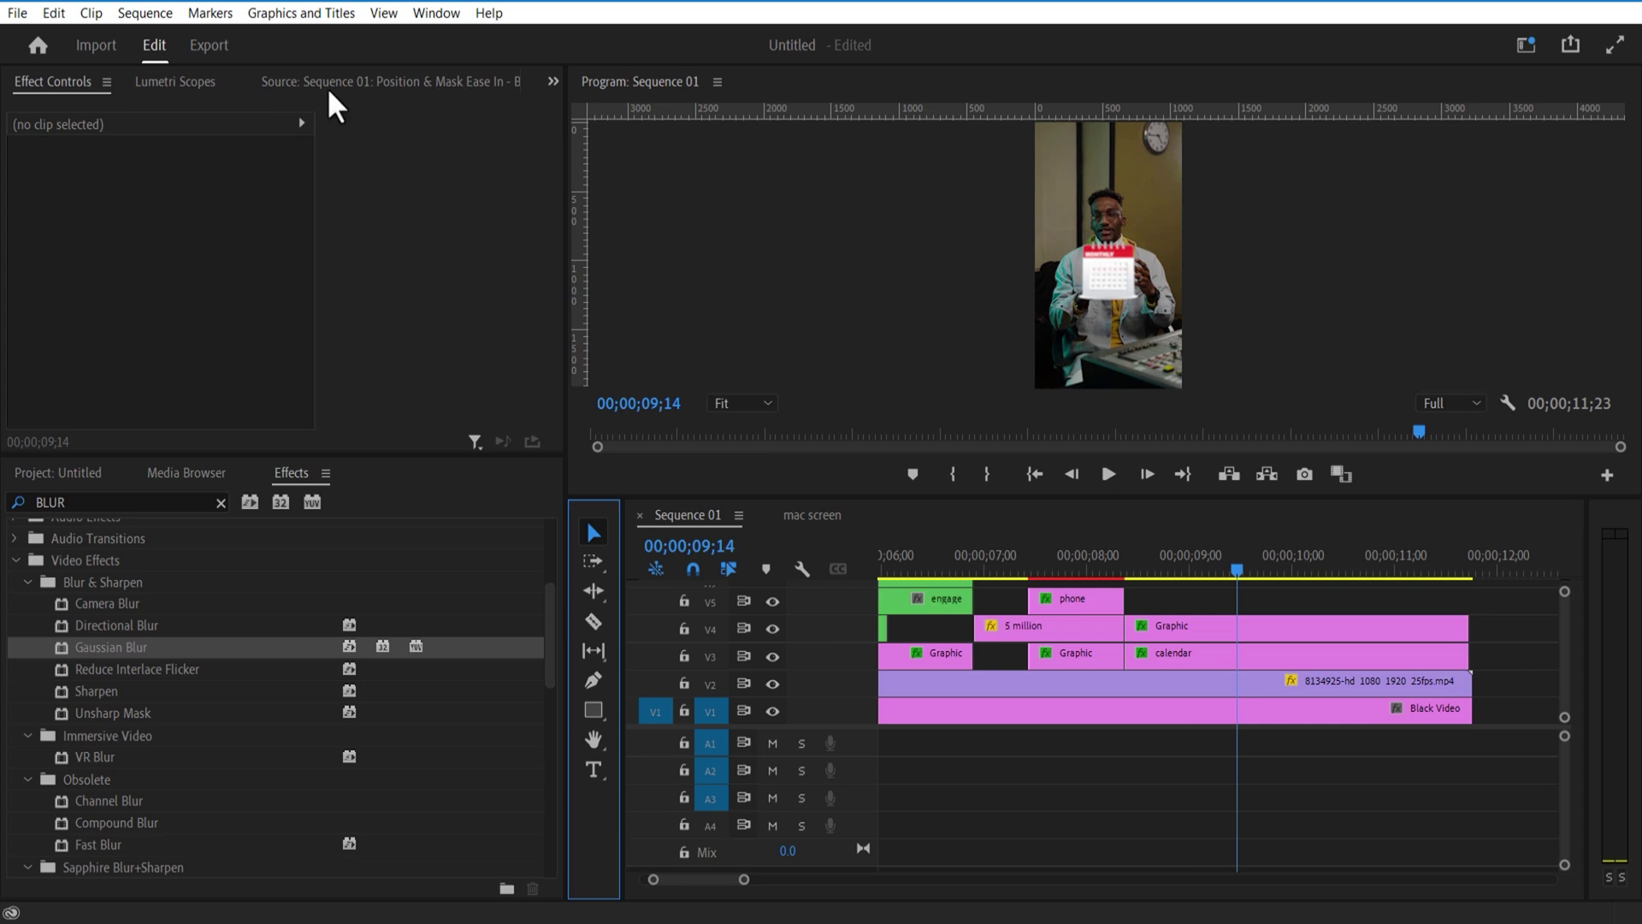
# - Add Premiere Composer's Fade Characters Separately preset on V5 from about 00;00;09;00 as a red BOOK NOW title at Y position 1042
pyautogui.click(436, 13)
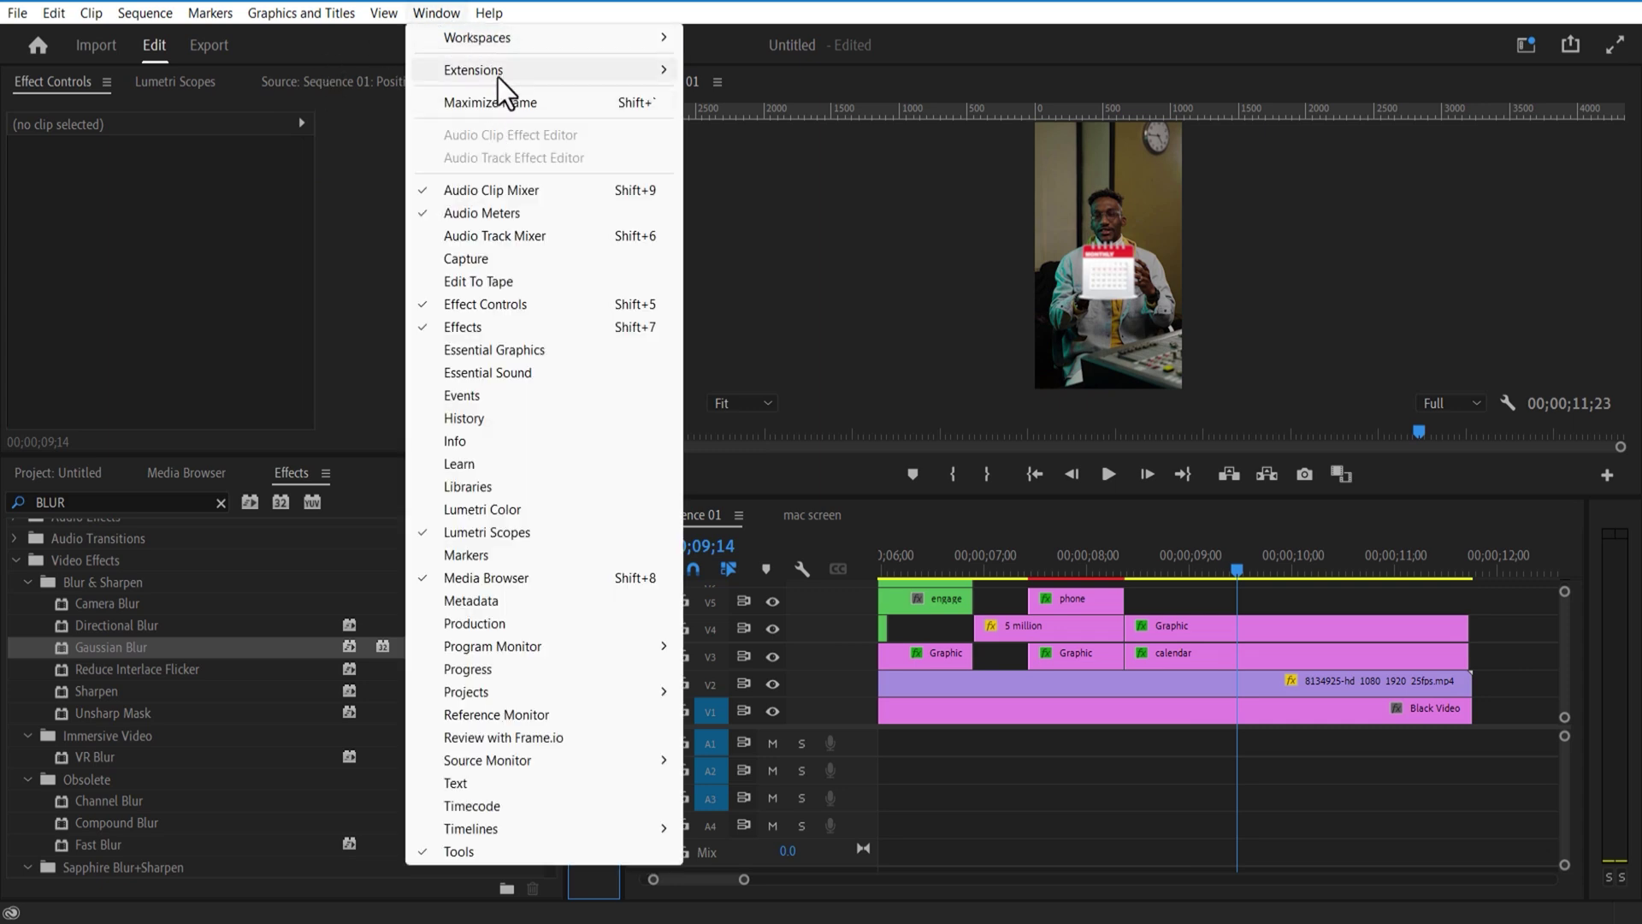
pyautogui.moveTo(498, 75)
pyautogui.click(764, 118)
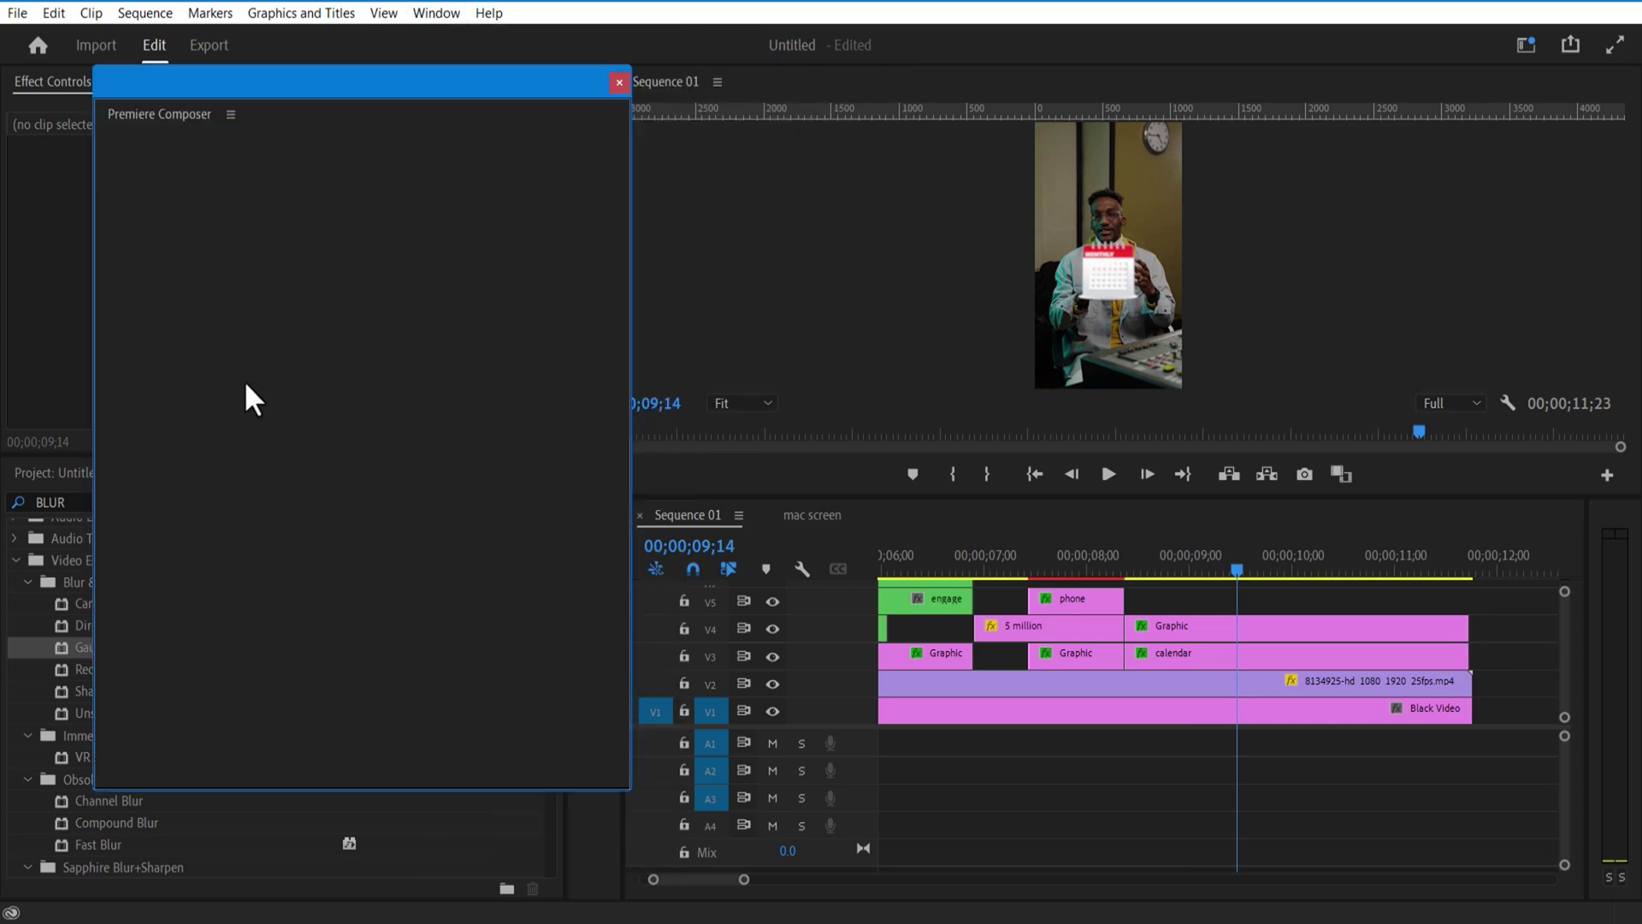
pyautogui.click(385, 227)
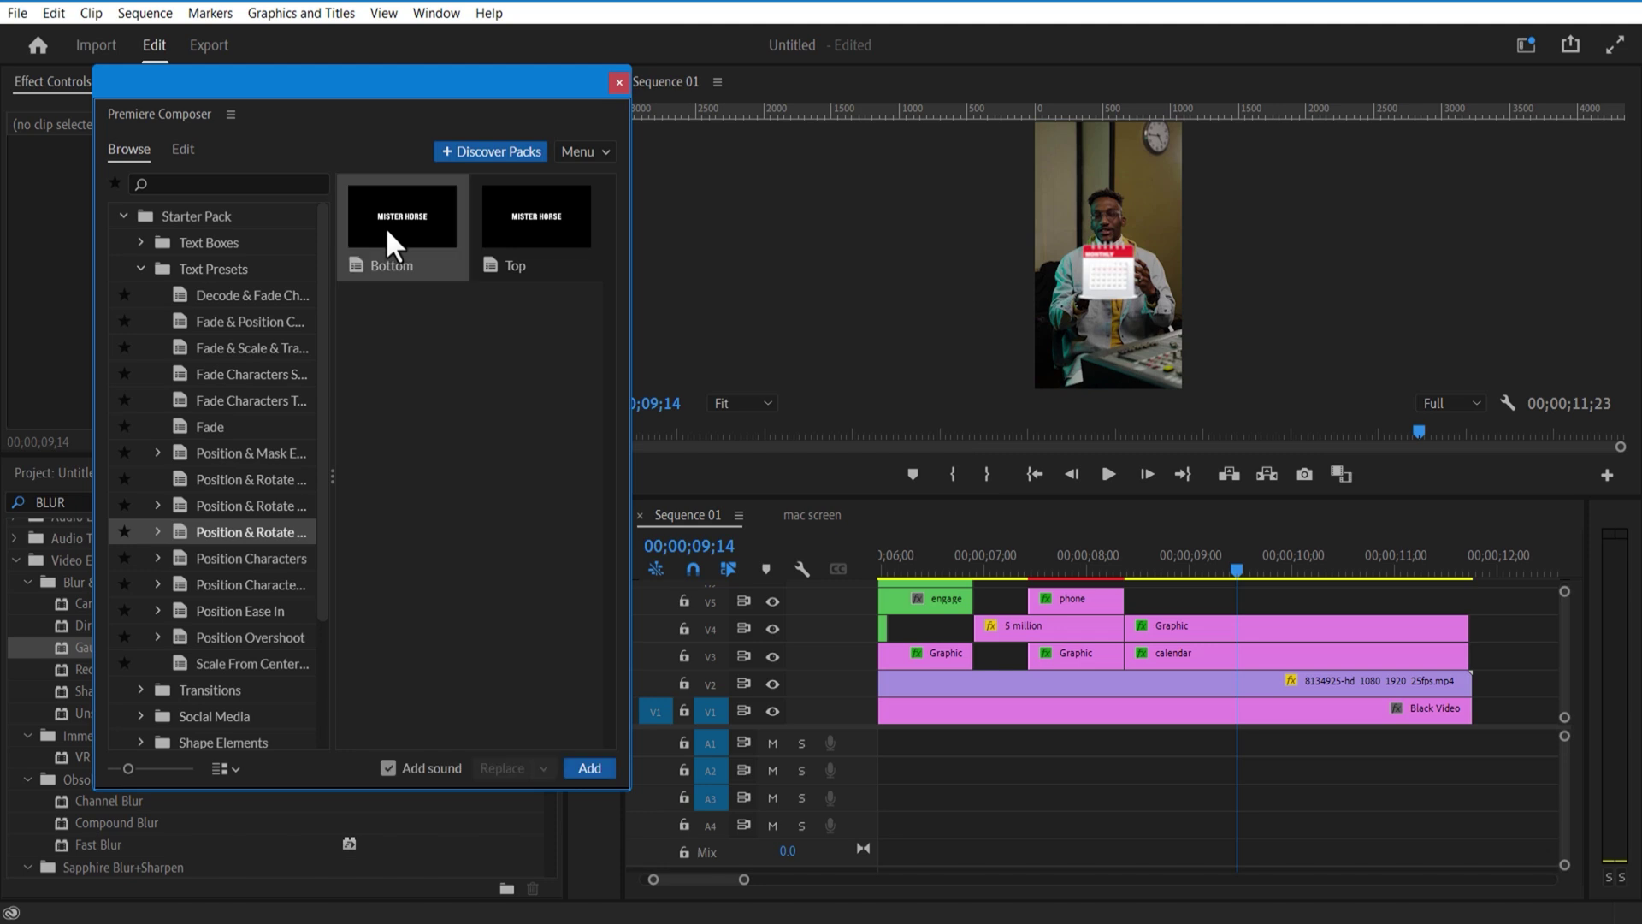
pyautogui.click(590, 768)
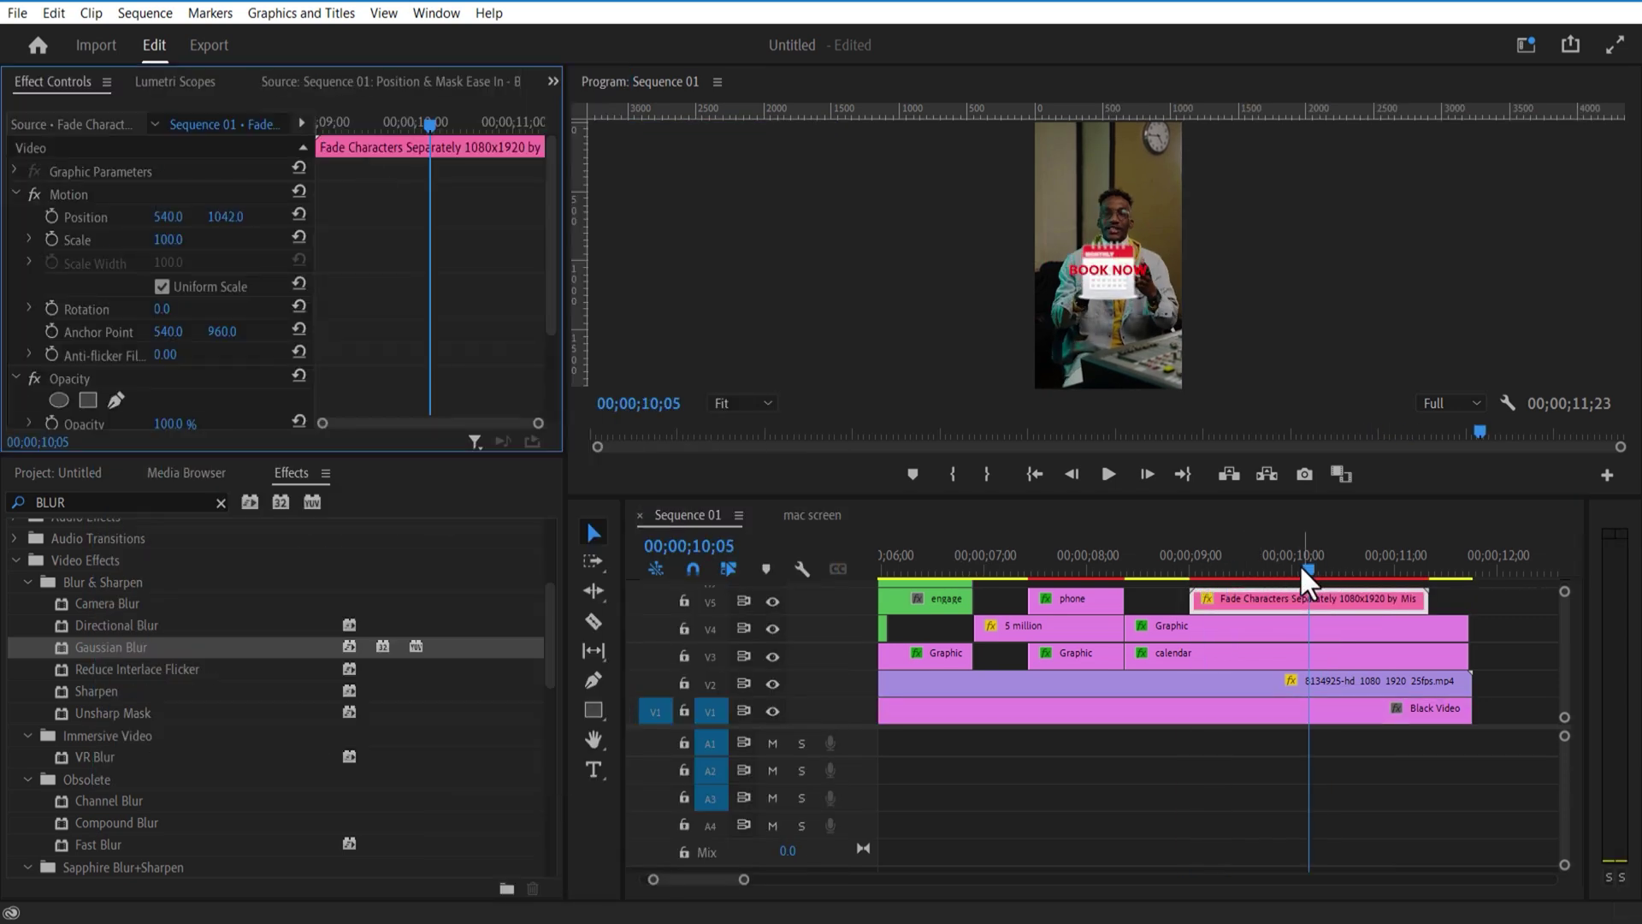
# - Split the BOOK NOW title, line graphic and calendar clips at 00;00;10;09 and delete the parts after the cut
pyautogui.press('Right')
pyautogui.press('Right')
pyautogui.press('Right')
pyautogui.press('Right')
pyautogui.press('c')
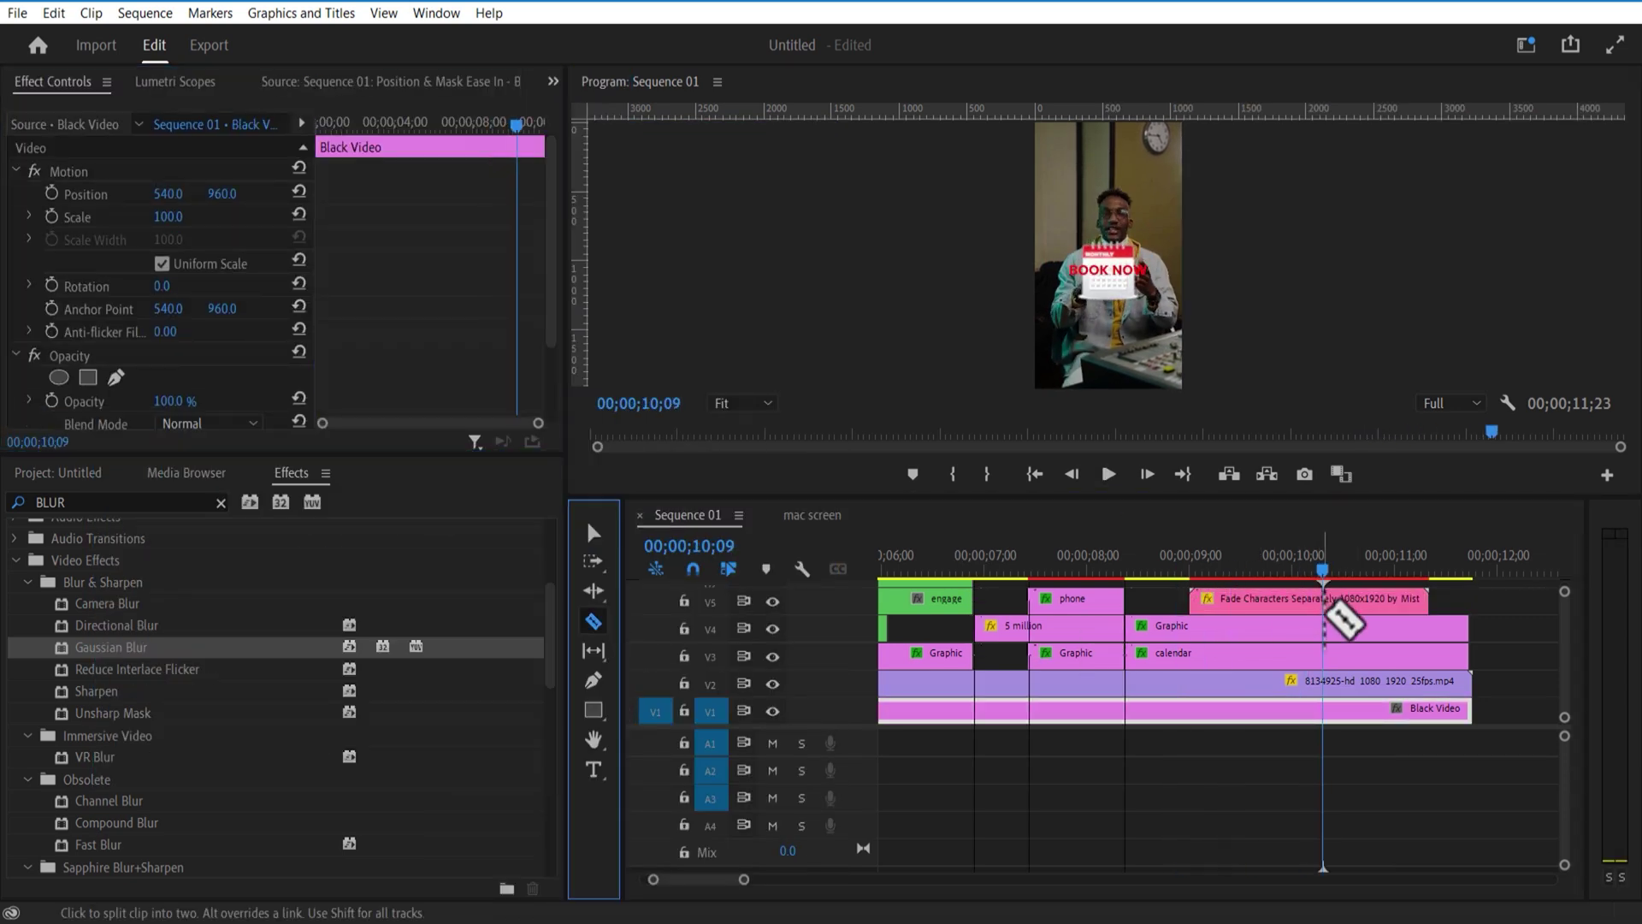
pyautogui.keyDown('shift'); pyautogui.click(1345, 620); pyautogui.keyUp('shift')
pyautogui.press('v')
pyautogui.moveTo(1440, 660); pyautogui.dragTo(1356, 616)
pyautogui.press('Delete')
# - Keyframe the positions of the BOOK NOW title and the calendar from 00;00;10;03 so both drop below the frame
pyautogui.click(1257, 599)
pyautogui.press('Left')
pyautogui.press('Left')
pyautogui.press('Left')
pyautogui.press('Left')
pyautogui.press('Left')
pyautogui.press('Left')
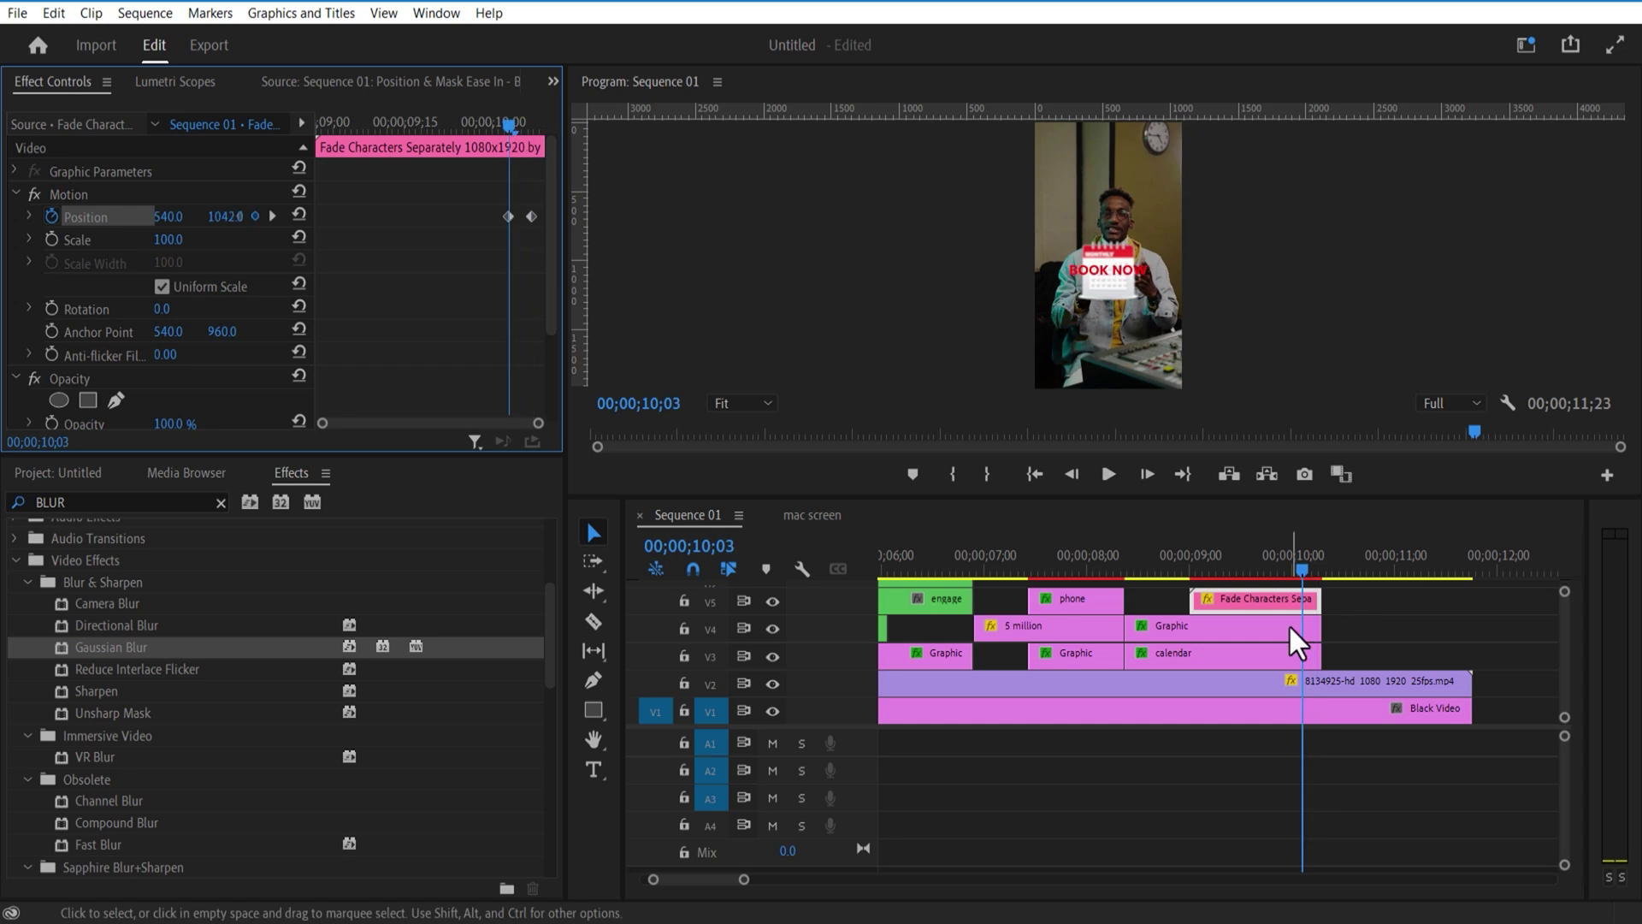
pyautogui.moveTo(511, 126); pyautogui.dragTo(527, 135)
pyautogui.click(1309, 572)
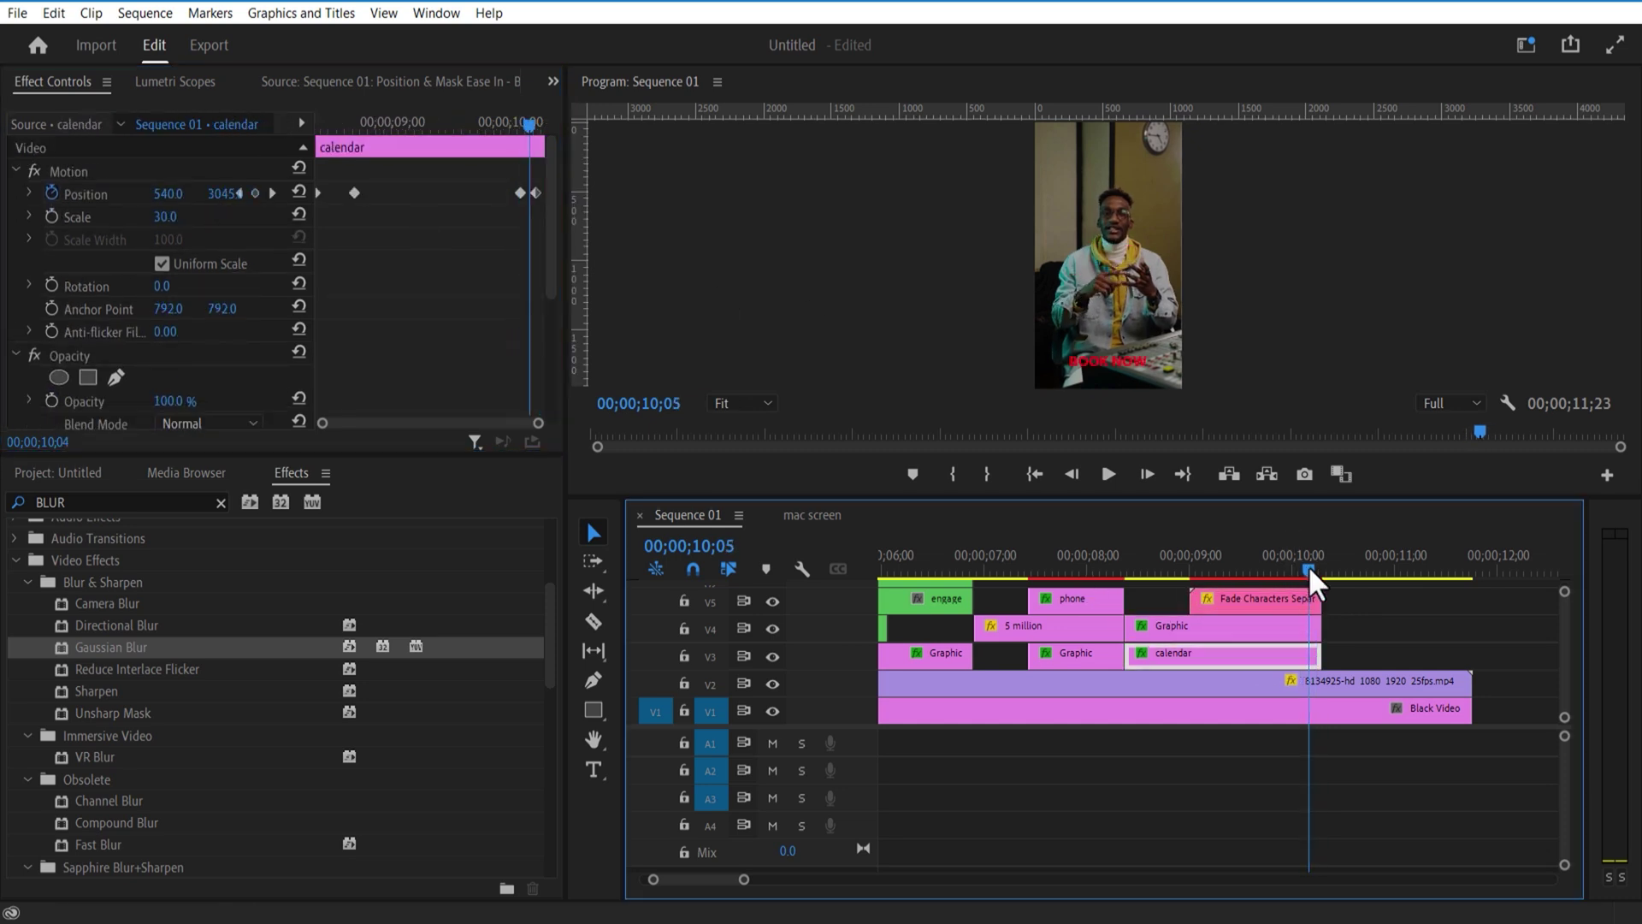
# - Retime the BOOK NOW title's final position keyframe, Y 2357, to 00;00;10;05
pyautogui.click(1288, 599)
pyautogui.click(518, 158)
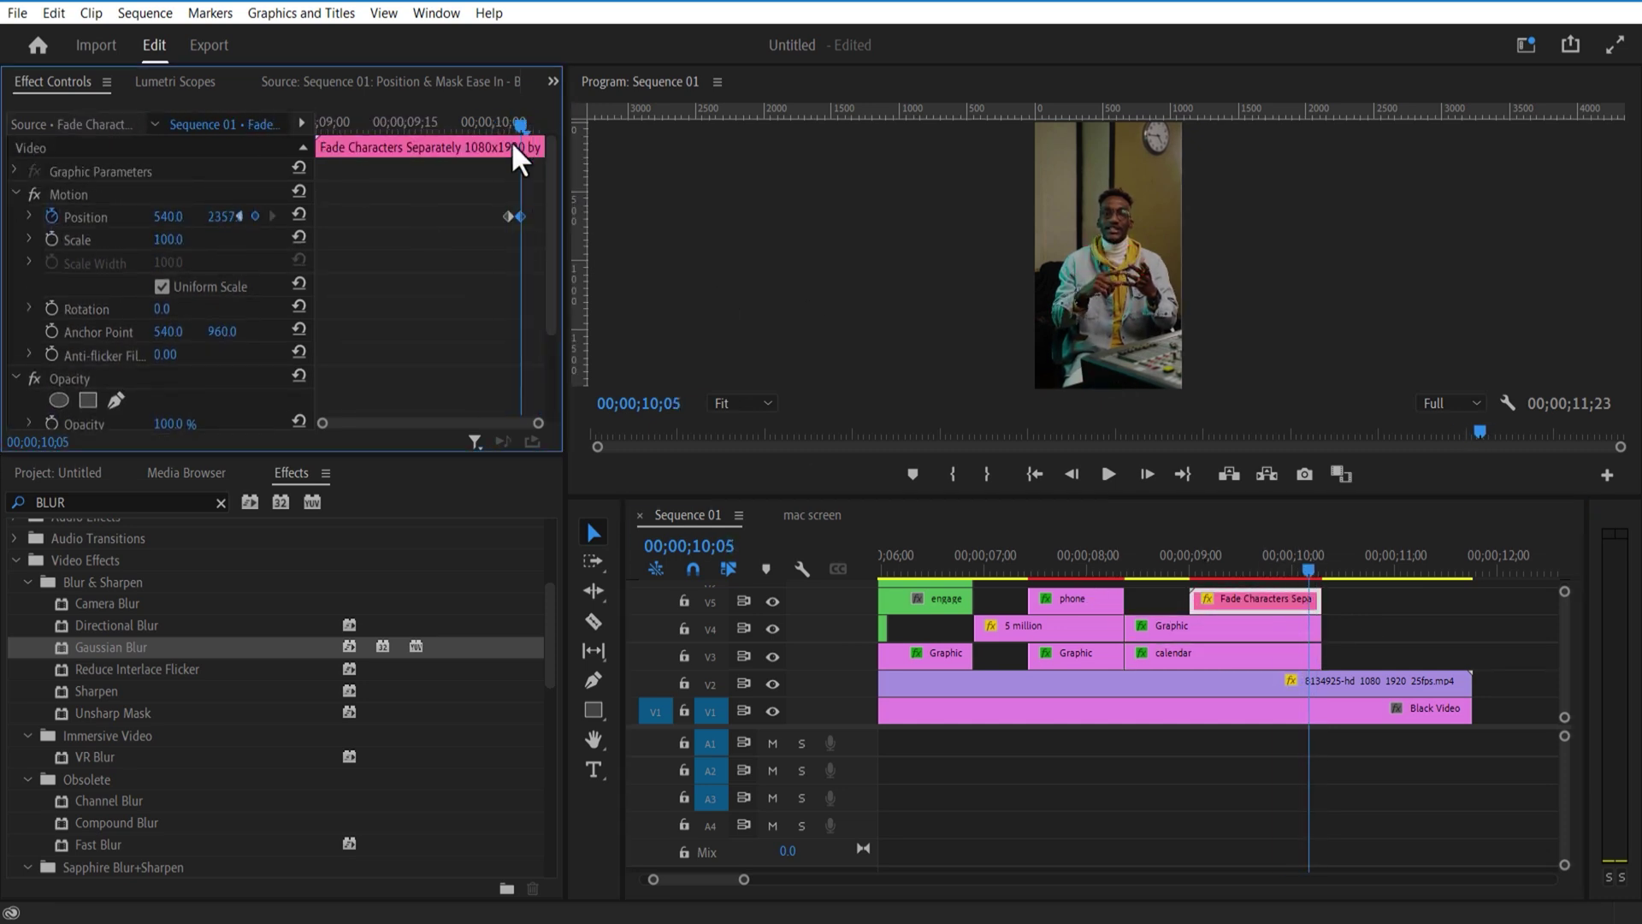
# - Copy the mac screen clip on V3 to start at 00;00;10;09, right after the calendar clip
pyautogui.press('Right')
pyautogui.press('Right')
pyautogui.press('Right')
pyautogui.press('Right')
pyautogui.click(996, 710)
pyautogui.press('-')
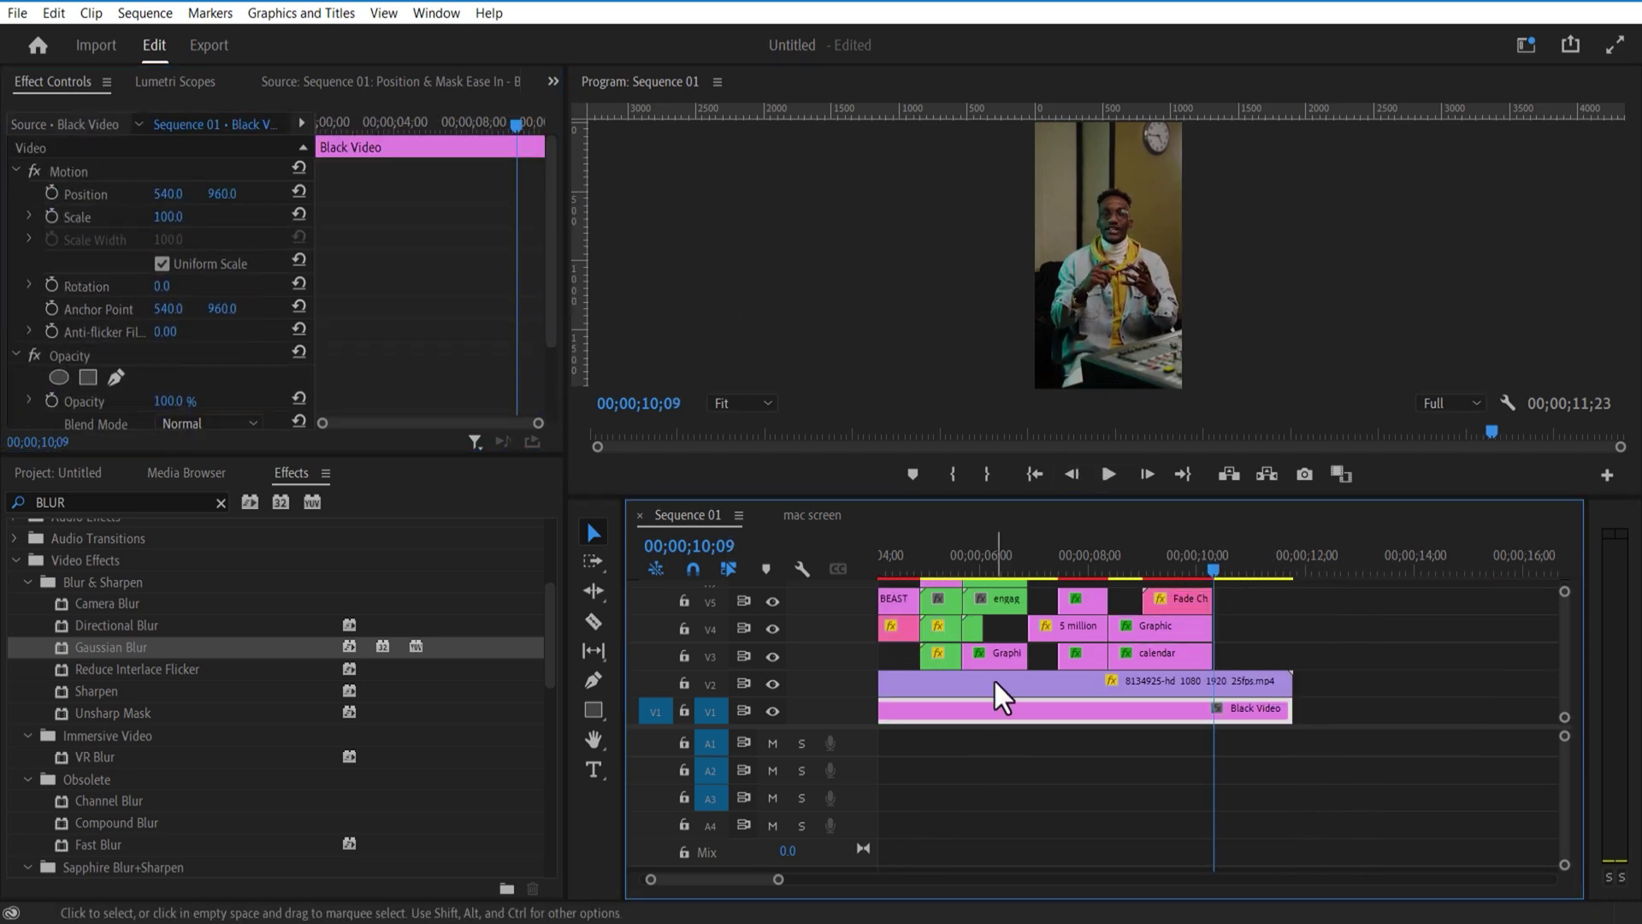
pyautogui.click(947, 662)
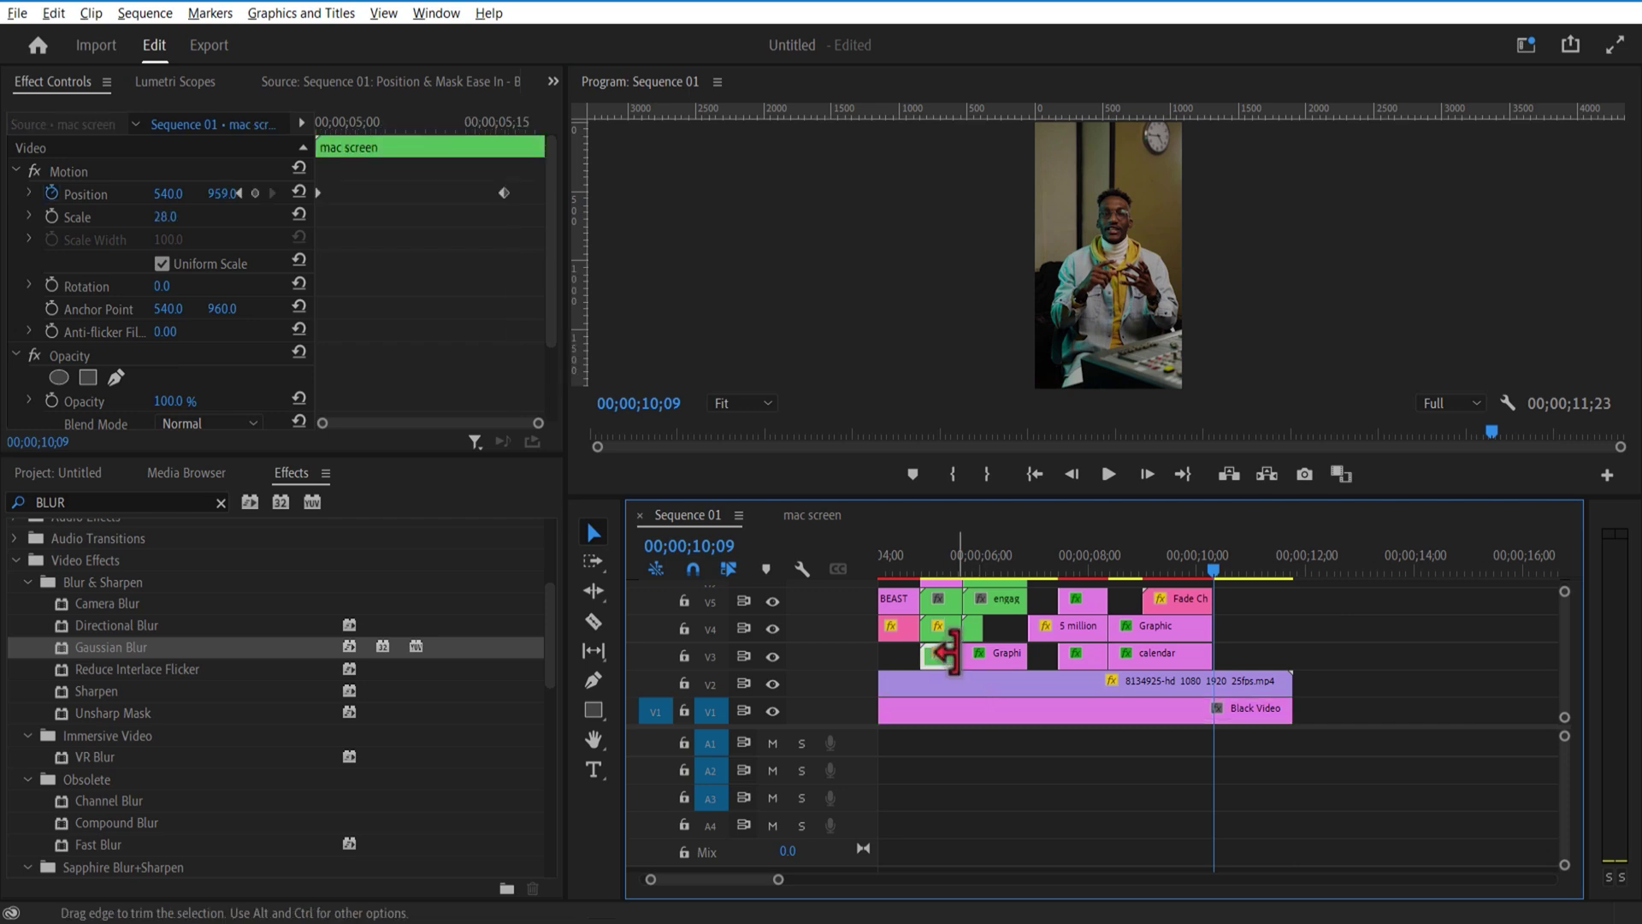
pyautogui.moveTo(940, 656); pyautogui.dragTo(1240, 657)
pyautogui.moveTo(1232, 575); pyautogui.dragTo(1241, 578)
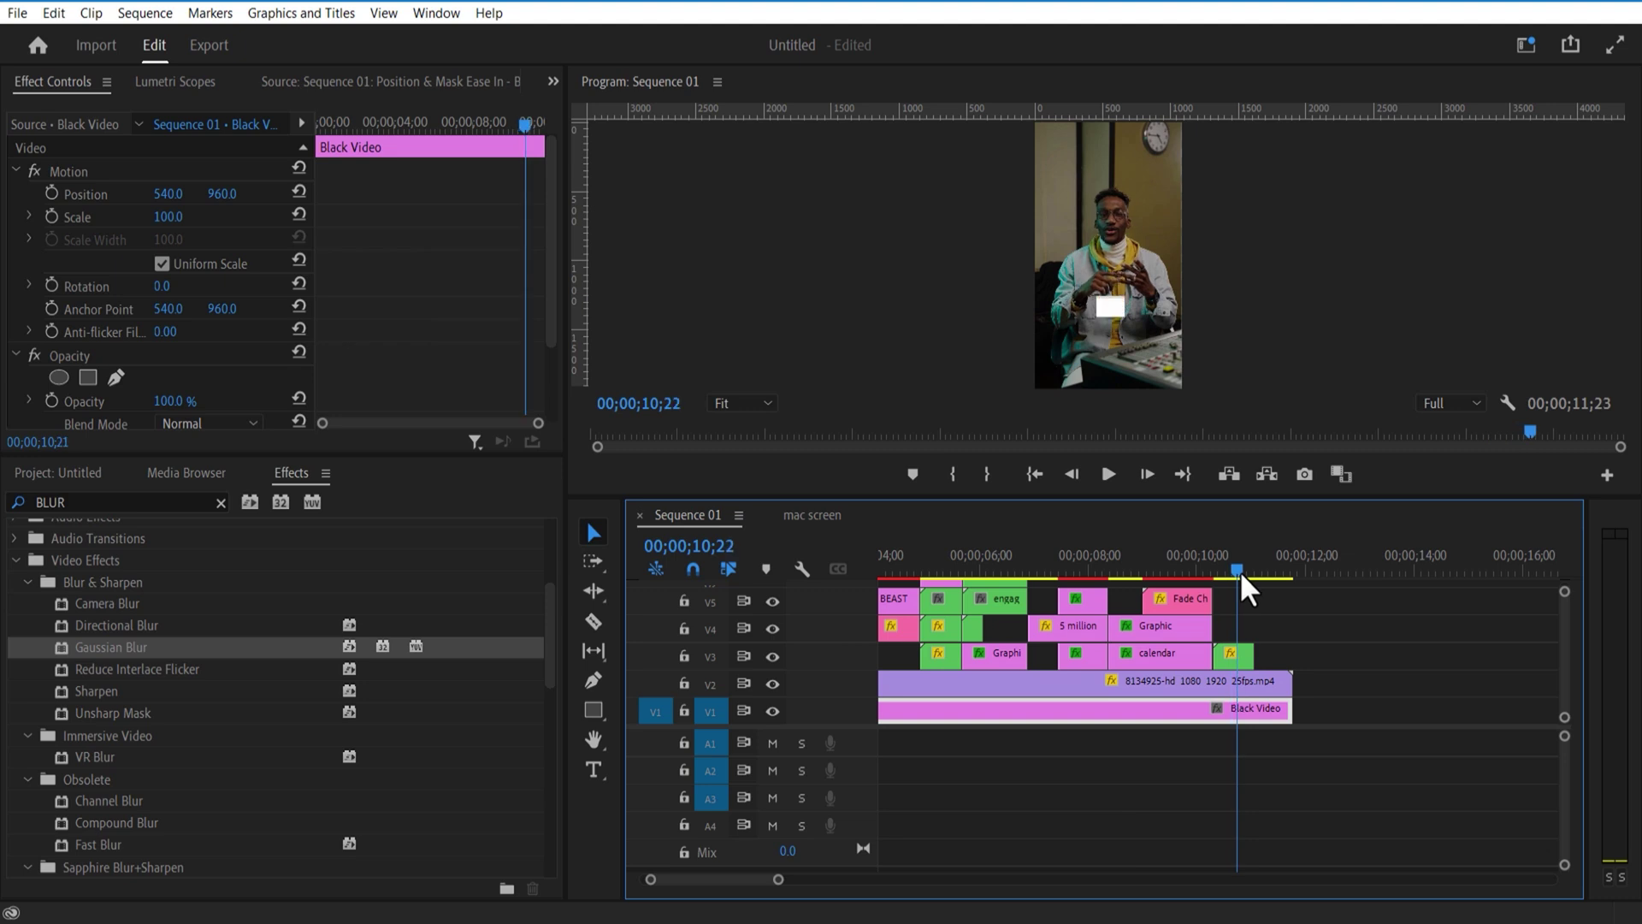
# - Retime the copied mac screen's final position keyframe to 00;00;10;14 and set its X position to 471 and scale to 85
pyautogui.click(1233, 656)
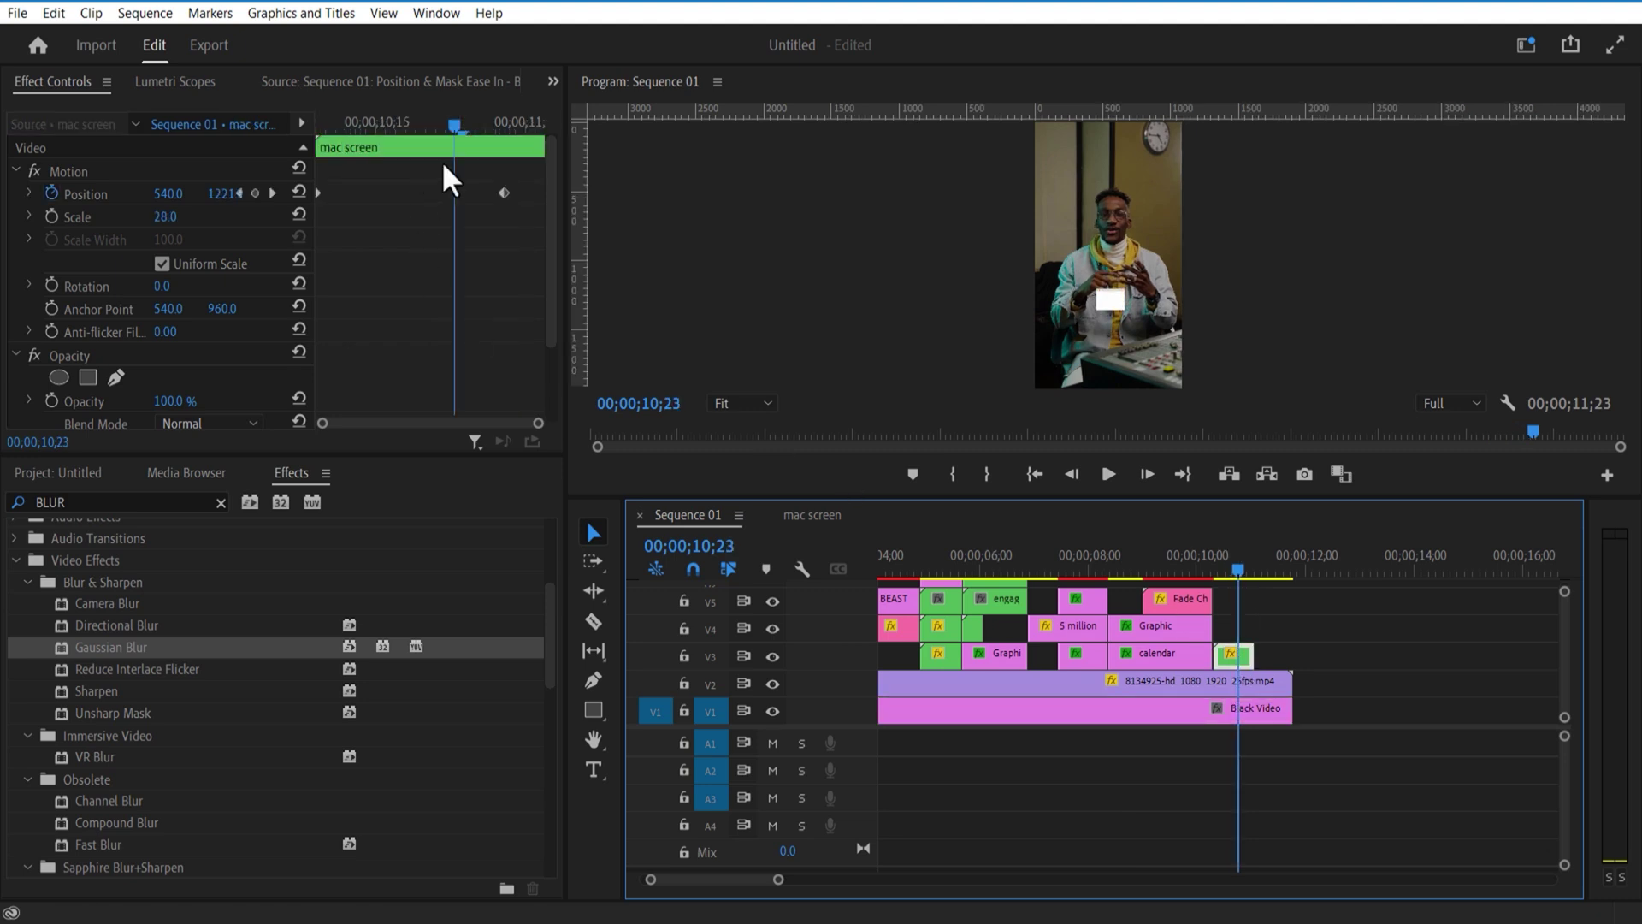
pyautogui.moveTo(494, 177); pyautogui.dragTo(366, 153)
pyautogui.click(162, 171)
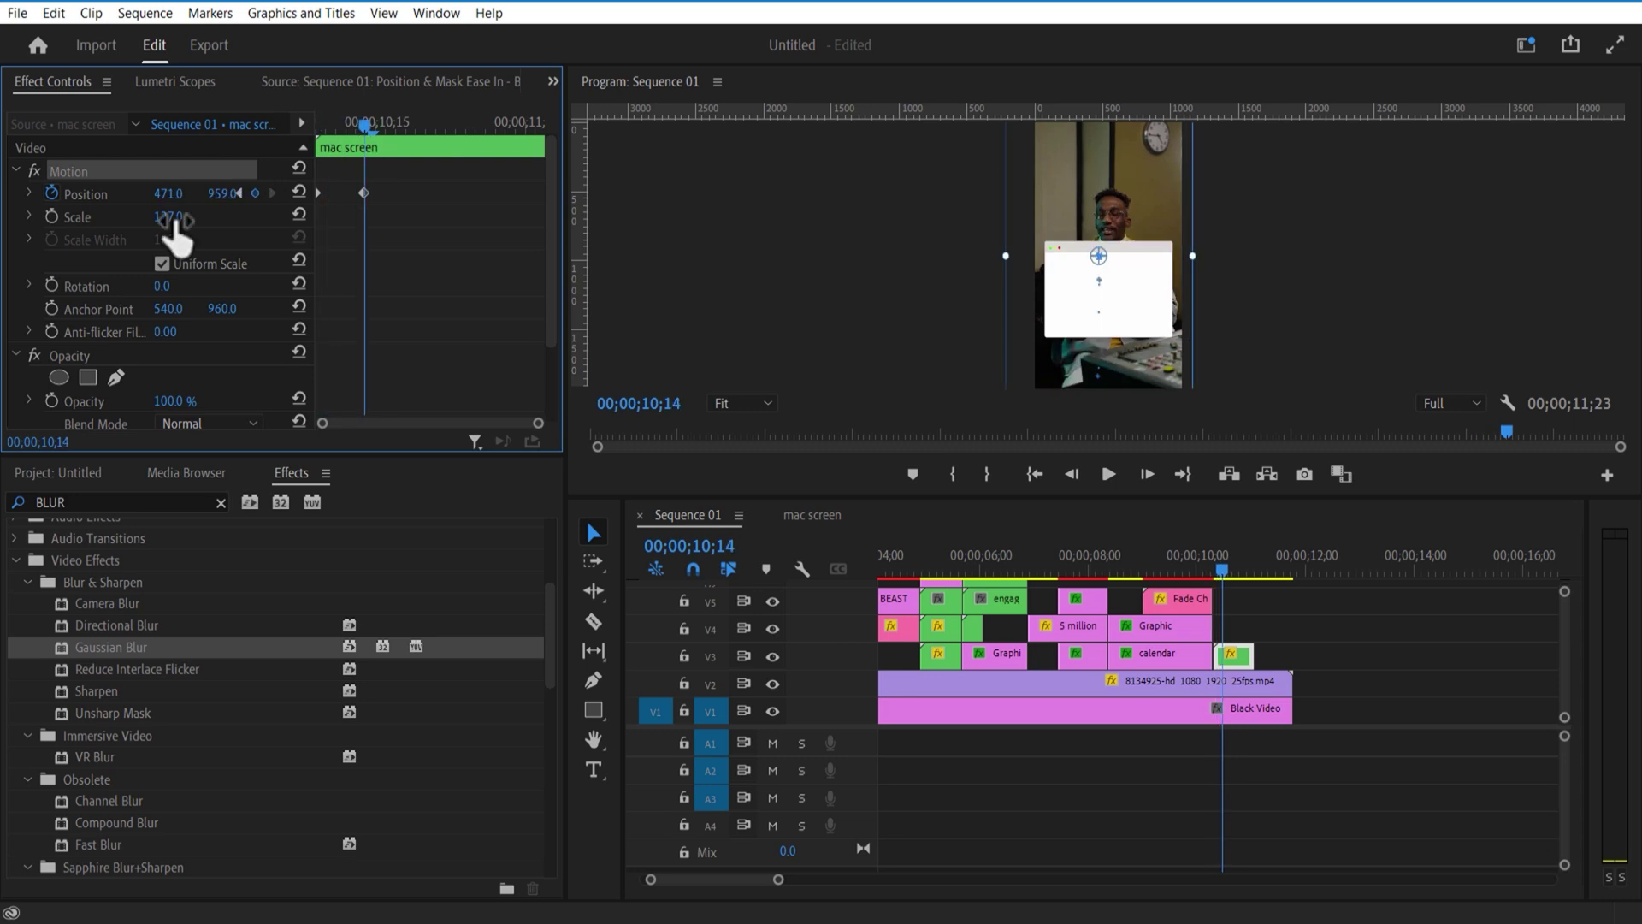
pyautogui.click(316, 146)
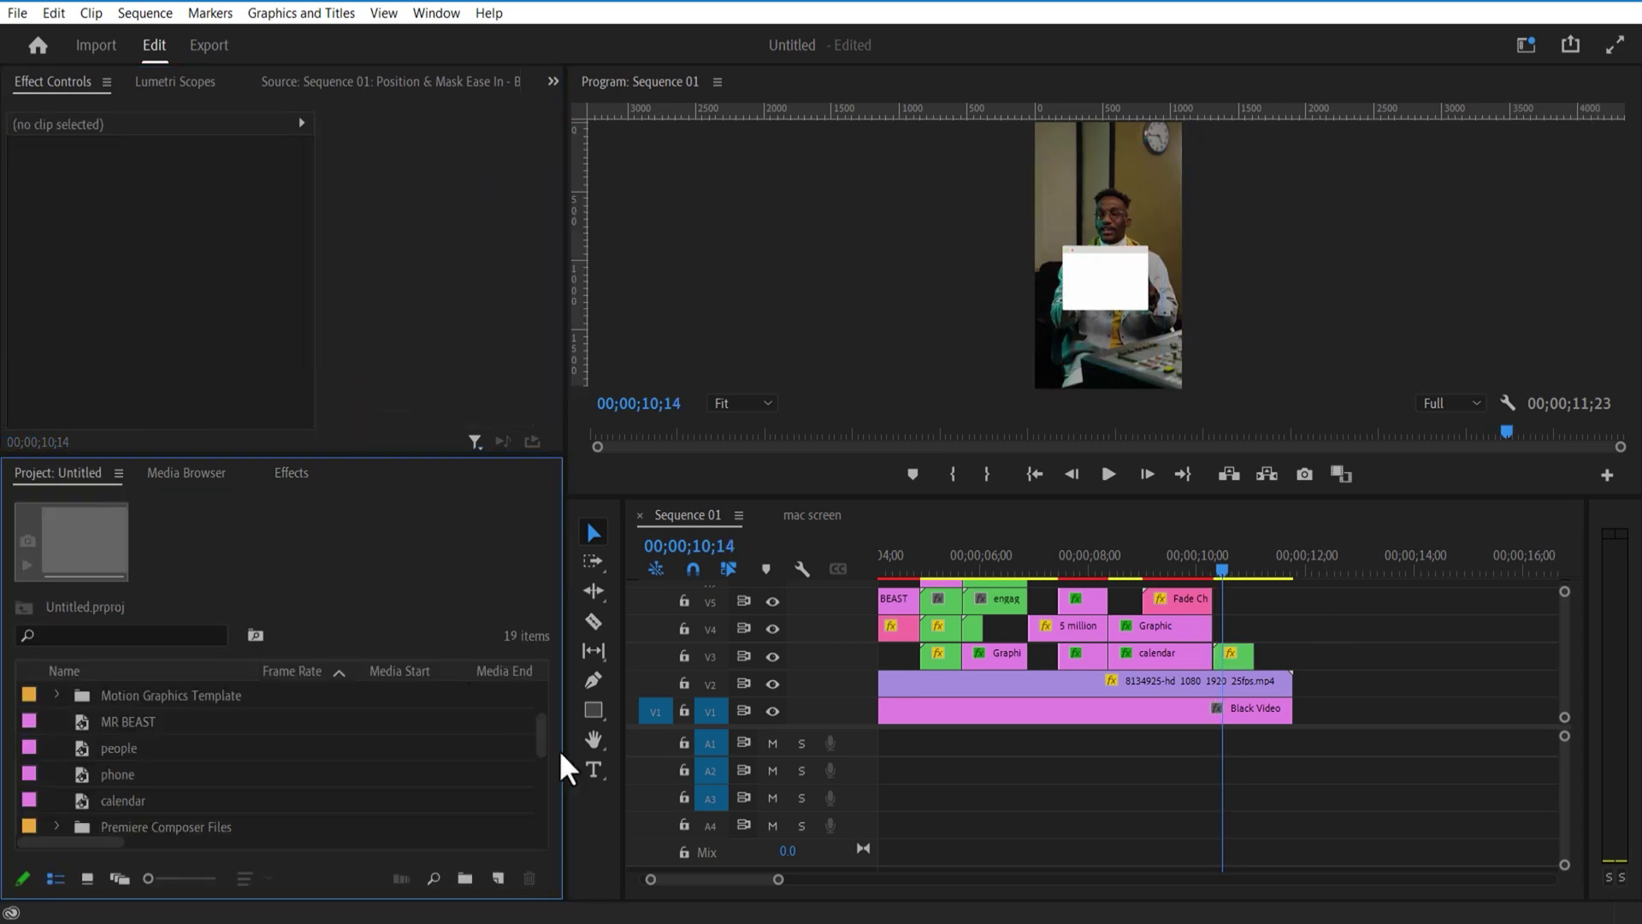
# - Add QUALITY OF AUDIENCE text inside the white window on V4 and place the 3D diamonds clip on V5 from 00;00;10;09
pyautogui.click(595, 769)
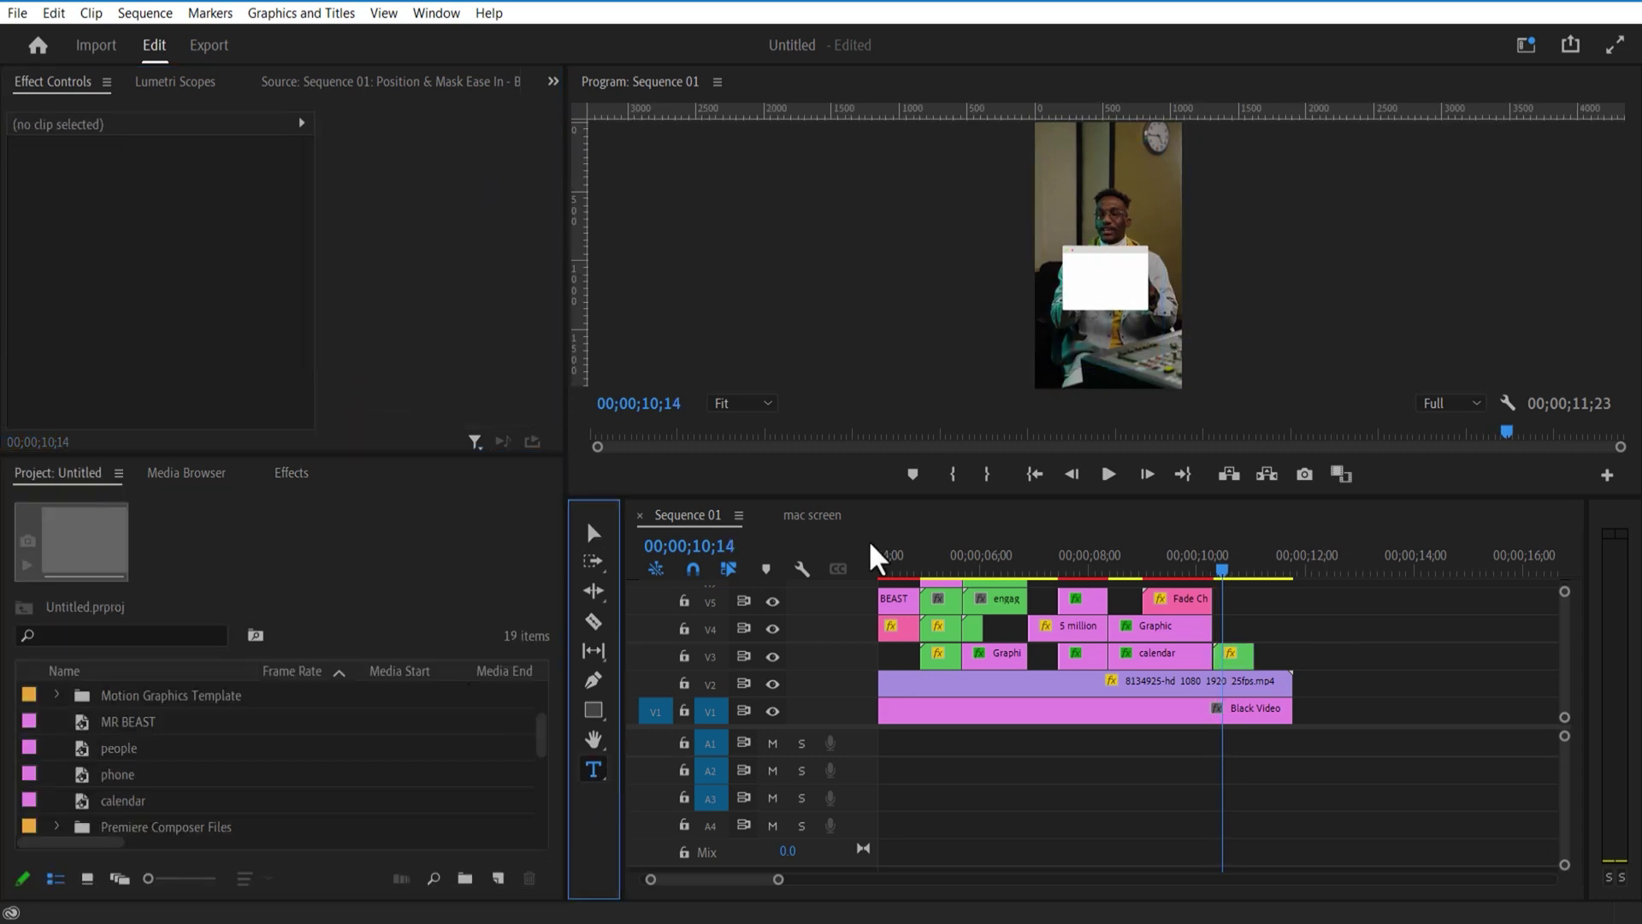
pyautogui.click(1098, 180)
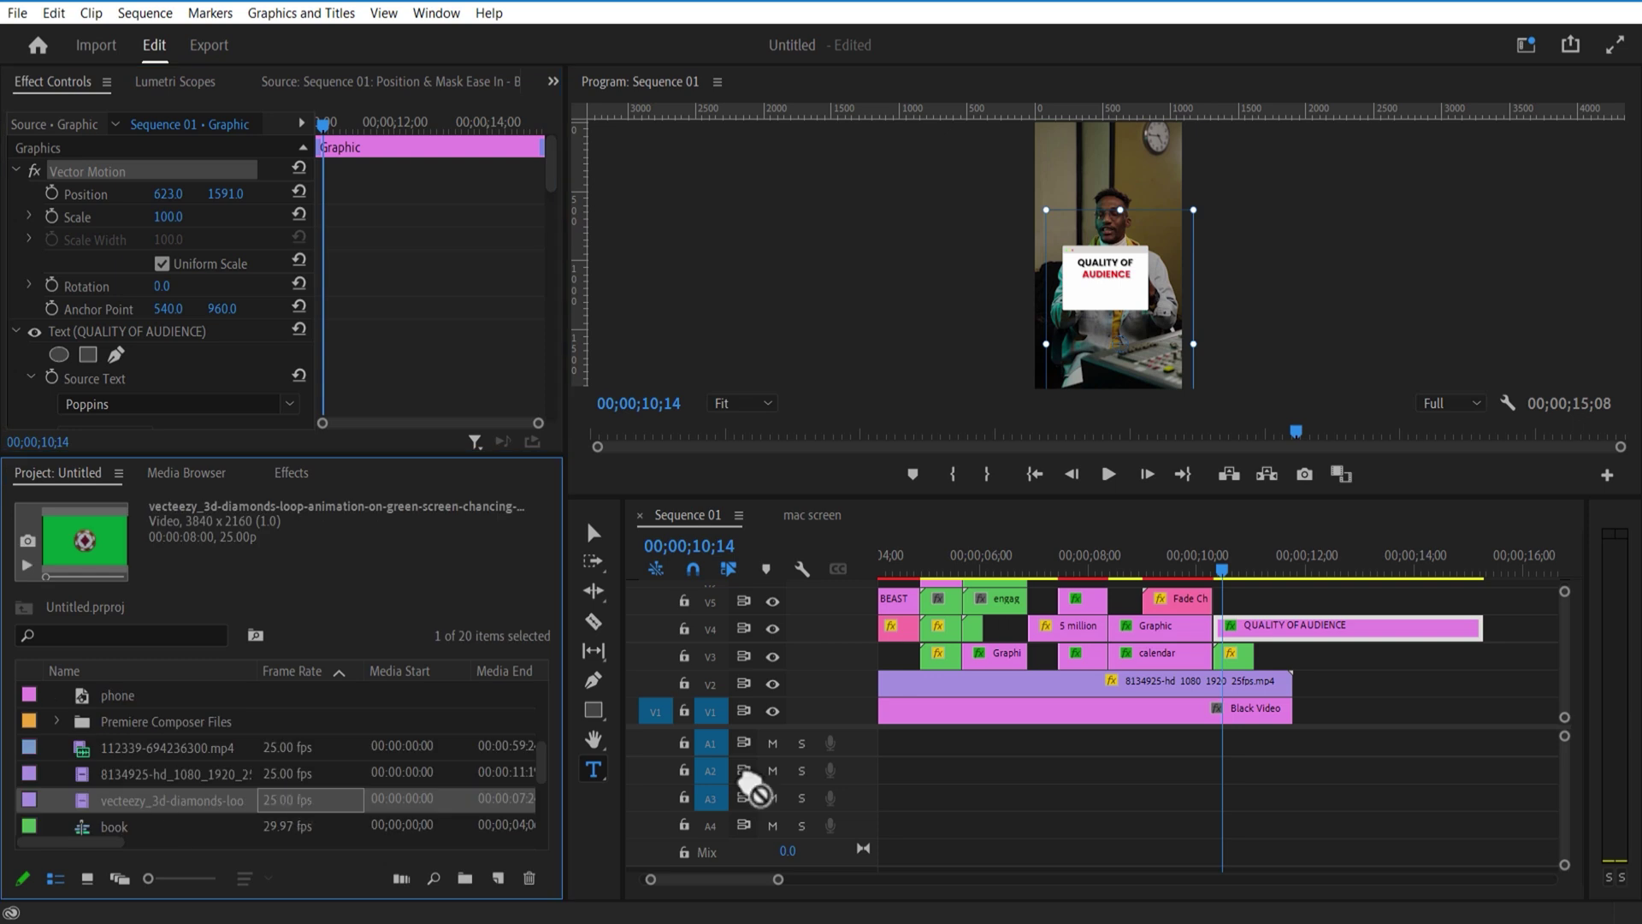
pyautogui.moveTo(744, 781); pyautogui.dragTo(1231, 601)
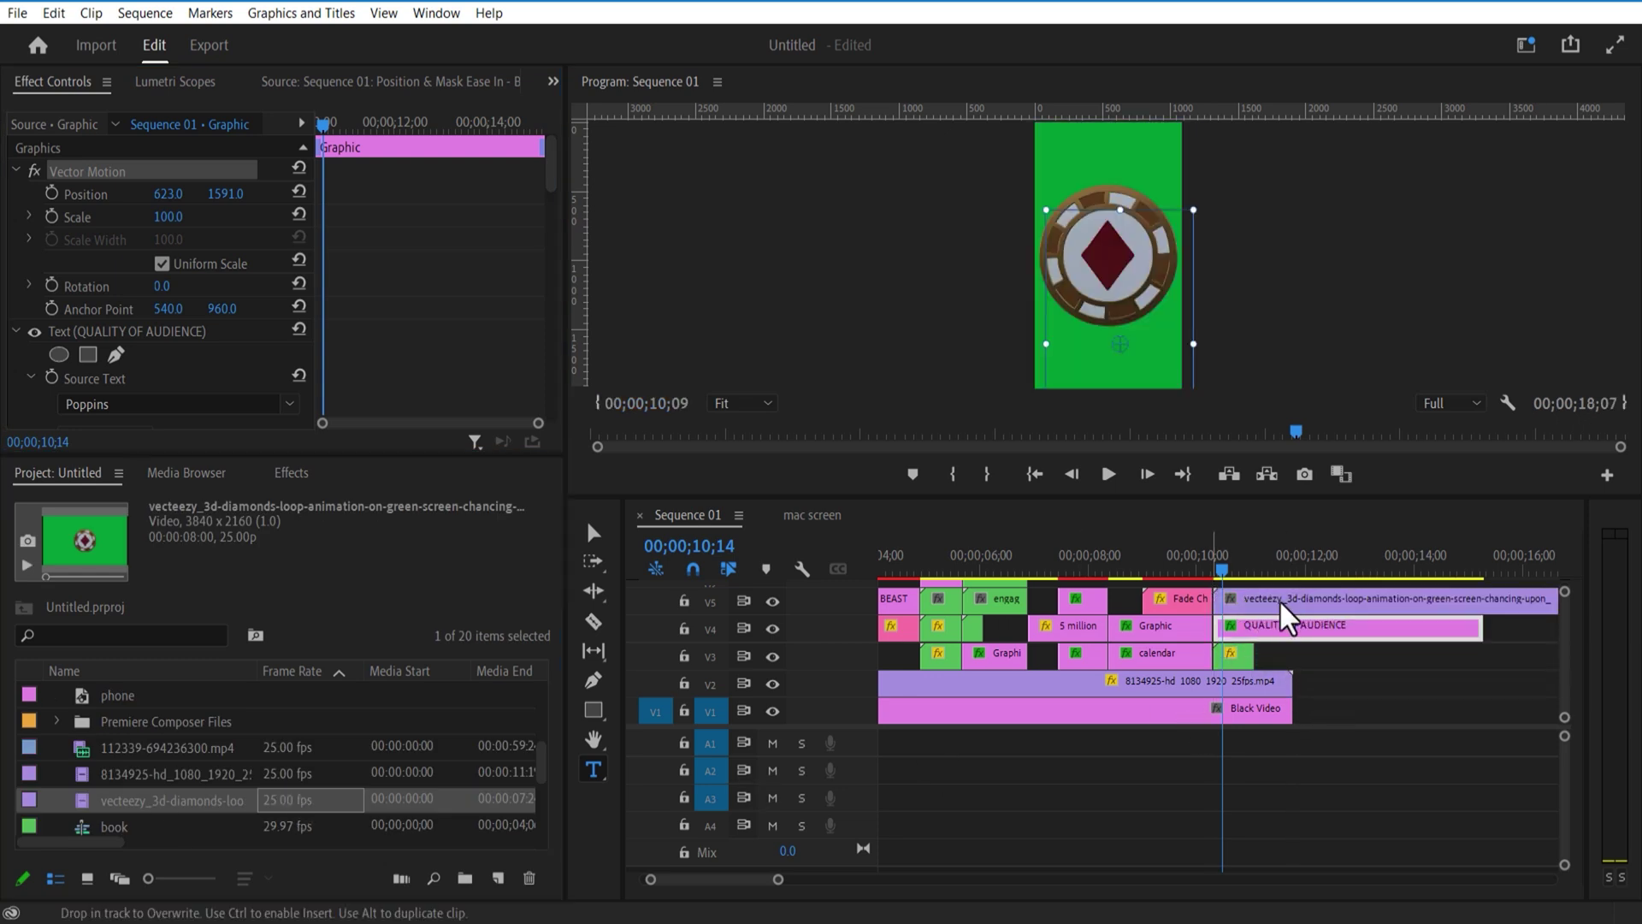
# - Apply Ultra Key to the diamonds clip and sample its green background as the key color
pyautogui.rightClick(1283, 606)
pyautogui.click(291, 472)
pyautogui.click(120, 502)
pyautogui.write('ULTRA')
pyautogui.moveTo(99, 661); pyautogui.dragTo(1242, 610)
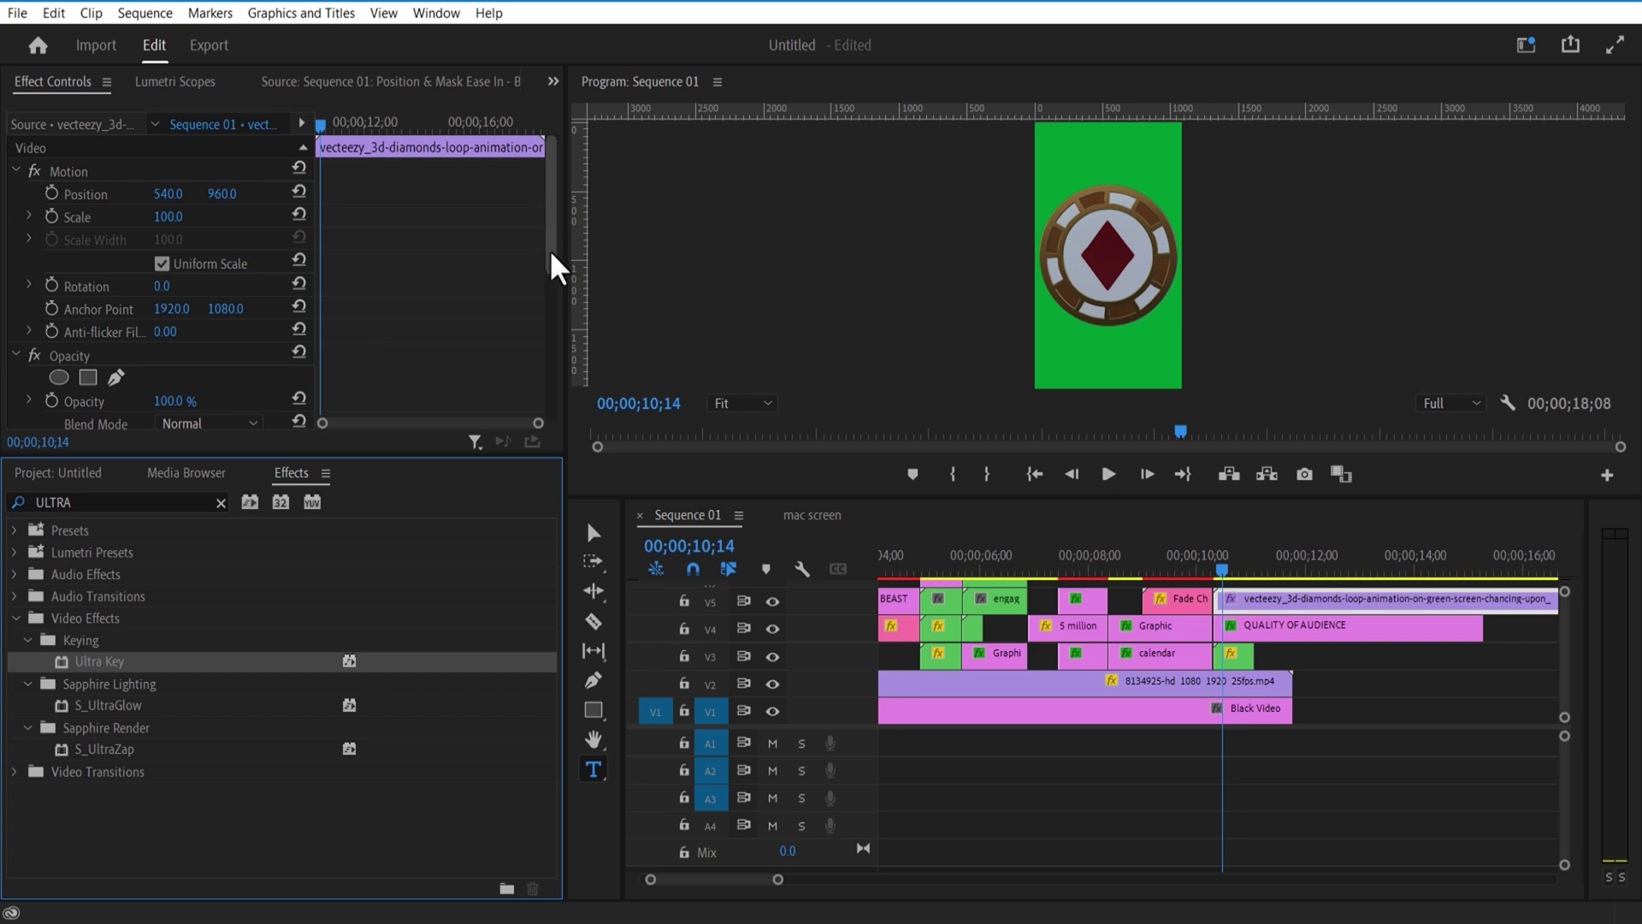
pyautogui.moveTo(554, 264); pyautogui.dragTo(551, 336)
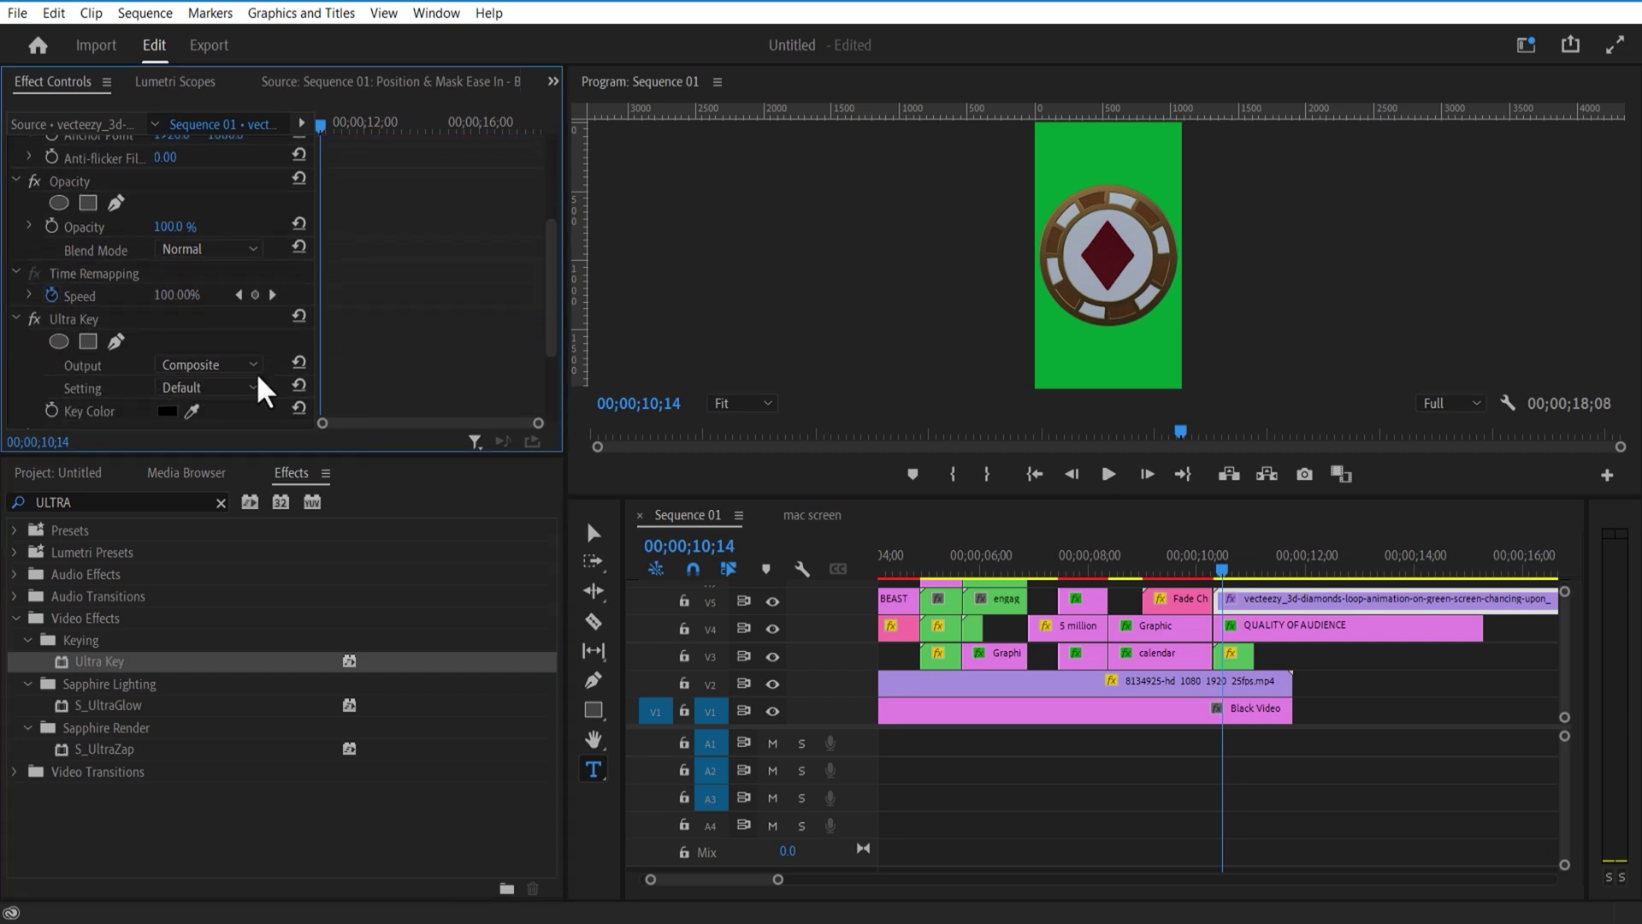
pyautogui.click(1060, 173)
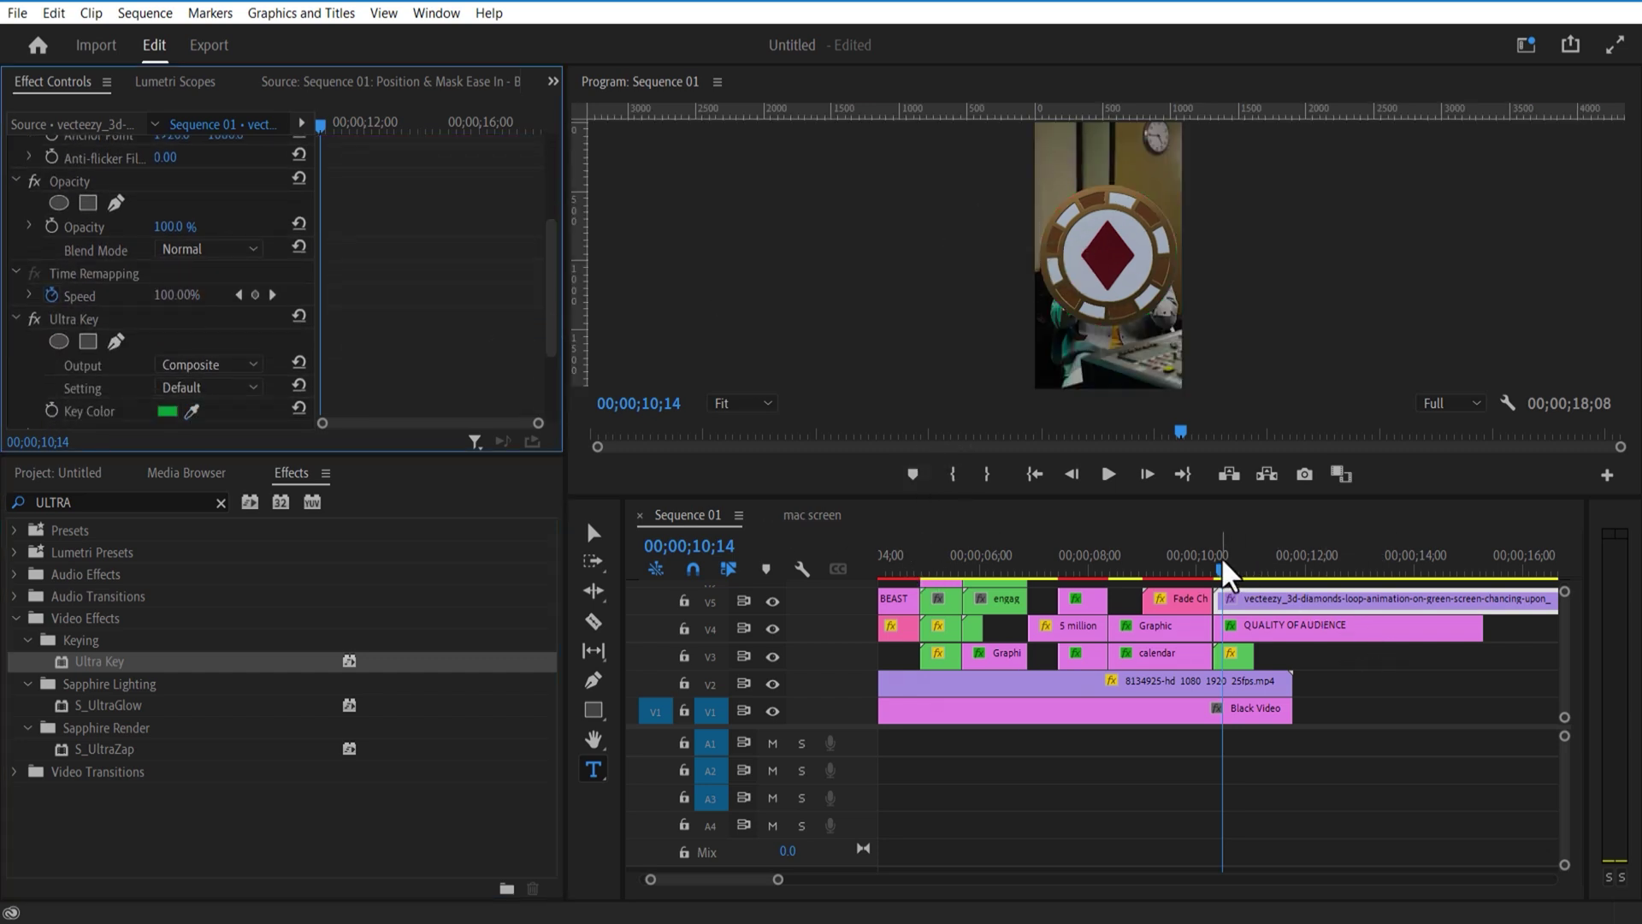
# - Scale the diamonds clip to 10 and keyframe it to rise with the text, starting at position 517, 2100 at 00;00;10;09
pyautogui.moveTo(1220, 557); pyautogui.dragTo(1341, 573)
pyautogui.press('=')
pyautogui.click(1255, 627)
pyautogui.click(224, 172)
pyautogui.click(1231, 598)
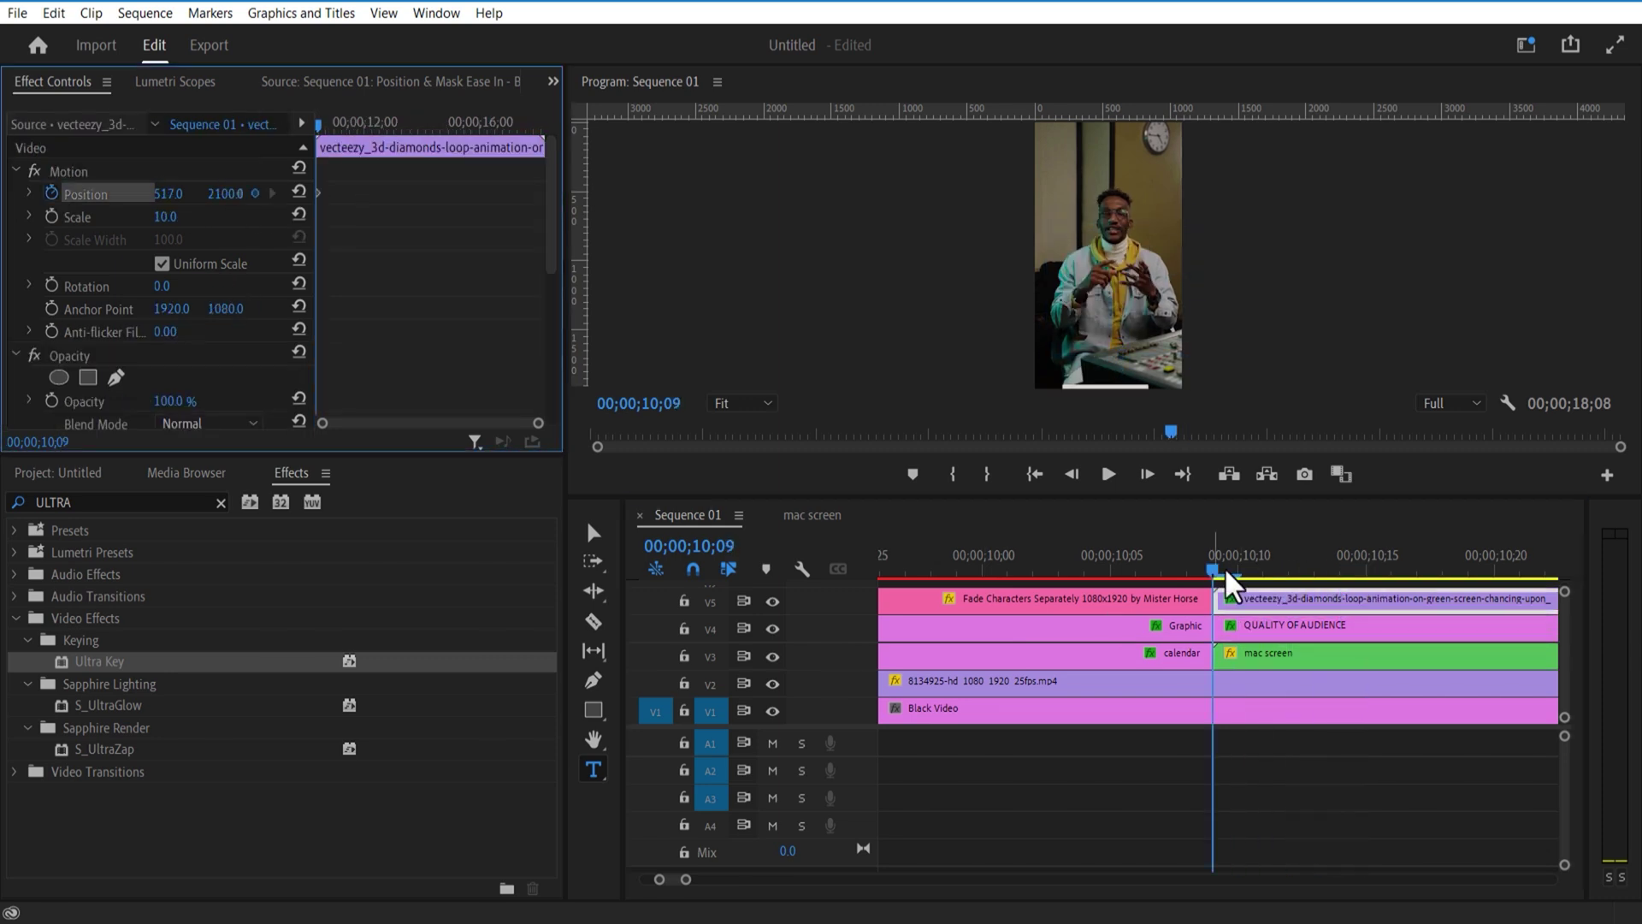
pyautogui.click(325, 171)
pyautogui.press('-')
# - Repeat the mac screen clip along V3 and extend V2 with a reversed copy of the footage cut at 00;00;10;09
pyautogui.click(593, 622)
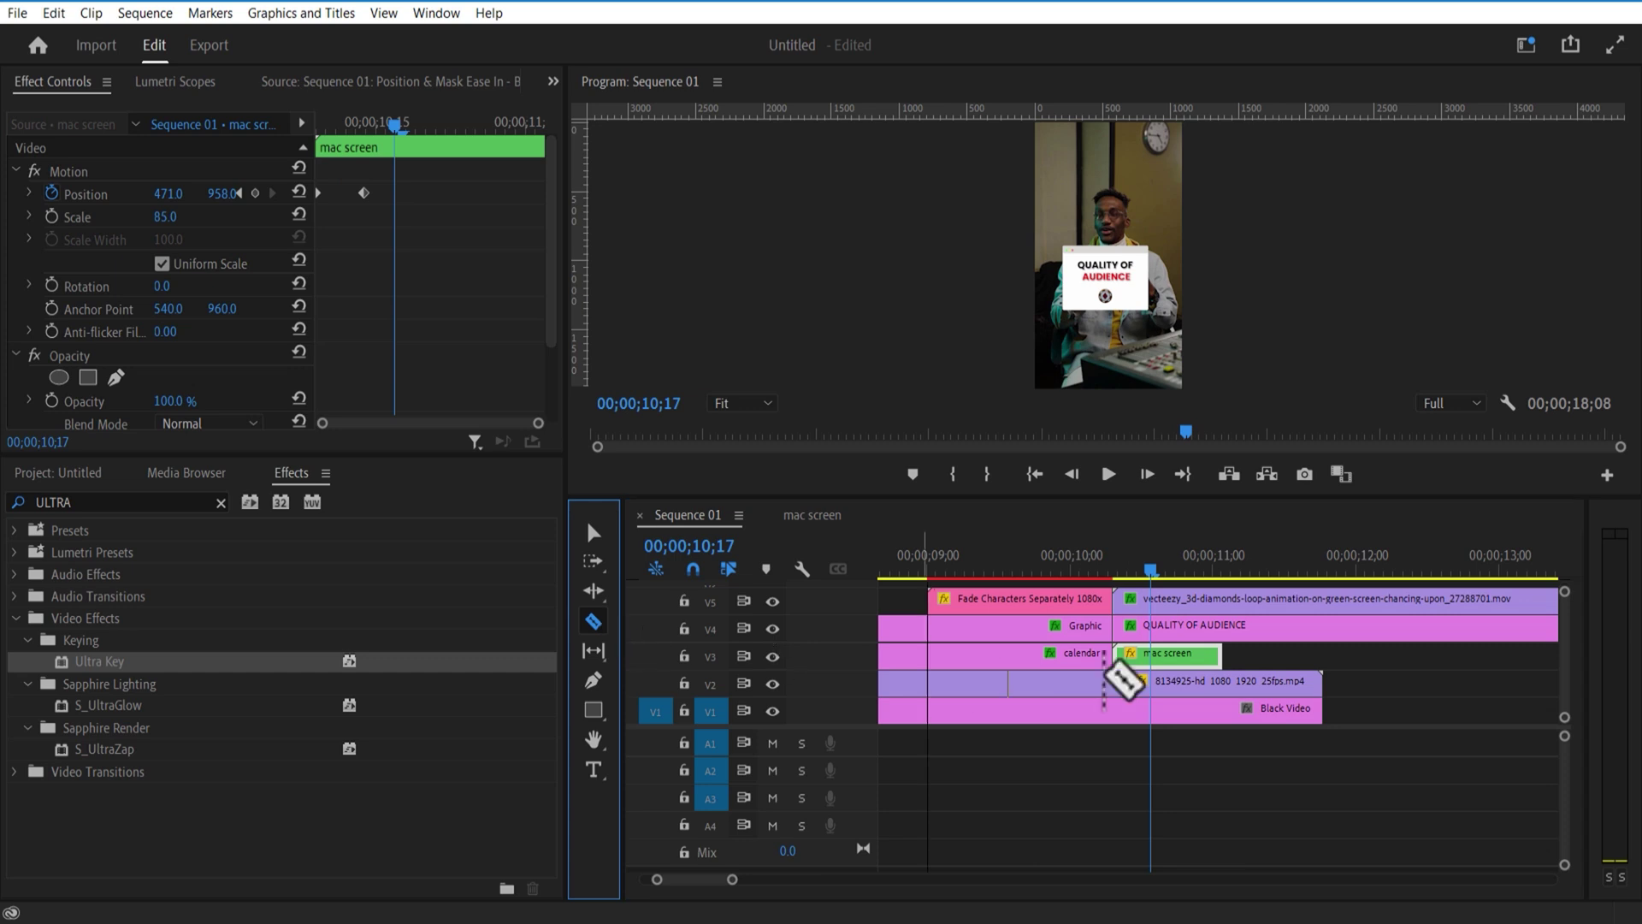
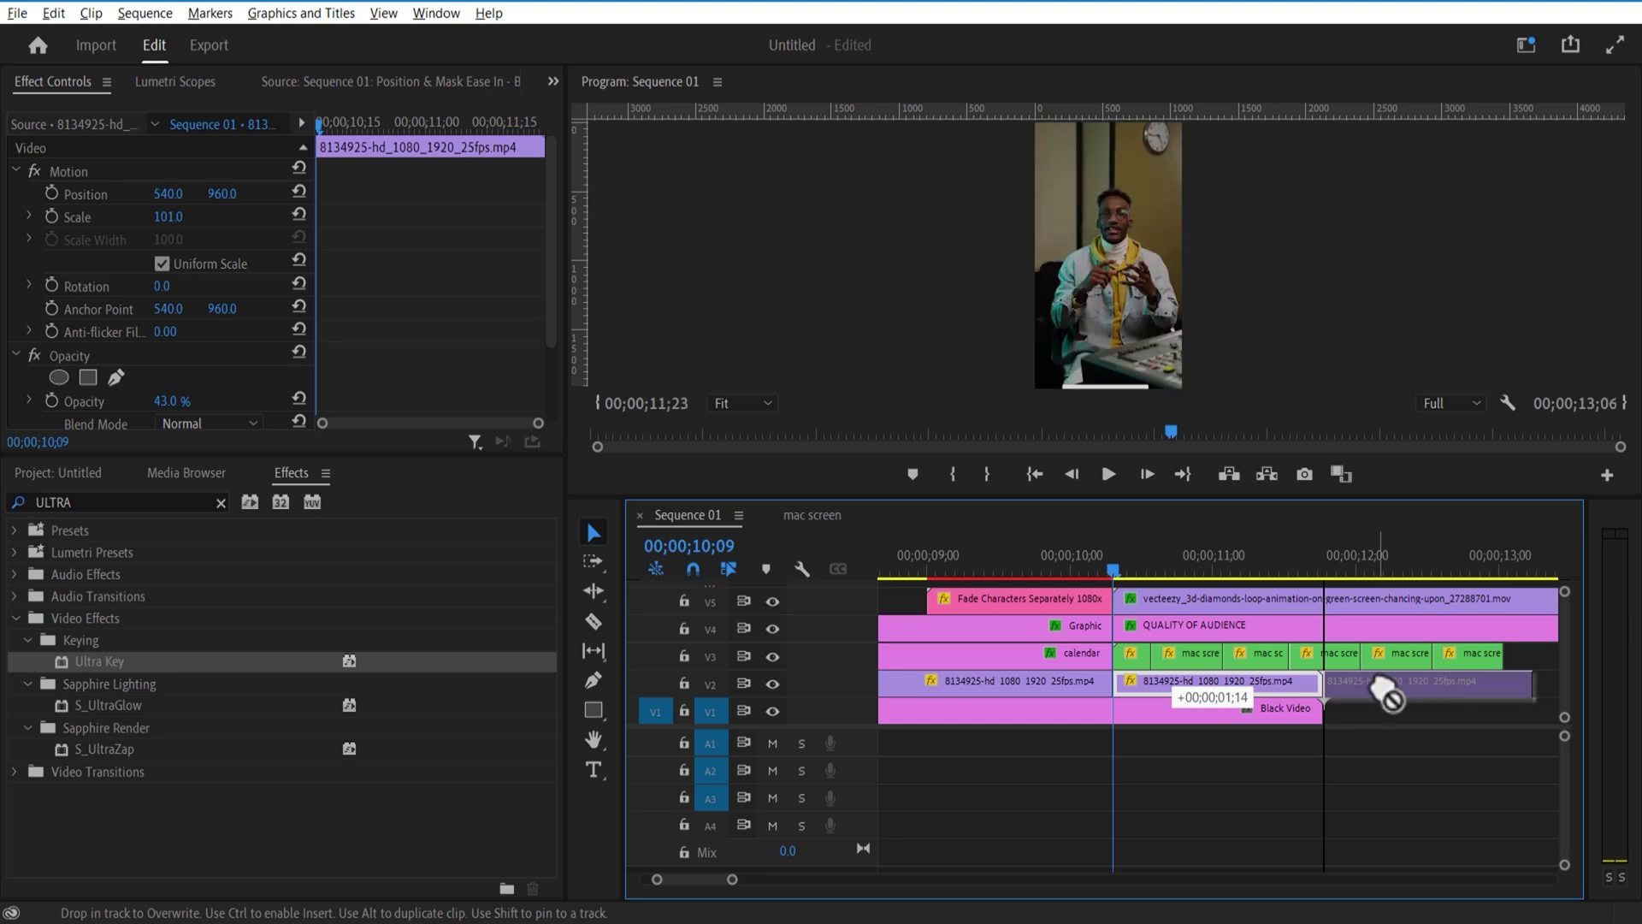
pyautogui.rightClick(1434, 694)
pyautogui.click(1408, 620)
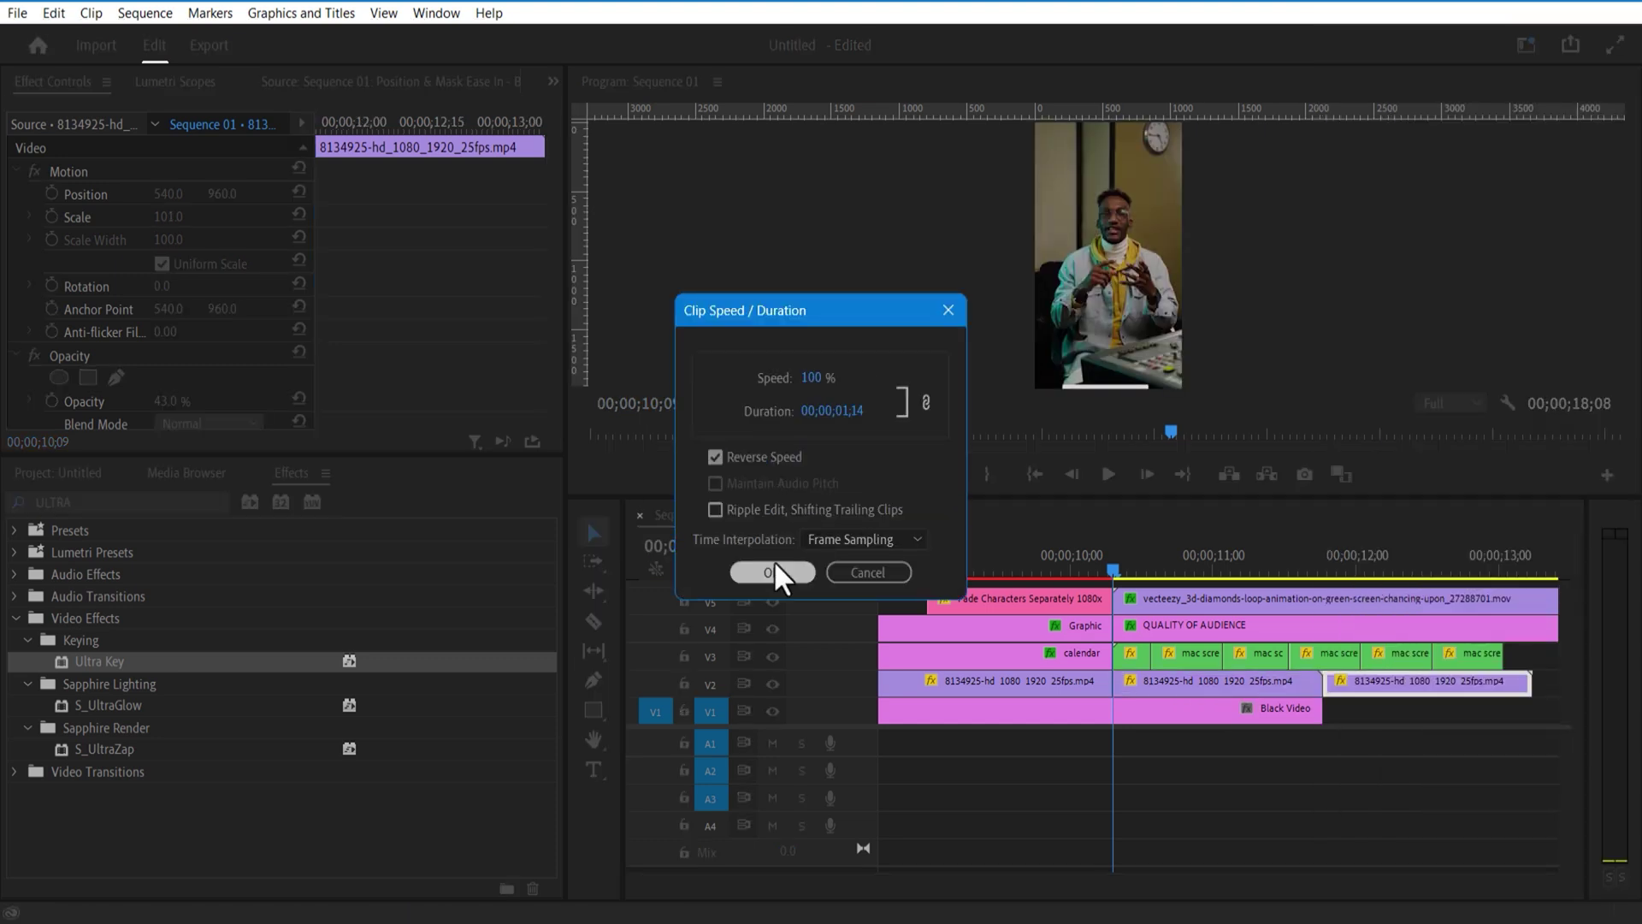
pyautogui.click(761, 571)
# - Nest the diamonds clip and the QUALITY OF AUDIENCE text as a sequence named 1ST
pyautogui.click(1146, 625)
pyautogui.click(1287, 566)
pyautogui.moveTo(1281, 610); pyautogui.dragTo(1286, 624)
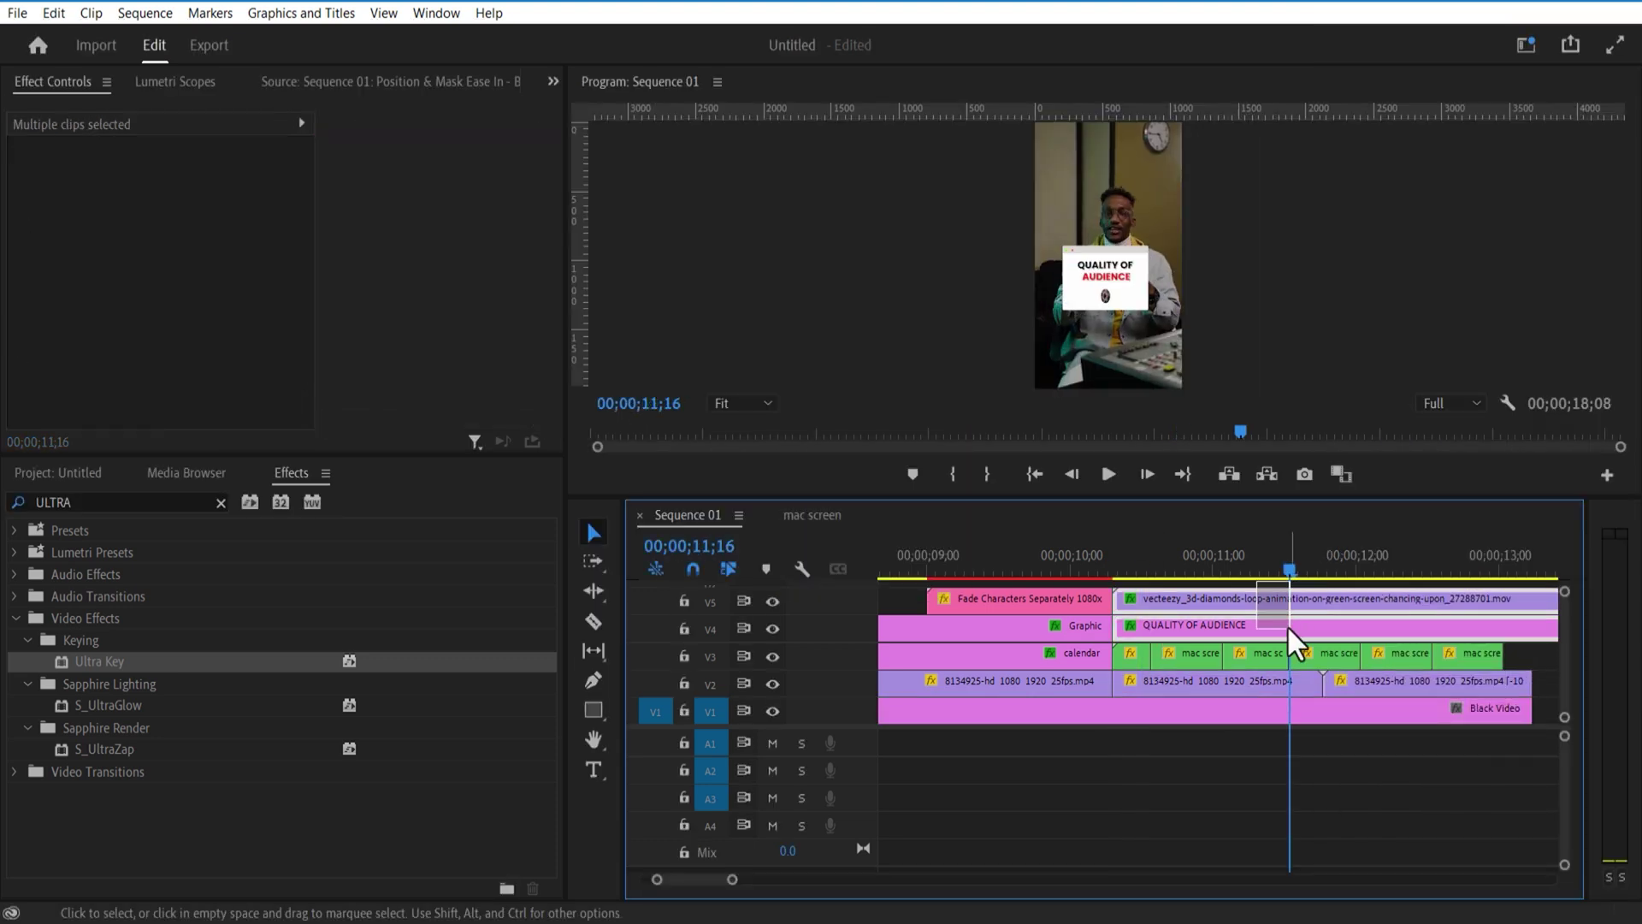
pyautogui.rightClick(1284, 624)
pyautogui.click(1362, 517)
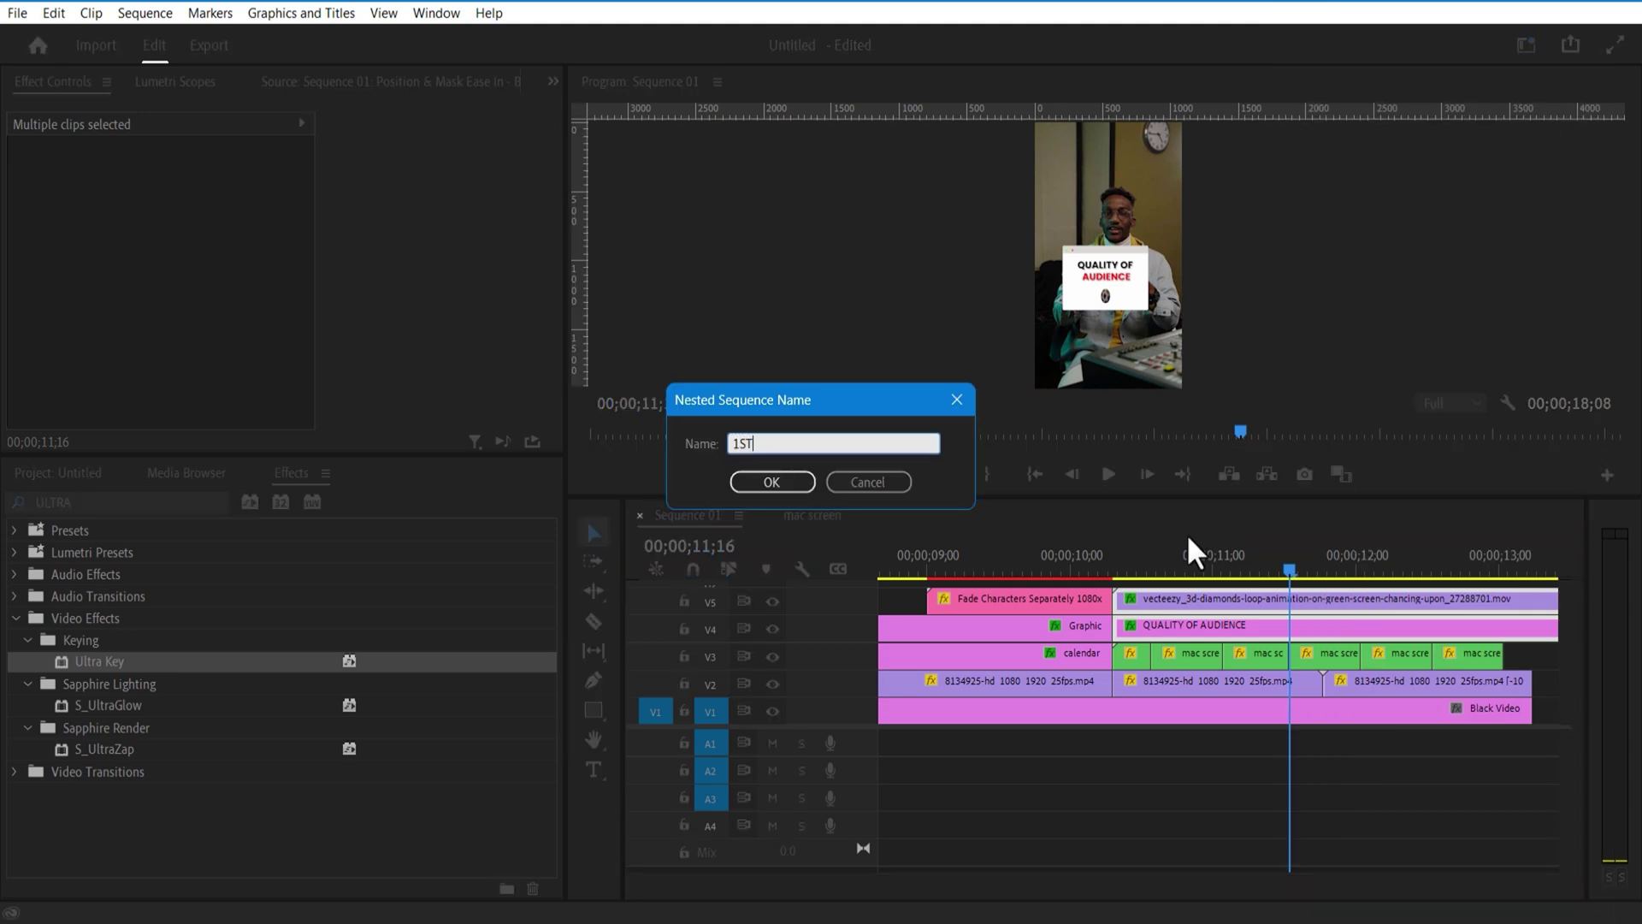
pyautogui.press('capslock')
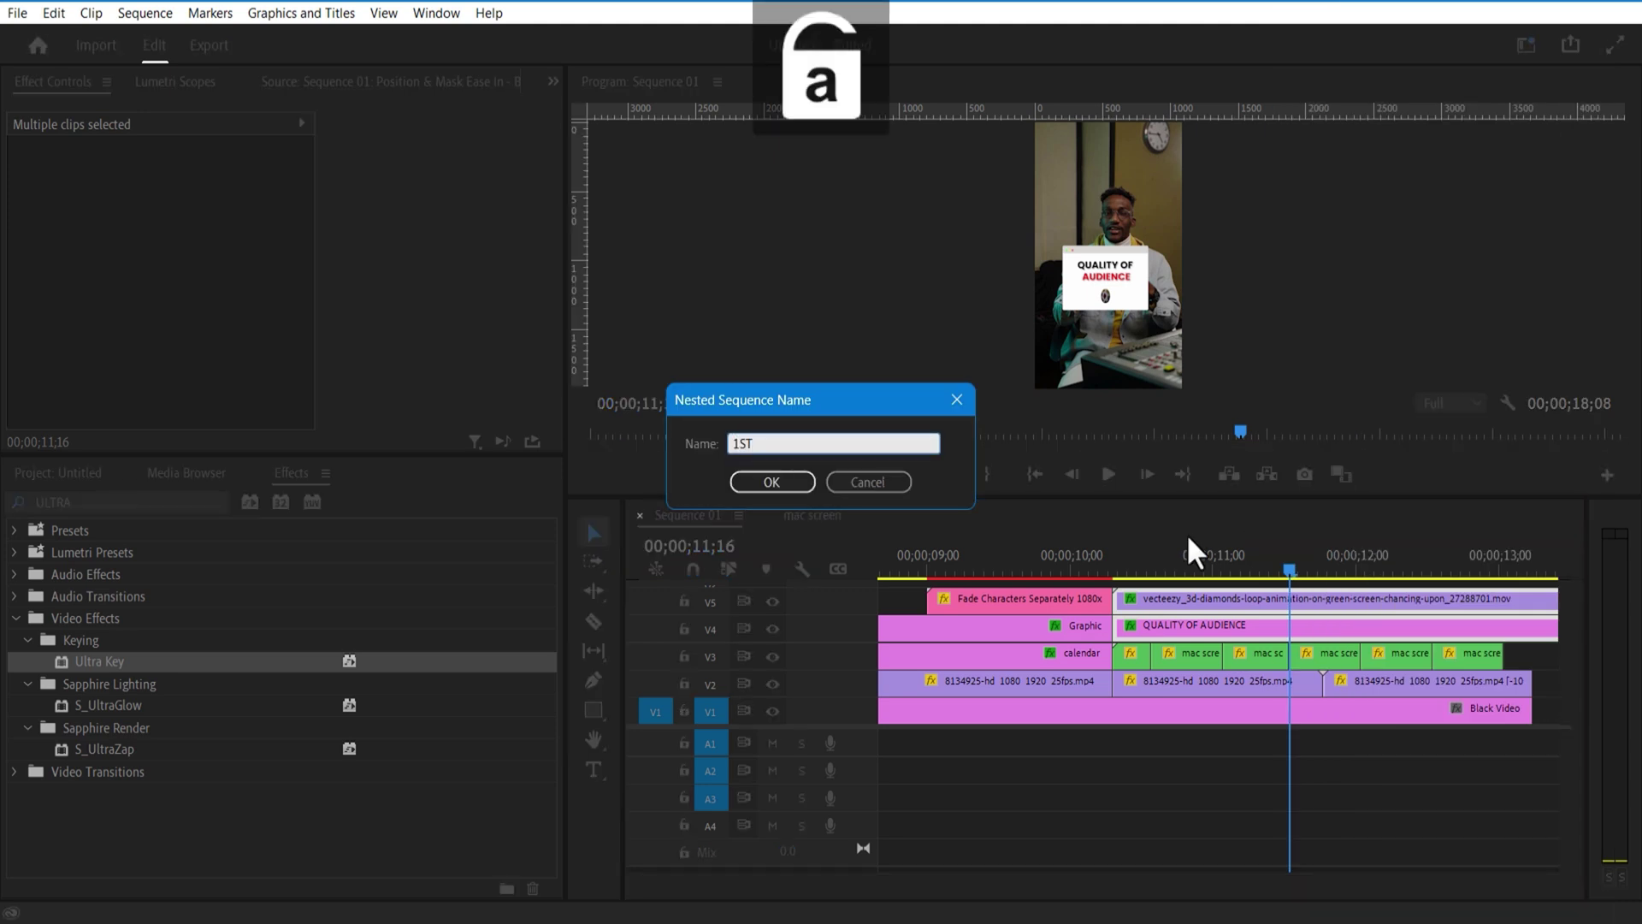
pyautogui.click(753, 486)
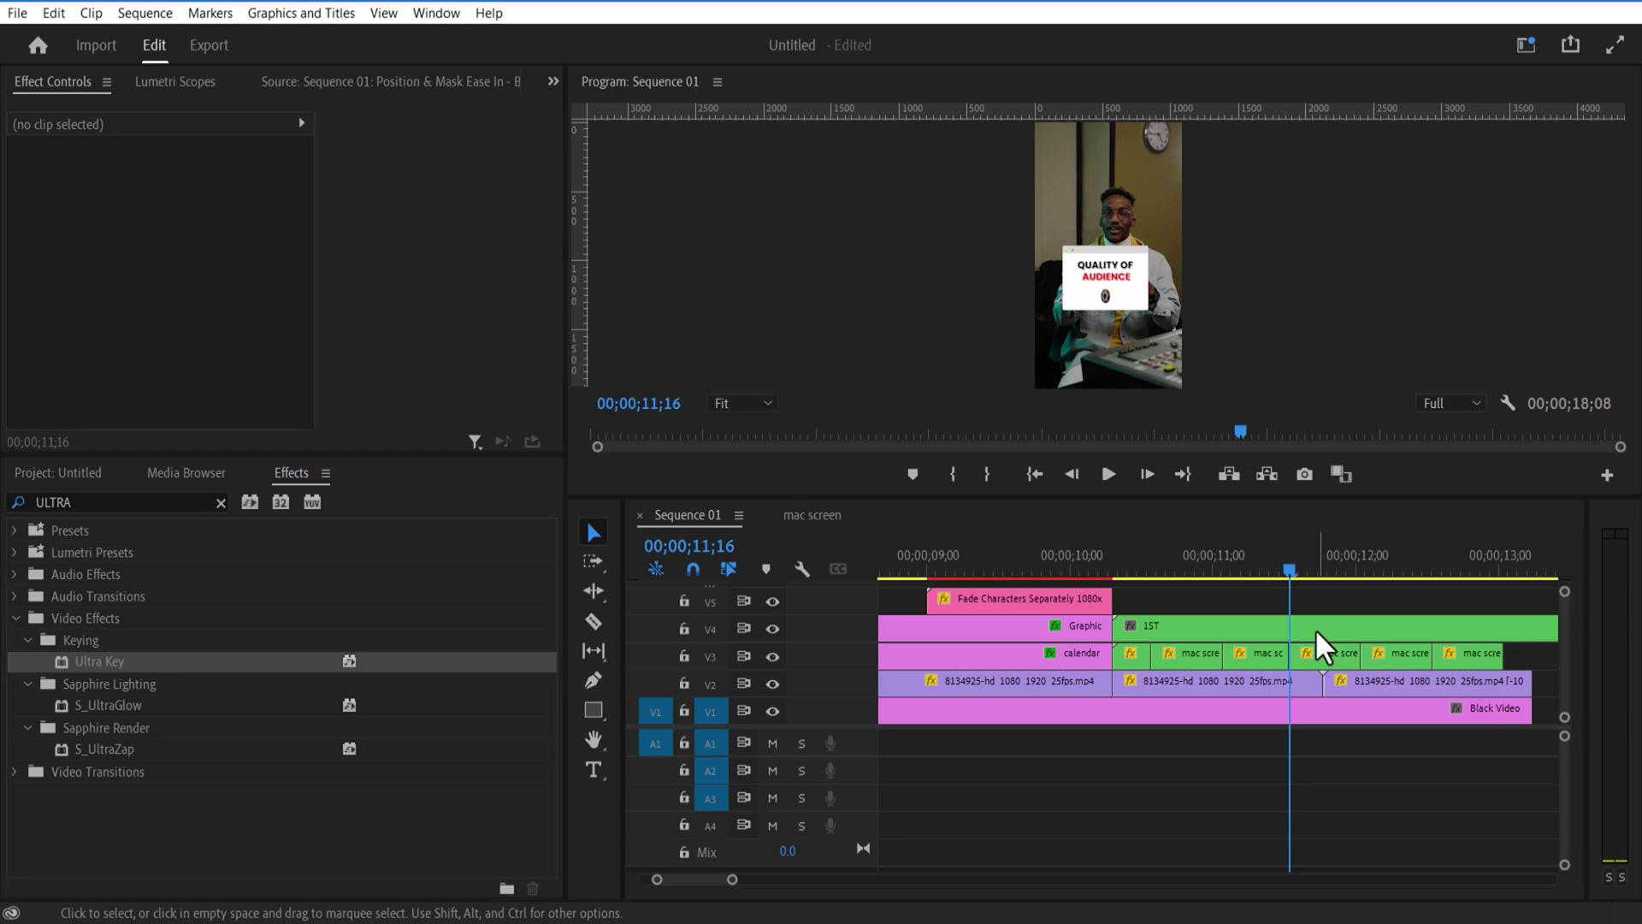
# - Keyframe the 1ST nest's position to slide left, reaching X 446 at 00;00;11;10
pyautogui.click(1317, 633)
pyautogui.click(330, 122)
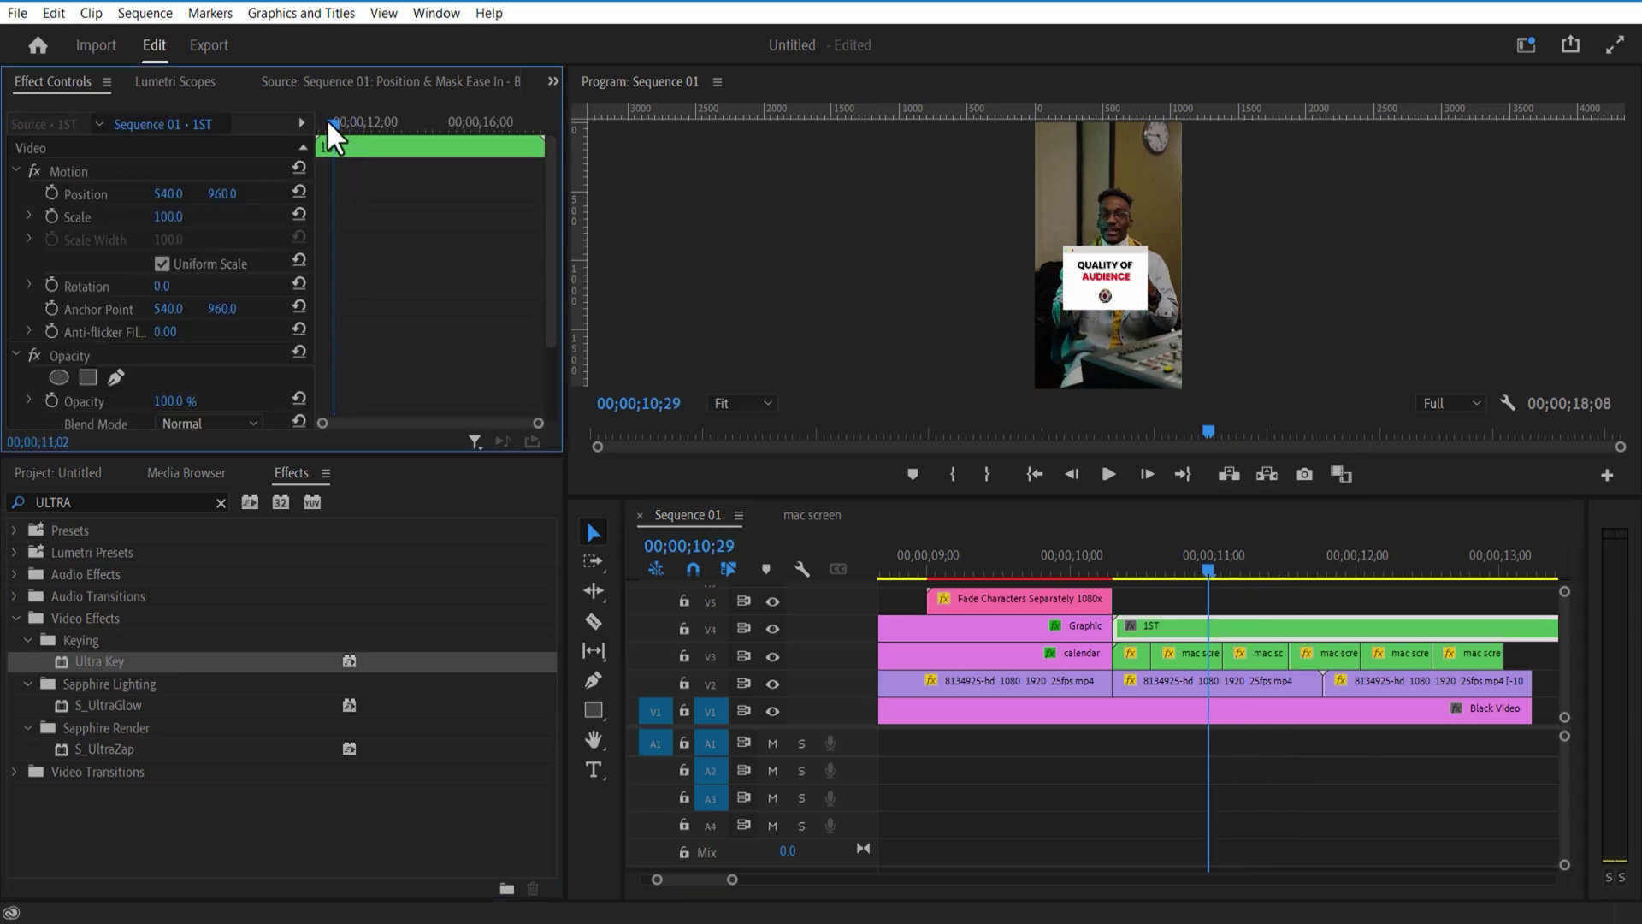
pyautogui.moveTo(330, 122)
pyautogui.mouseDown()
pyautogui.moveTo(310, 126)
pyautogui.moveTo(353, 135)
pyautogui.mouseUp()
pyautogui.click(1130, 575)
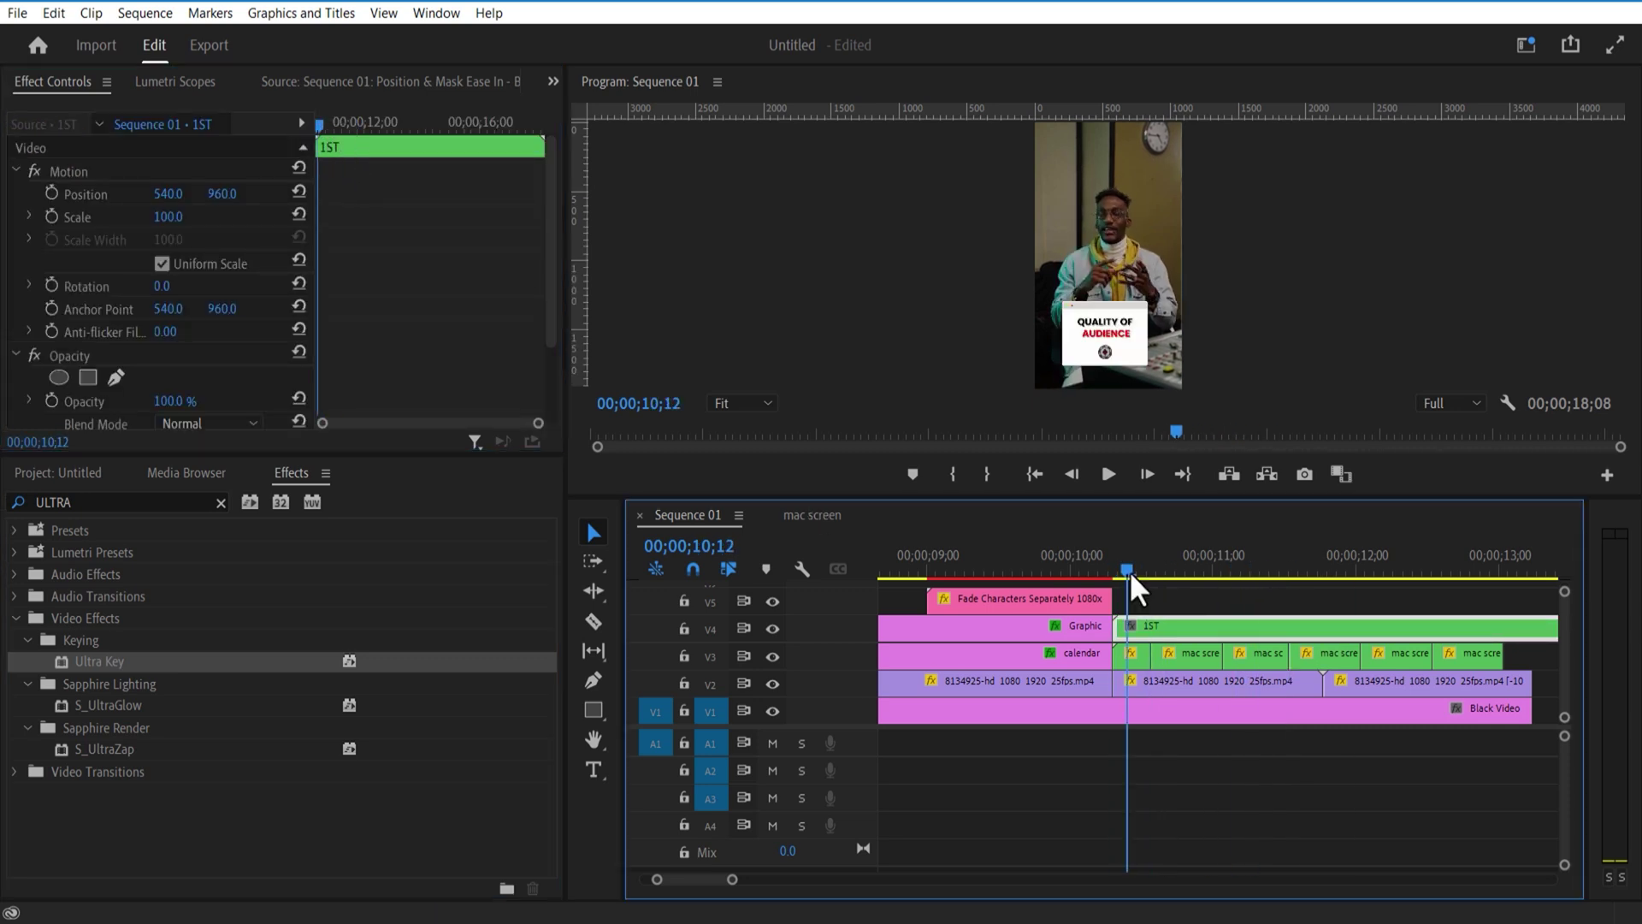
pyautogui.moveTo(1132, 576); pyautogui.dragTo(1266, 576)
pyautogui.click(54, 195)
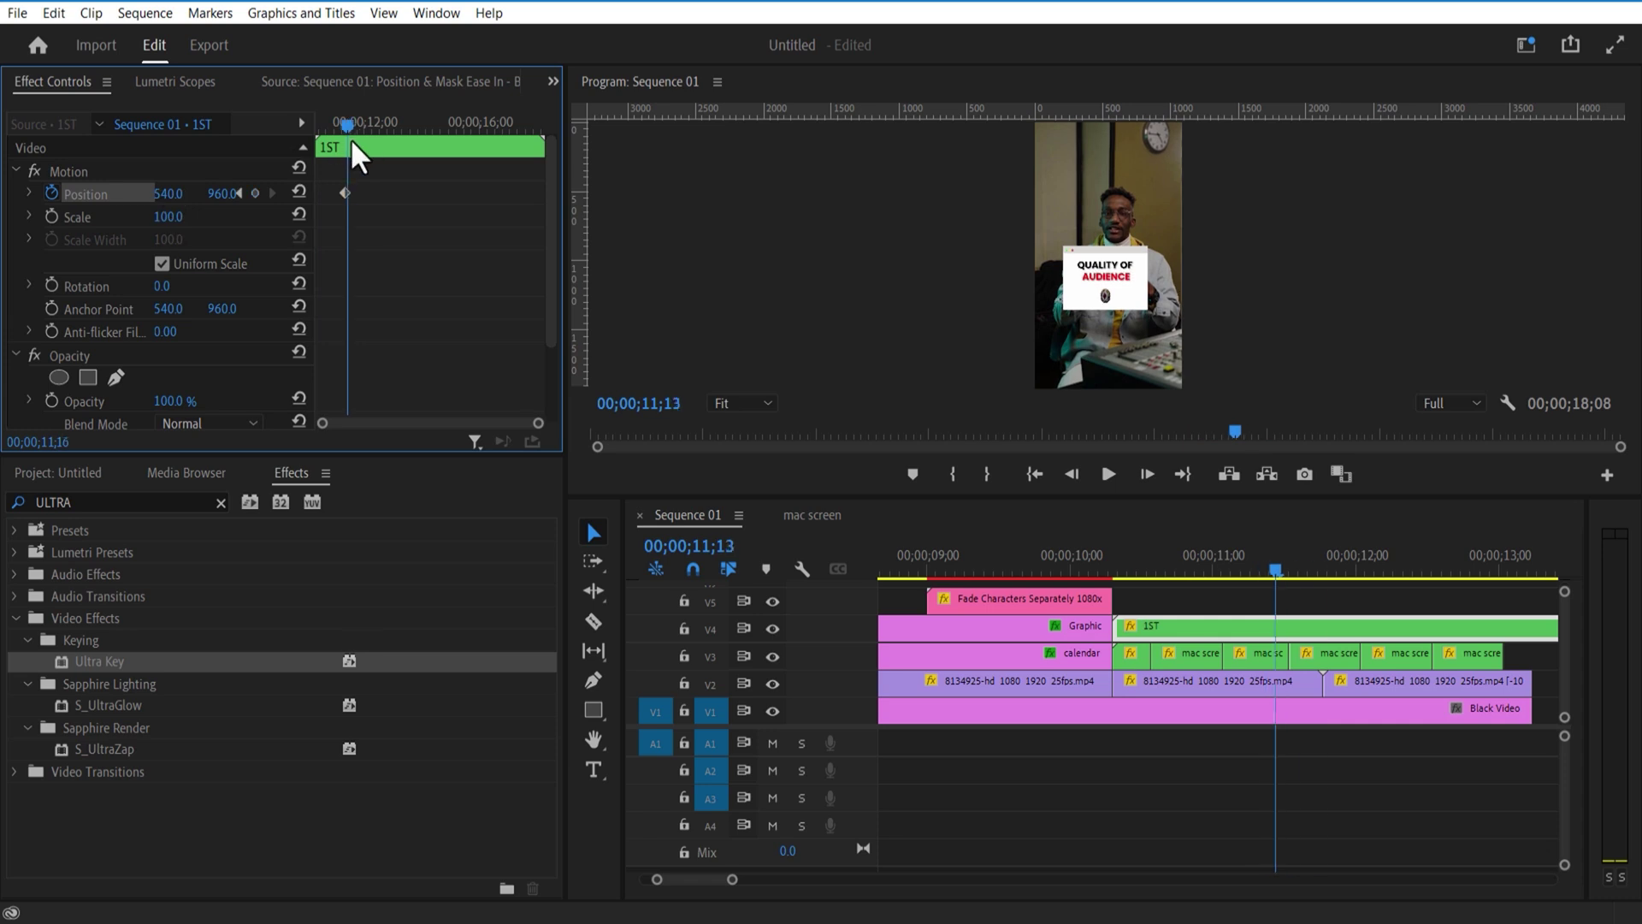
pyautogui.press('Right')
pyautogui.press('Right')
pyautogui.press('Right')
pyautogui.press('Right')
pyautogui.press('Right')
pyautogui.press('Right')
pyautogui.press('Right')
pyautogui.press('Right')
pyautogui.press('Right')
pyautogui.press('Right')
pyautogui.press('Right')
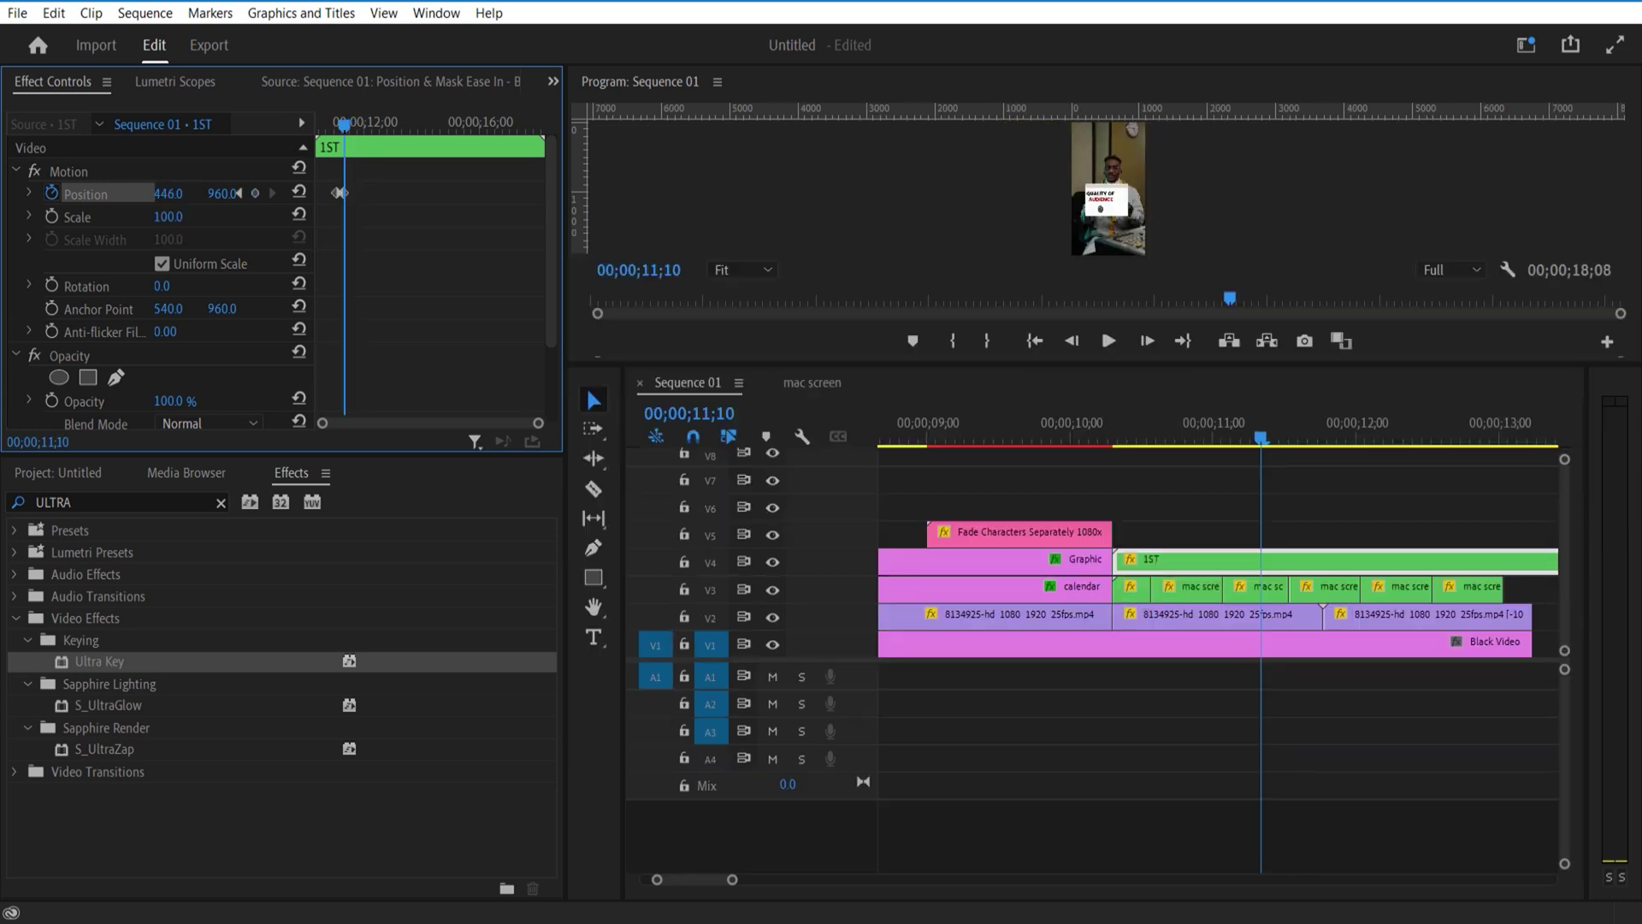
# - Keyframe the 1ST nest's opacity so it fades out as it slides left
pyautogui.moveTo(537, 422); pyautogui.dragTo(423, 422)
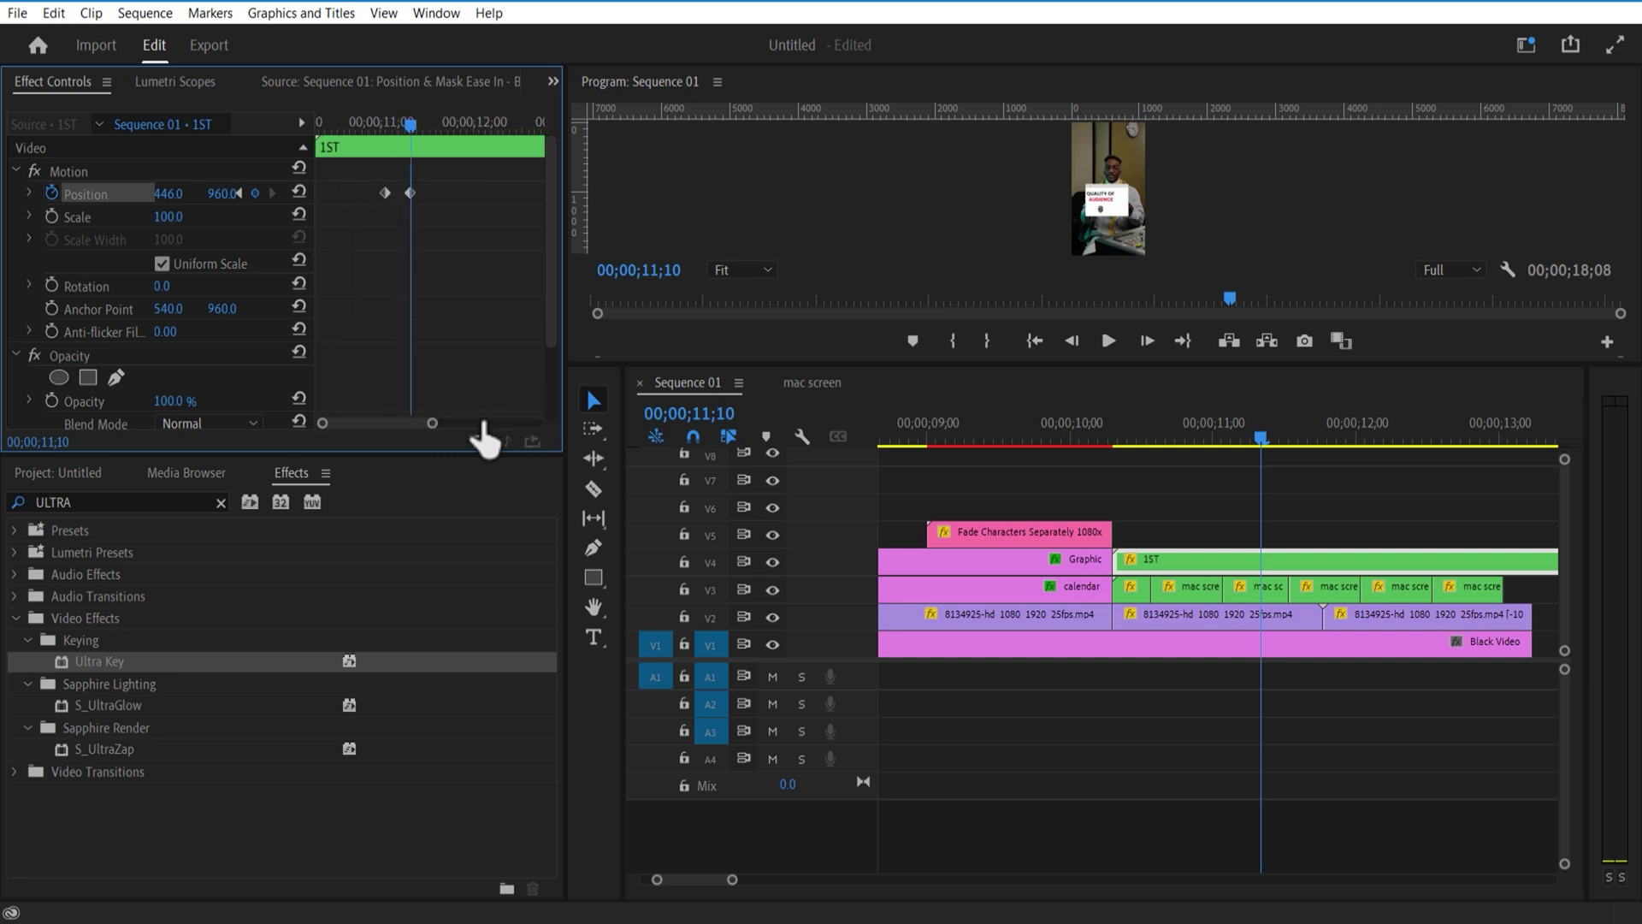
pyautogui.moveTo(420, 128)
pyautogui.mouseDown()
pyautogui.moveTo(400, 140)
pyautogui.moveTo(428, 128)
pyautogui.moveTo(404, 131)
pyautogui.moveTo(448, 153)
pyautogui.moveTo(425, 137)
pyautogui.mouseUp()
pyautogui.click(52, 400)
pyautogui.click(419, 128)
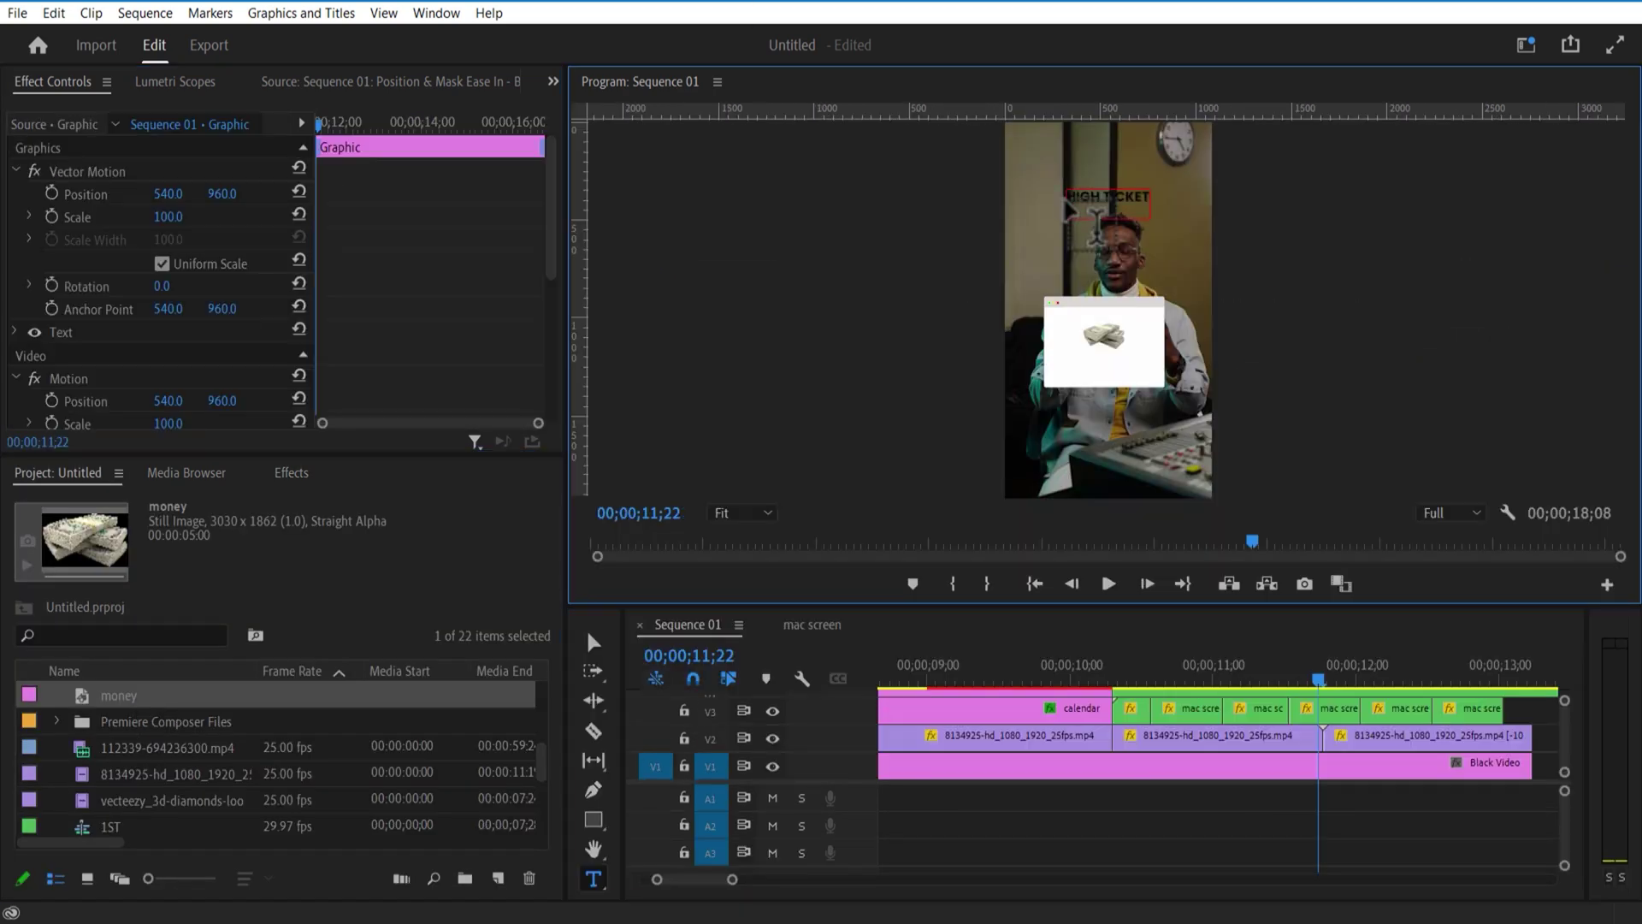
# - Animate the opacity of the HIGH TICKET SALES text and nest it with the money image, trimmed to 00;00;12;10, as 2ND
pyautogui.moveTo(1161, 607); pyautogui.dragTo(1161, 403)
pyautogui.scroll(-6, 348, 146)
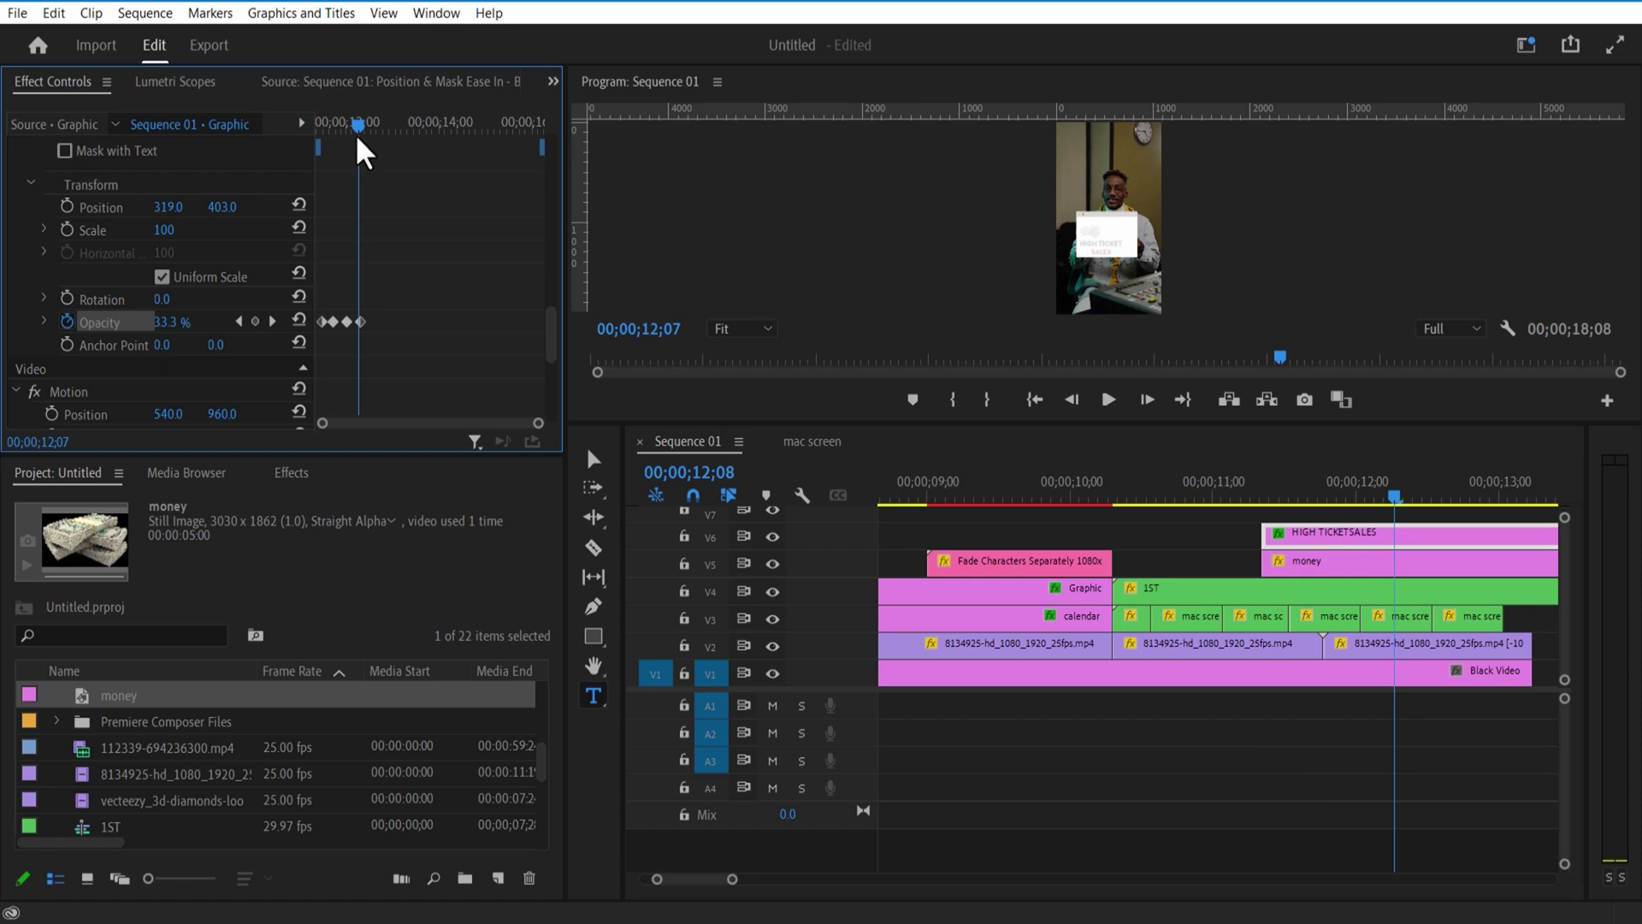
pyautogui.keyDown('shift'); pyautogui.click(1315, 540); pyautogui.keyUp('shift')
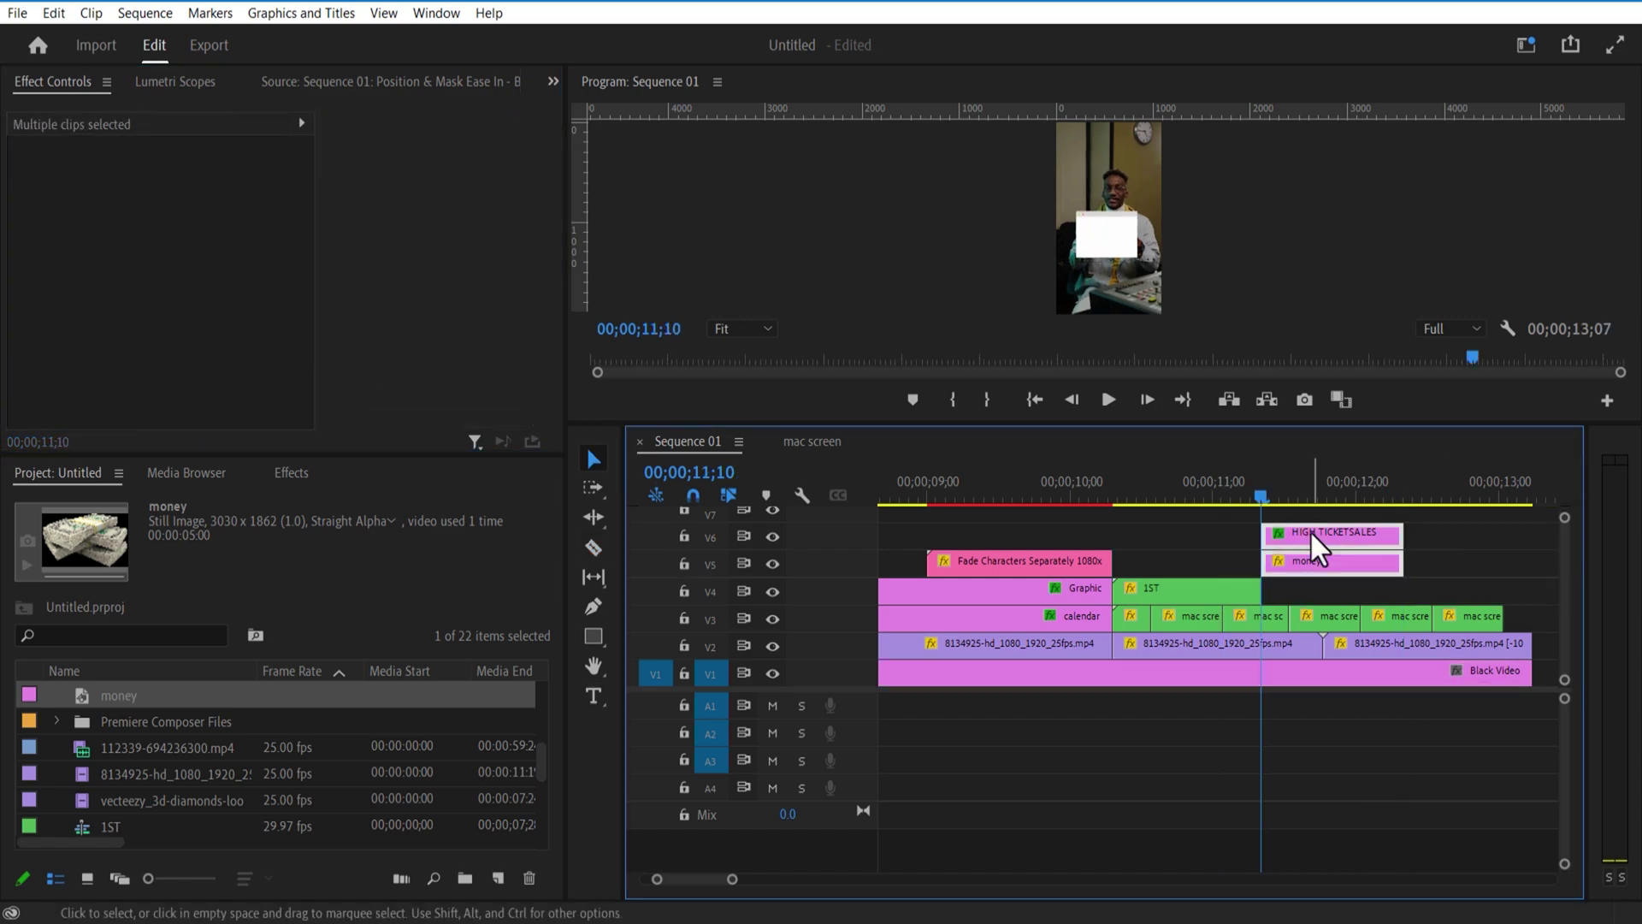
# - Stack the MEN 1, MEN 2 and MEN 3 images on V4 to V6 from 00;00;12;10, arranged side by side in the white window
pyautogui.keyDown('shift'); pyautogui.click(169, 721); pyautogui.keyUp('shift')
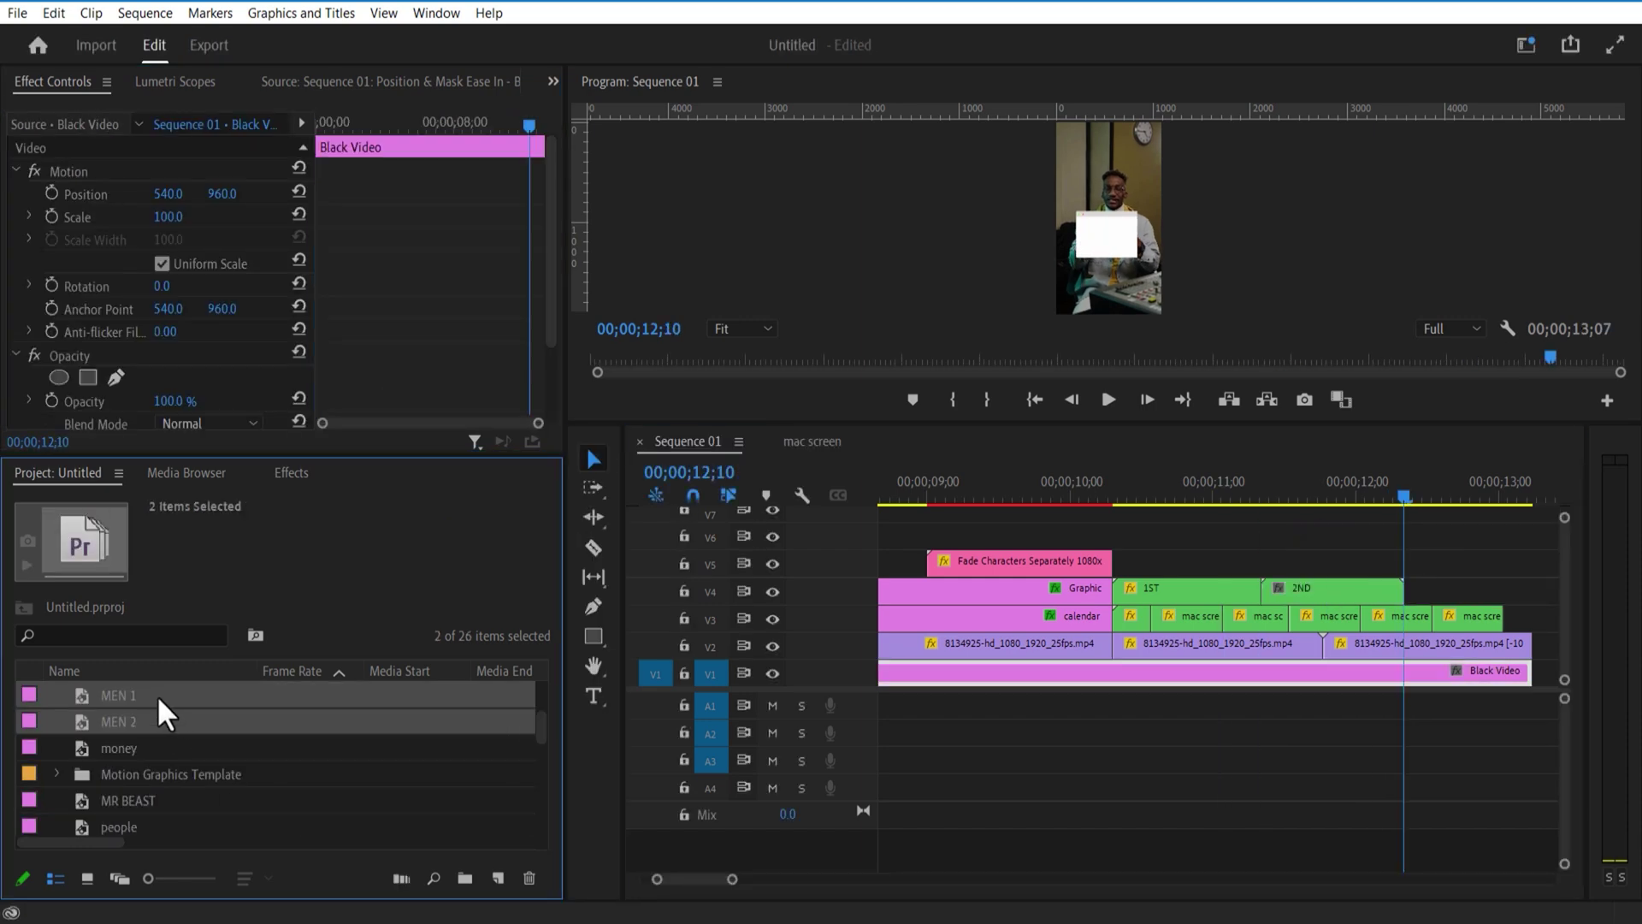
pyautogui.moveTo(157, 695); pyautogui.dragTo(1433, 566)
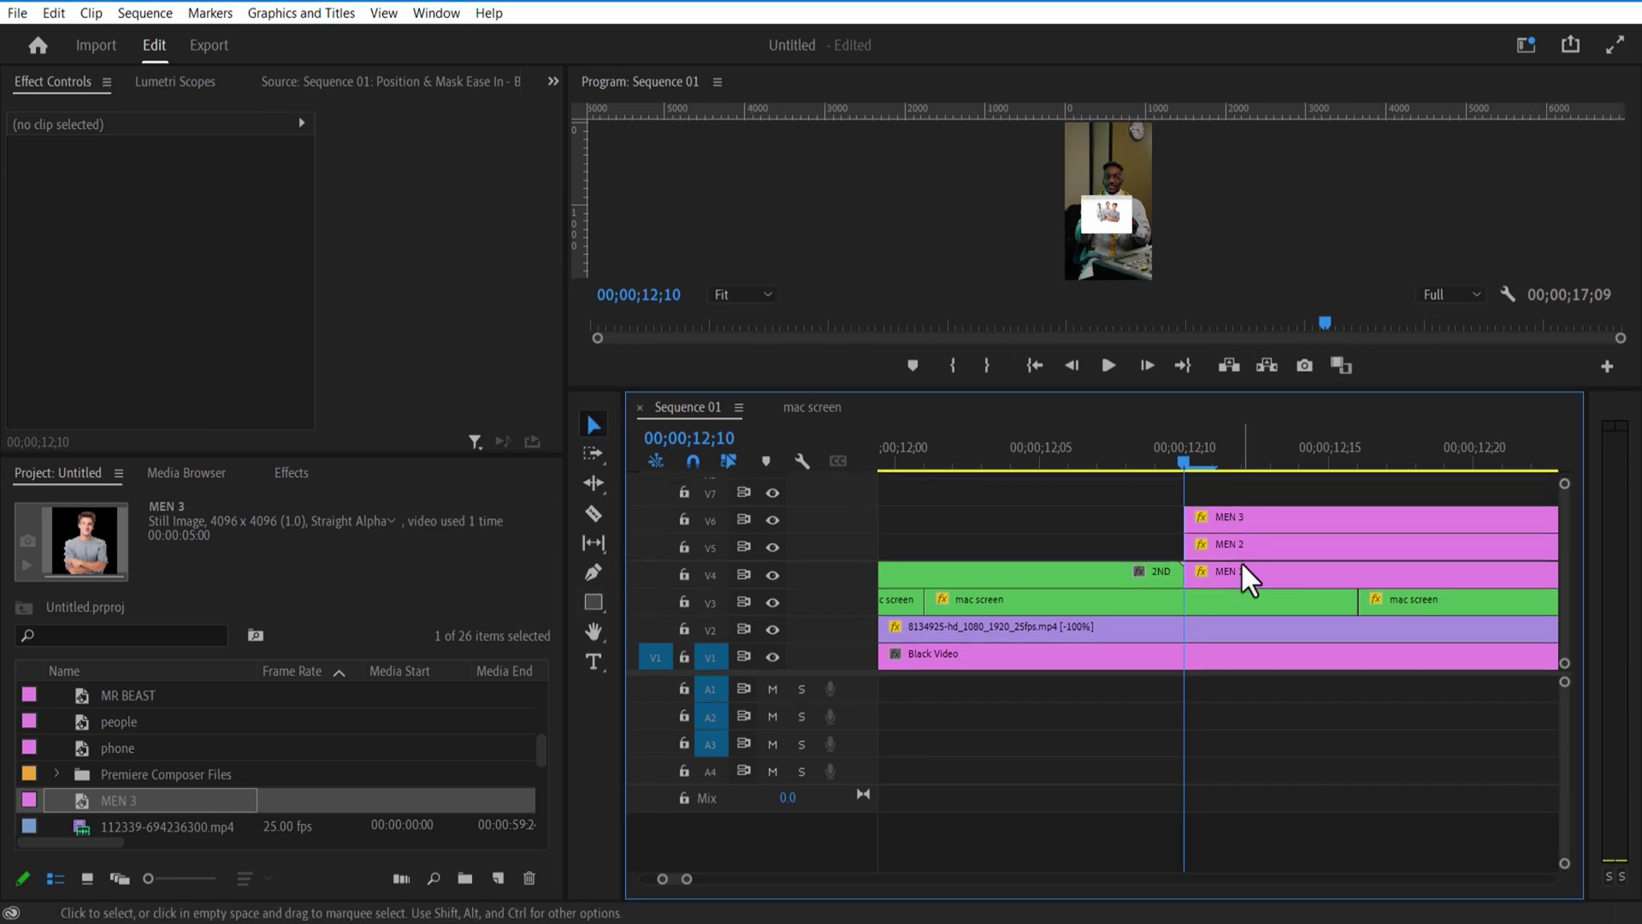
# - Draw a four-point opacity mask around the man in MEN 1 with mask feather 241 and expansion -12, and adjust its shape
pyautogui.click(1242, 568)
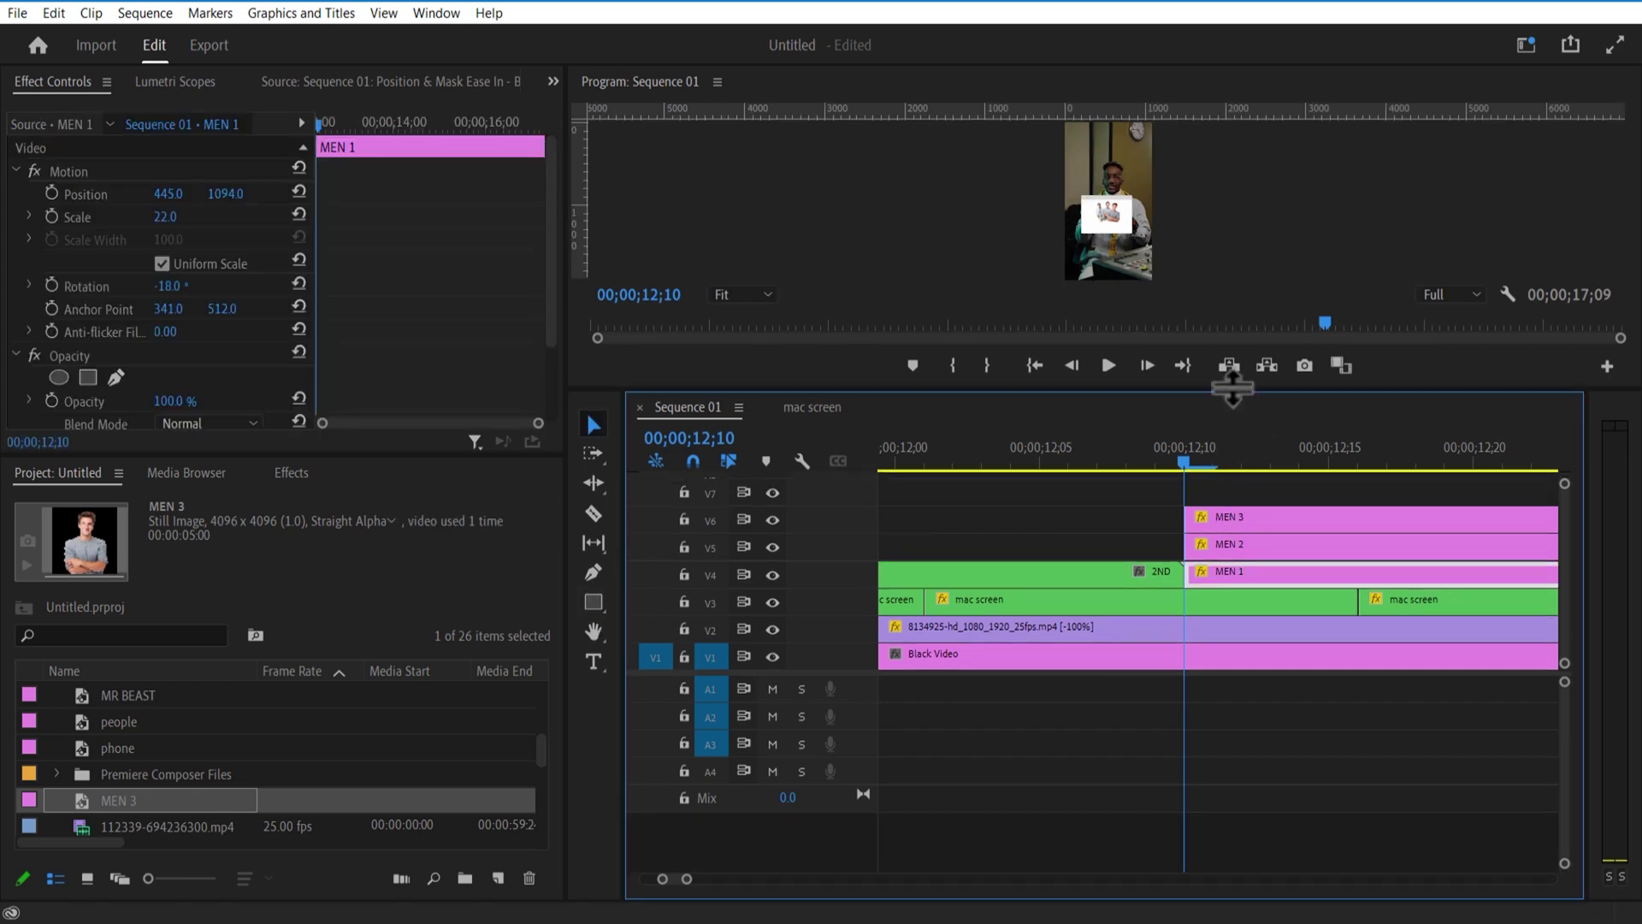
pyautogui.moveTo(1231, 391); pyautogui.dragTo(1220, 706)
pyautogui.click(89, 375)
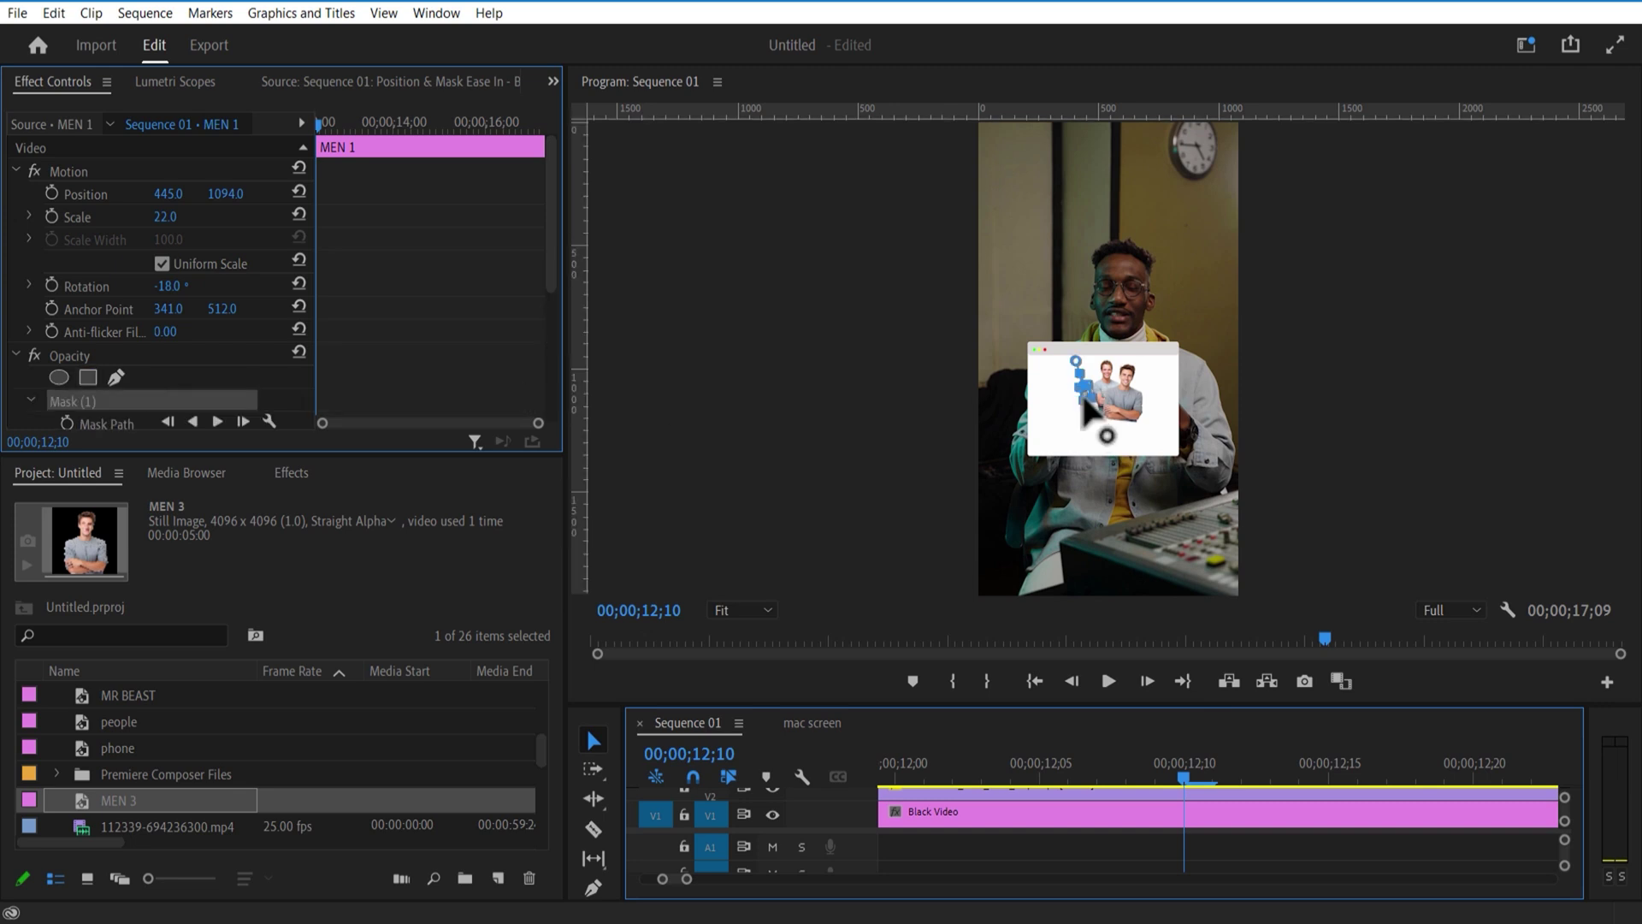
pyautogui.scroll(3, 1086, 411)
pyautogui.scroll(-3, 545, 307)
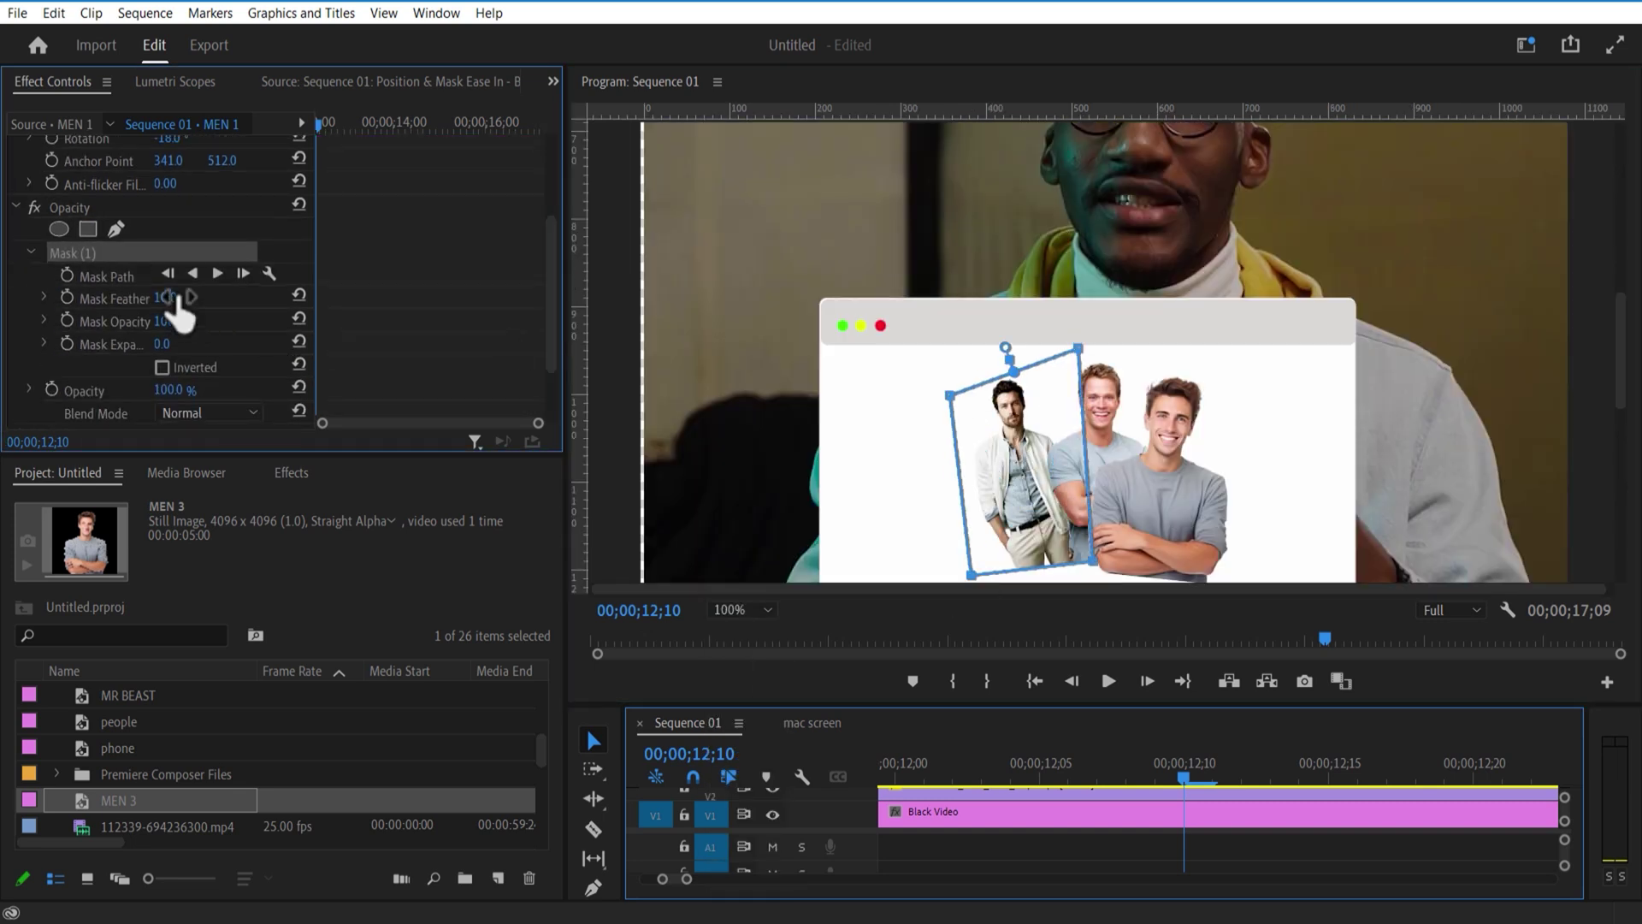
pyautogui.moveTo(995, 320); pyautogui.dragTo(996, 322)
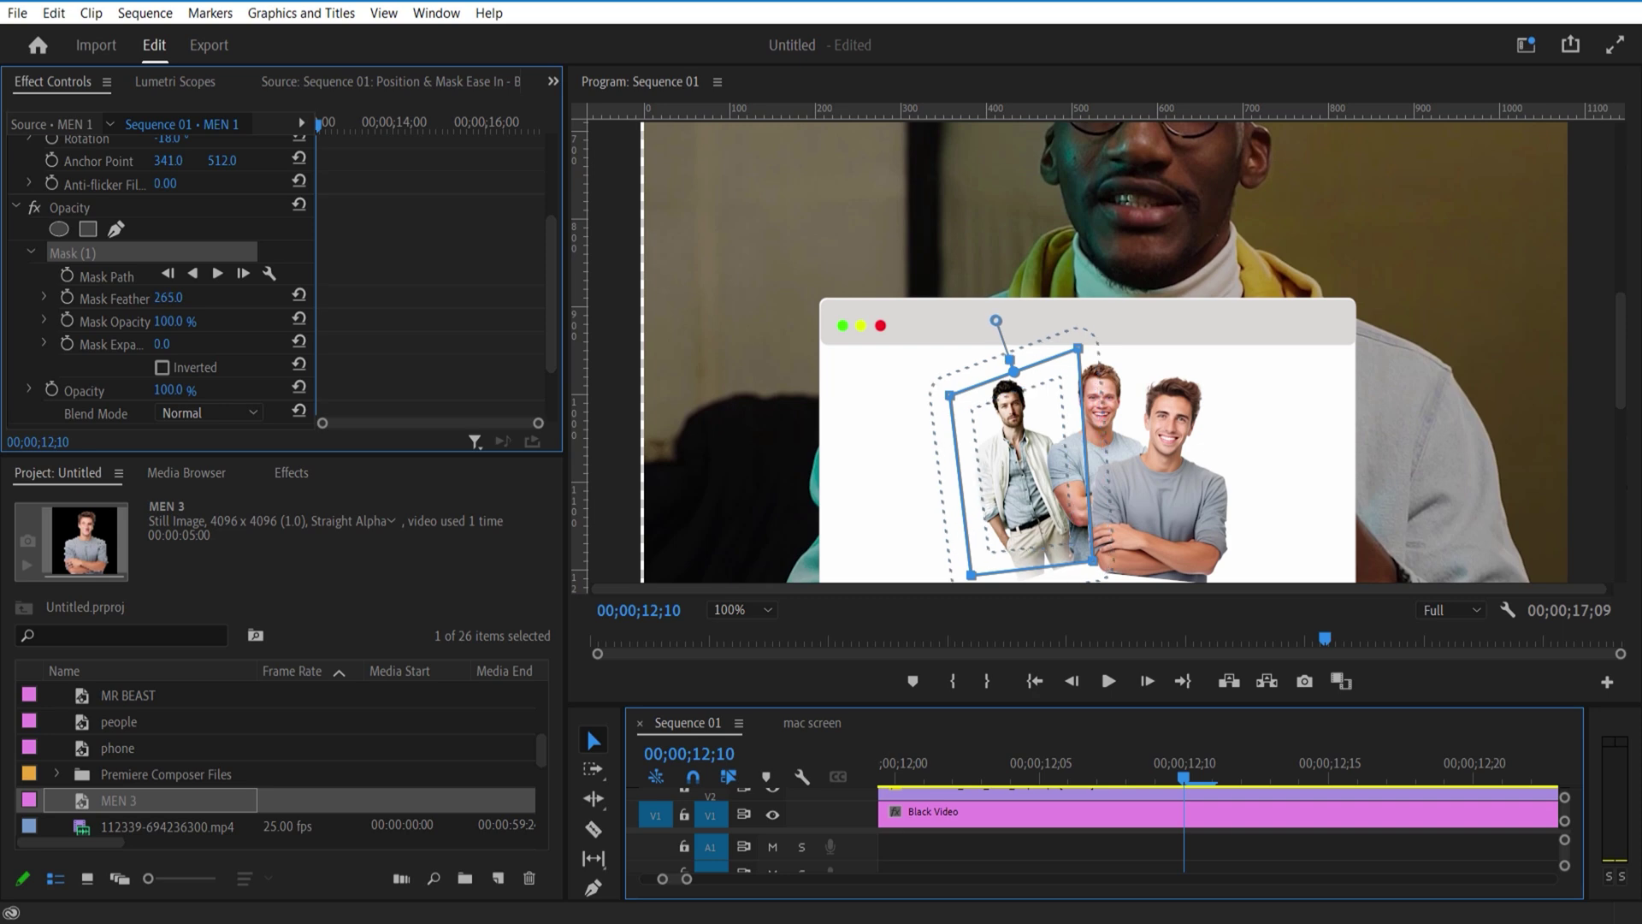
pyautogui.moveTo(162, 343); pyautogui.dragTo(145, 343)
pyautogui.moveTo(994, 315); pyautogui.dragTo(963, 576)
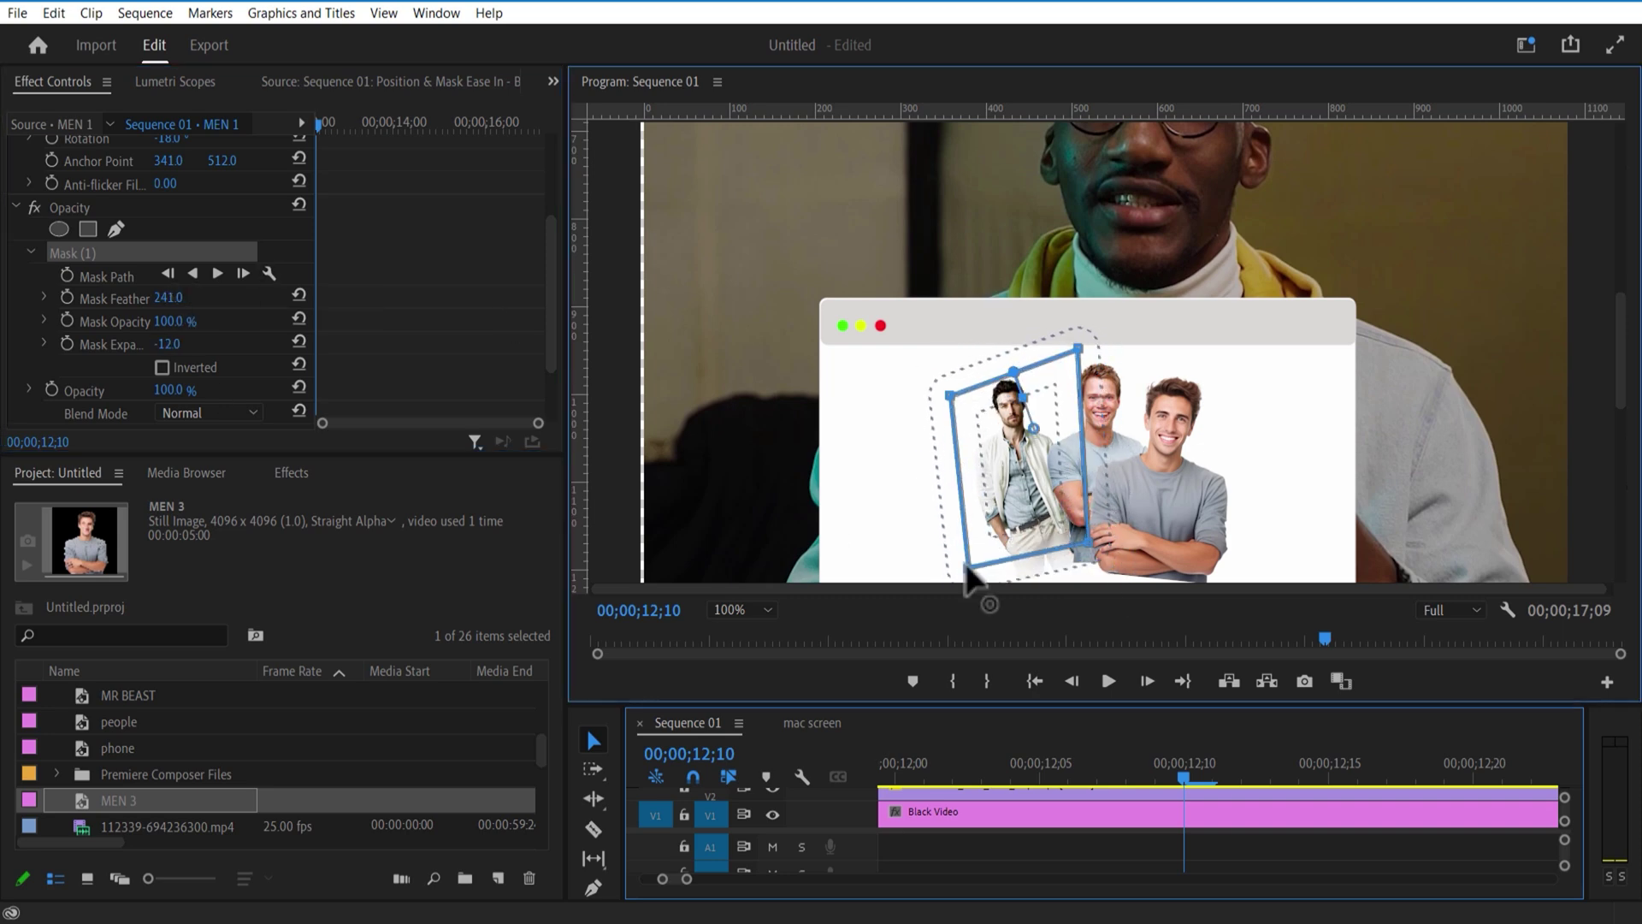
# - Apply the Tint effect to the MEN 1, MEN 2 and MEN 3 images and show the Tint settings of MEN 3
pyautogui.moveTo(1129, 703); pyautogui.dragTo(586, 758)
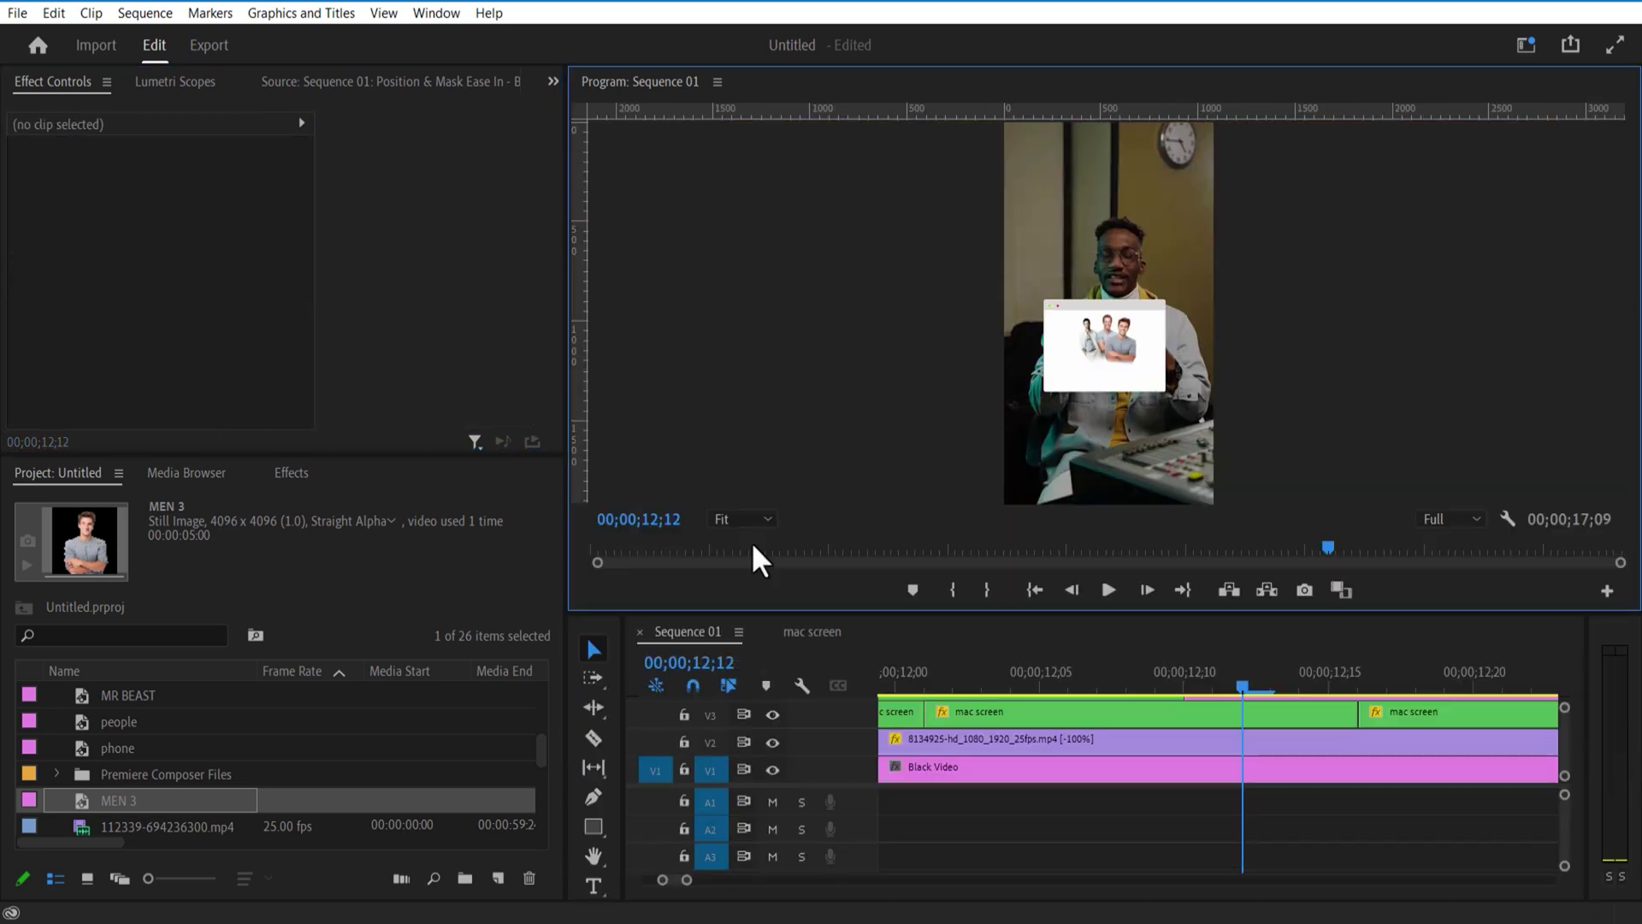
pyautogui.click(293, 474)
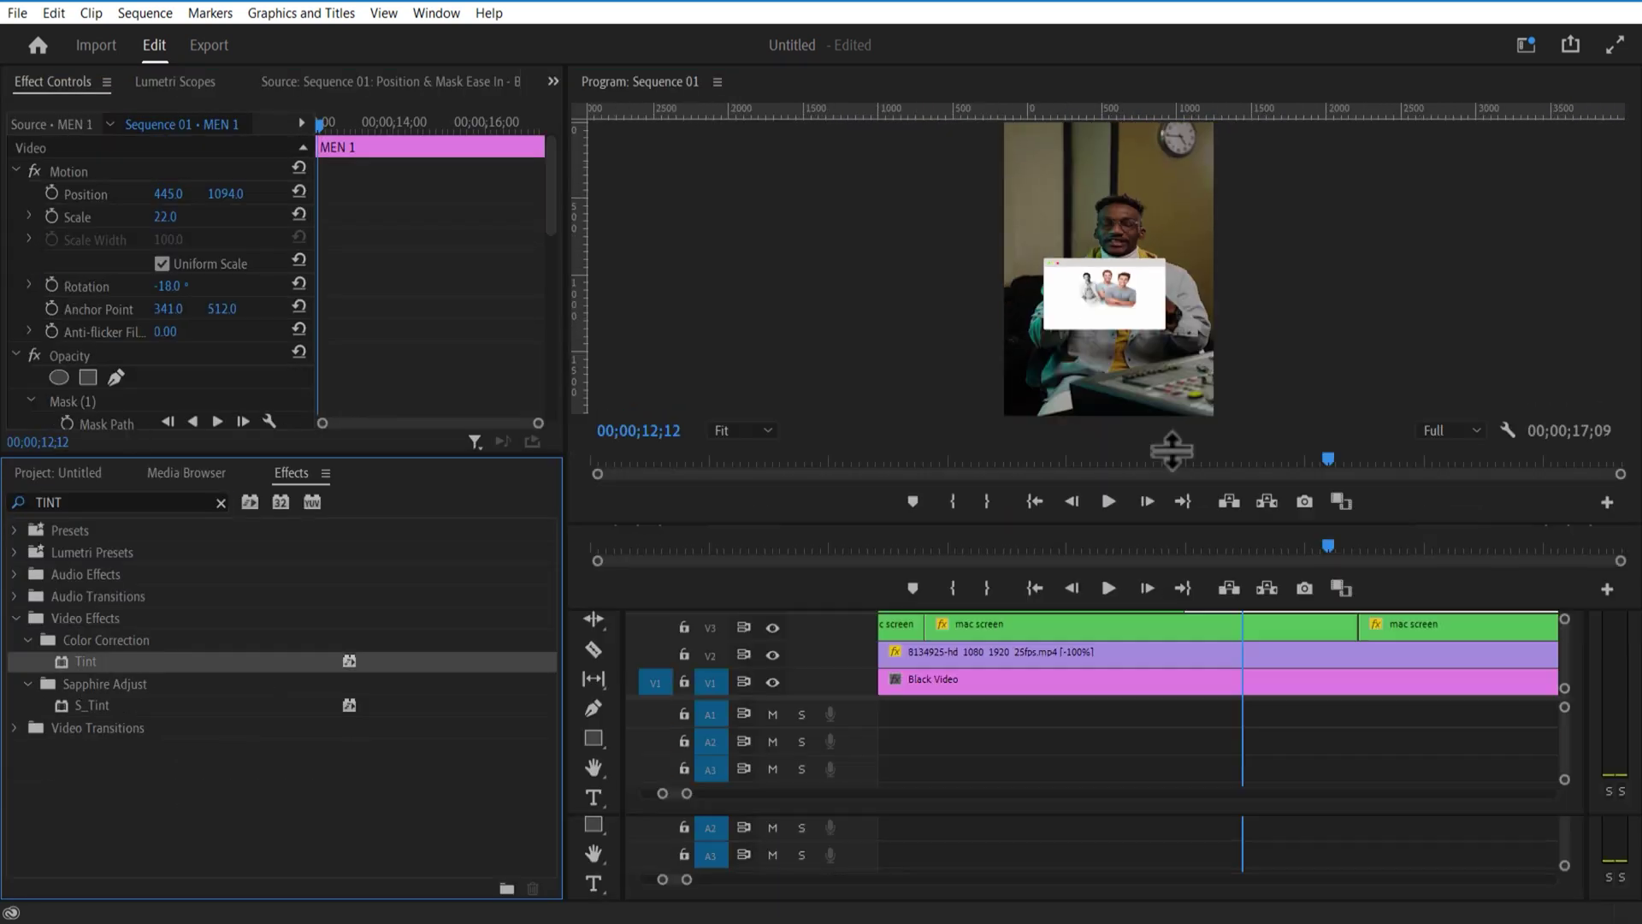
pyautogui.scroll(-10, 535, 346)
pyautogui.scroll(-2, 536, 346)
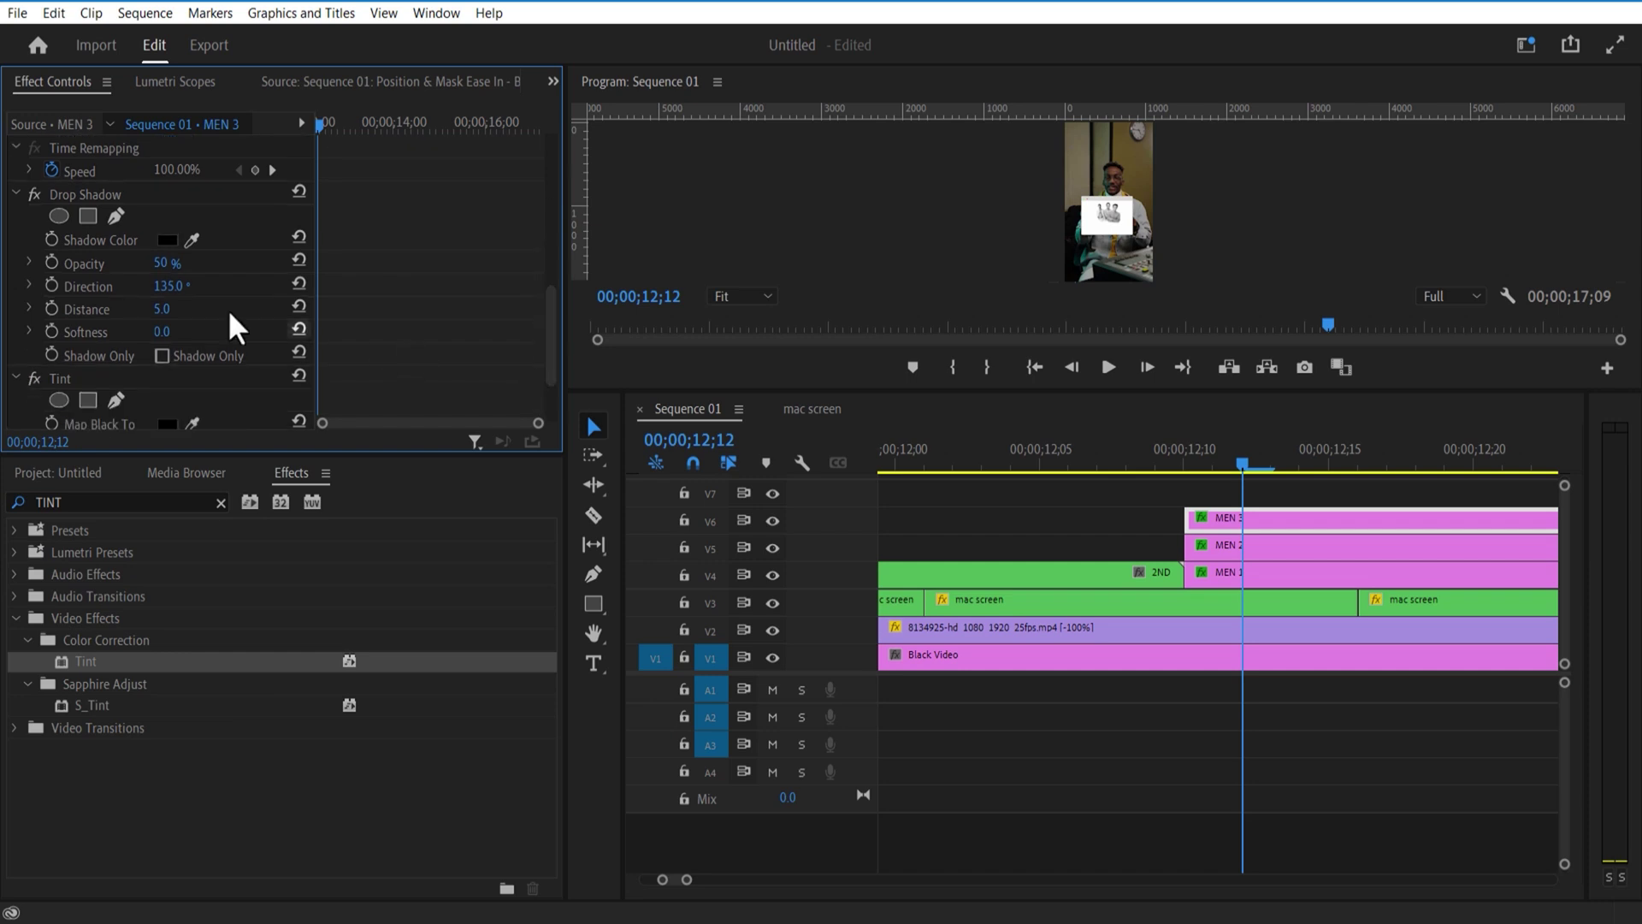
pyautogui.scroll(-3, 549, 356)
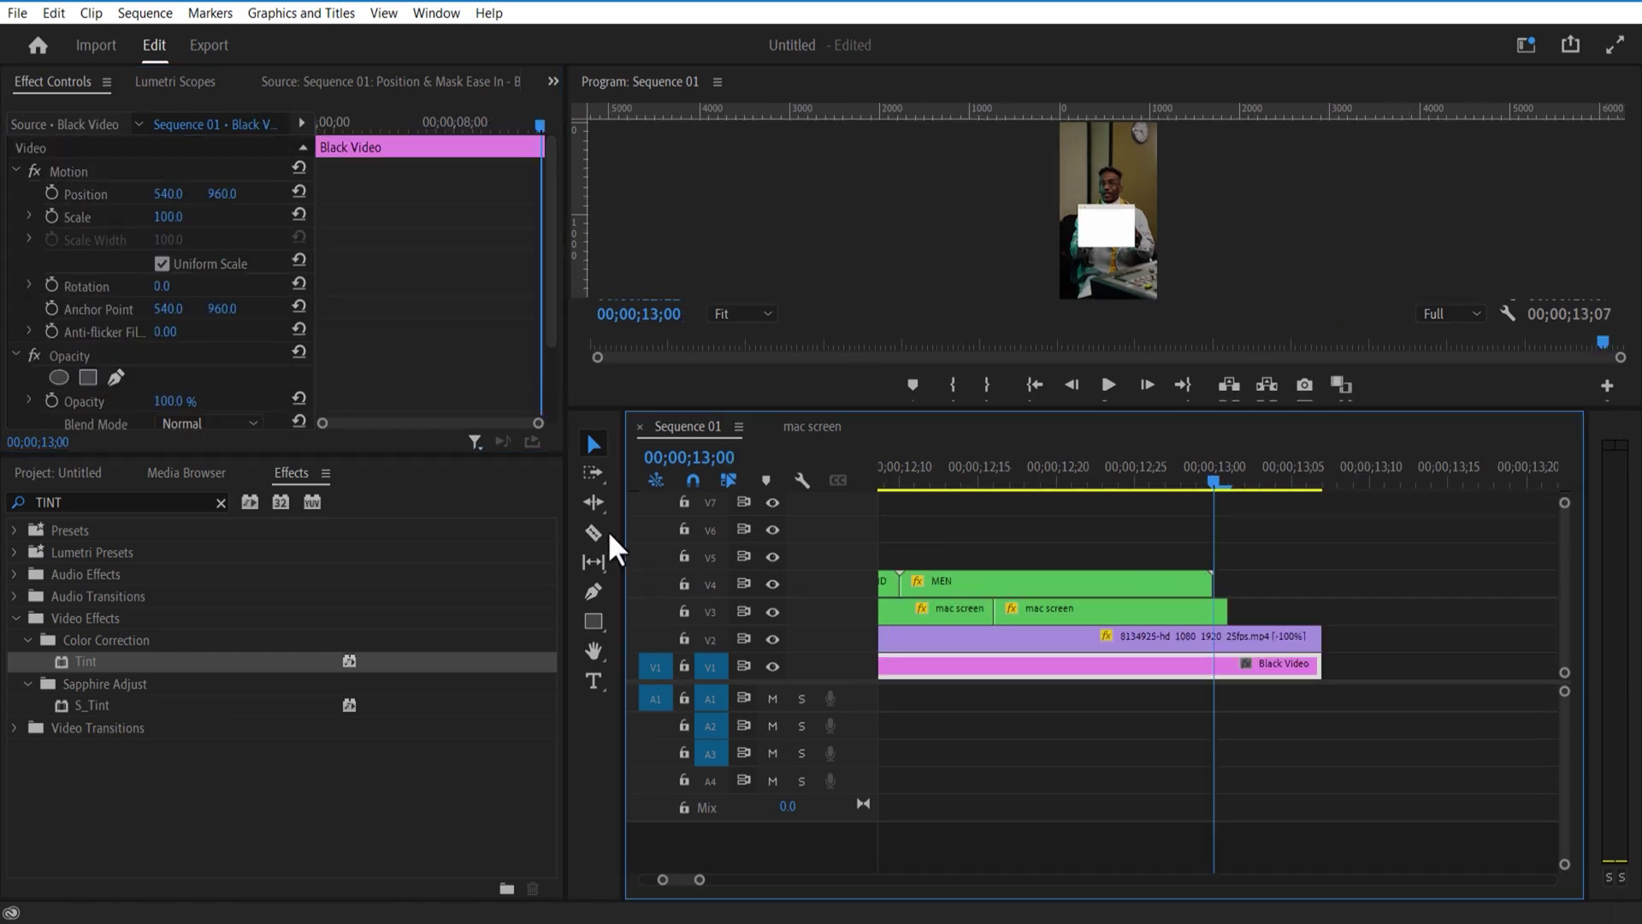
# - Split the 8134925-hd background video on V2 and the Black Video clip on V1 at 00;00;13;00
pyautogui.click(592, 532)
pyautogui.keyDown('shift'); pyautogui.click(1214, 650); pyautogui.keyUp('shift')
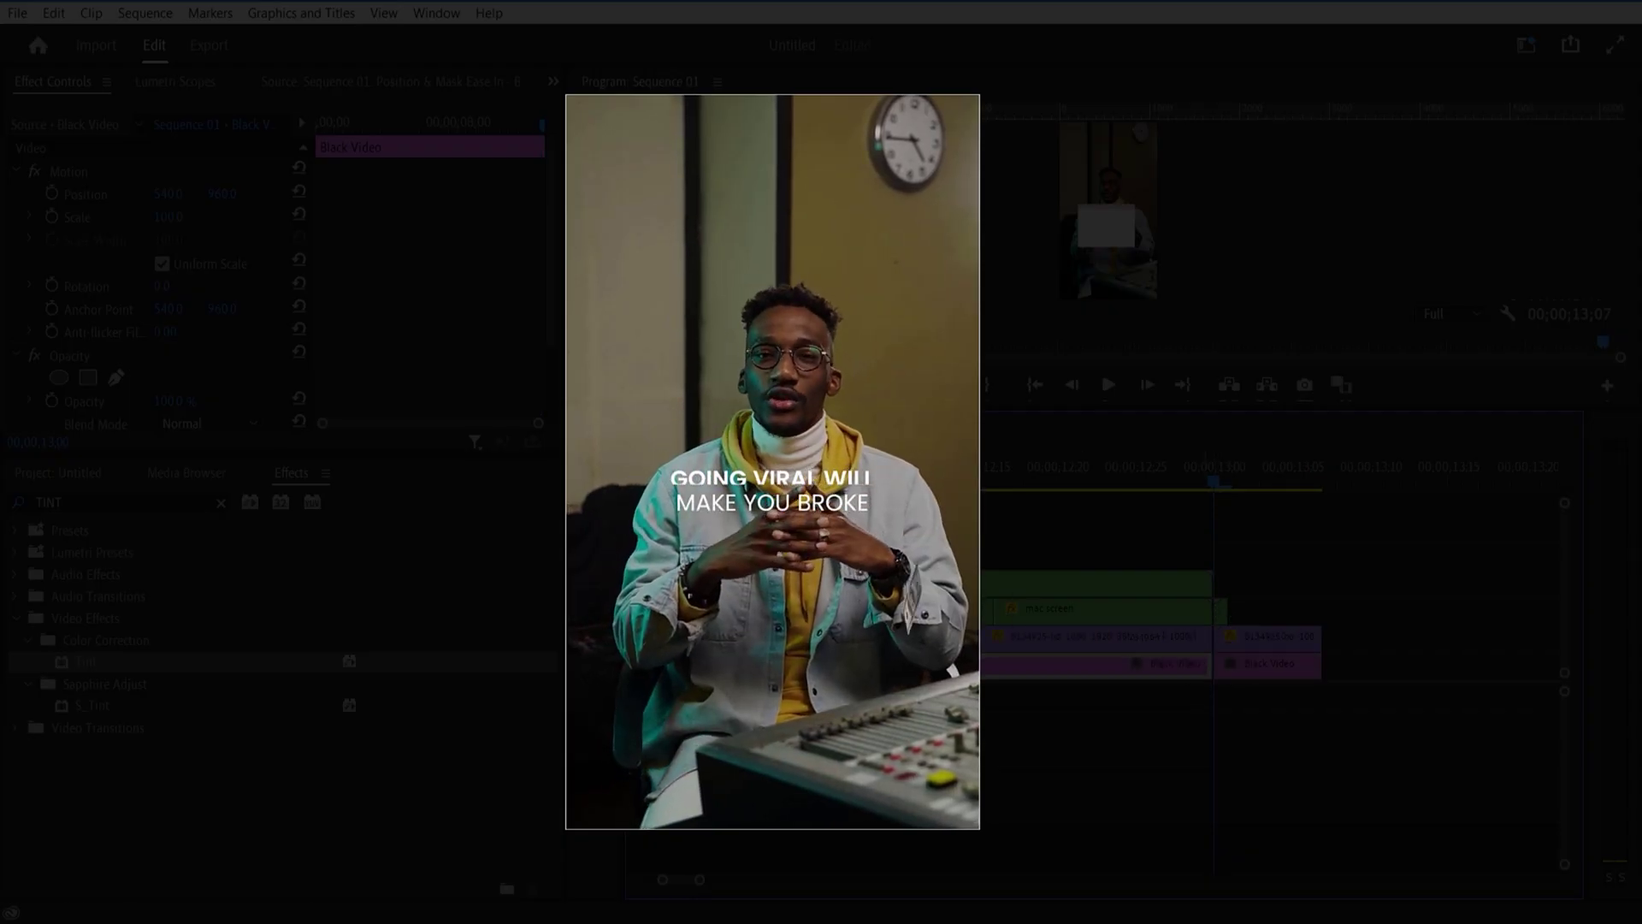
pyautogui.press('v')
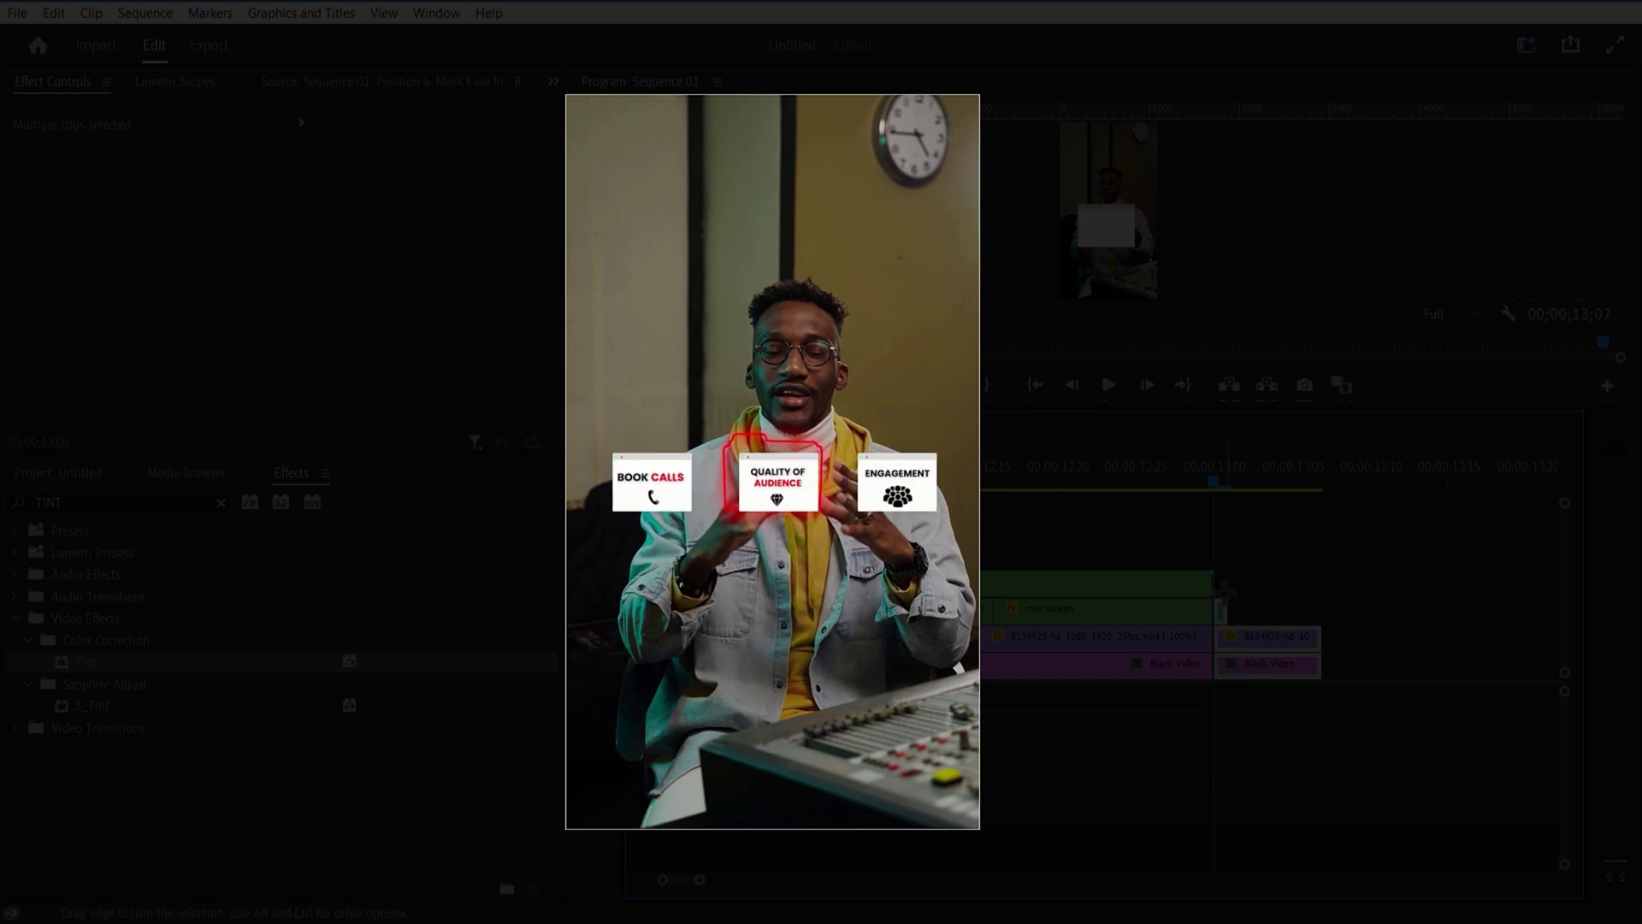
pyautogui.press('c')
pyautogui.click(1219, 637)
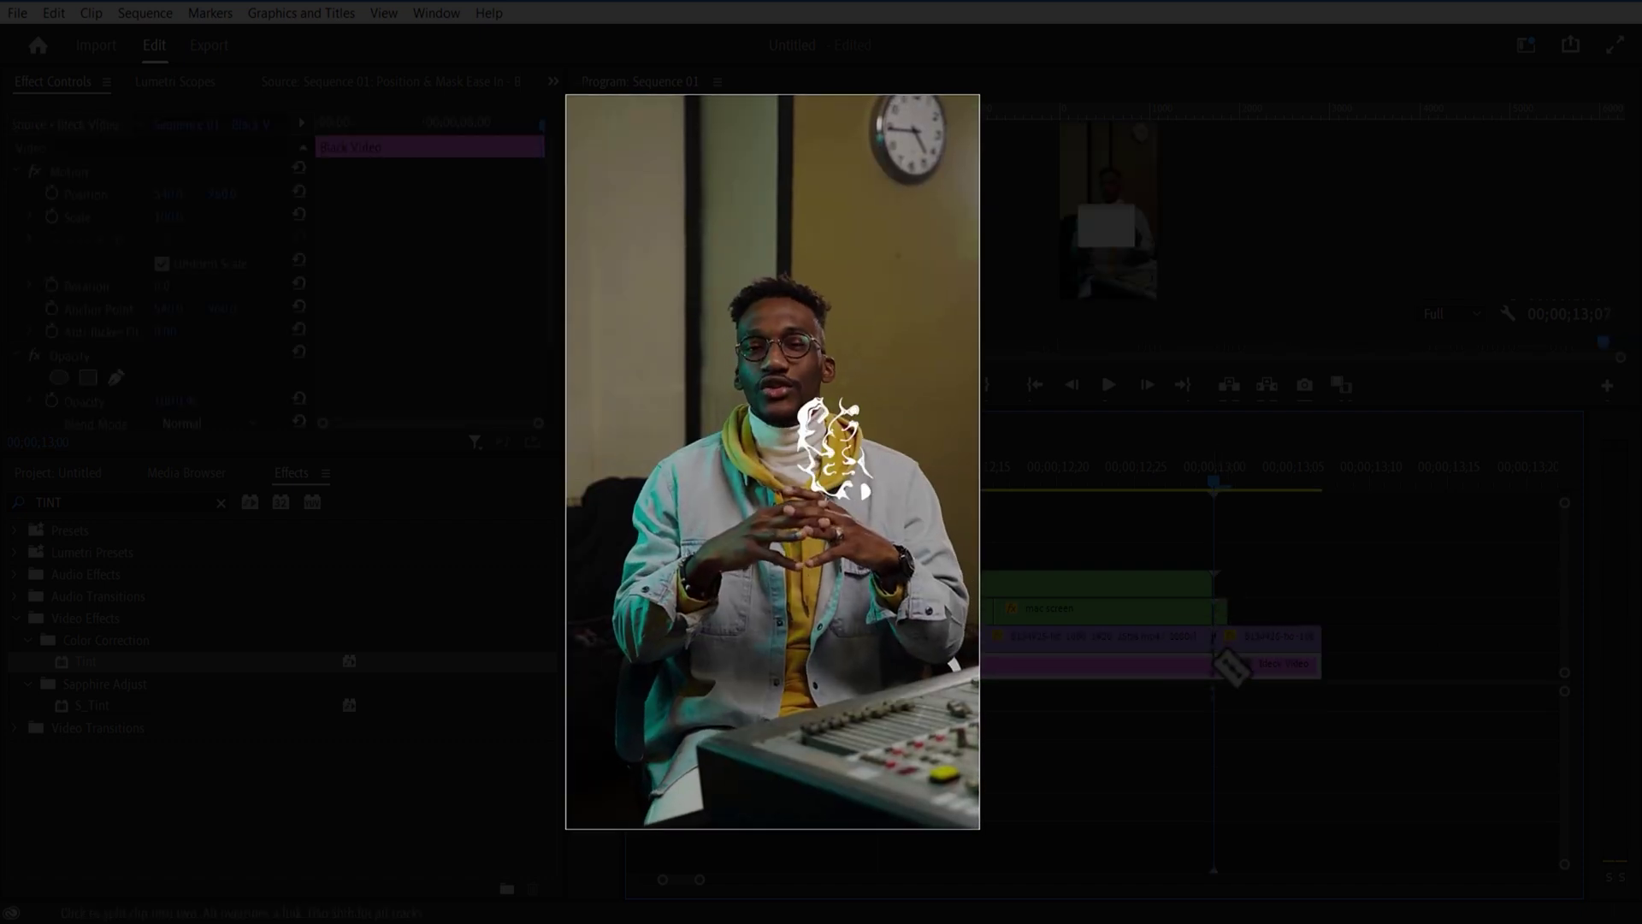
pyautogui.press('v')
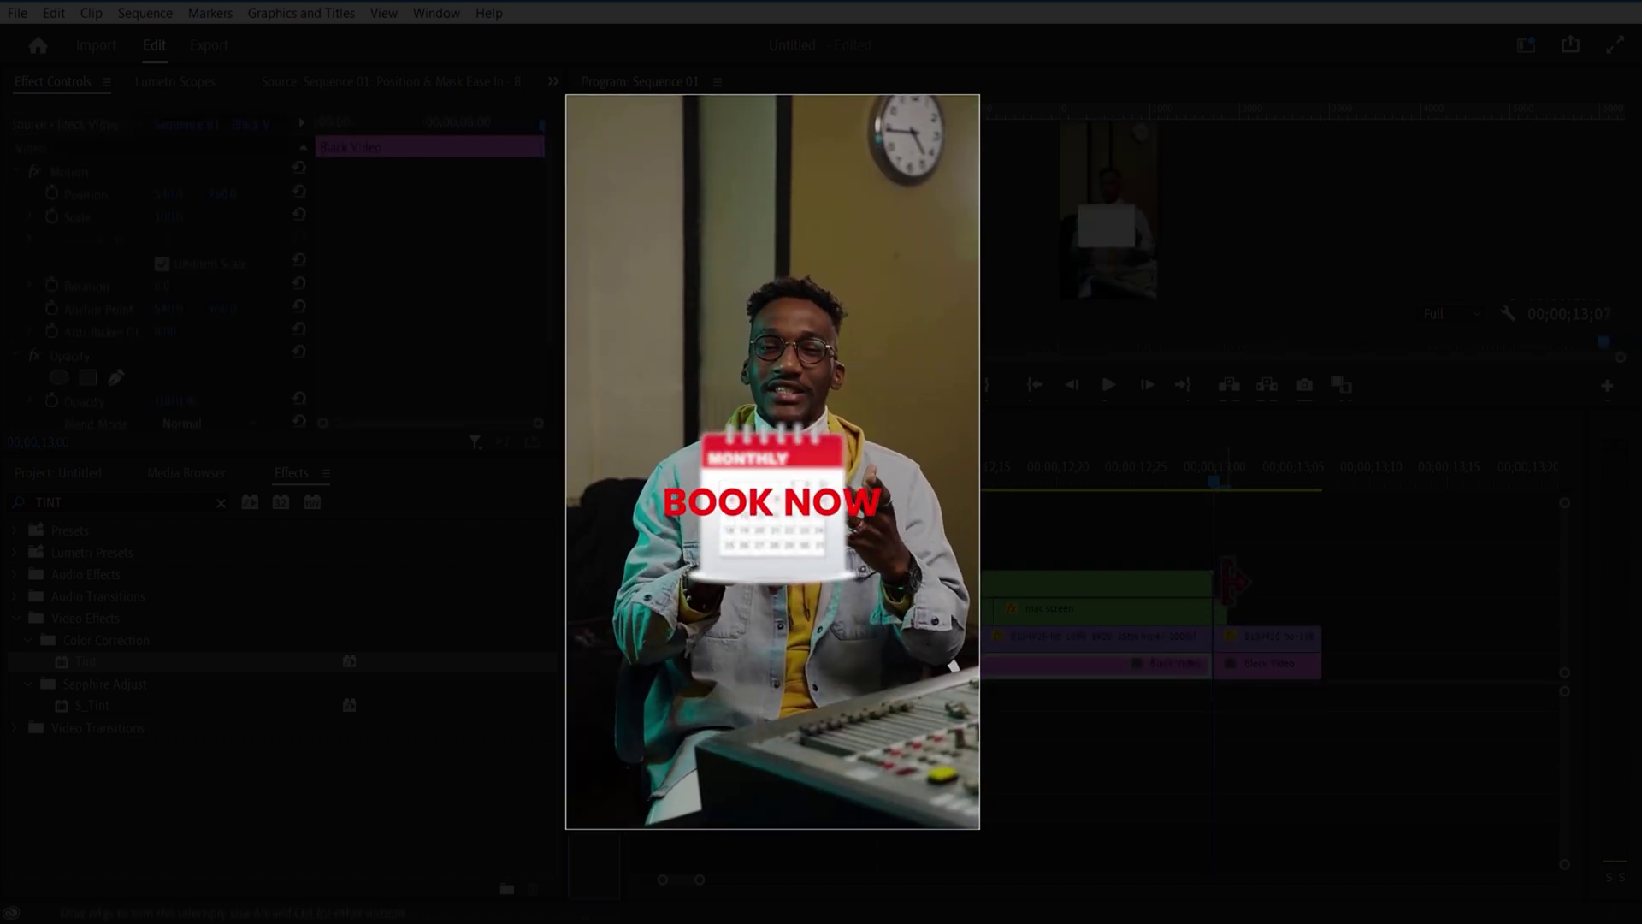